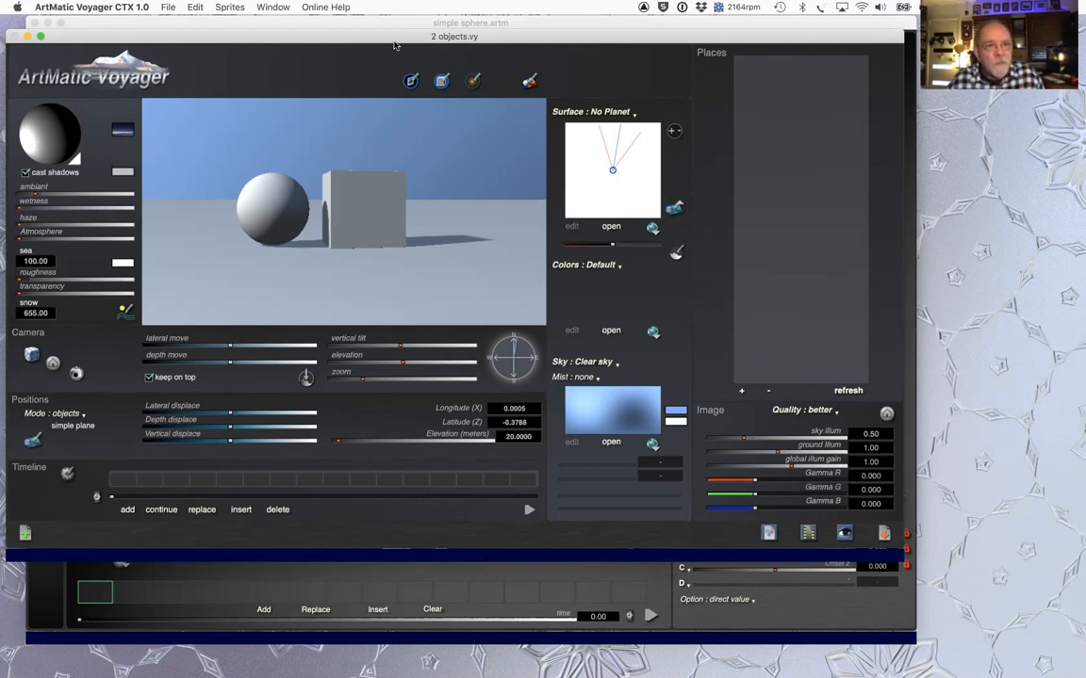
Step: Select the simple sphere object in the scene's DF Objects list and open it for editing in ArtMatic Designer
drag(288, 39, 289, 32)
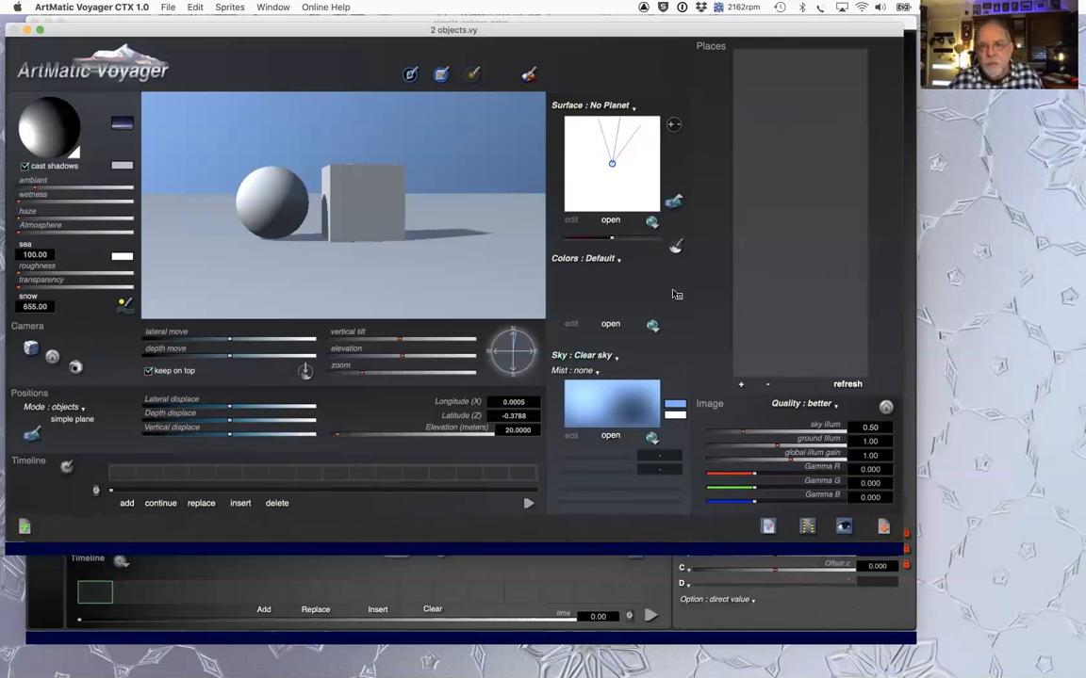
click(610, 437)
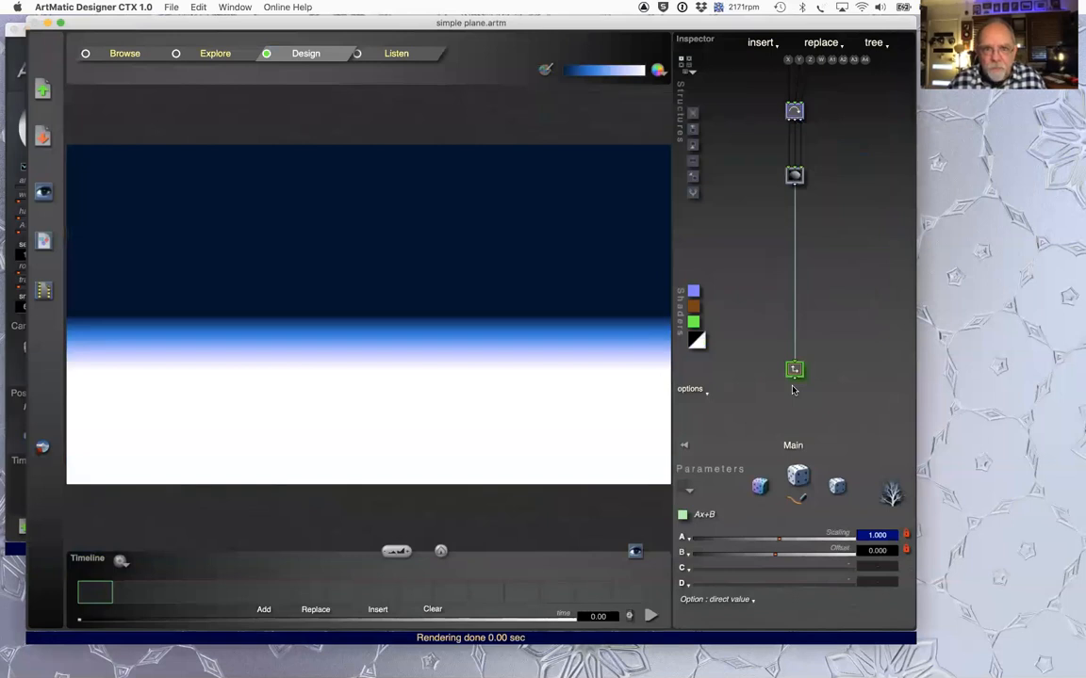
key(super+Tab)
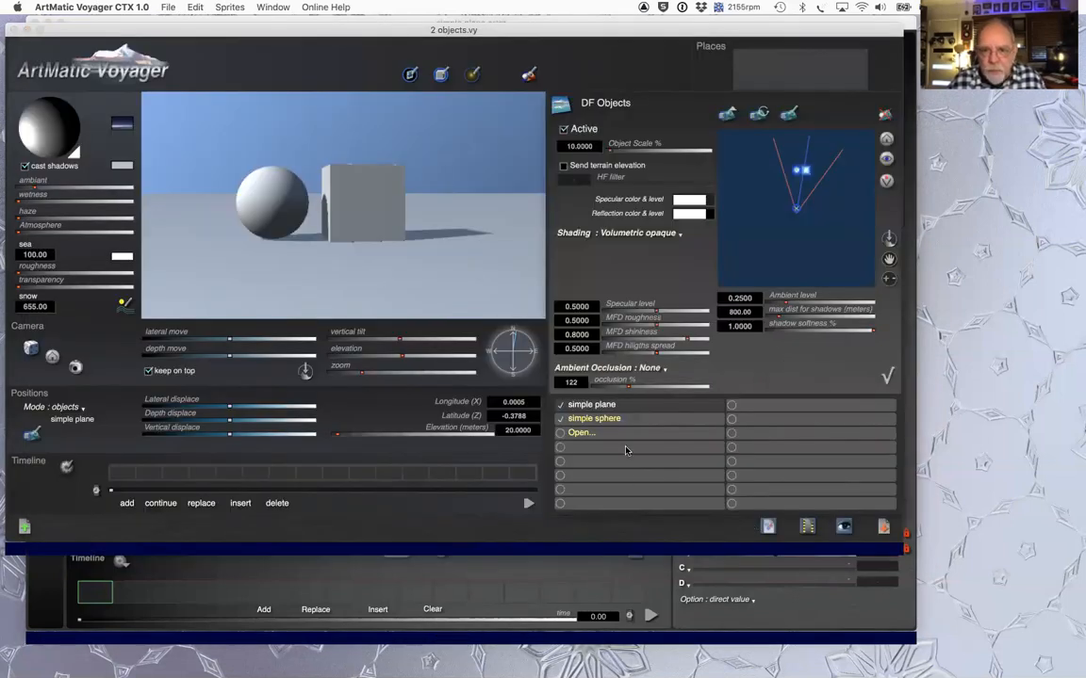
click(582, 419)
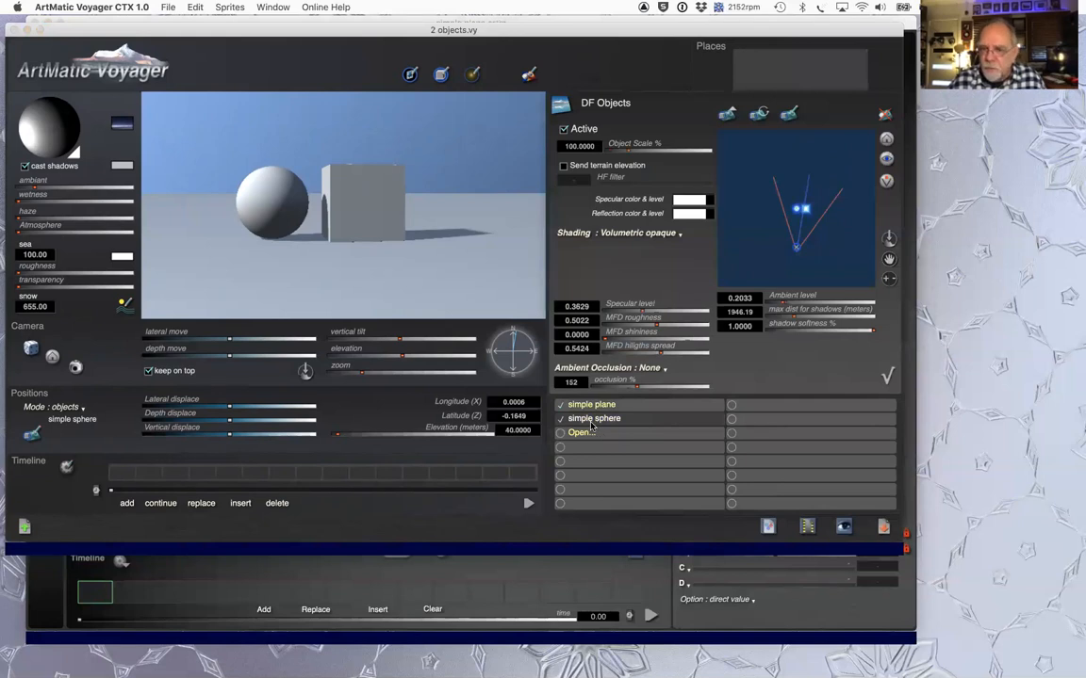
click(788, 115)
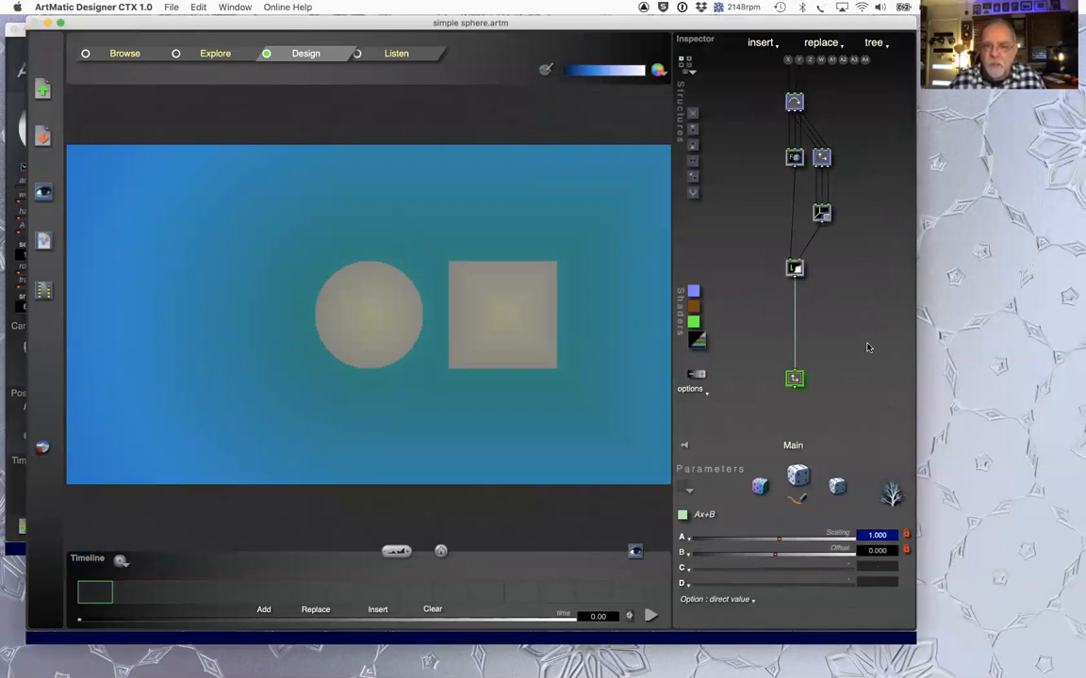
Step: Examine the sphere, box and union components of the simple sphere tree, including the algorithms available for combining the two shapes
click(794, 159)
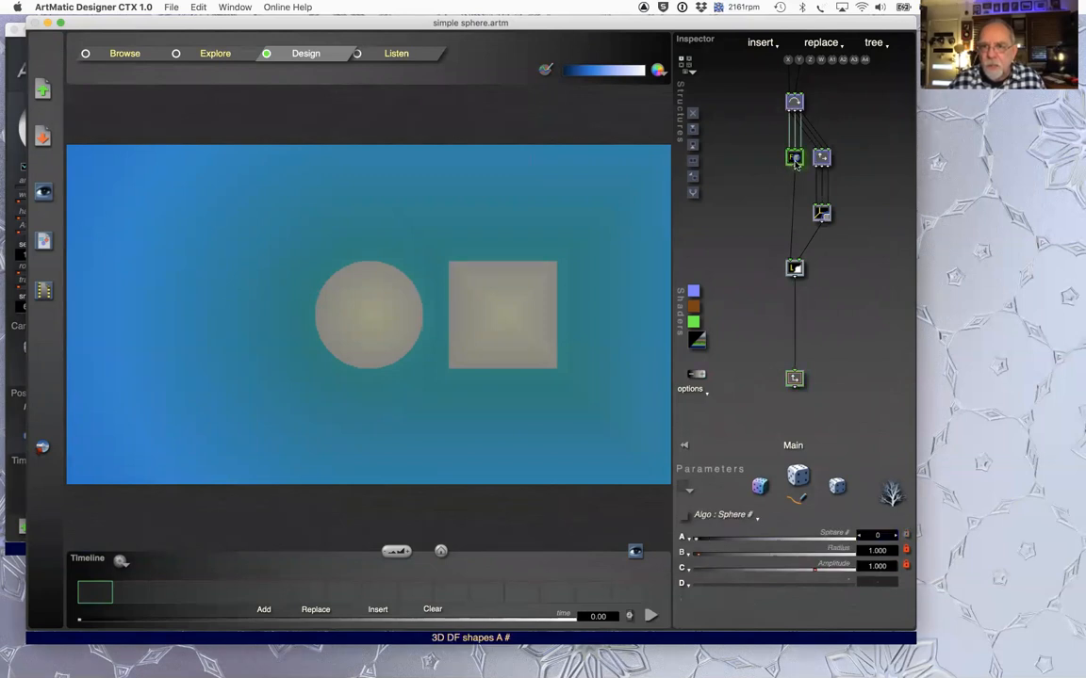
click(821, 213)
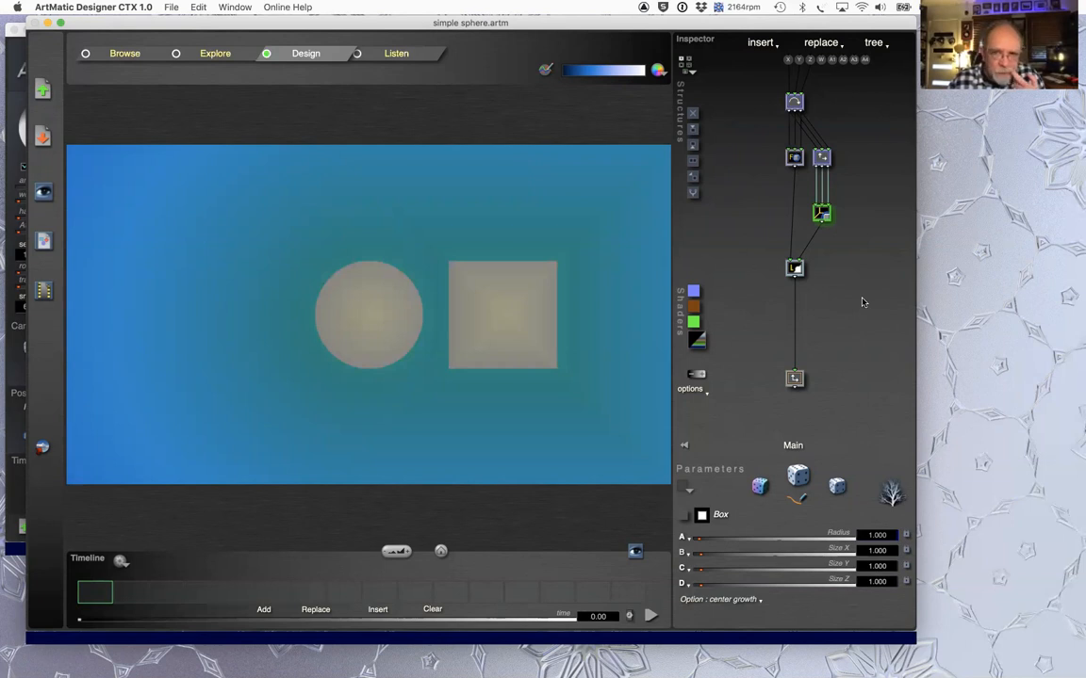
click(794, 267)
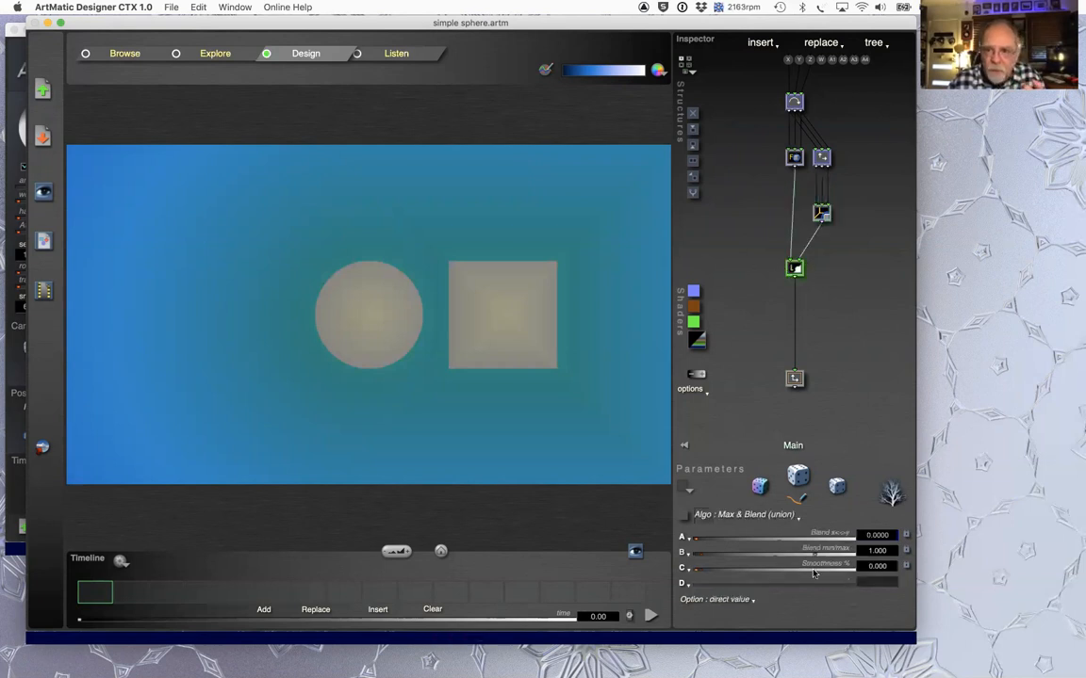
click(735, 514)
mouse_move(836, 665)
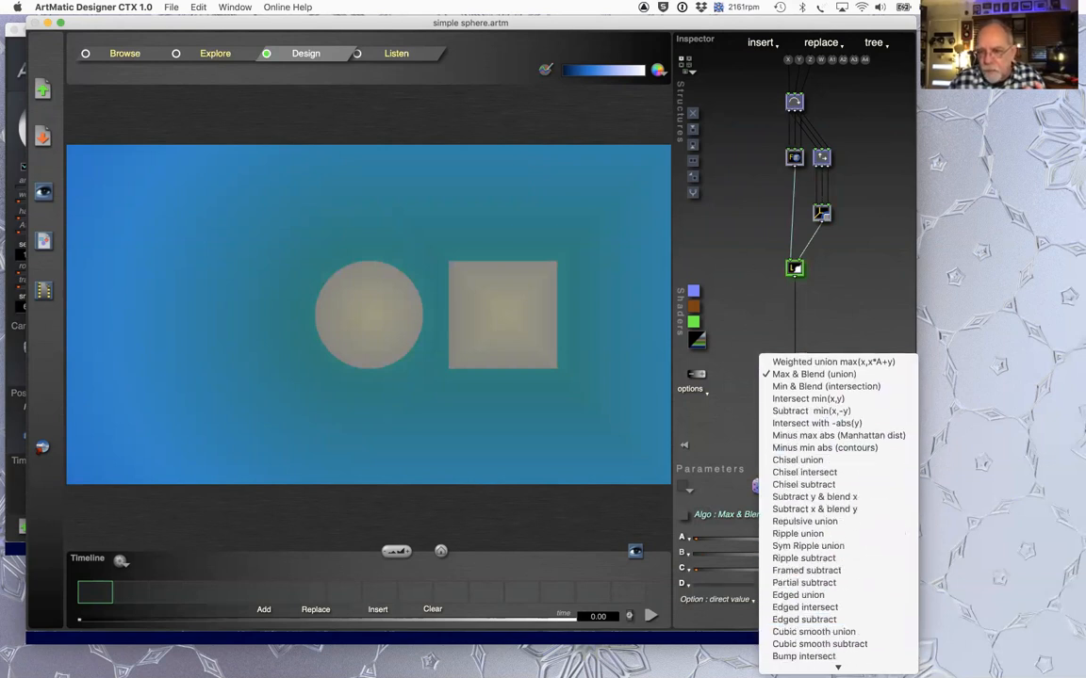
click(859, 298)
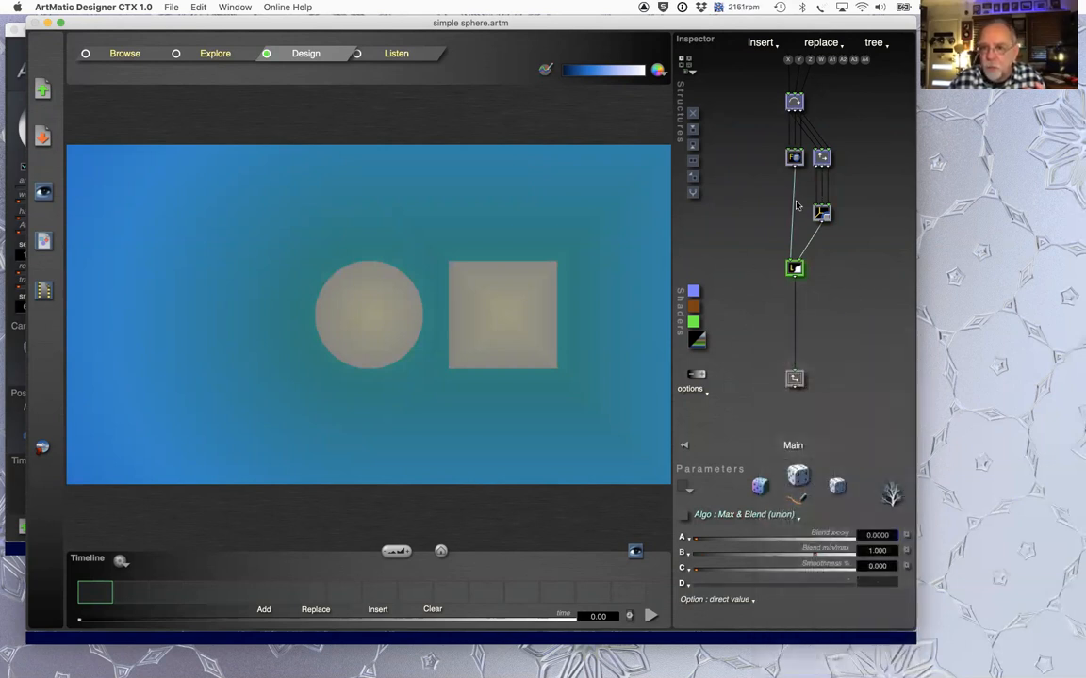
click(796, 271)
click(836, 245)
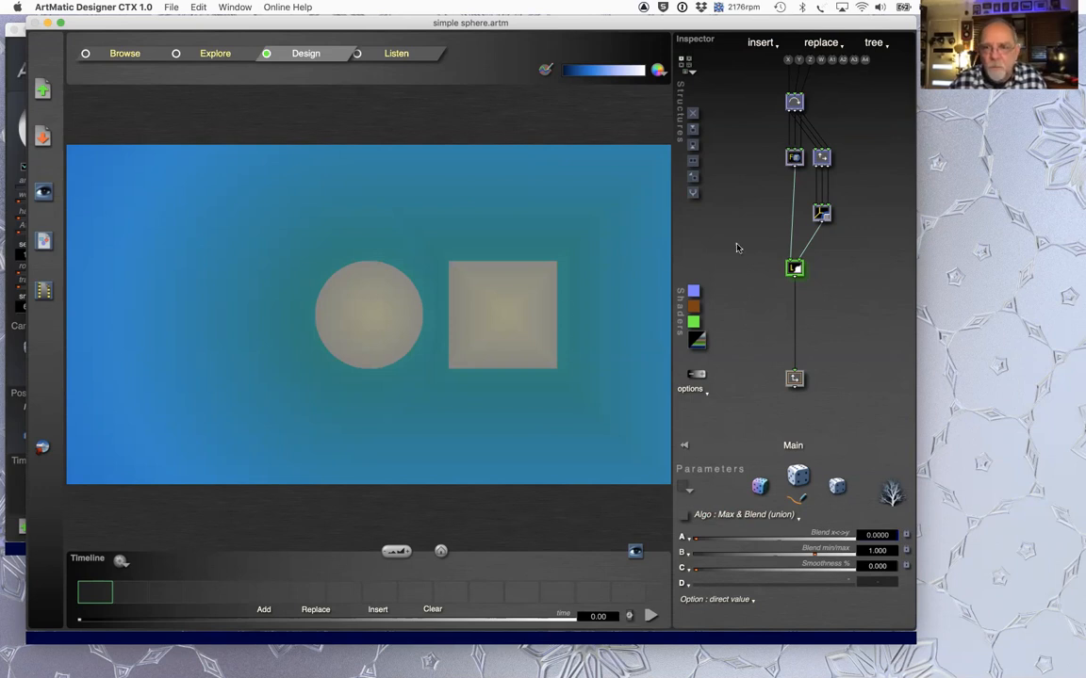
Step: Set the X offset of the box's 3D Offset component to about -1.541 so the box overlaps the sphere
click(823, 157)
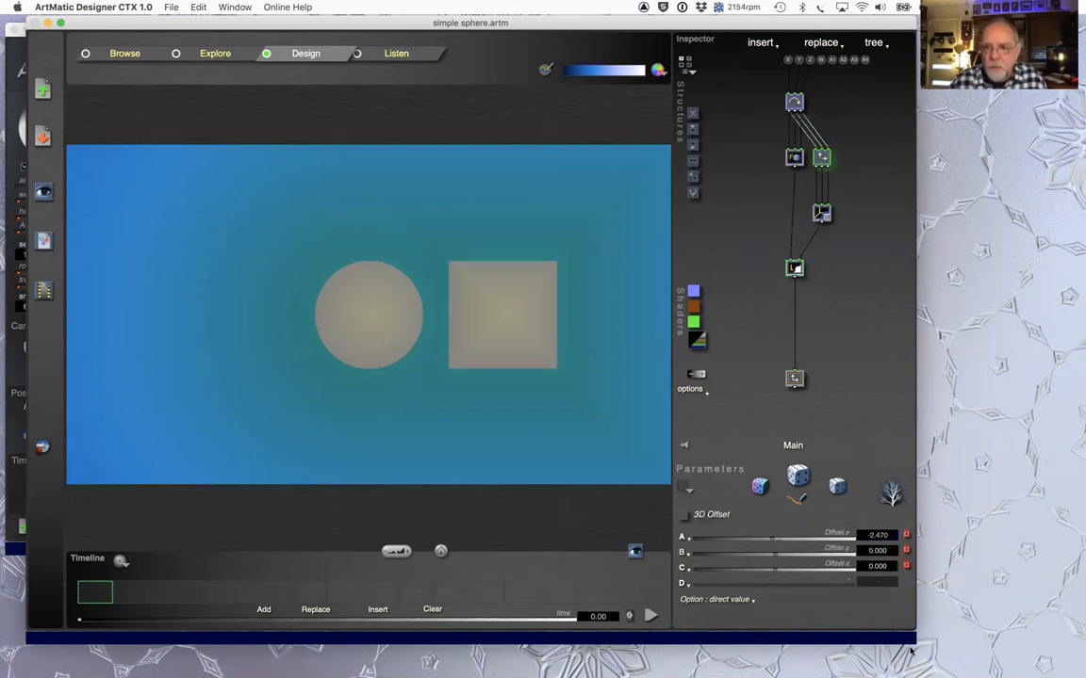
drag(773, 541, 831, 531)
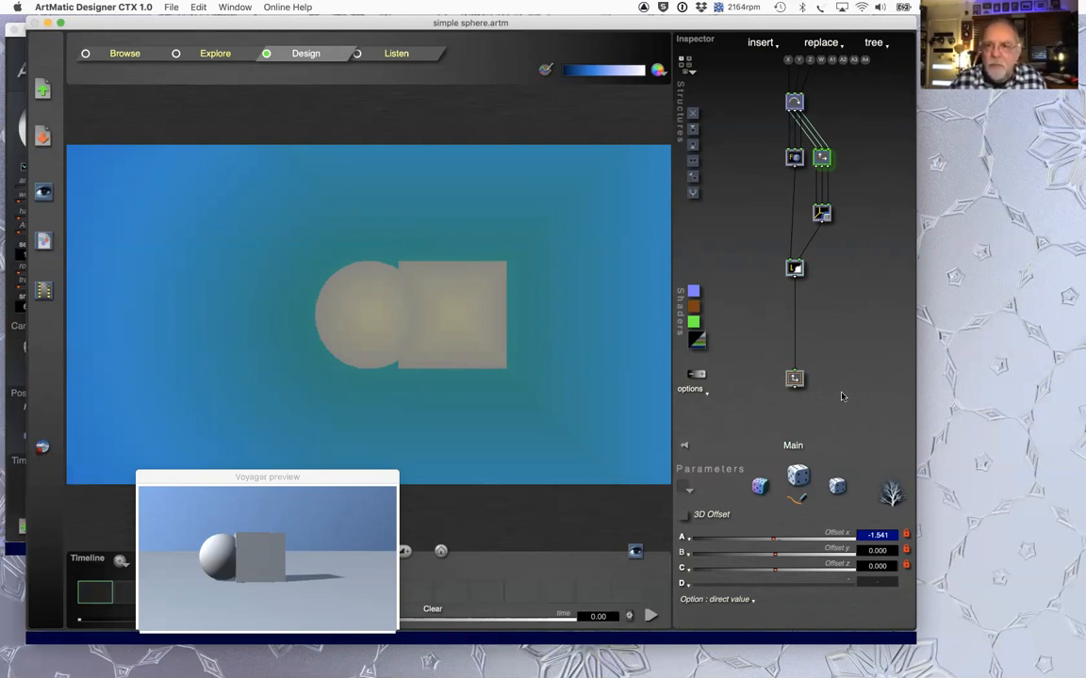
Step: Try blending the sphere and box union with Blend x<>y about 0.2516, Blend min/max about 1.243 and Smoothness about 2.741 %
click(795, 269)
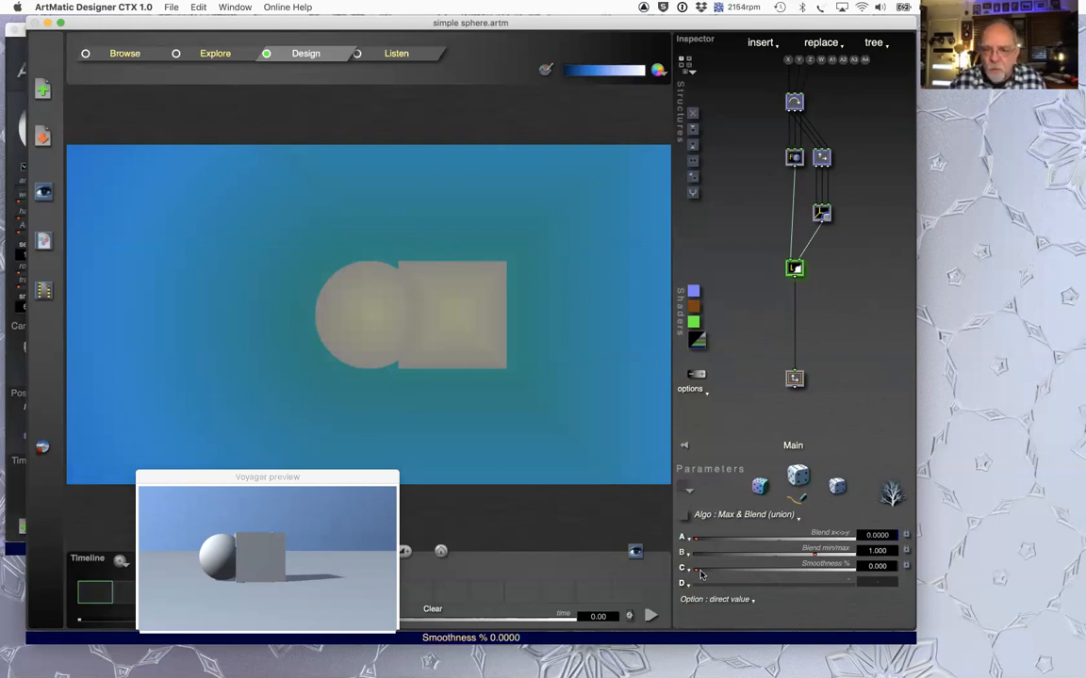
drag(699, 572, 703, 570)
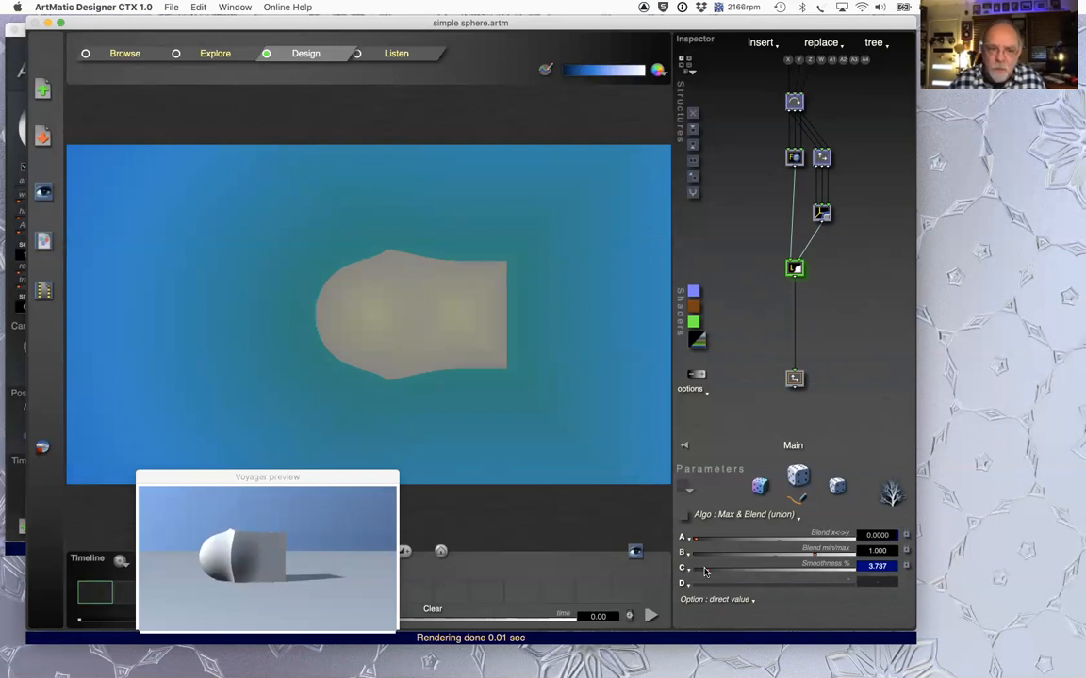
drag(703, 572, 750, 536)
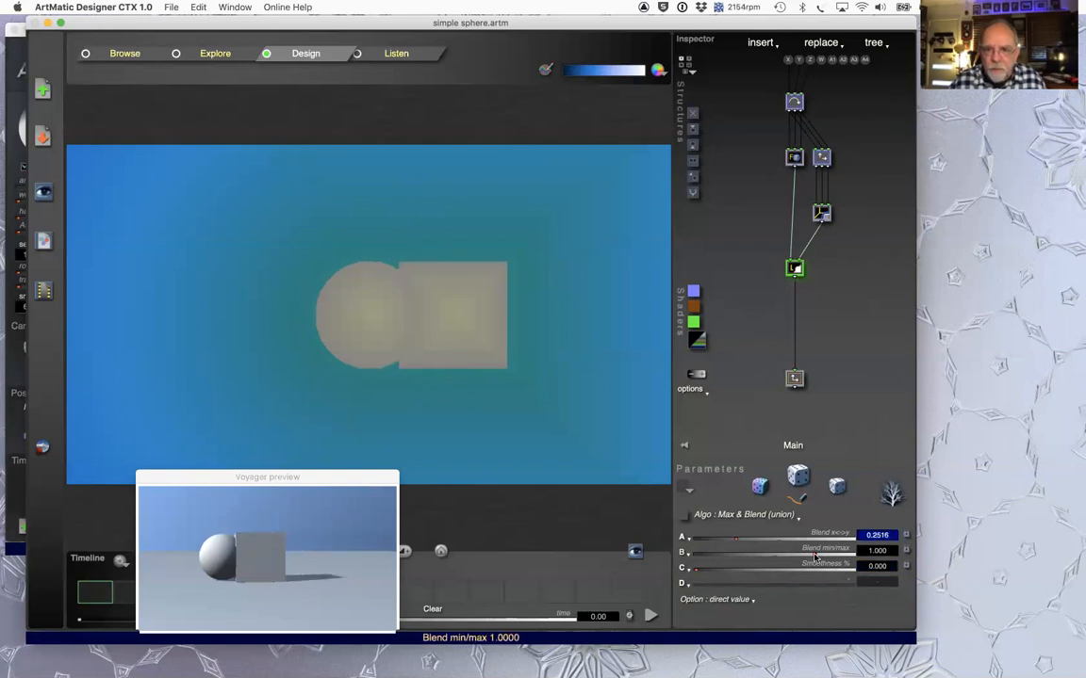
drag(817, 557, 802, 558)
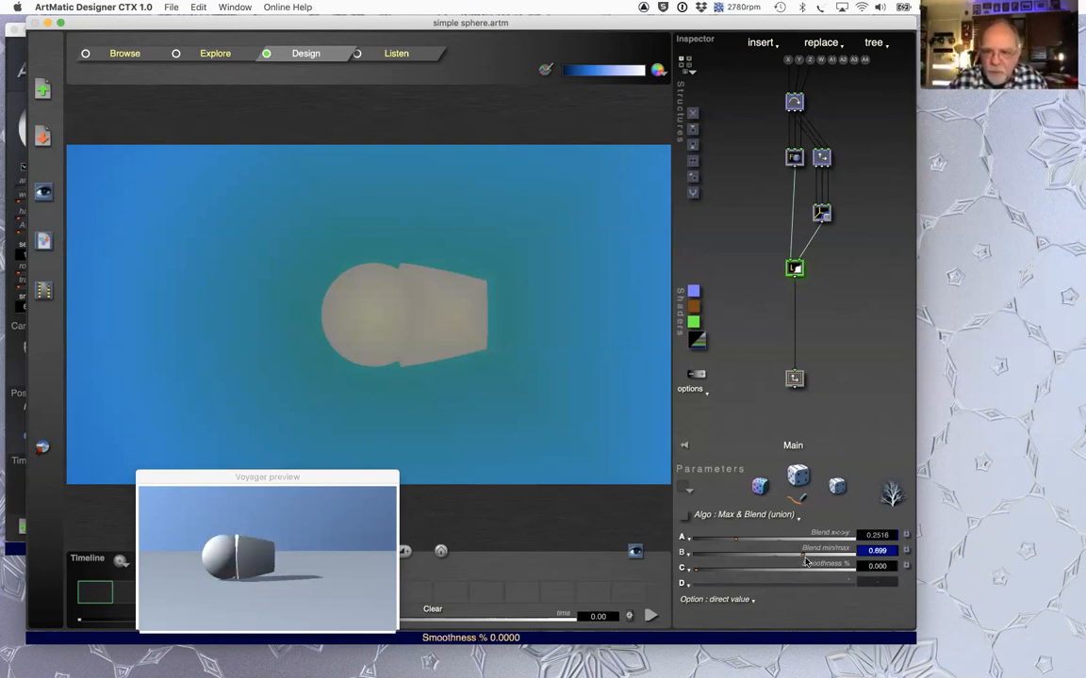
drag(802, 553, 820, 555)
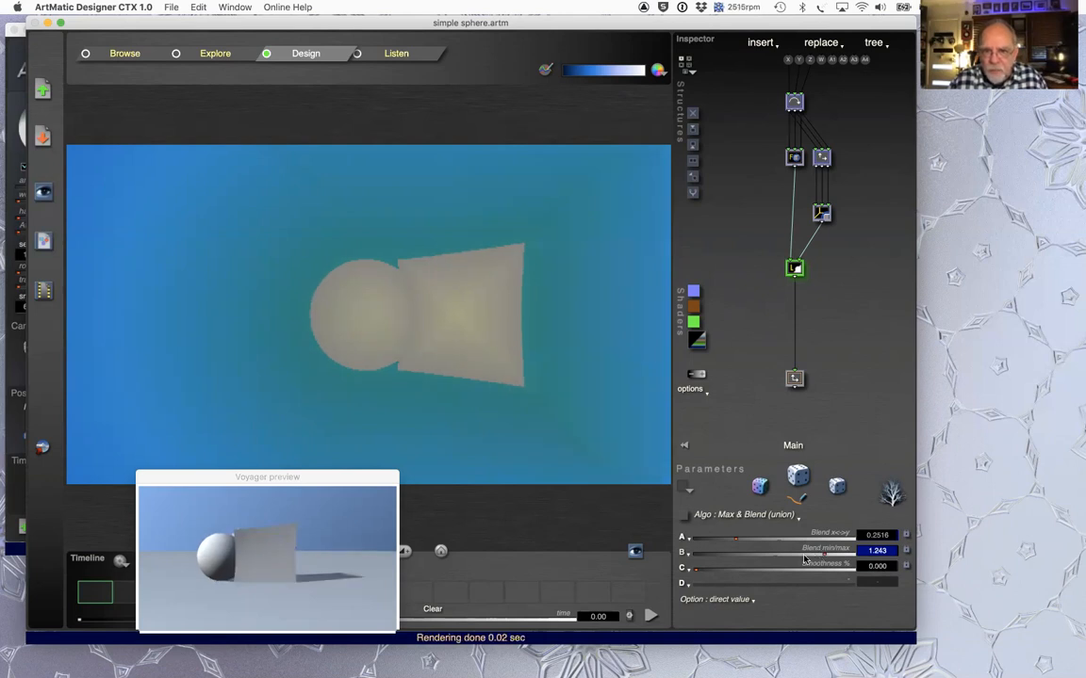
drag(697, 571, 701, 568)
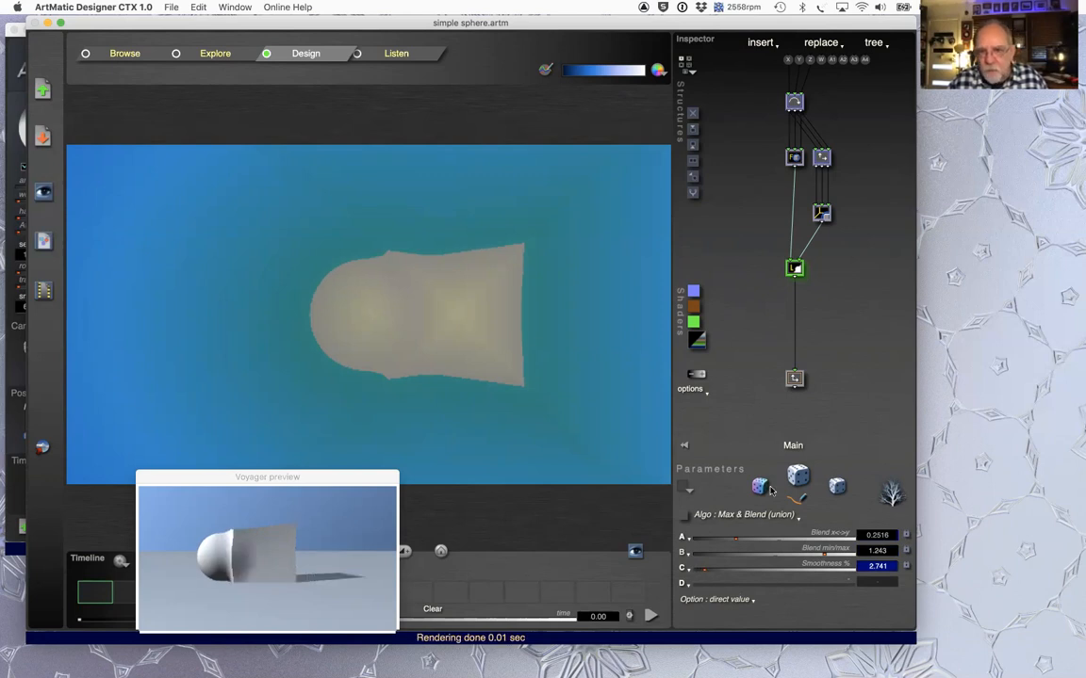
Step: Rotate the combined shape with the 3D Rotate component to an xz angle (oY) of about -29.10°
click(795, 101)
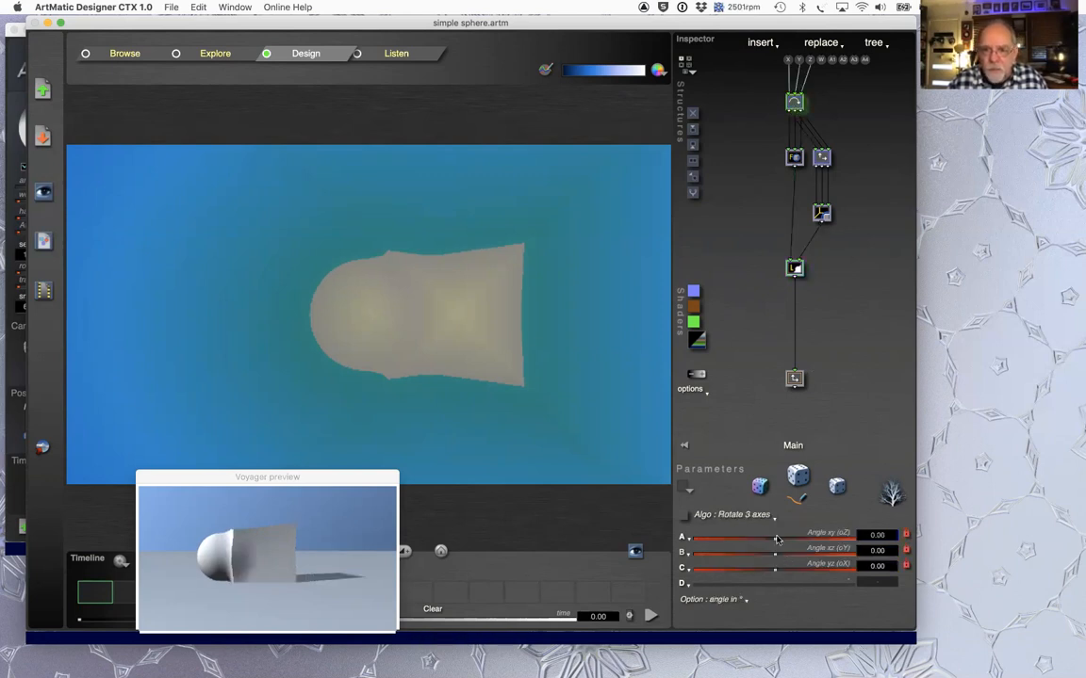
mouse_move(774, 553)
mouse_down()
mouse_move(810, 559)
mouse_move(761, 558)
mouse_up()
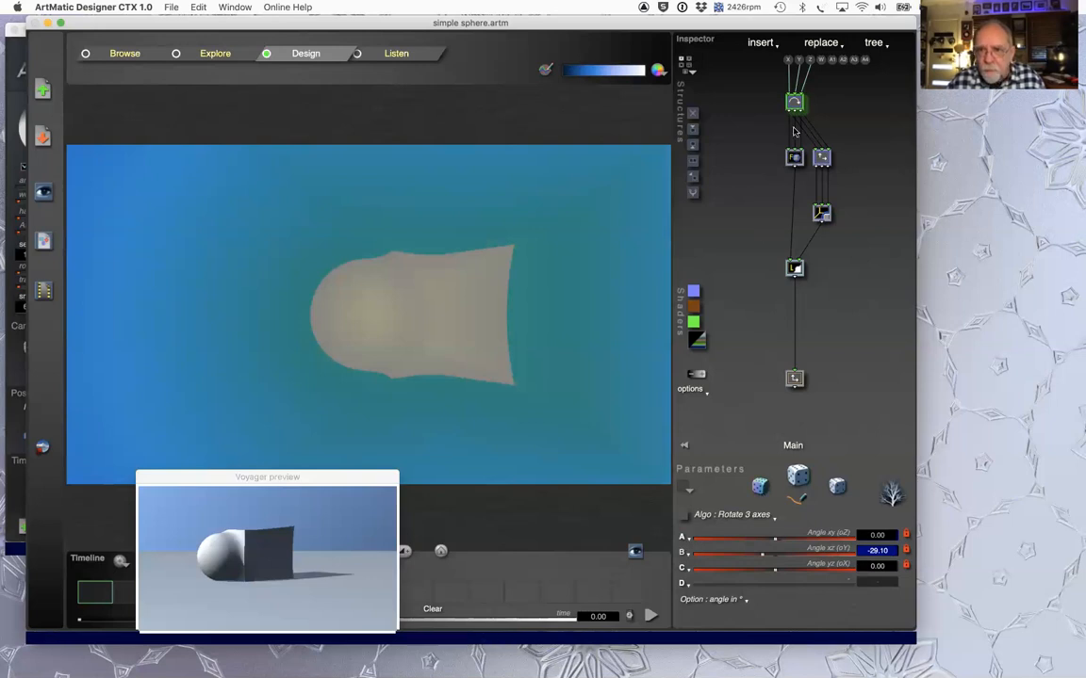
Step: Reset all parameters of the Max & Blend (union) component to default and set its Smoothness to 0
click(794, 269)
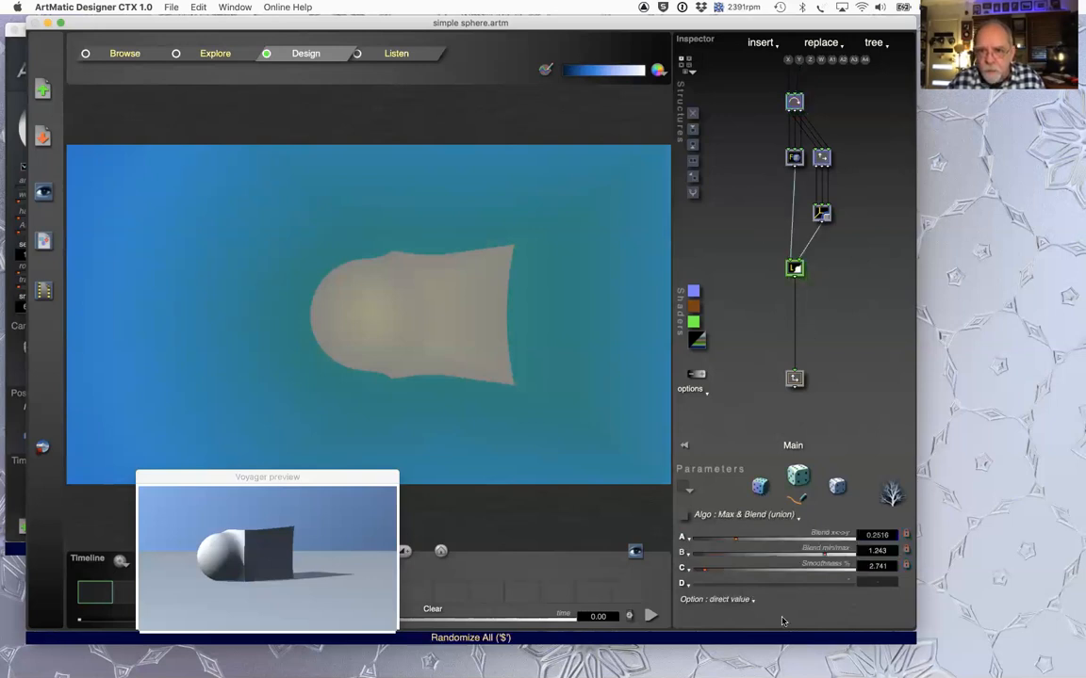
right_click(689, 541)
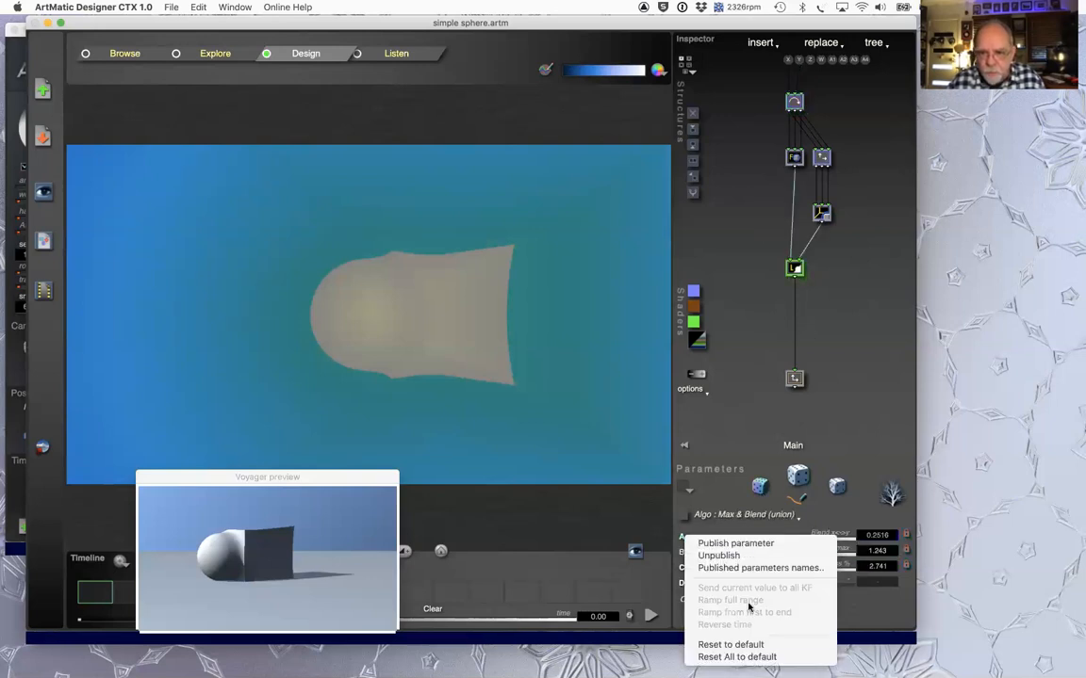
click(737, 657)
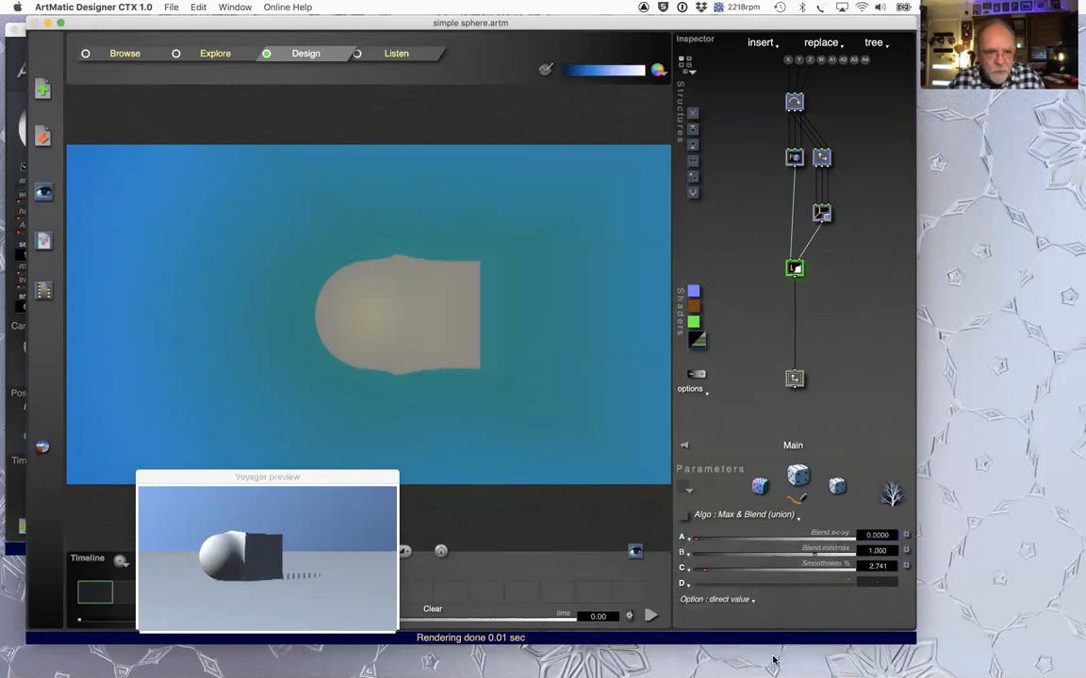
click(695, 569)
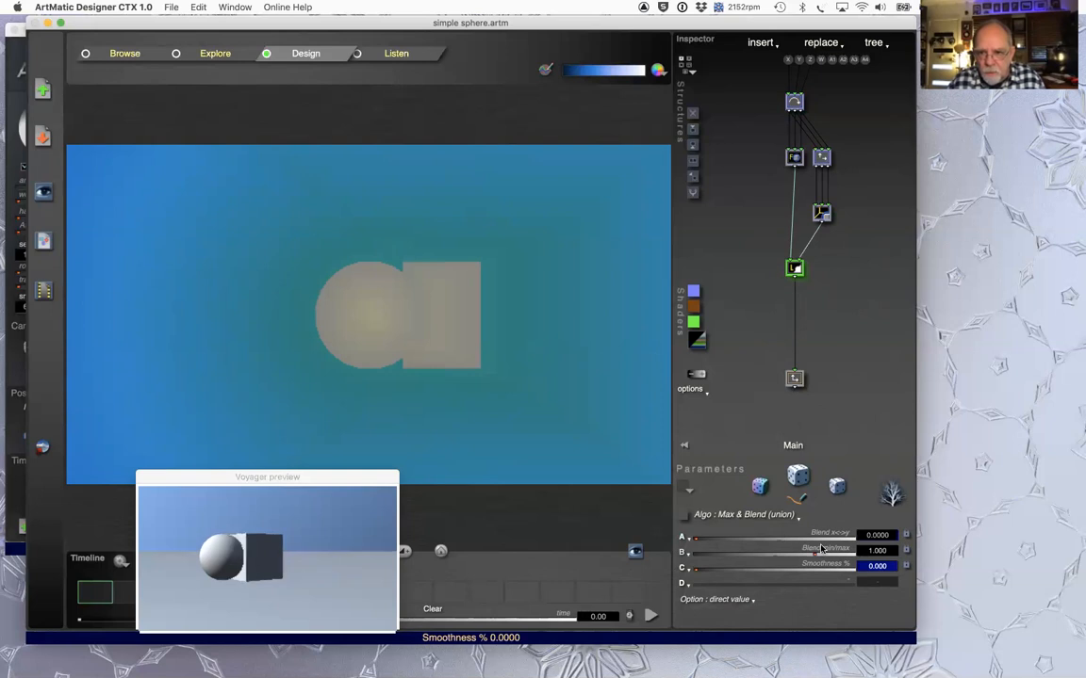
click(686, 538)
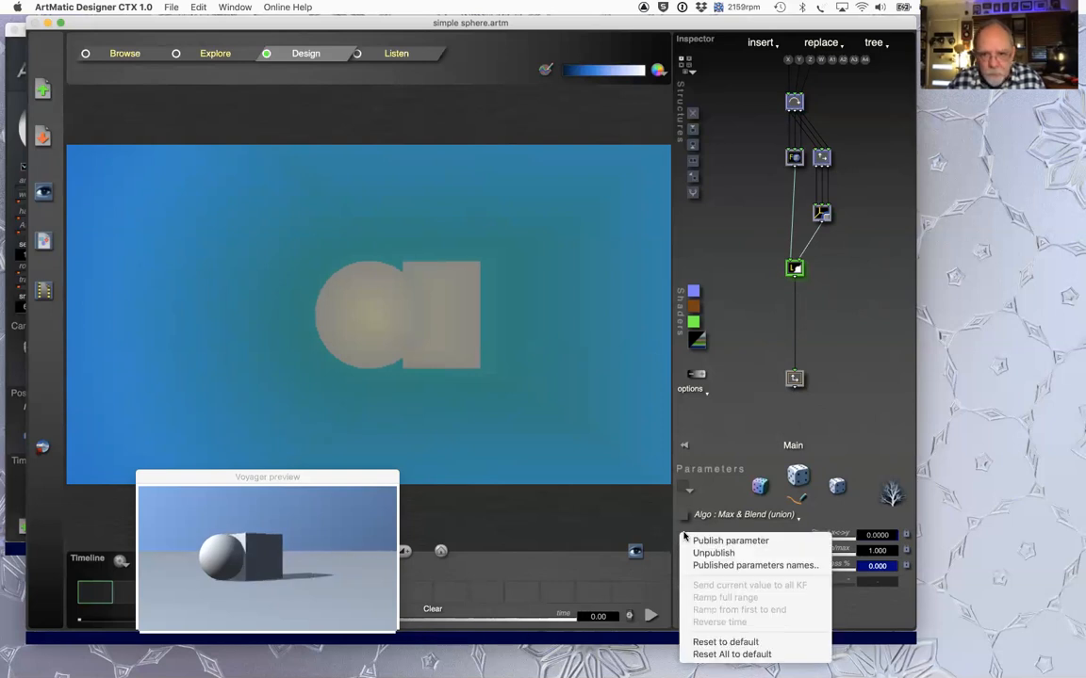
click(747, 654)
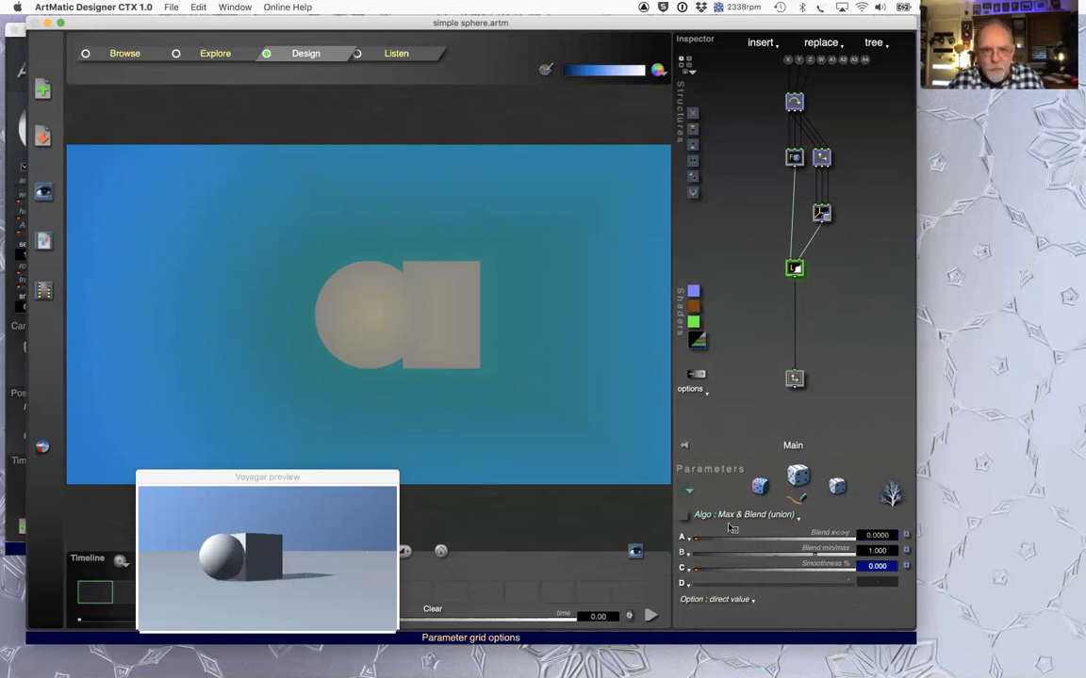
click(774, 516)
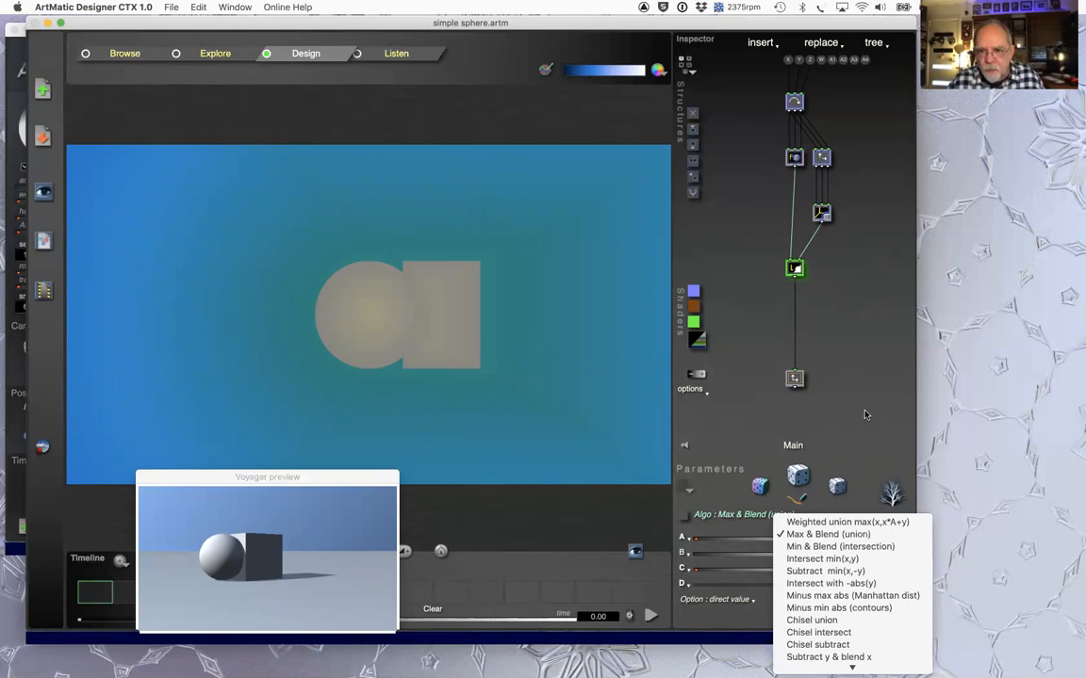
click(866, 405)
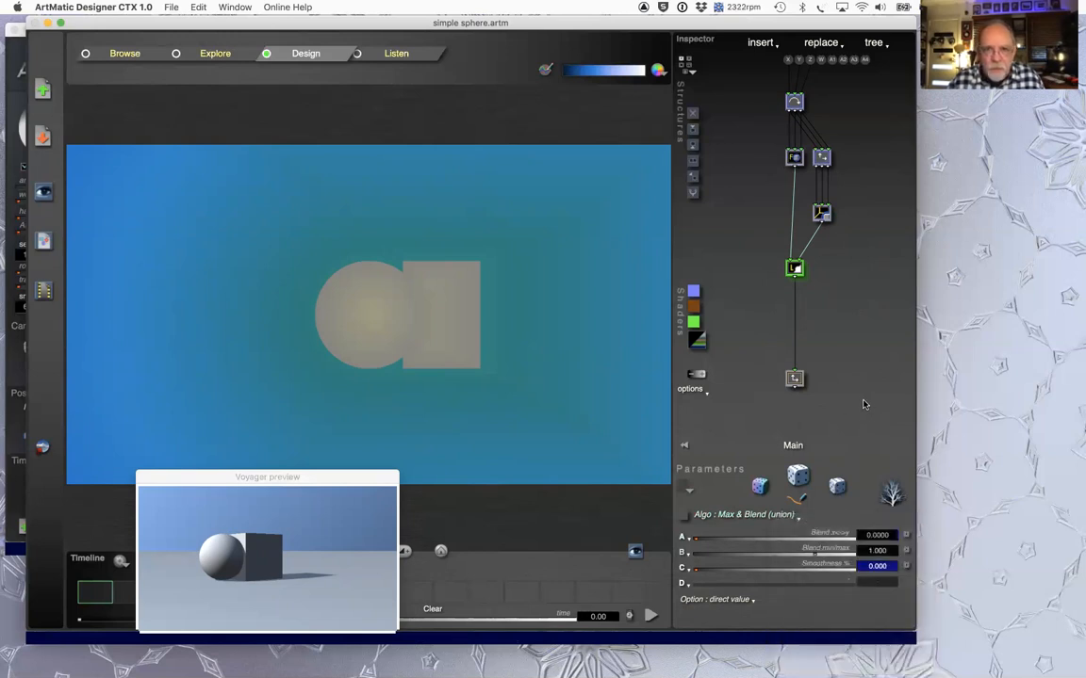
Step: Reset all angles of the 3D Rotate component to their defaults
click(794, 102)
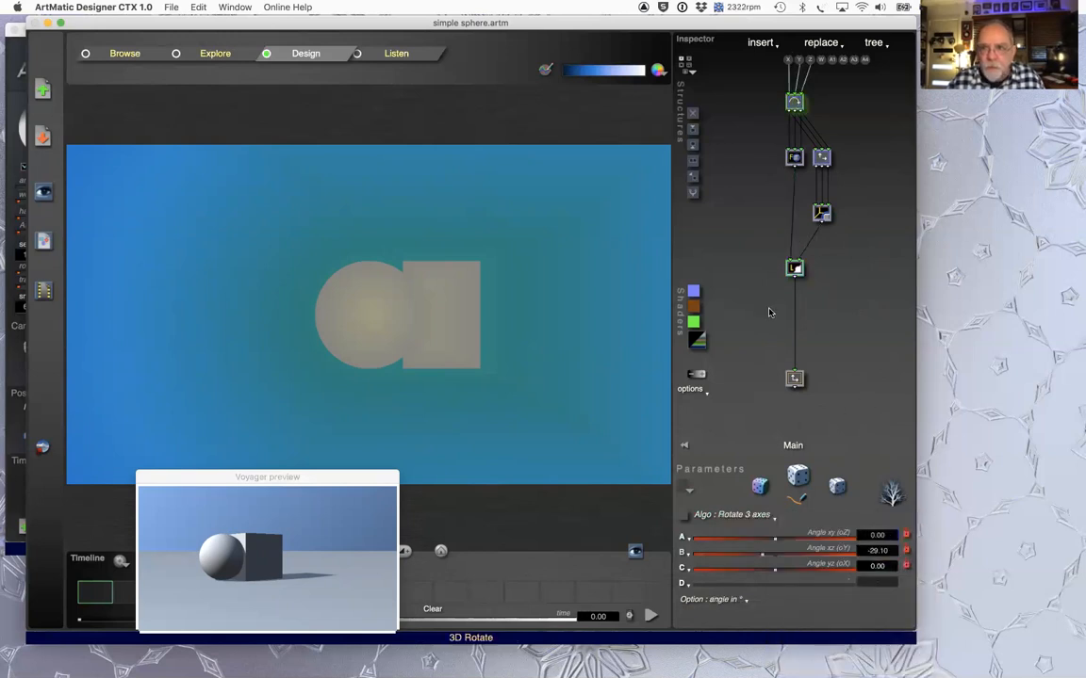
right_click(686, 536)
click(748, 659)
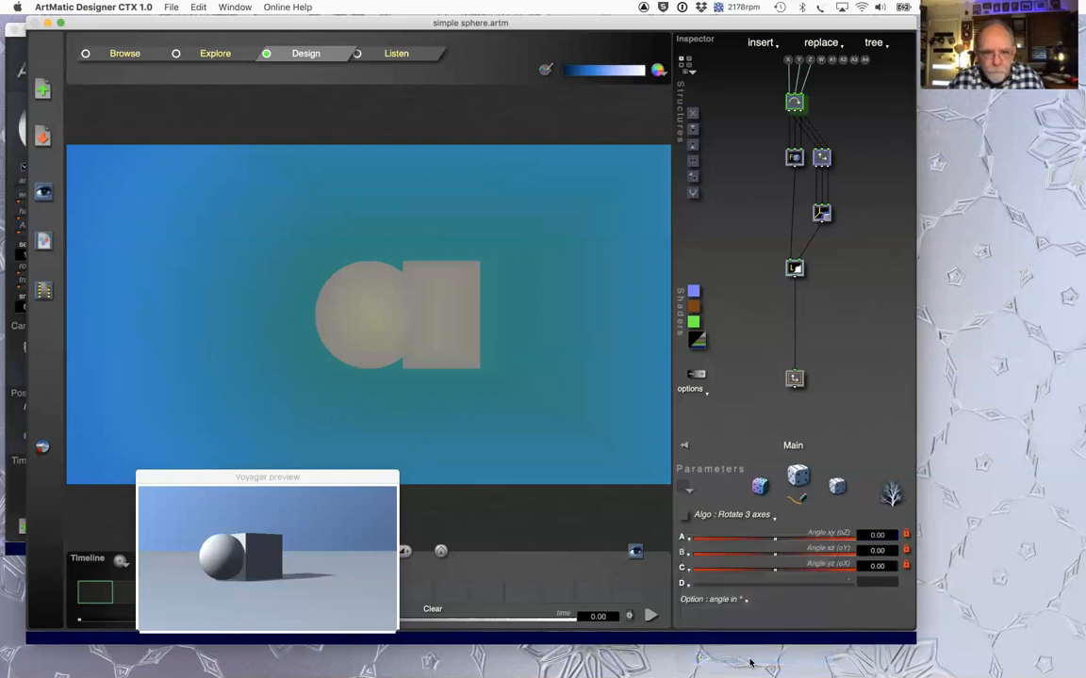
Step: Change the algorithm combining the sphere and box to Min & Blend (intersection)
click(794, 269)
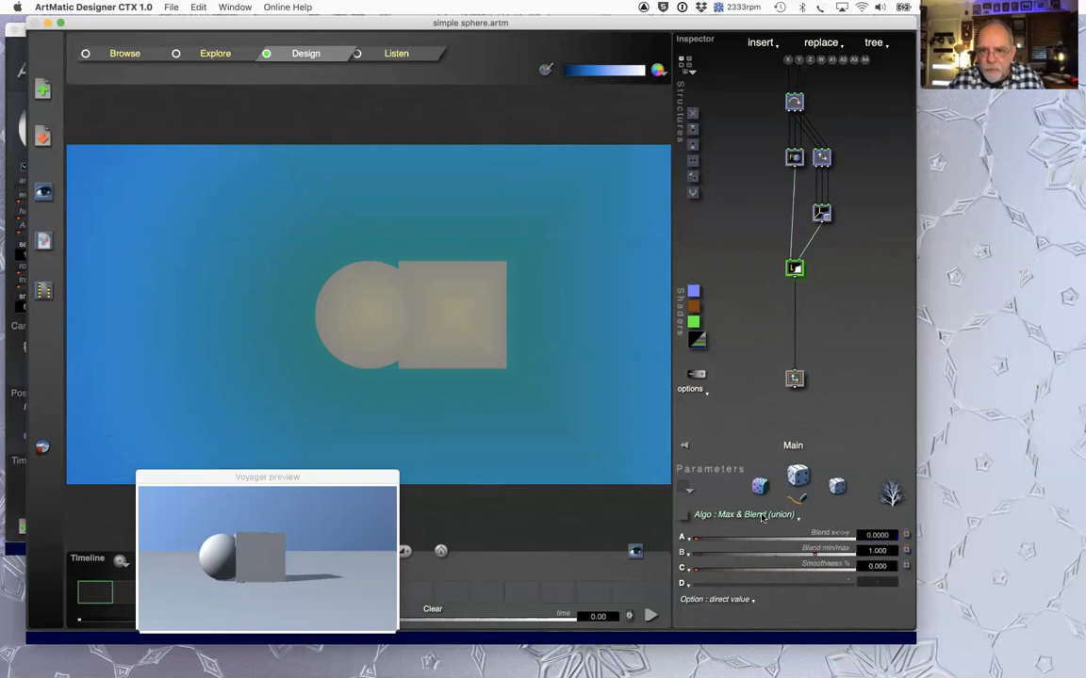
click(761, 516)
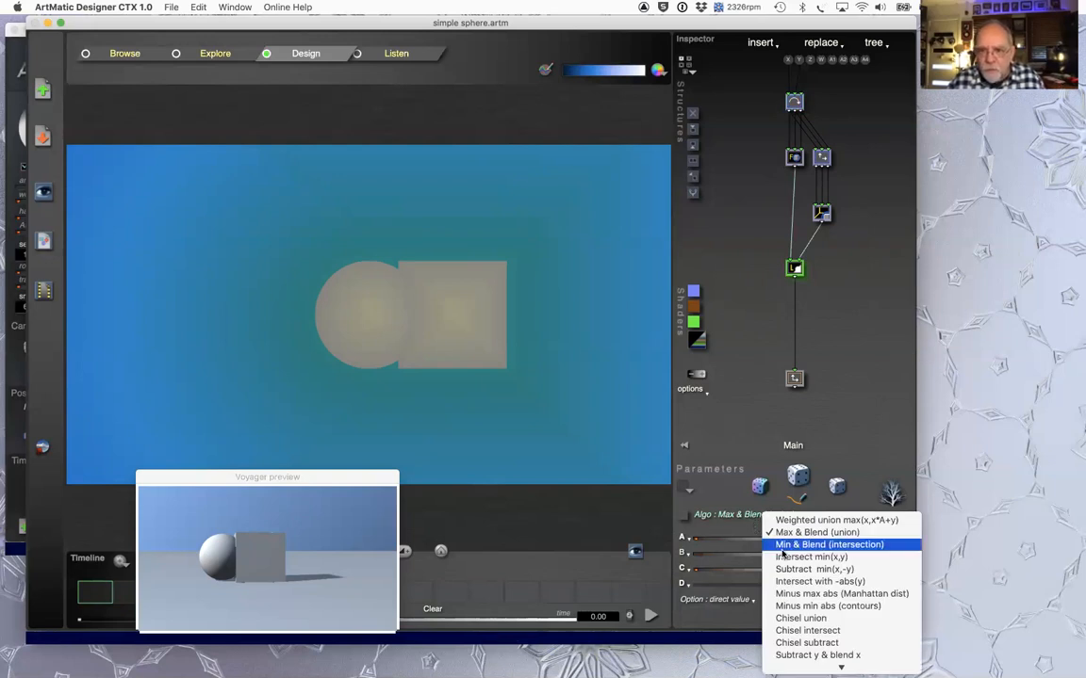
click(790, 545)
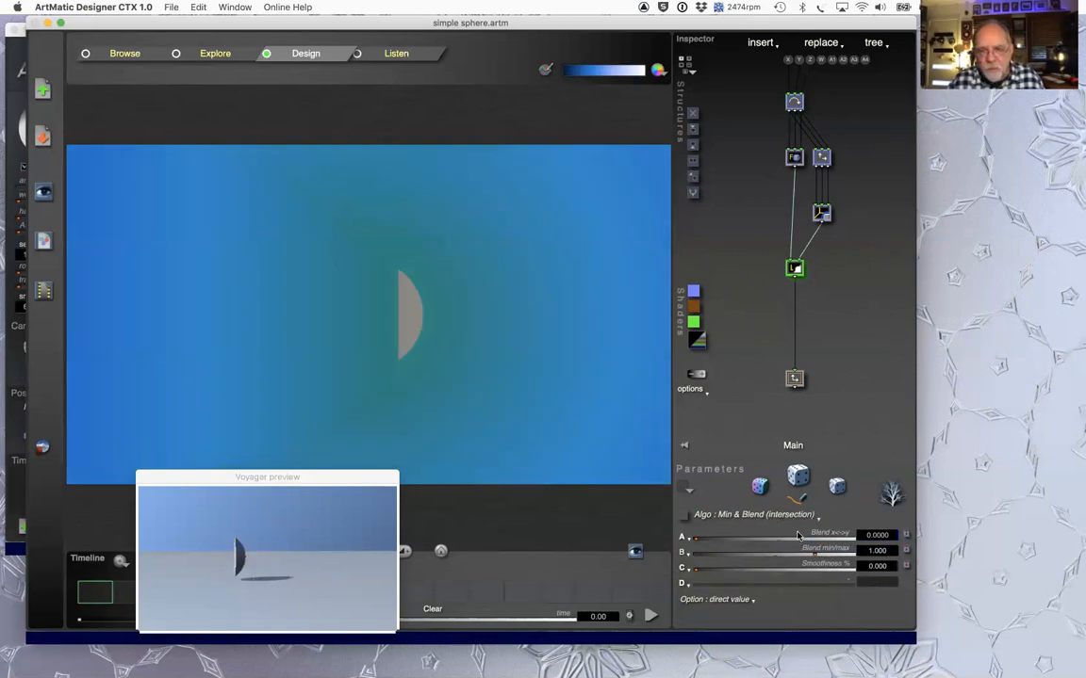
Step: Change the algorithm combining the sphere and box to Intersect min(x,y), and after that to Subtract min(x,-y)
click(780, 516)
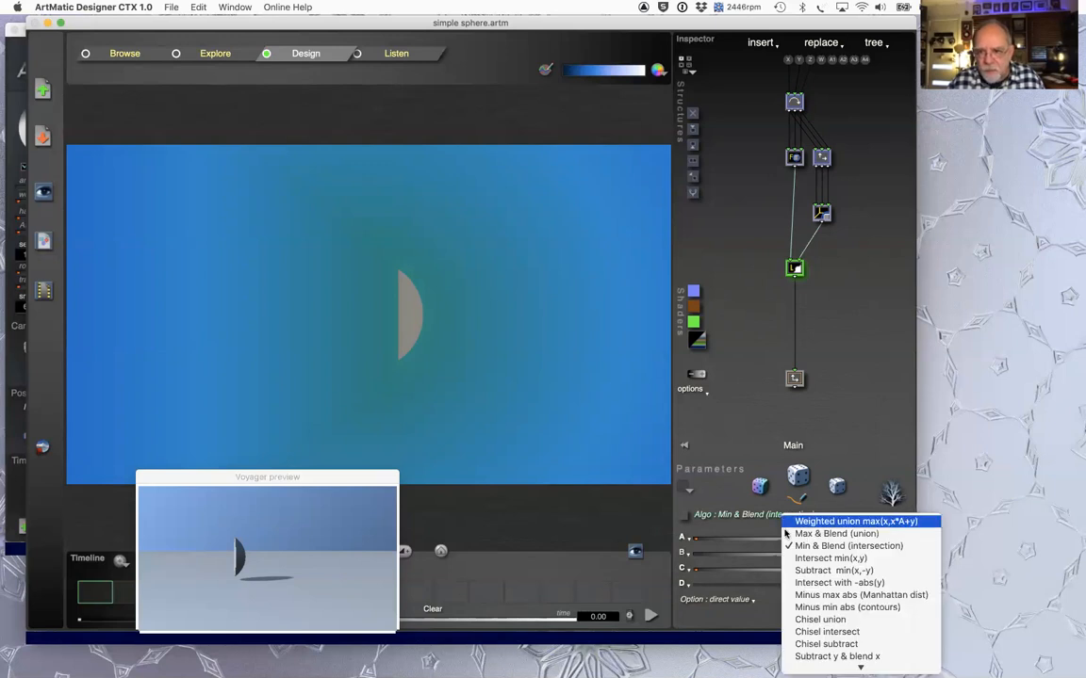
click(792, 560)
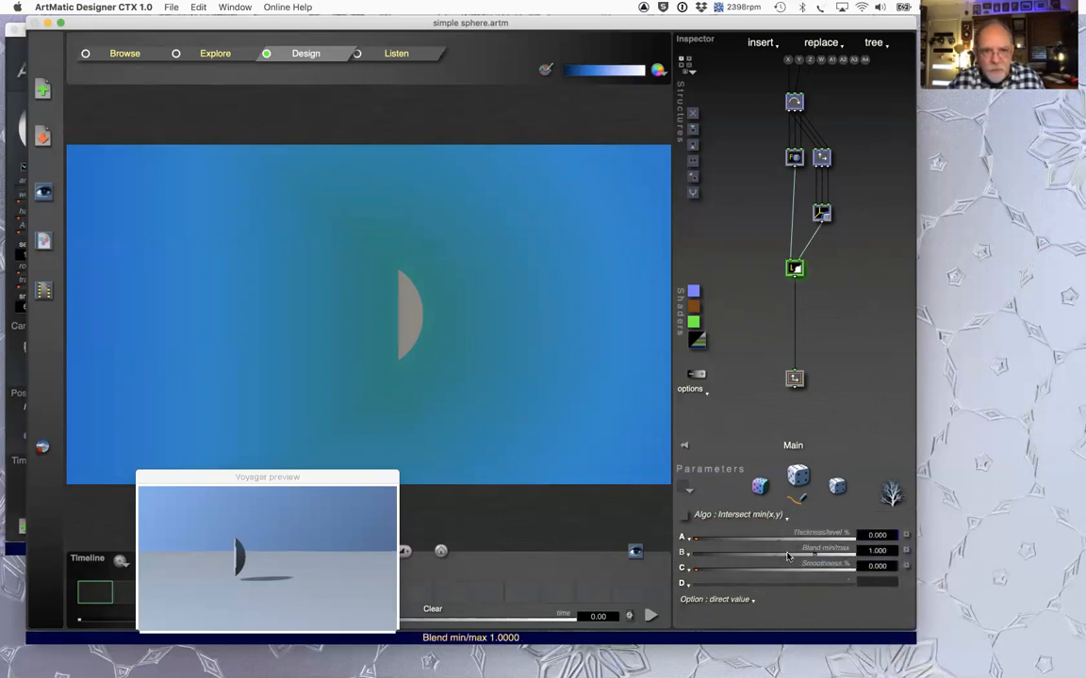
click(751, 516)
click(379, 287)
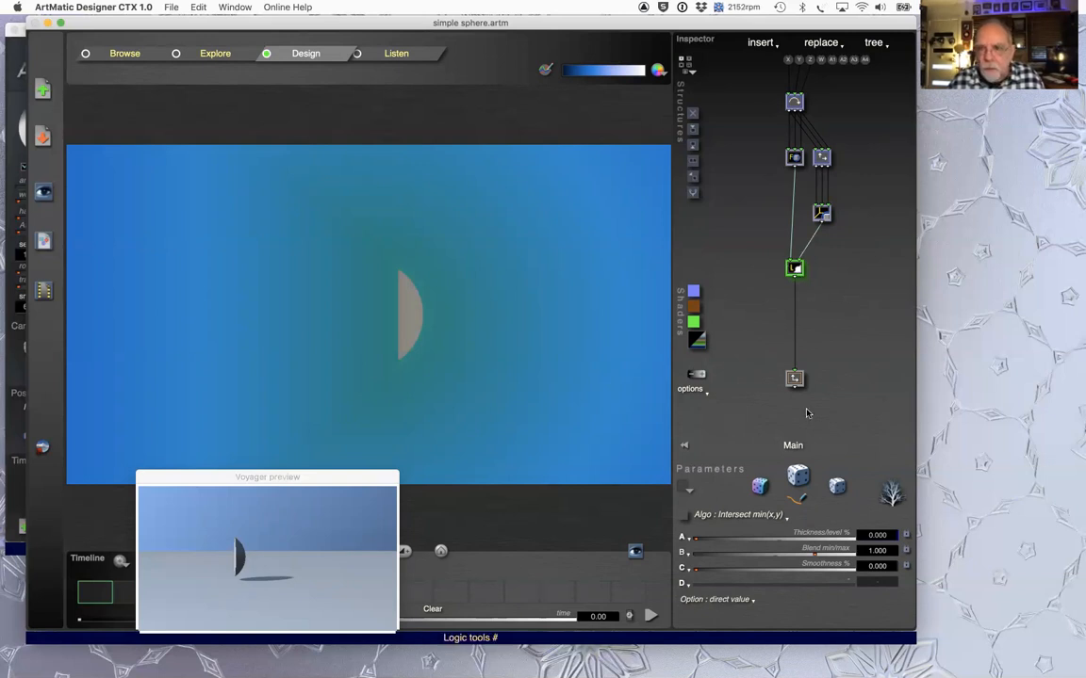
click(746, 517)
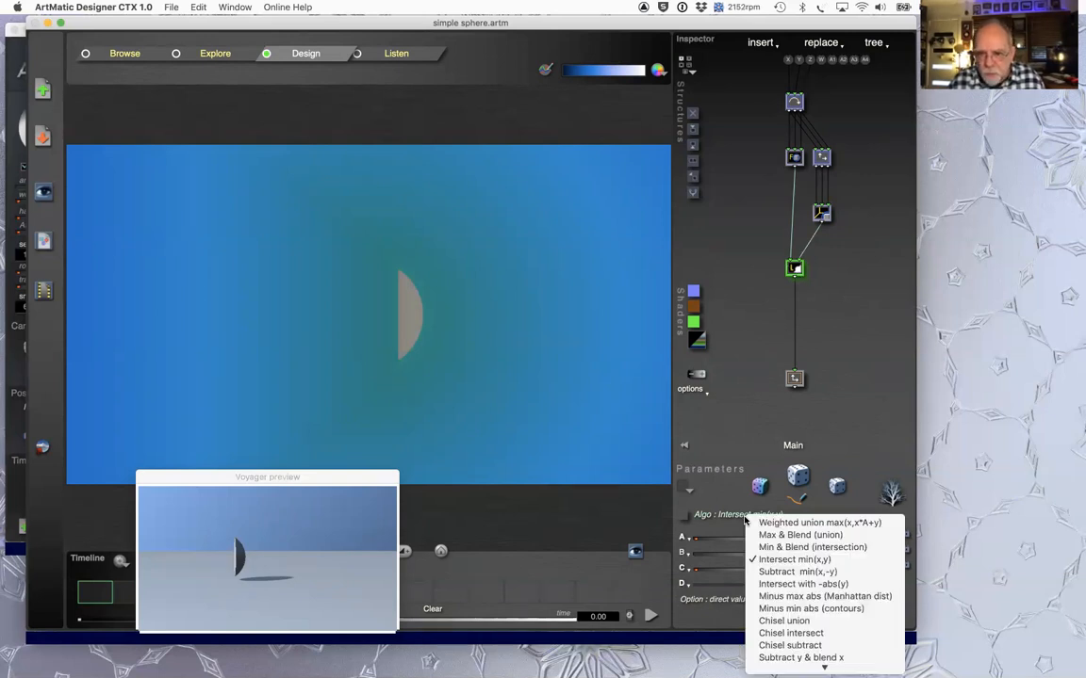
click(797, 572)
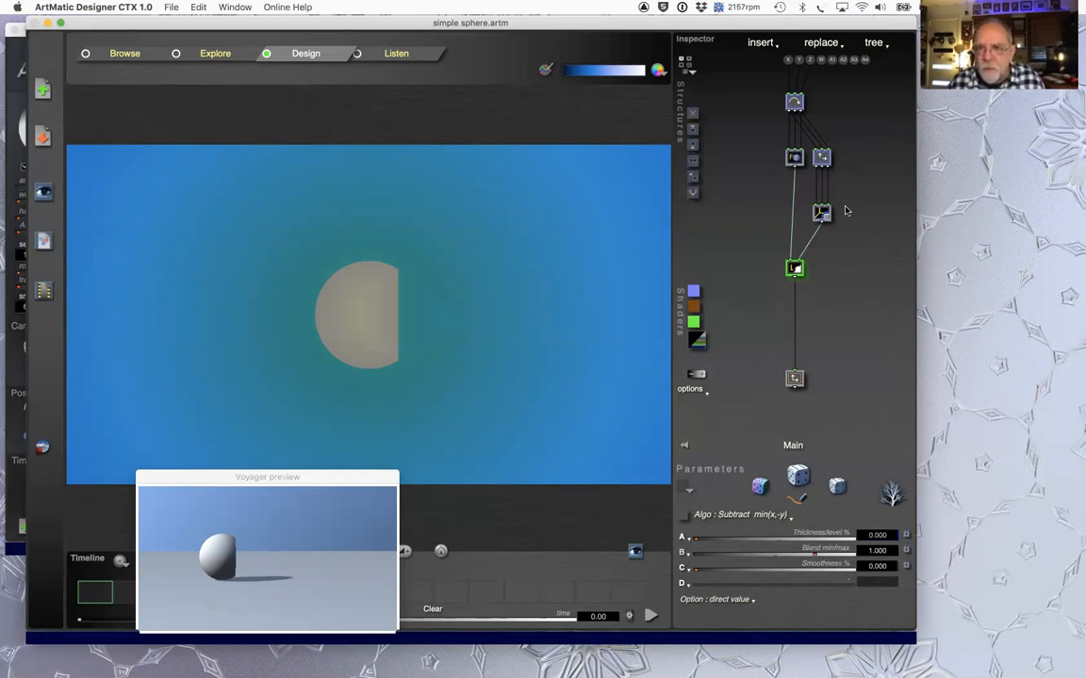
Step: Set the Radius of the Box component to 0.300
click(822, 213)
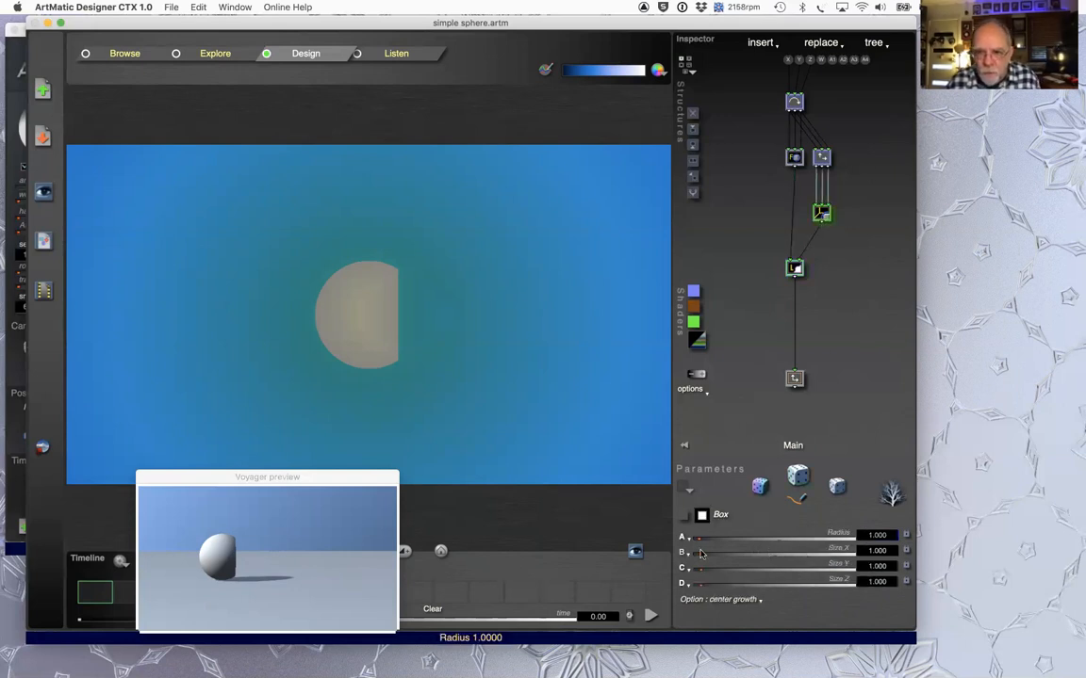
click(877, 535)
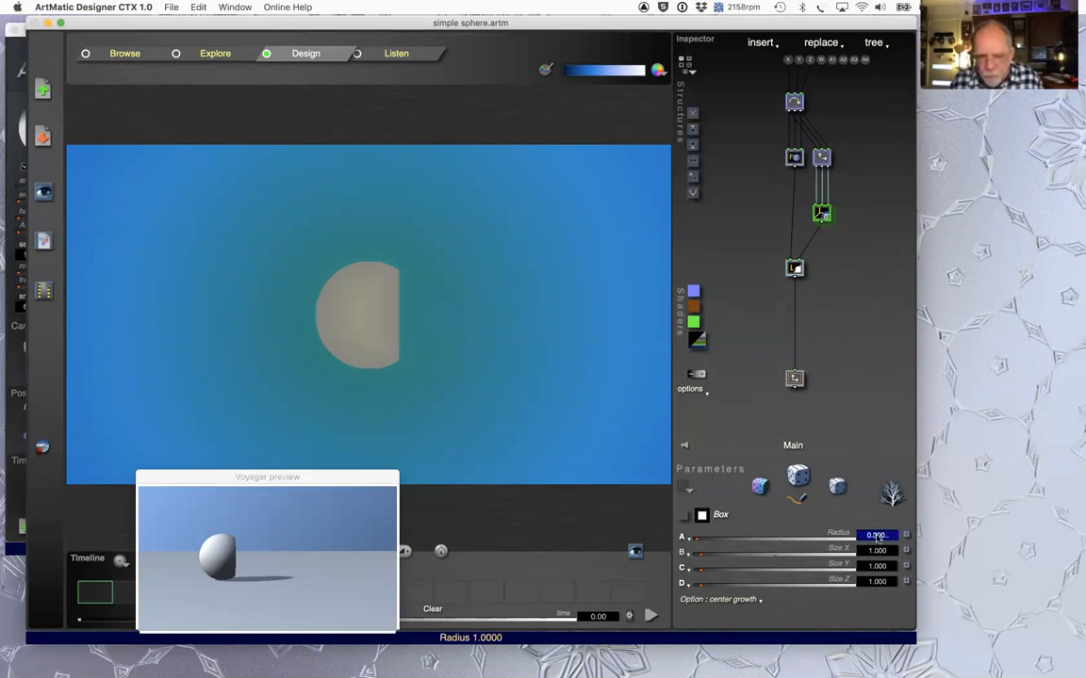
key(Return)
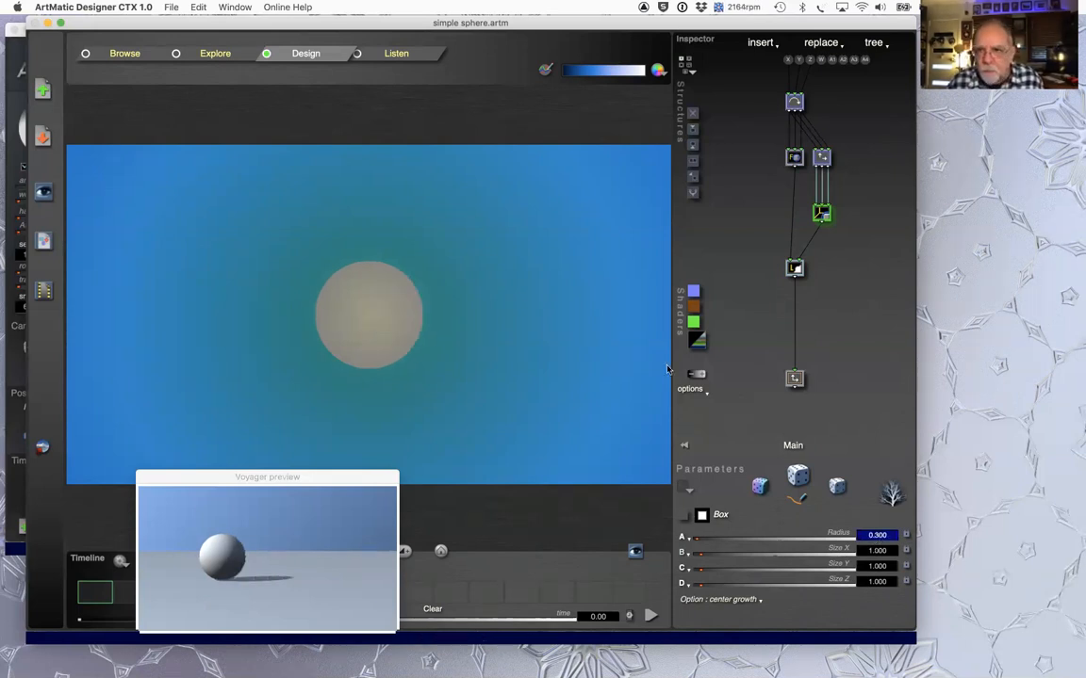
Step: Switch the combining algorithm to Max & Blend (union) and move the box to an Offset x of about -0.967, overlapping the sphere
click(795, 268)
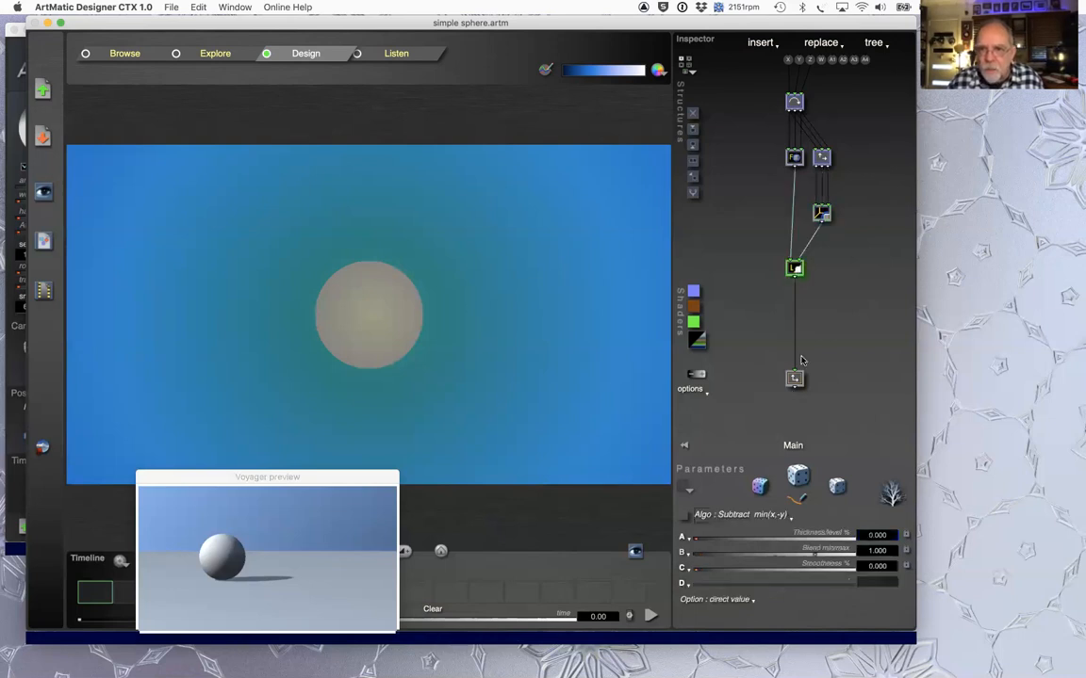
click(739, 515)
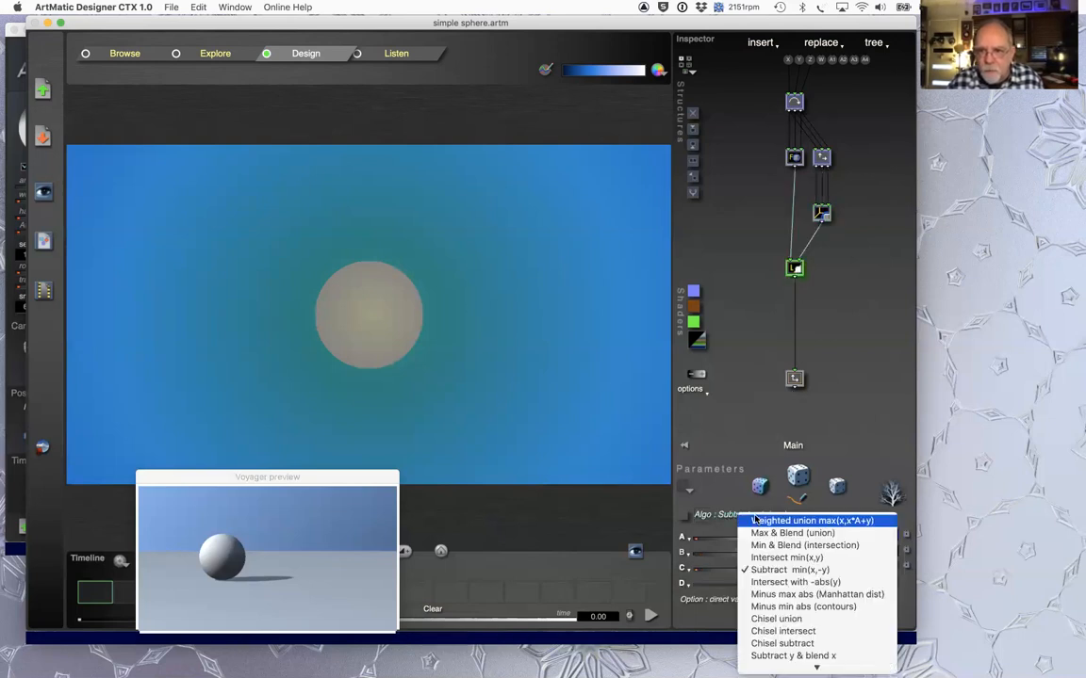
click(777, 501)
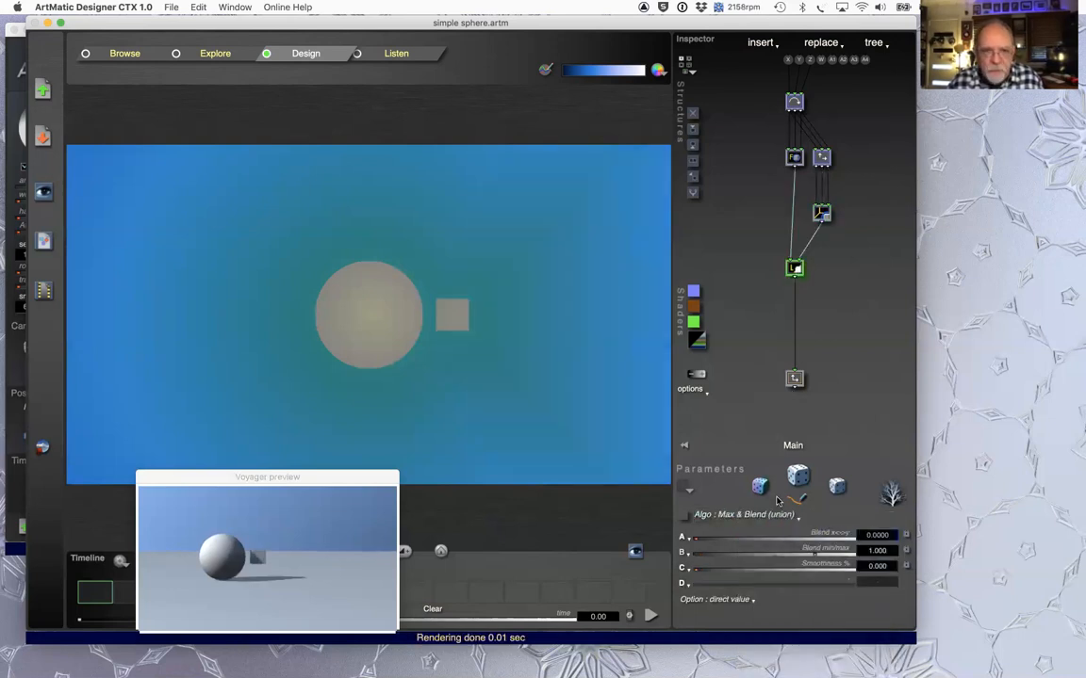
click(821, 157)
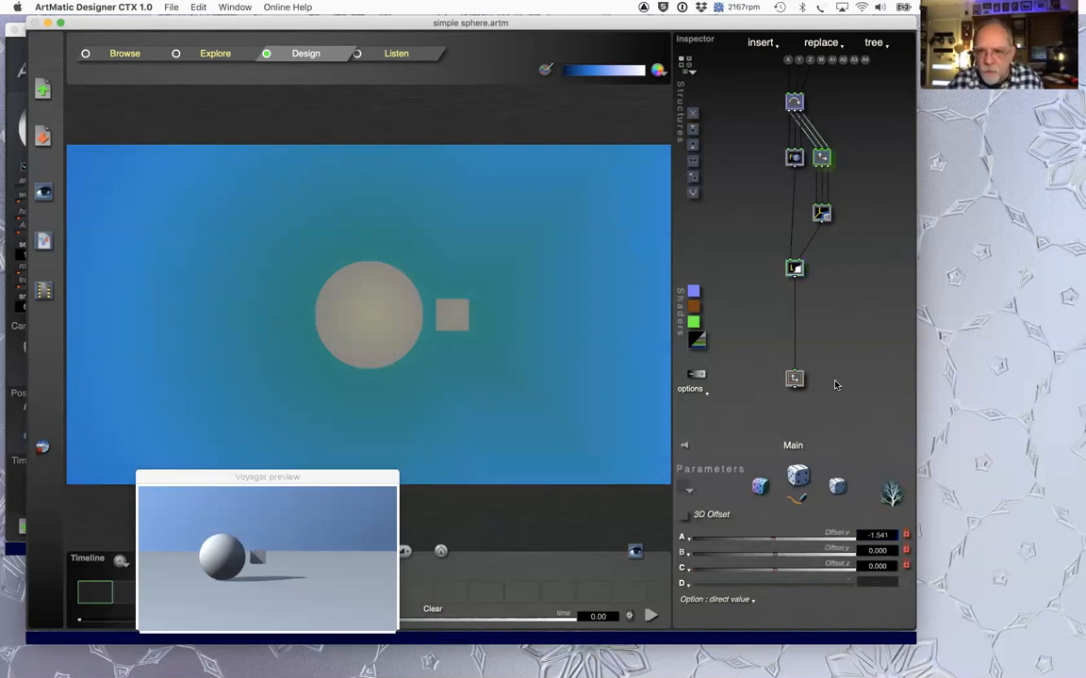
drag(784, 538, 806, 534)
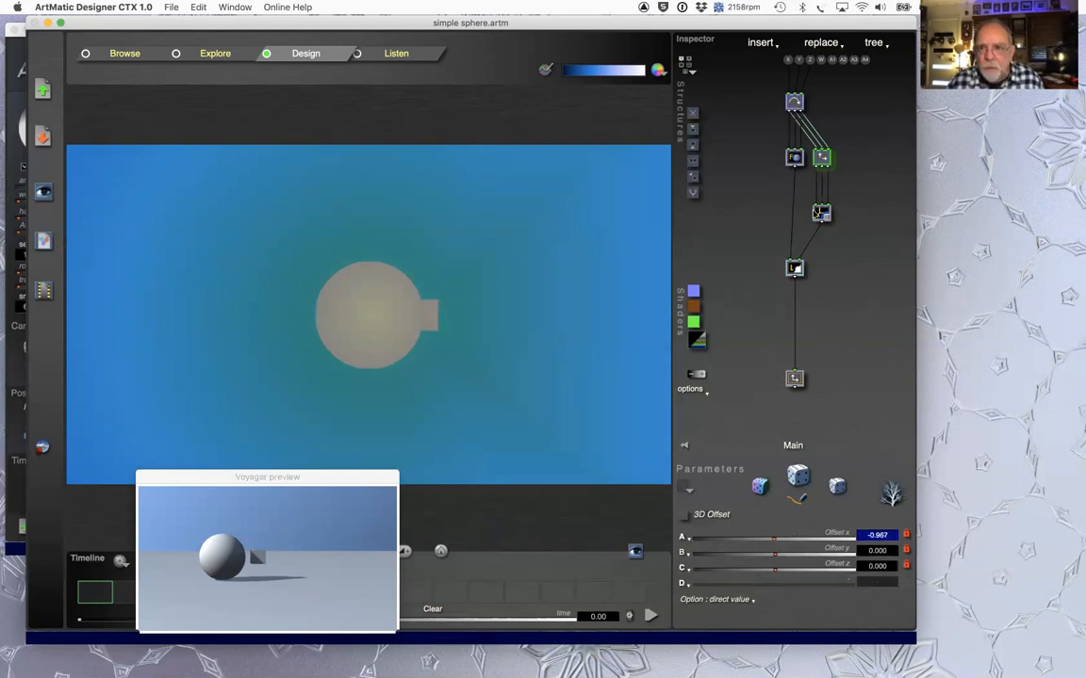
Step: Cut the box out of the sphere by changing the Logic tools algorithm to Subtract min(x,-y)
click(795, 268)
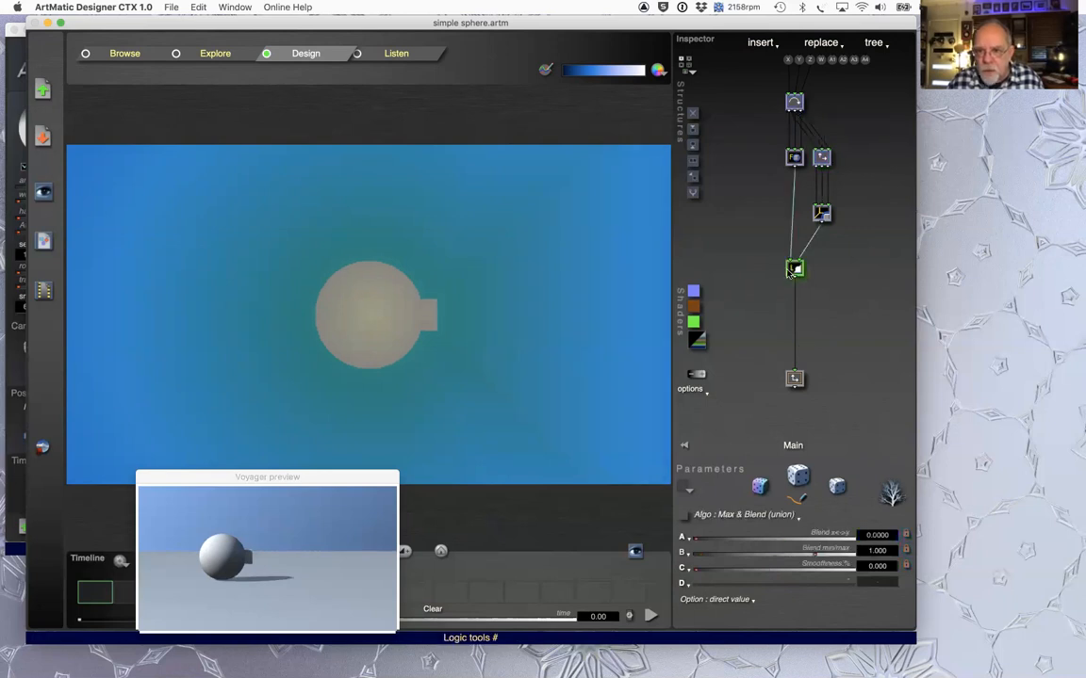
click(754, 515)
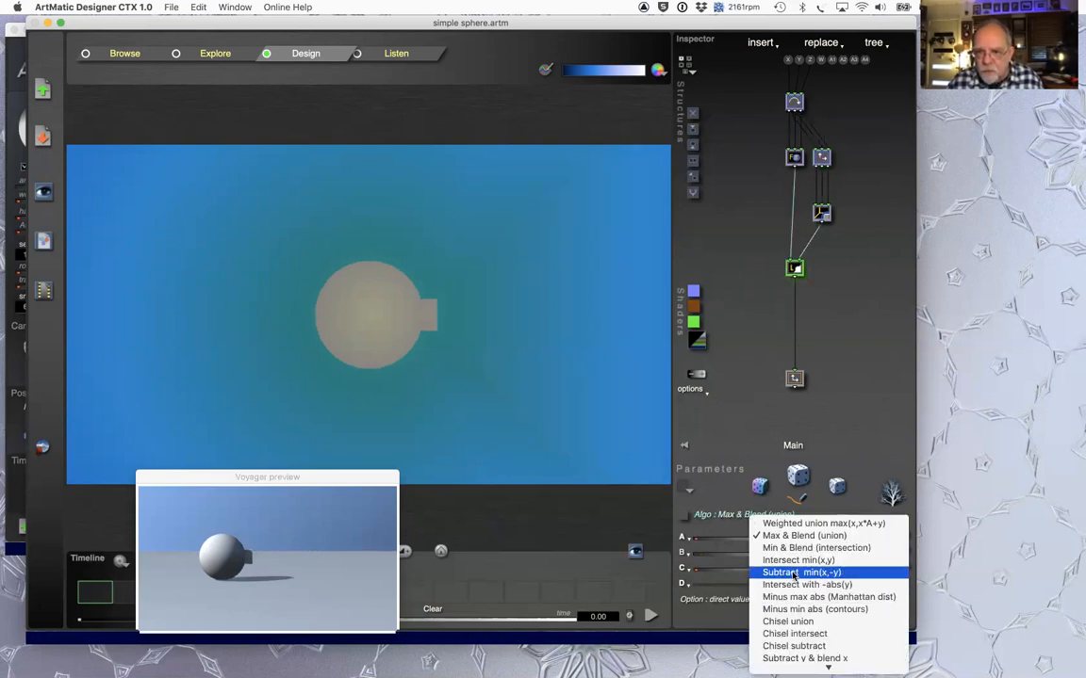
click(792, 572)
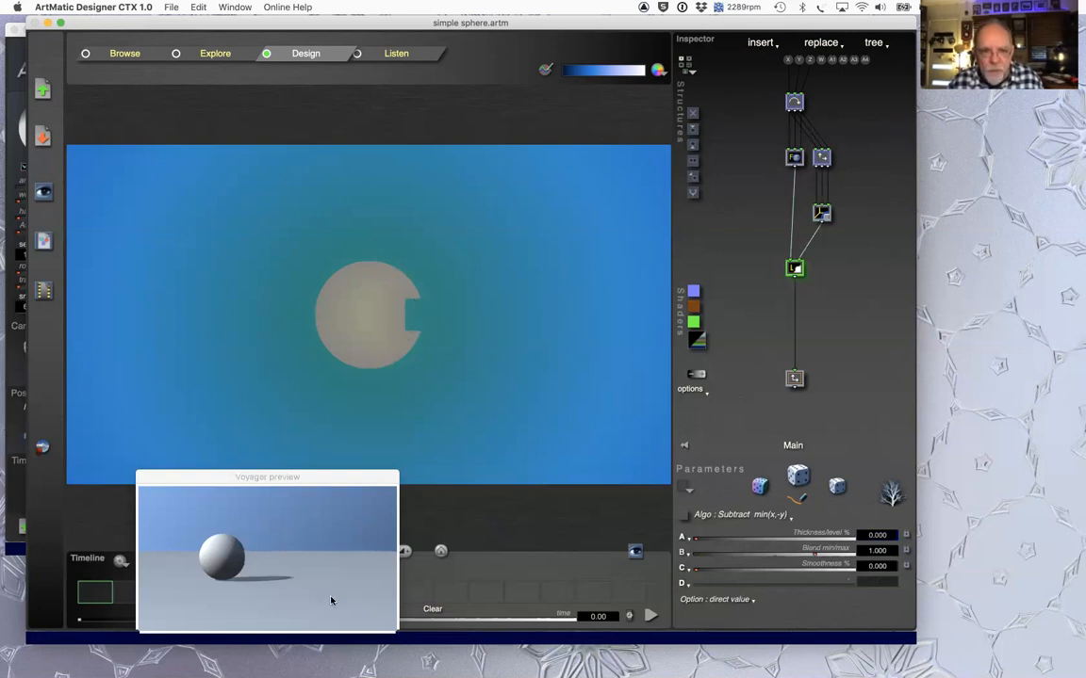
Step: Rotate the notched sphere with the 3D rotation component to an xz angle (oY) of about 109.47°
click(795, 101)
drag(778, 554, 774, 555)
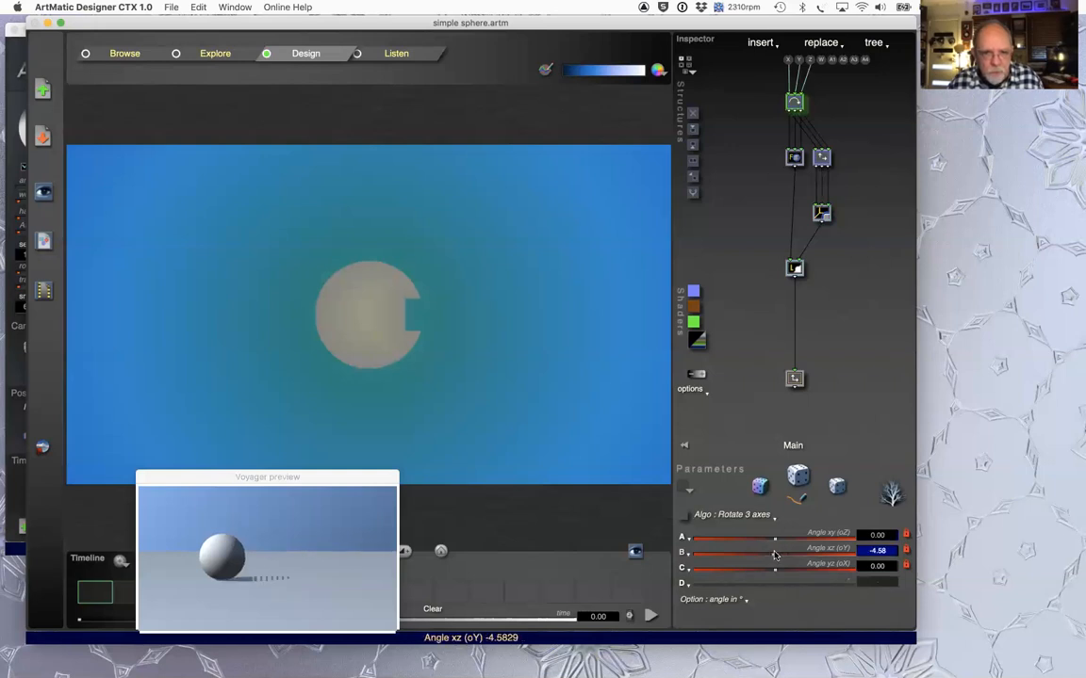
drag(764, 554, 822, 561)
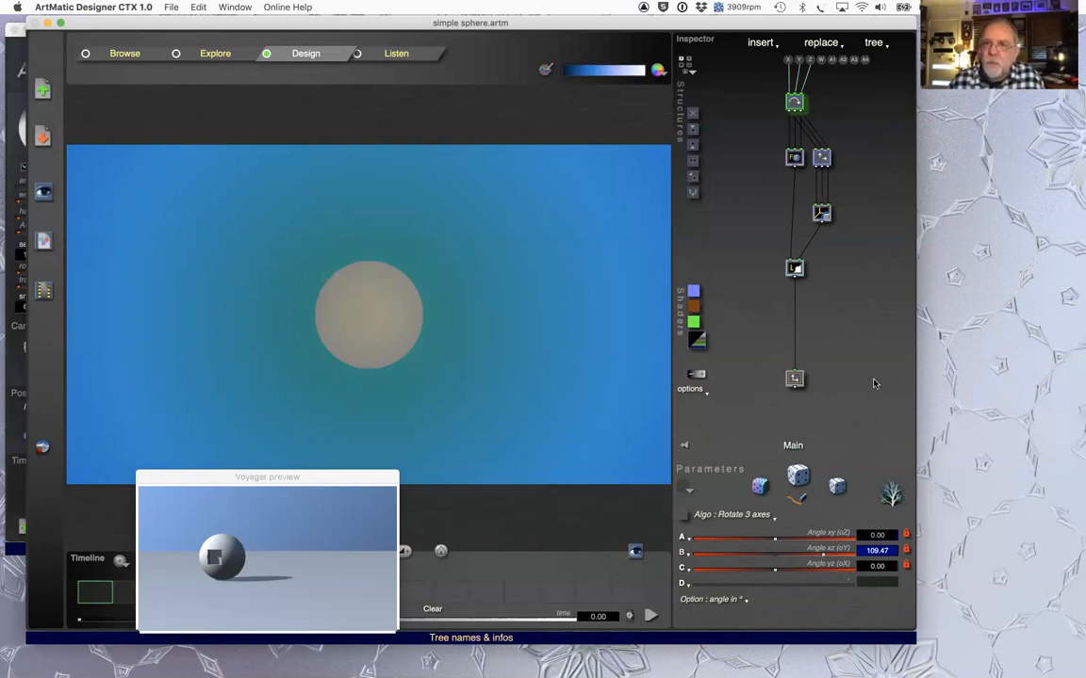
Step: Set the Radius of the box being subtracted from the sphere to 1.000
click(822, 215)
click(822, 214)
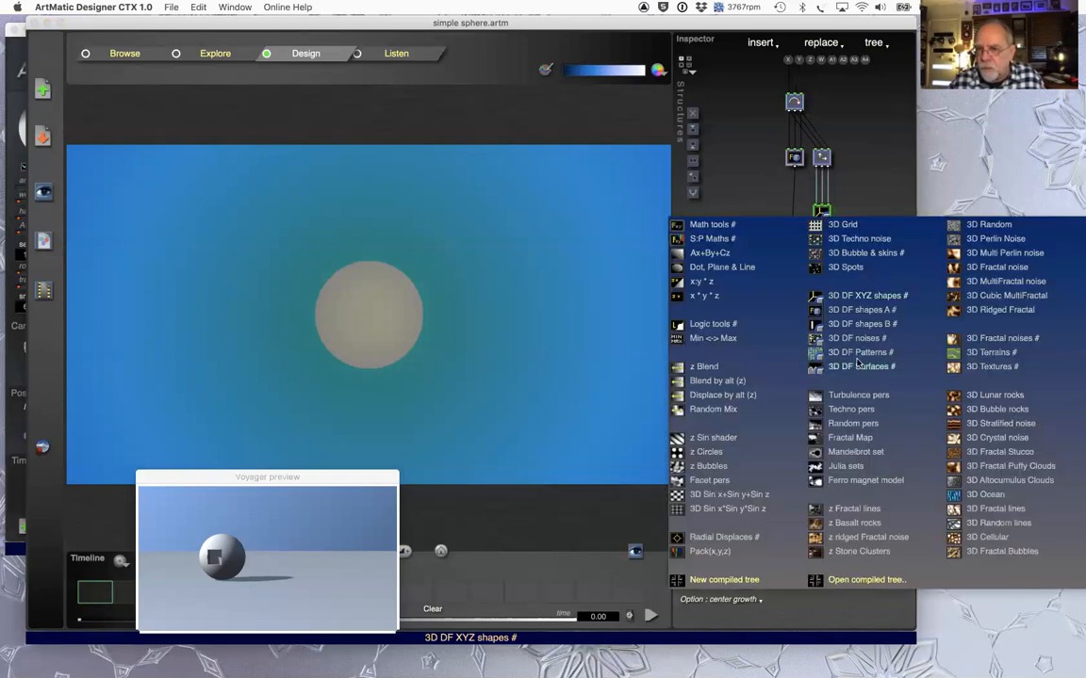
click(876, 168)
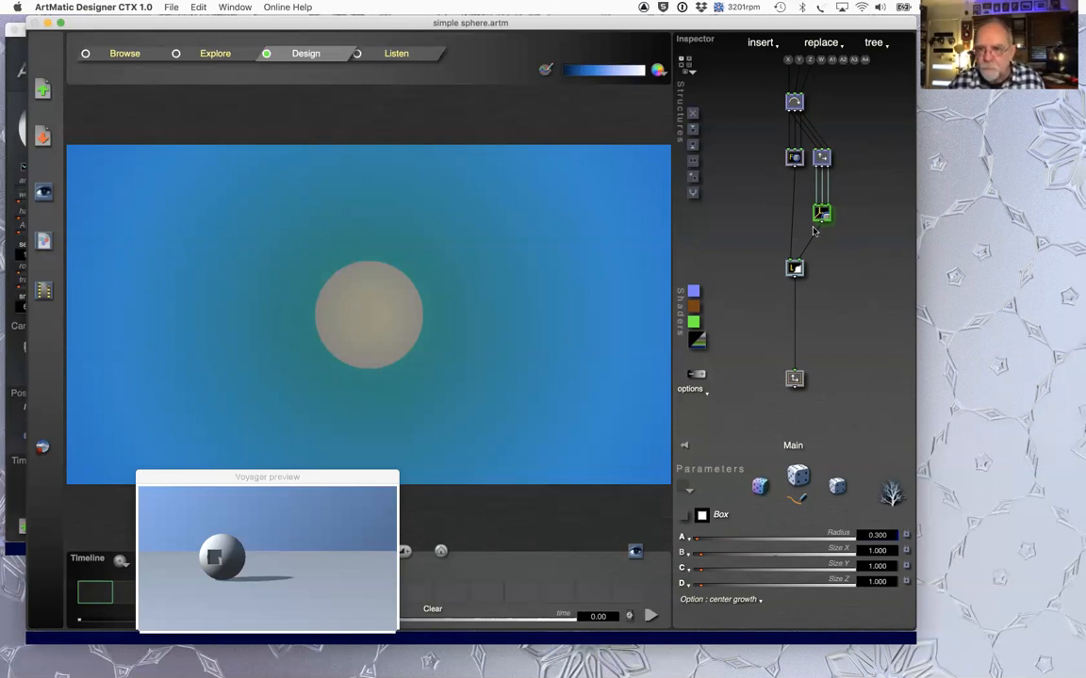
click(878, 535)
text(1)
key(Return)
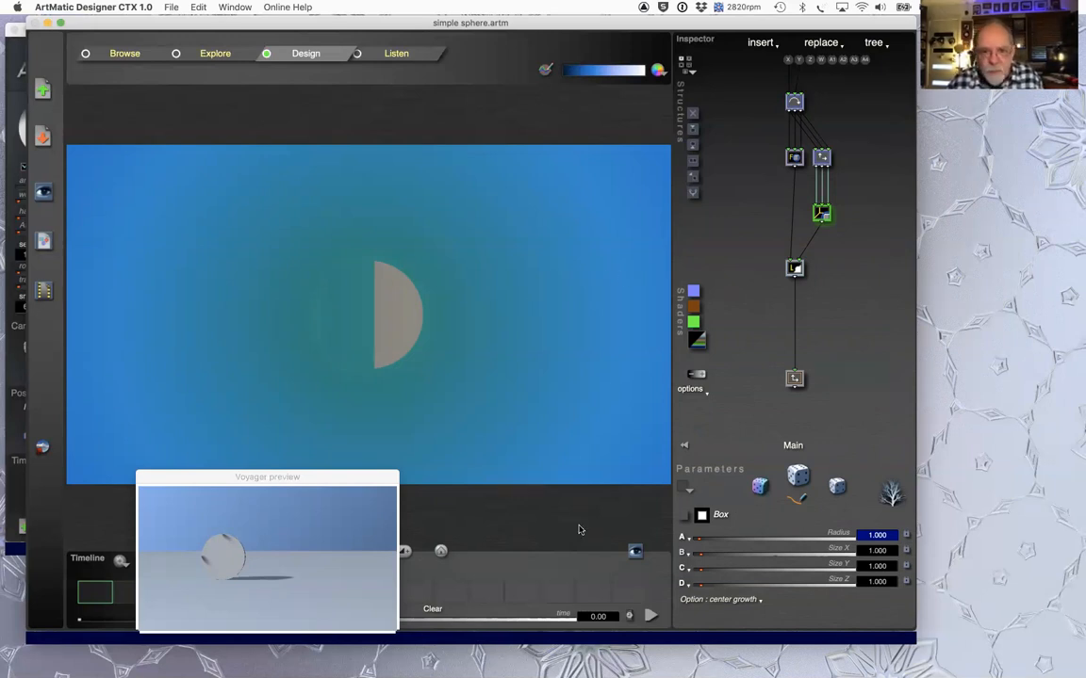
Step: Reset all angles of the Rotate 3 axes component to default
click(794, 101)
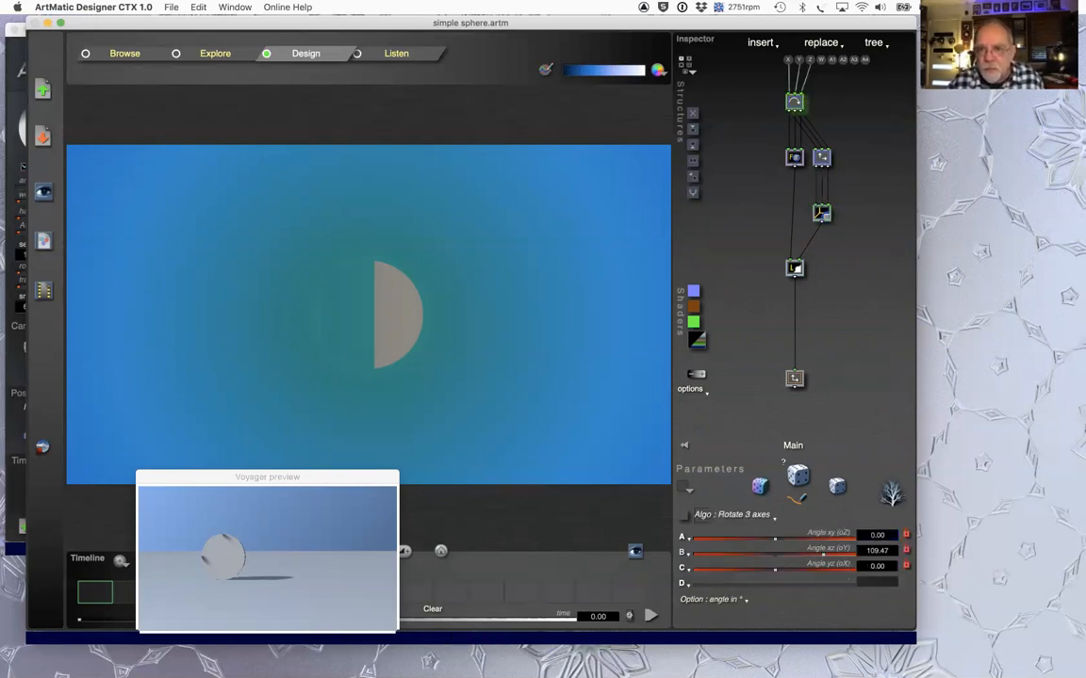
click(678, 538)
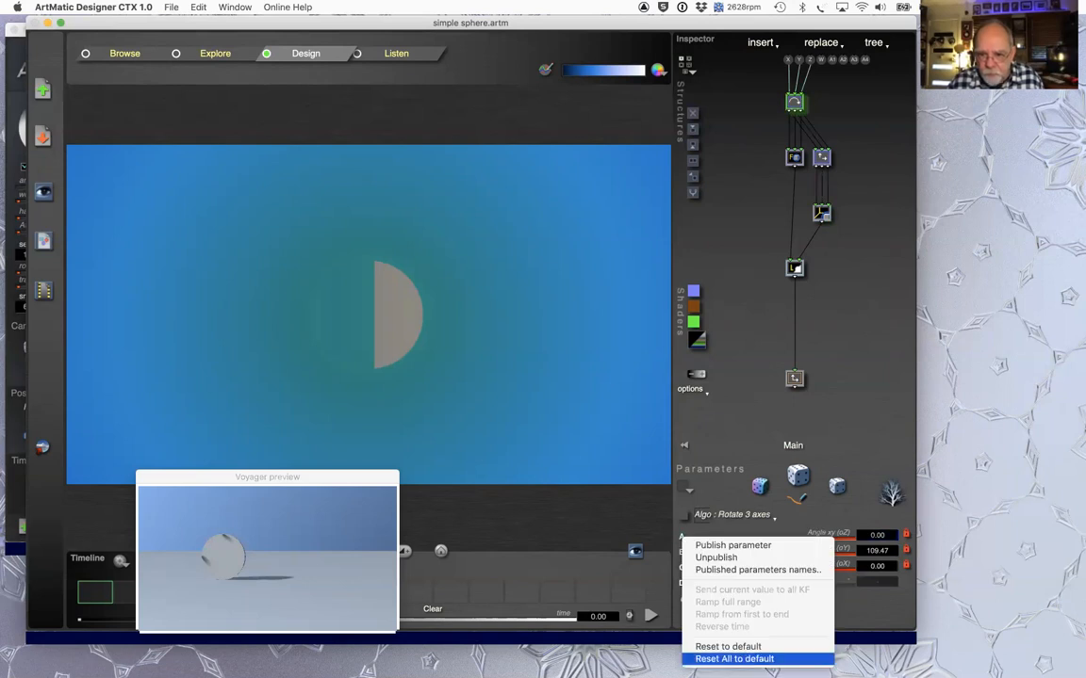
click(724, 657)
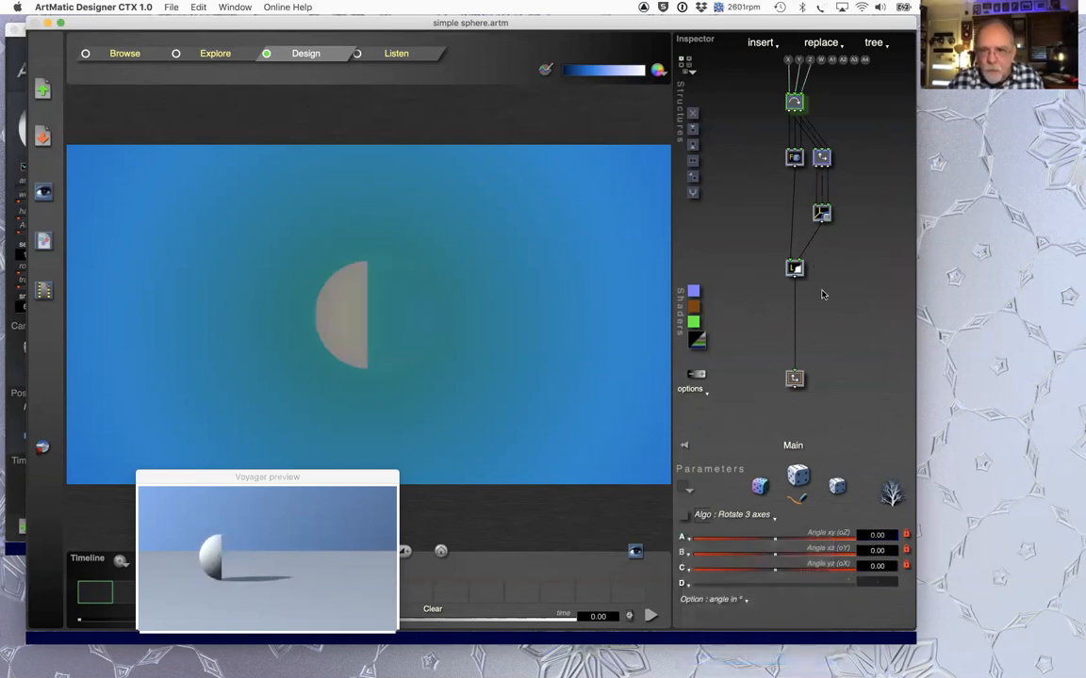
Step: Change the algorithm of the Logic tools component joining the sphere and box to Chisel union
click(795, 269)
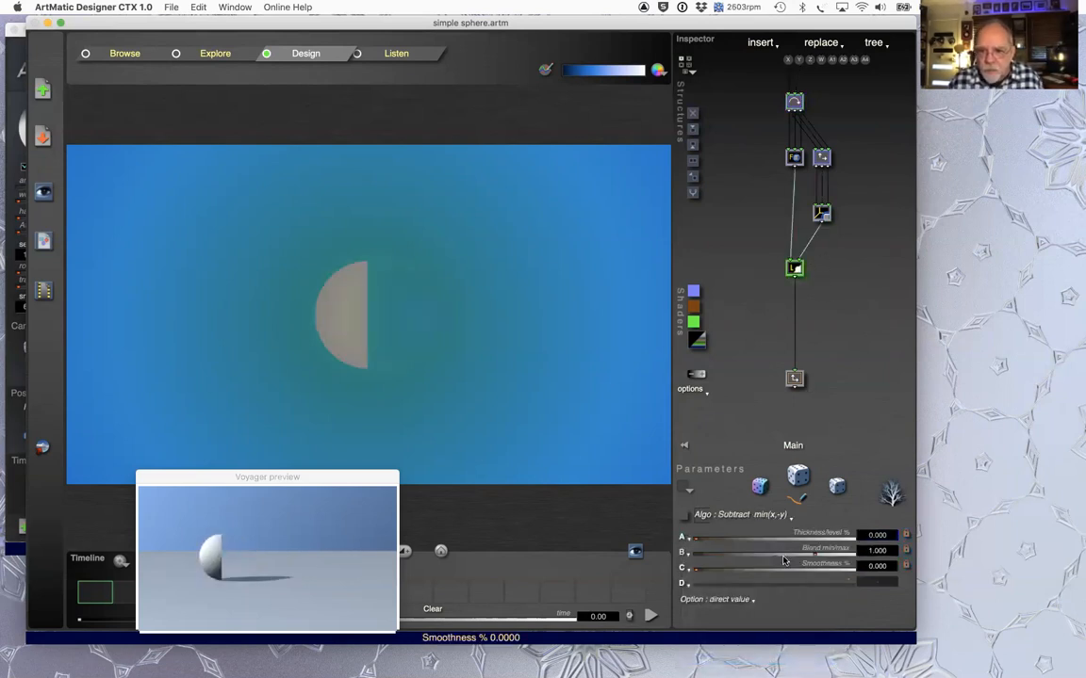
click(765, 517)
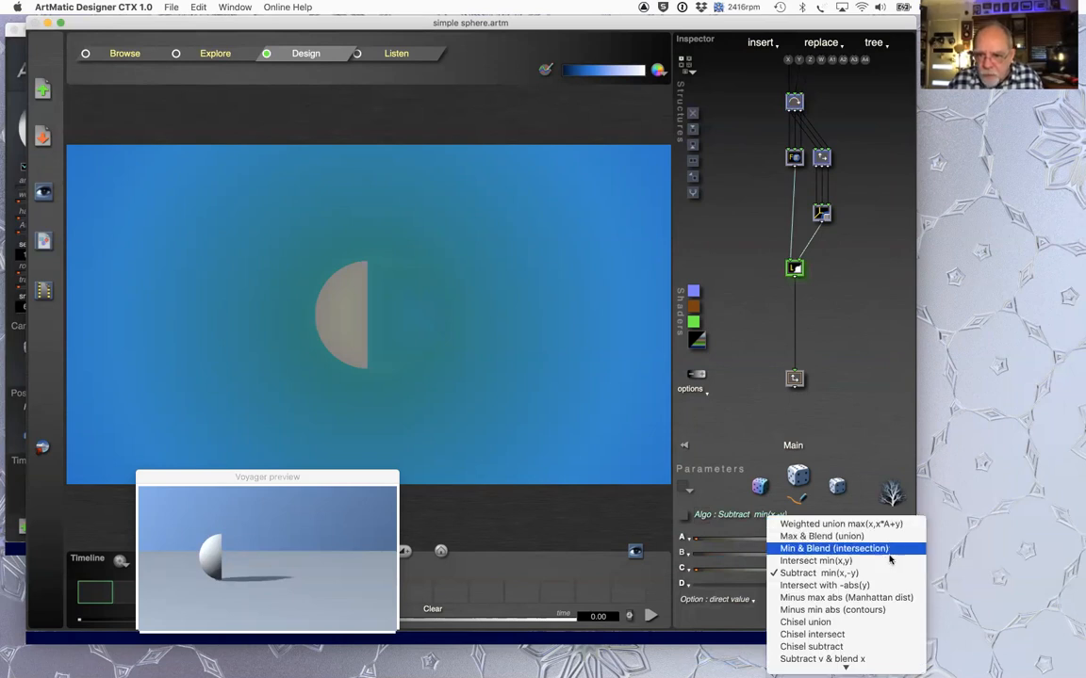
mouse_move(845, 669)
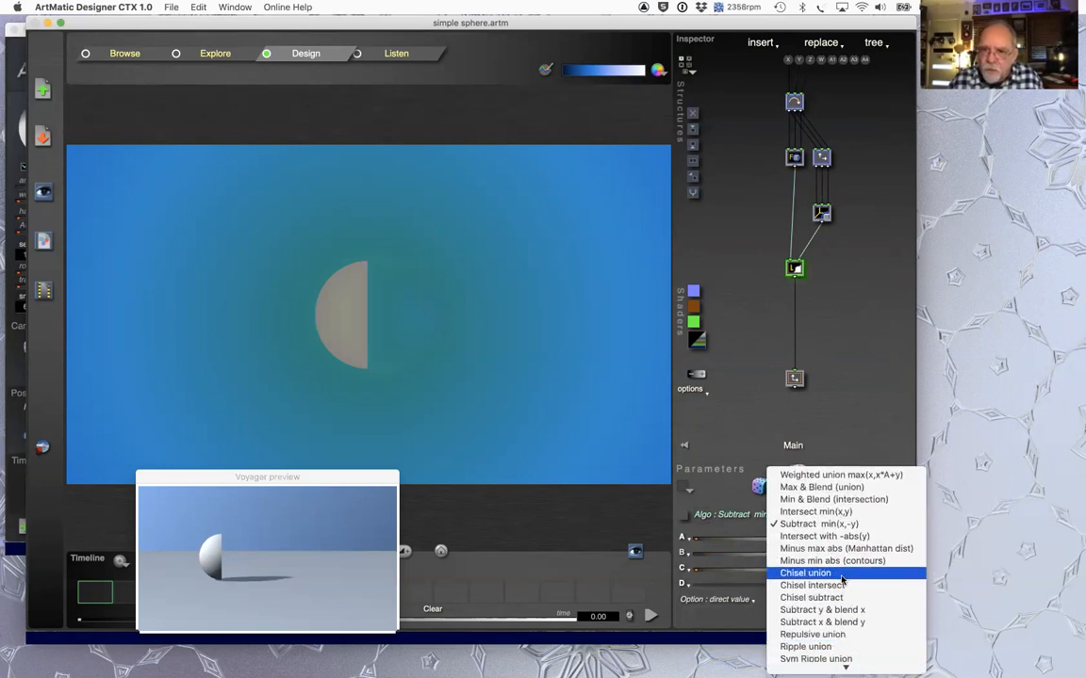
click(843, 575)
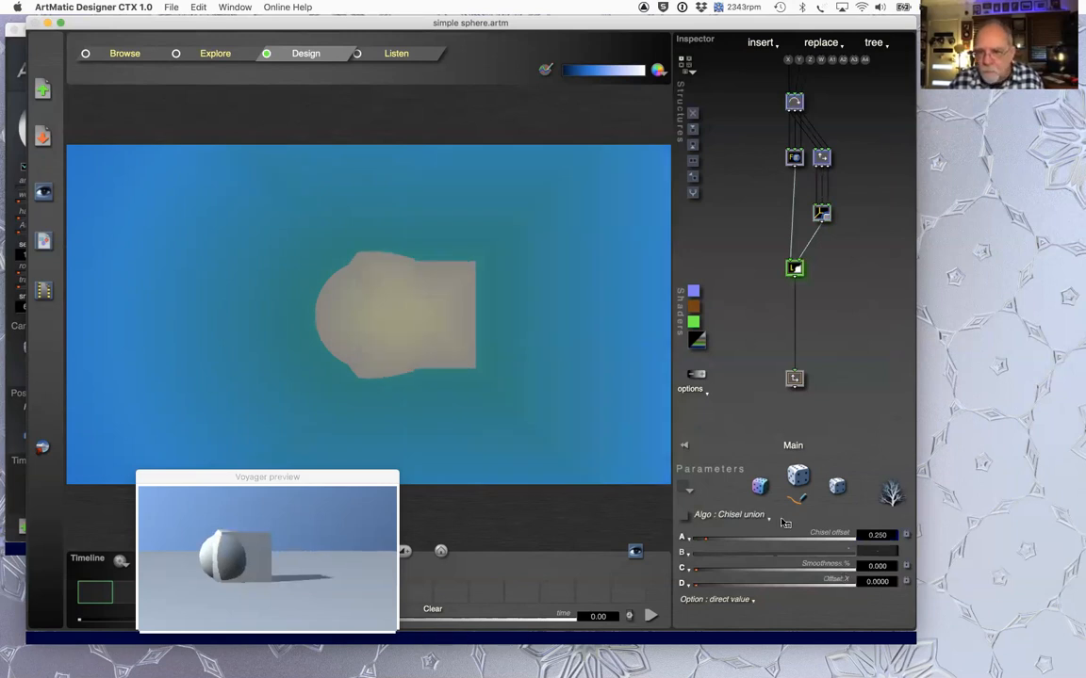
Step: Change the algorithm combining the sphere and box to Chisel intersect, and after that to Chisel subtract
click(740, 514)
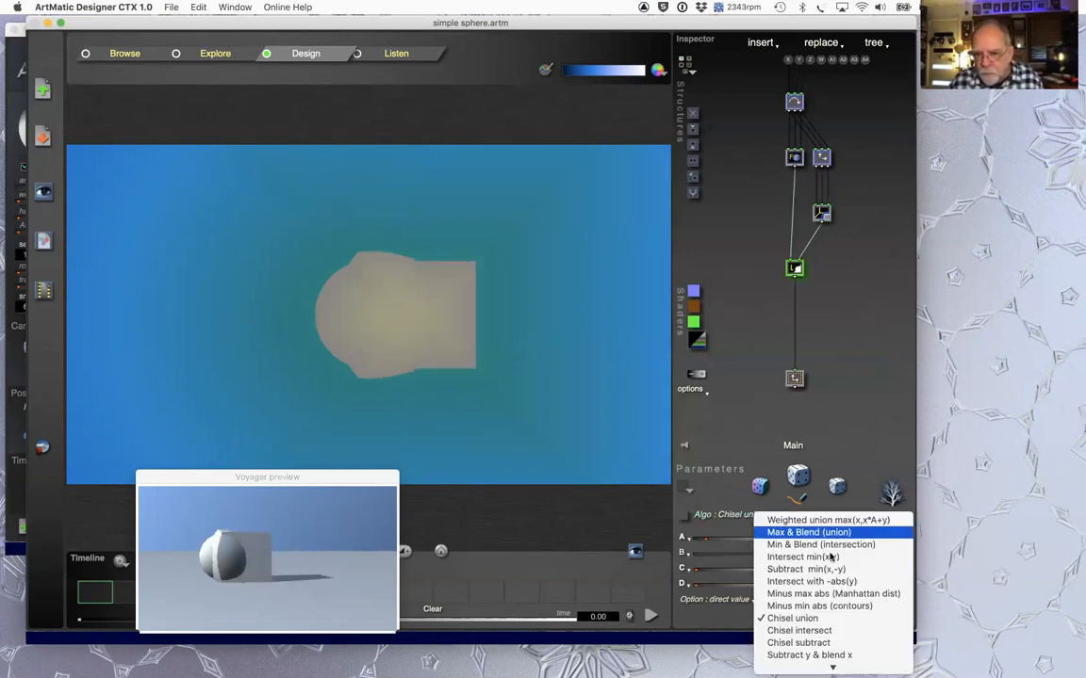
click(865, 632)
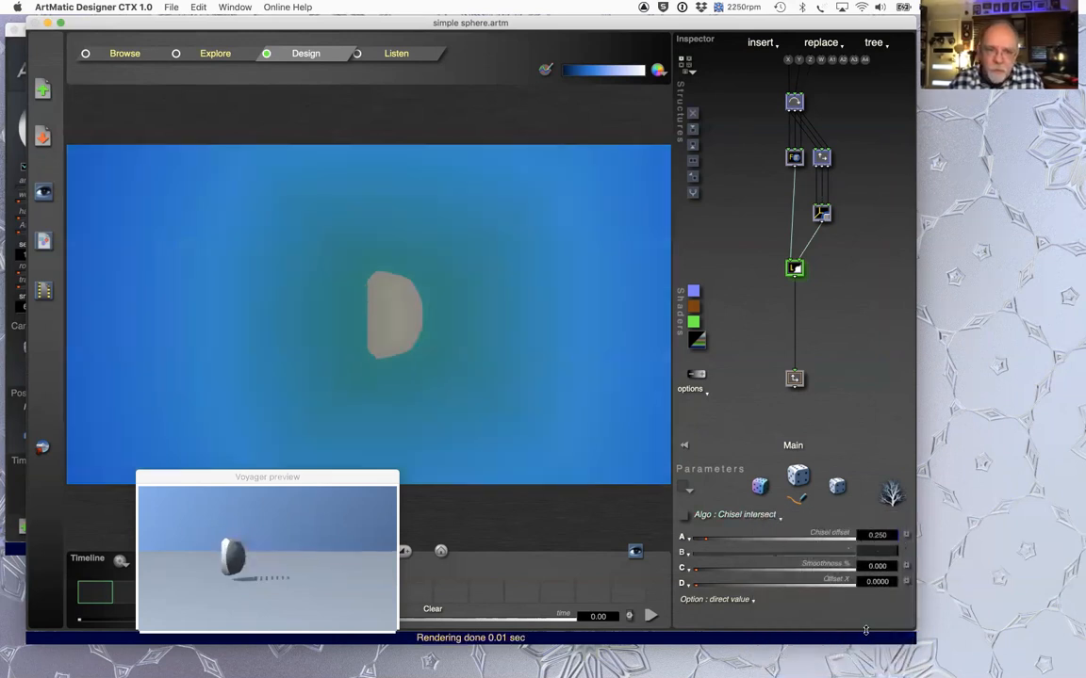
click(769, 517)
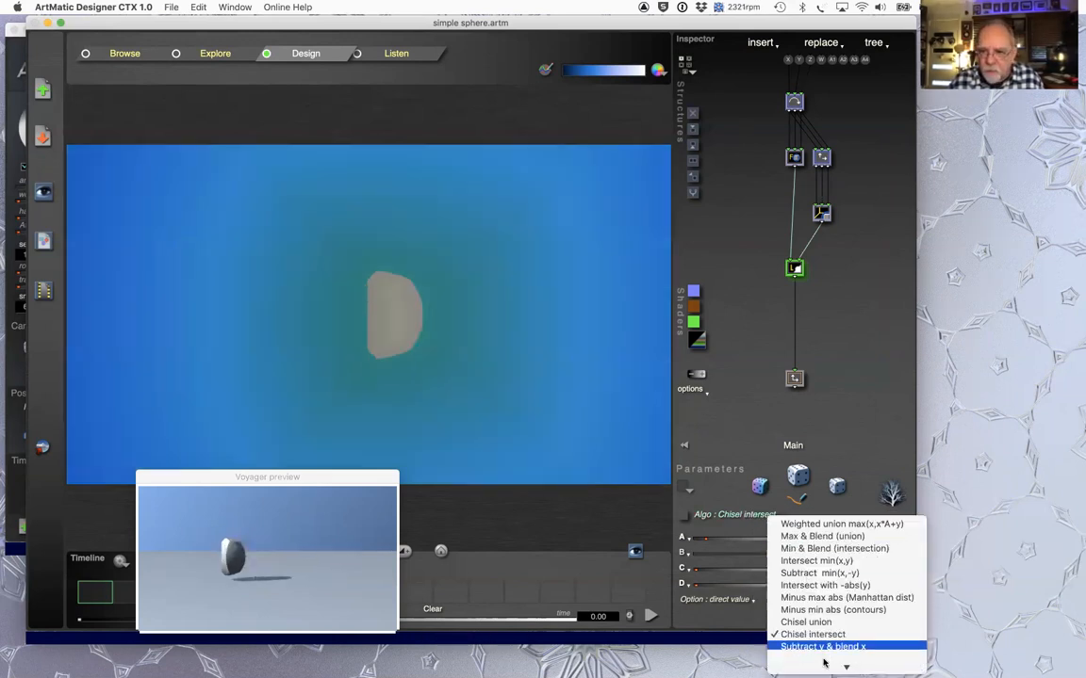
click(825, 573)
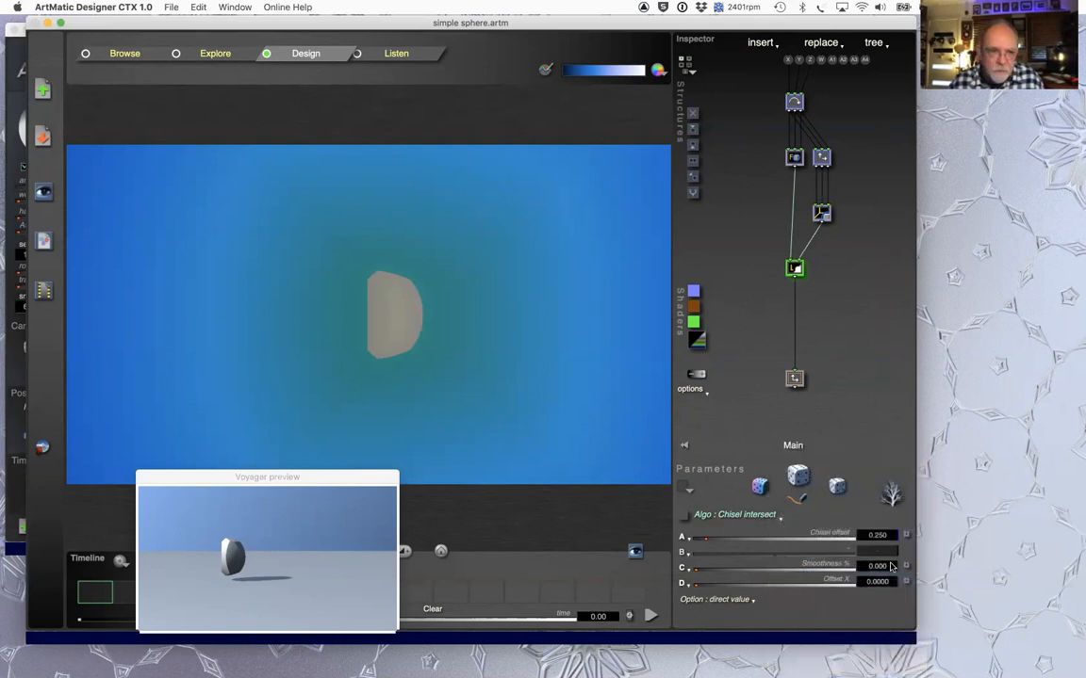
Step: Change the algorithm combining the sphere and box to Ripple union
click(771, 514)
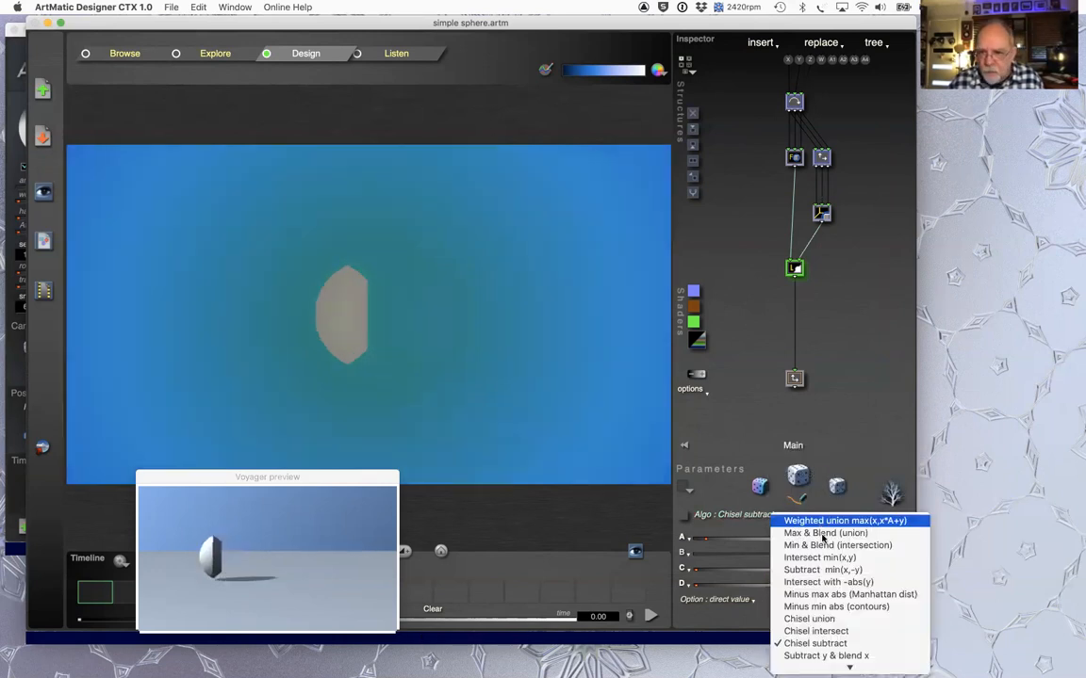
mouse_move(848, 670)
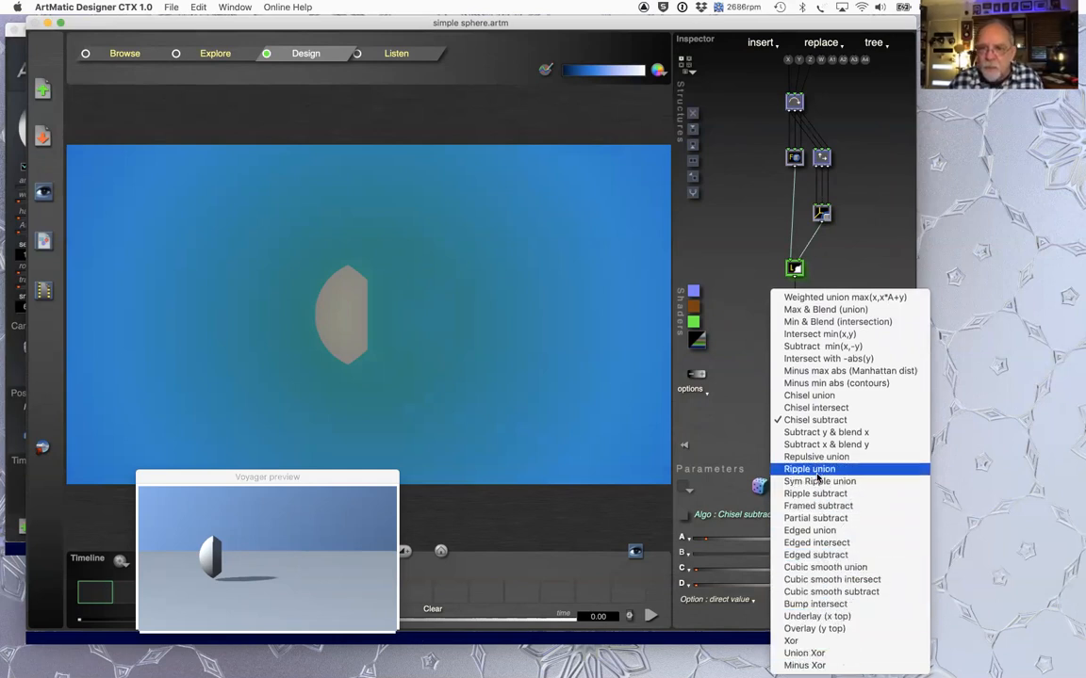
click(818, 470)
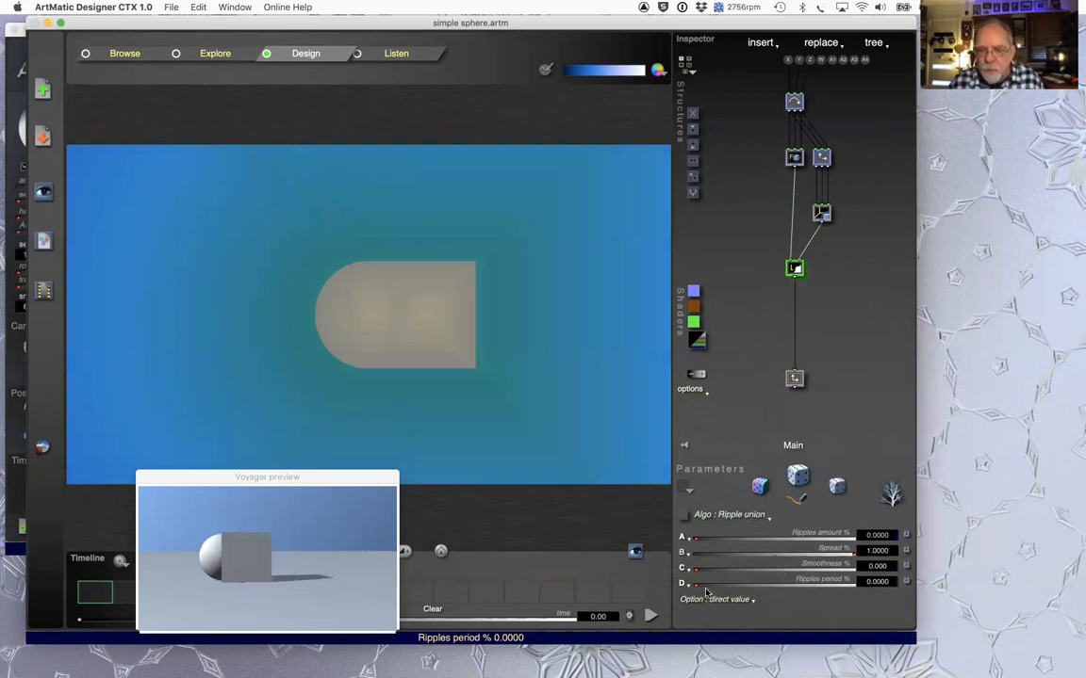
Step: Set Ripples period to 0.2118 and Ripples amount to 0.1969 on the Ripple union, and rotate the object's xz angle to -62.89
drag(709, 585, 752, 584)
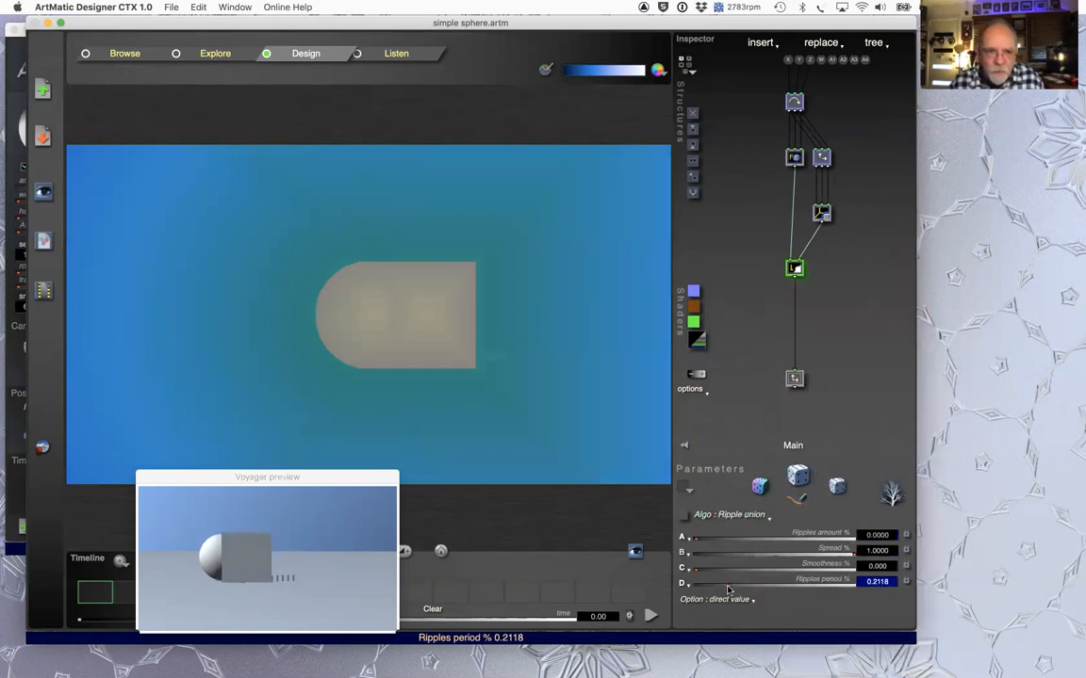
drag(695, 539, 724, 540)
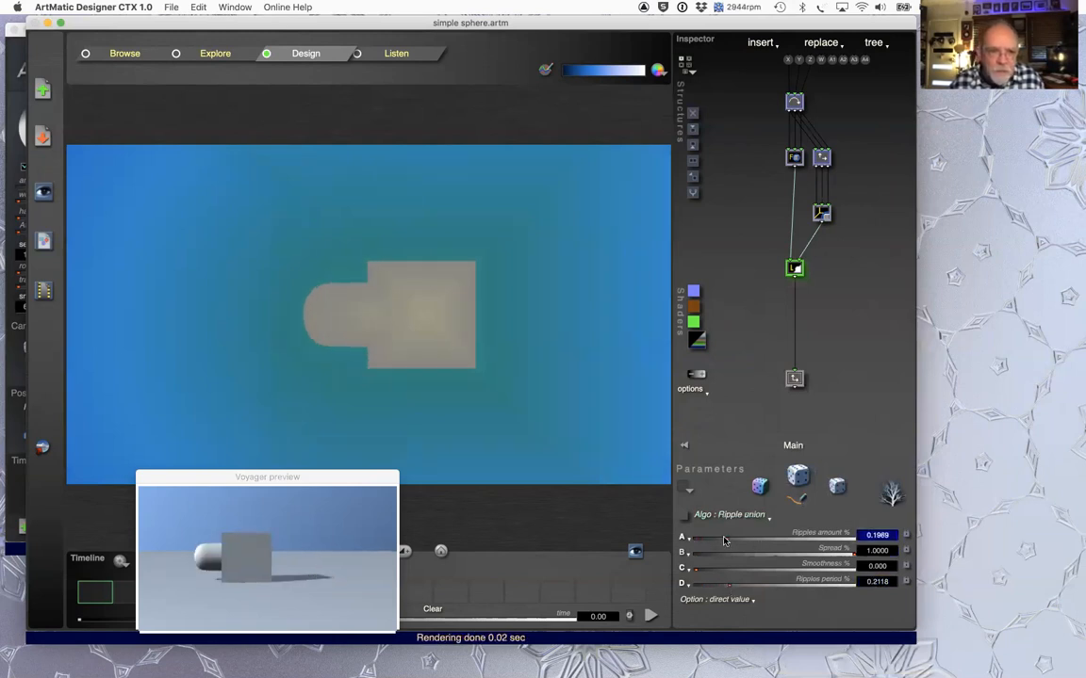
click(794, 102)
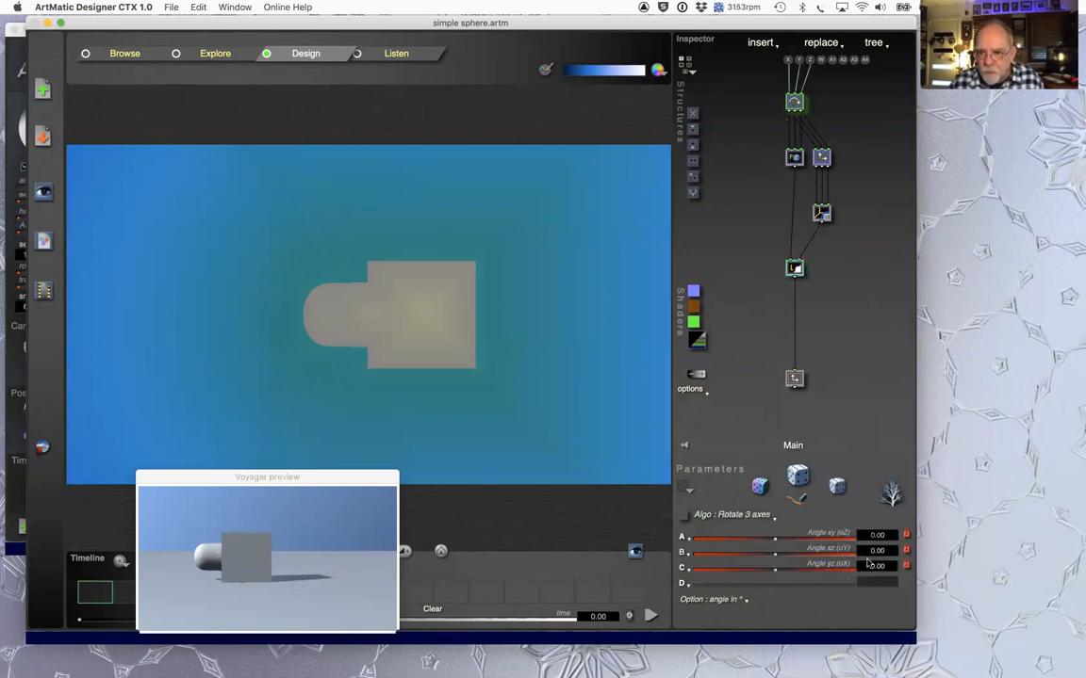
click(750, 556)
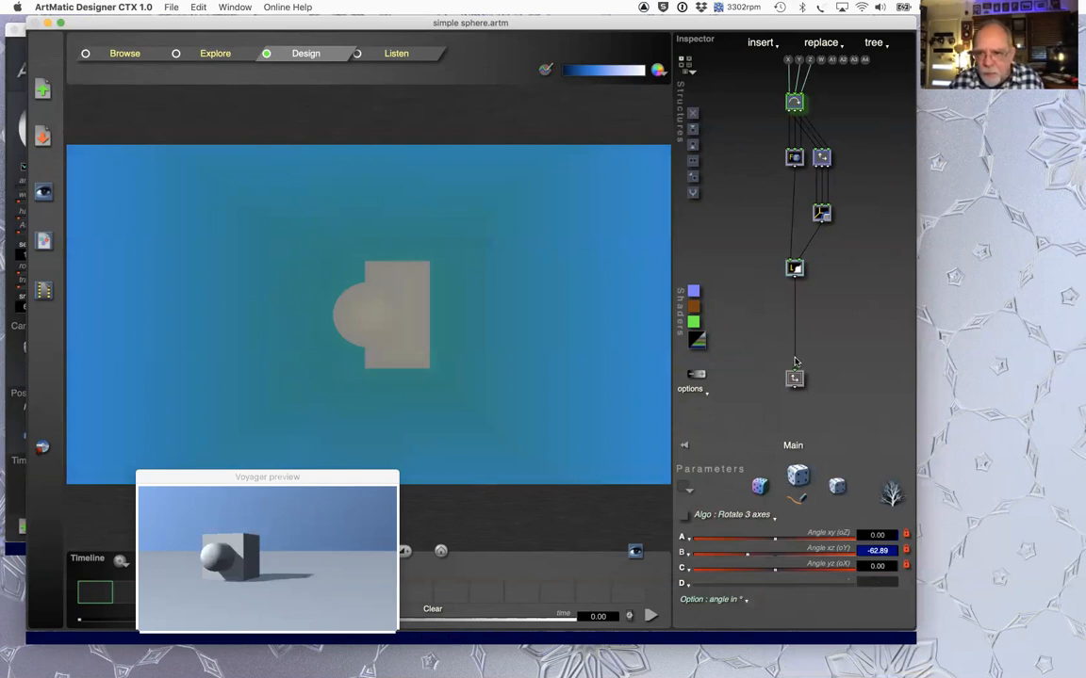
Step: Set the Ripple union's Spread to 0.6022, Ripples period to 0.5784 and Ripples amount to 0.4204
click(794, 274)
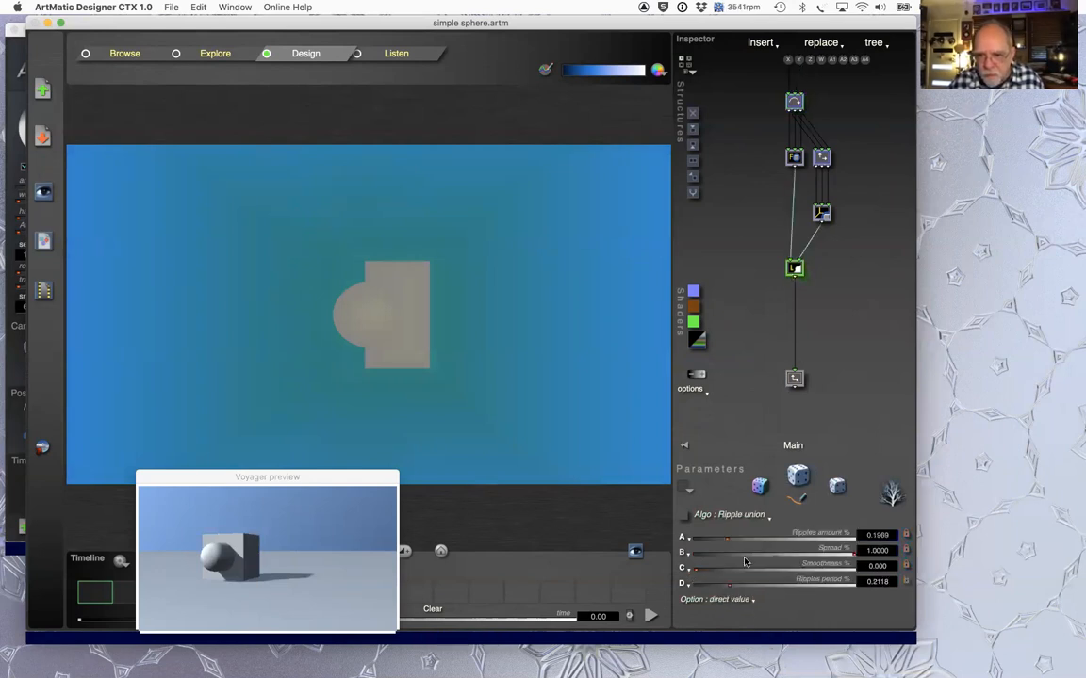
click(790, 553)
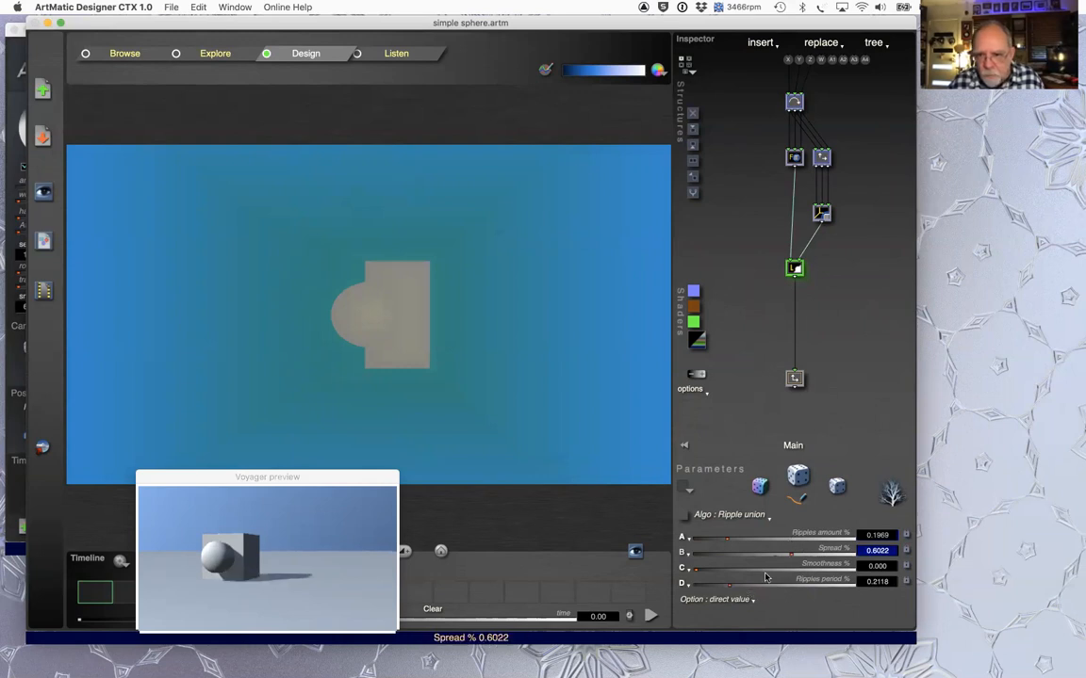
click(789, 584)
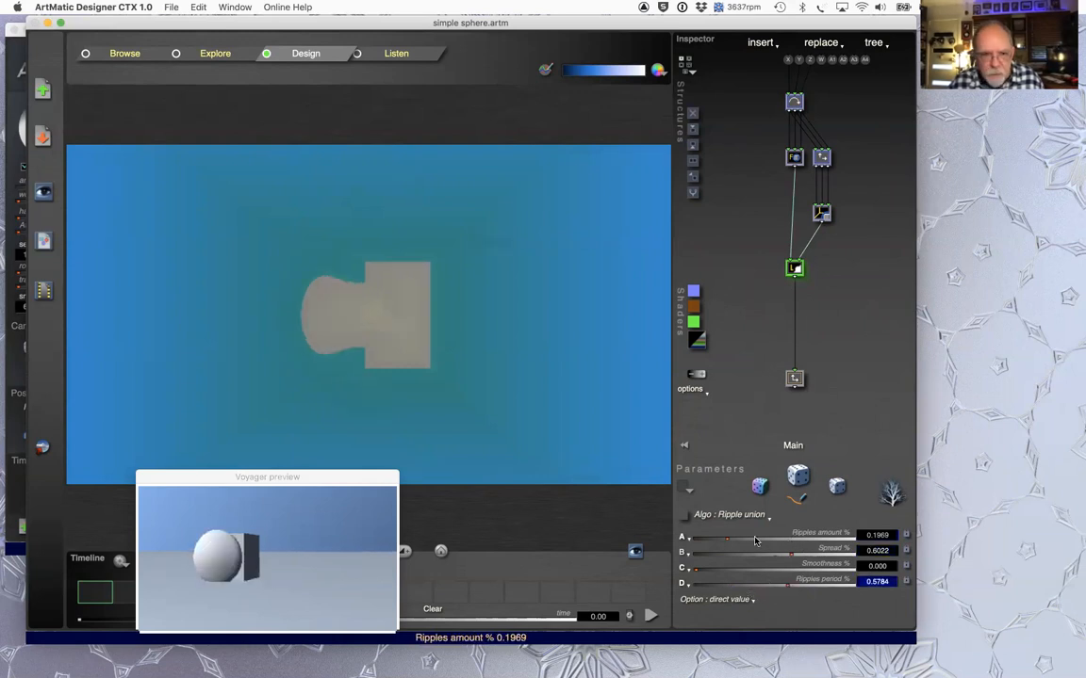
drag(754, 539, 759, 540)
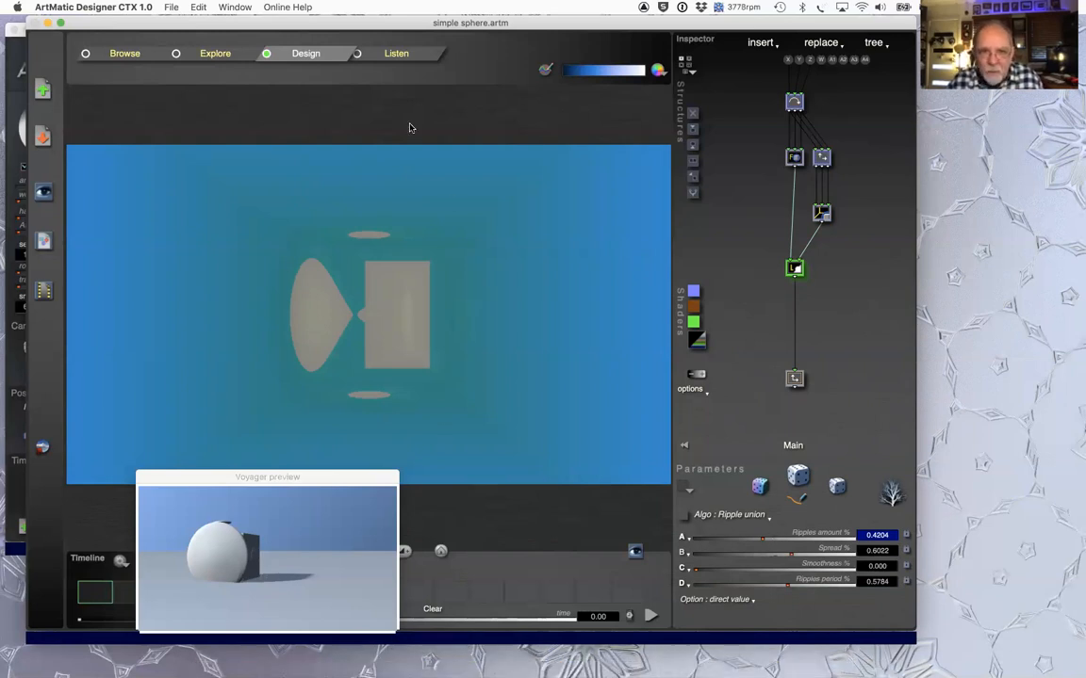
Step: Reset all angles of the Rotate 3 axes component to their defaults again
click(794, 100)
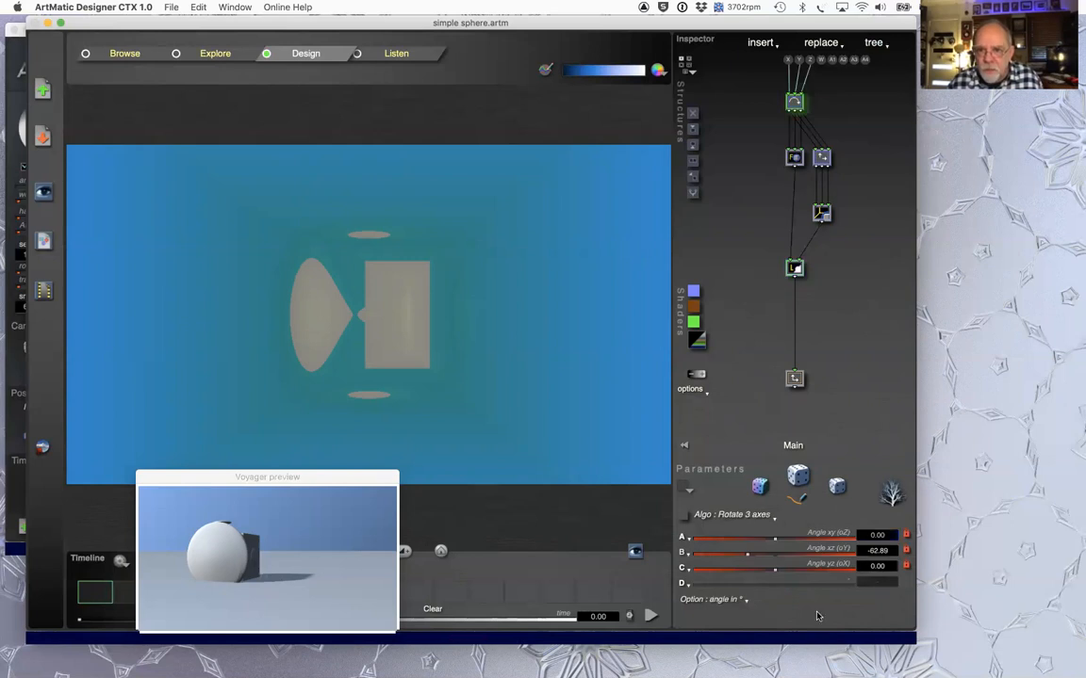
click(683, 539)
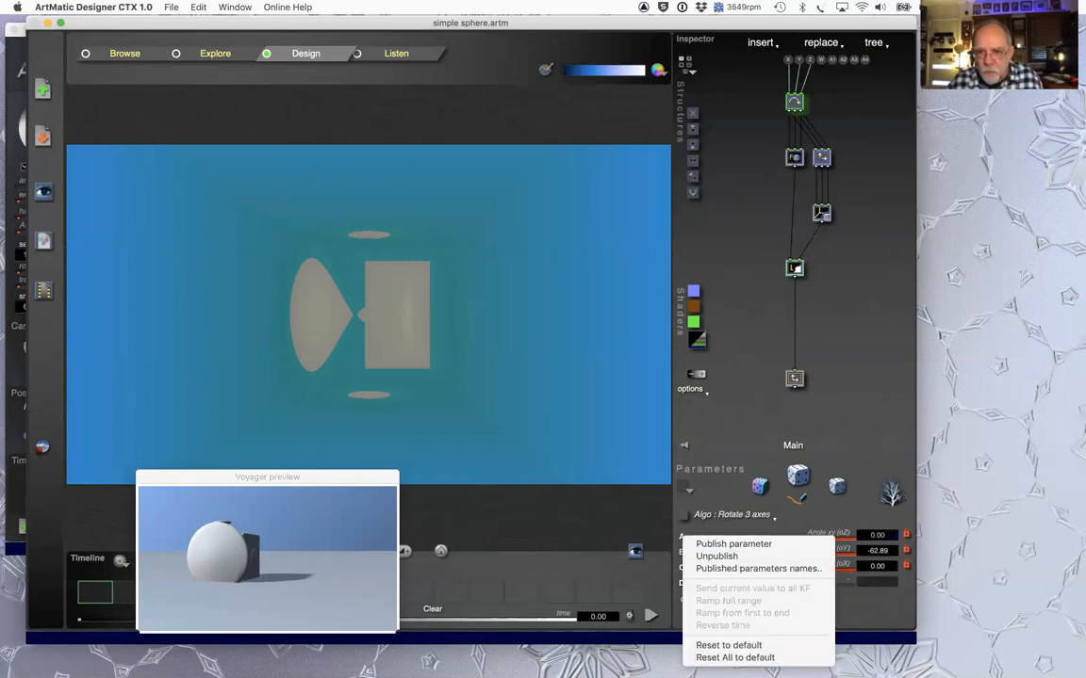
click(754, 658)
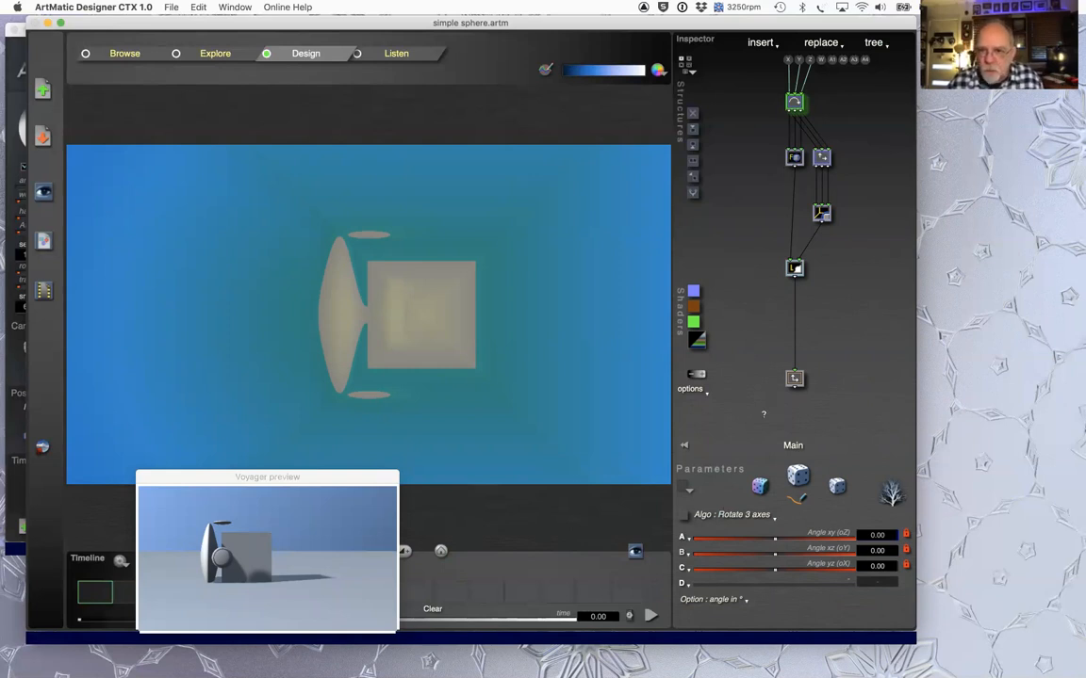
Step: Change the algorithm combining the sphere and box to Max & Blend (union)
click(794, 268)
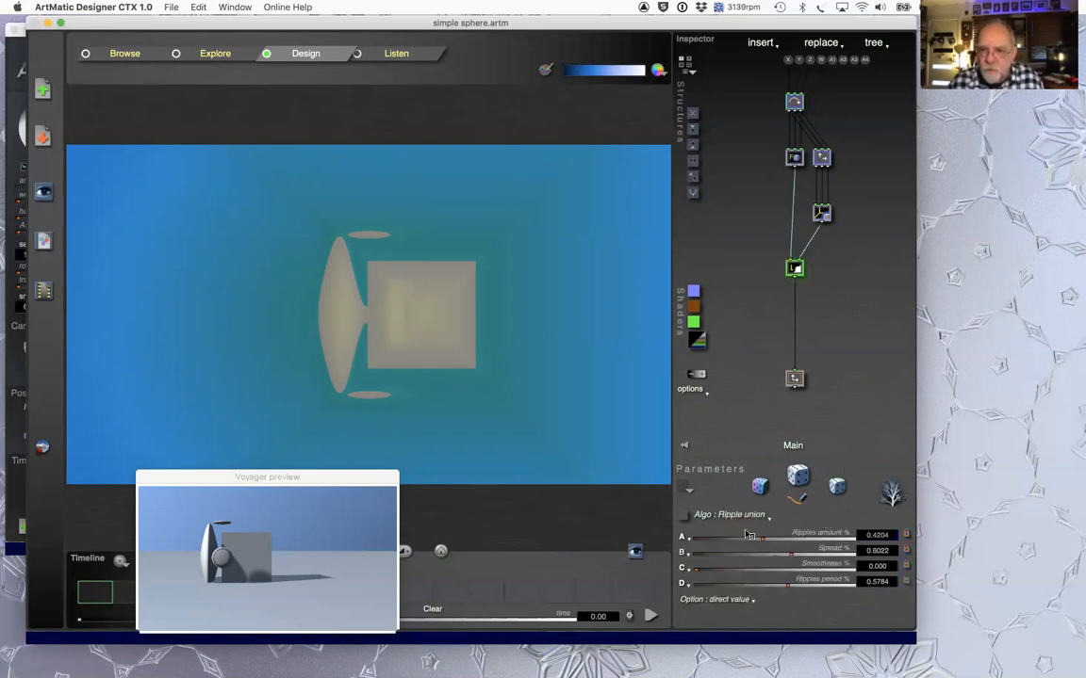
click(738, 514)
click(769, 530)
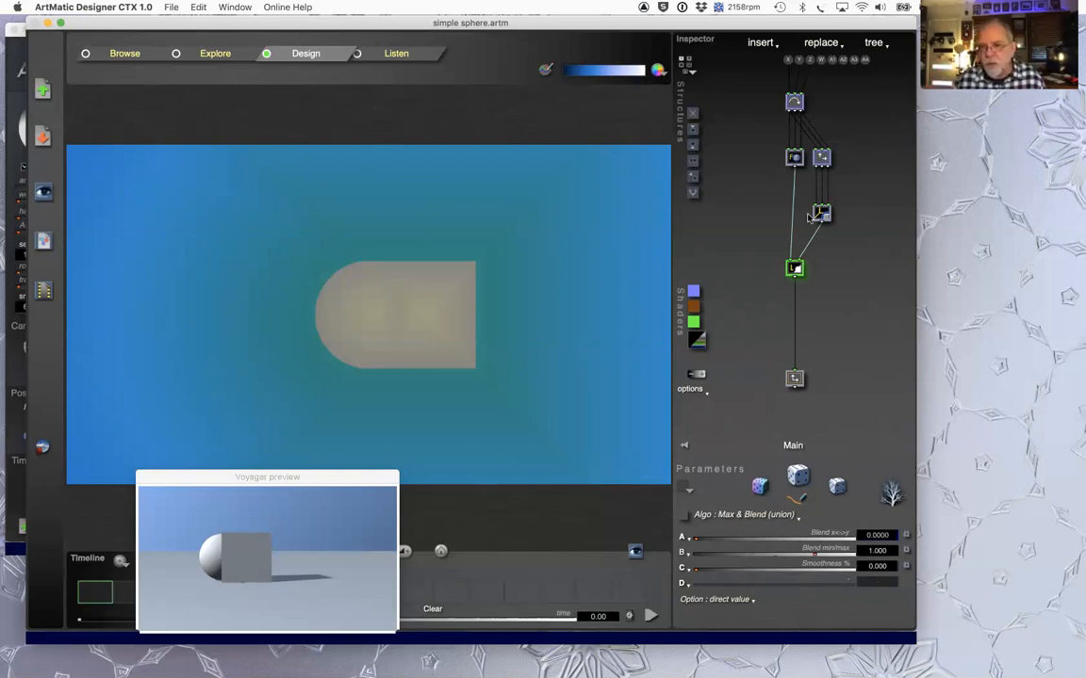
Step: Add a third branch beneath the Rotate 3 axes component and make it a 3D DF shapes A component
click(795, 102)
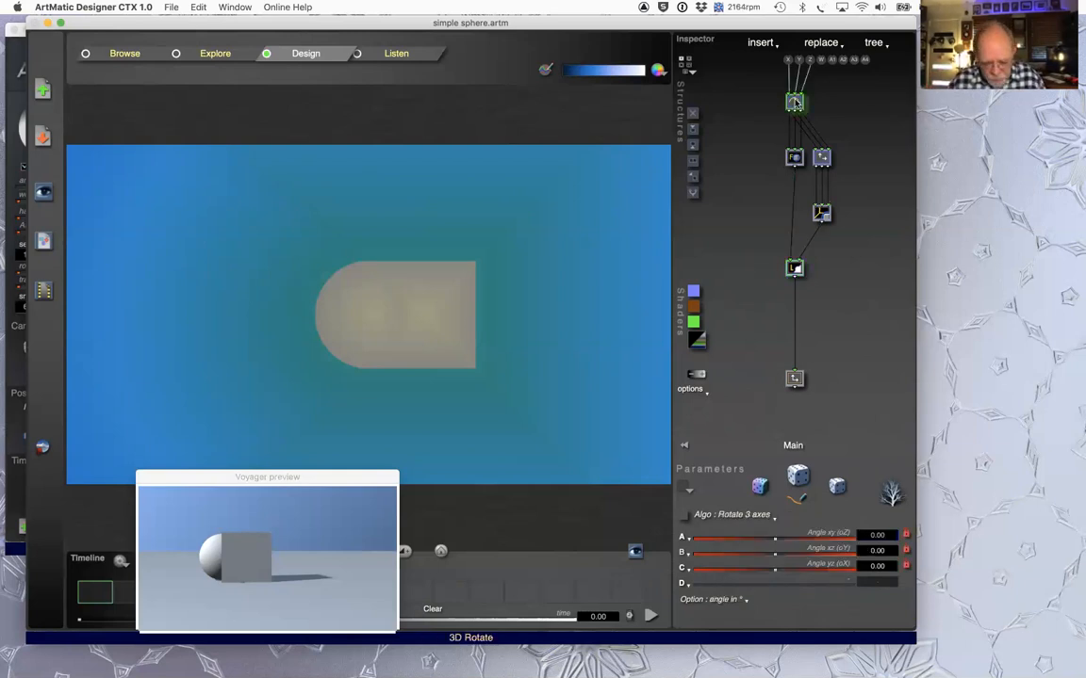
click(878, 188)
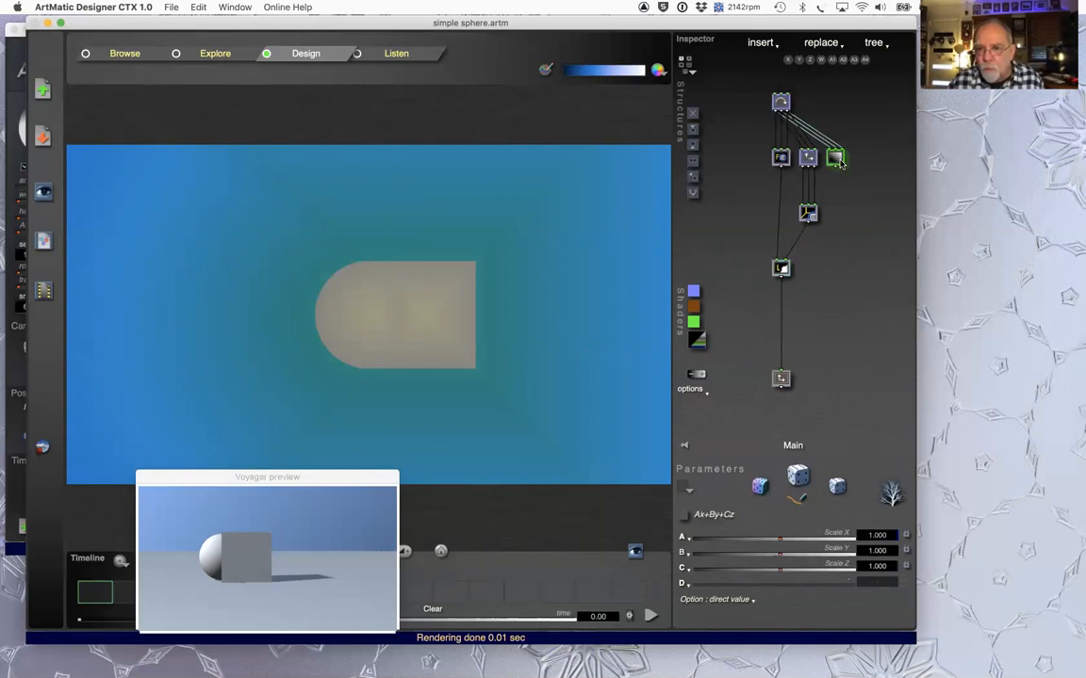
click(836, 159)
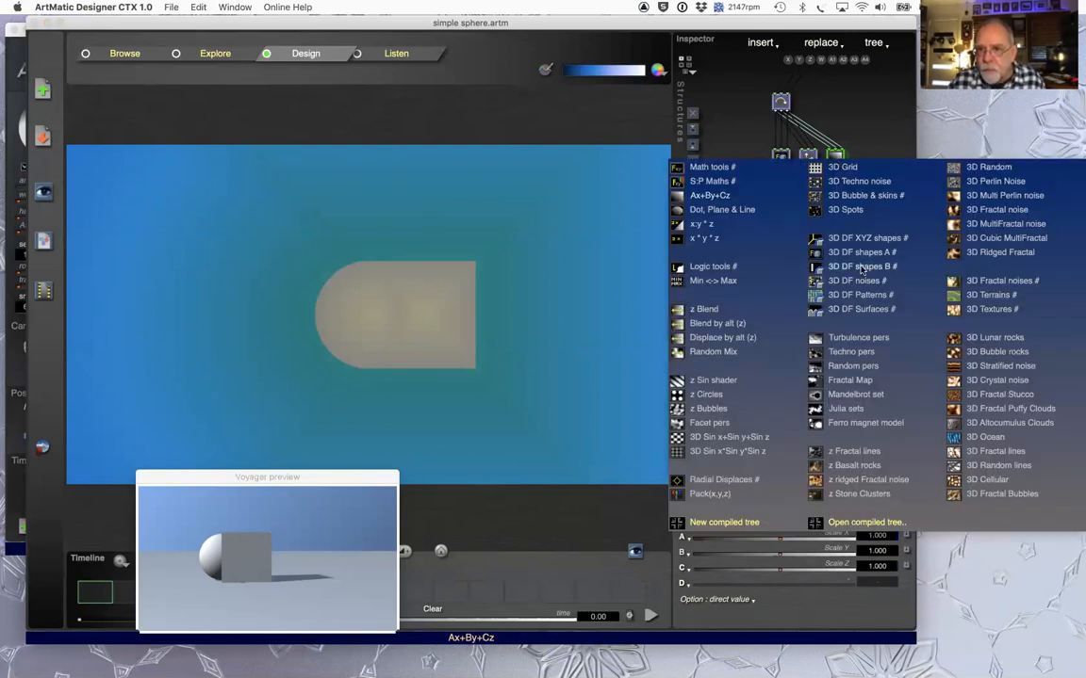
click(862, 254)
Step: Insert a two-input component below the sphere-box union, joining it with the new shape, and turn it into a Max & Blend (union) logic component
click(784, 270)
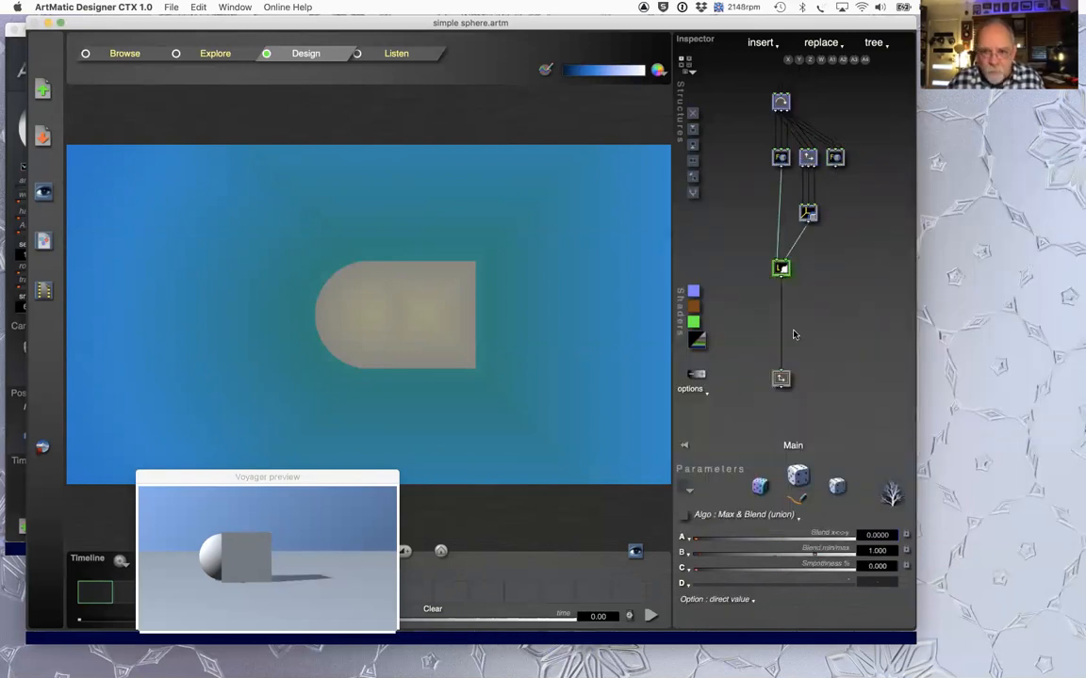
click(793, 333)
right_click(780, 286)
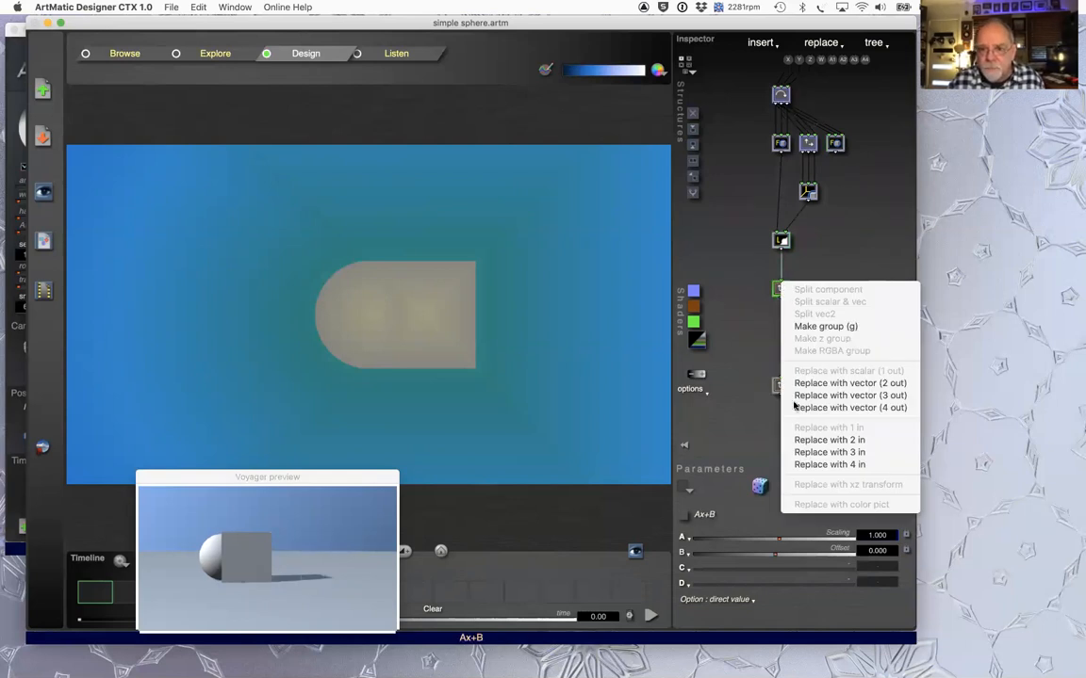
click(822, 440)
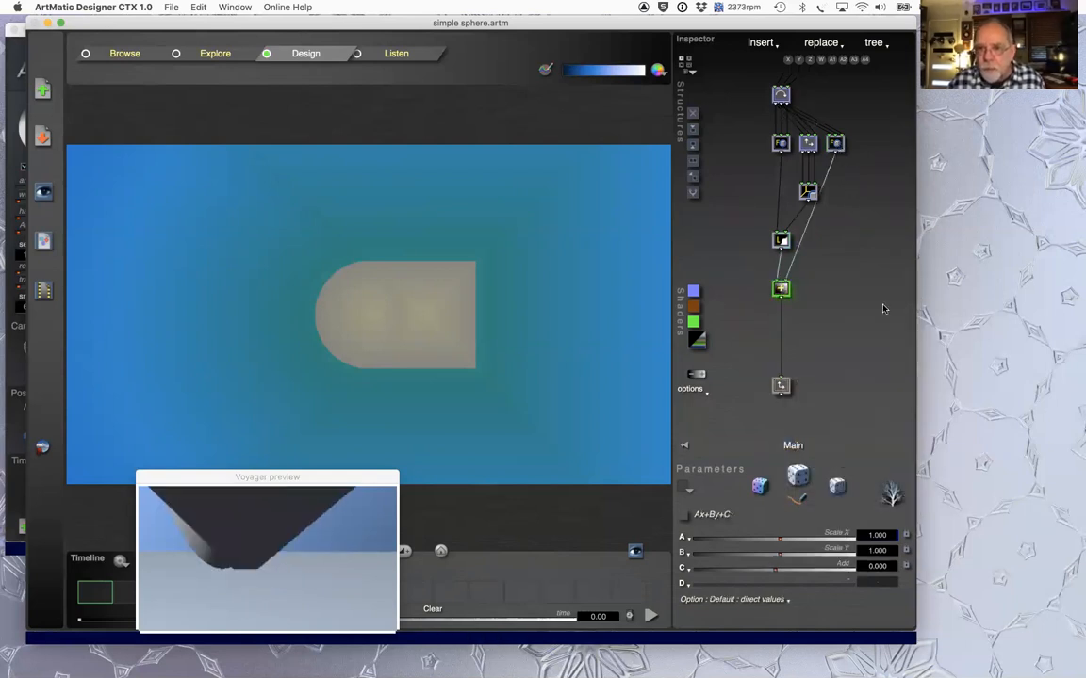
click(782, 288)
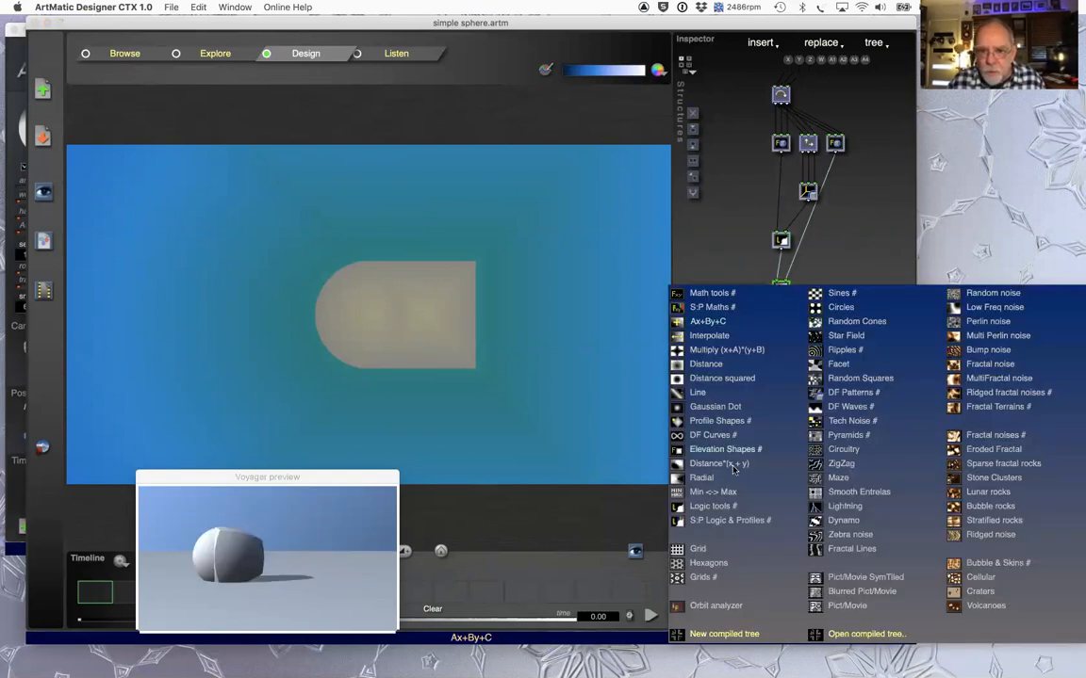
click(740, 521)
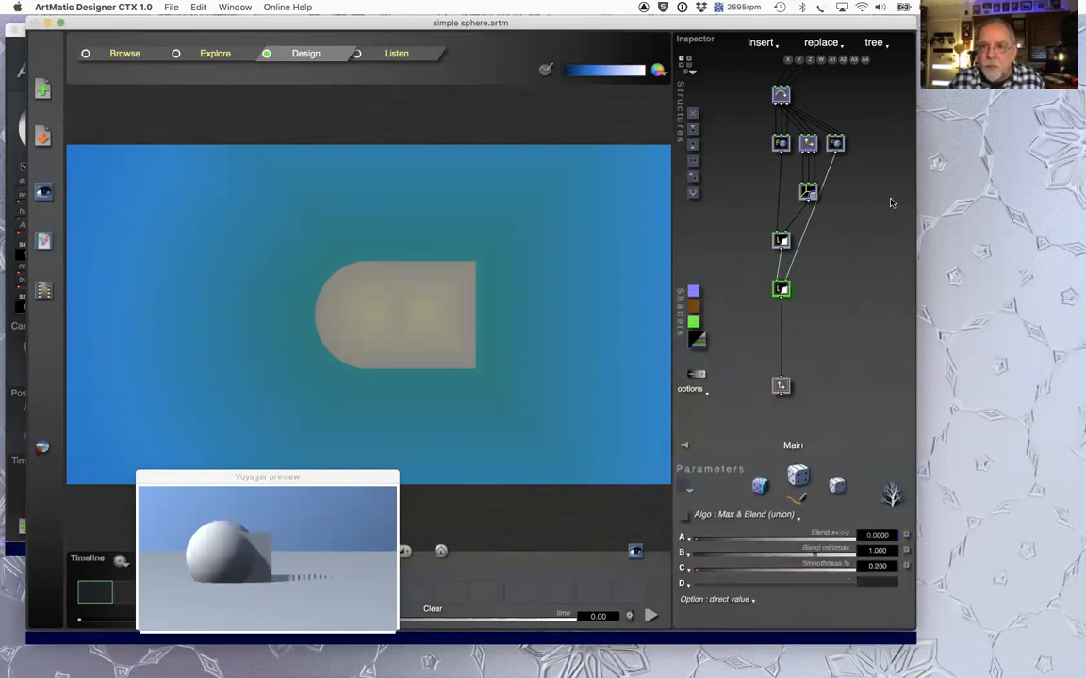
Step: Change the new third shape's algorithm to Ring xy plane
click(835, 143)
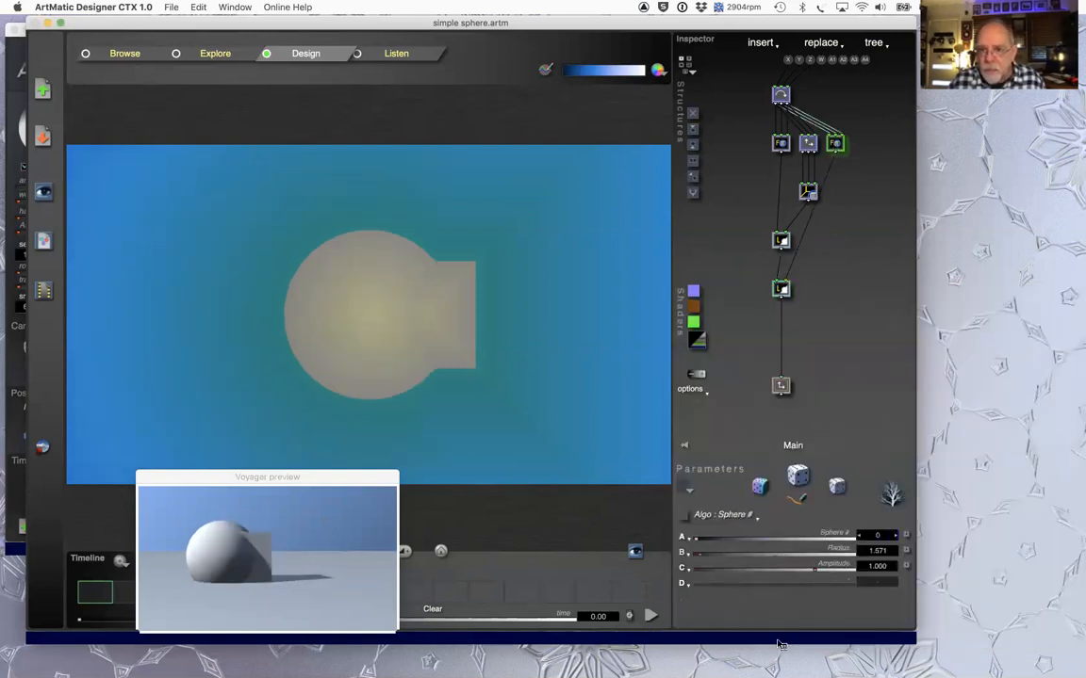
click(744, 516)
click(806, 594)
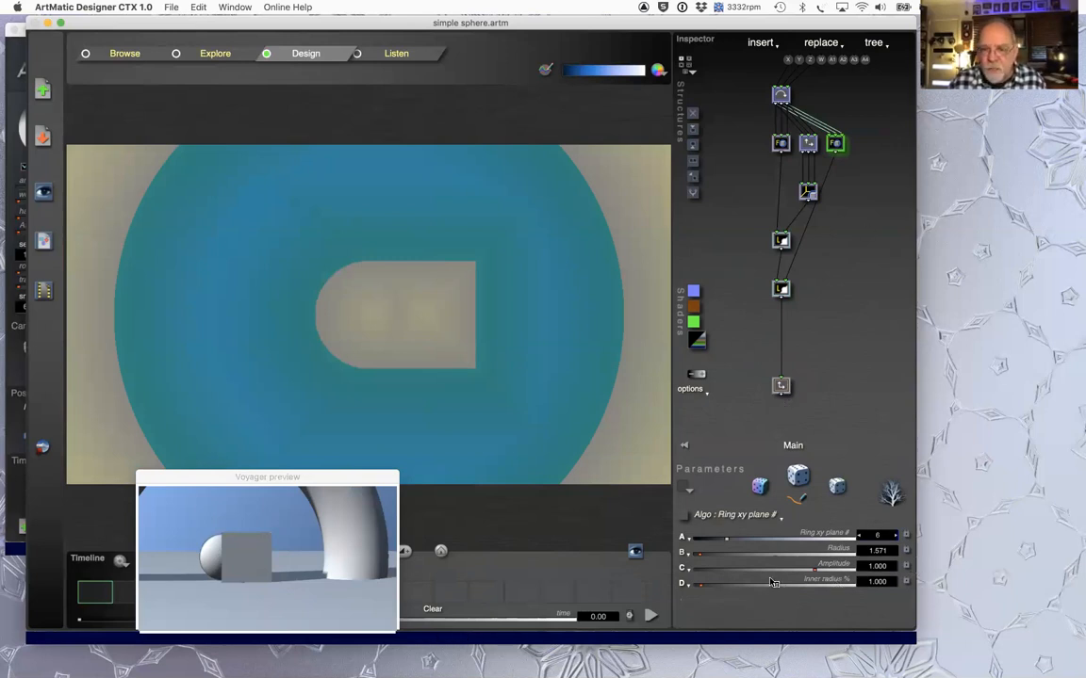
Step: Change the algorithm of the lower logic component, which combines the ring with the sphere and box, to Intersect min(x,y)
click(780, 290)
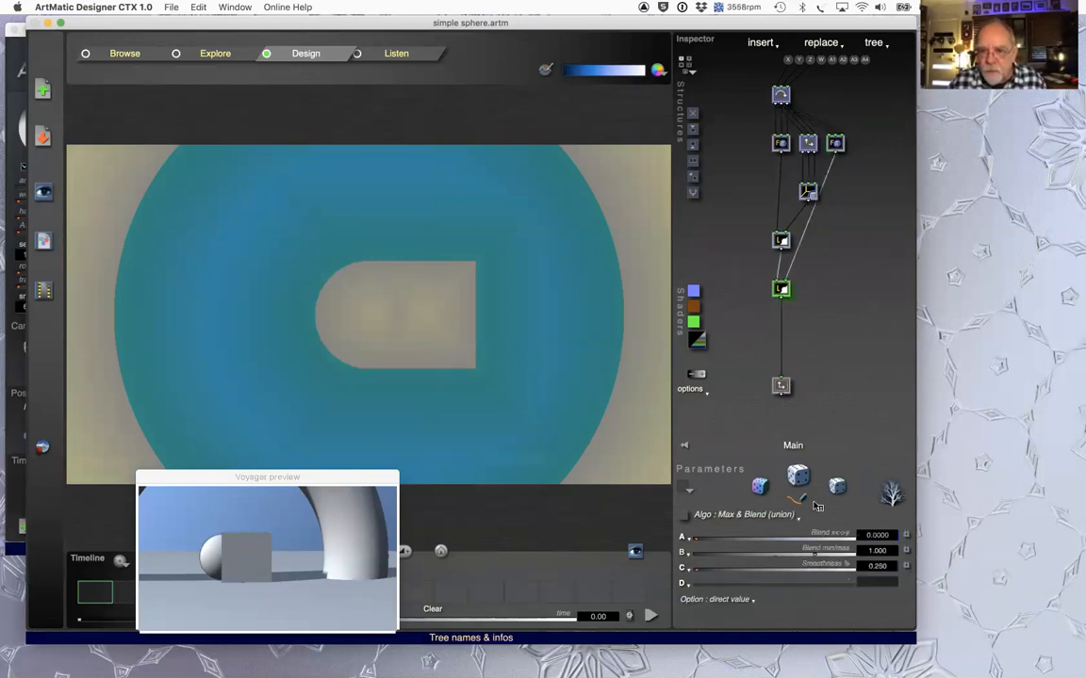
click(770, 516)
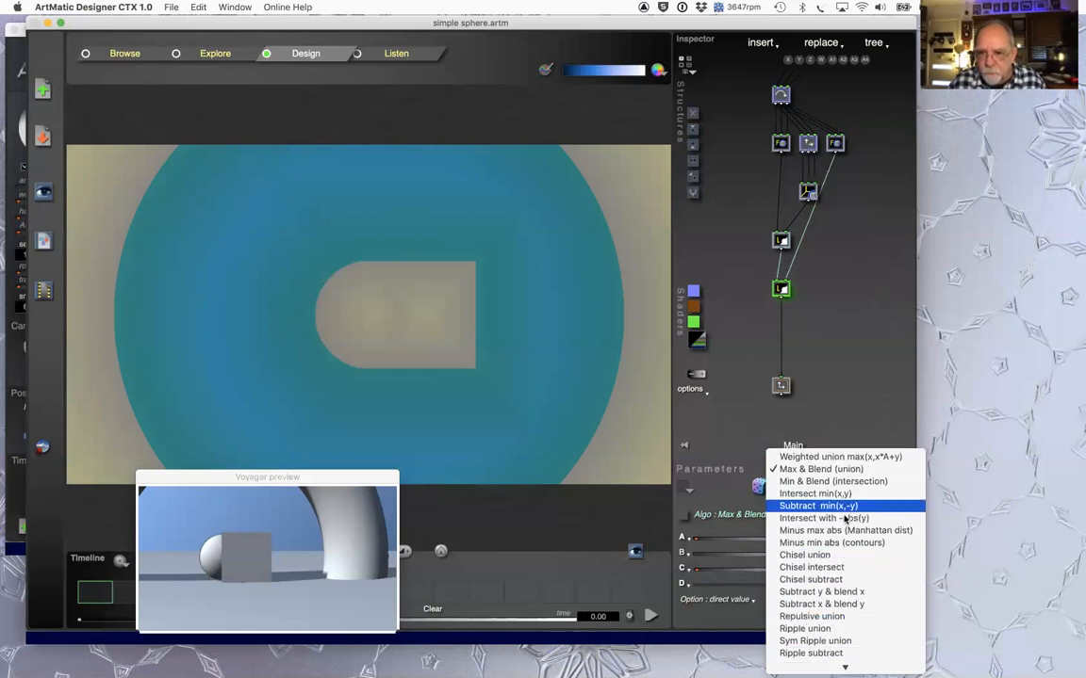
click(845, 494)
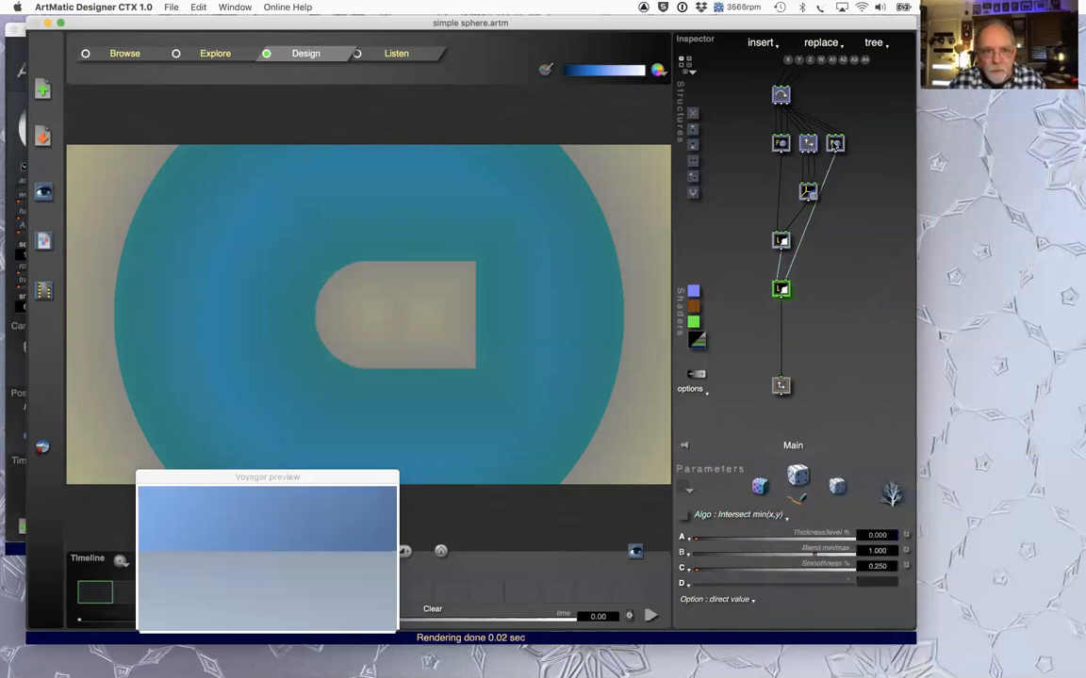
Step: Set the Radius of the Ring xy plane shape to 0.5
click(835, 144)
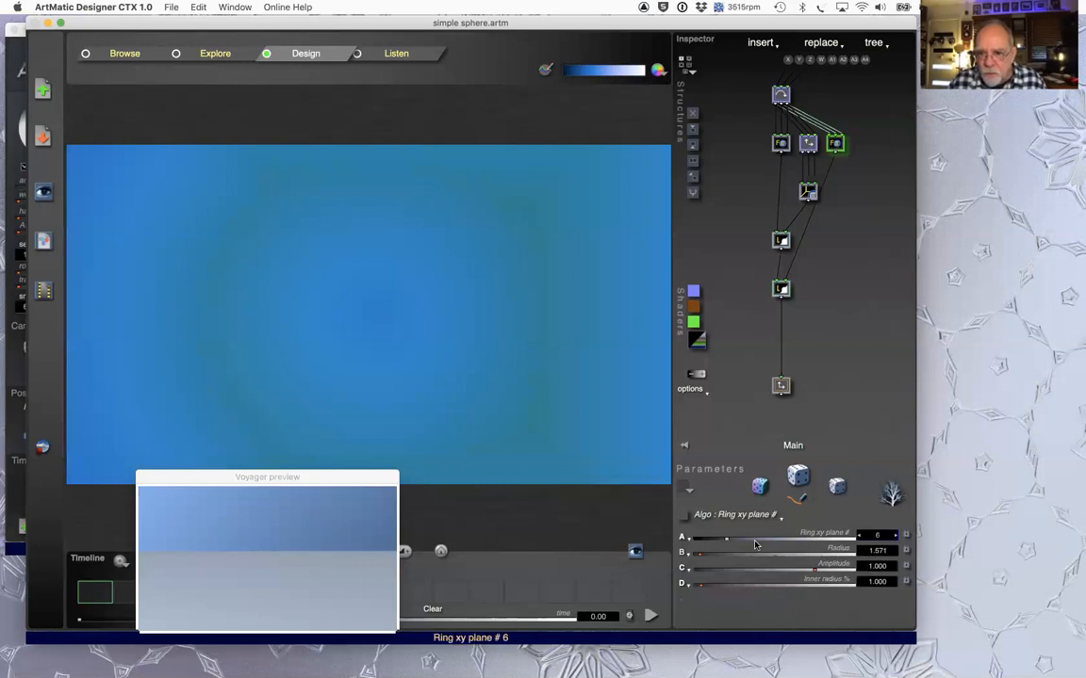
double_click(878, 550)
key(Return)
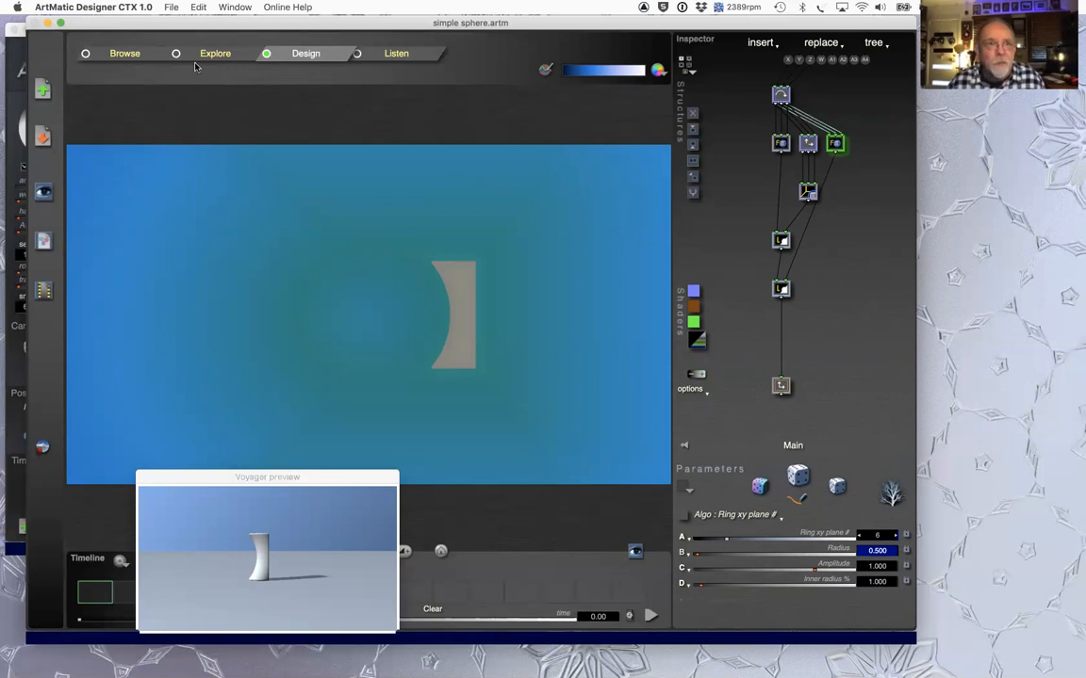
Step: Switch to ArtMatic Voyager and open the recent scene 2 colour objects.vy
click(162, 7)
mouse_move(171, 47)
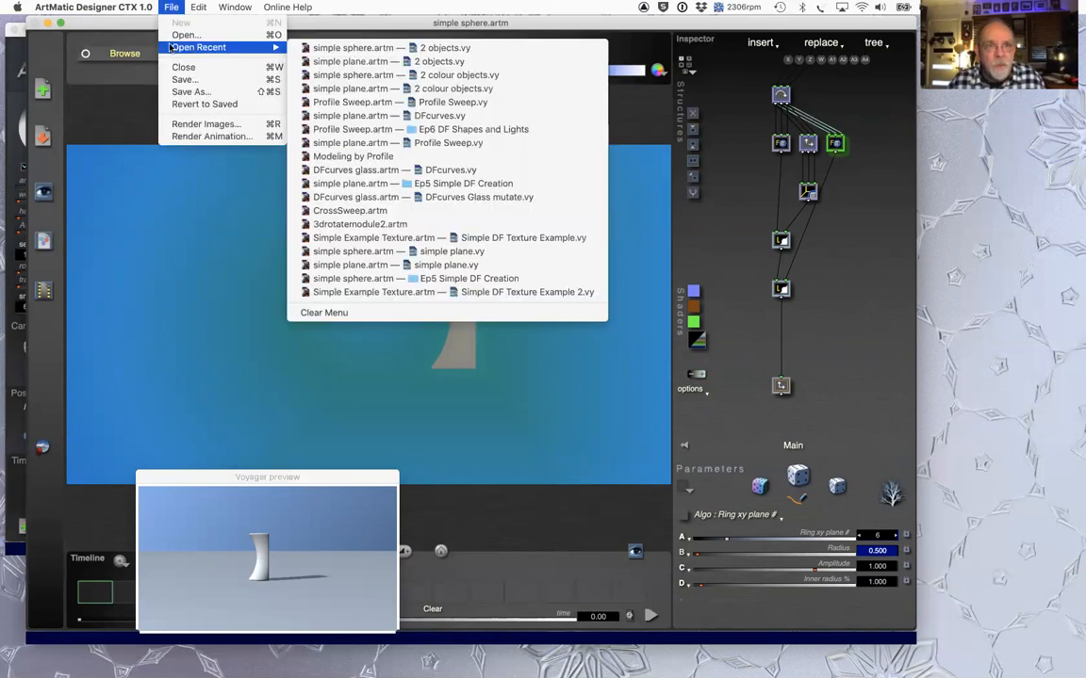
click(387, 47)
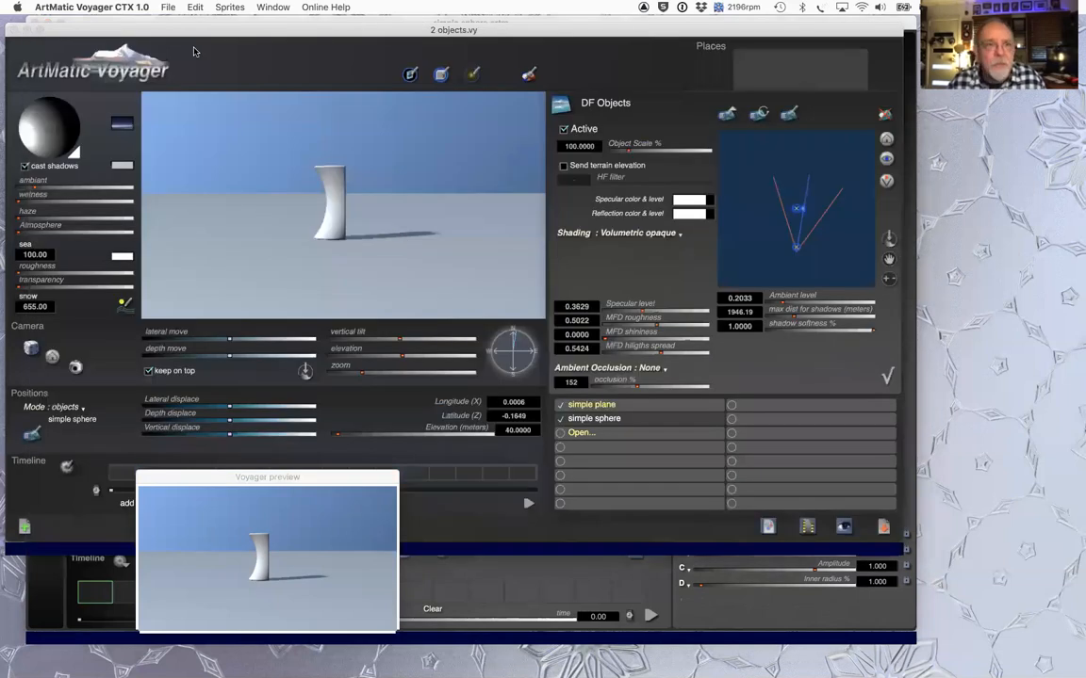
click(167, 7)
mouse_move(196, 47)
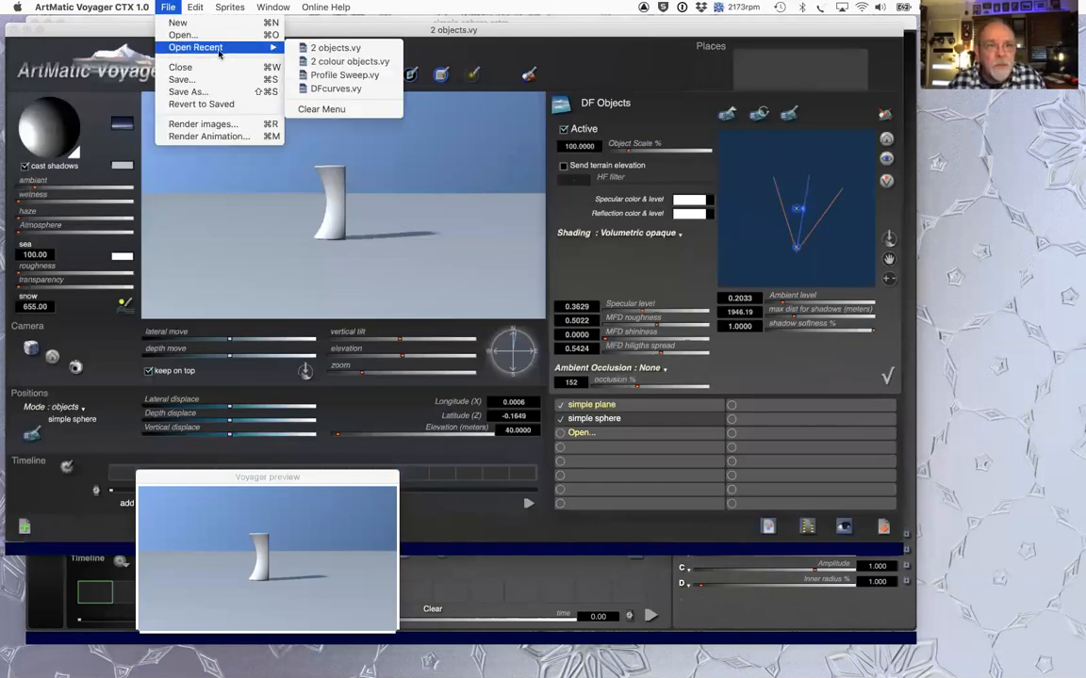
click(384, 62)
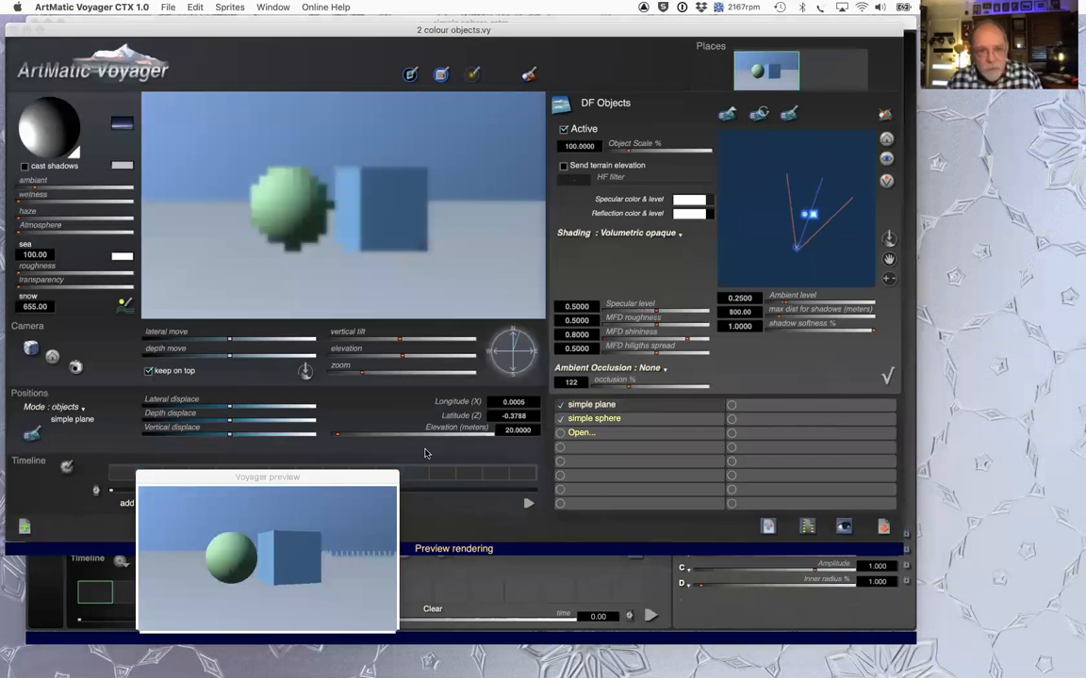
Step: Open the simple sphere object of the scene for editing in ArtMatic Designer
click(789, 115)
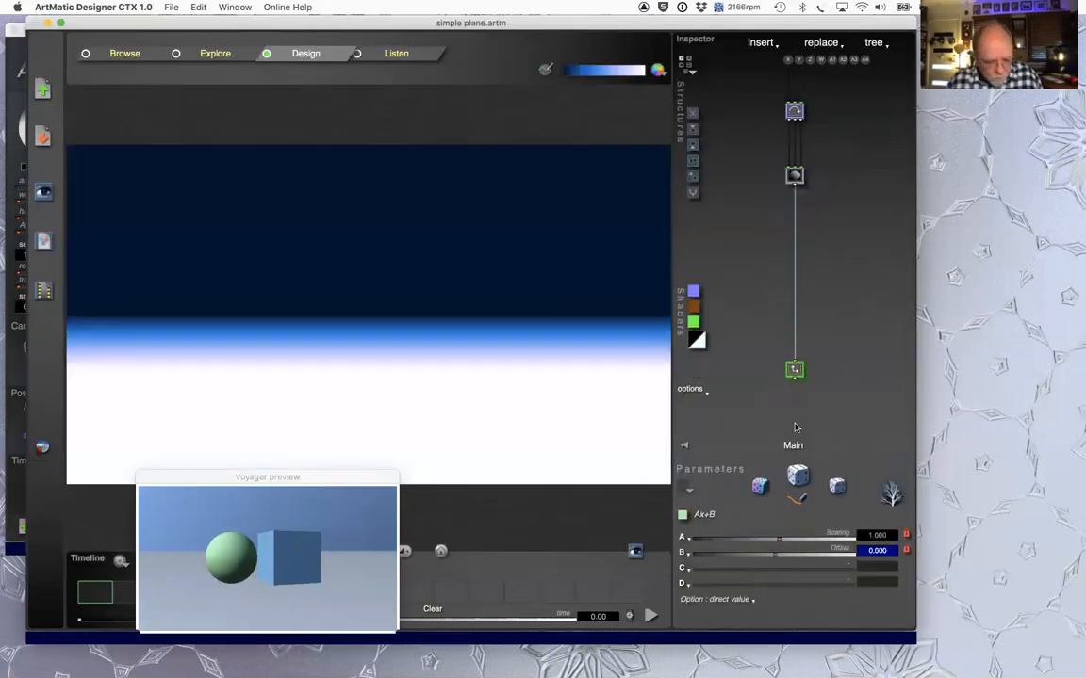
key(Return)
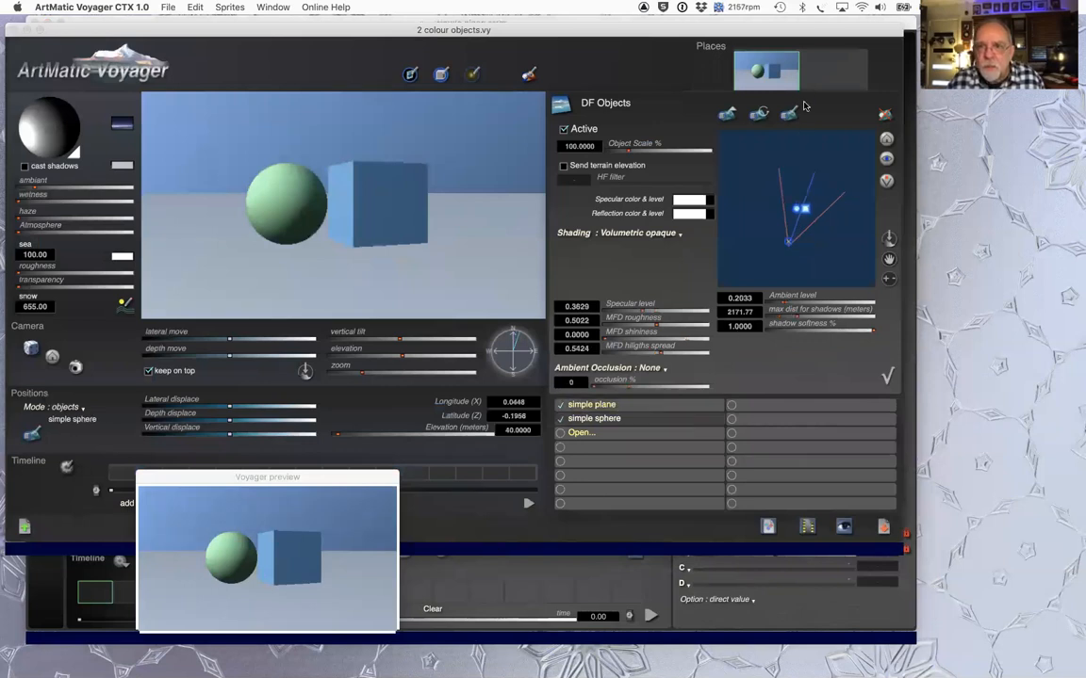
click(788, 114)
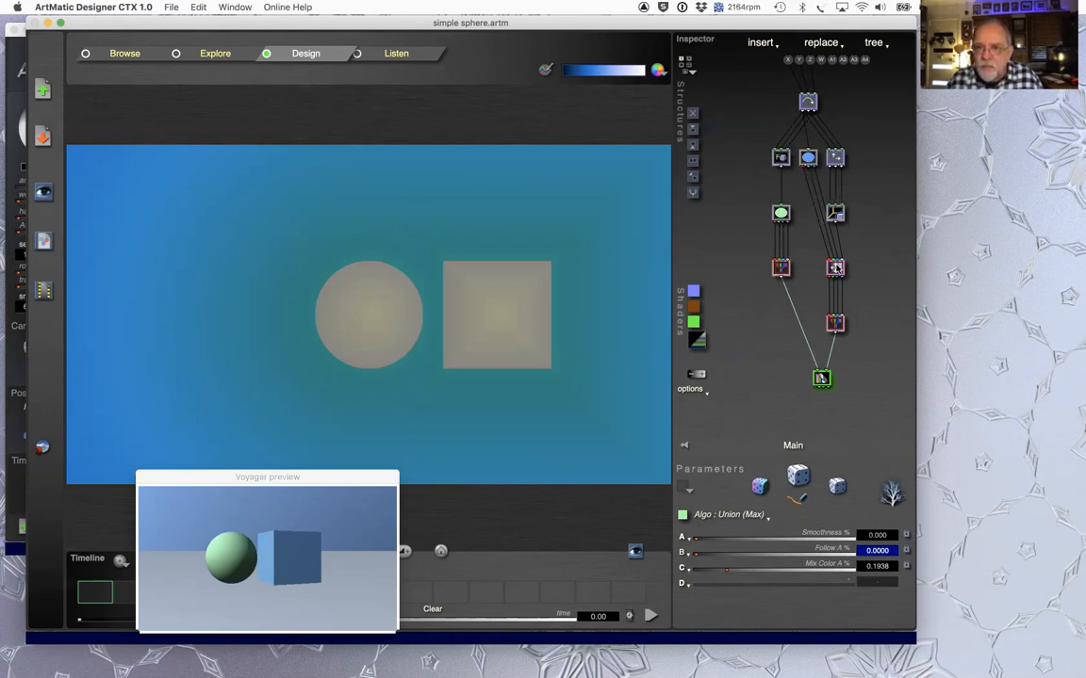
Step: Replace the box's constant colour component with a 3-input, 3-output 3D Color Mondrian texture
click(810, 179)
click(807, 158)
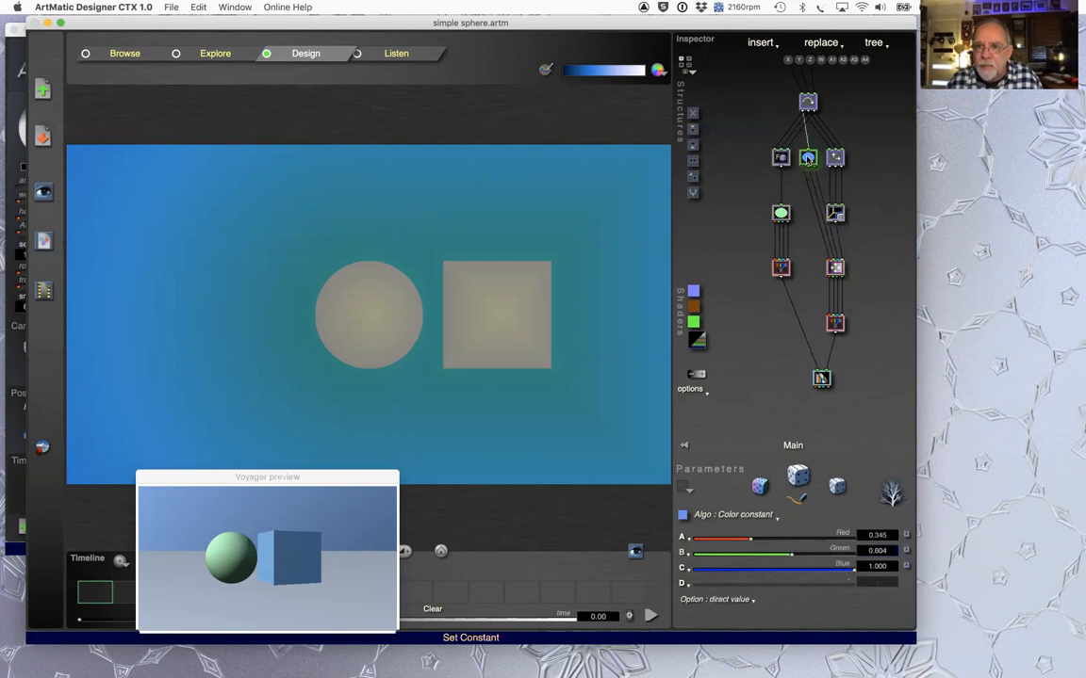
click(836, 214)
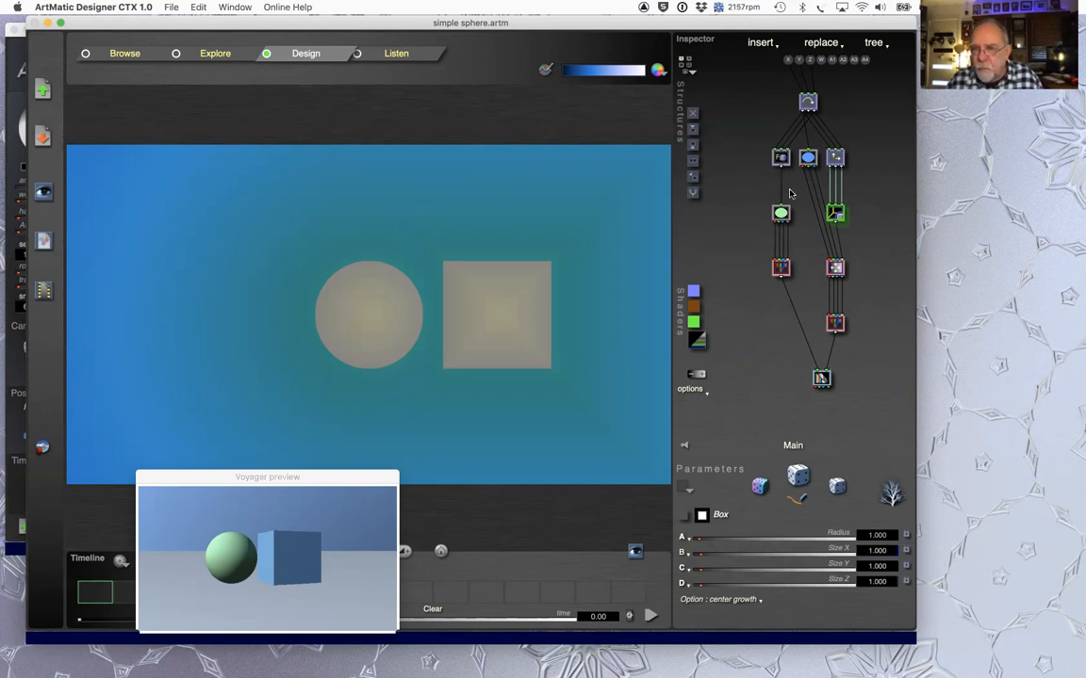
click(807, 158)
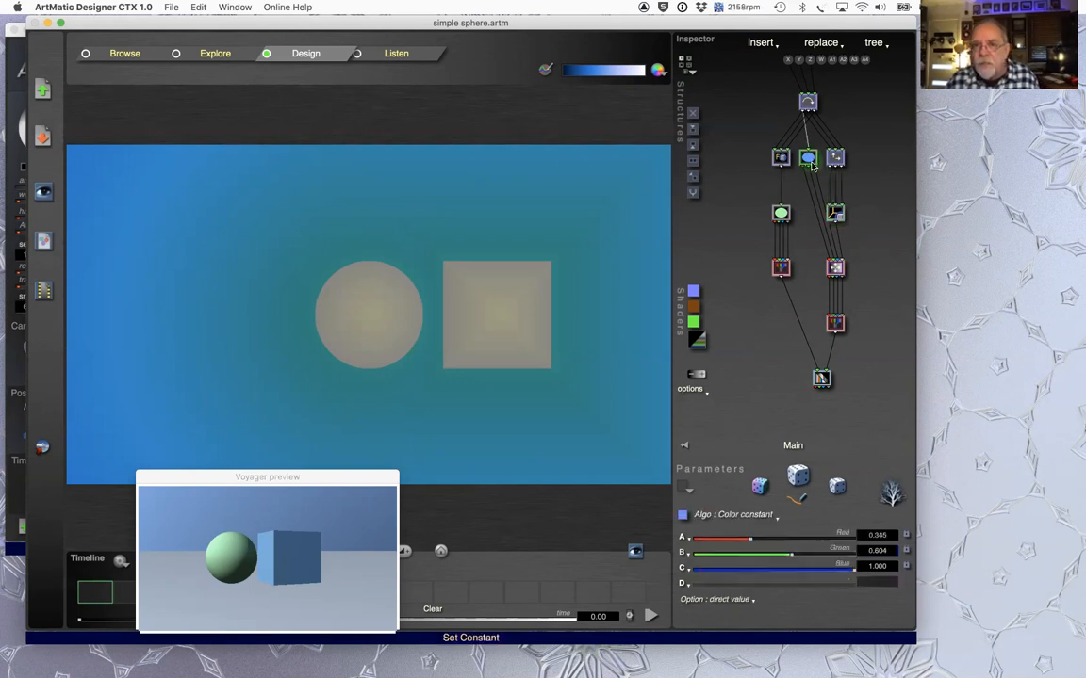
click(809, 160)
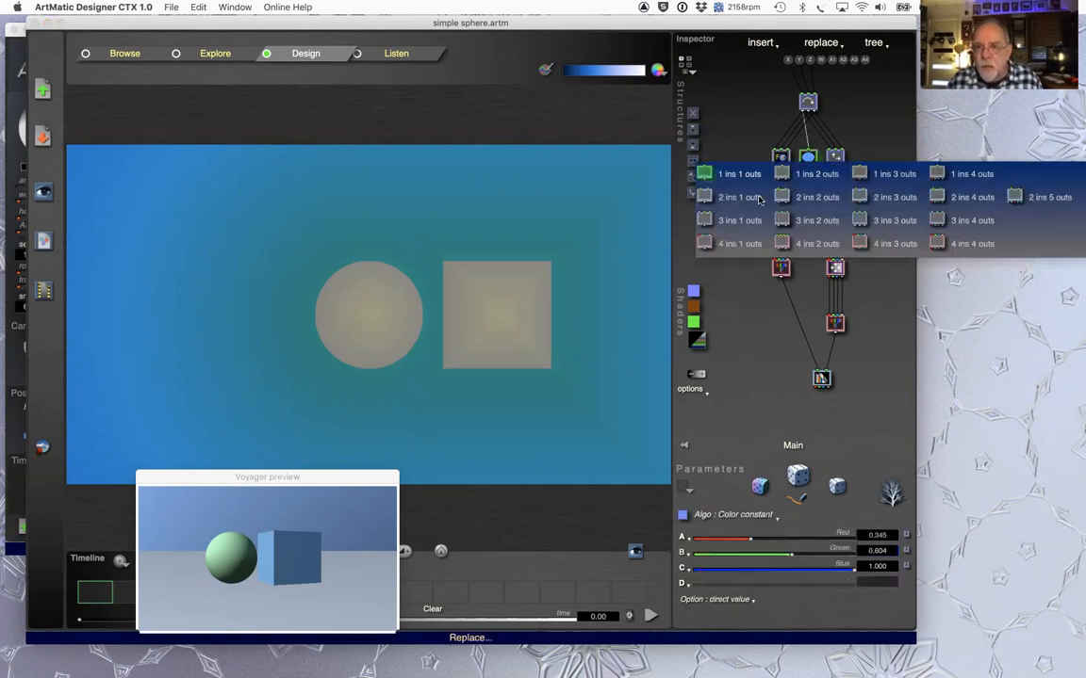
click(880, 221)
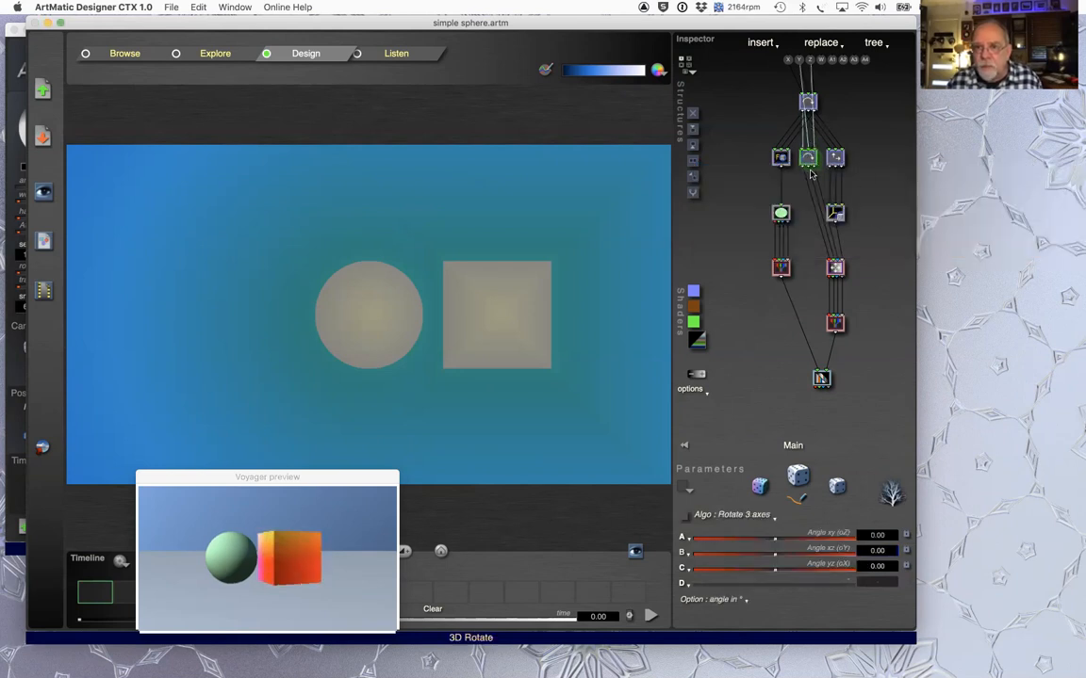
click(808, 157)
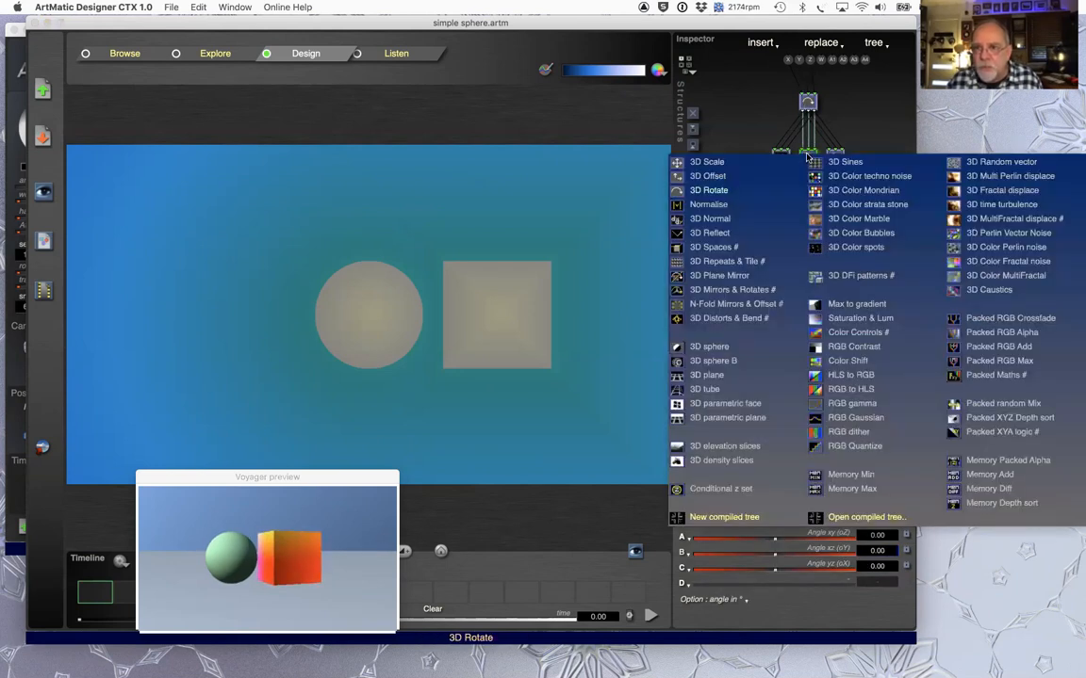
click(827, 189)
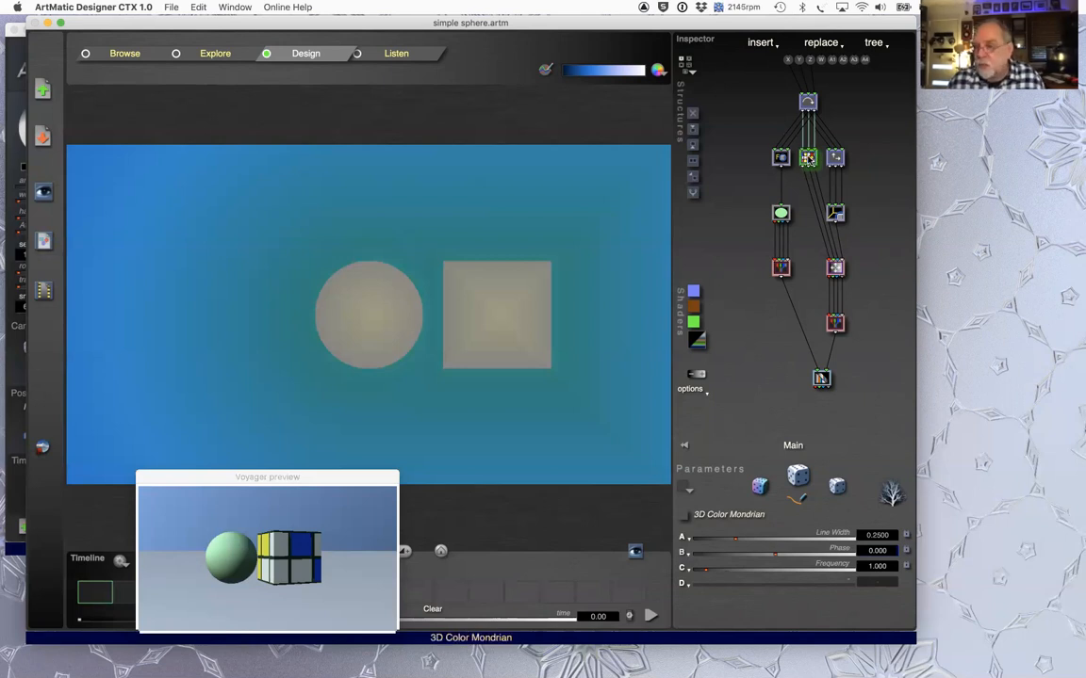
click(808, 158)
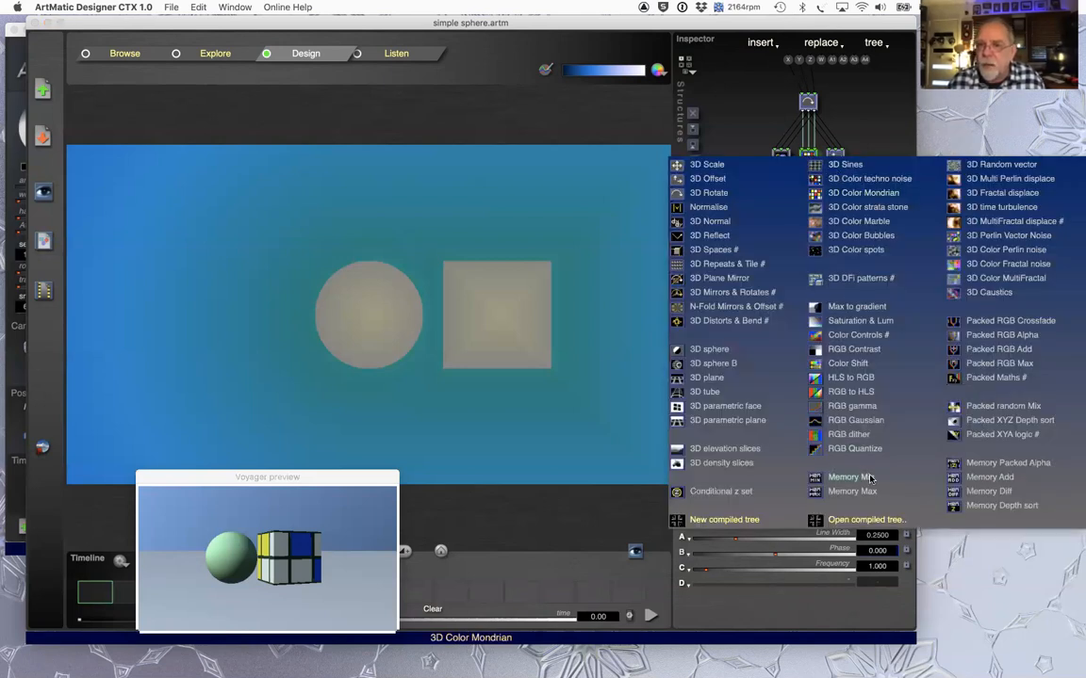
click(846, 111)
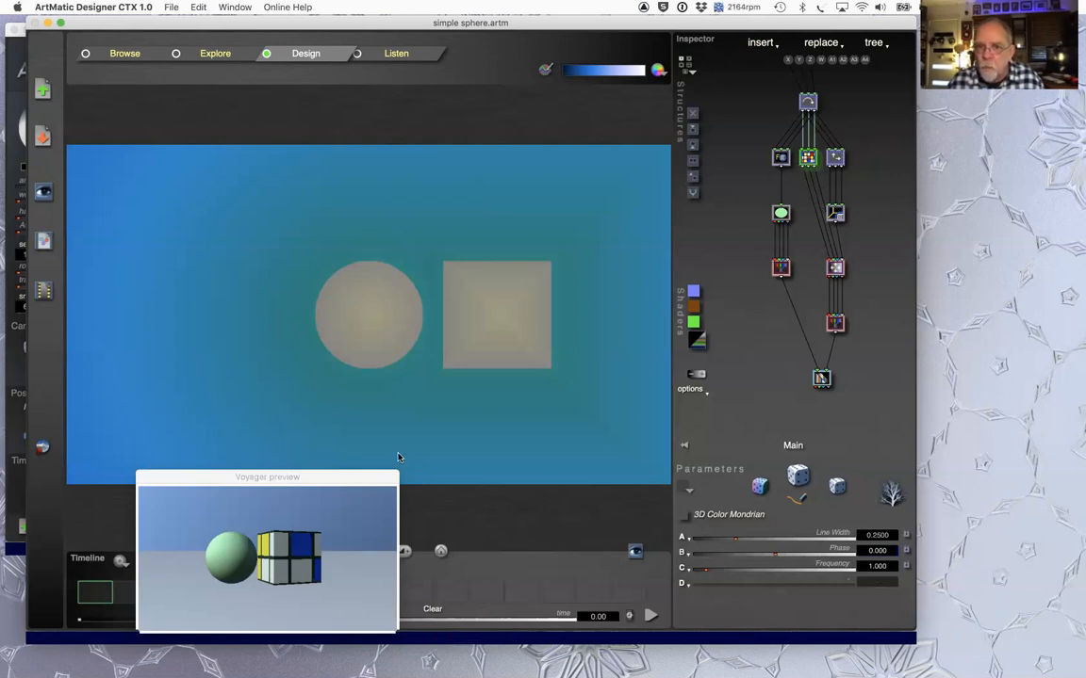
click(304, 575)
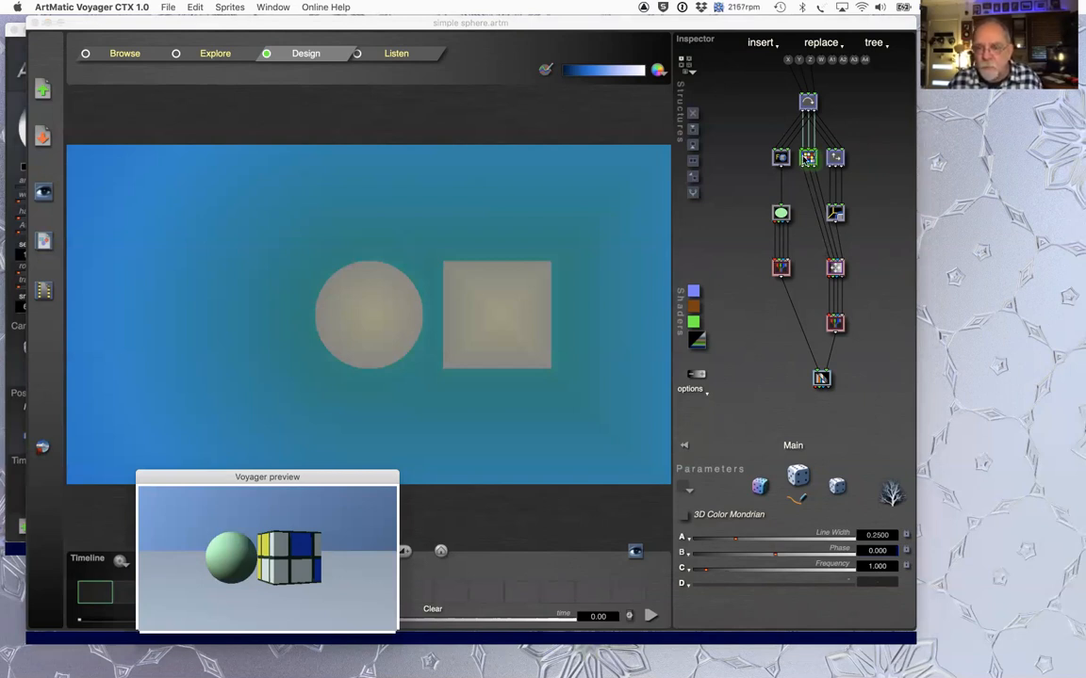
Step: Replace the box's Mondrian texture with a 1-input, 3-output Color constant and set it to pink: Red 0.976, Green 0.235, Blue 0.933
click(807, 158)
right_click(807, 159)
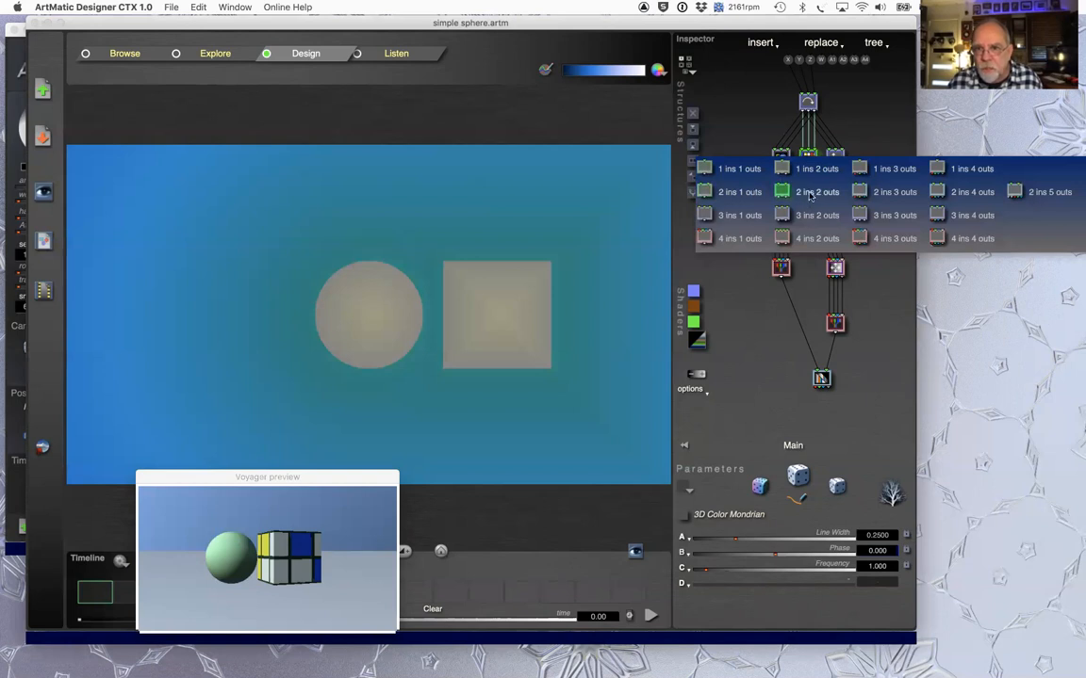
click(866, 170)
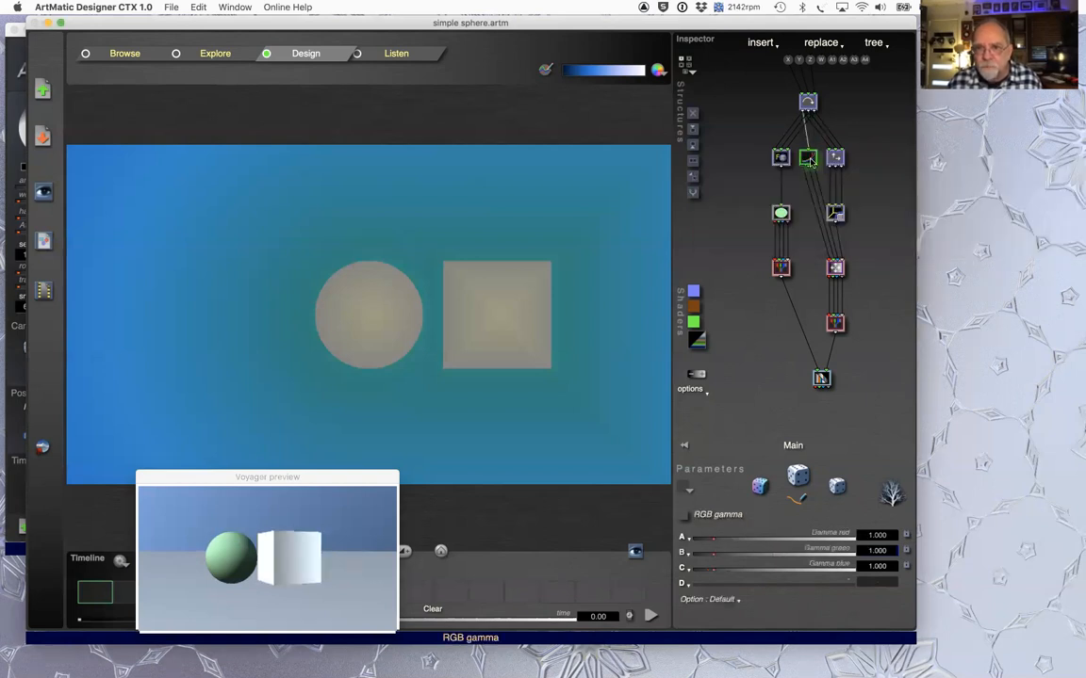
click(808, 160)
click(713, 168)
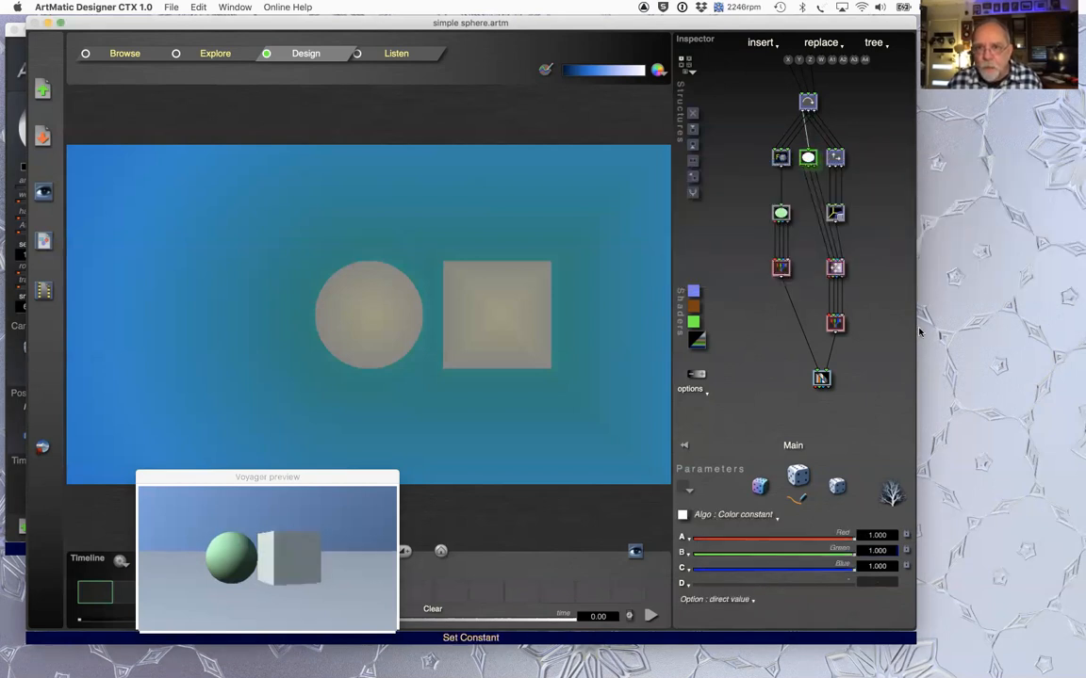
click(806, 158)
click(769, 339)
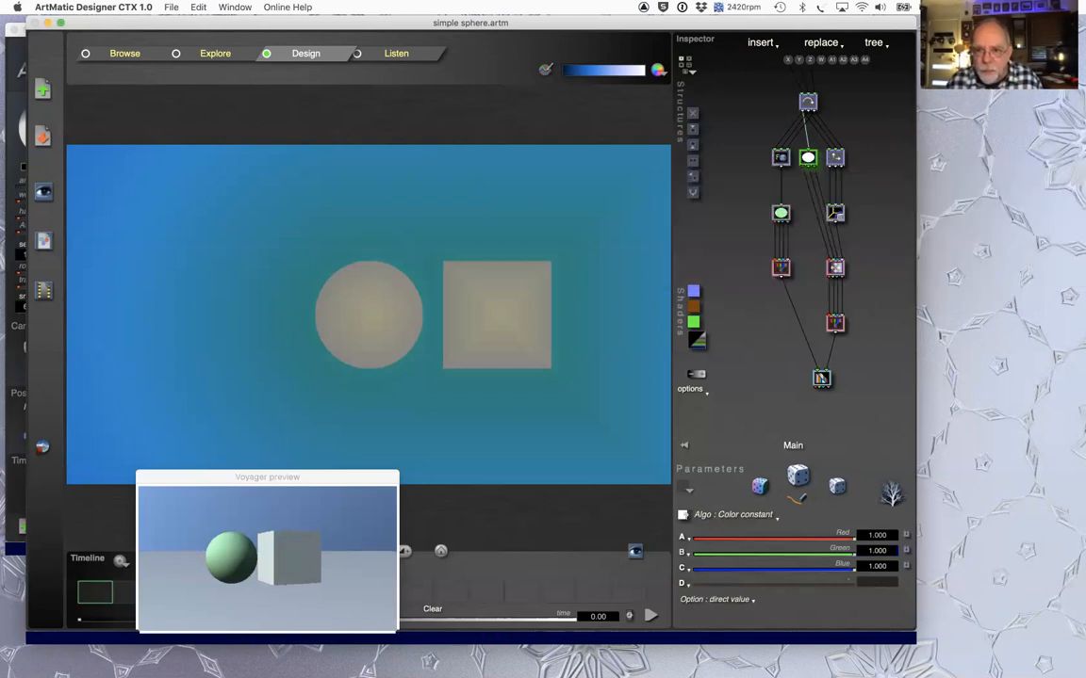
drag(683, 516, 711, 468)
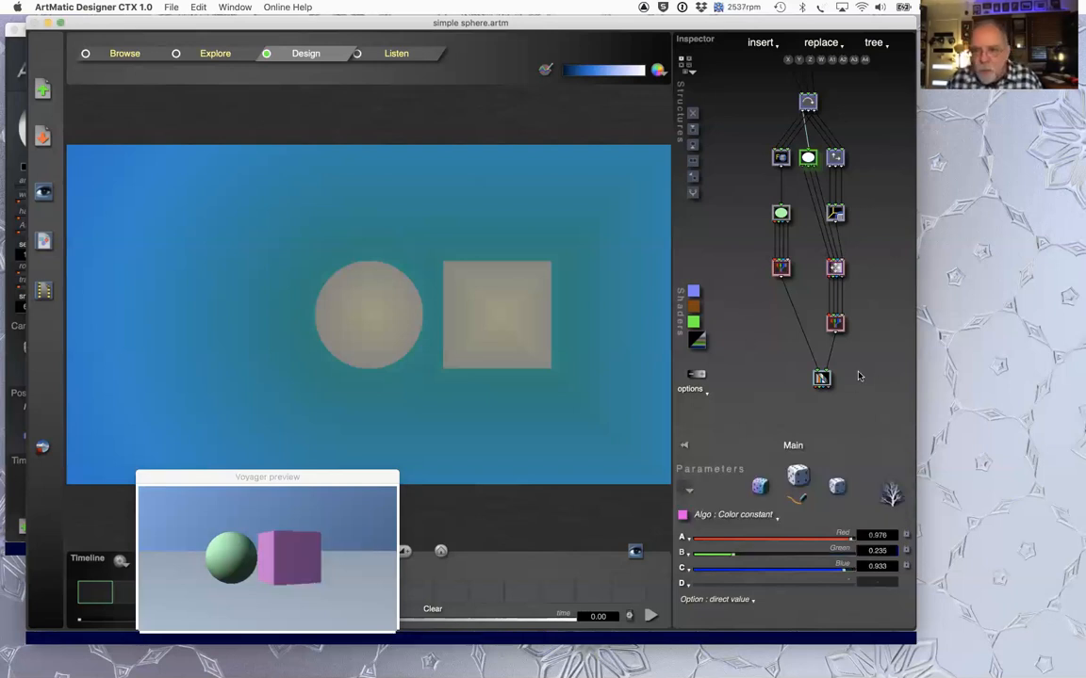
Step: Review the algorithms available for the logic component that combines the coloured sphere and box
click(821, 378)
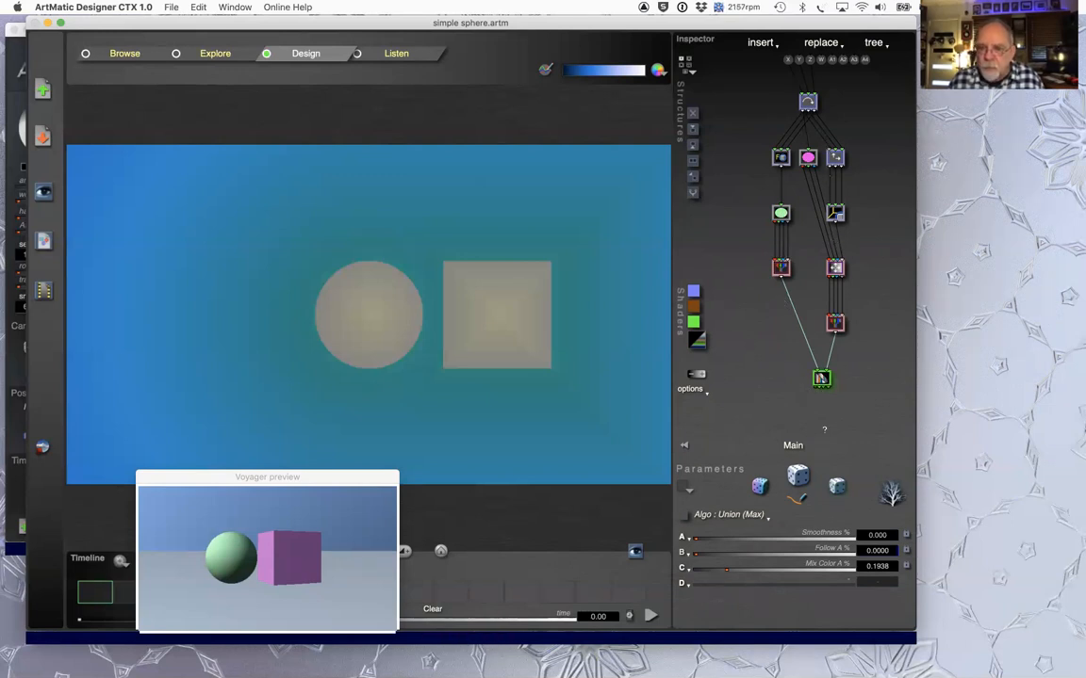
click(822, 379)
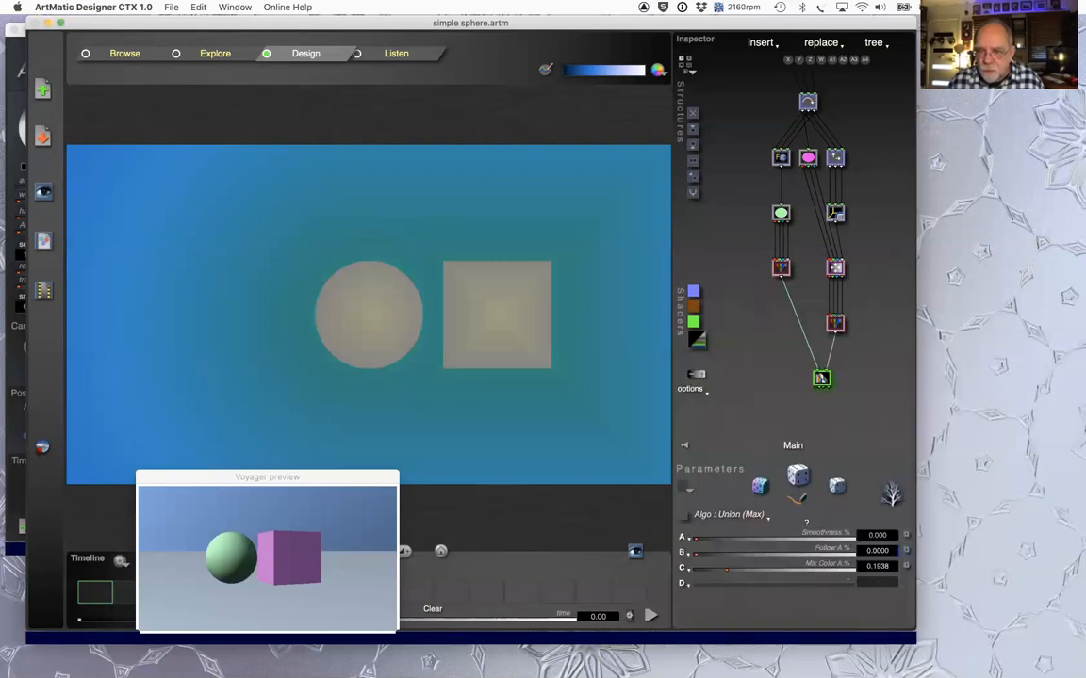
click(730, 517)
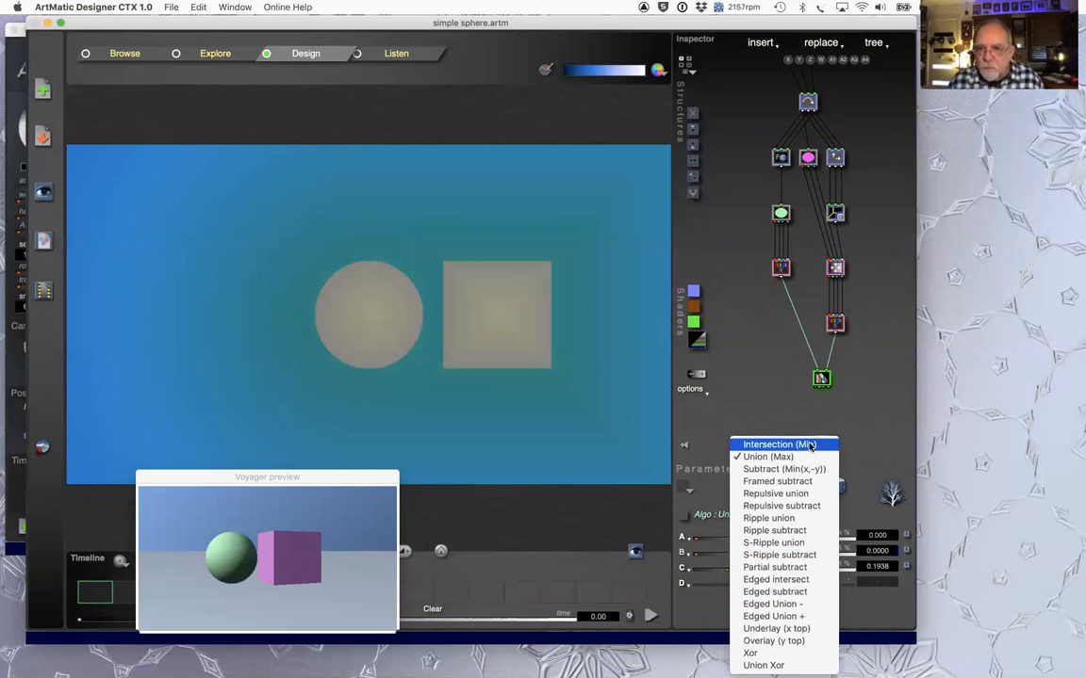
click(763, 356)
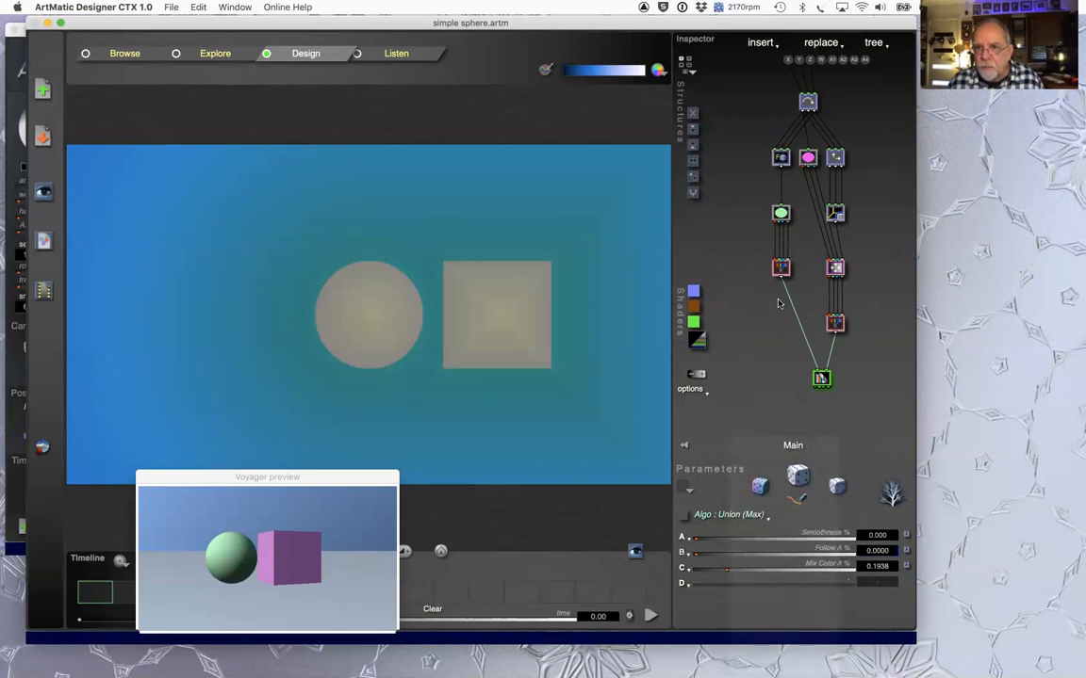
Step: Set Offset x of the box's 3D Offset component to about -0.947 so the box overlaps the sphere
click(835, 158)
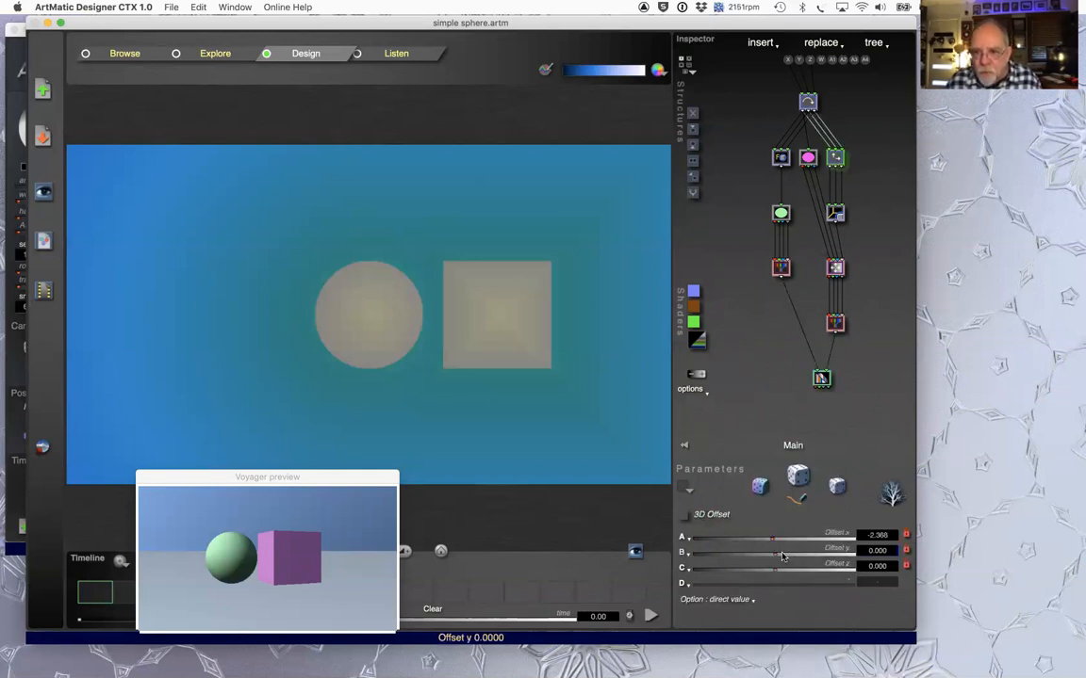
drag(773, 540, 722, 542)
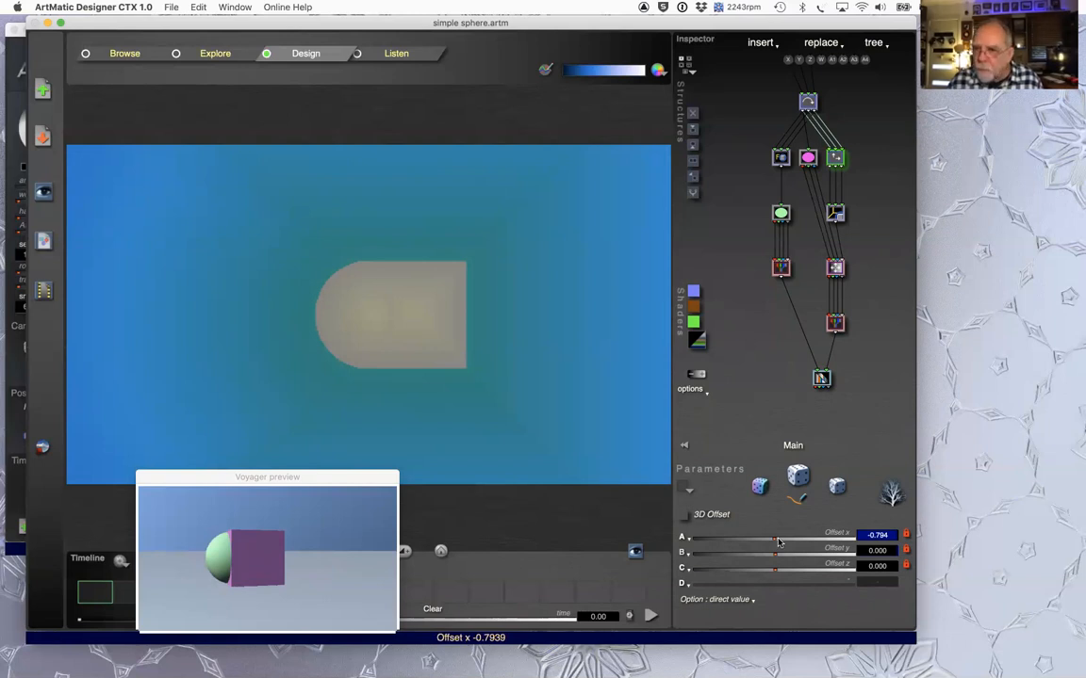
drag(773, 542, 773, 539)
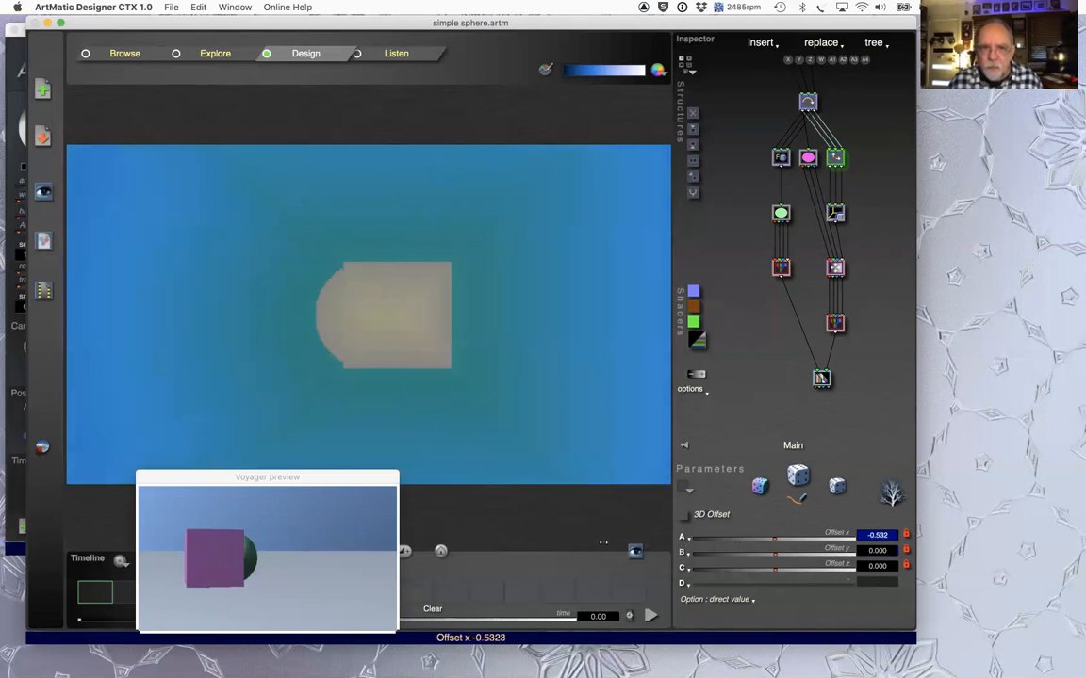
drag(773, 539, 746, 543)
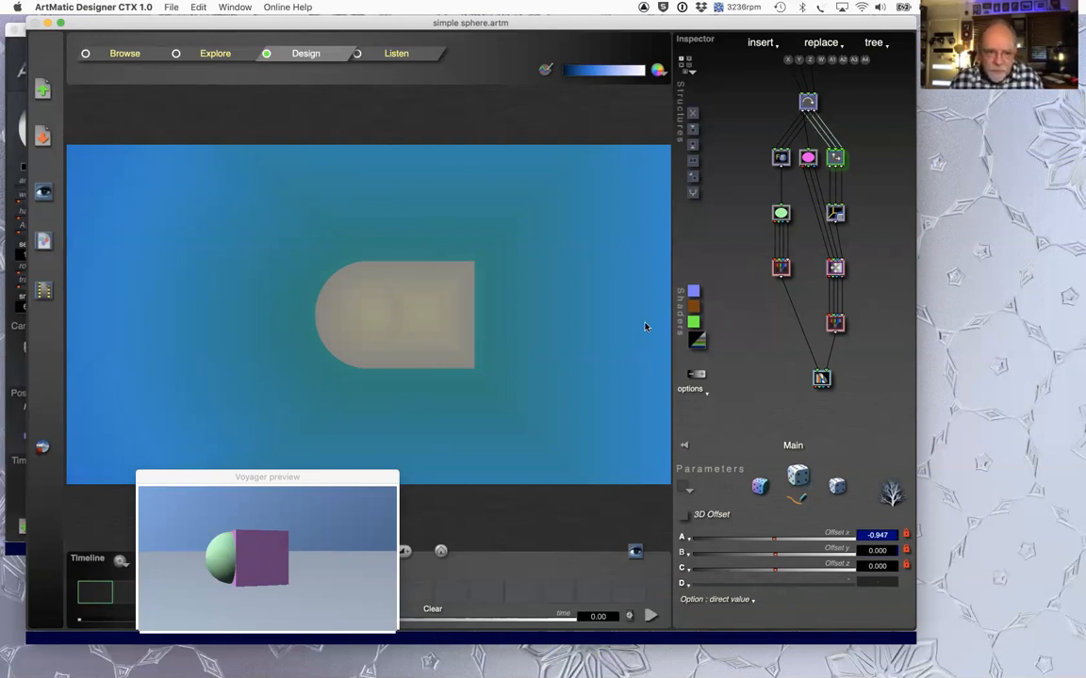
Step: Set the logic component's Smoothness % to about 2.157 and Mix Color A % to about 0.1242
click(822, 378)
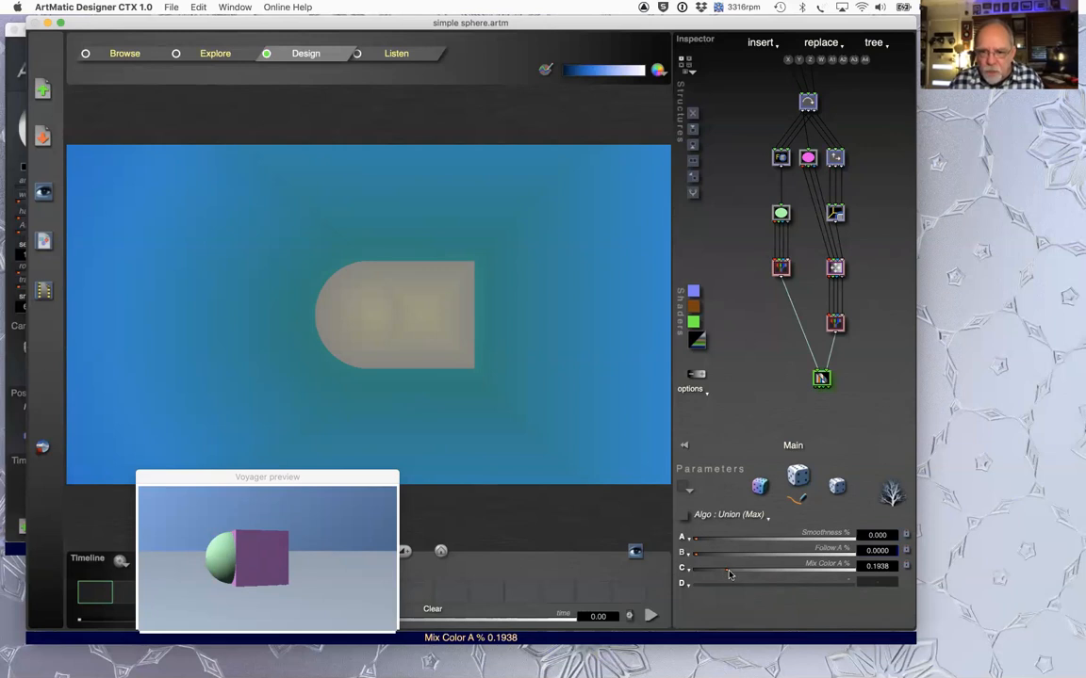
drag(697, 538, 704, 541)
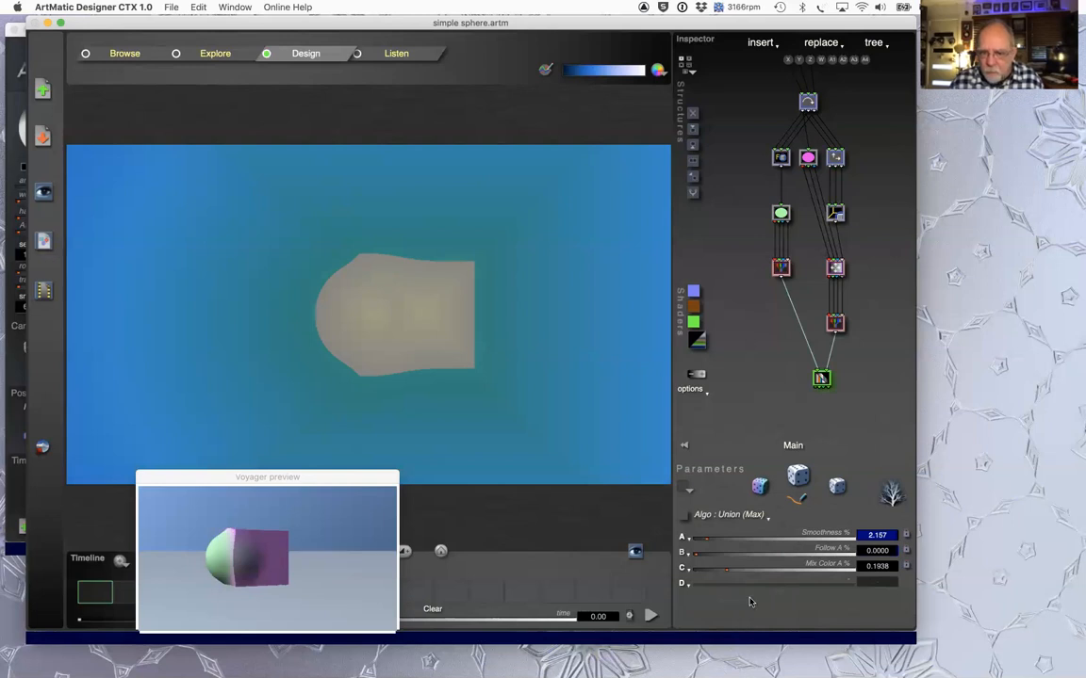
mouse_move(727, 569)
mouse_down()
mouse_move(808, 569)
mouse_move(712, 572)
mouse_up()
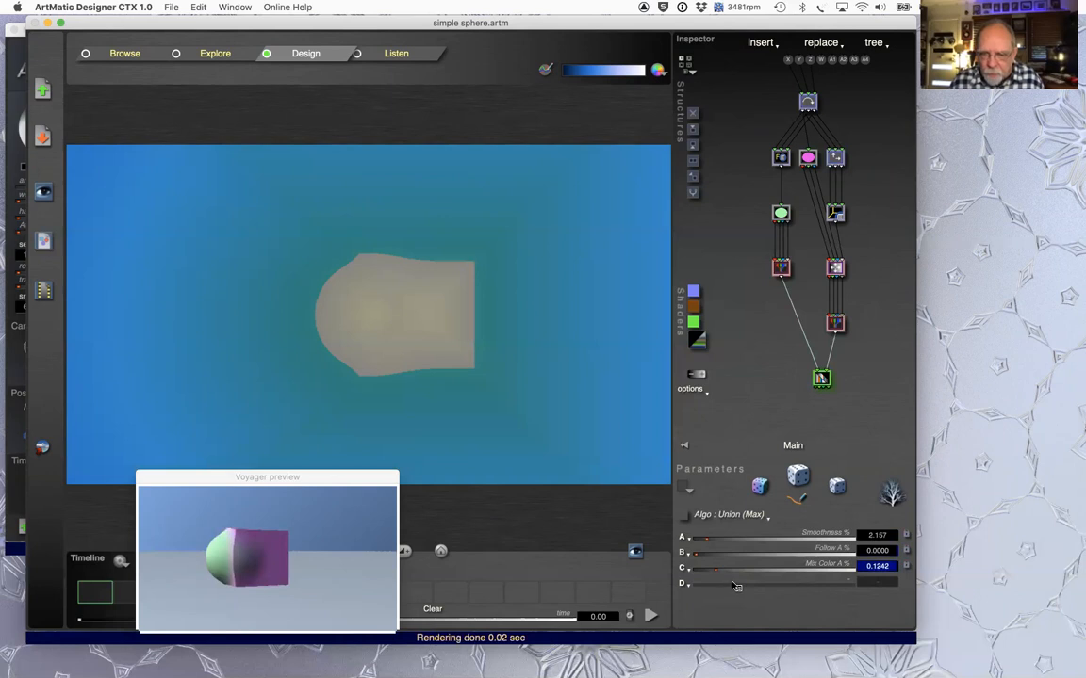
Step: Replace the box's constant colour component with the 3-input, 3-output 3D Color Bubbles texture
click(807, 157)
click(807, 160)
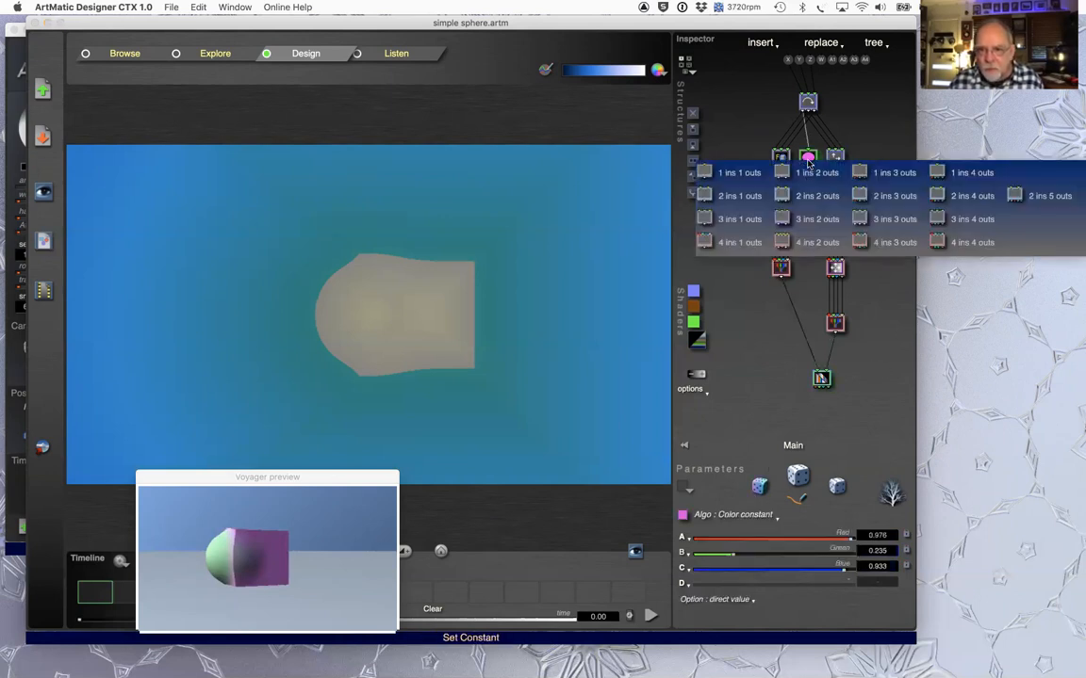
click(801, 197)
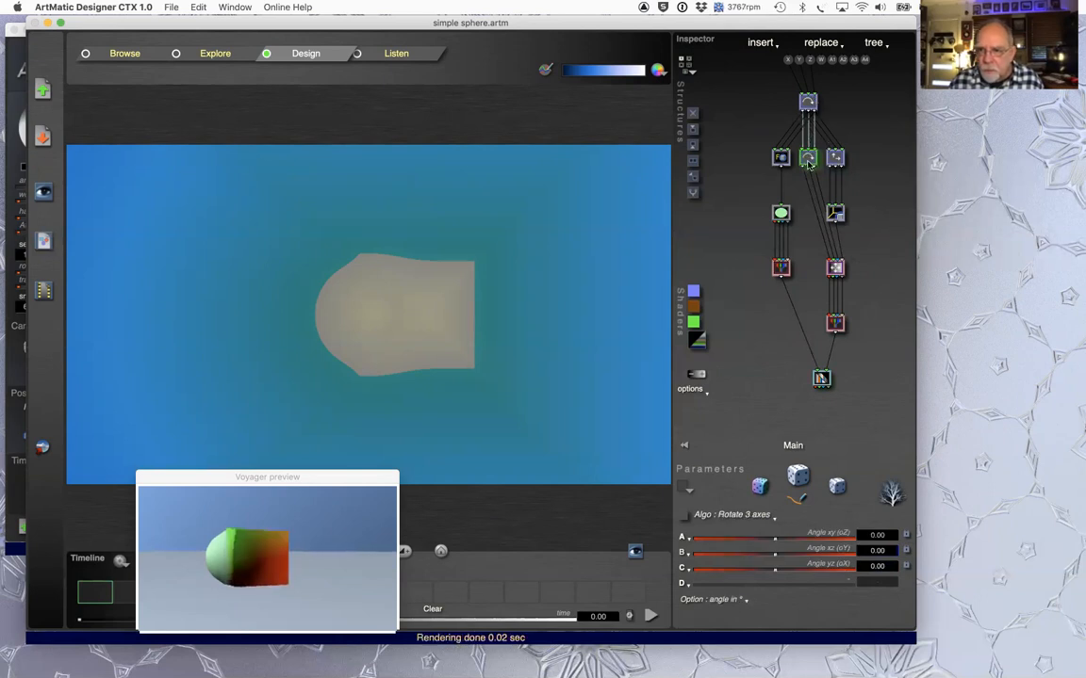
click(808, 161)
click(846, 242)
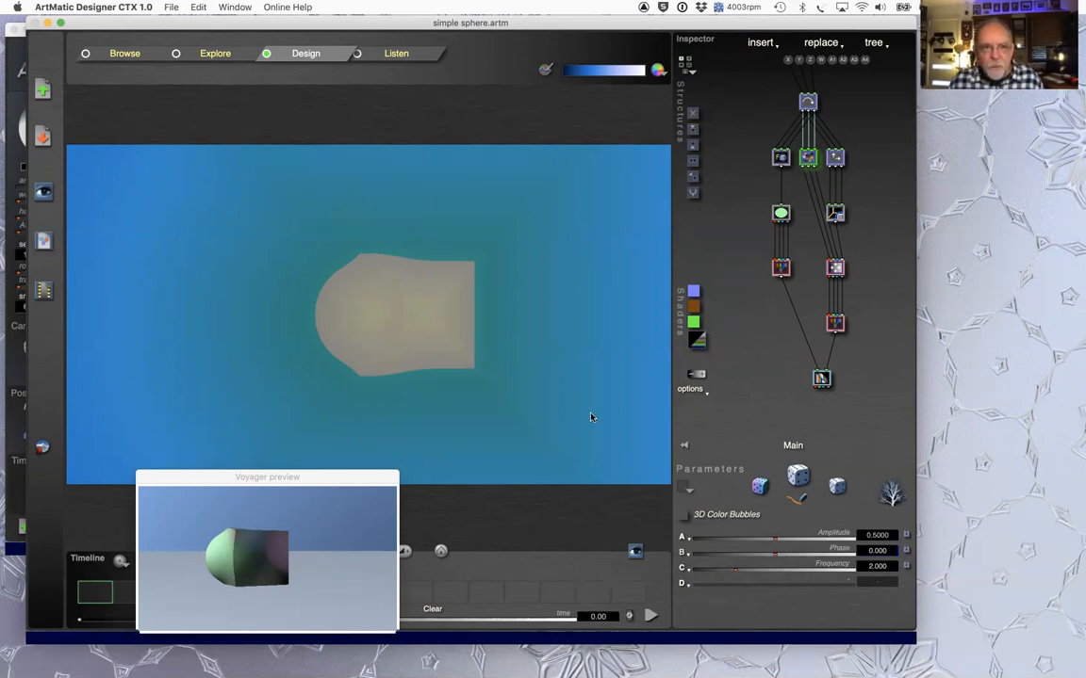
Step: Switch to ArtMatic Voyager and redirect the sunlight to illuminate the box's dark front face
click(15, 87)
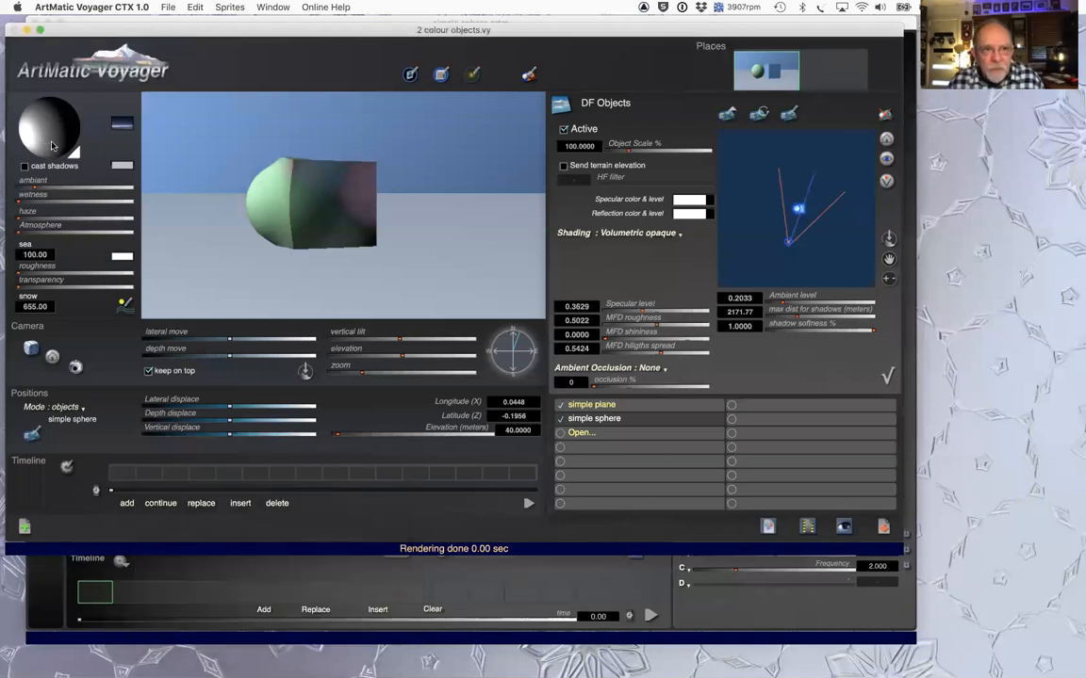
drag(50, 140, 31, 126)
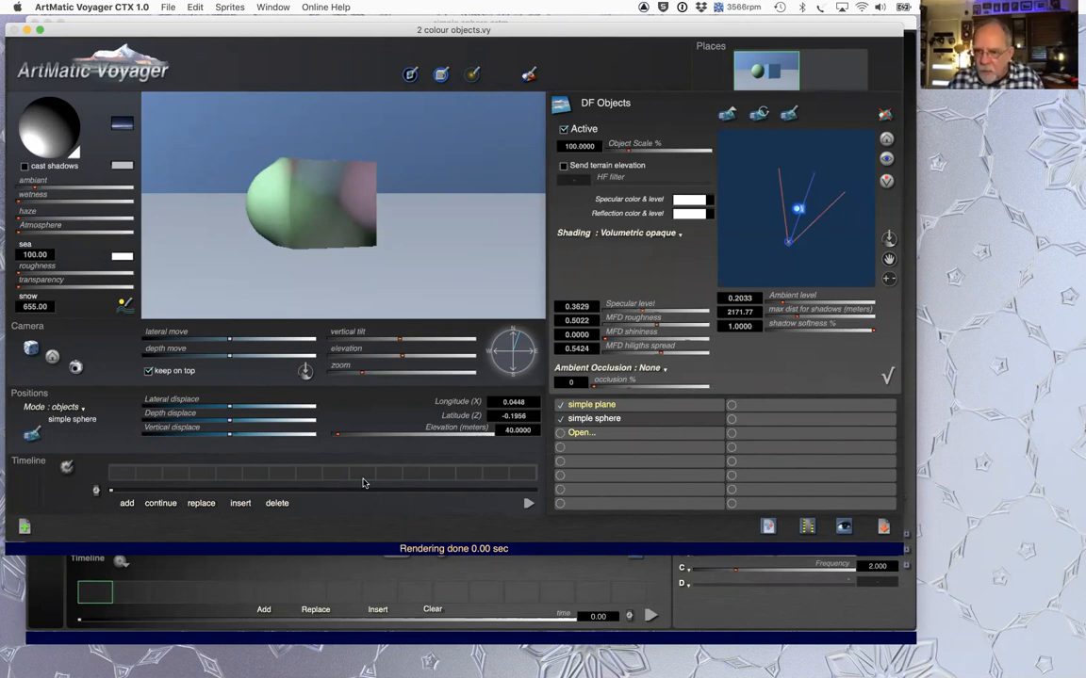
key(super+Tab)
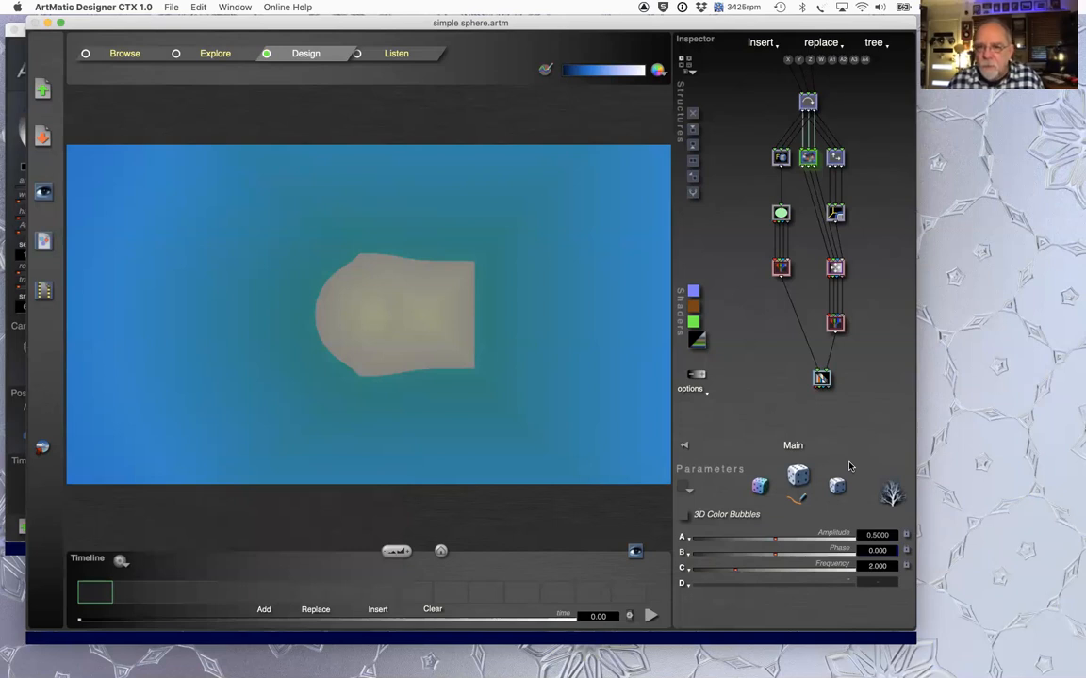
key(super+Tab)
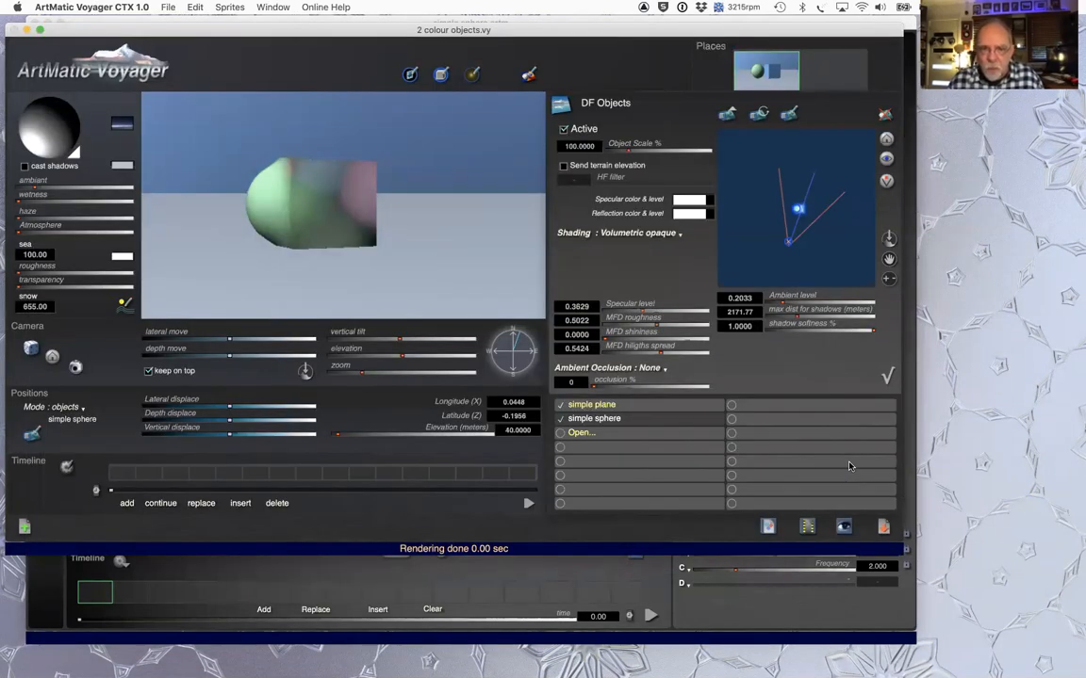
Step: Open the recent scene Profile Sweep.vy in ArtMatic Voyager
key(super+Tab)
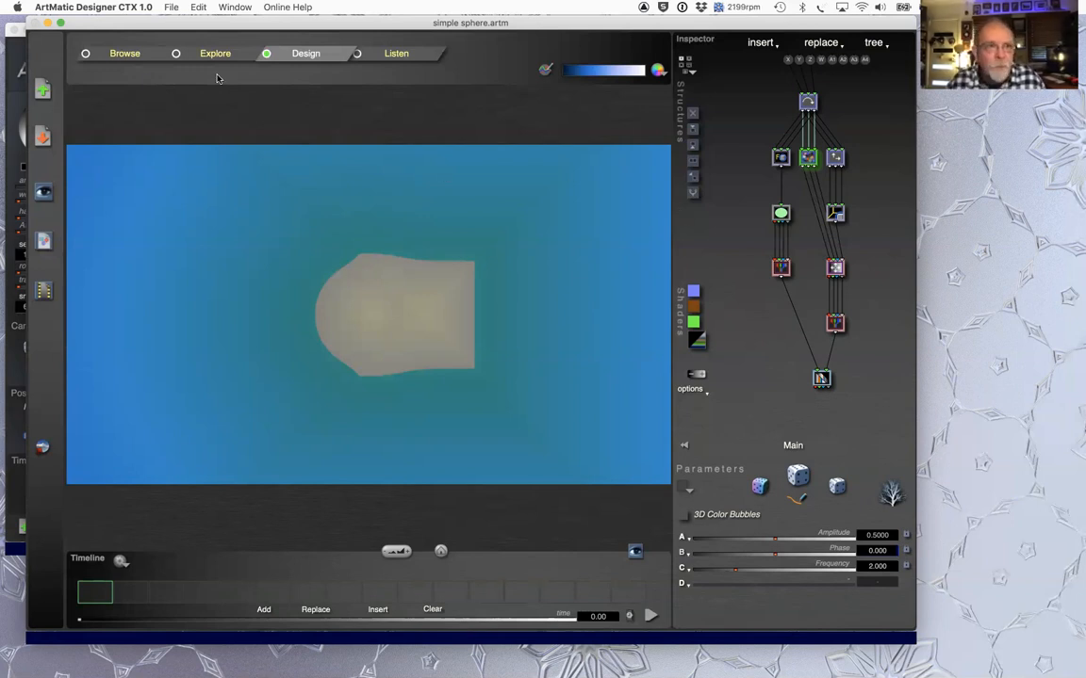
click(171, 8)
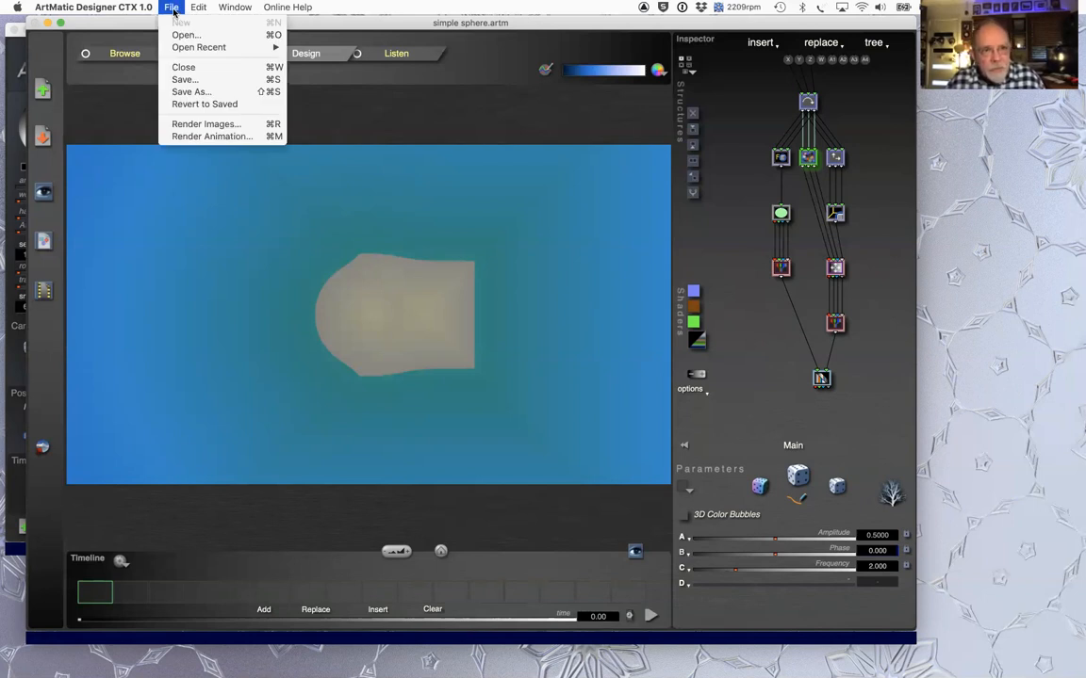
click(500, 119)
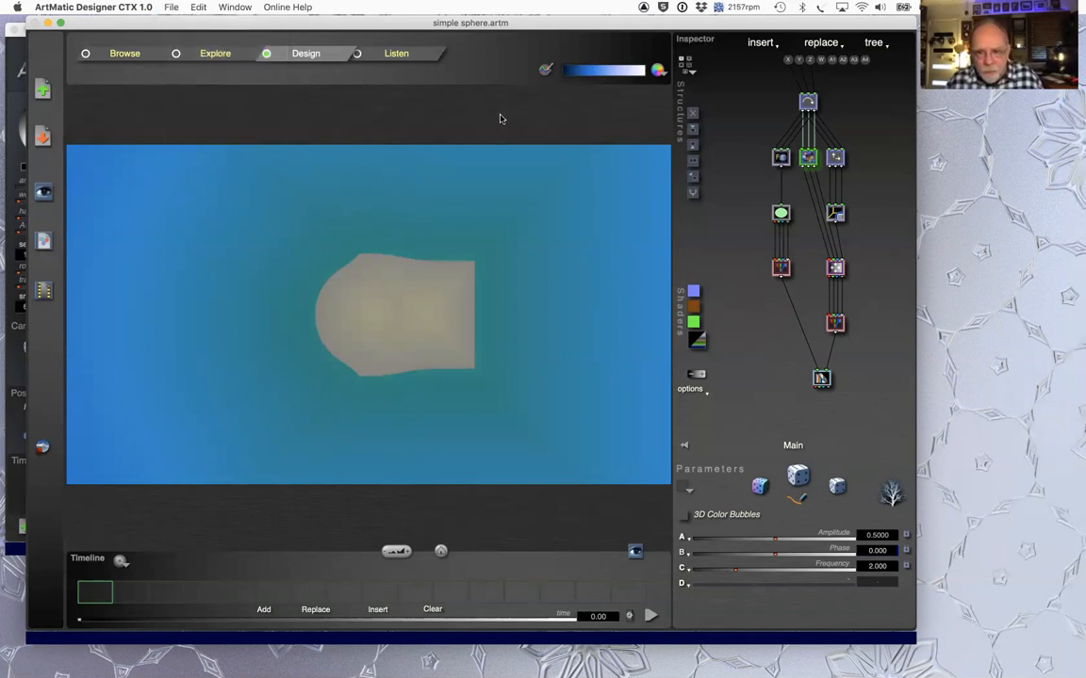
click(168, 7)
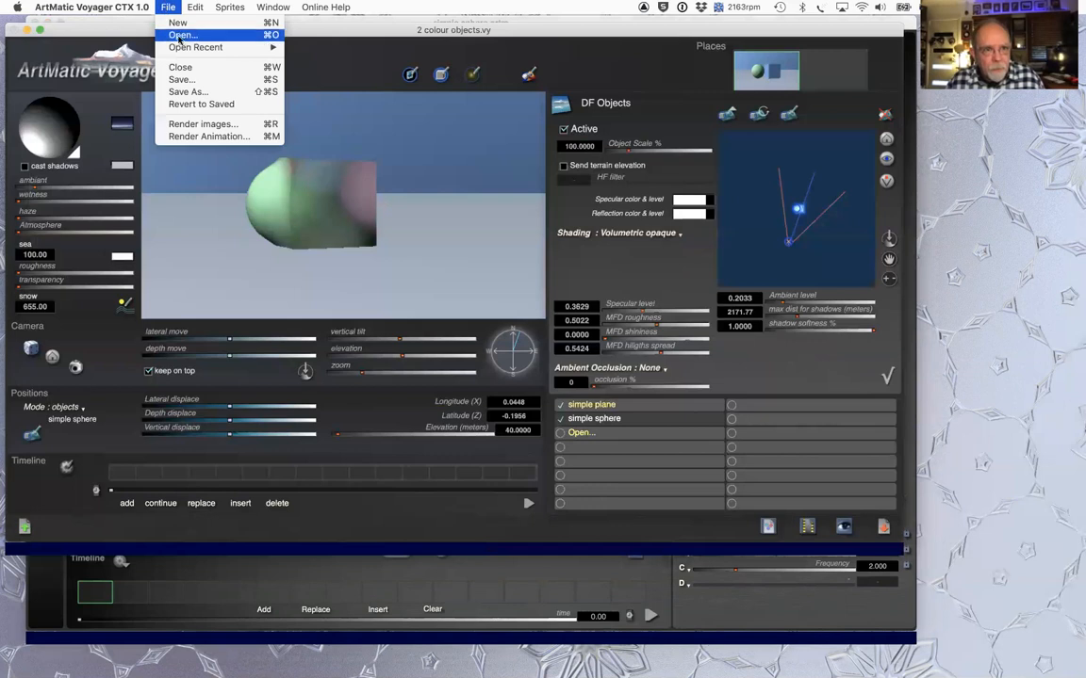
mouse_move(184, 49)
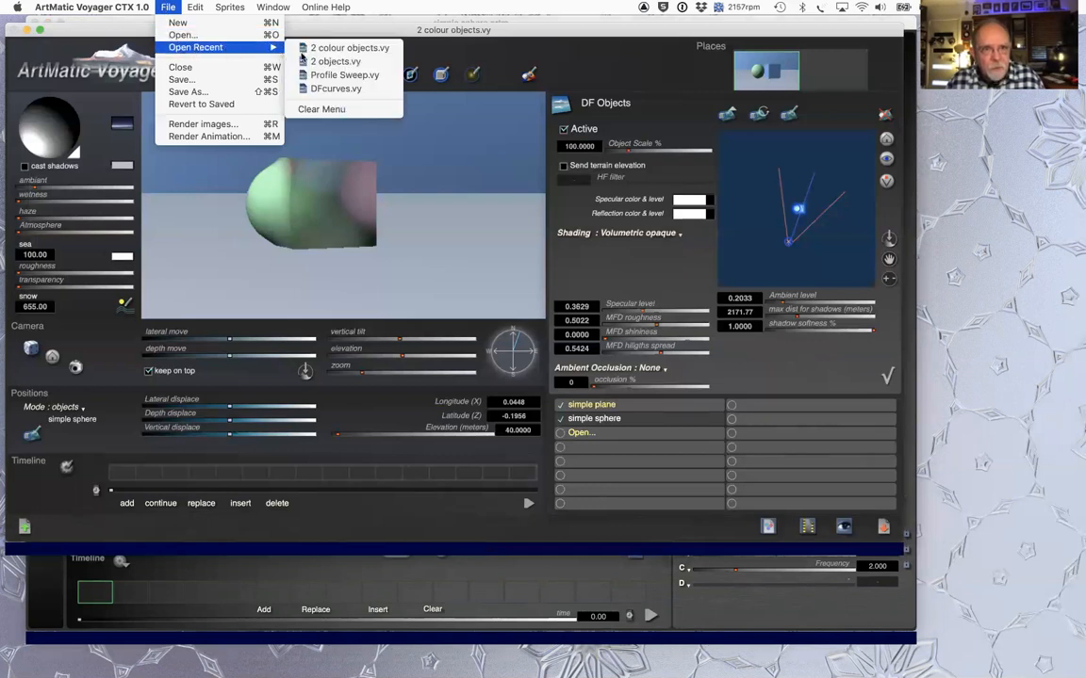
click(369, 76)
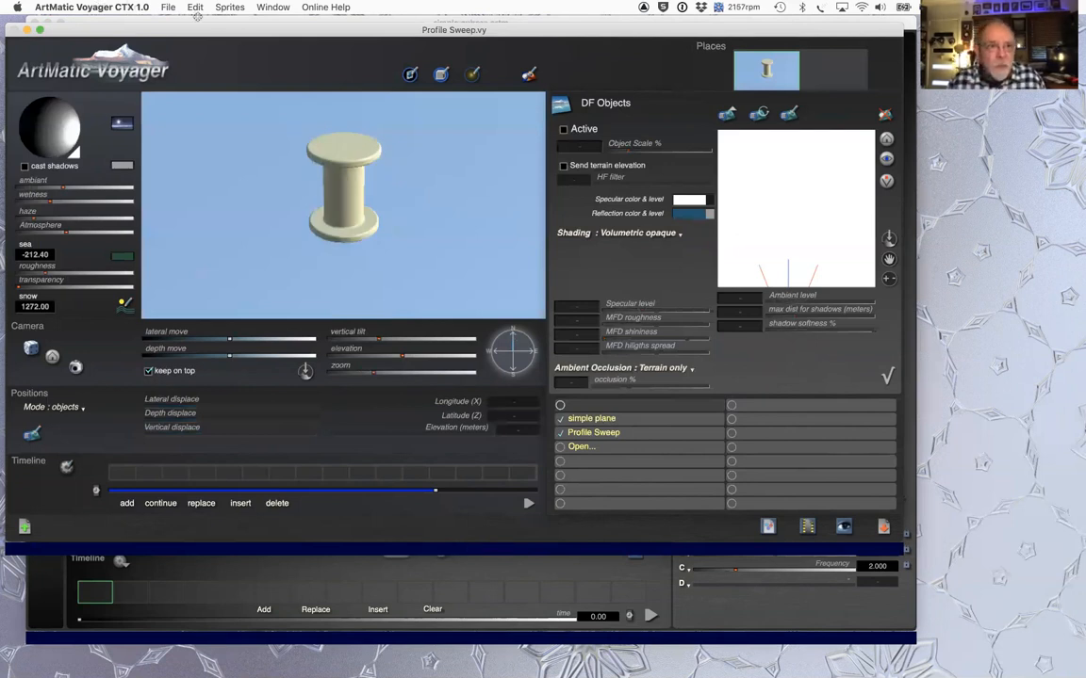
Step: Open the recent scene DFcurves.vy and bring up its DFcurves glass object for editing in ArtMatic Designer
click(168, 8)
mouse_move(183, 47)
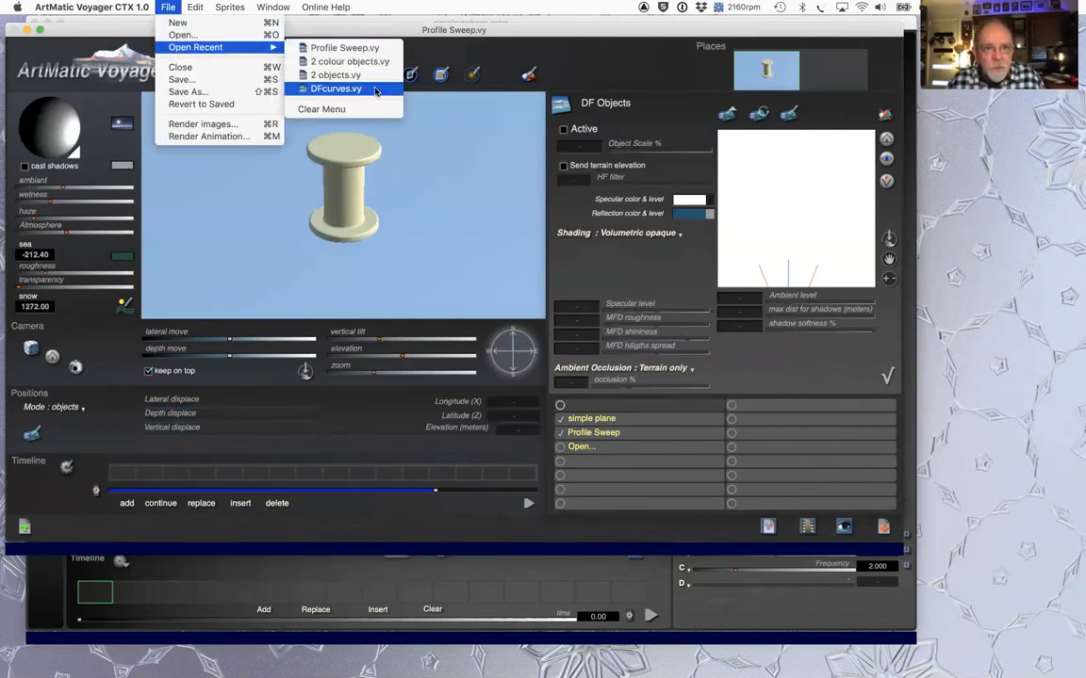
click(376, 89)
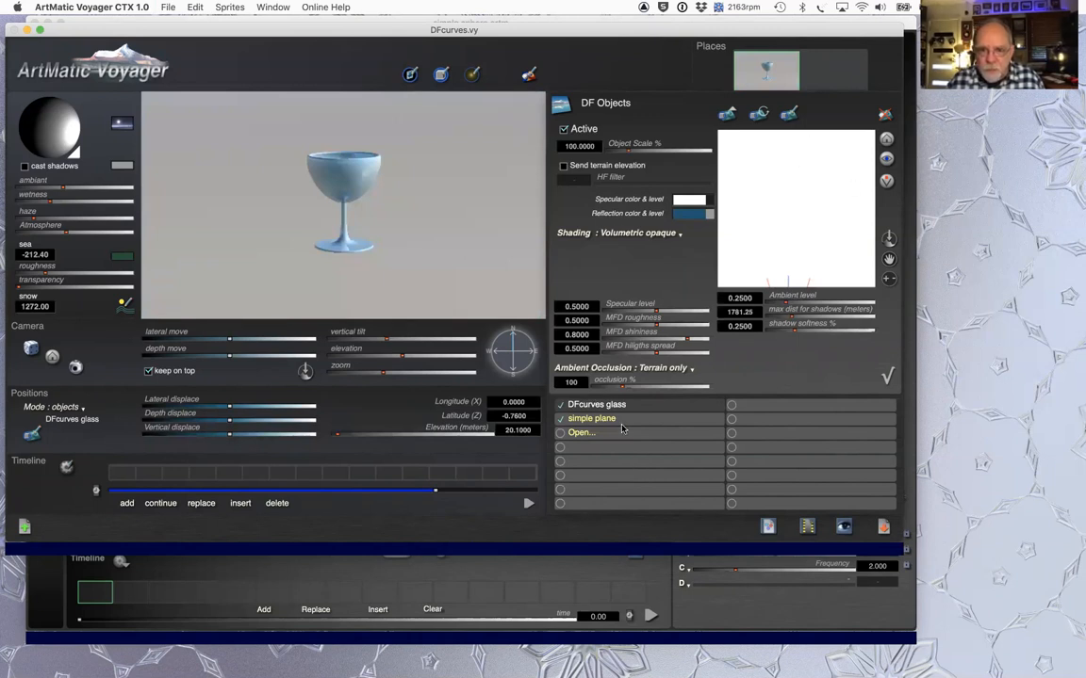
click(788, 115)
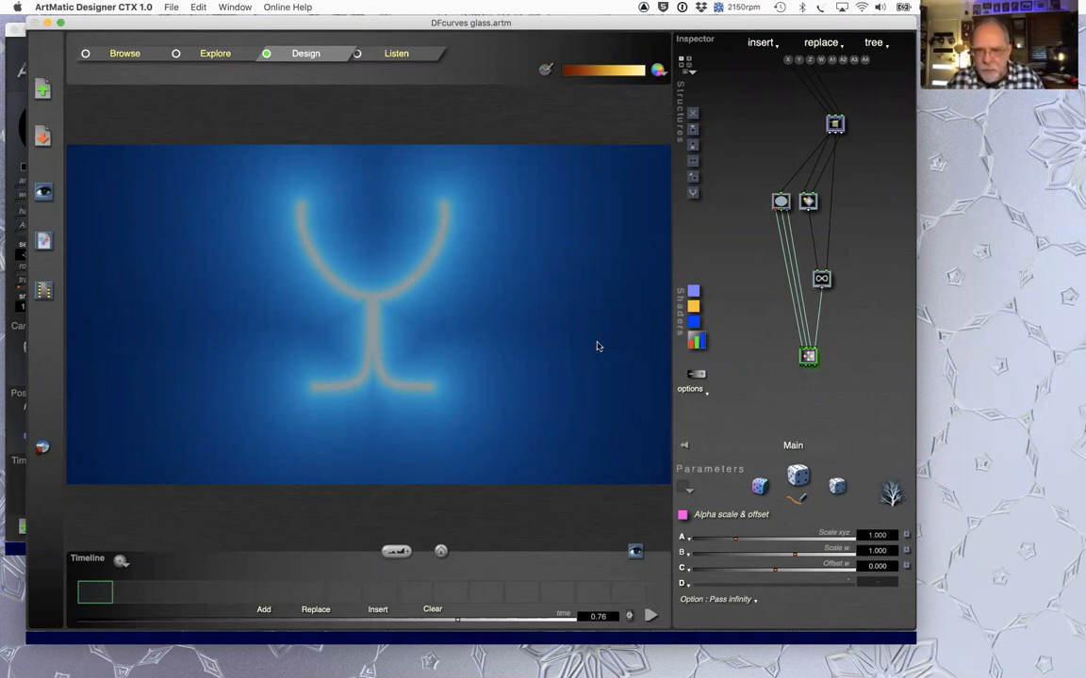
key(super+Tab)
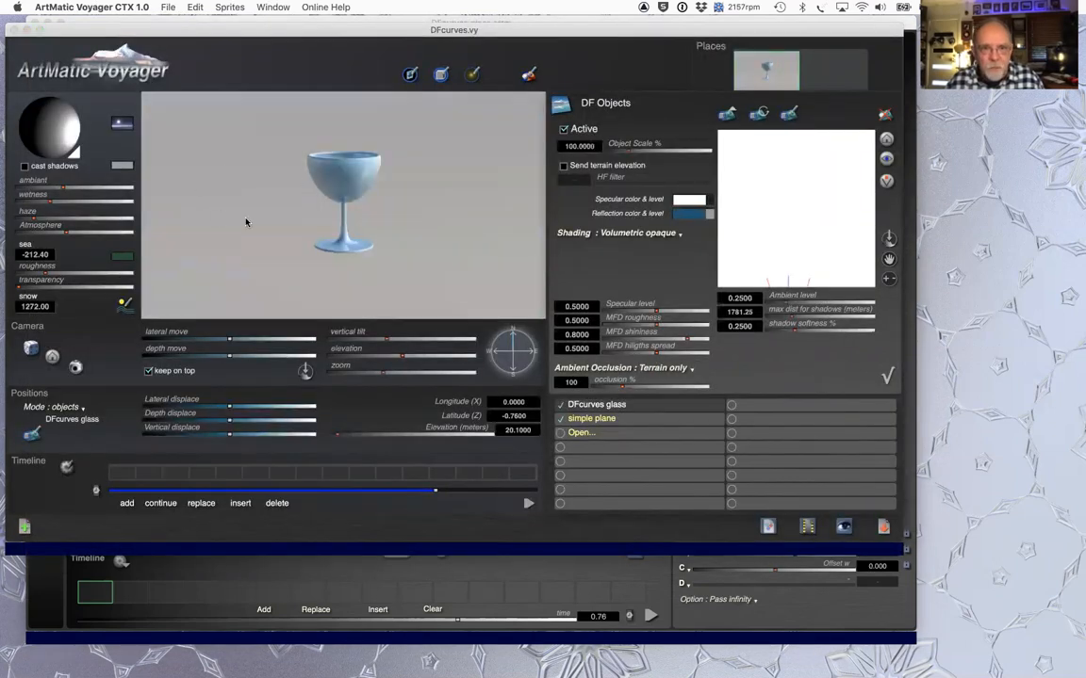
key(super+Tab)
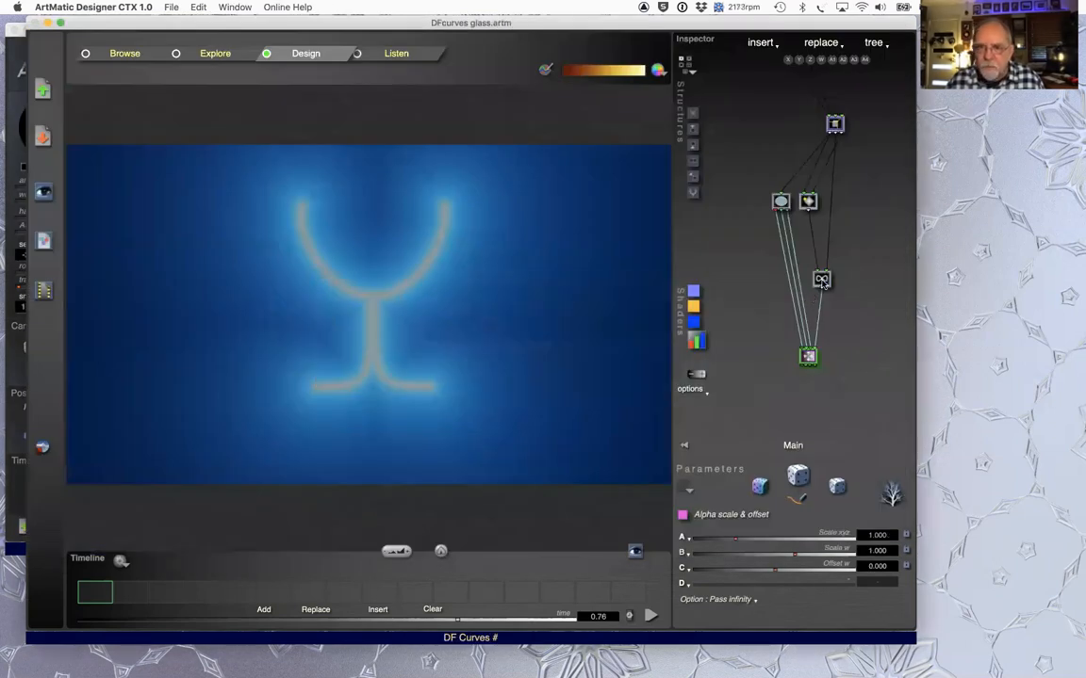
Step: Change the DF Curves component's shape to Bottle and check it in ArtMatic Voyager with the camera tilted upward
click(822, 280)
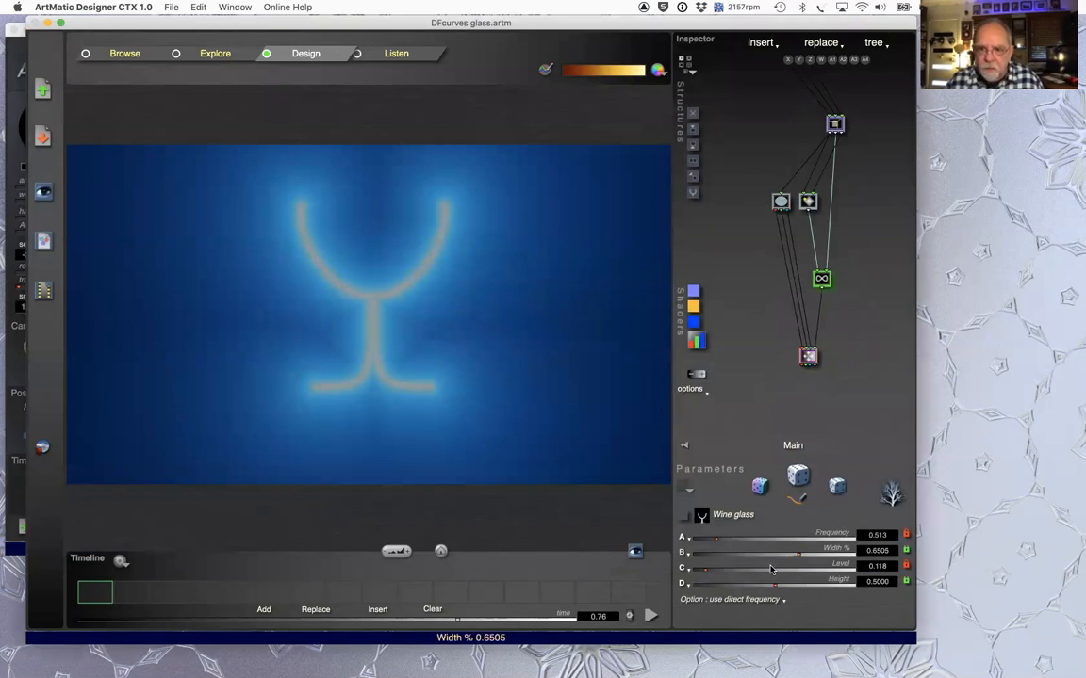
click(742, 519)
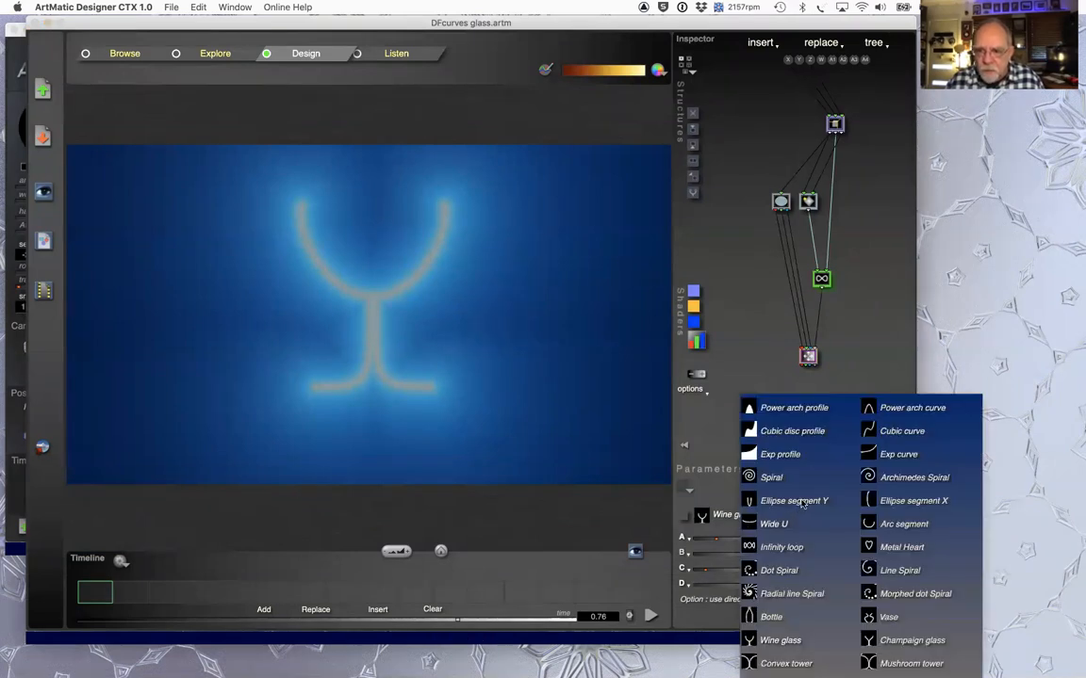
click(766, 622)
key(super+Tab)
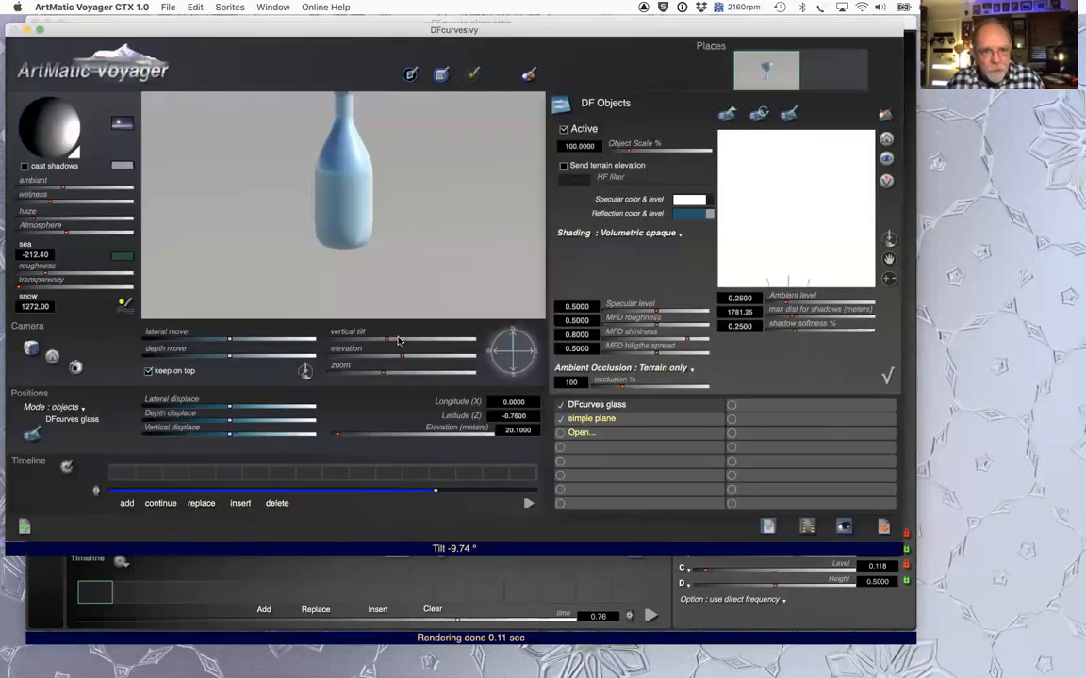
drag(396, 337, 397, 337)
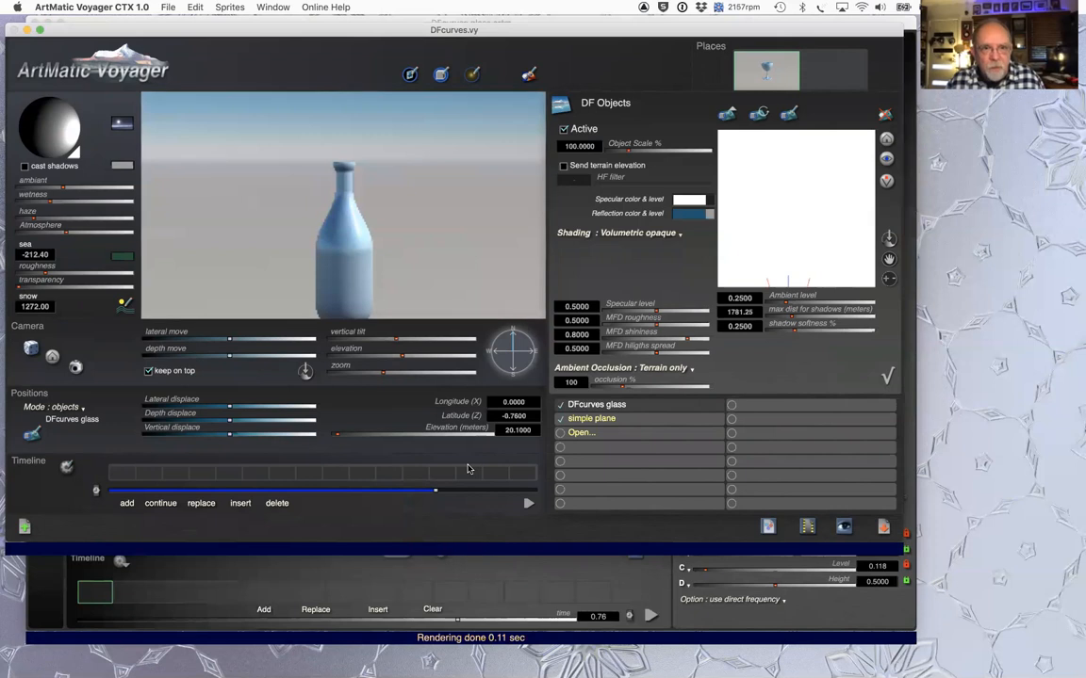
key(super+Tab)
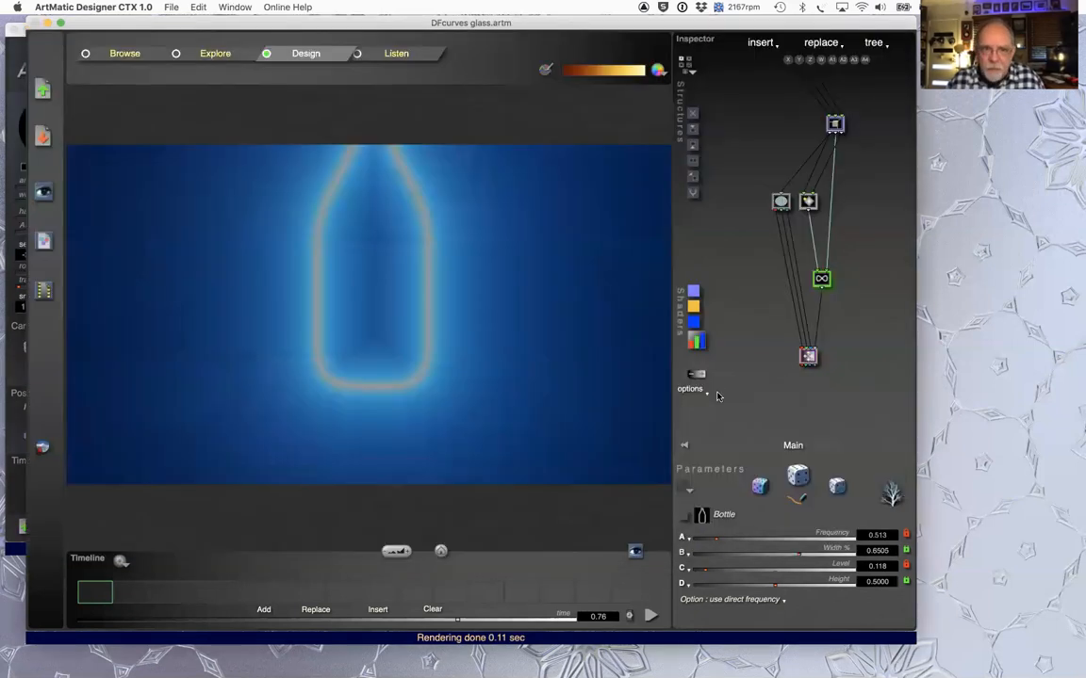
Step: Change the DF Curves component's shape to Cubic curve and set its Level to 0.278 and Phase to 1.206
click(820, 279)
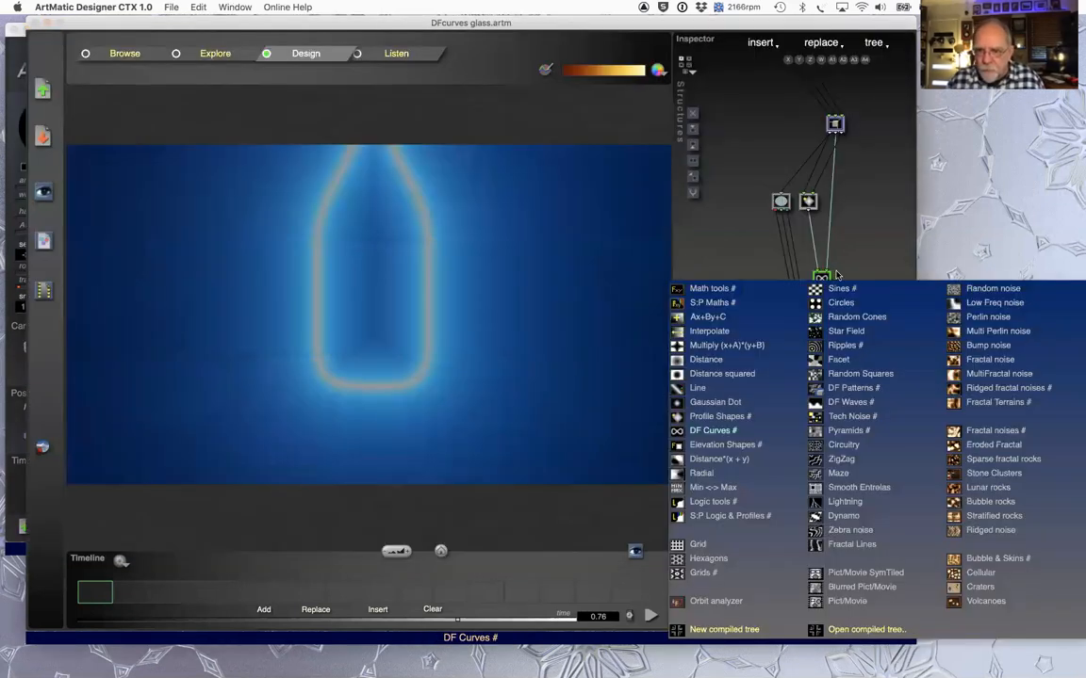
click(848, 215)
click(723, 516)
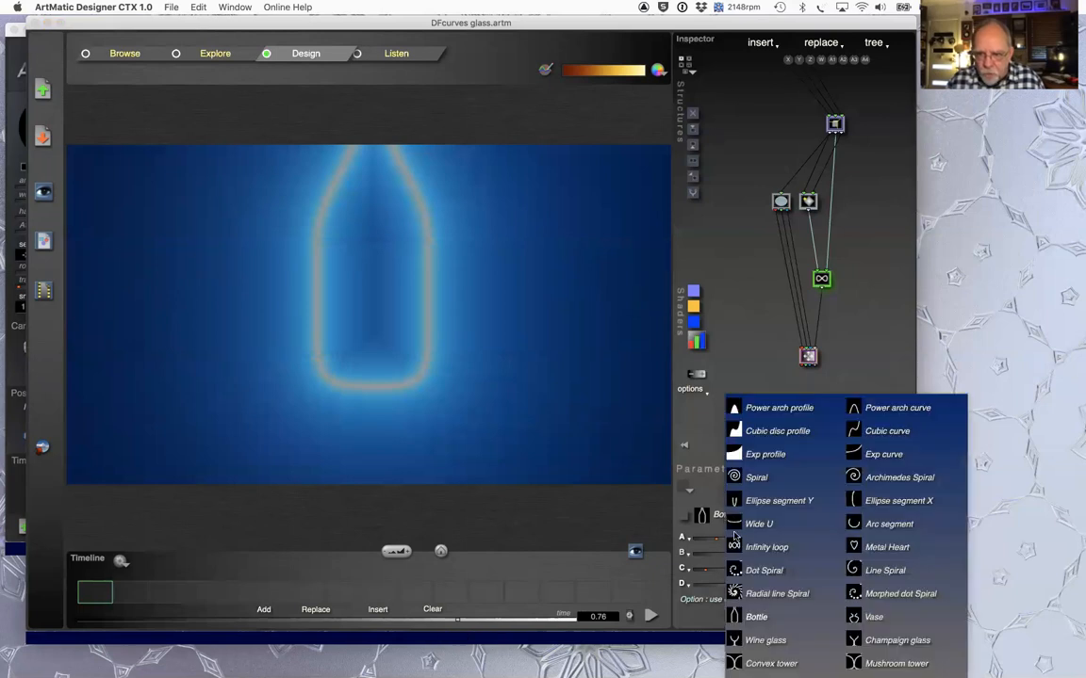
click(886, 431)
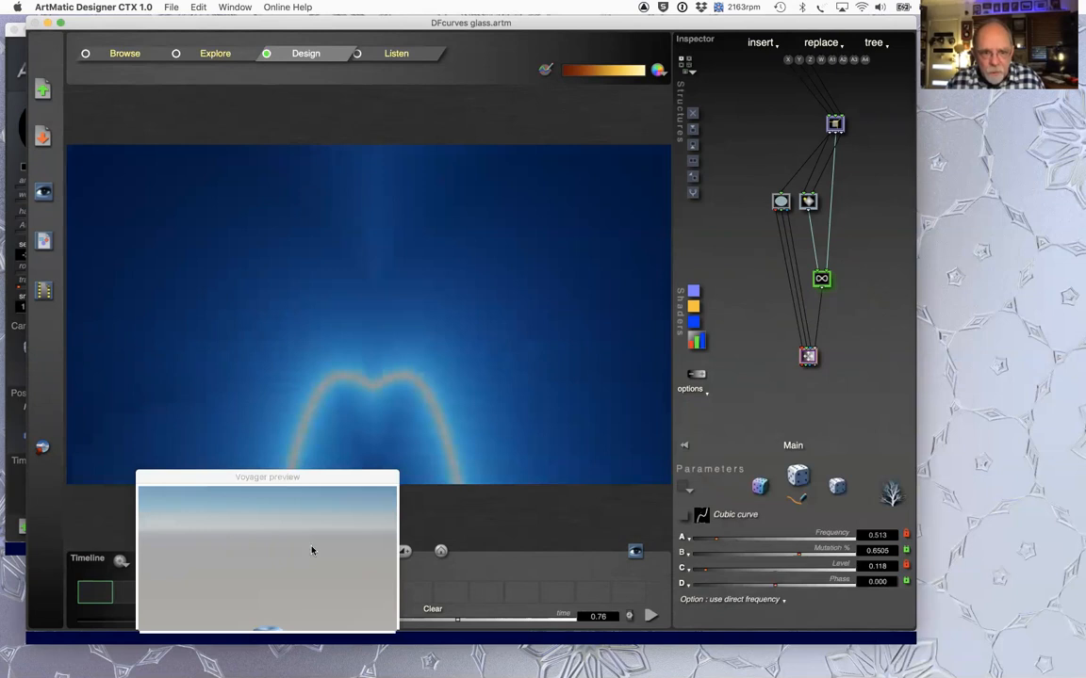
key(super+Tab)
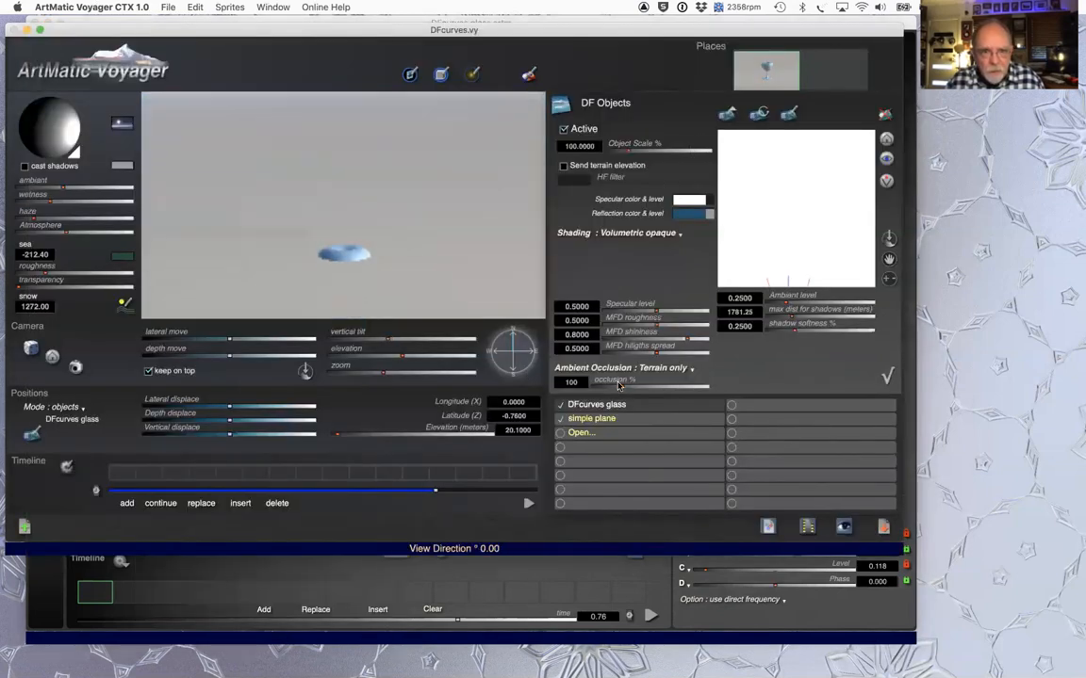
click(853, 571)
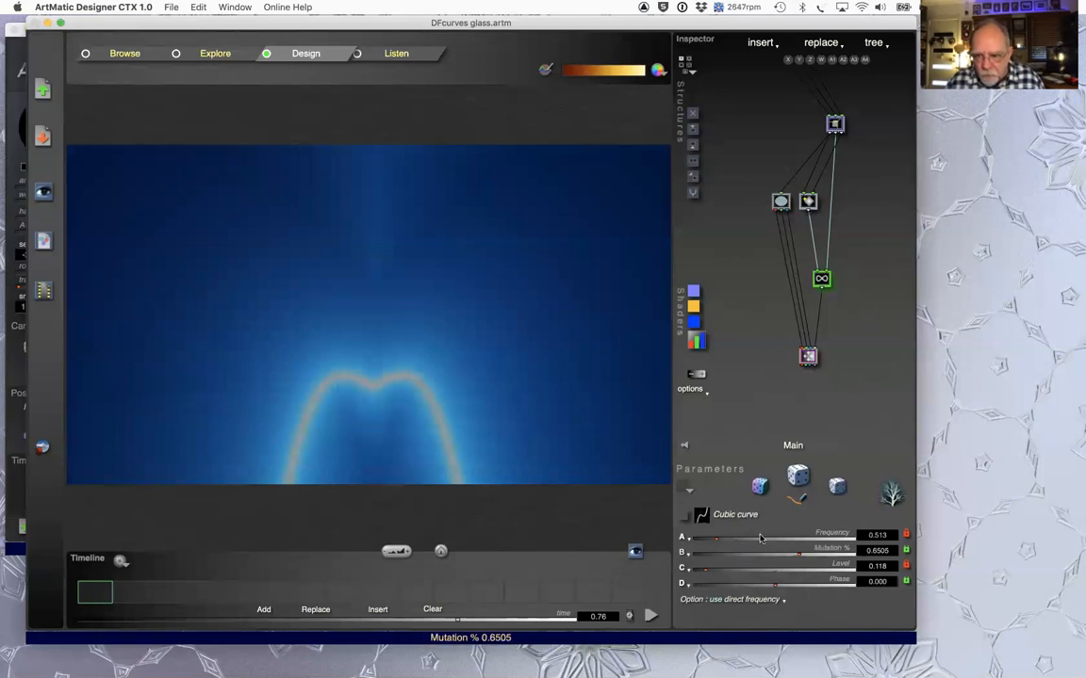
drag(705, 569, 784, 583)
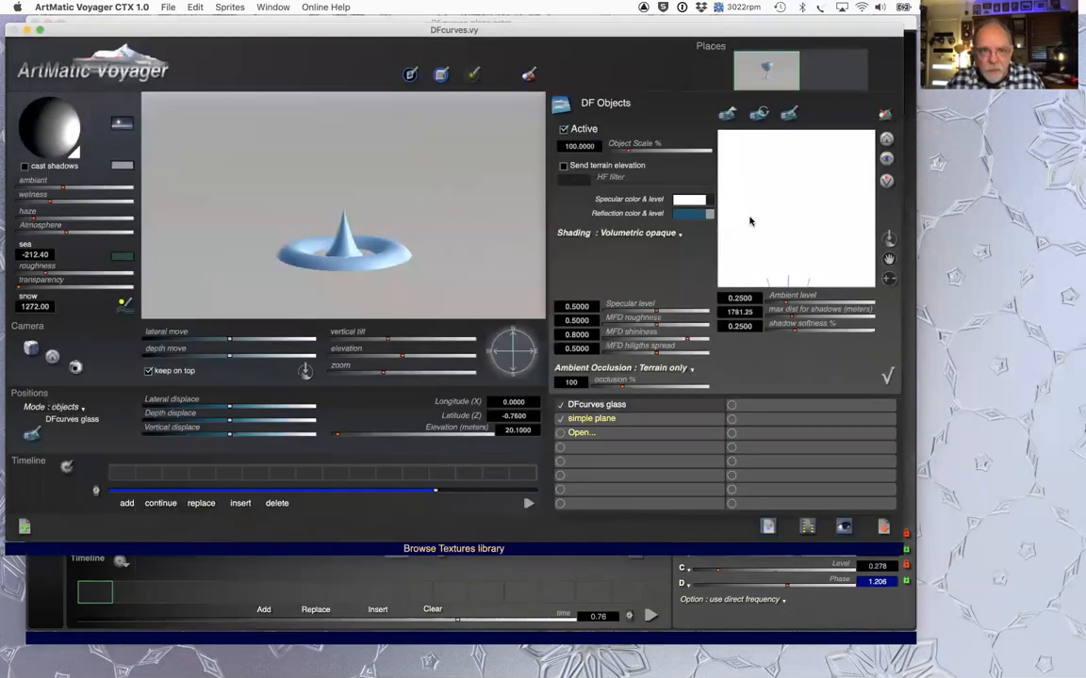
Step: In ArtMatic Voyager, lower the simple plane to an elevation of about -112.0863 m and lower the camera to frame the whole object
click(596, 420)
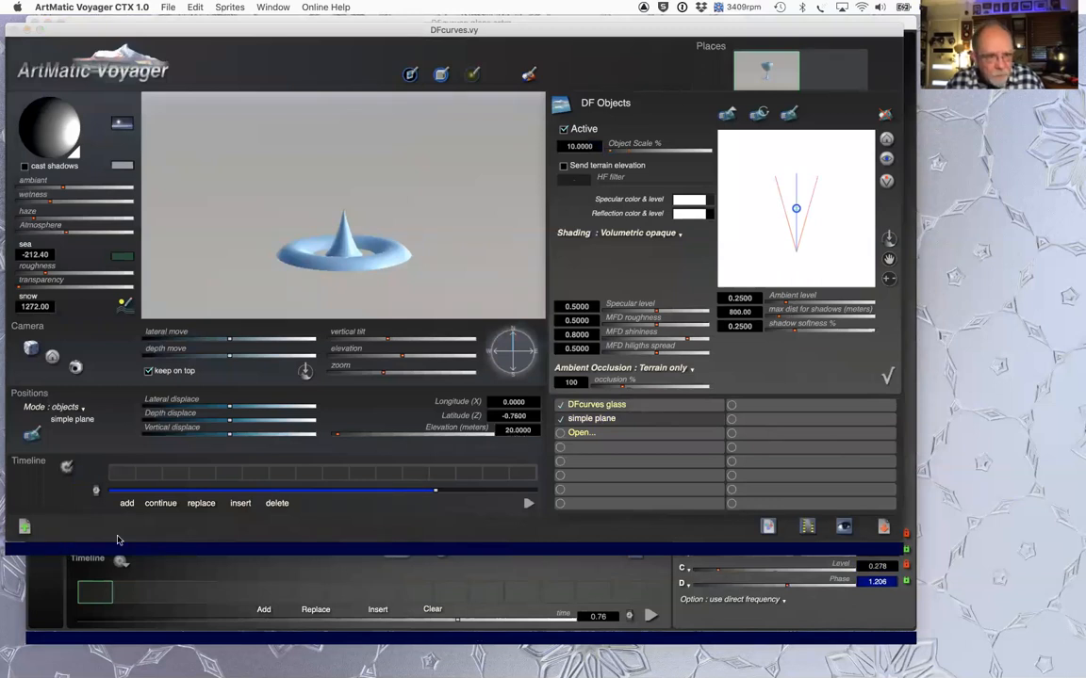
drag(512, 431, 514, 437)
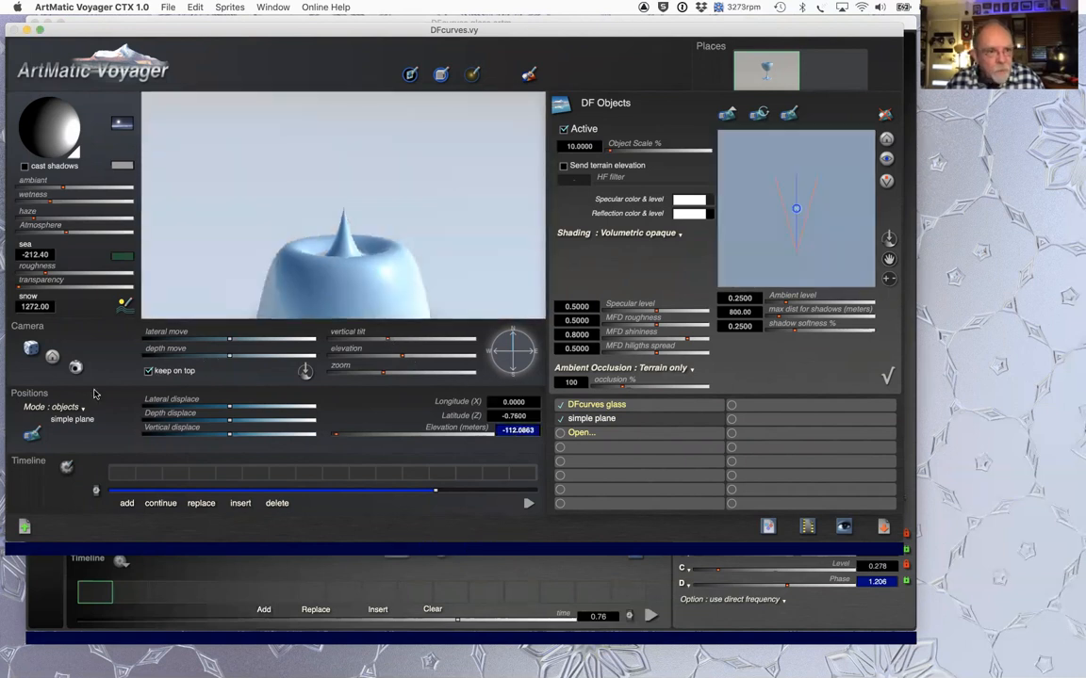
click(76, 367)
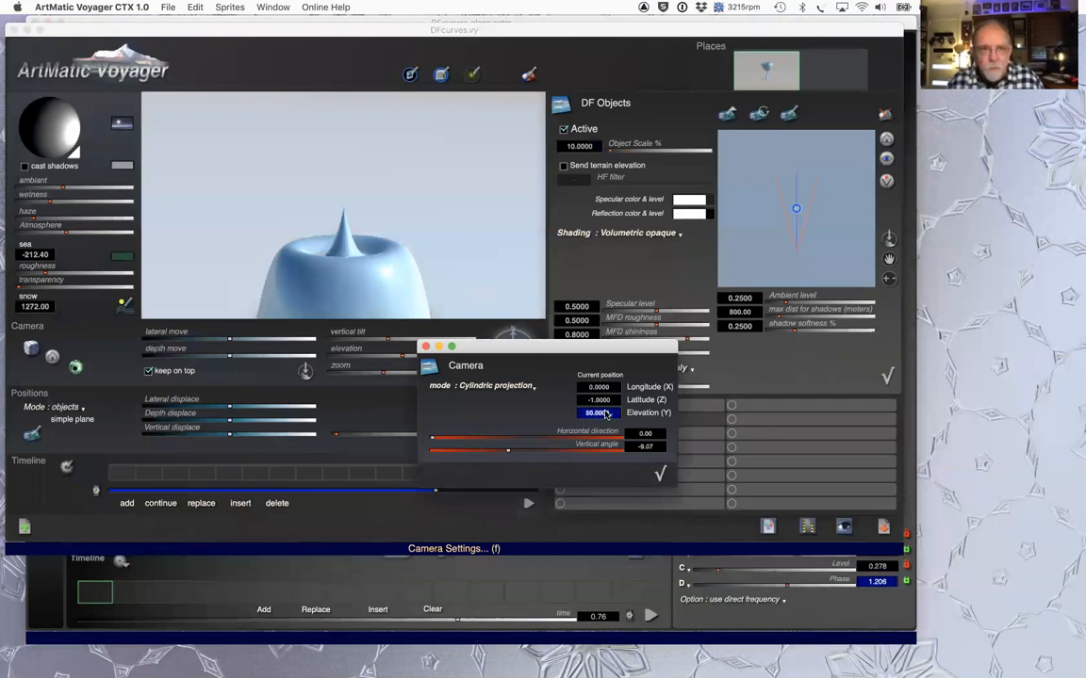
click(660, 474)
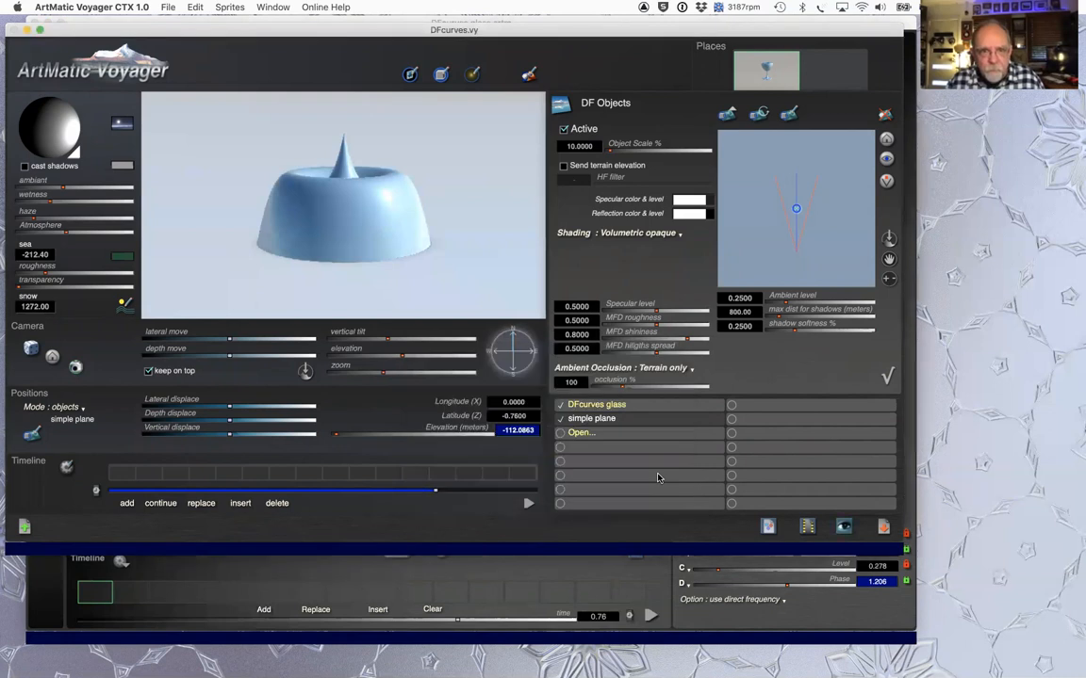
Step: Reopen the DFcurves glass object in ArtMatic Designer and change its DF Curves component's shape to Dot Spiral
click(786, 116)
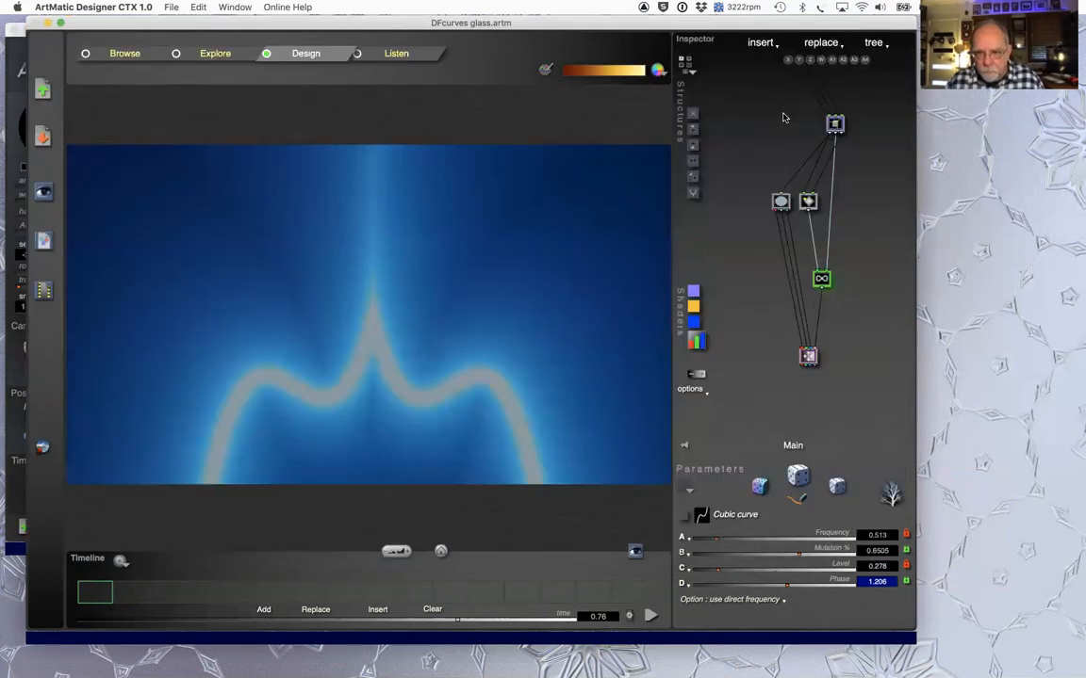
key(super+Tab)
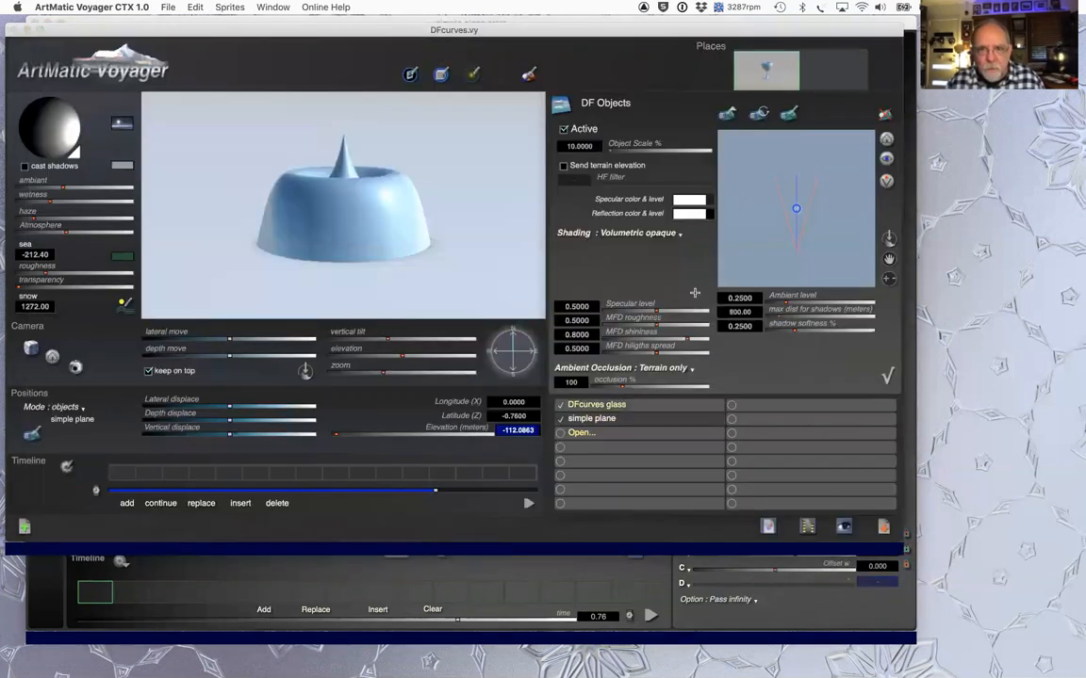
click(635, 404)
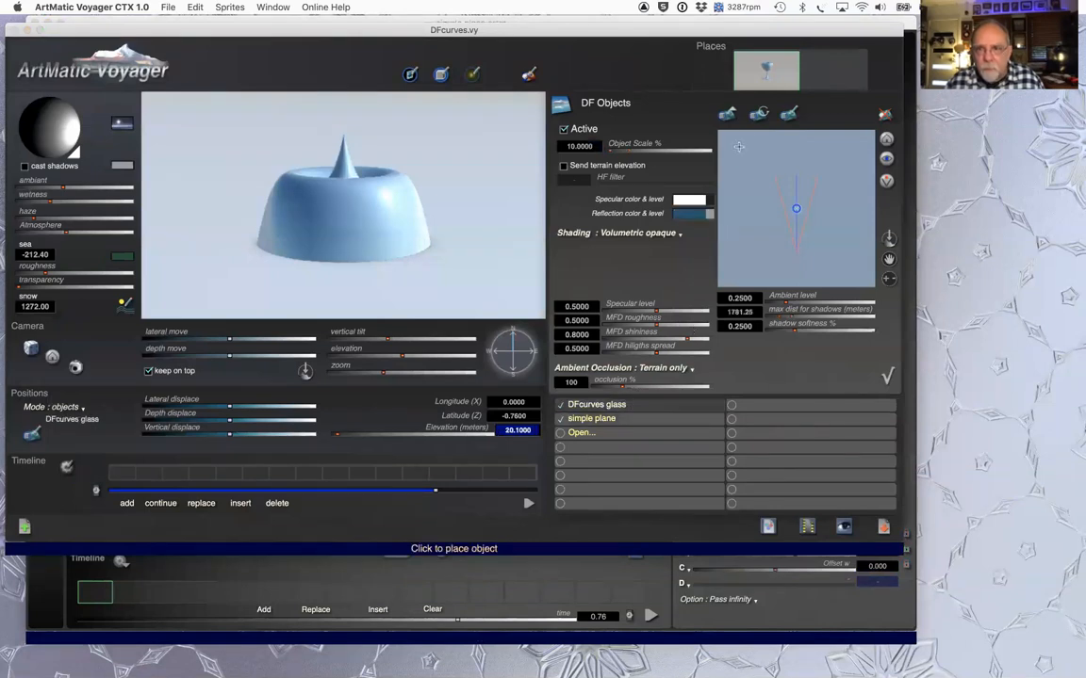
click(787, 116)
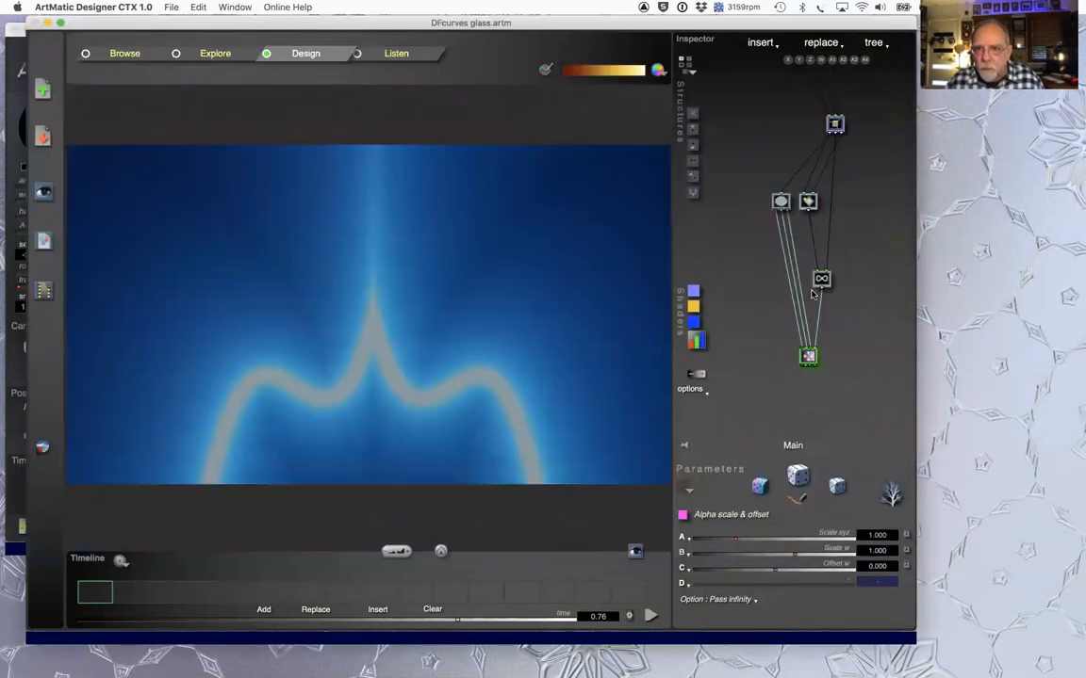
click(820, 279)
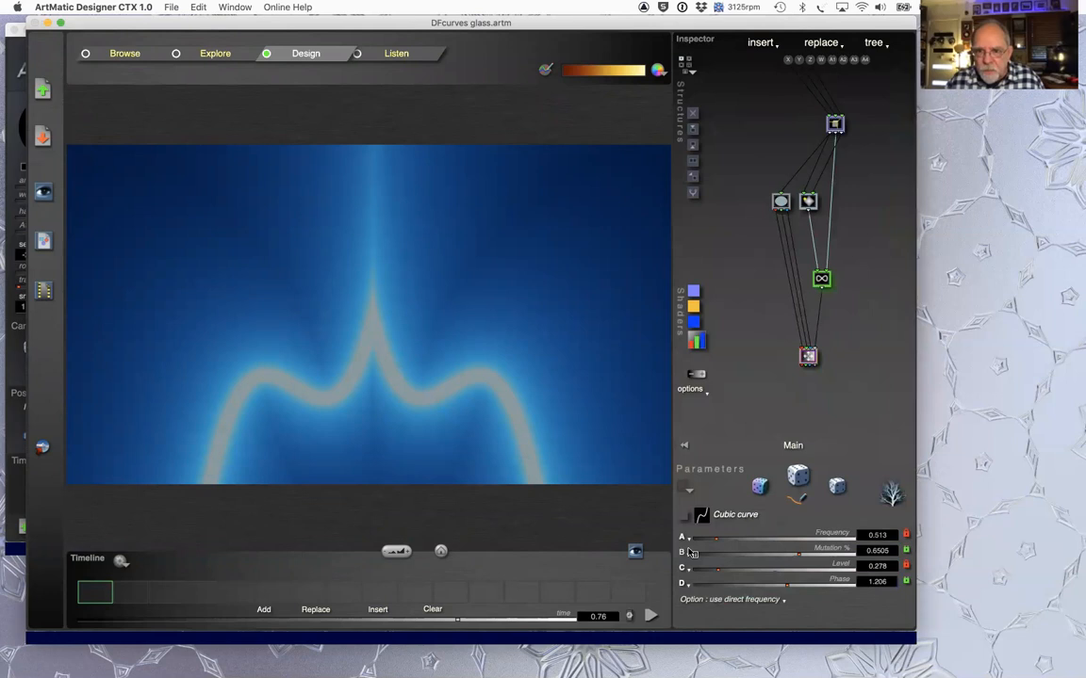
click(702, 514)
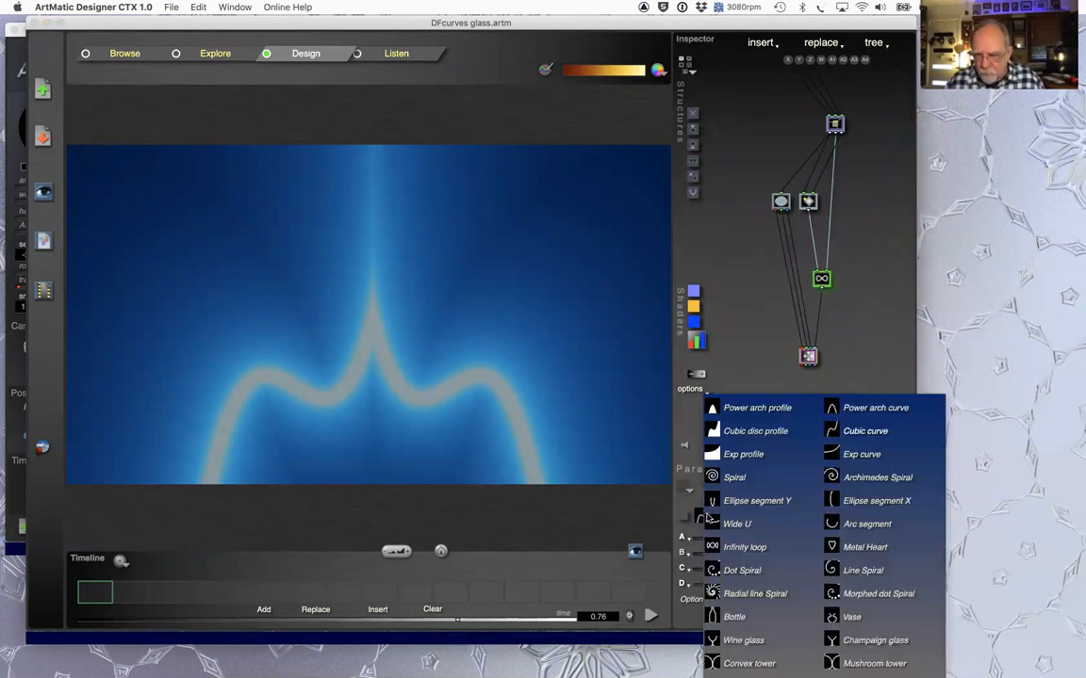
click(748, 573)
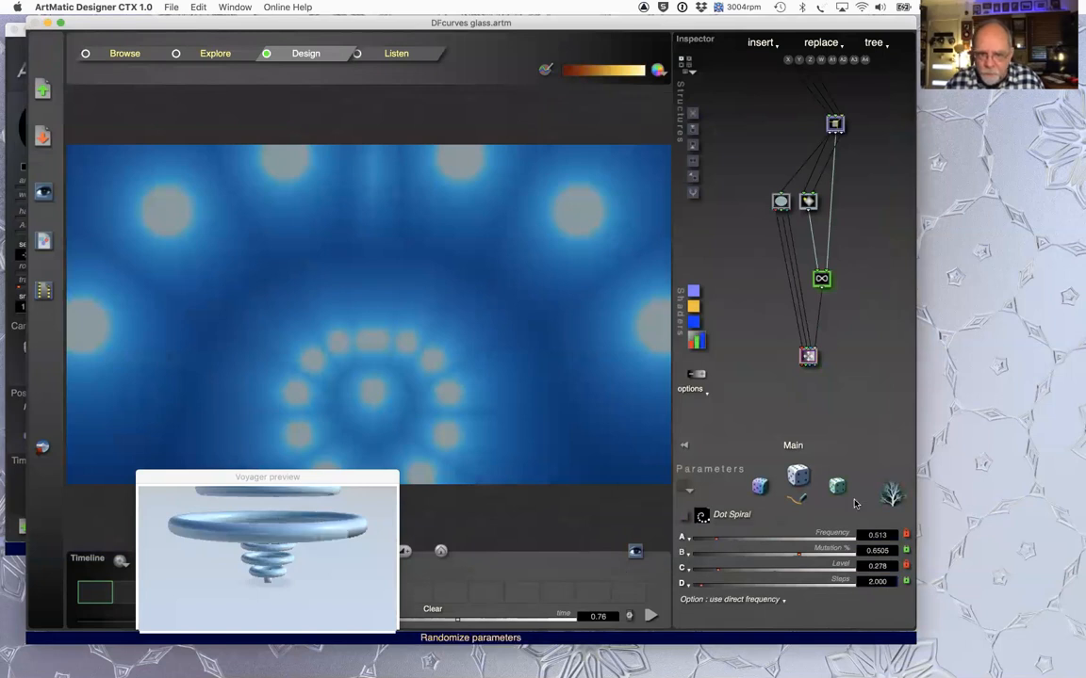
Step: In ArtMatic Voyager, tilt the camera upward until the whole dot spiral object is framed
key(super+Tab)
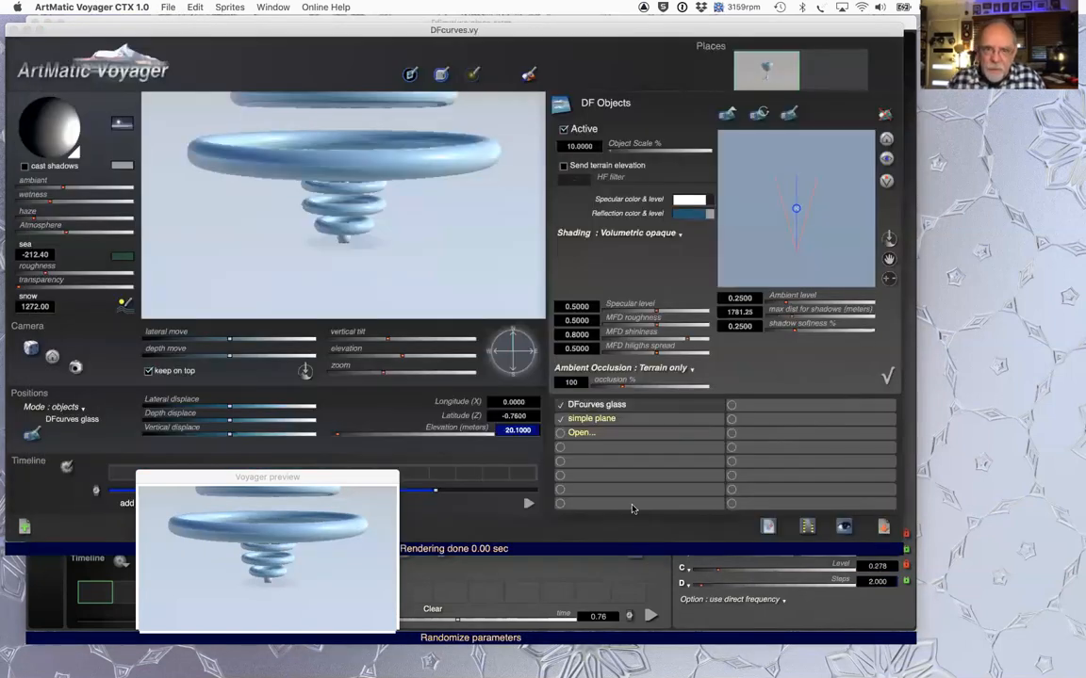
click(395, 340)
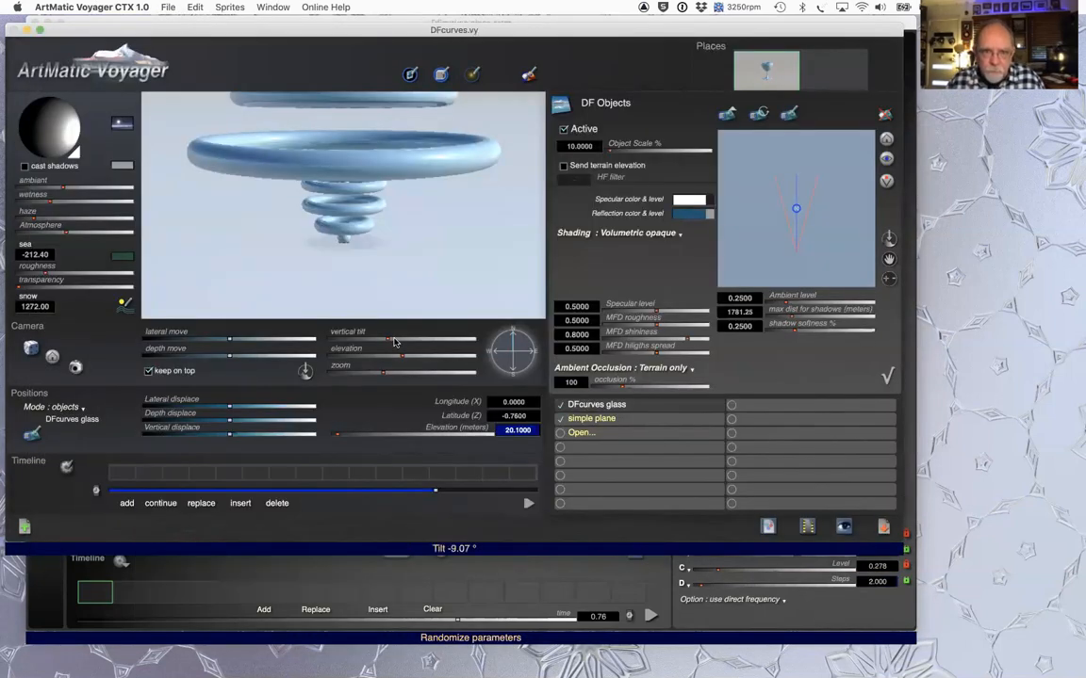
drag(389, 339, 396, 339)
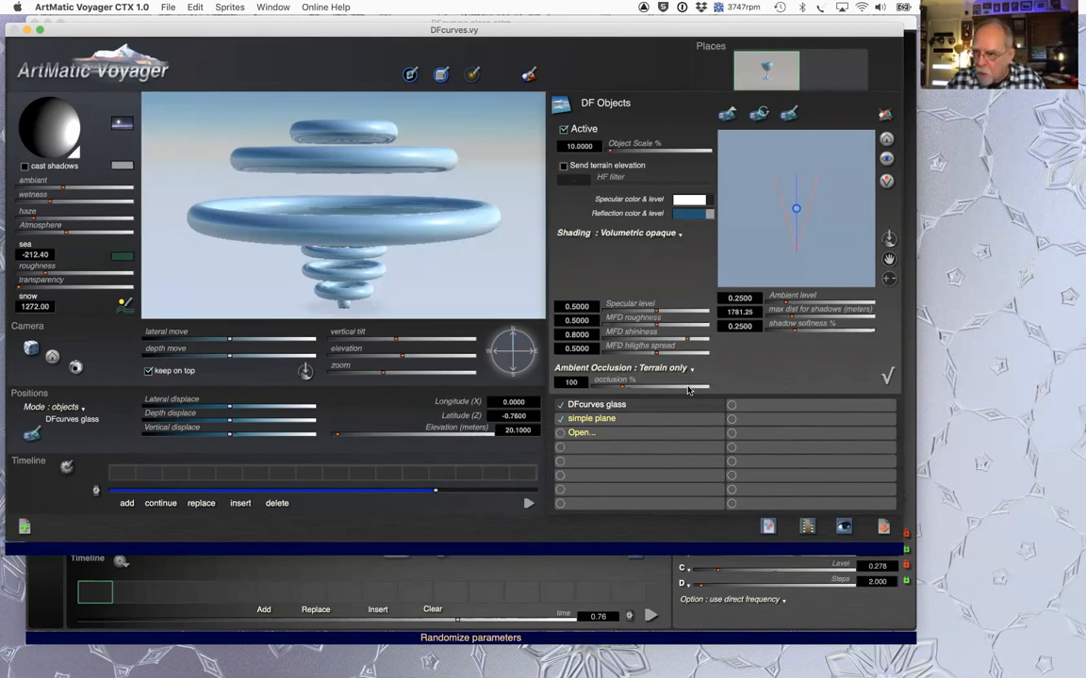
Step: Return to ArtMatic Designer and change the shape of the component feeding DF Curves to Persian Arch
key(super+Tab)
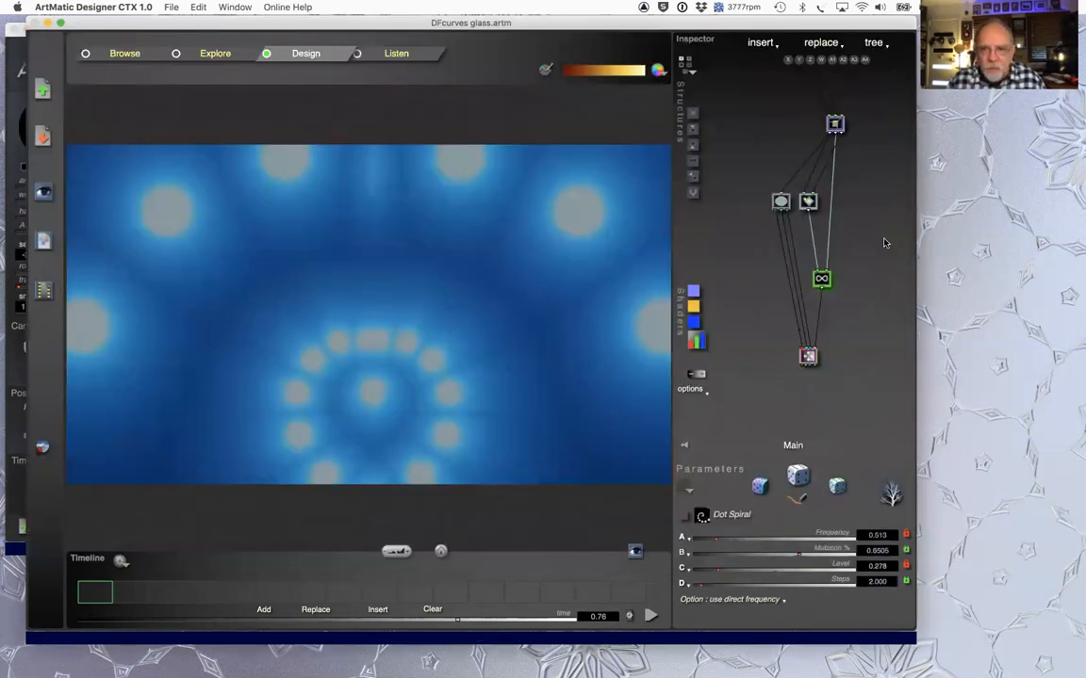
click(808, 201)
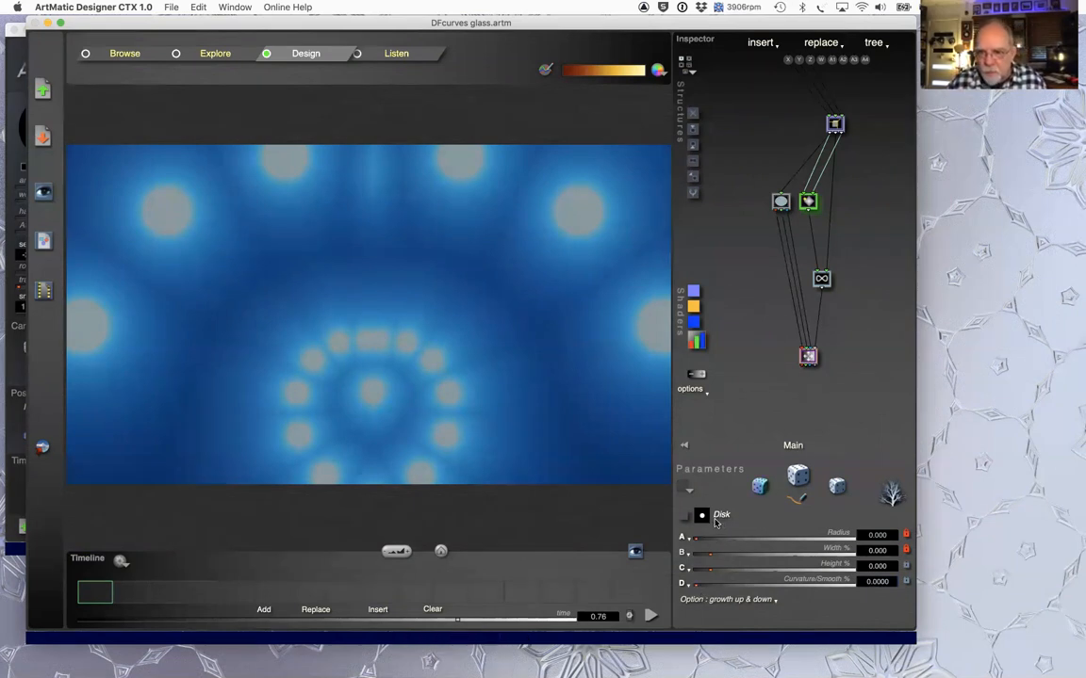
click(715, 519)
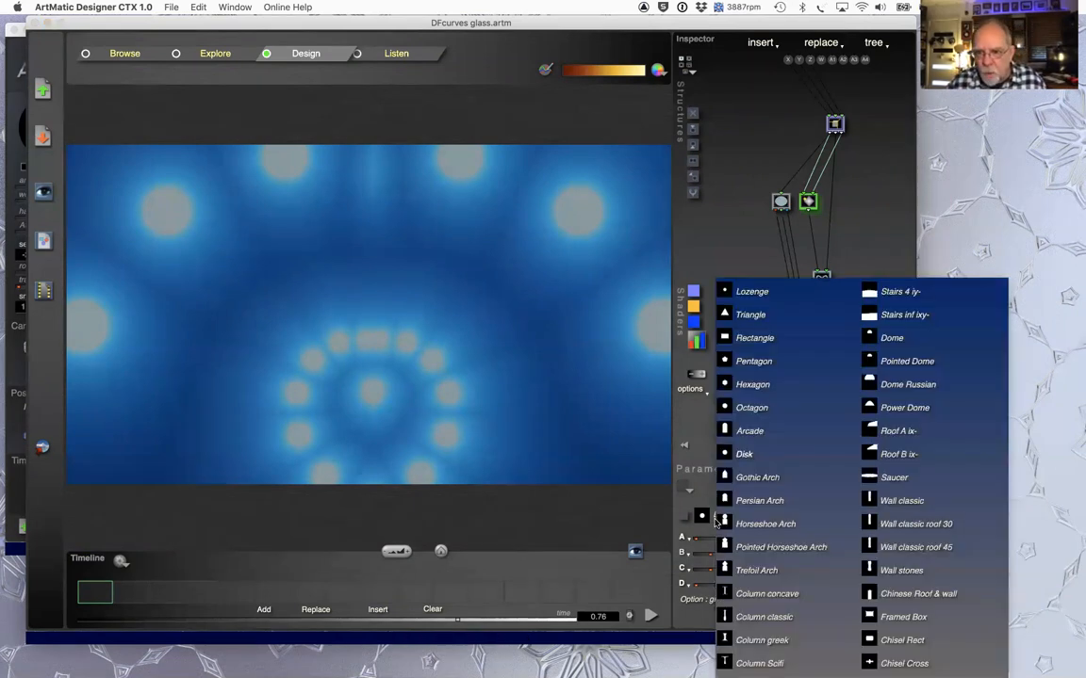
click(779, 507)
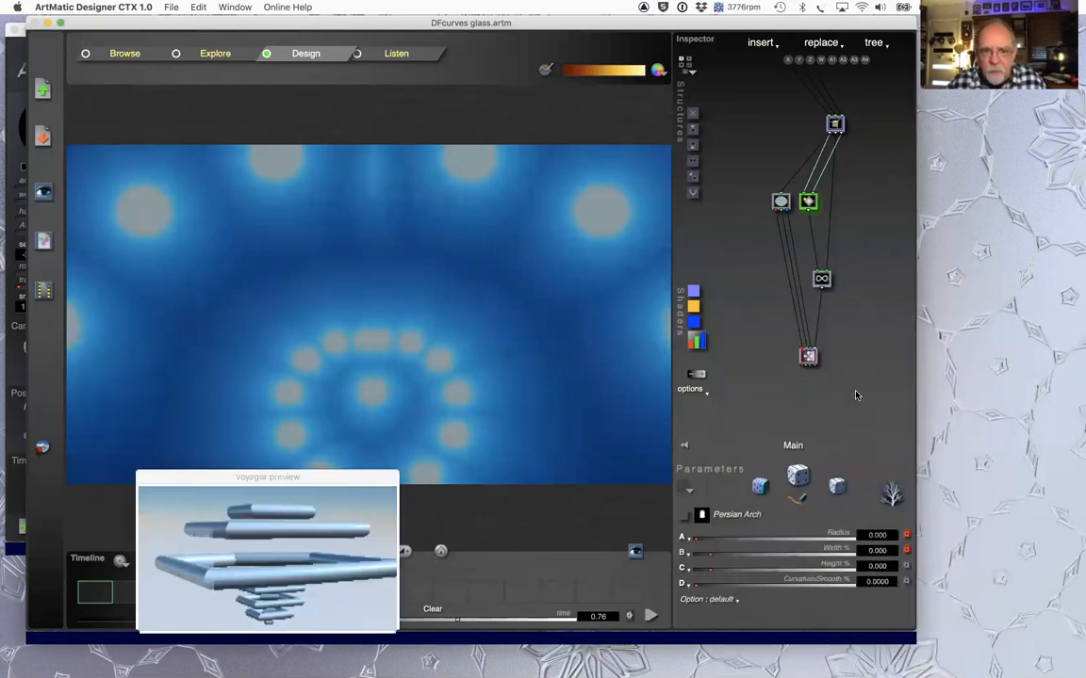
Step: Change the DF Curves component's shape to Exp profile
click(822, 279)
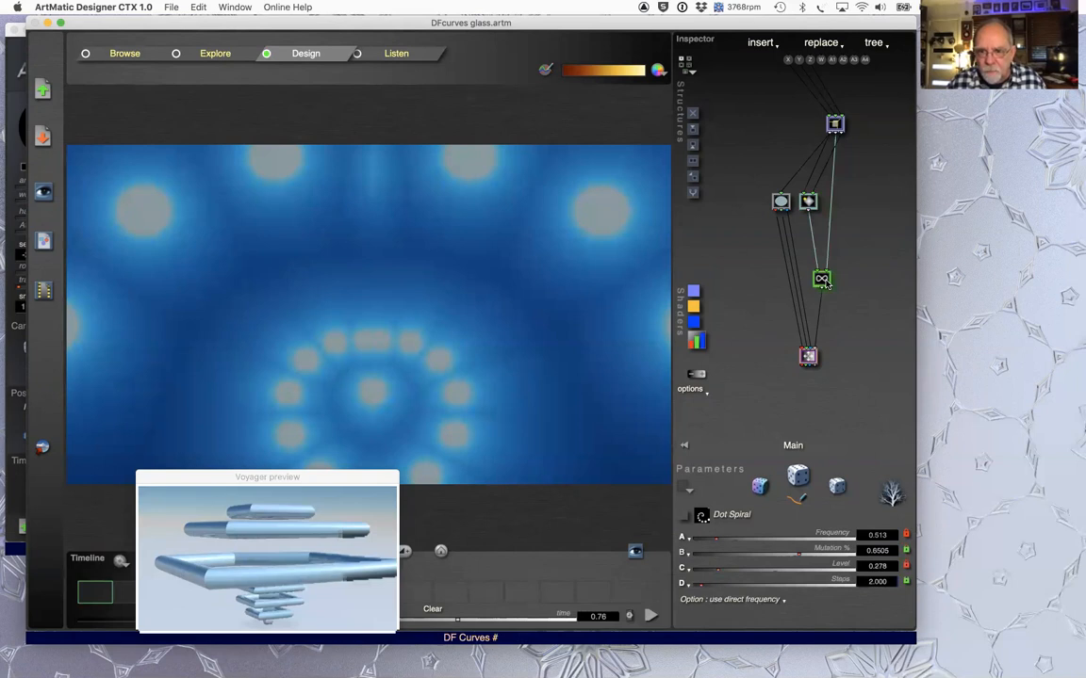
click(825, 282)
click(843, 229)
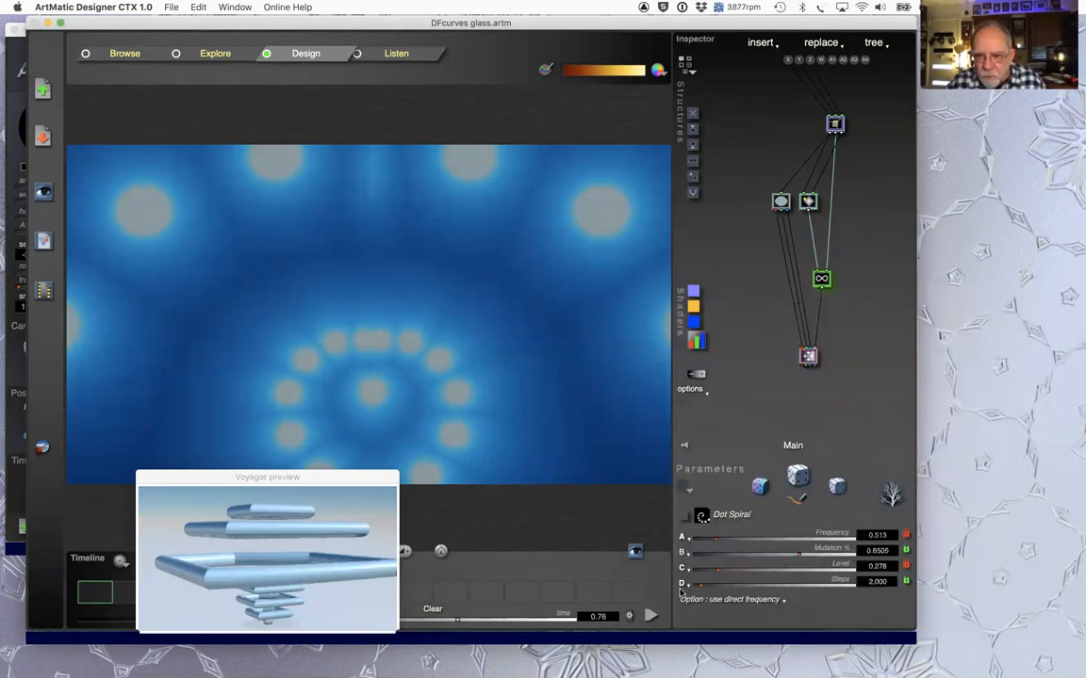
click(702, 515)
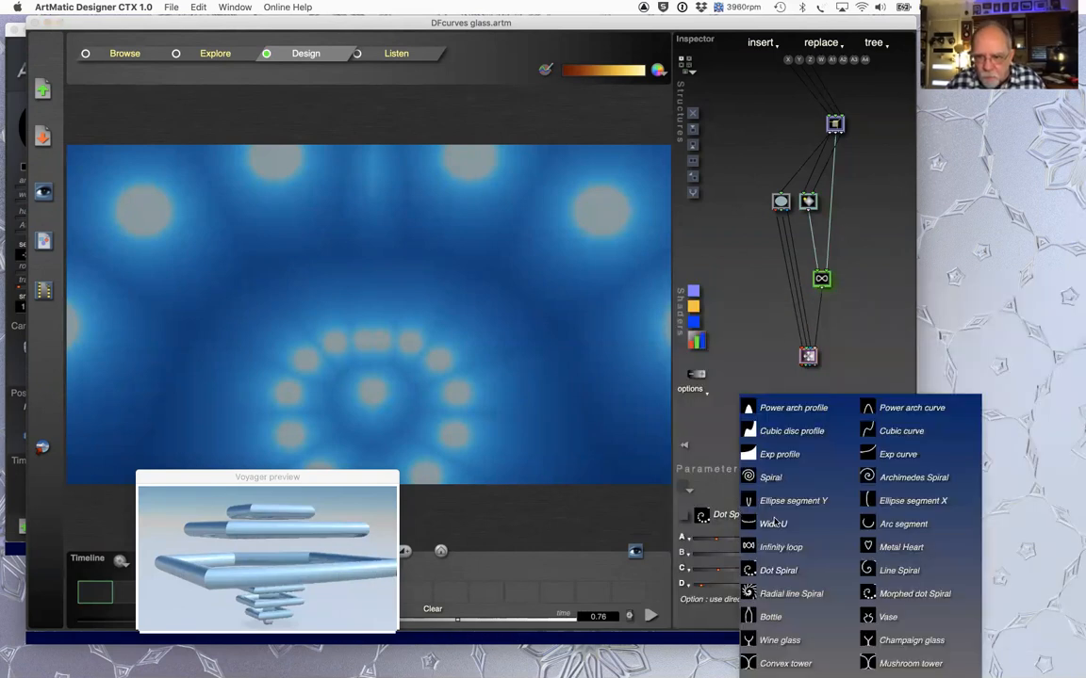
click(778, 455)
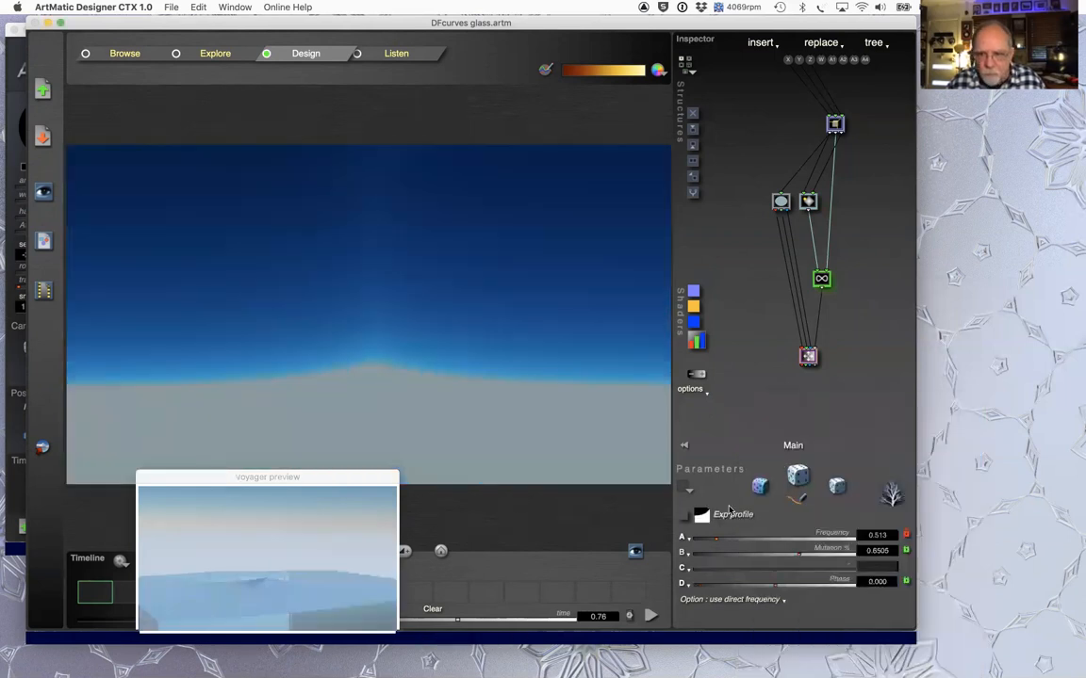
Step: Try the Power arch profile and Arc segment shapes on the DF Curves component
click(701, 515)
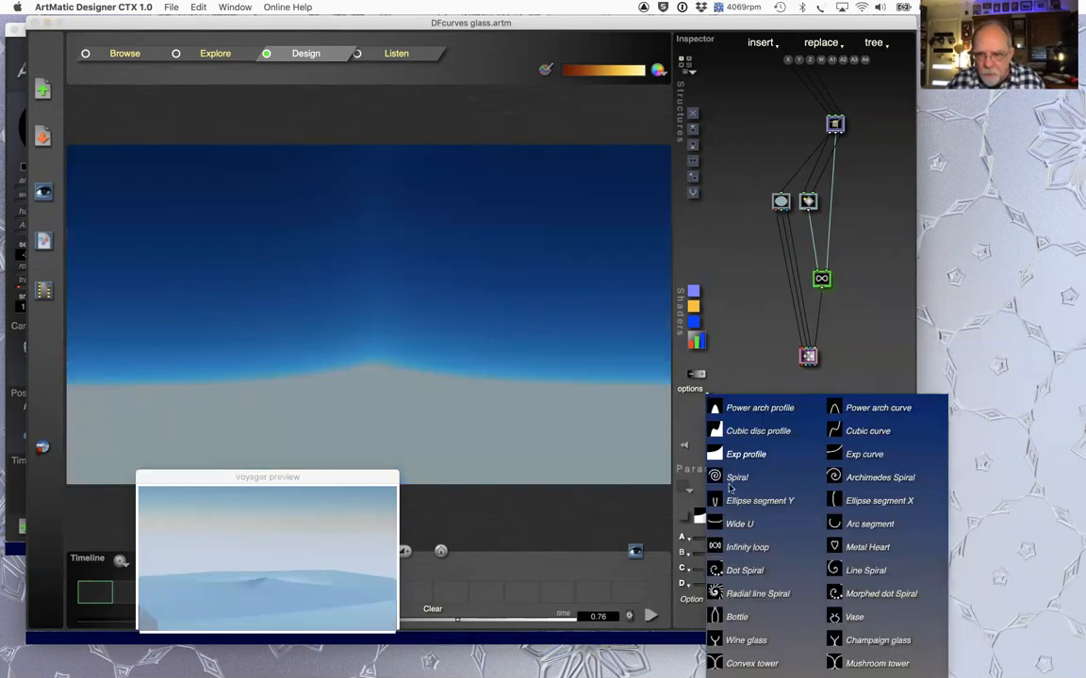
click(765, 409)
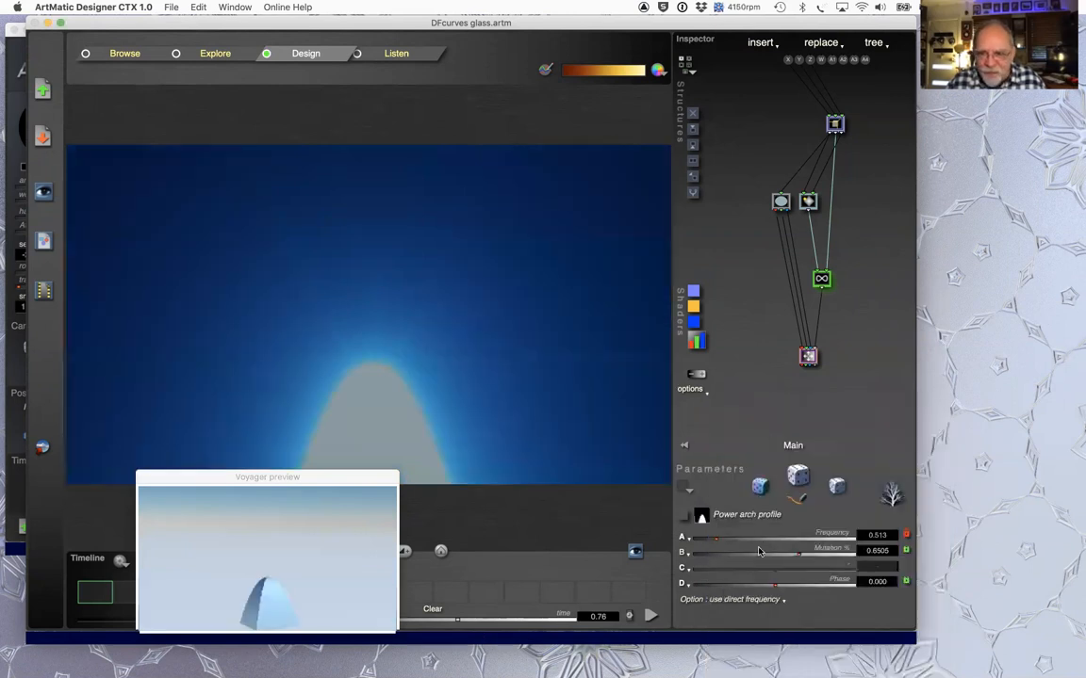
click(701, 516)
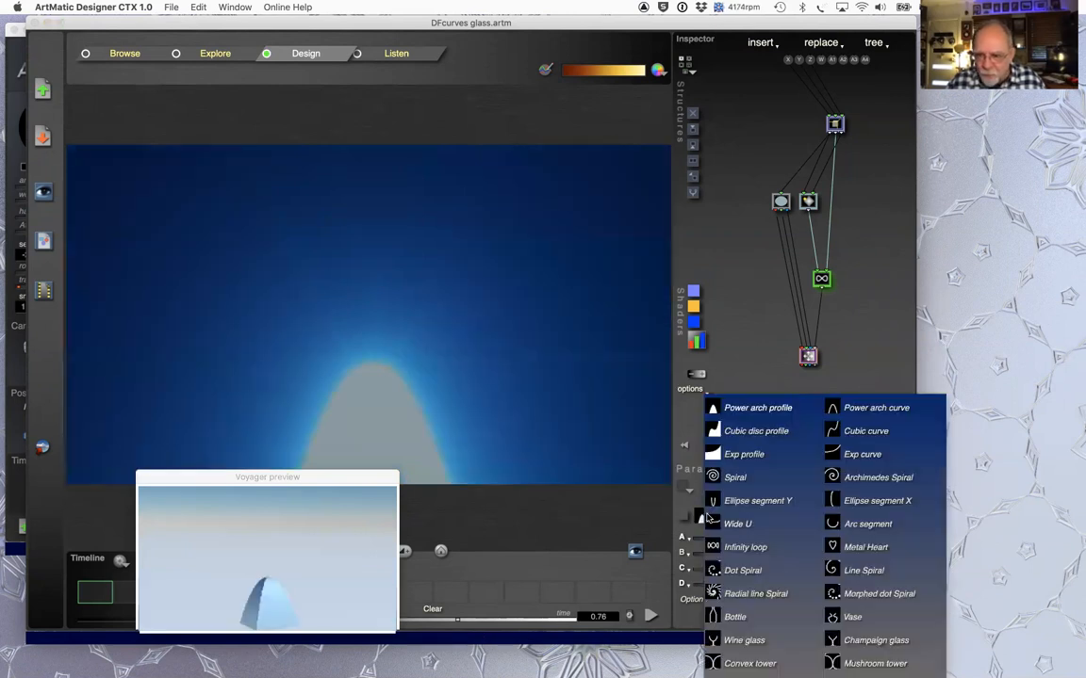
click(867, 524)
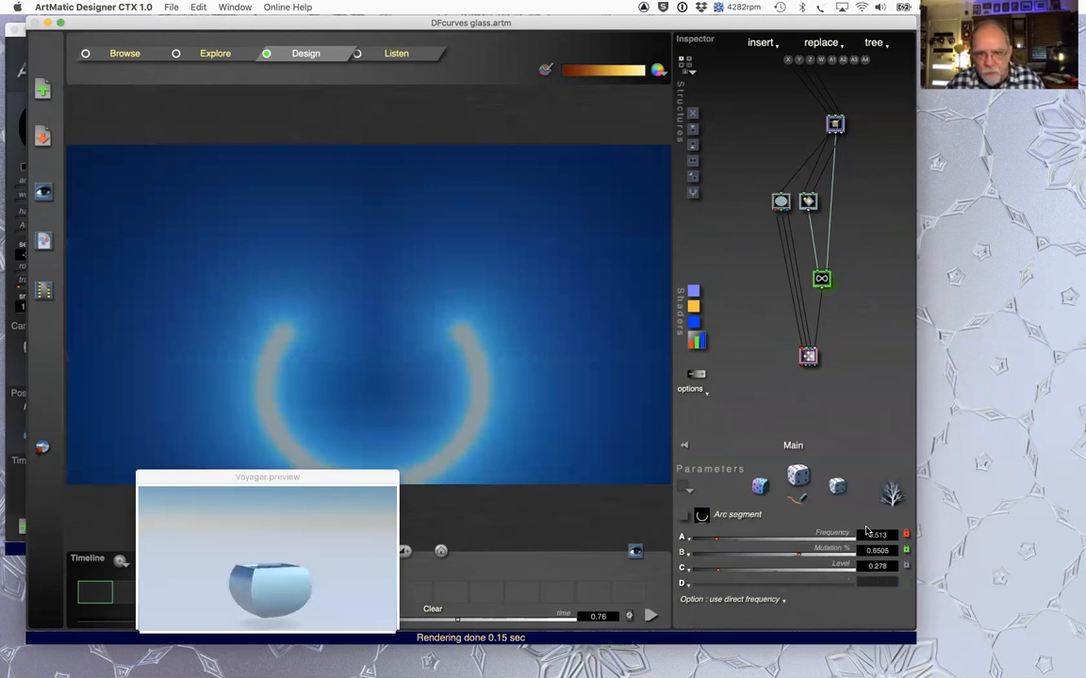
Step: Change the shape of the component feeding DF Curves to Column concave
click(808, 202)
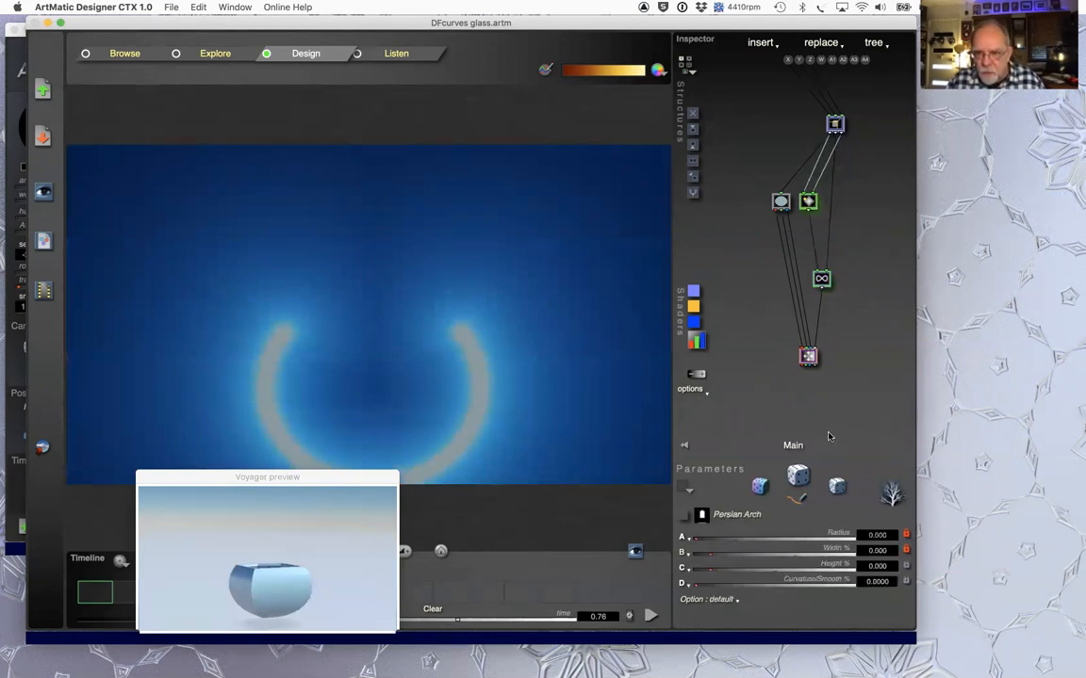
click(737, 517)
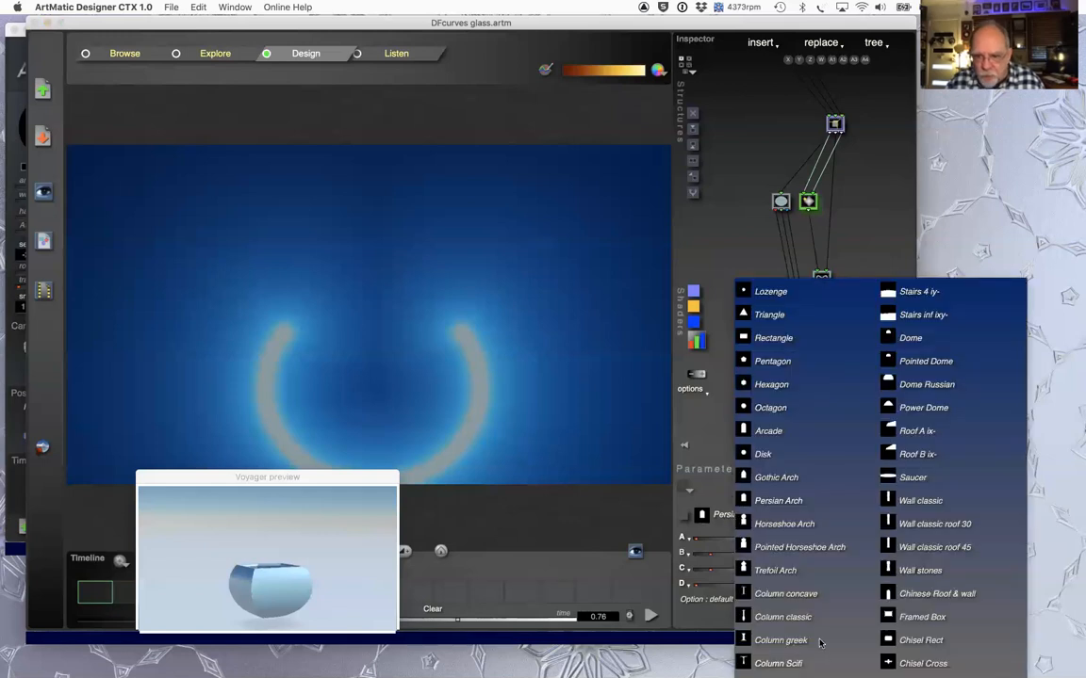
click(785, 594)
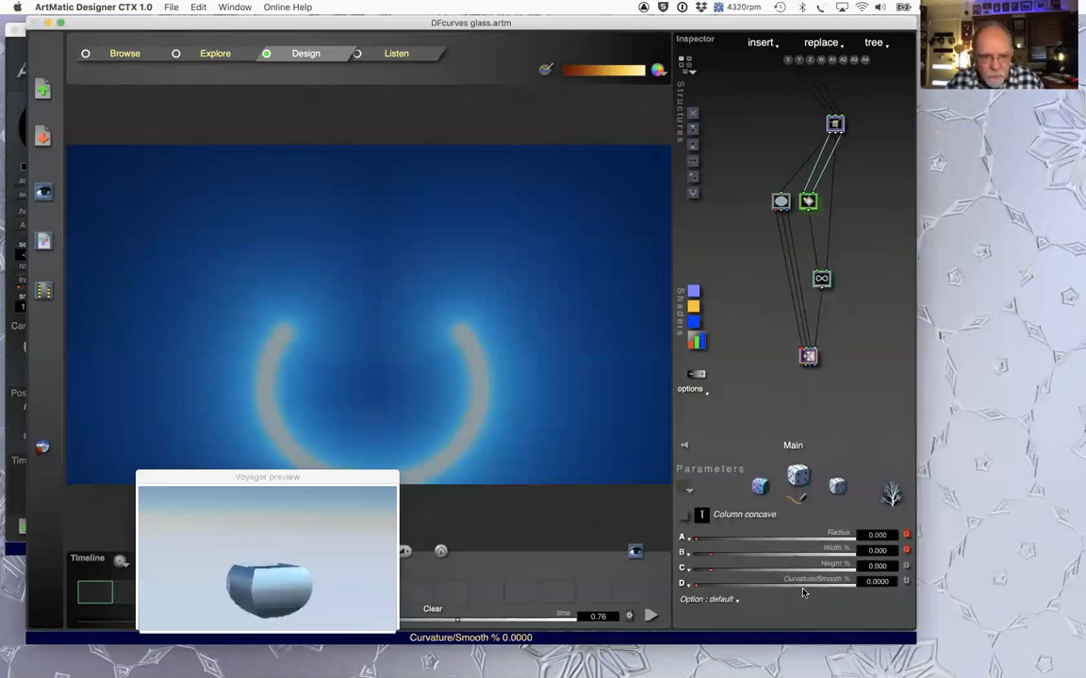
Step: Try Dot Spiral on the DF Curves component again, and follow it with the Radial line Spiral shape
click(822, 279)
click(701, 514)
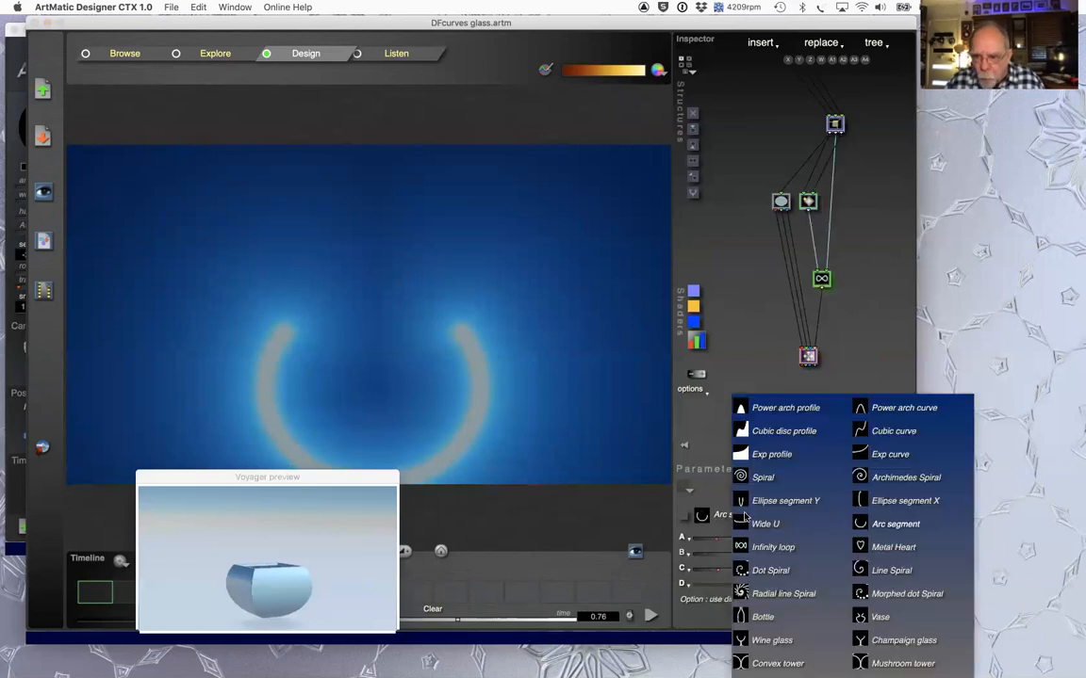
click(902, 532)
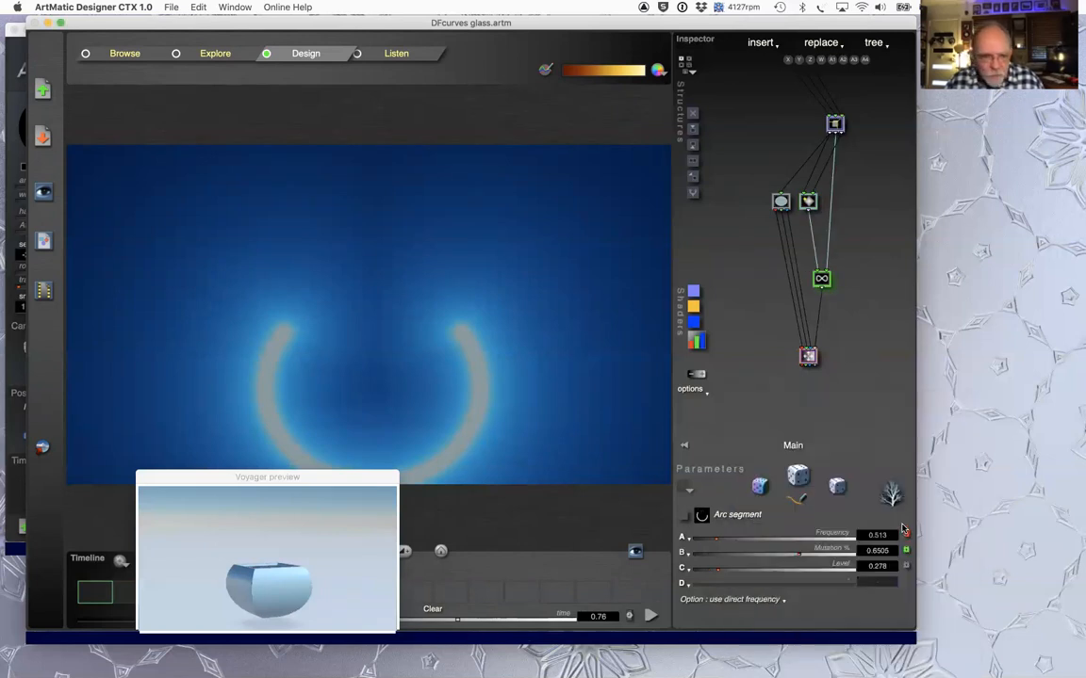
click(702, 514)
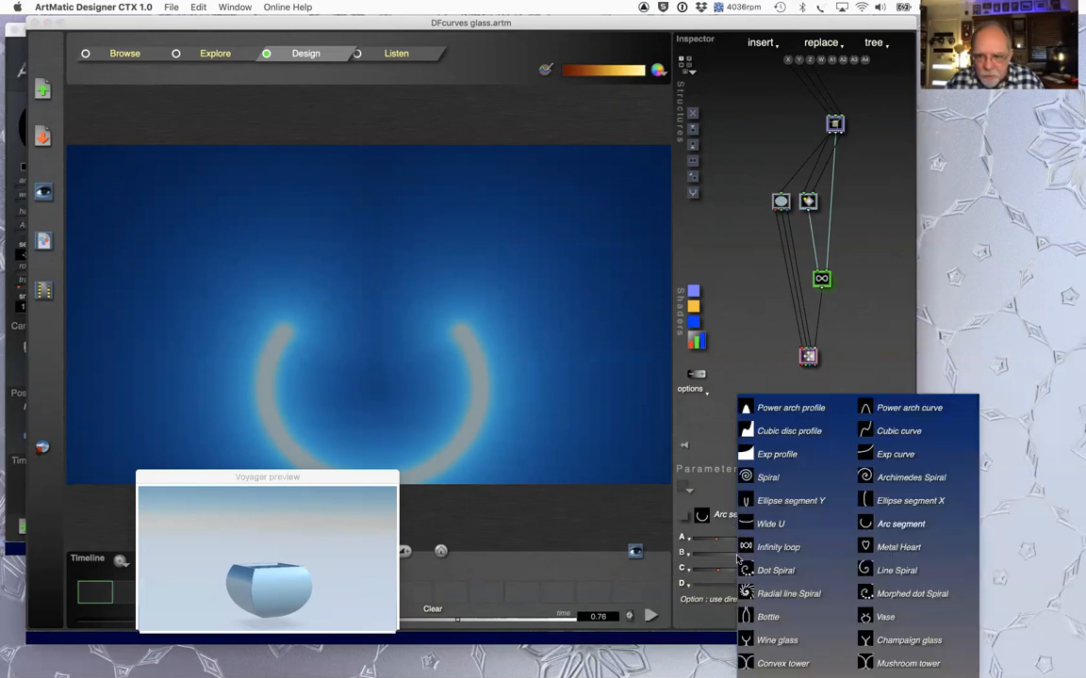
click(760, 571)
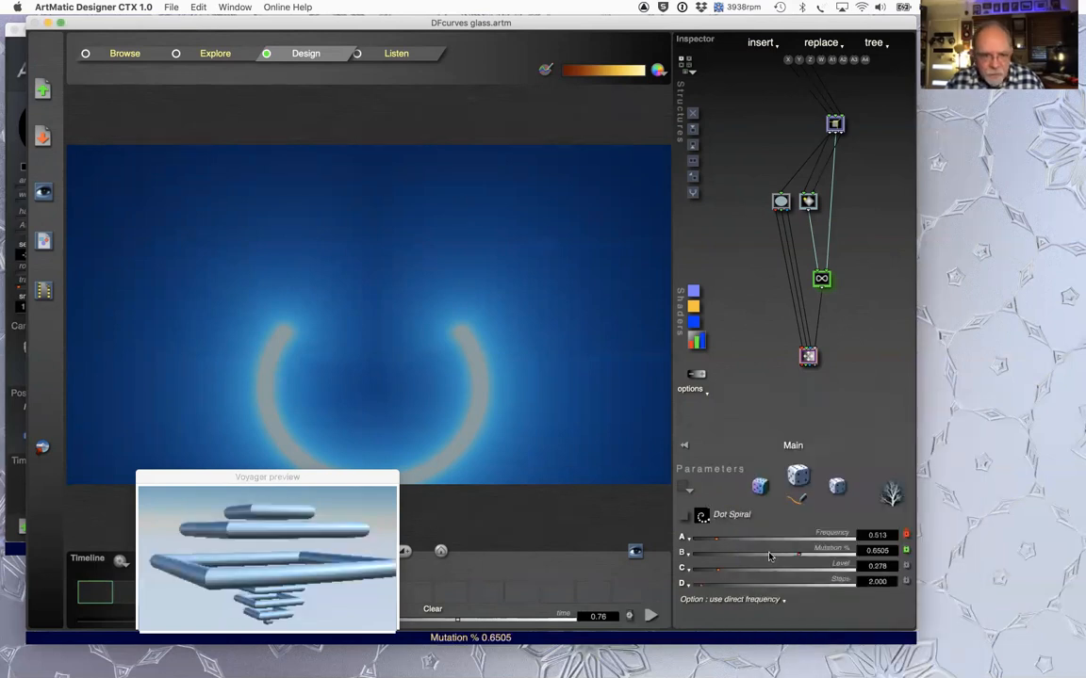
click(739, 517)
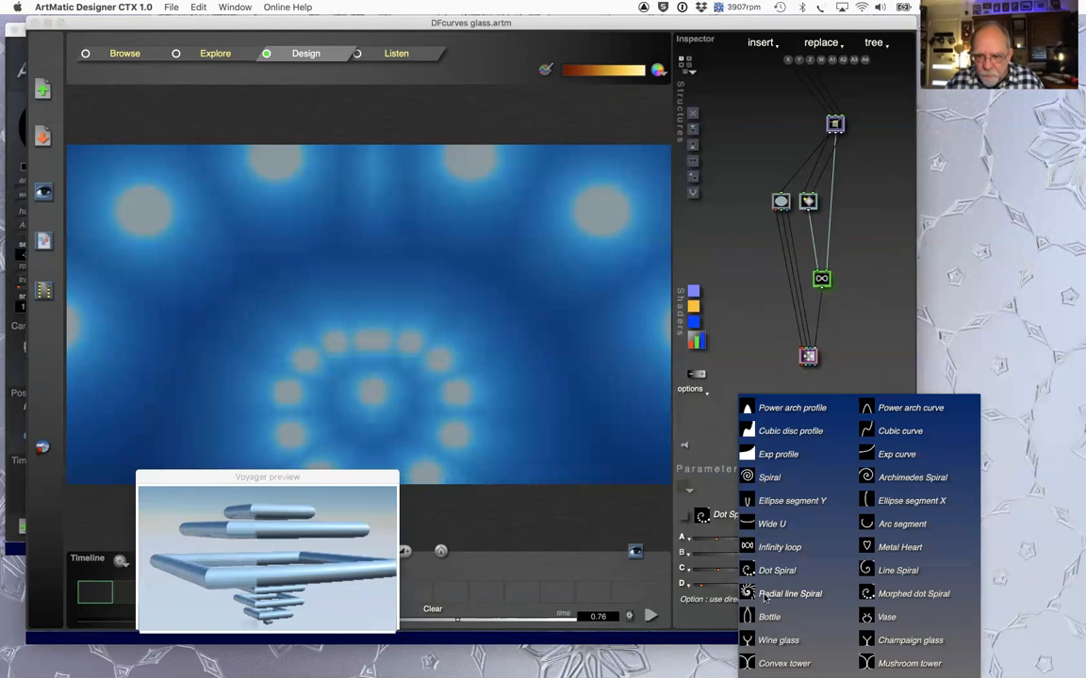
click(763, 592)
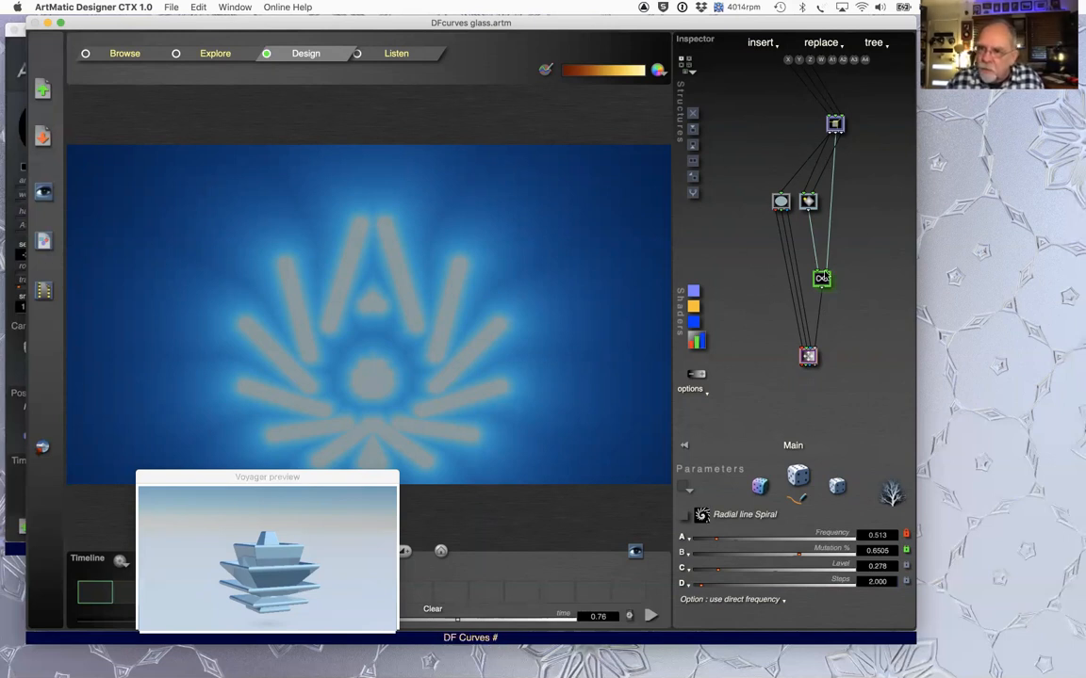
Step: Change the shape of the component feeding DF Curves to Wall classic roof 45
click(808, 200)
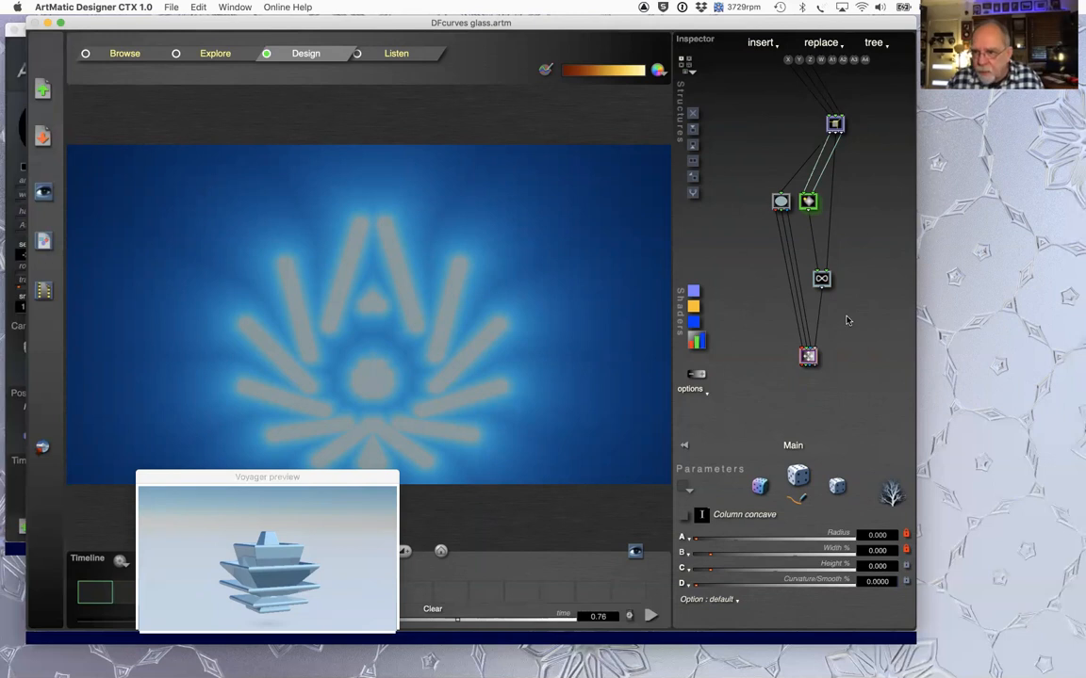
click(821, 278)
click(811, 205)
click(821, 279)
click(812, 206)
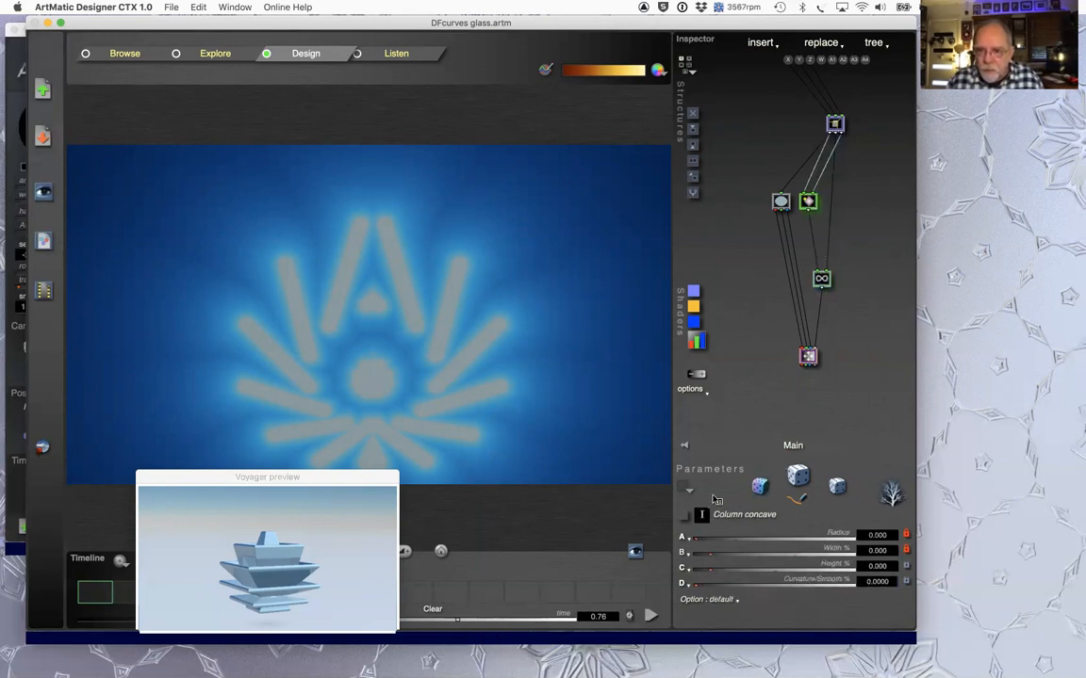
click(702, 515)
click(893, 554)
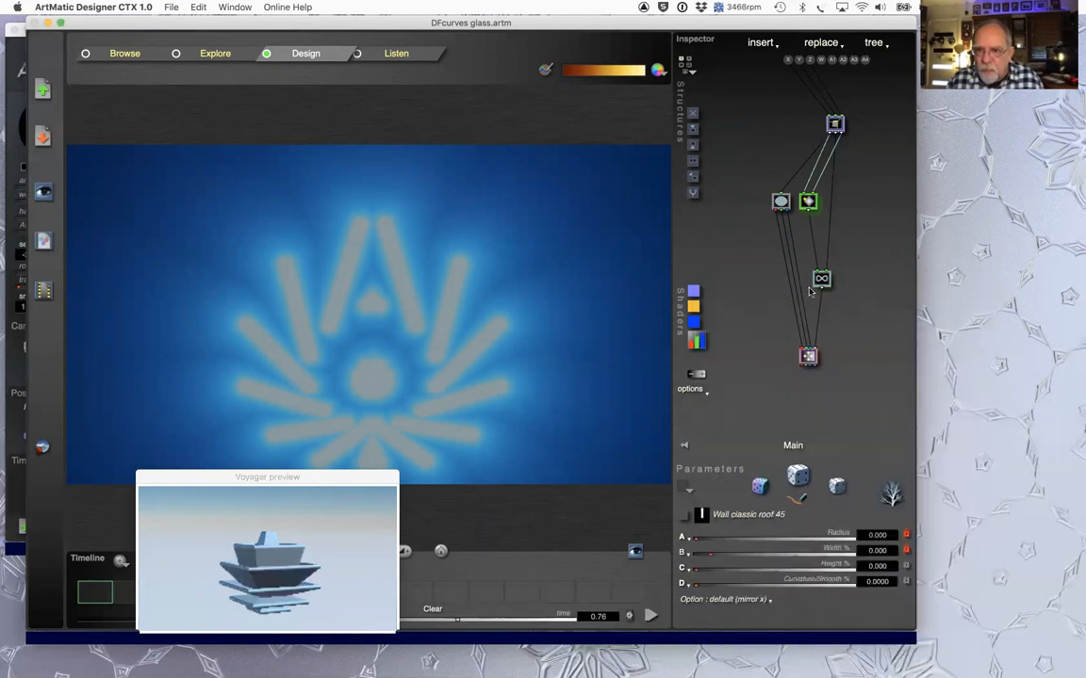
Step: Change the DF Curves component's shape to Exp curve and set its Level to 0.445 and Phase to -3.848
click(821, 279)
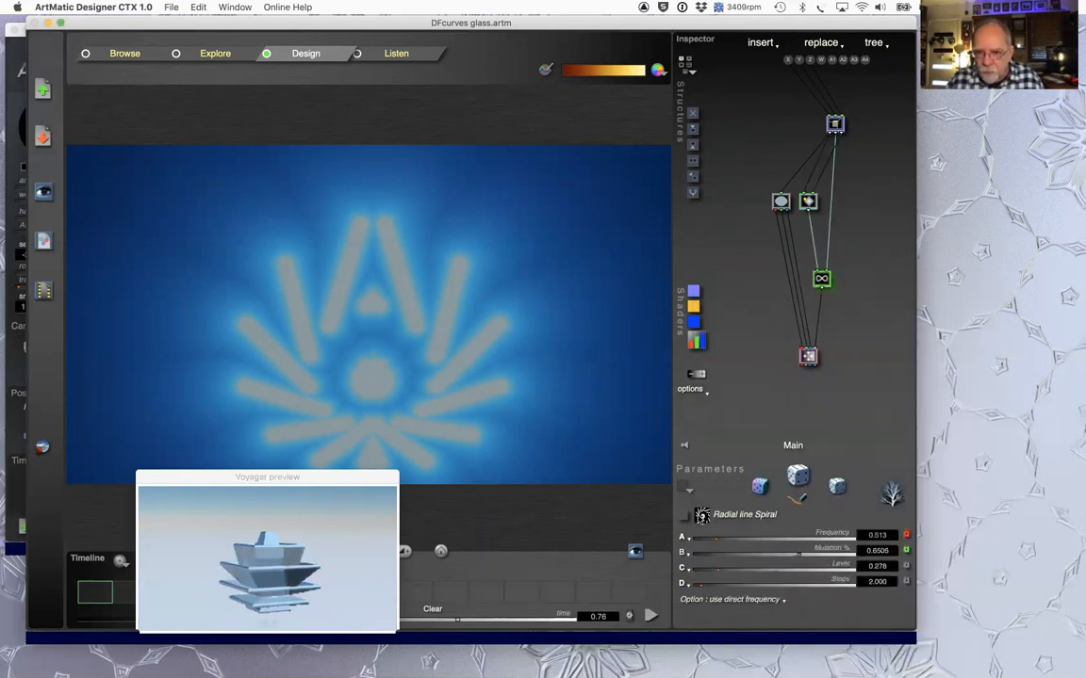
click(701, 514)
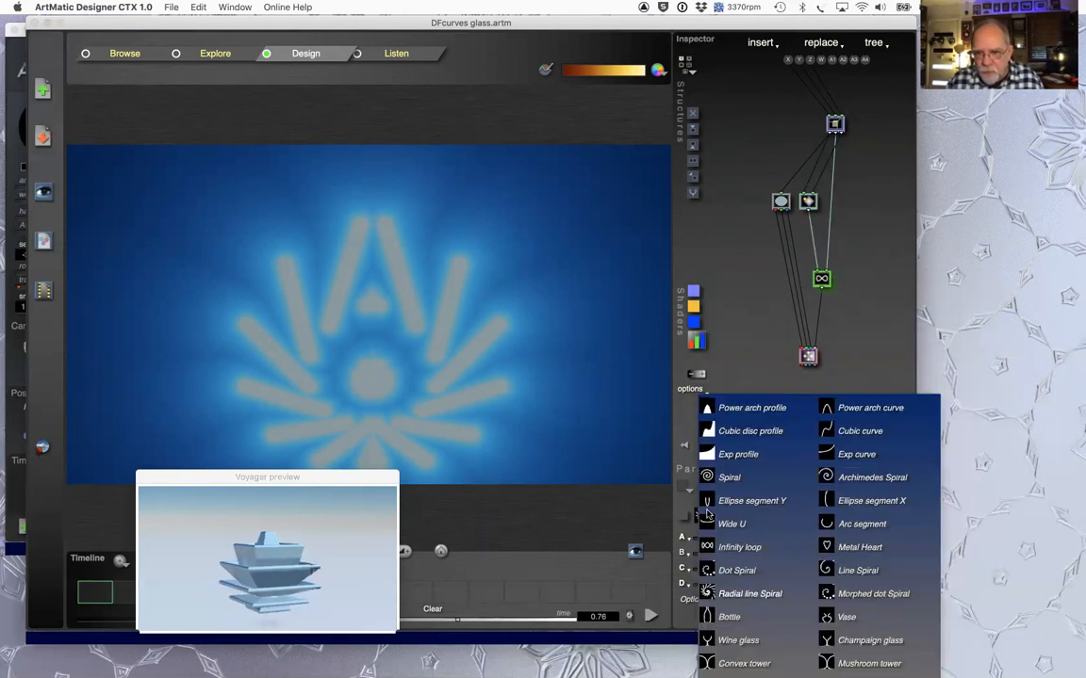
click(855, 454)
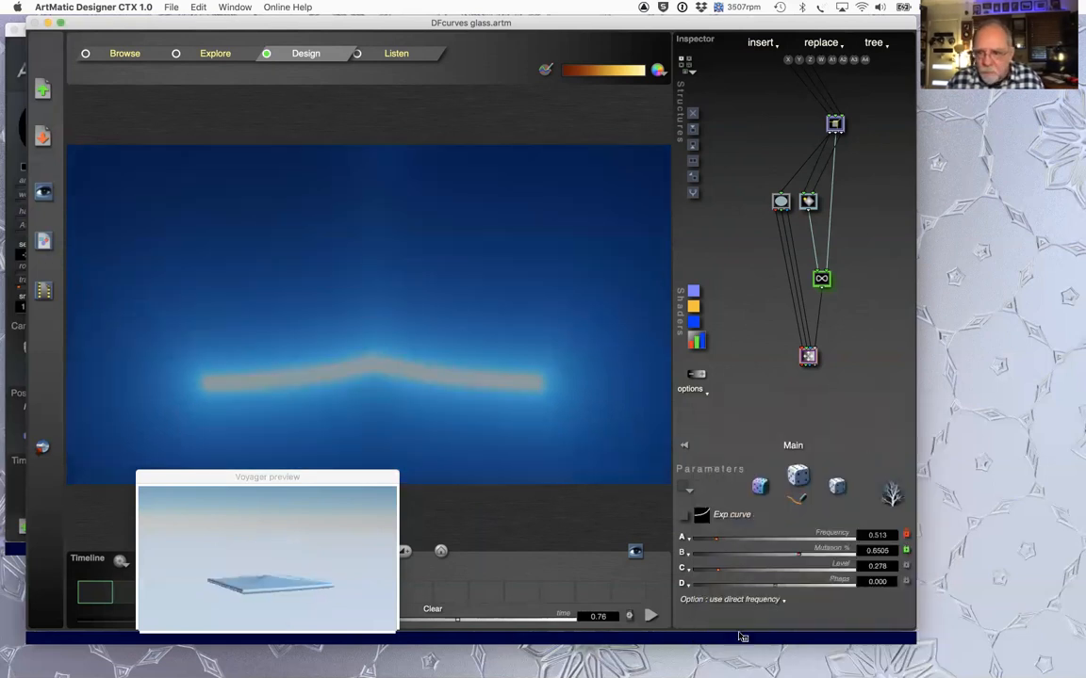
click(730, 569)
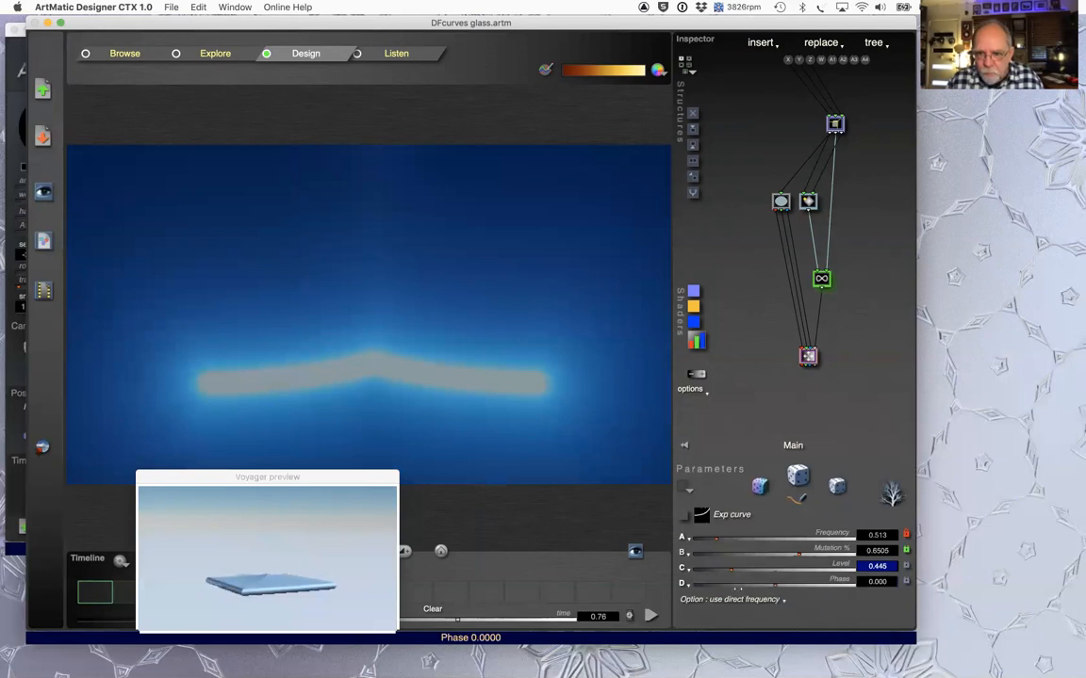
click(763, 583)
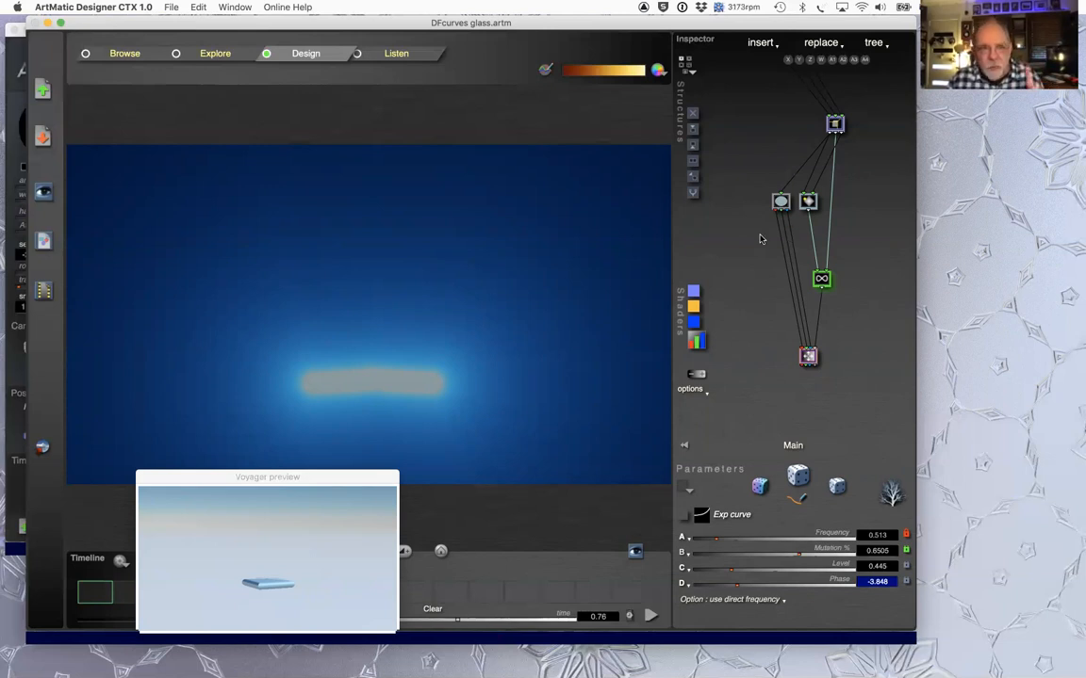
click(173, 7)
click(188, 79)
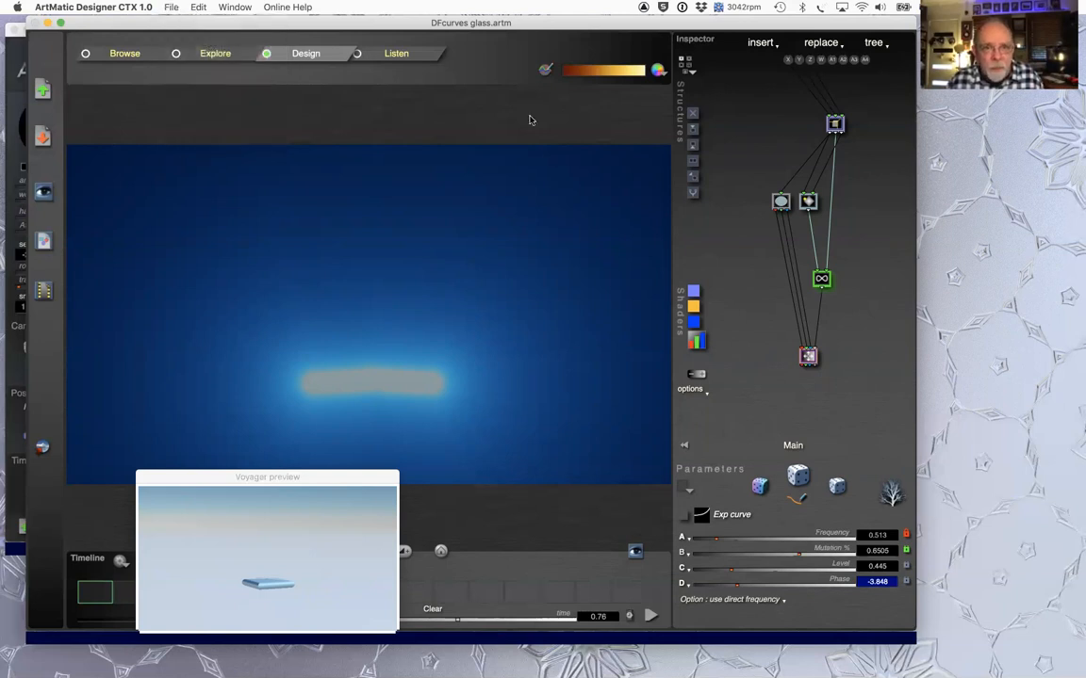
key(super+Tab)
key(super+Tab)
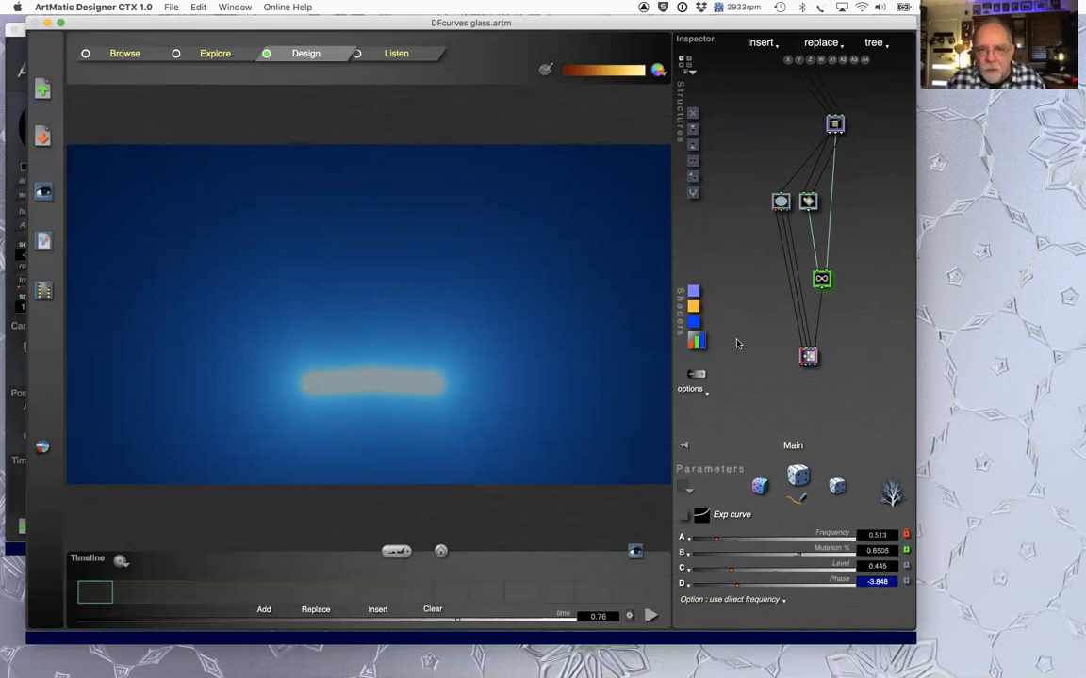
Step: Change the DF Curves component's shape to Wine glass and check the resulting goblet in ArtMatic Voyager
click(821, 279)
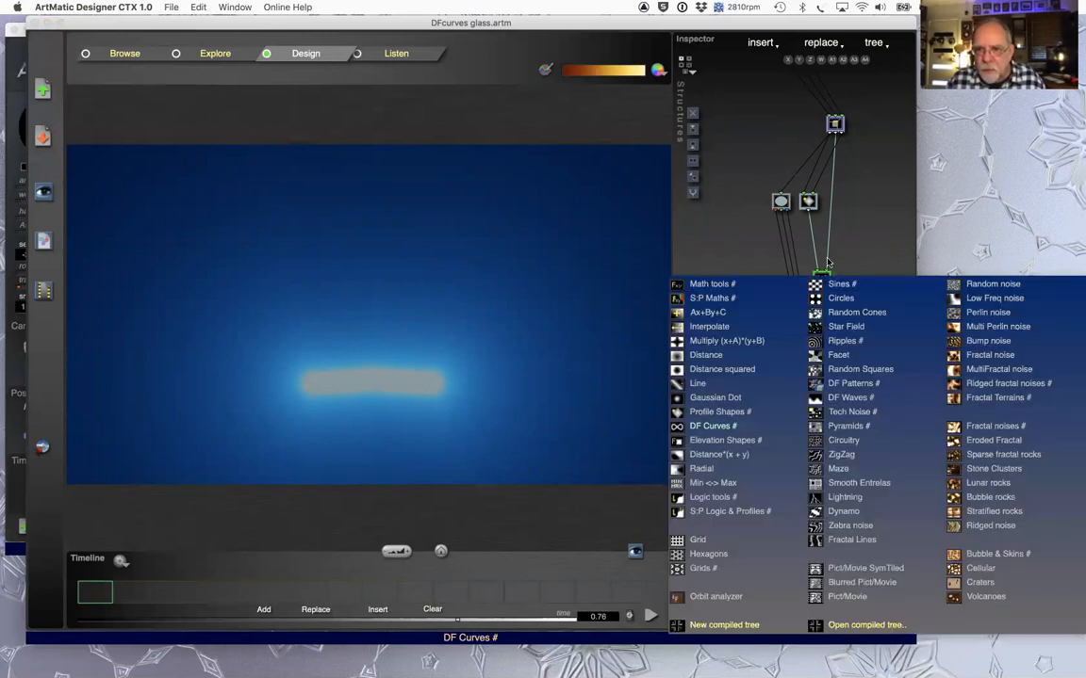
click(866, 177)
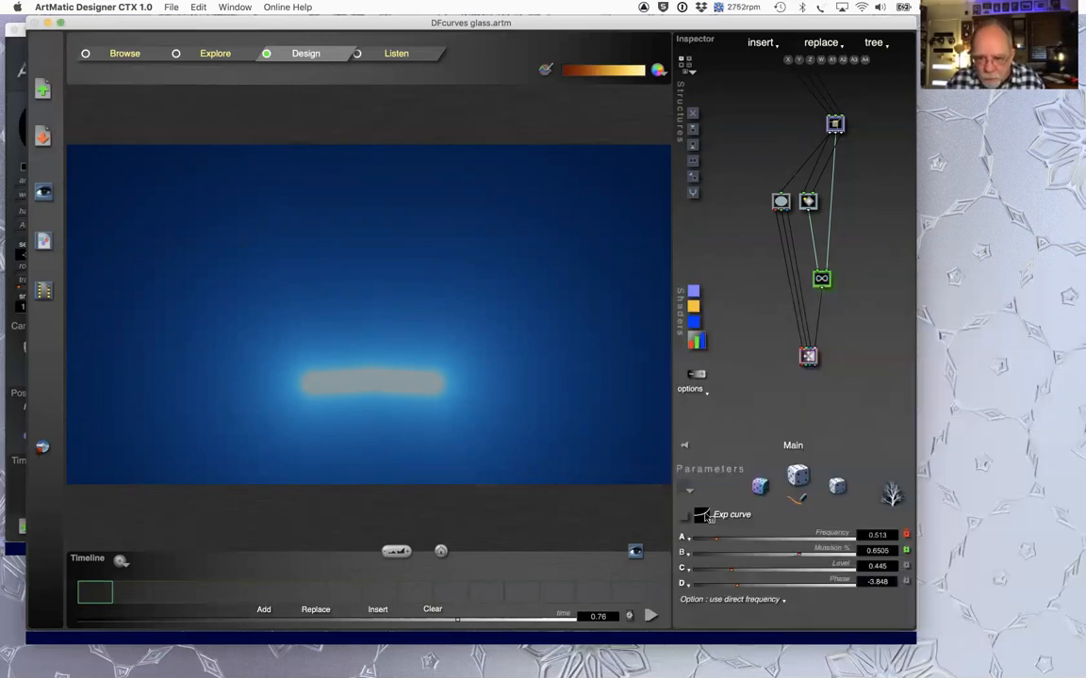
click(706, 514)
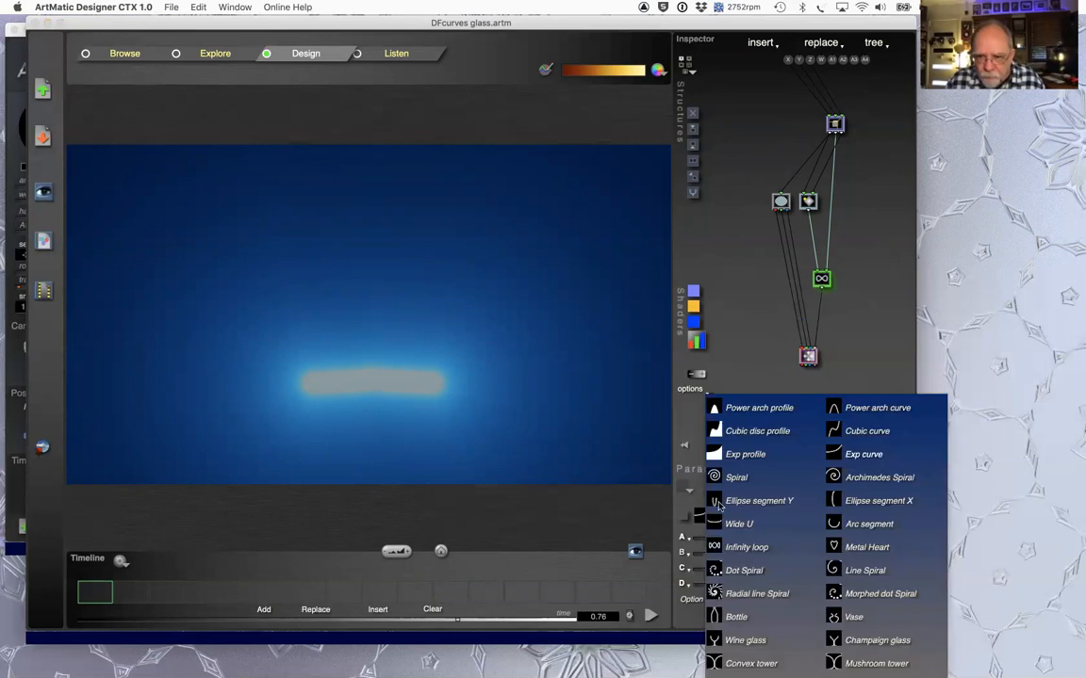
click(744, 639)
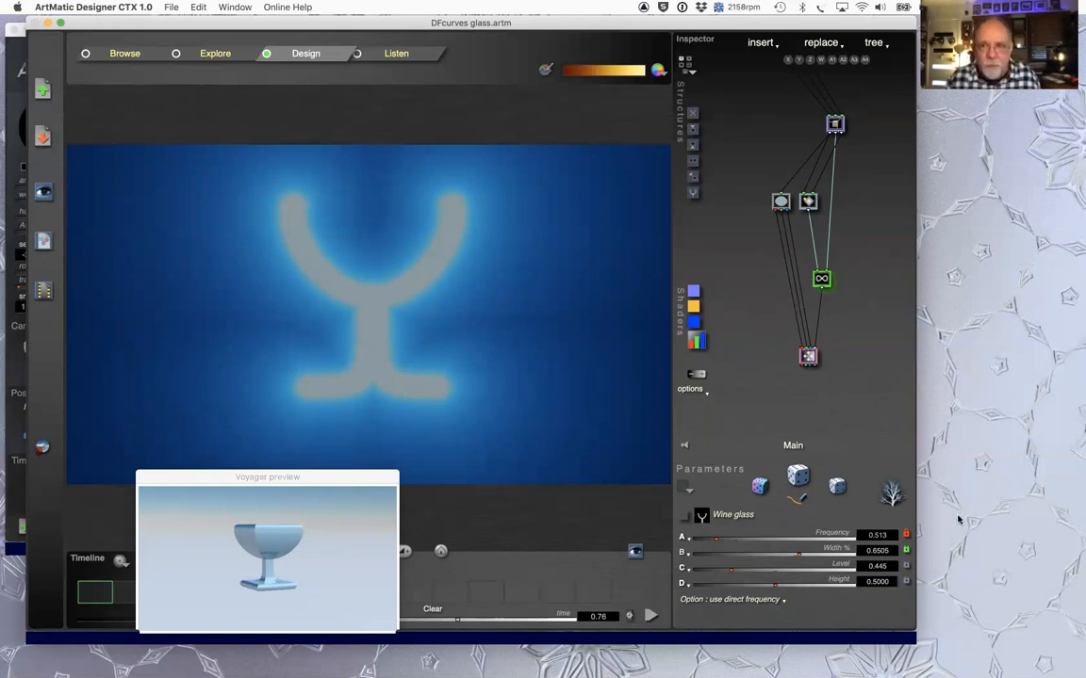
key(super+Tab)
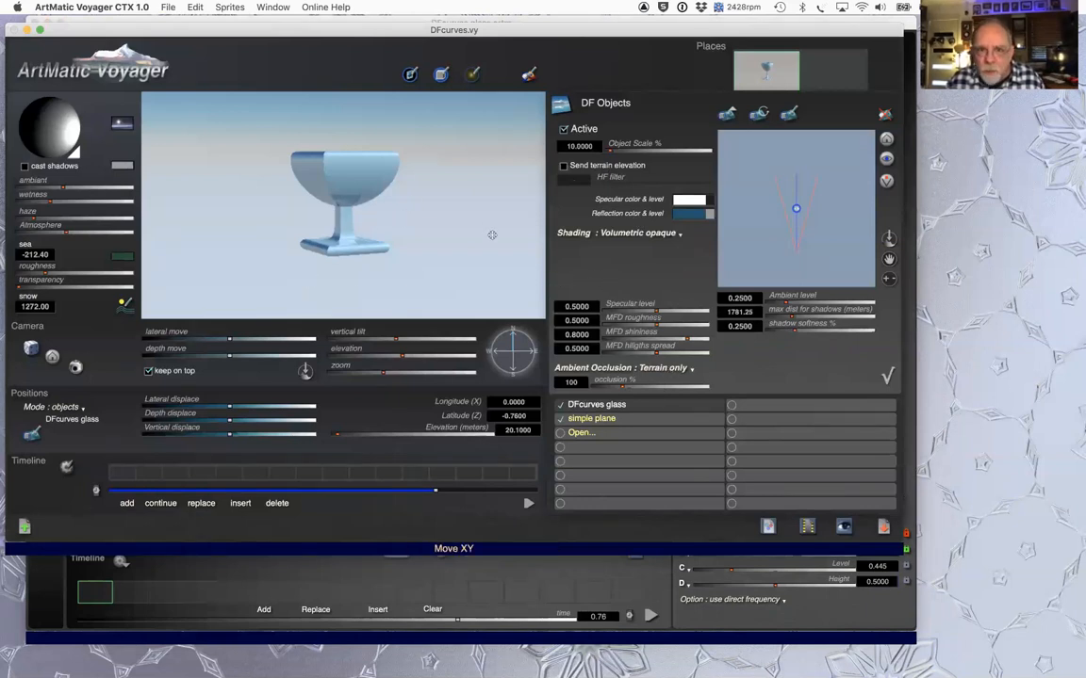
key(super+Tab)
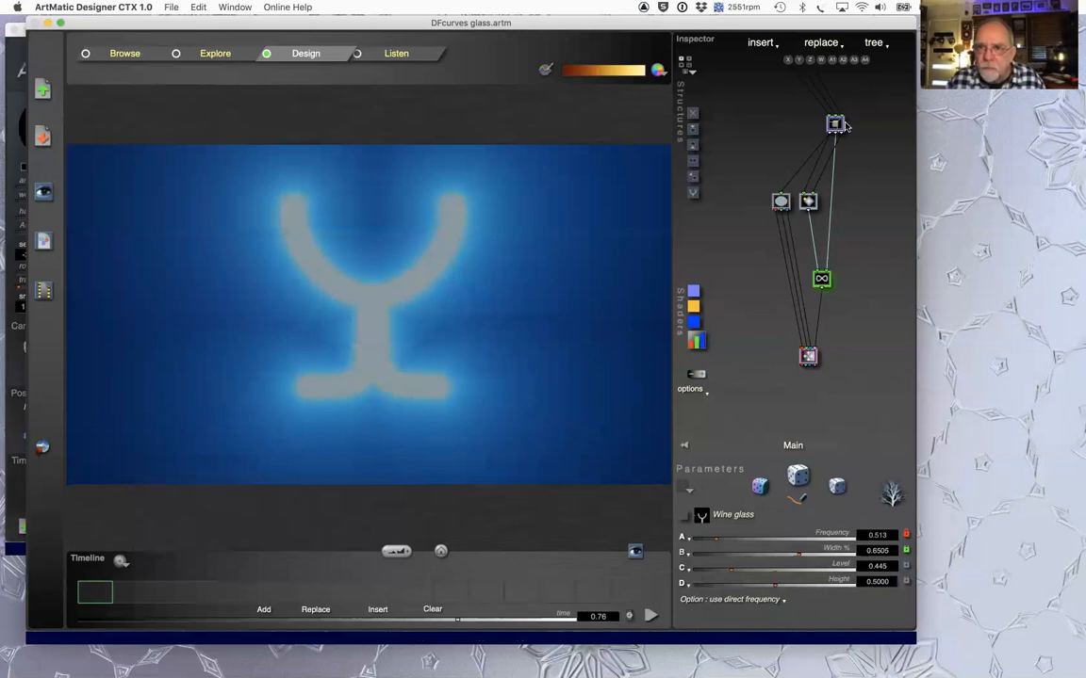
Step: Change the Color constant component feeding the wine glass to a light orange
click(778, 201)
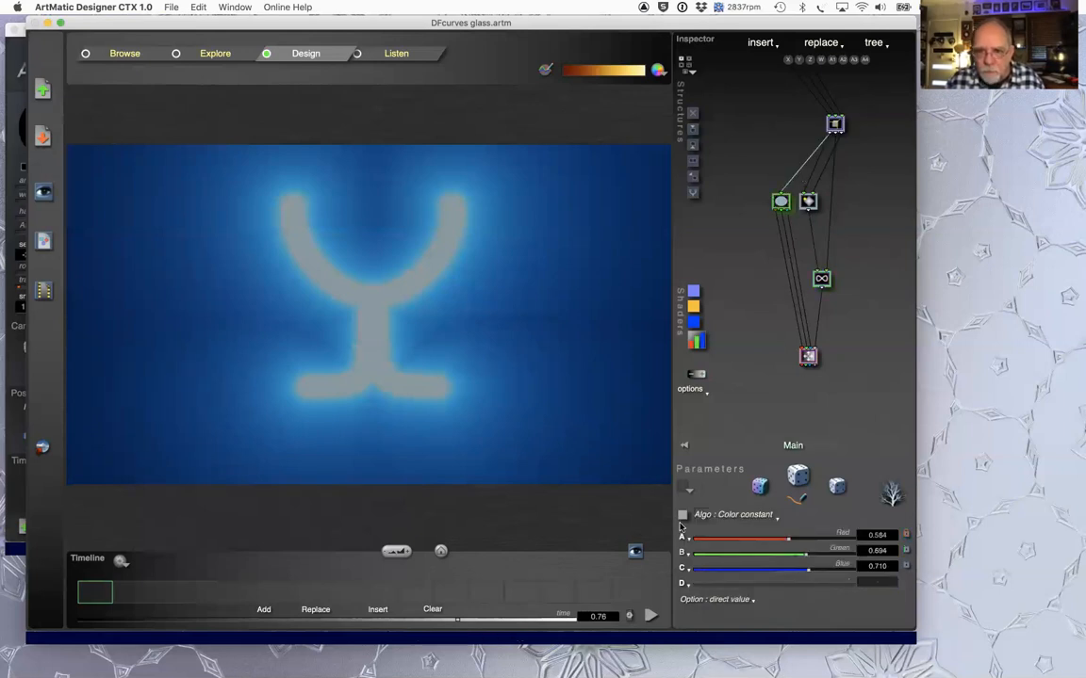
drag(684, 516, 778, 463)
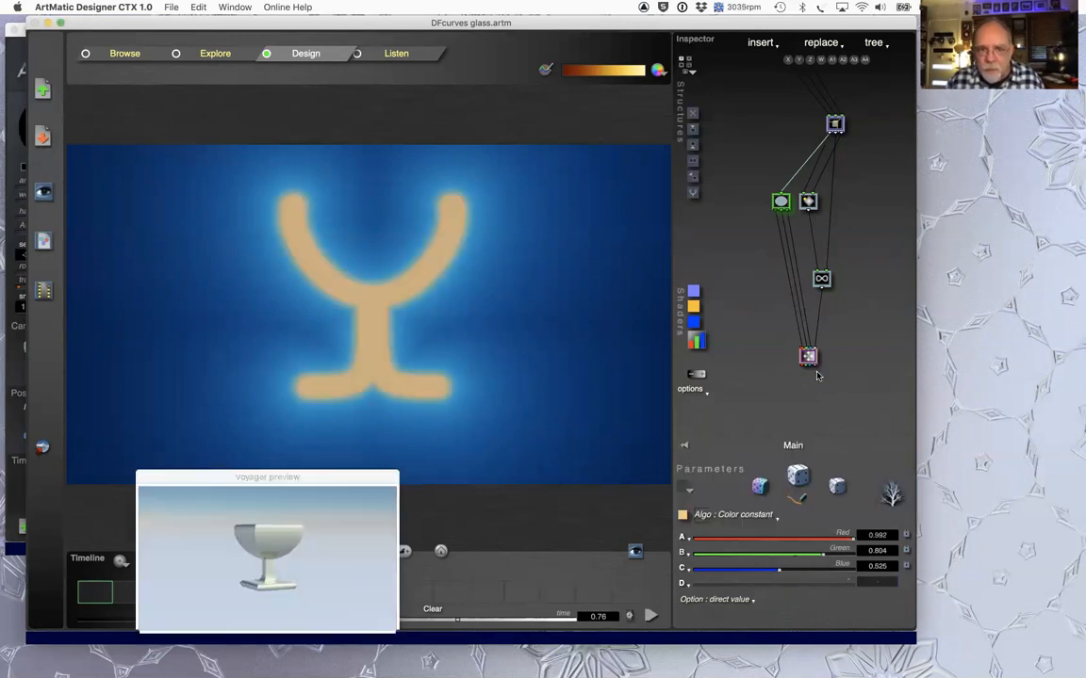
Step: Switch to ArtMatic Voyager and lower the DFcurves glass object's reflection level to its minimum
key(super+Tab)
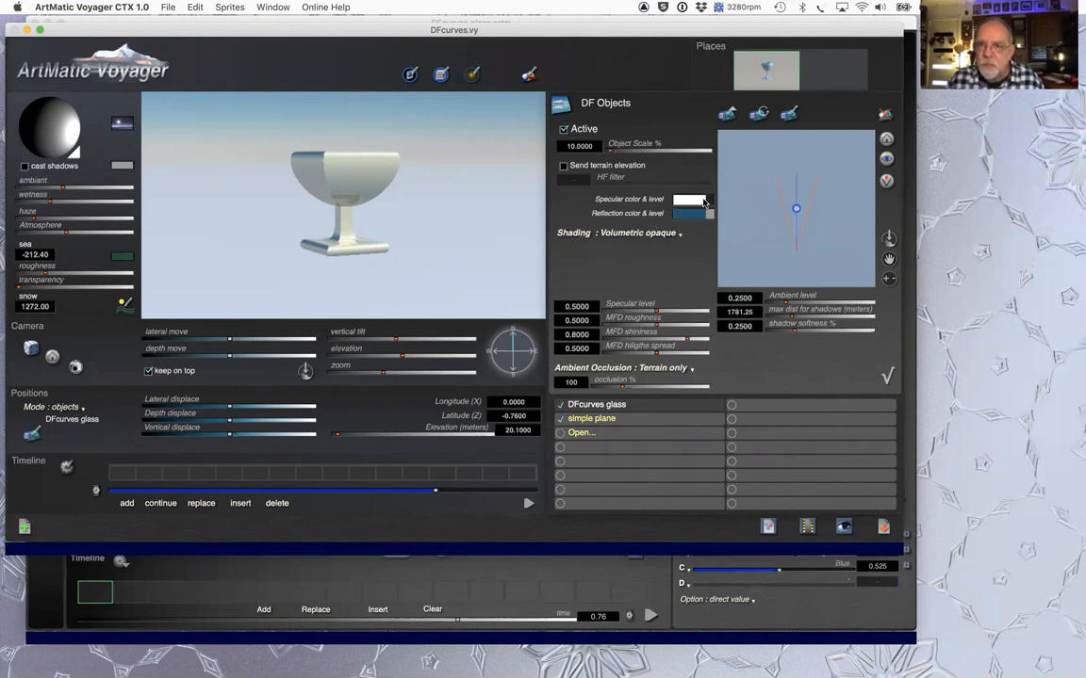
click(668, 234)
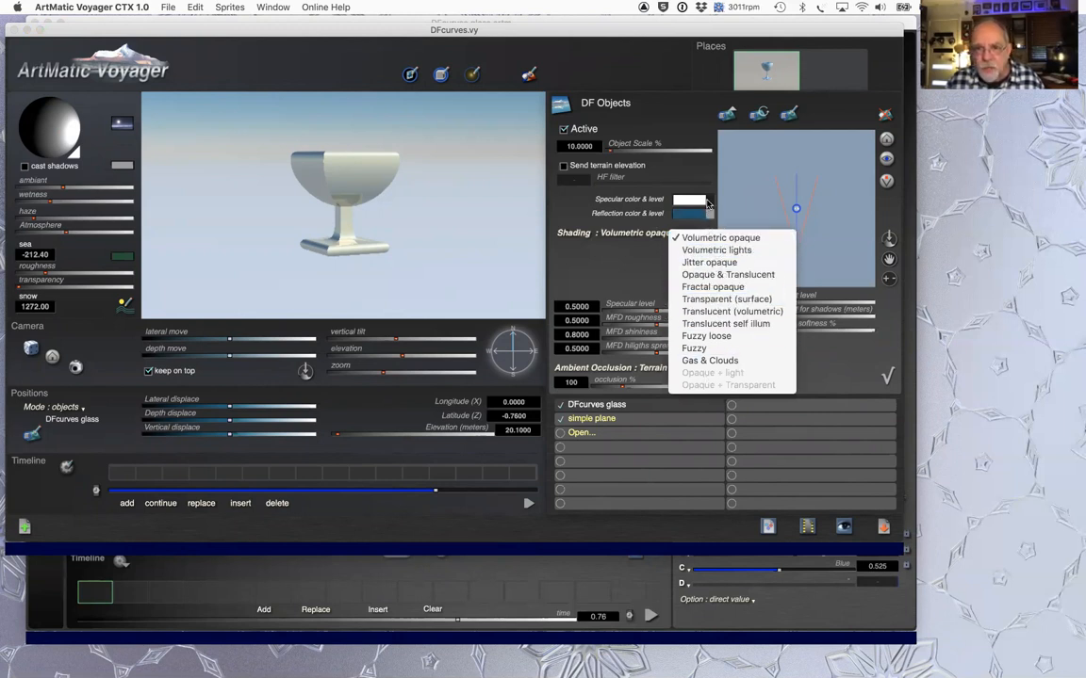
click(713, 165)
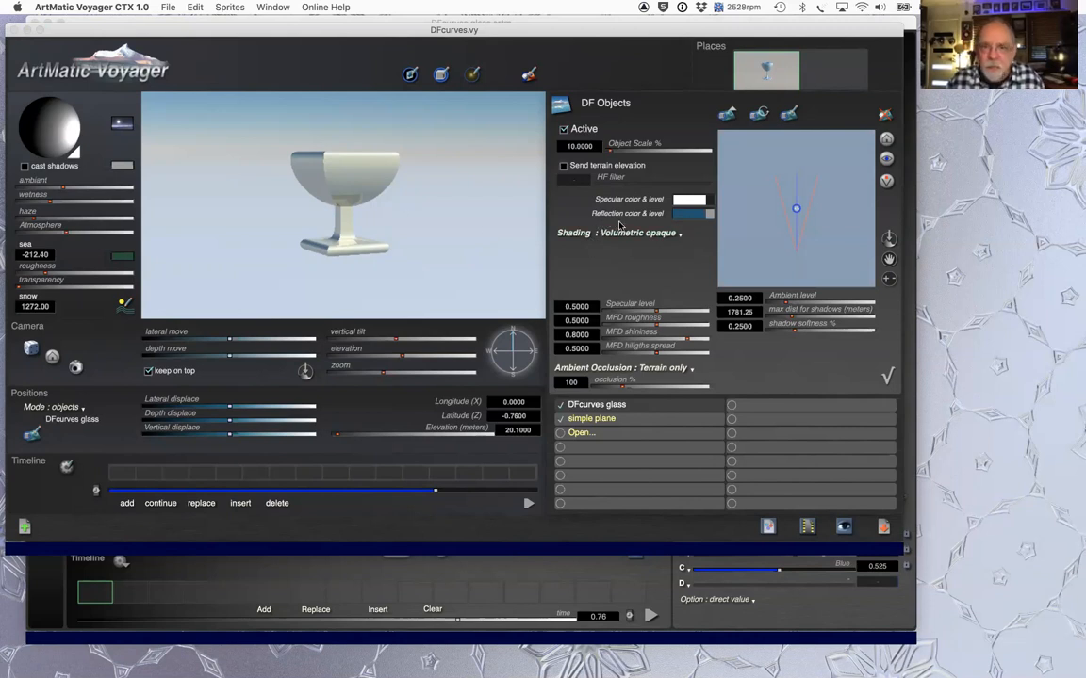
click(710, 215)
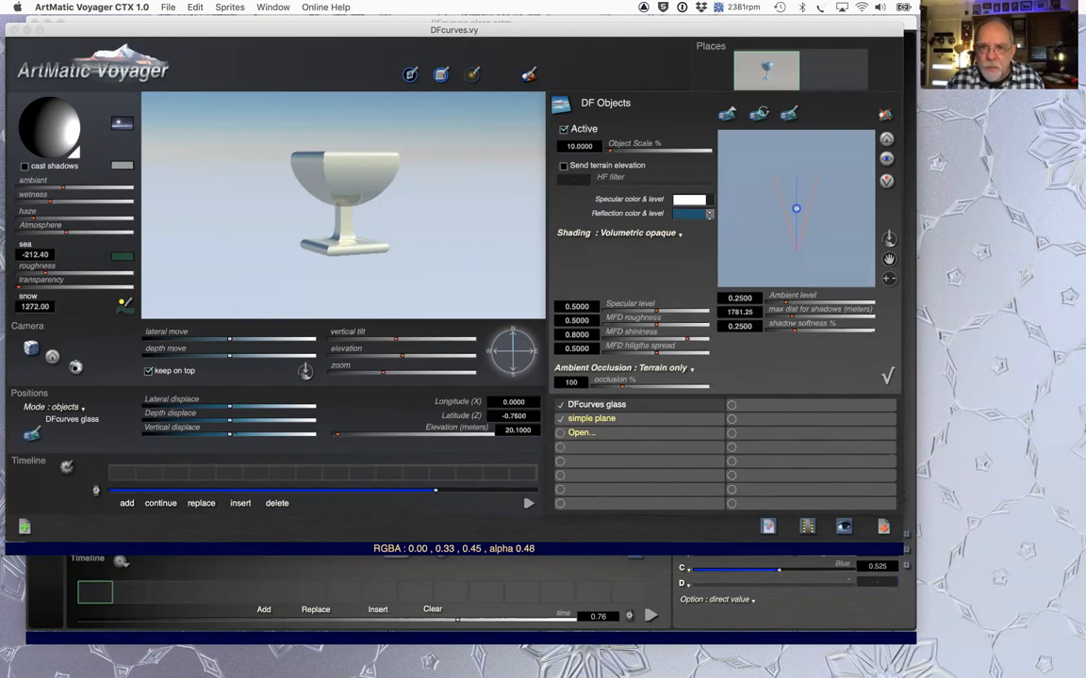
drag(708, 221, 704, 387)
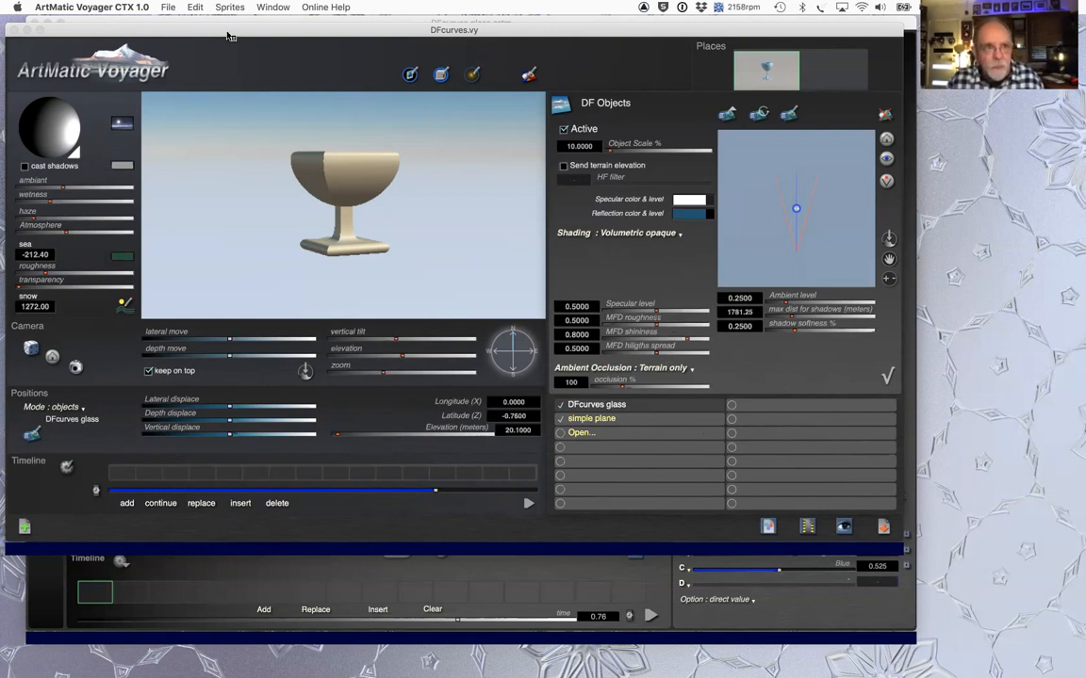
Step: Open the recent scene Profile Sweep.vy and edit its Profile Sweep object in ArtMatic Designer
click(167, 8)
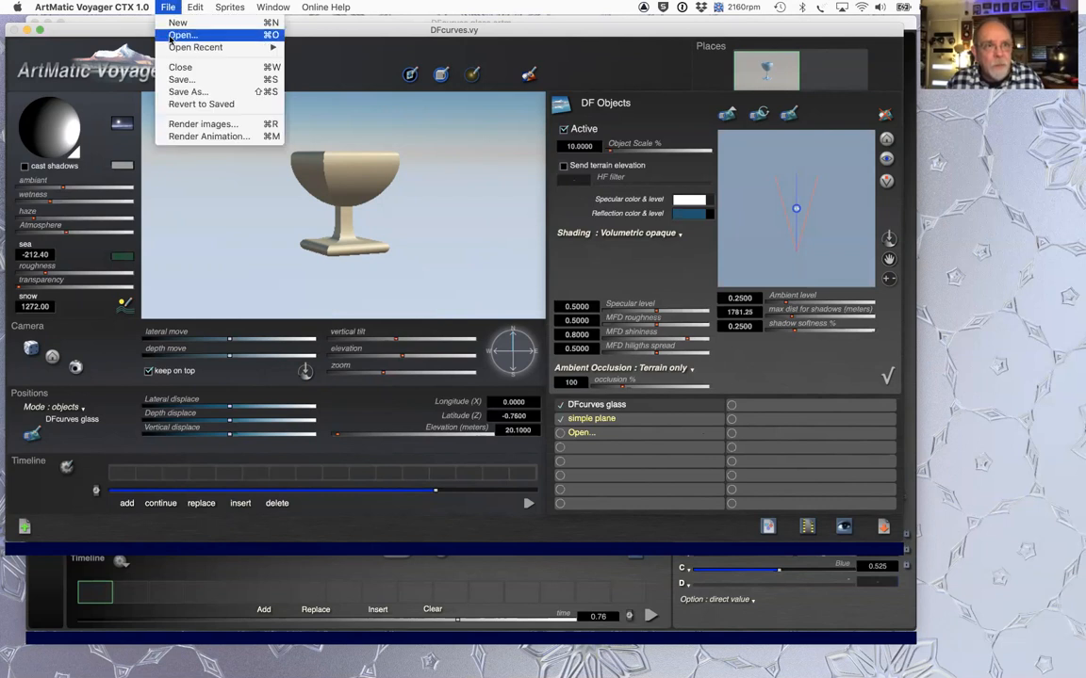
mouse_move(179, 47)
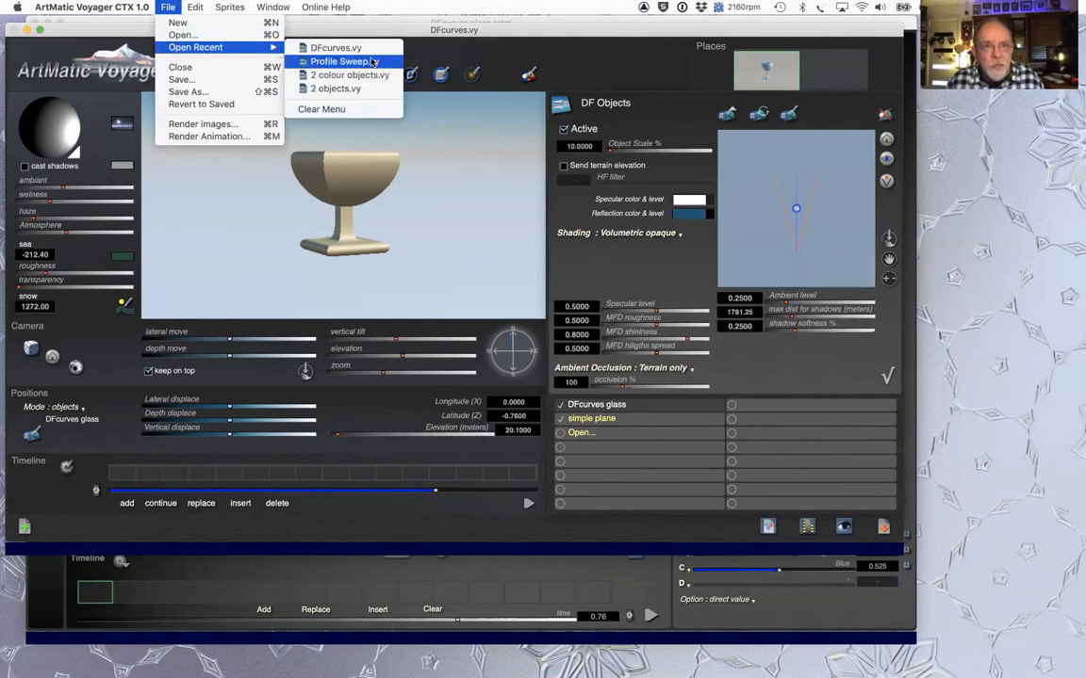
click(340, 61)
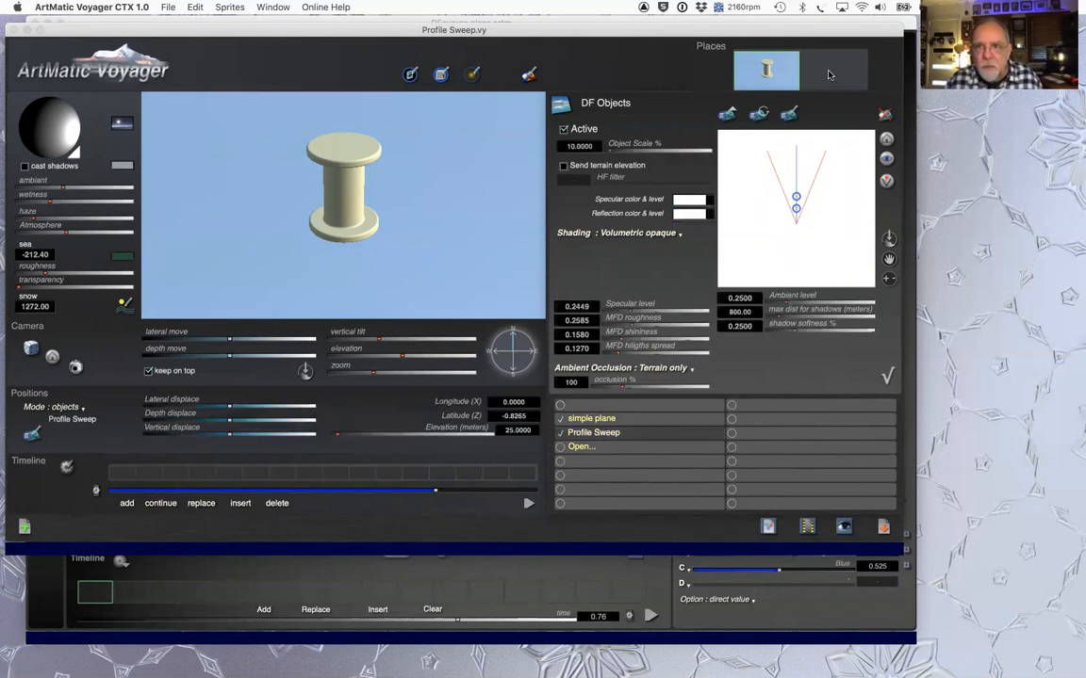
click(722, 108)
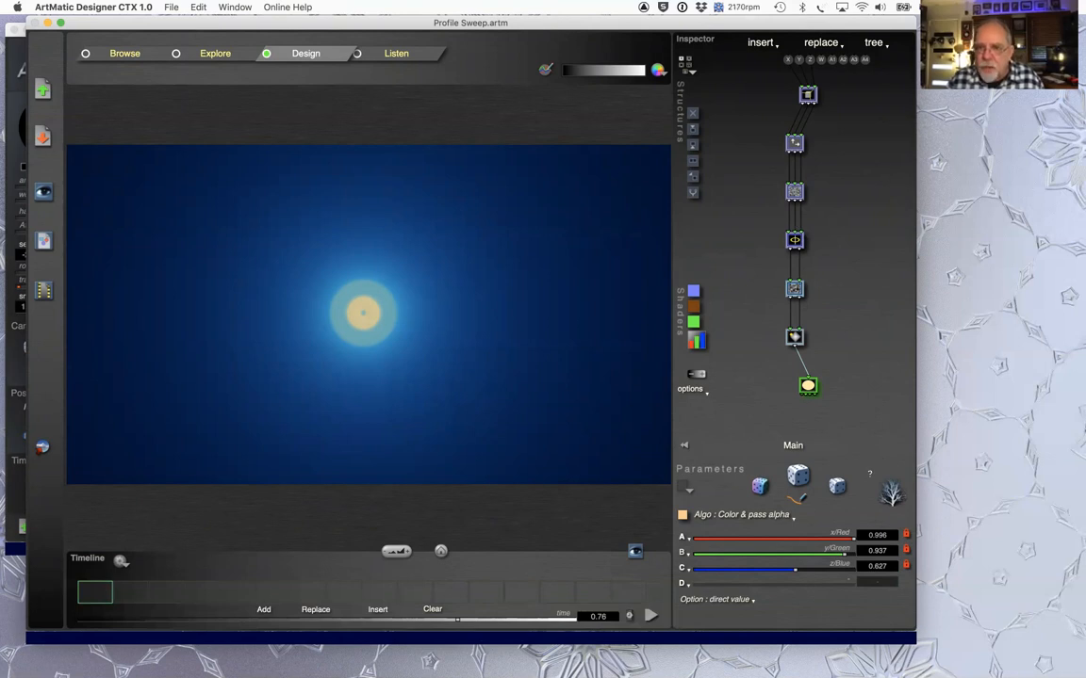
Step: Change the Column concave profile component's shape to Gothic Arch and set its Width to 0.429 and Height to 1.839
click(794, 240)
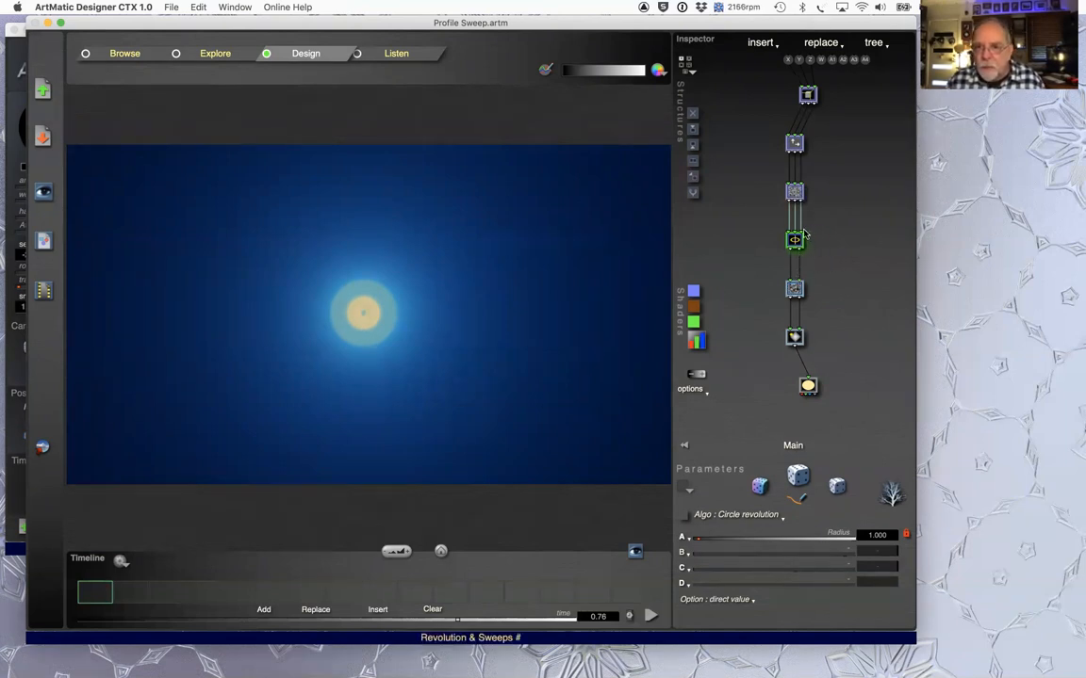
click(795, 337)
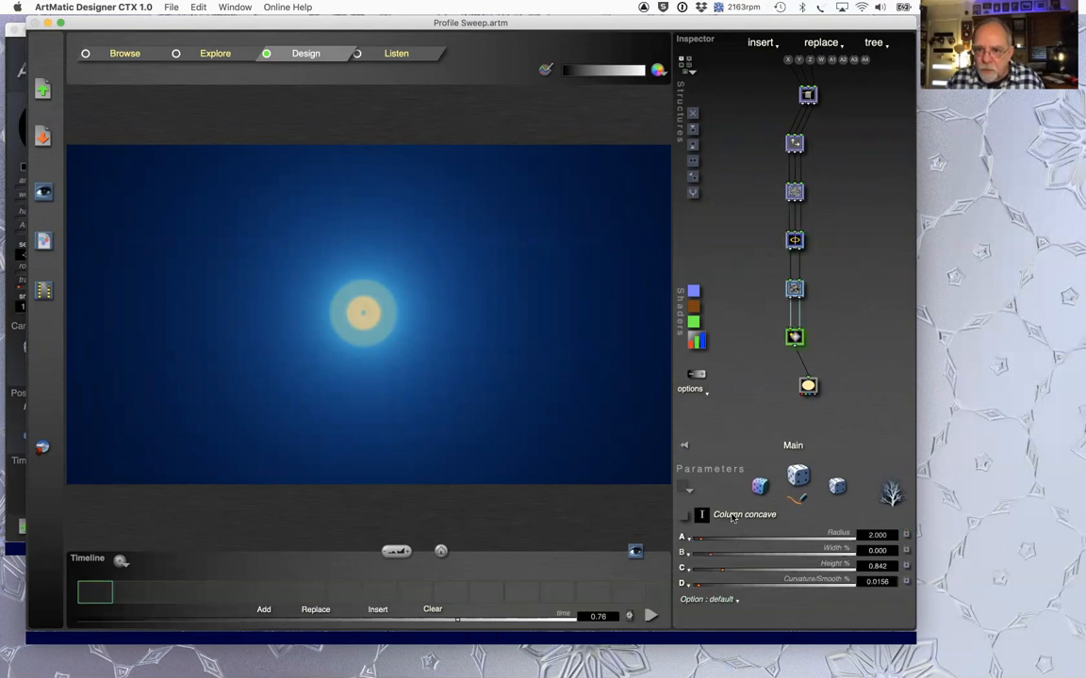
click(732, 517)
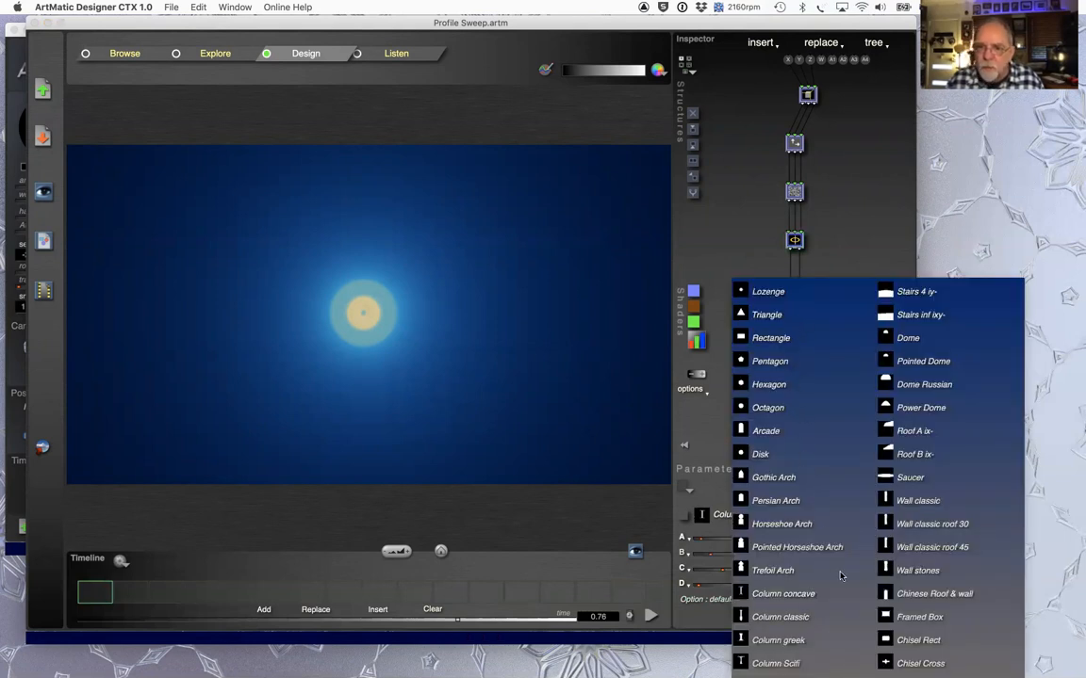
click(766, 479)
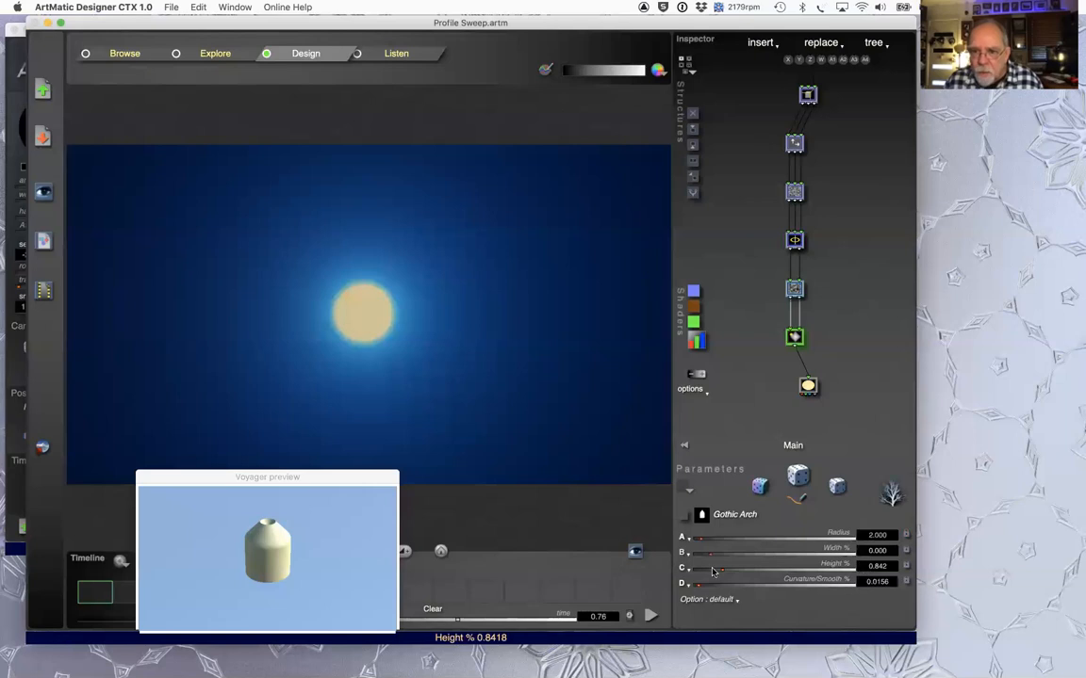
drag(709, 553, 737, 572)
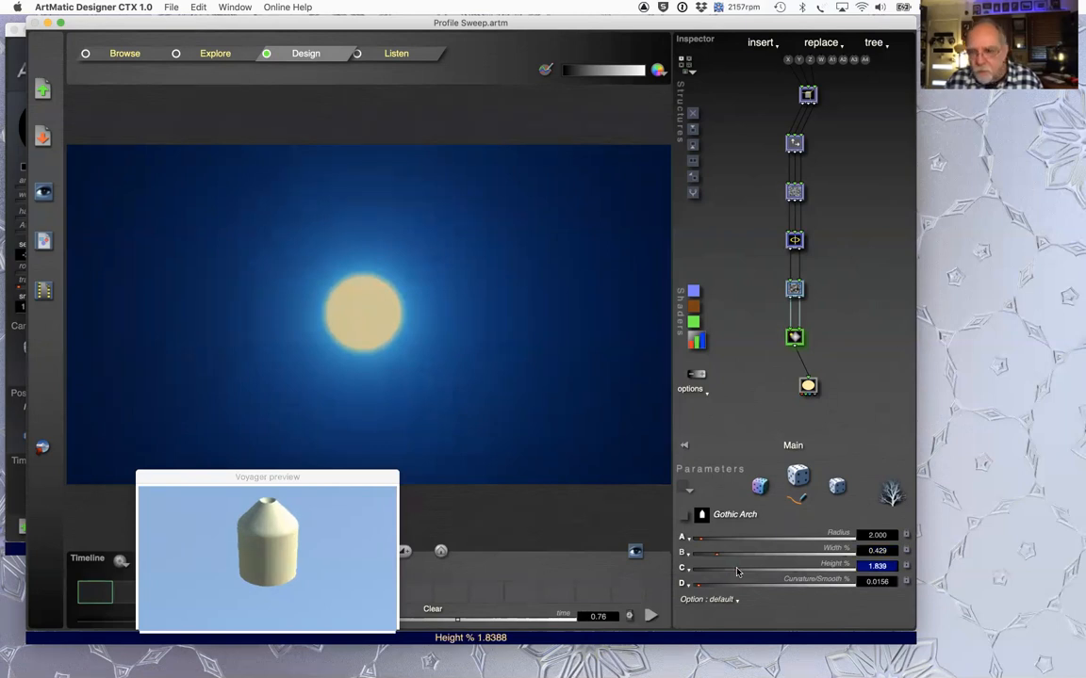
Step: Insert a component just before the Gothic Arch profile, trying Scale Ax, By and settling on Scale & Offset
click(692, 146)
click(795, 304)
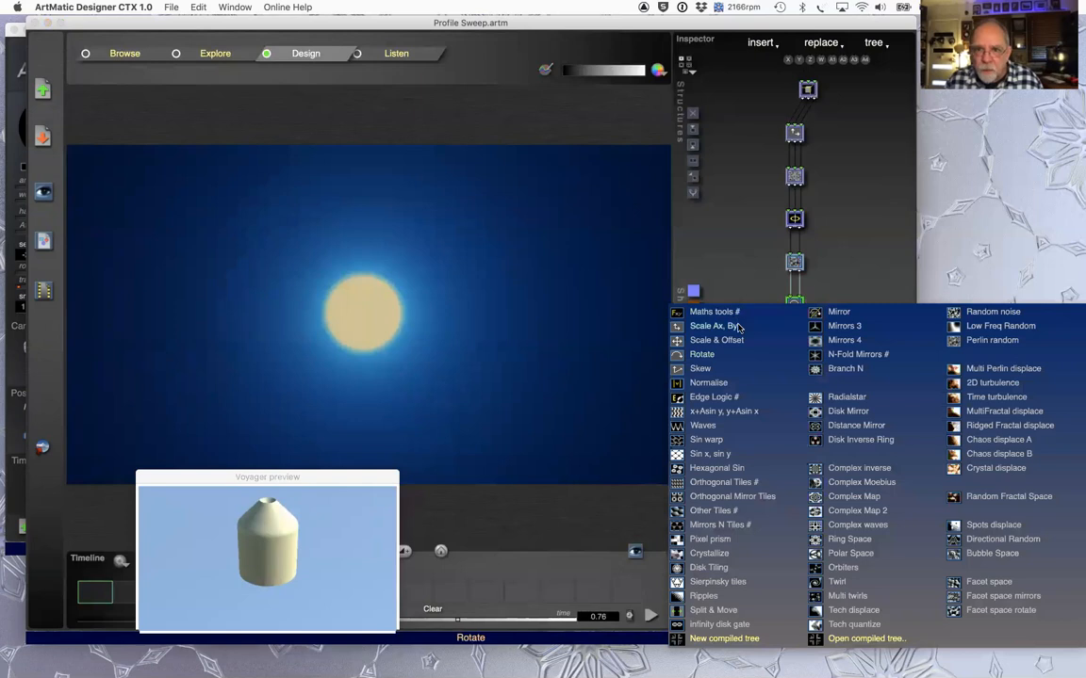
click(737, 326)
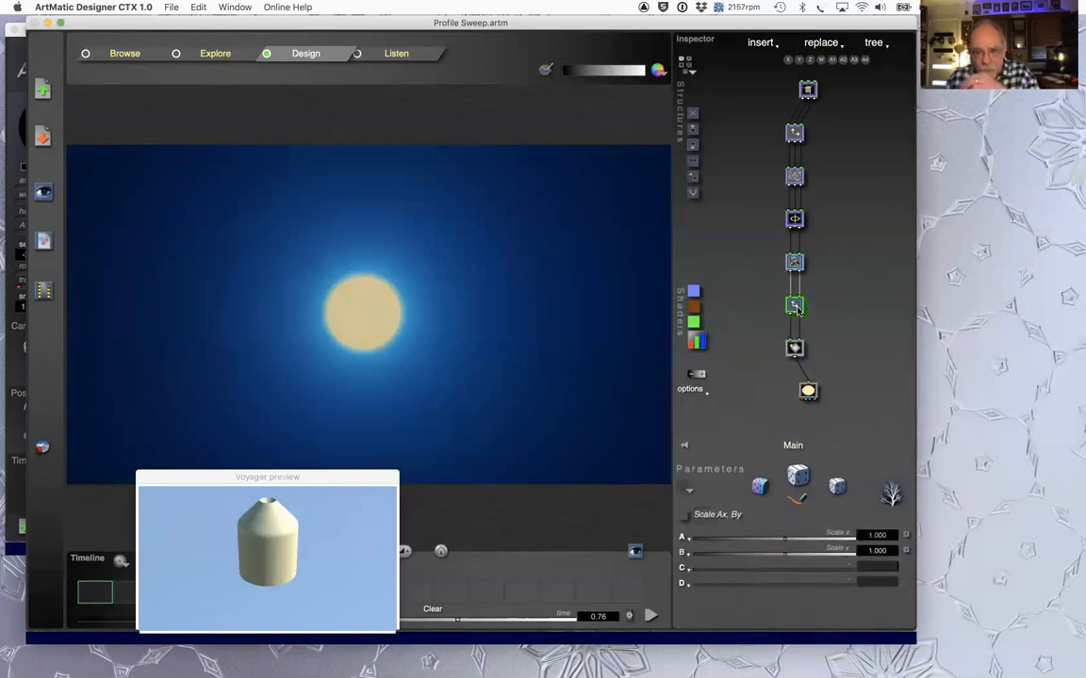
click(795, 304)
click(737, 340)
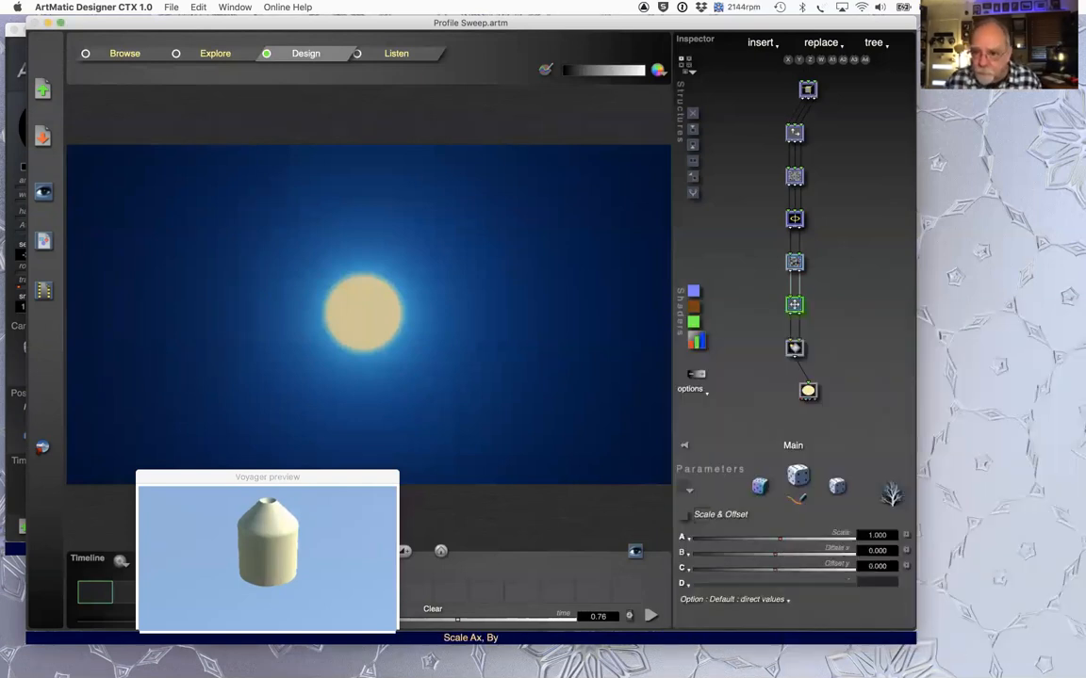
Step: Try Offset x values of 4.012 and 1.516 on the Scale & Offset component, and delete the component
mouse_move(775, 554)
mouse_down()
mouse_move(806, 555)
mouse_move(785, 558)
mouse_up()
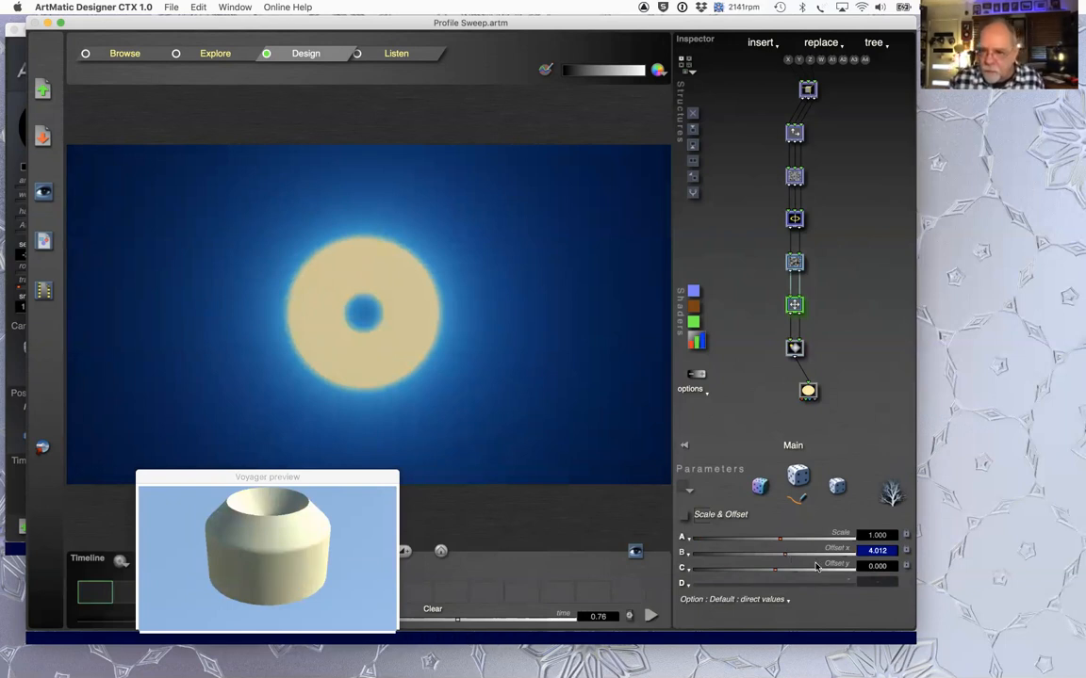
drag(784, 555, 779, 558)
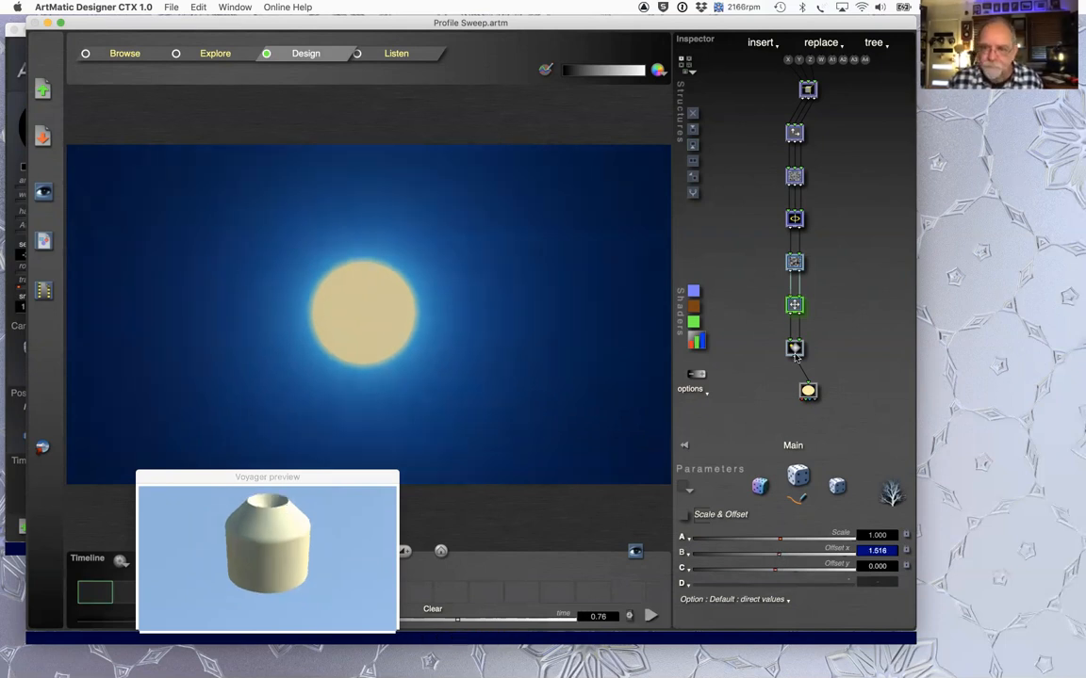
key(BackSpace)
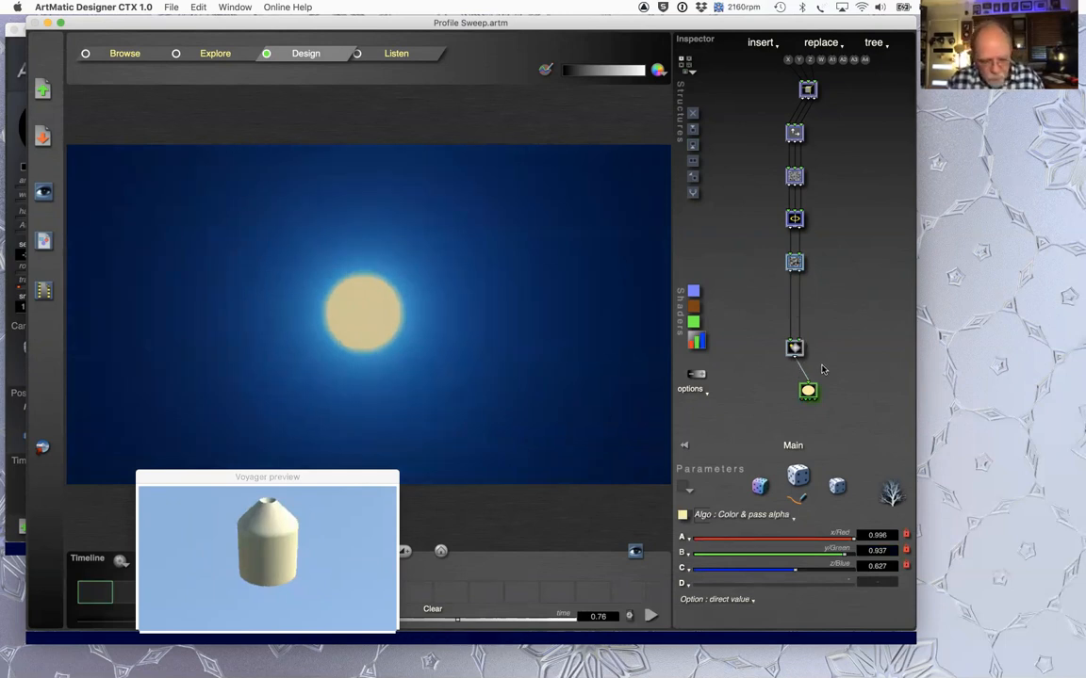
Step: Try distorting the swept profile by raising the Perlin random component's Amplitude to 0.318 and on to 0.599
click(794, 290)
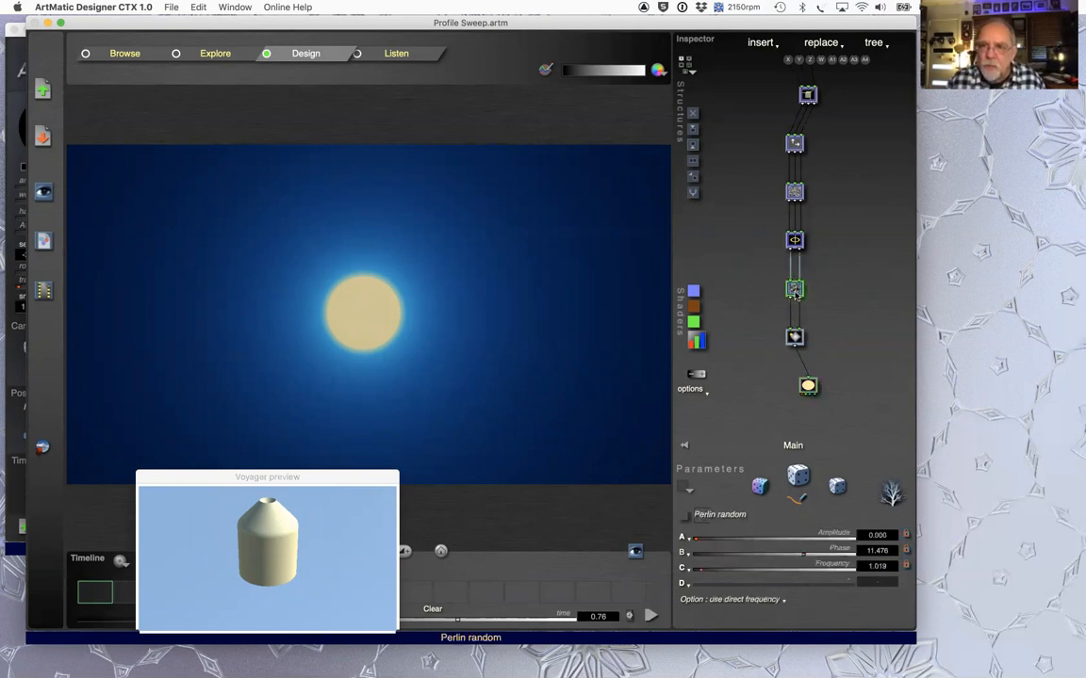
click(797, 195)
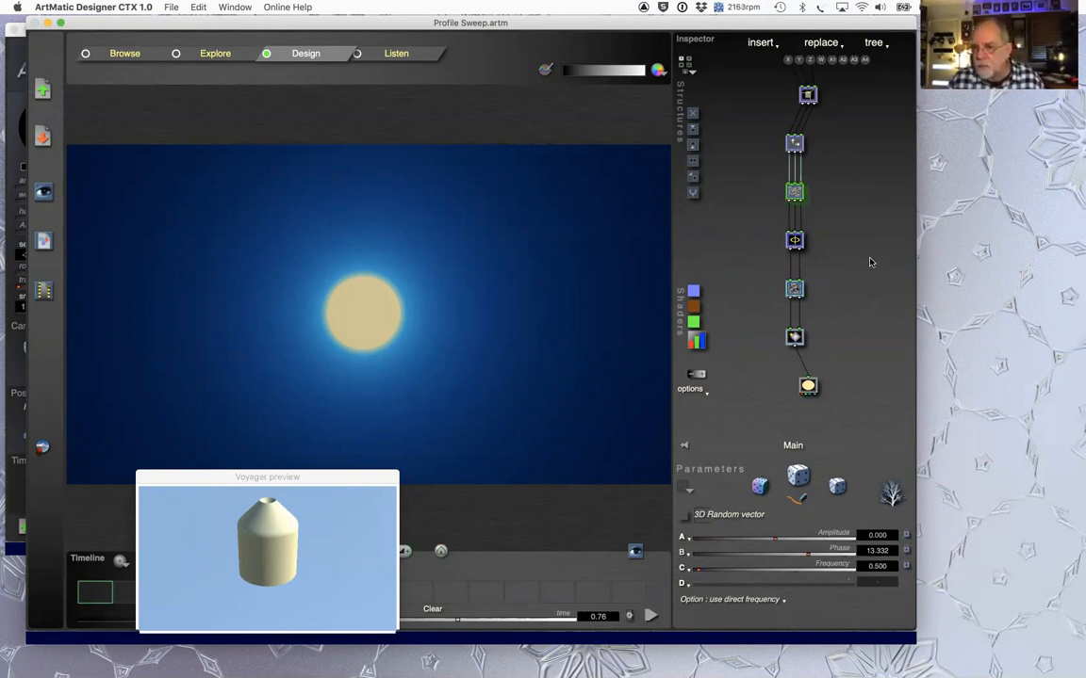
click(795, 292)
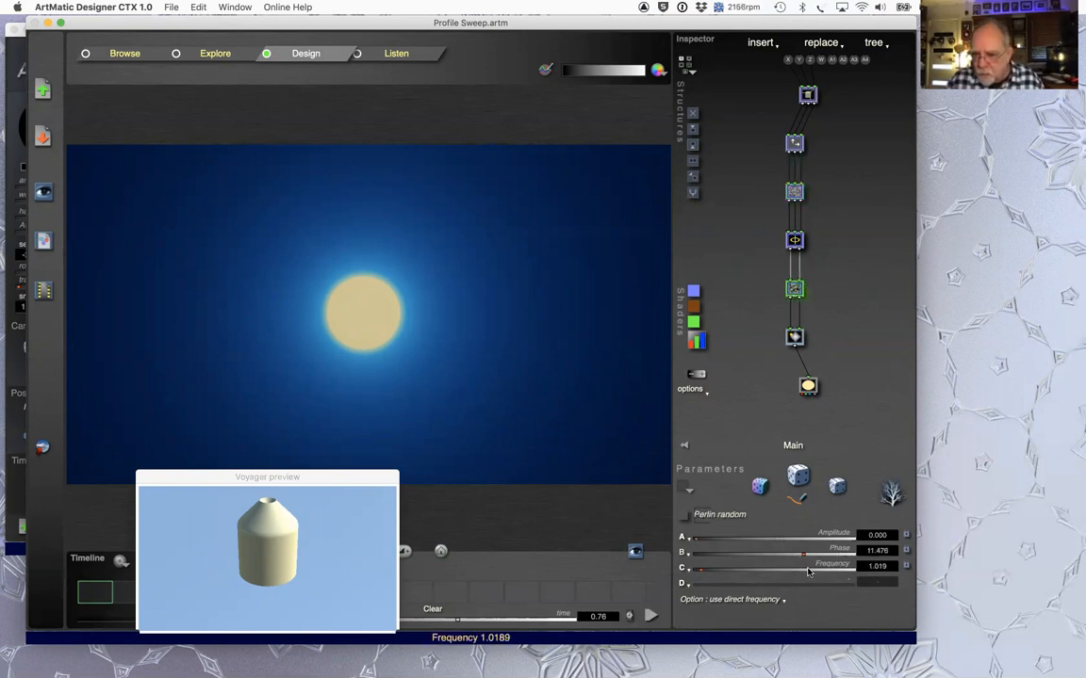
click(698, 539)
drag(700, 539, 708, 538)
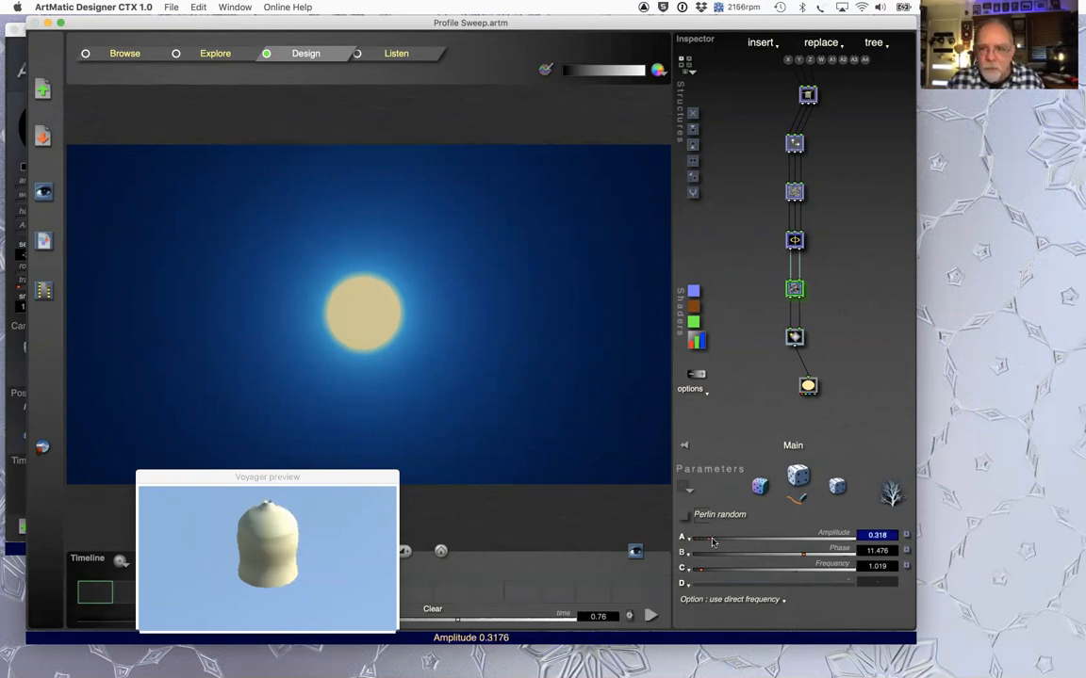
drag(713, 539, 716, 542)
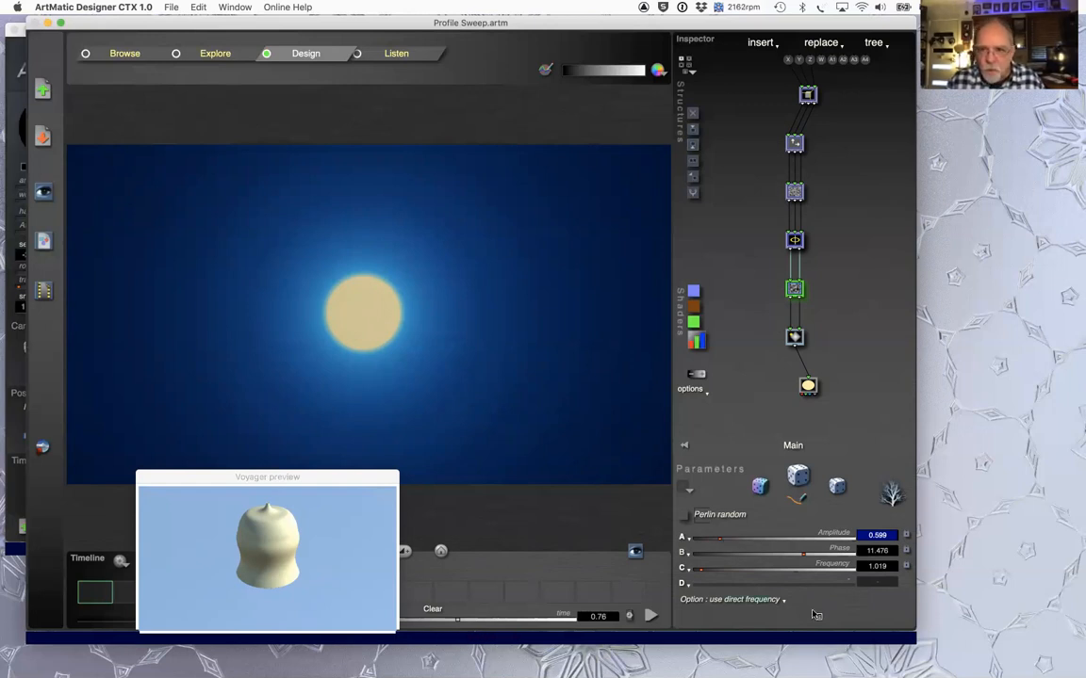
Step: Set the Perlin random component's Phase to 11.243 and its Amplitude to 0
mouse_move(790, 555)
mouse_down()
mouse_move(755, 558)
mouse_move(803, 558)
mouse_up()
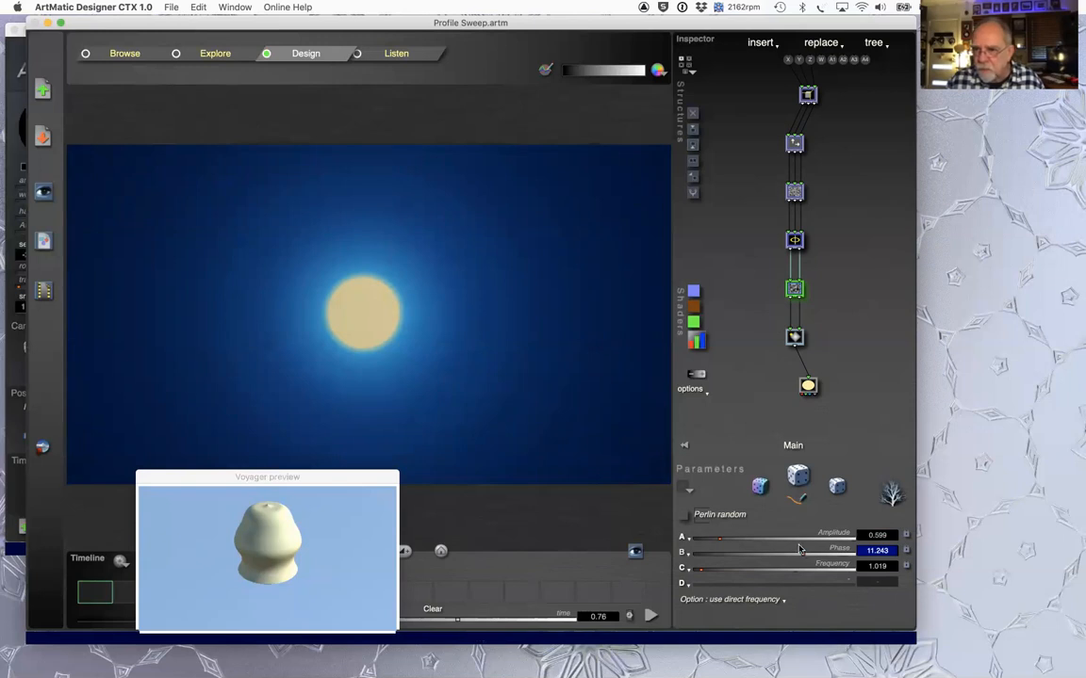
drag(713, 541, 463, 530)
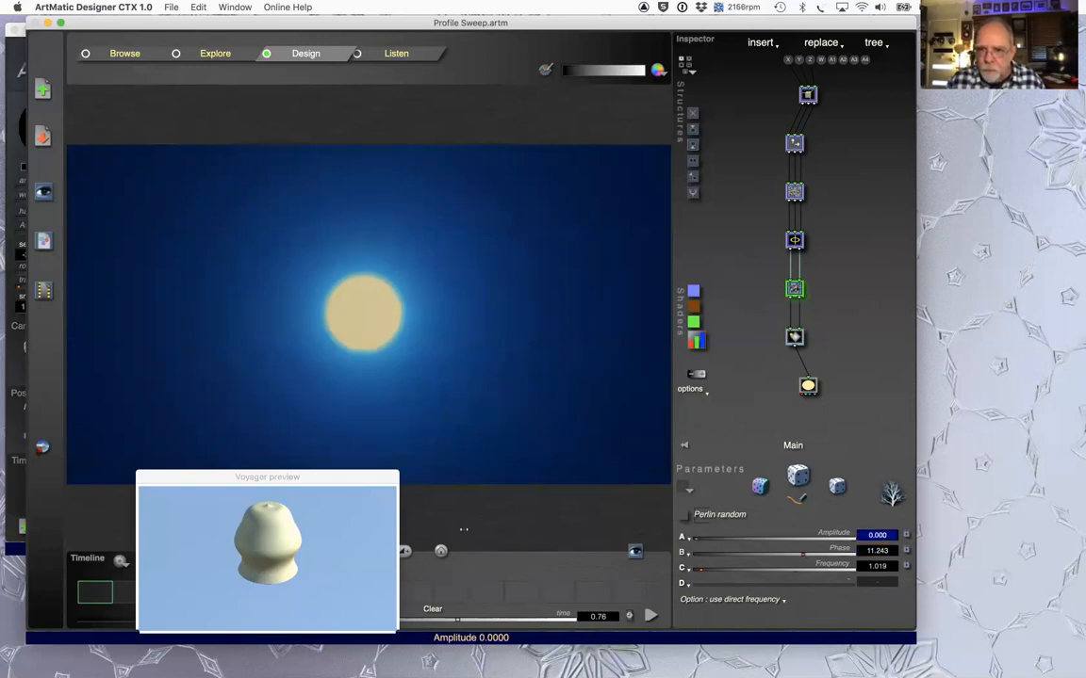
Step: Change the Gothic Arch profile to Column concave and set its Height % to 0.916
click(794, 337)
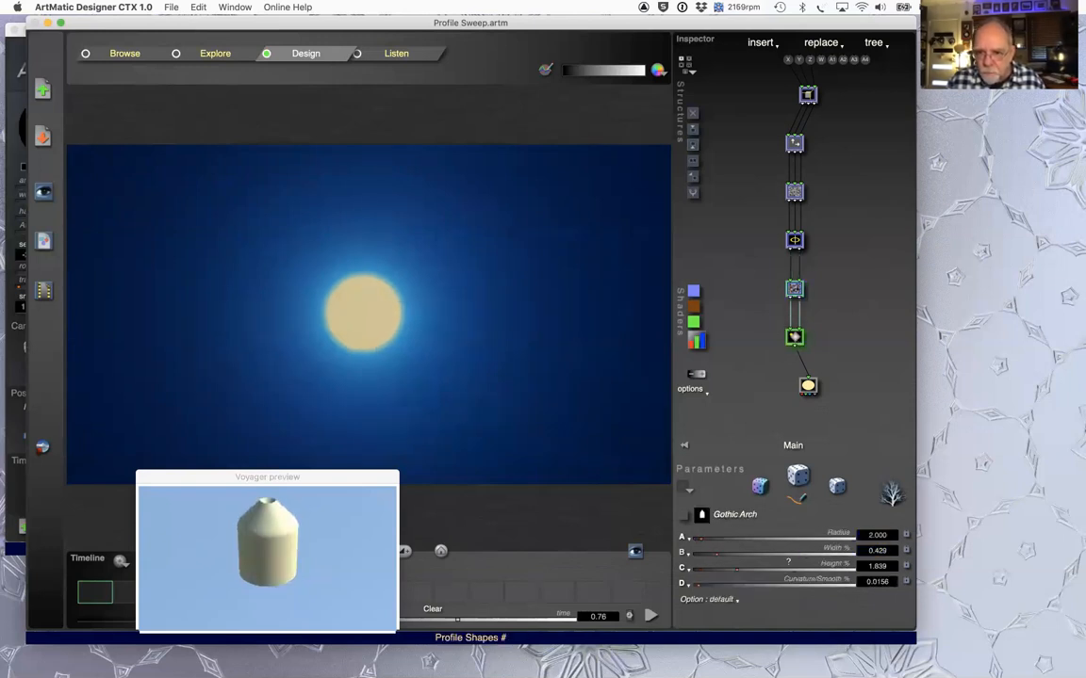
click(734, 515)
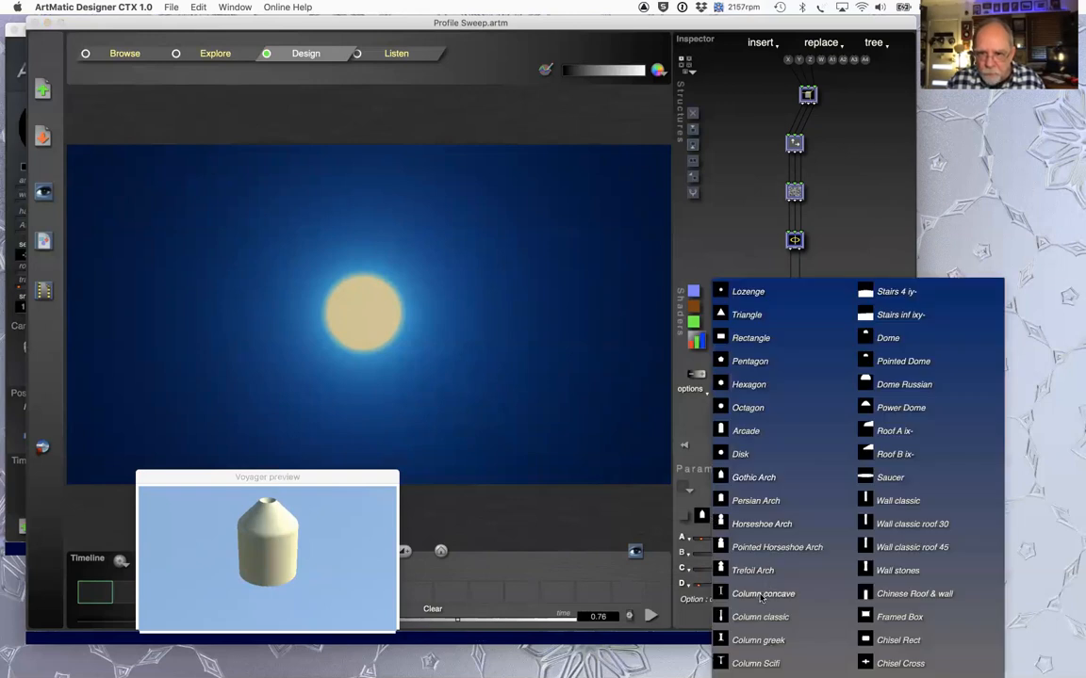
click(761, 594)
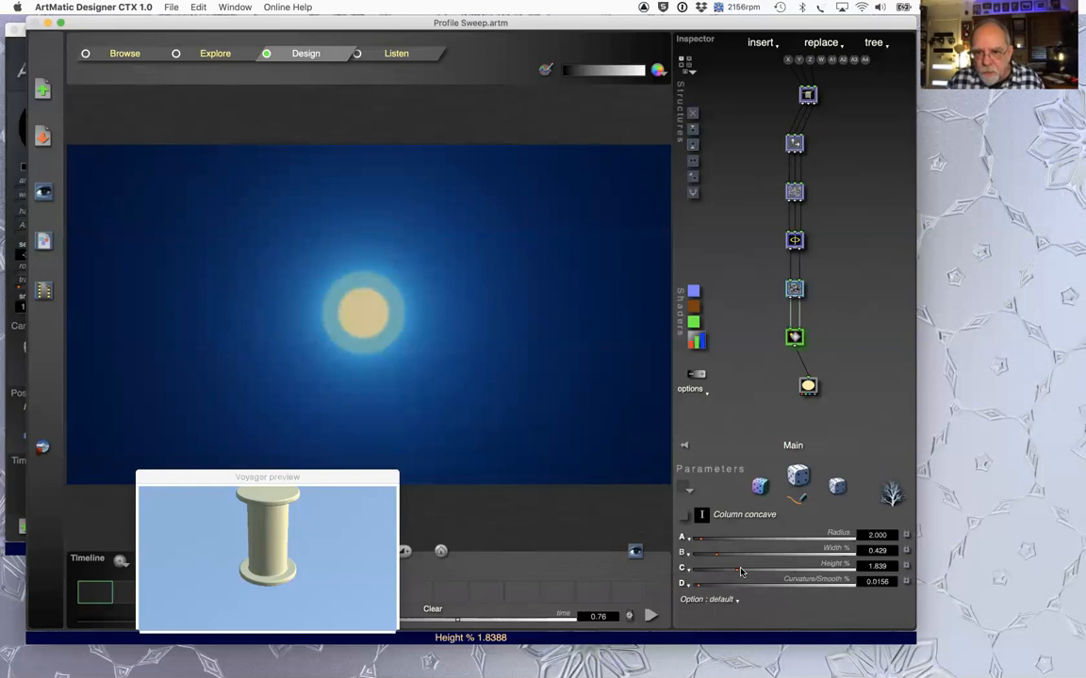
drag(738, 576, 722, 573)
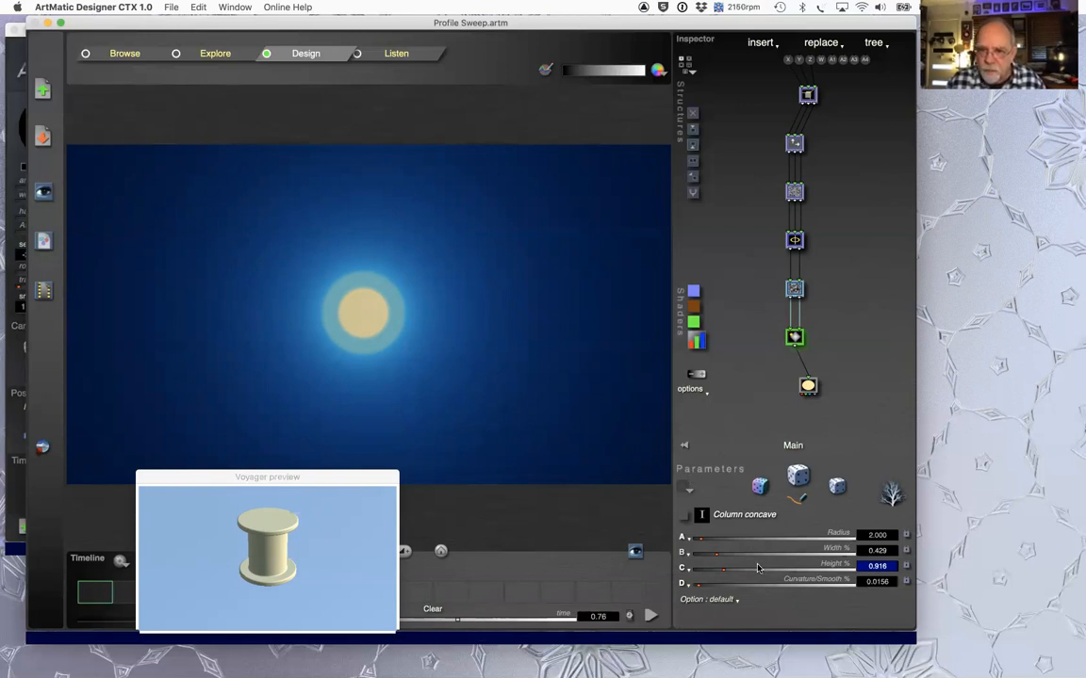
click(704, 517)
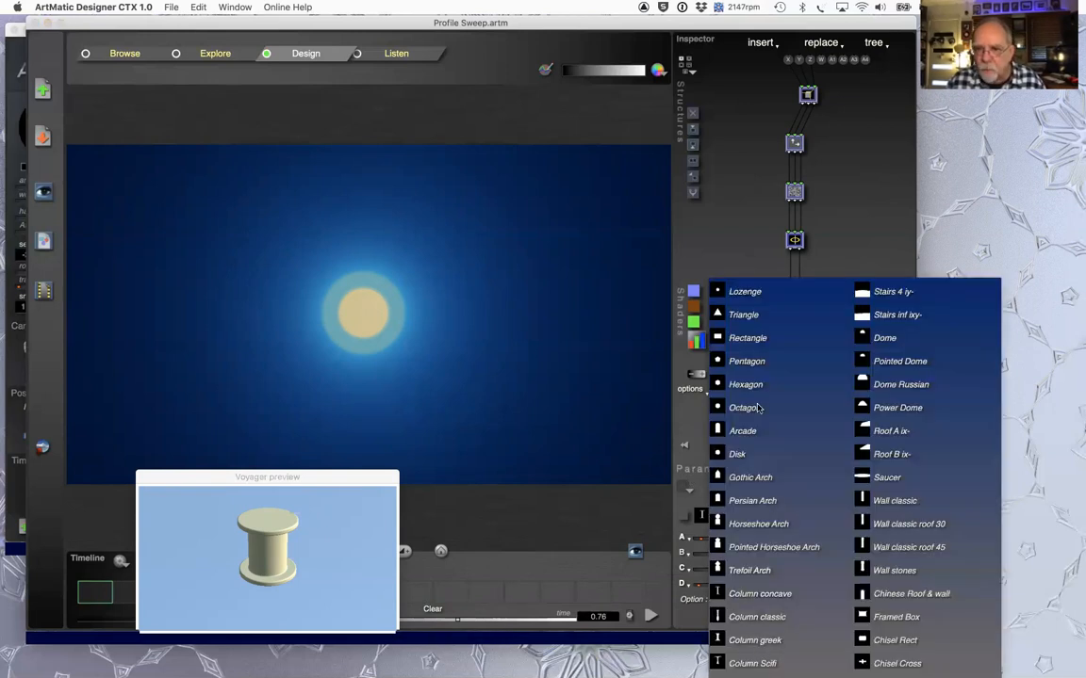
click(850, 211)
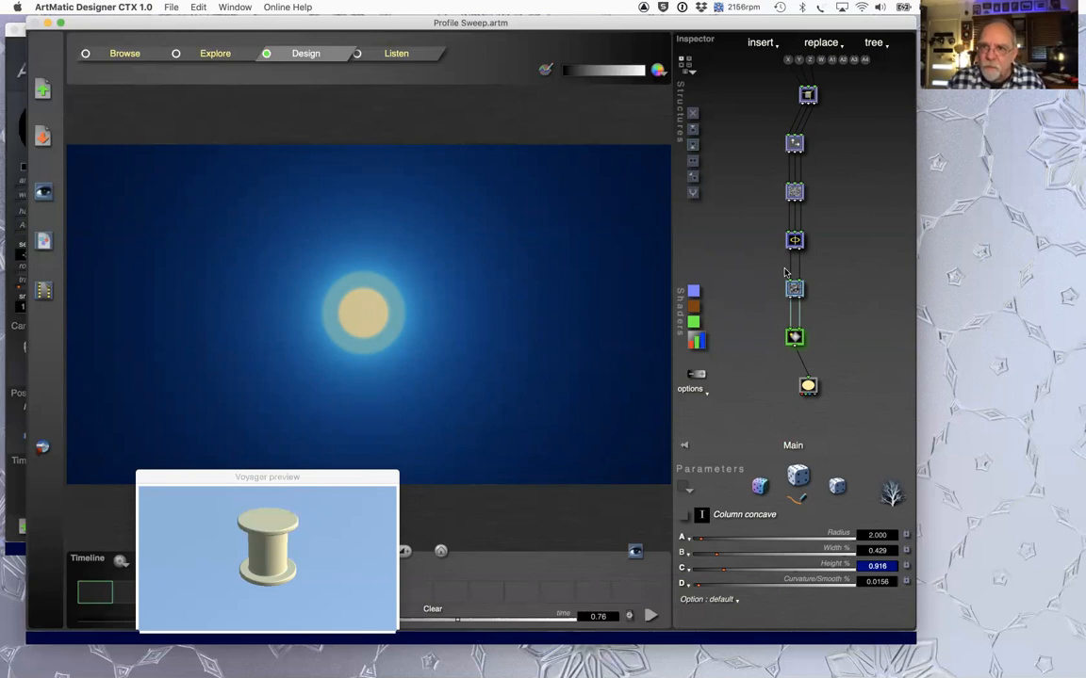
Step: Distort the column with the 3D Random vector component, setting Amplitude to 1.250 and Phase to 0.003
click(795, 193)
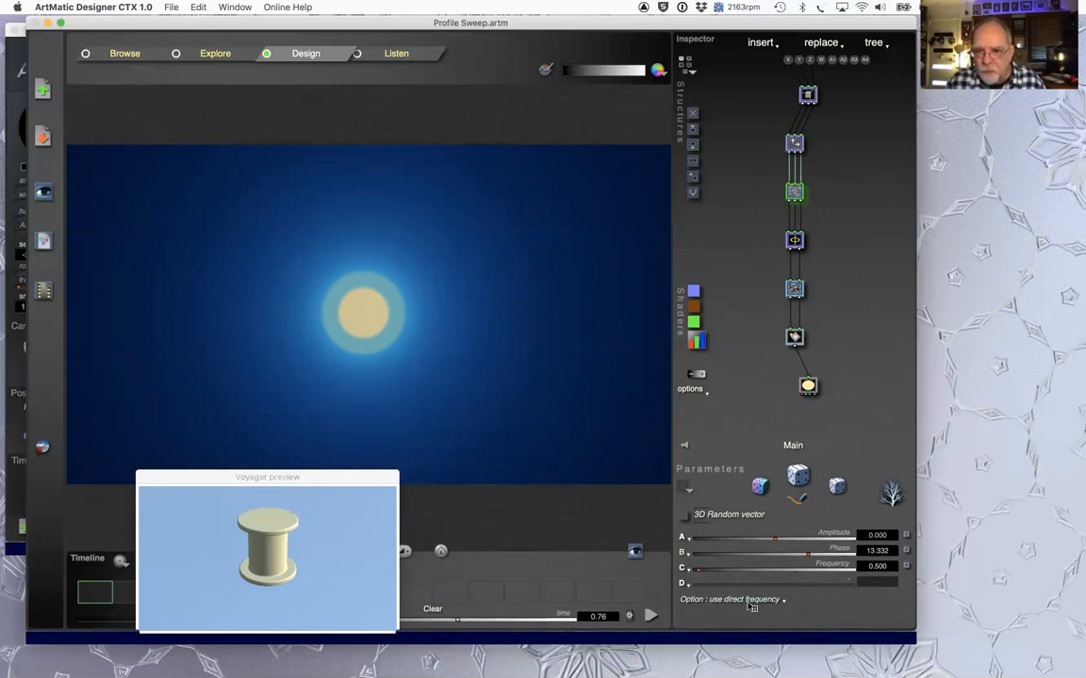
drag(775, 538, 800, 544)
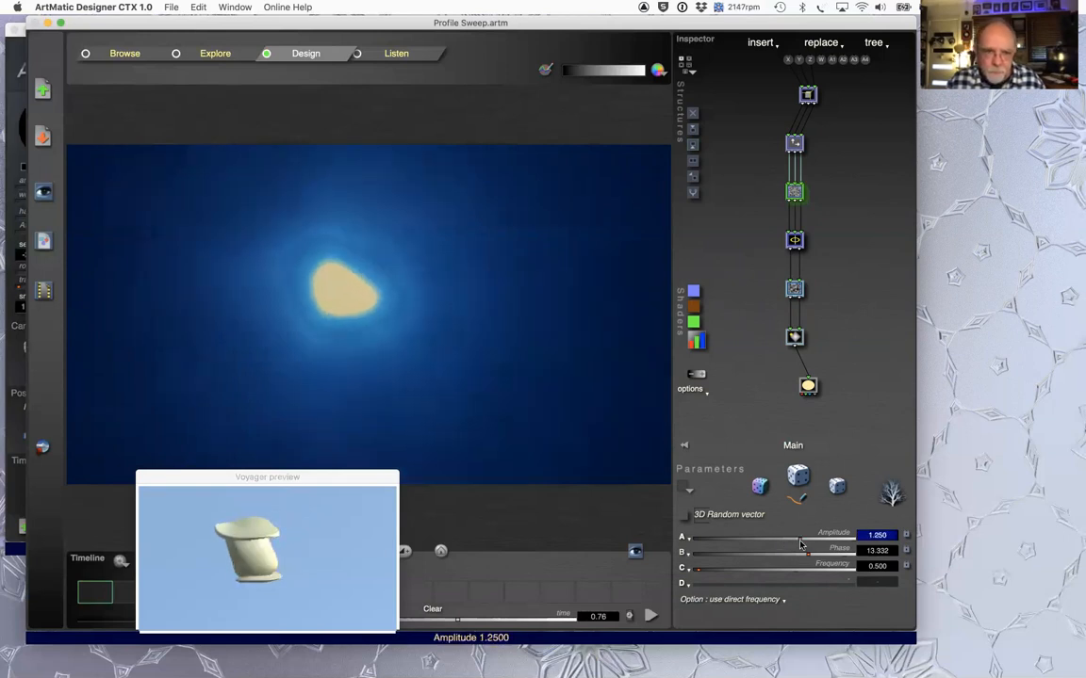
drag(806, 552, 772, 554)
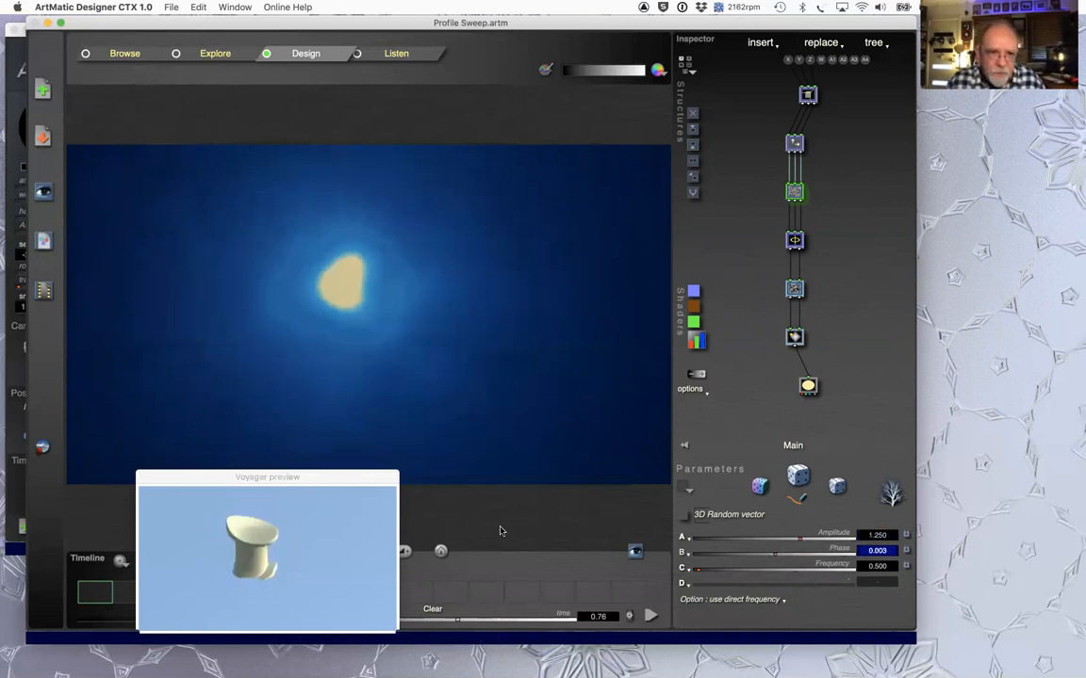
Step: Switch to ArtMatic Voyager, enable cast shadows and set the Profile Sweep object's elevation to 30 meters
key(super+Tab)
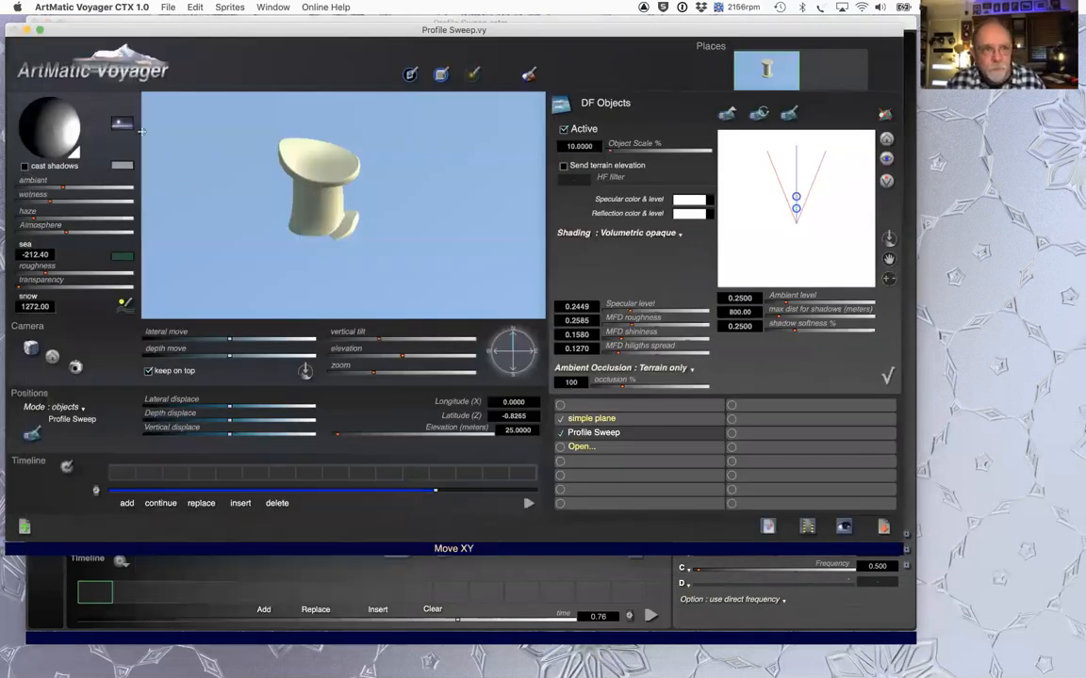
click(25, 166)
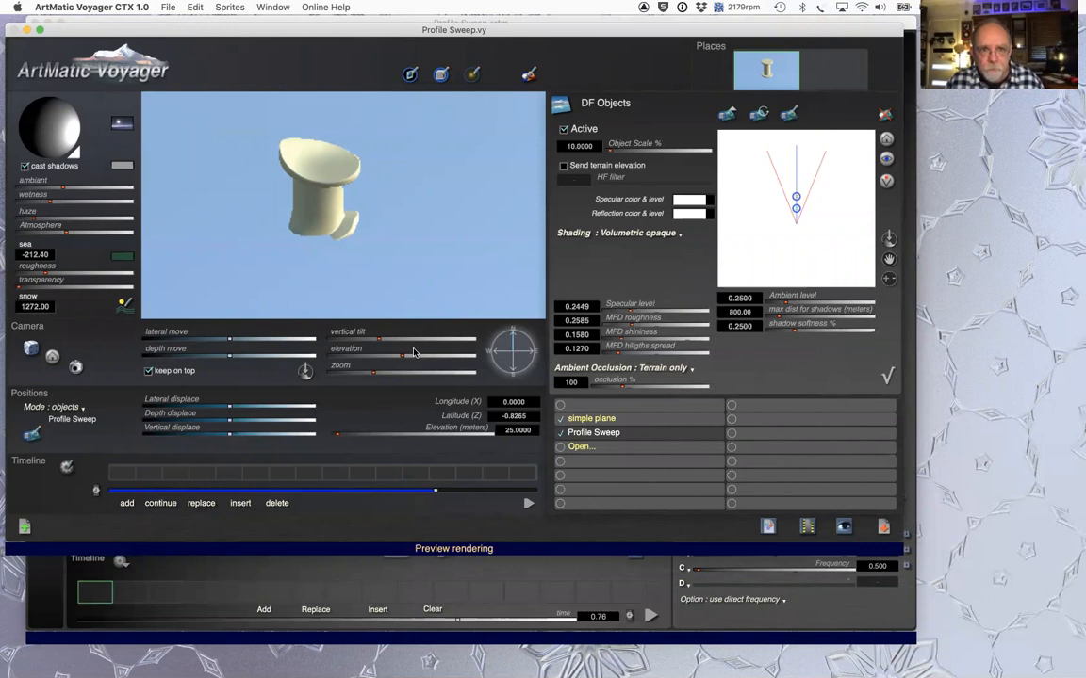
key(super+Tab)
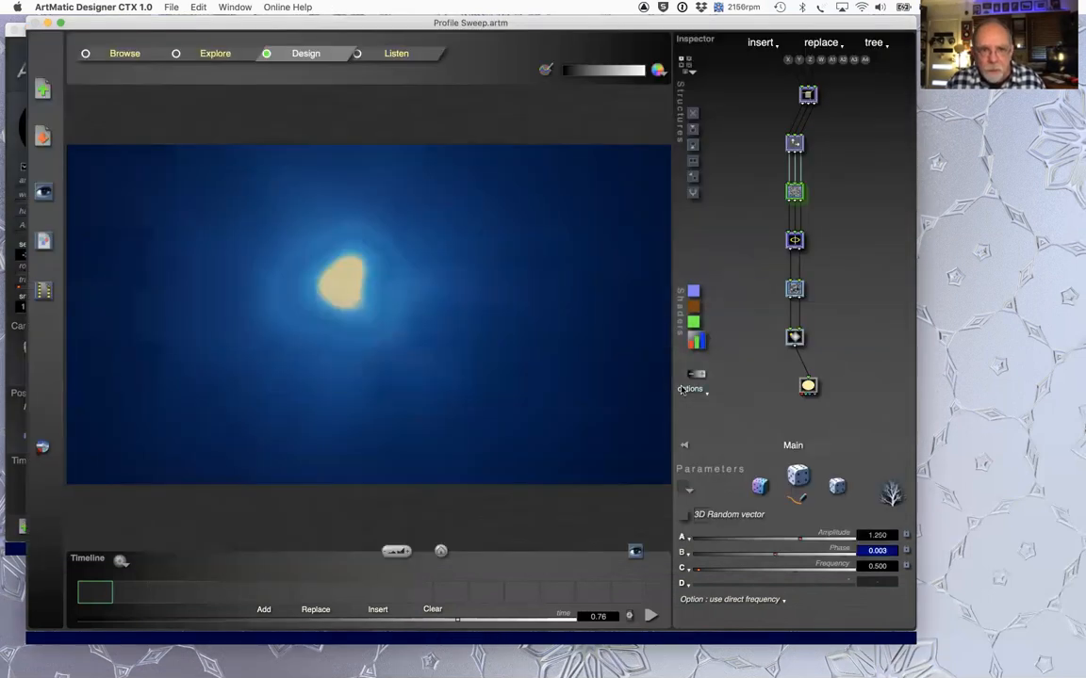
key(super+Tab)
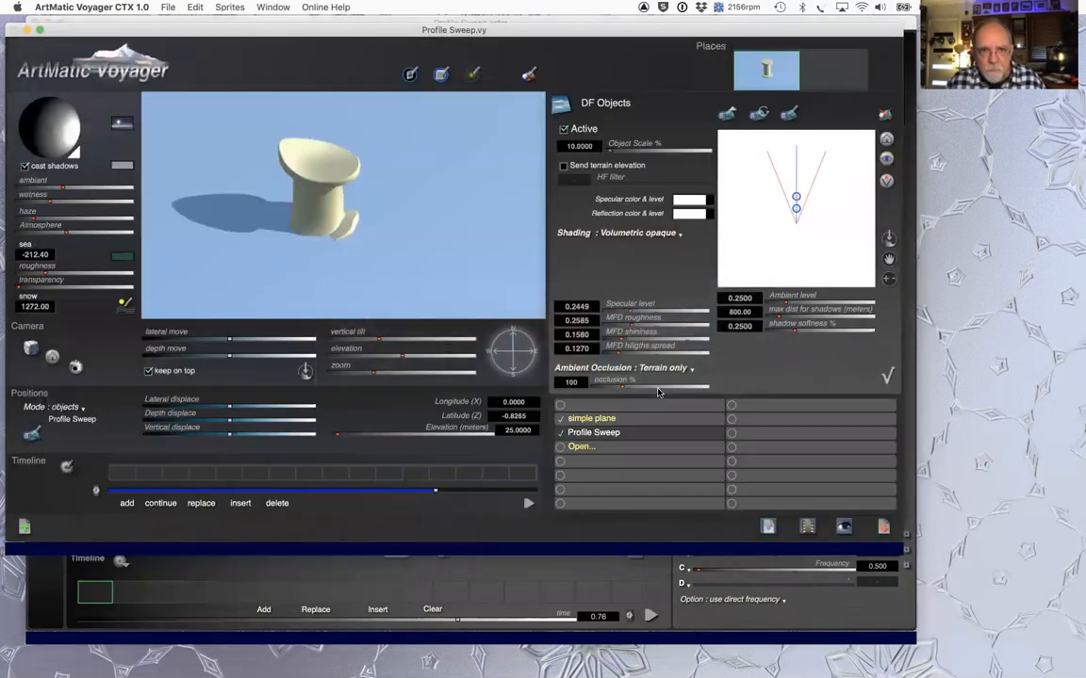
double_click(515, 430)
text(30)
key(Return)
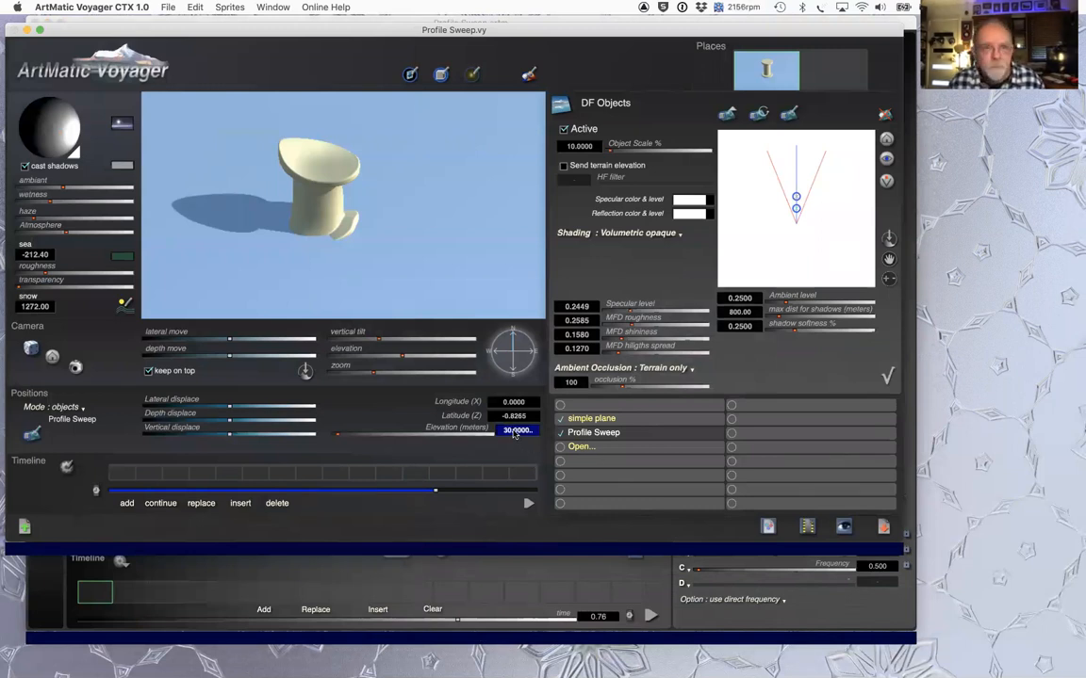
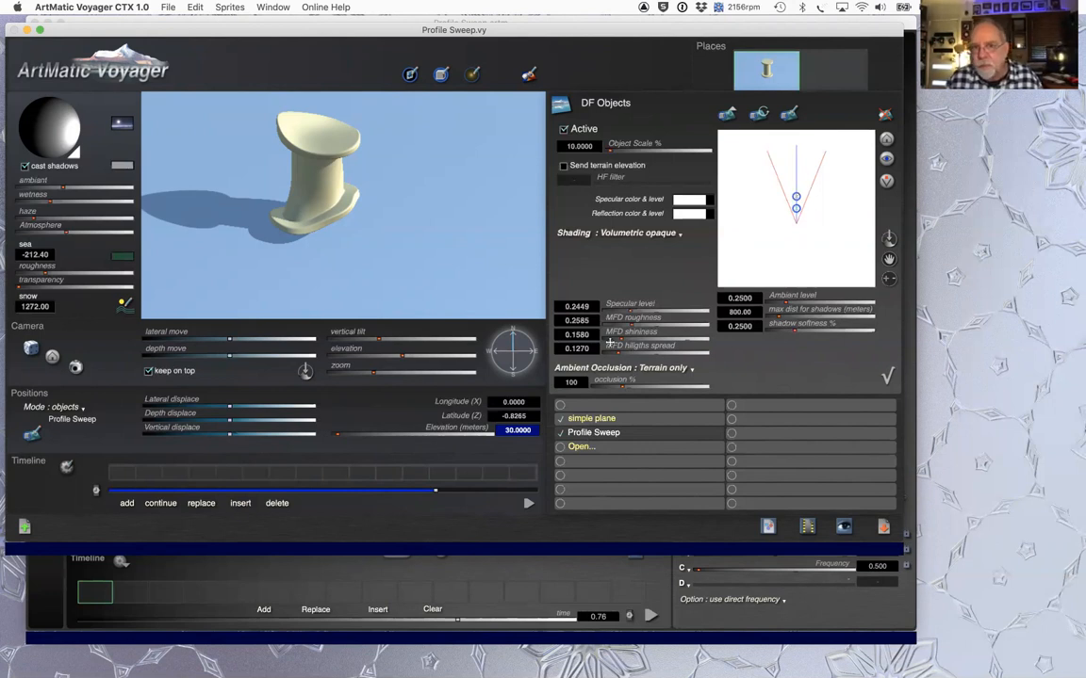
Step: Switch back to ArtMatic Designer and insert an N-Fold Mirrors & Offset component just above the 3D Random vector
key(super+Tab)
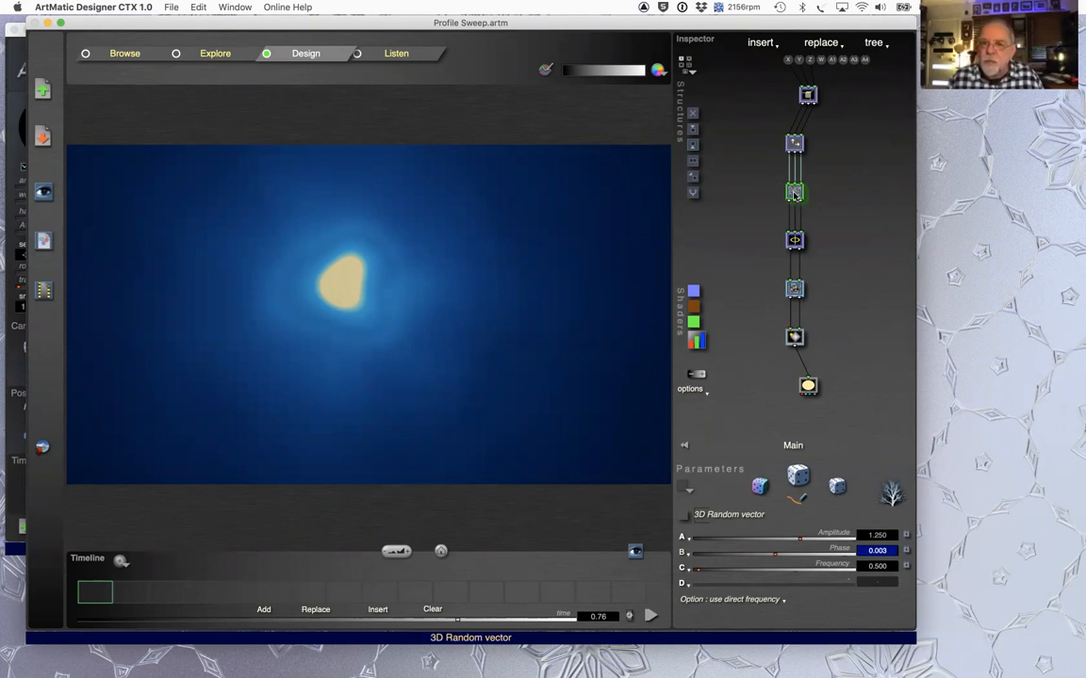
click(693, 146)
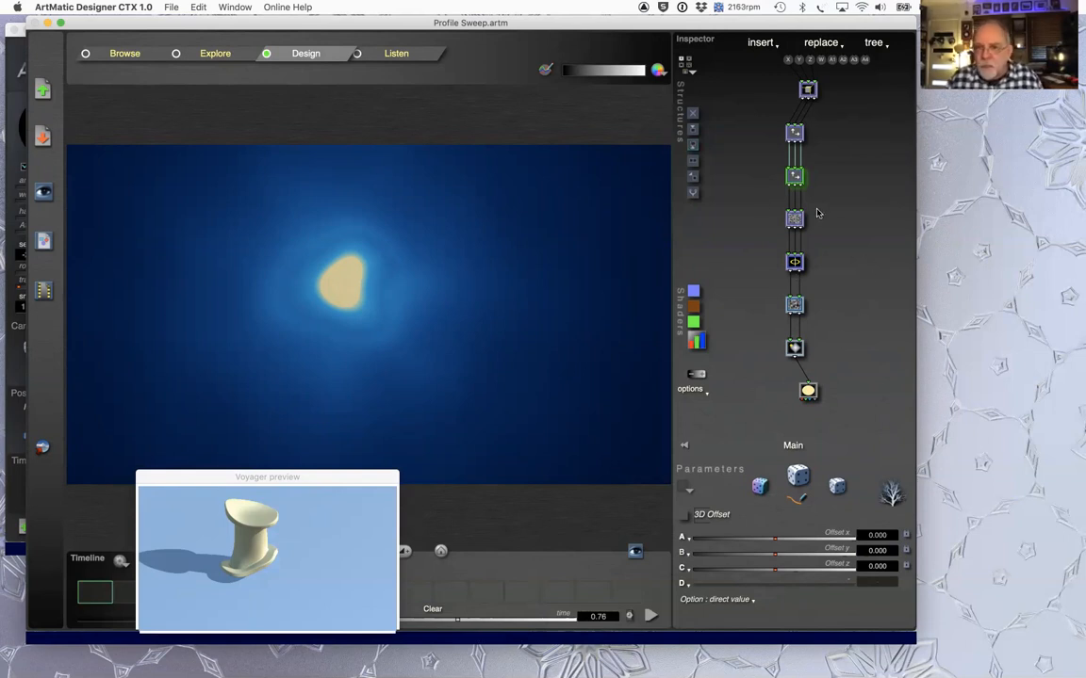
click(795, 176)
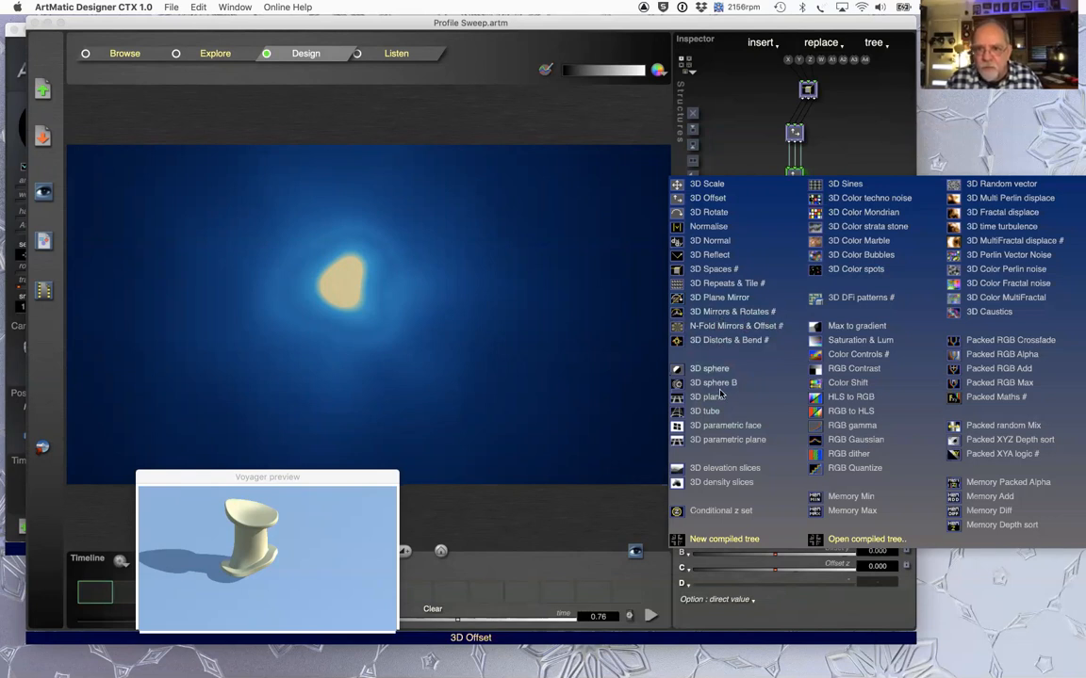
click(751, 326)
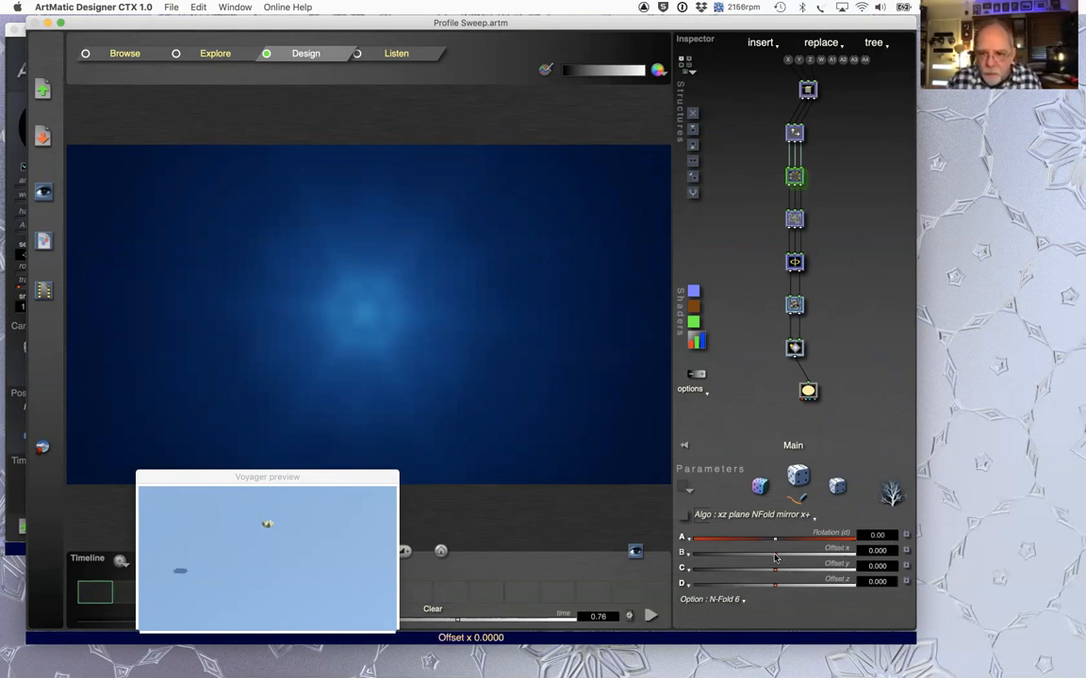
Step: Try an Offset x of -0.501 on the N-Fold mirror component, and reset all its parameters to default
mouse_move(775, 553)
mouse_down()
mouse_move(817, 552)
mouse_move(773, 554)
mouse_up()
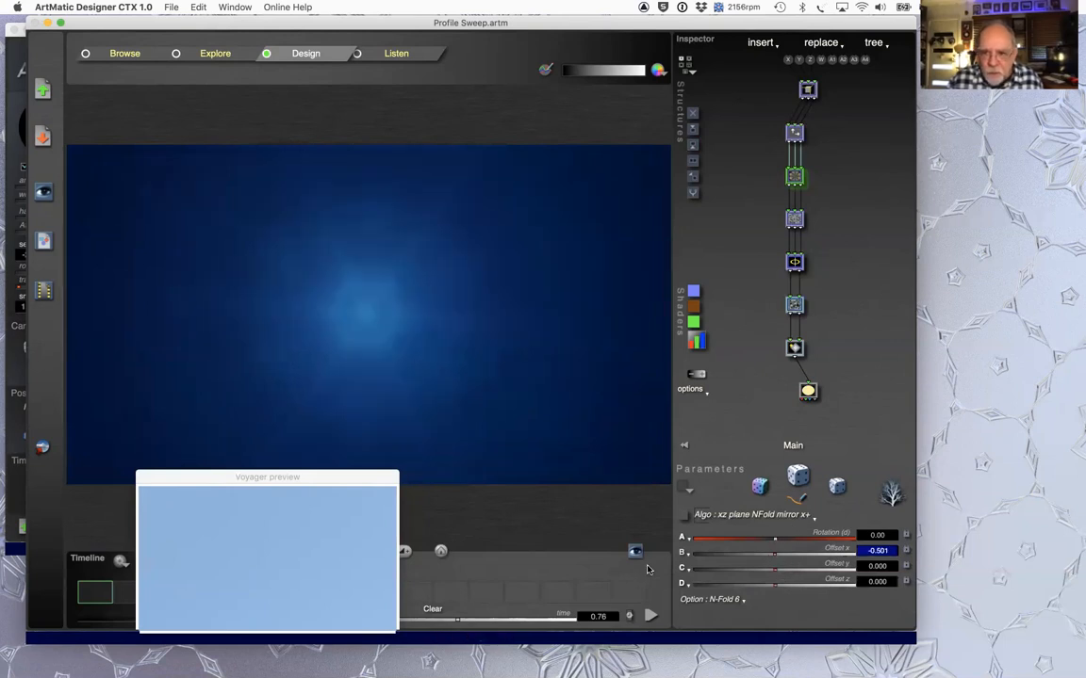
click(687, 538)
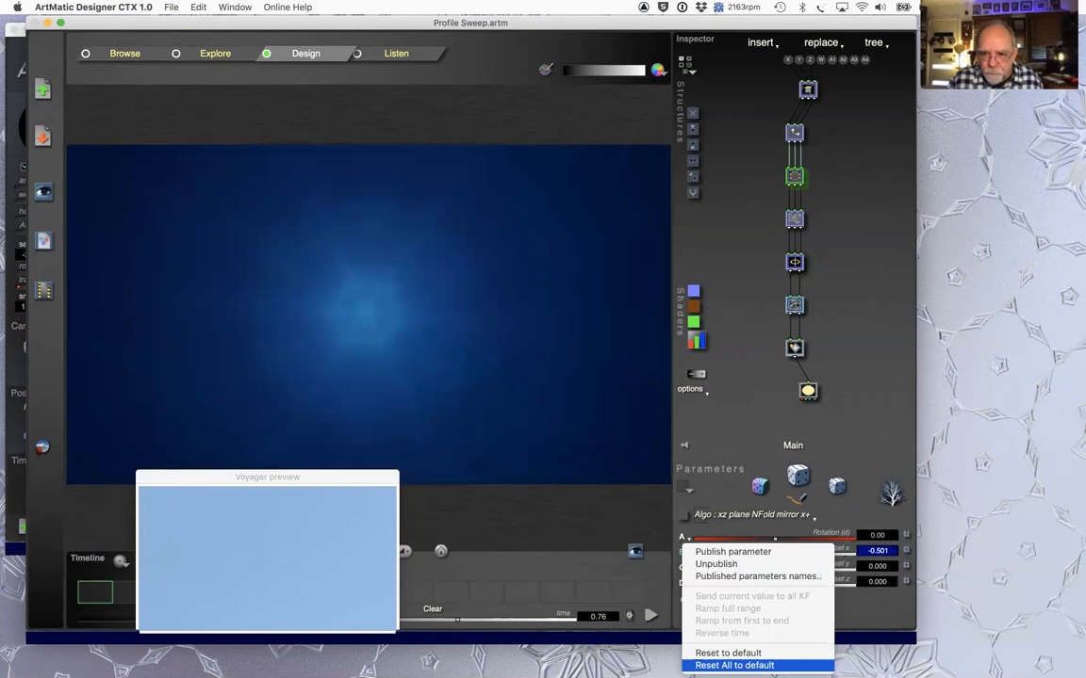
click(734, 665)
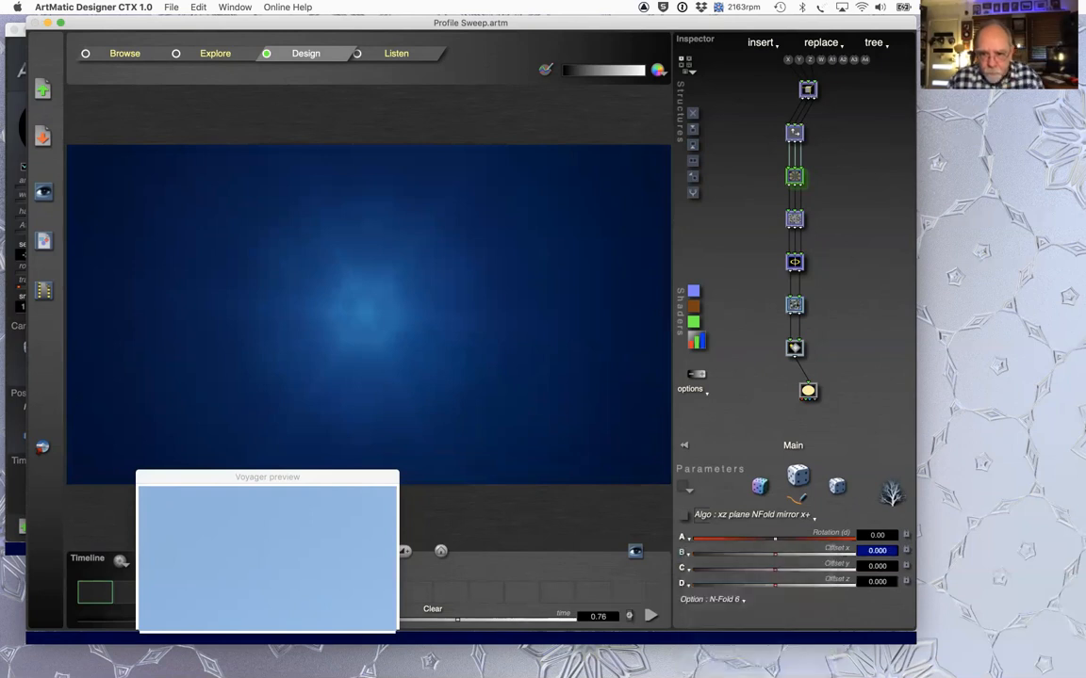
Step: Try the N-Fold algorithms xy plane mirror x+ and yz plane mirror y+, settling on xy plane NFold mirror x-
click(796, 516)
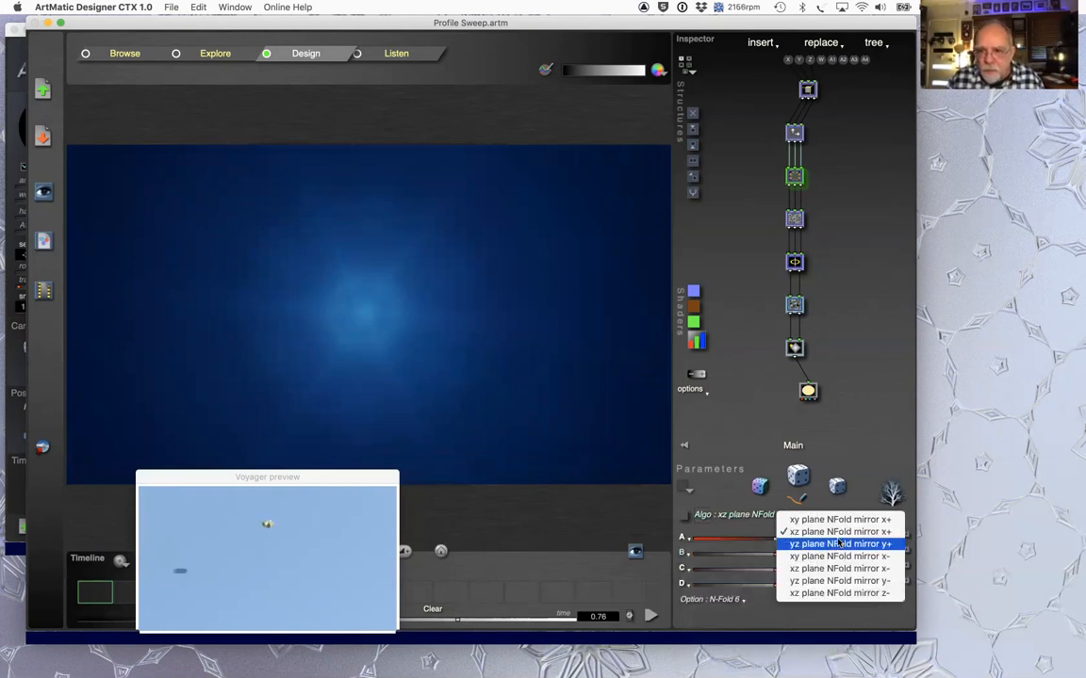
click(838, 519)
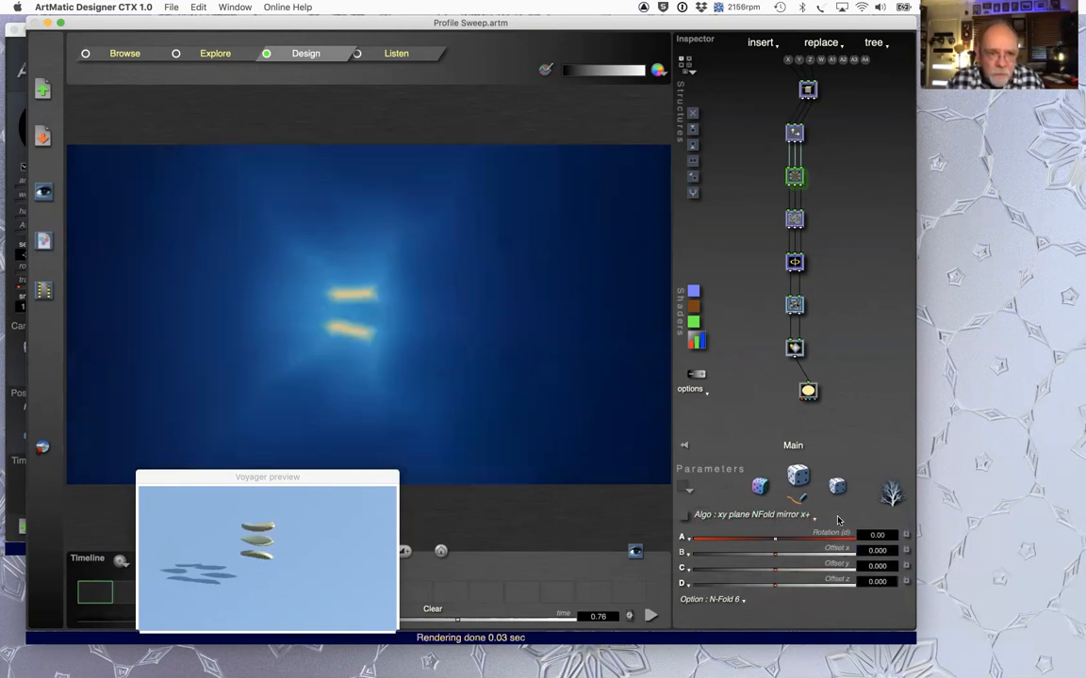
click(808, 515)
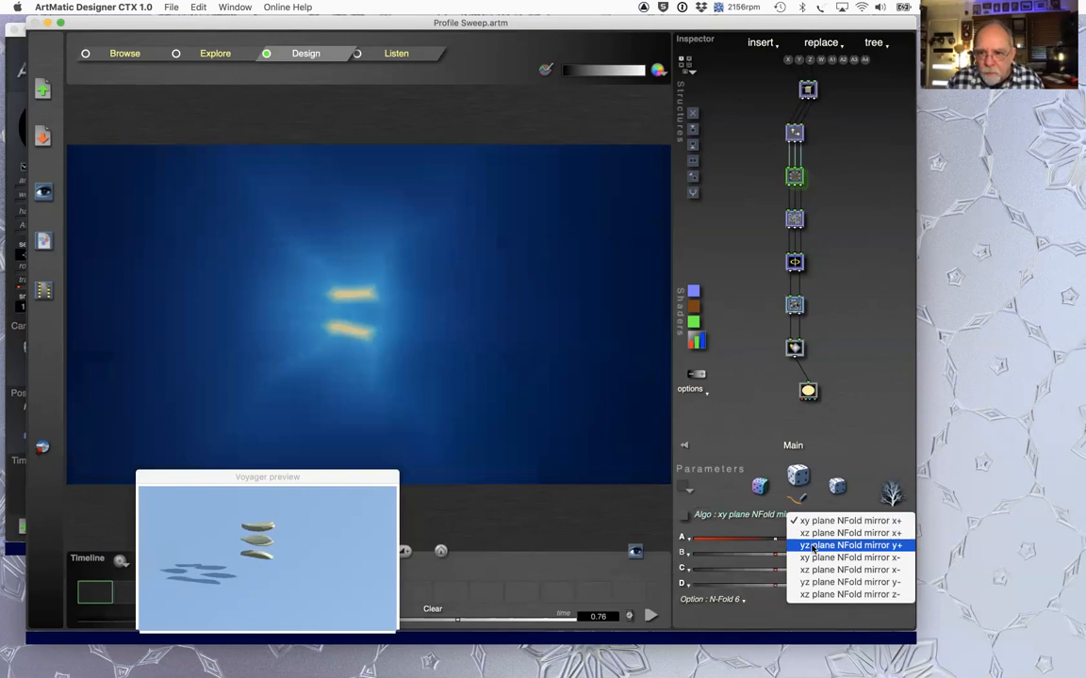
click(812, 546)
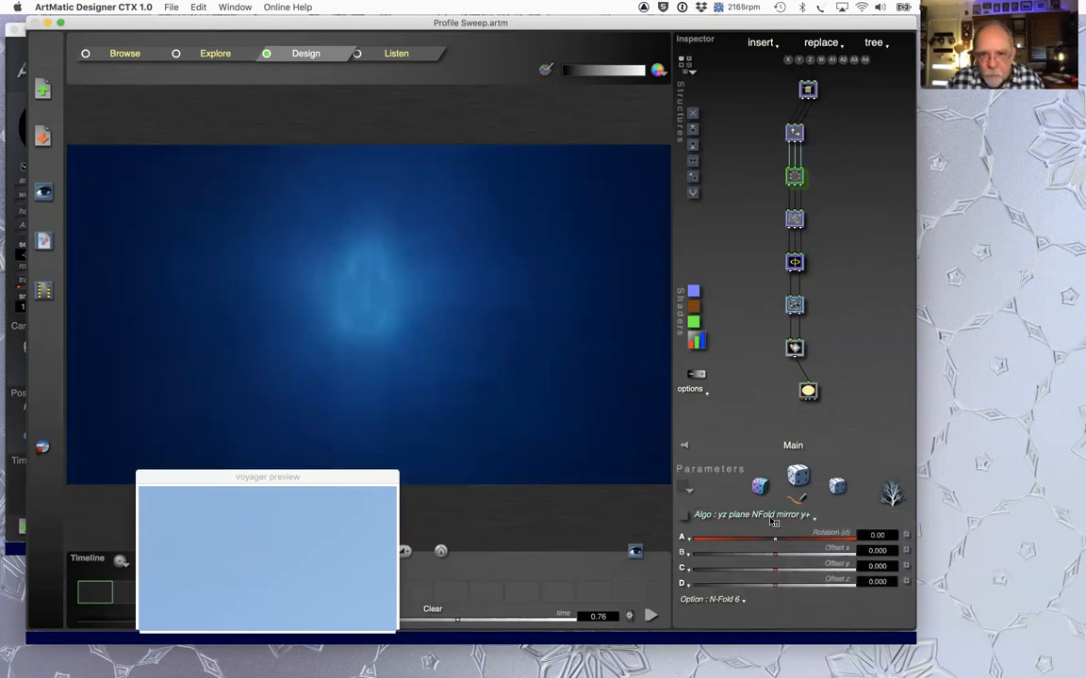
click(772, 519)
click(788, 558)
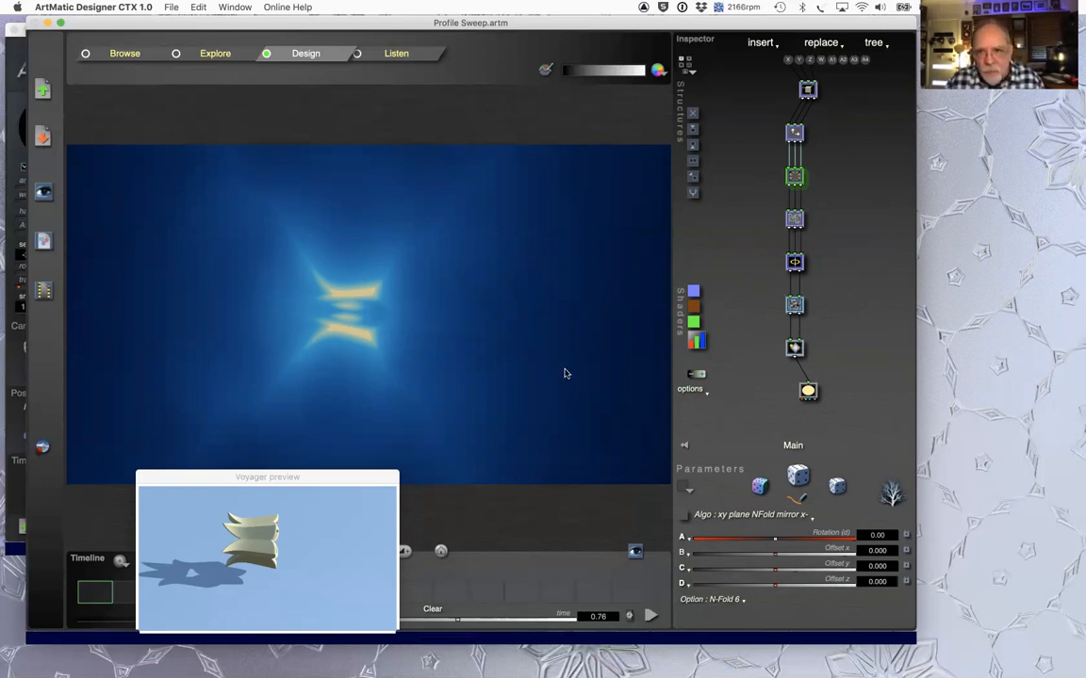
Step: Insert a component below the 3D Offset, and replace the 3D Offset with a 3D Rotate using Rotate 3 axes
click(795, 133)
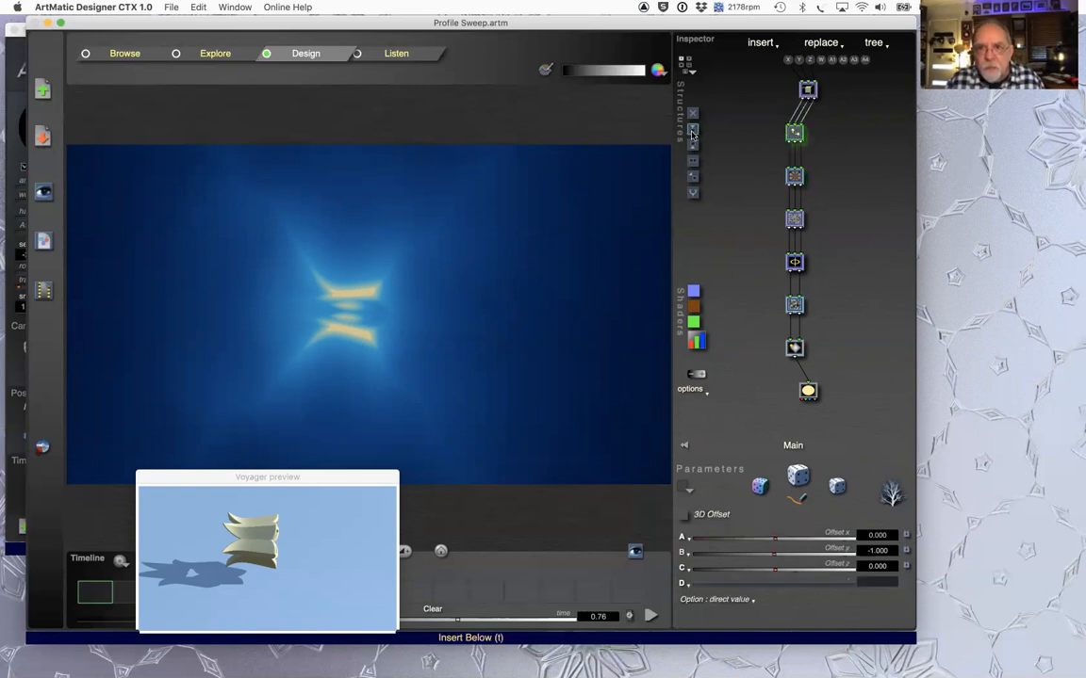
key(i)
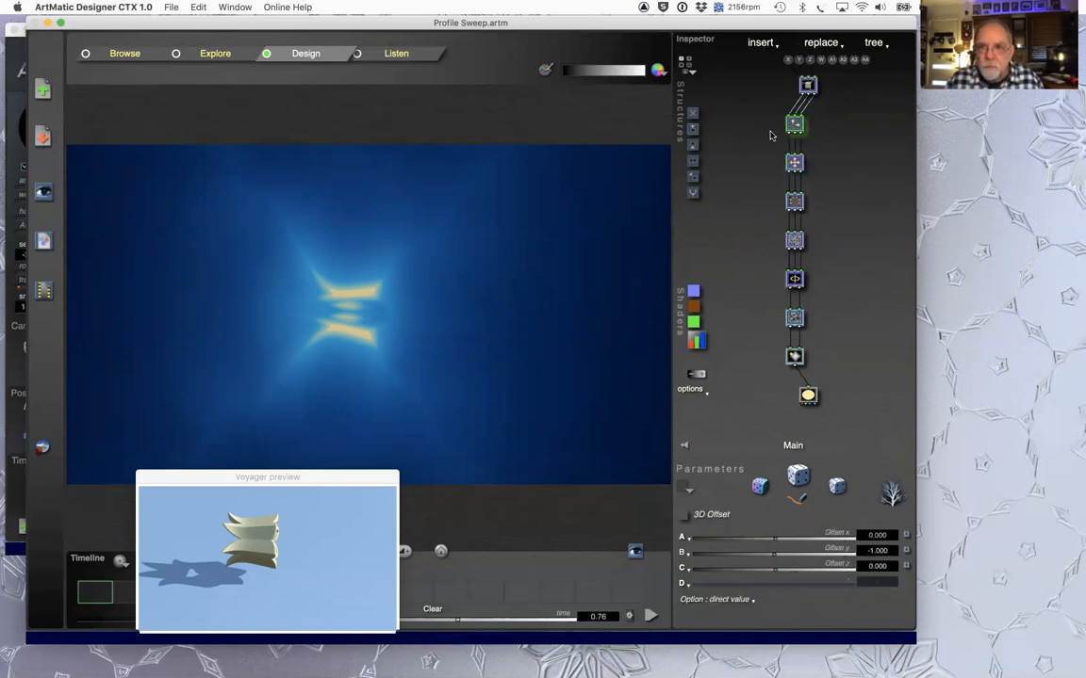
drag(790, 124, 896, 594)
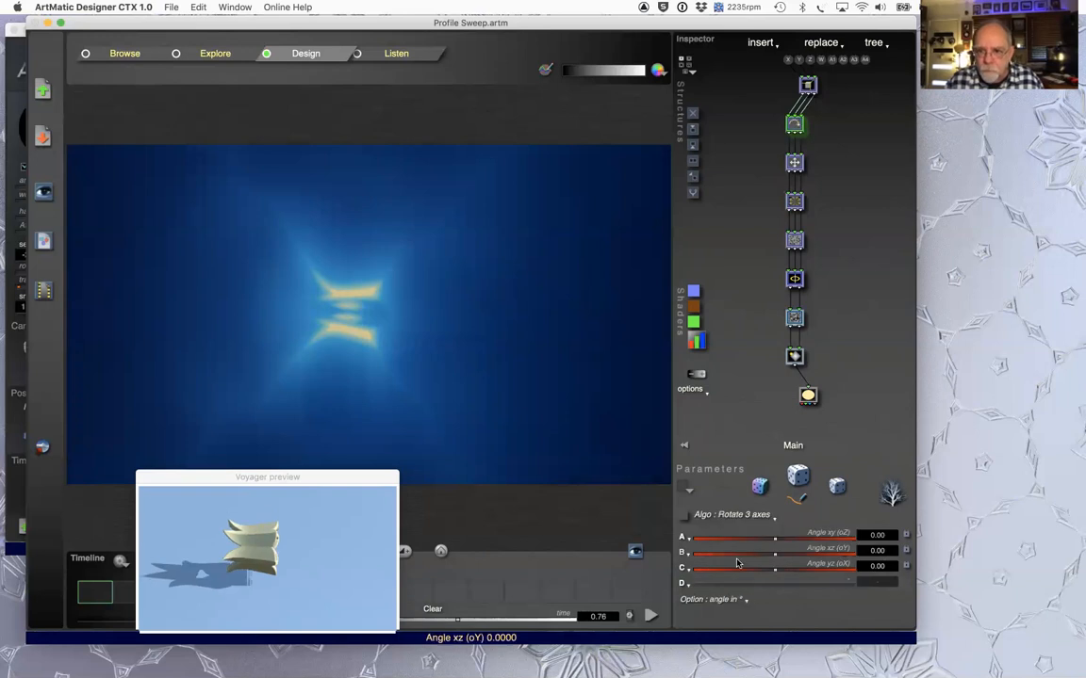
Step: Rotate the mirrored object about the Y axis, trying Angle xz values of 42.93 and 88.81 and settling on -38.76
drag(778, 554, 792, 556)
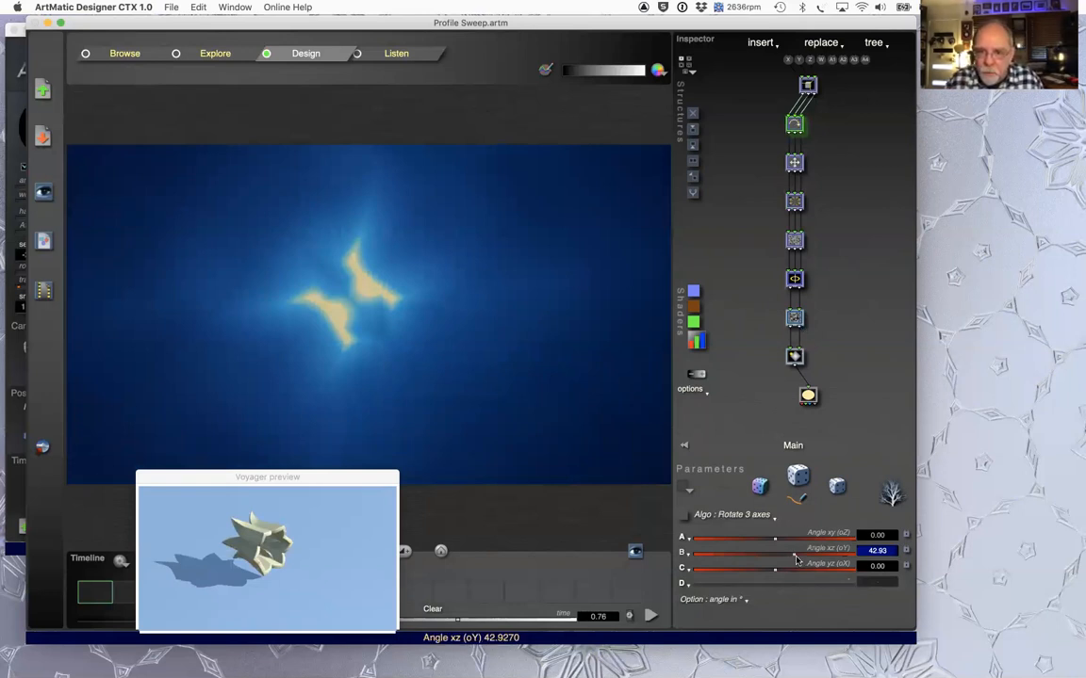
drag(799, 550, 814, 551)
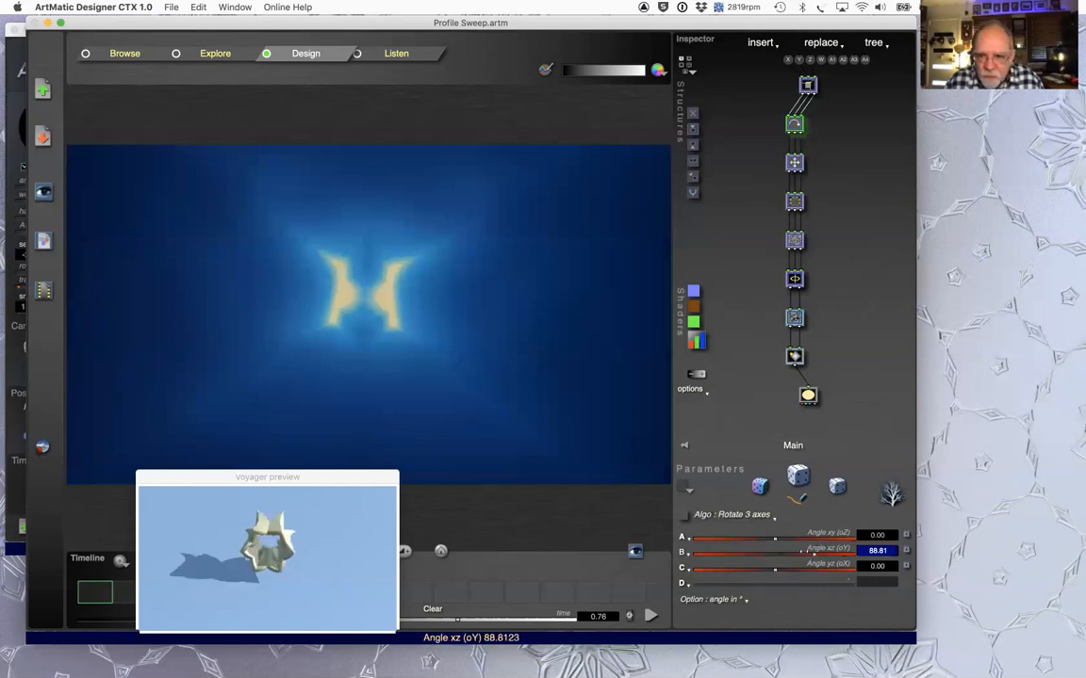
drag(814, 553, 757, 558)
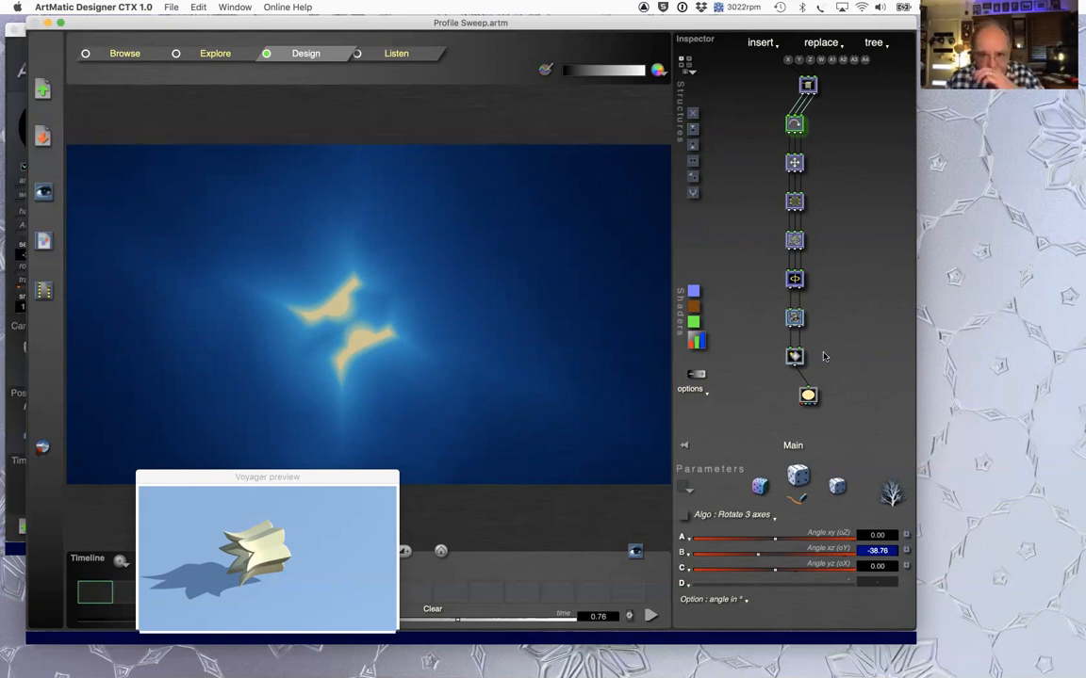
Step: Set the Perlin random component's Phase to -12.411
click(795, 317)
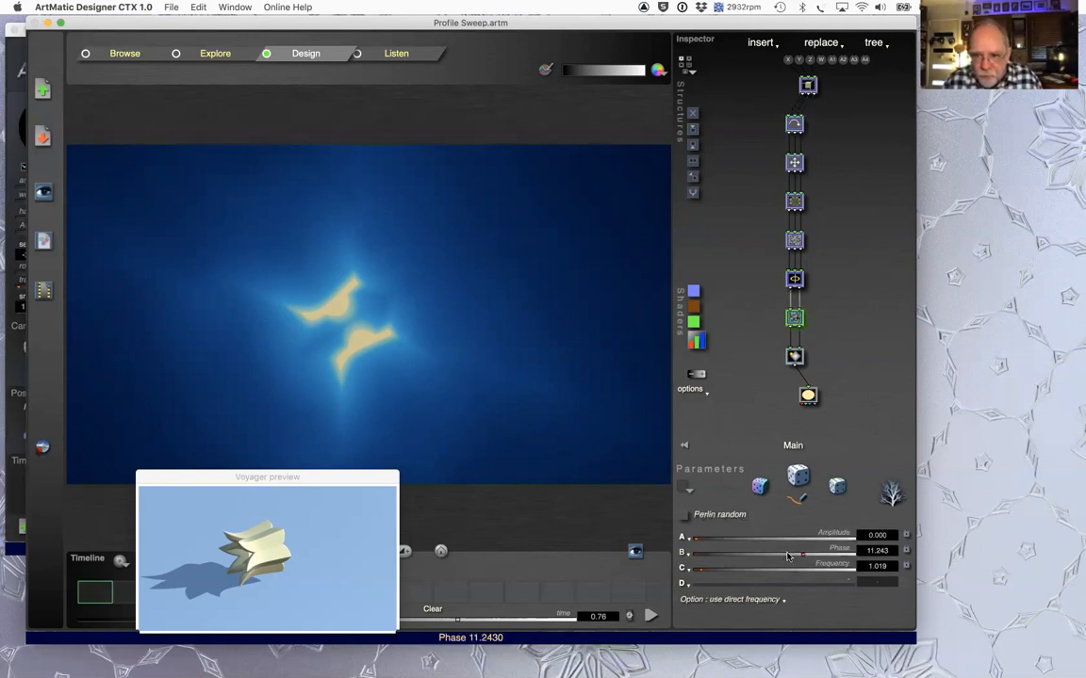
drag(796, 554, 745, 558)
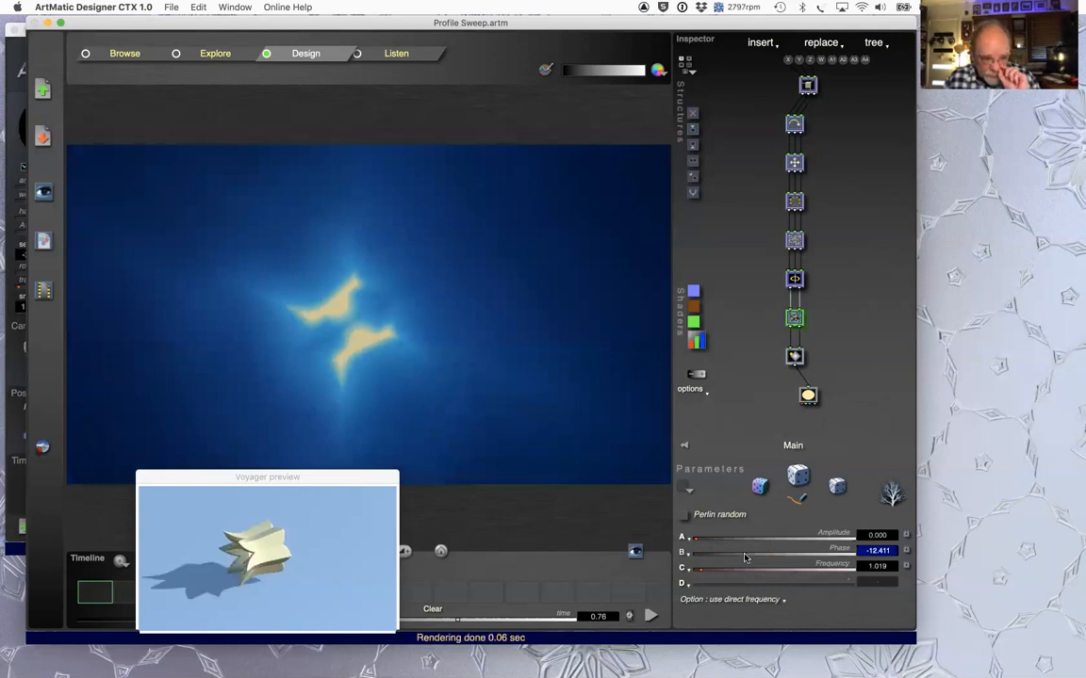
Step: Set the 3D Random vector component's Phase to 7.469
click(795, 239)
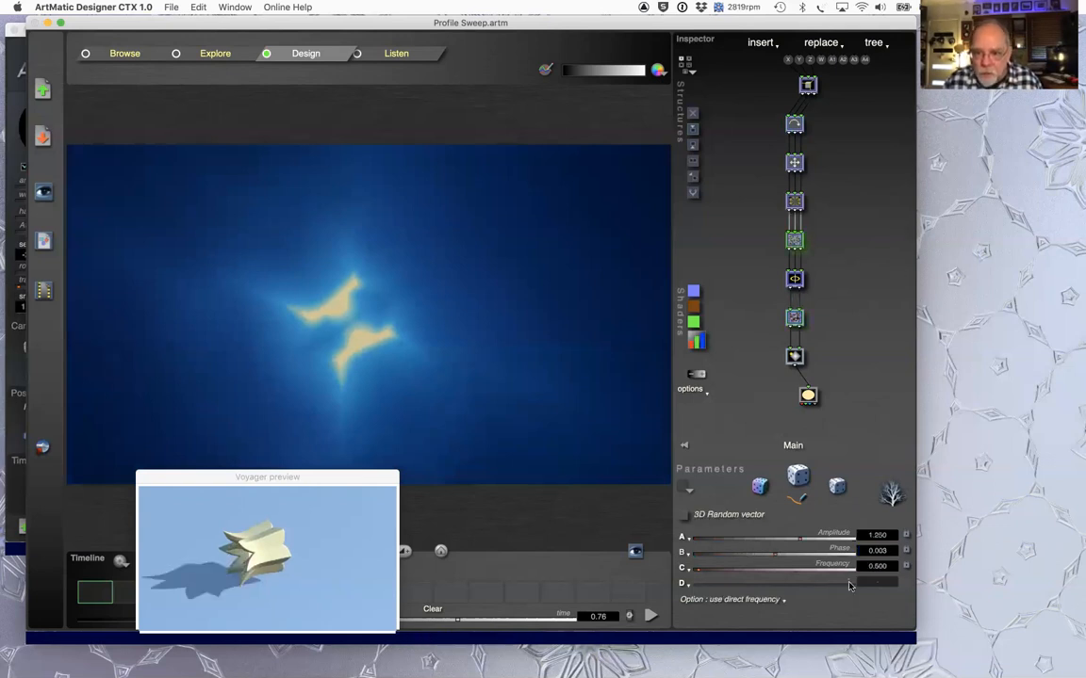
mouse_move(790, 555)
mouse_down()
mouse_move(849, 556)
mouse_move(754, 558)
mouse_move(805, 559)
mouse_up()
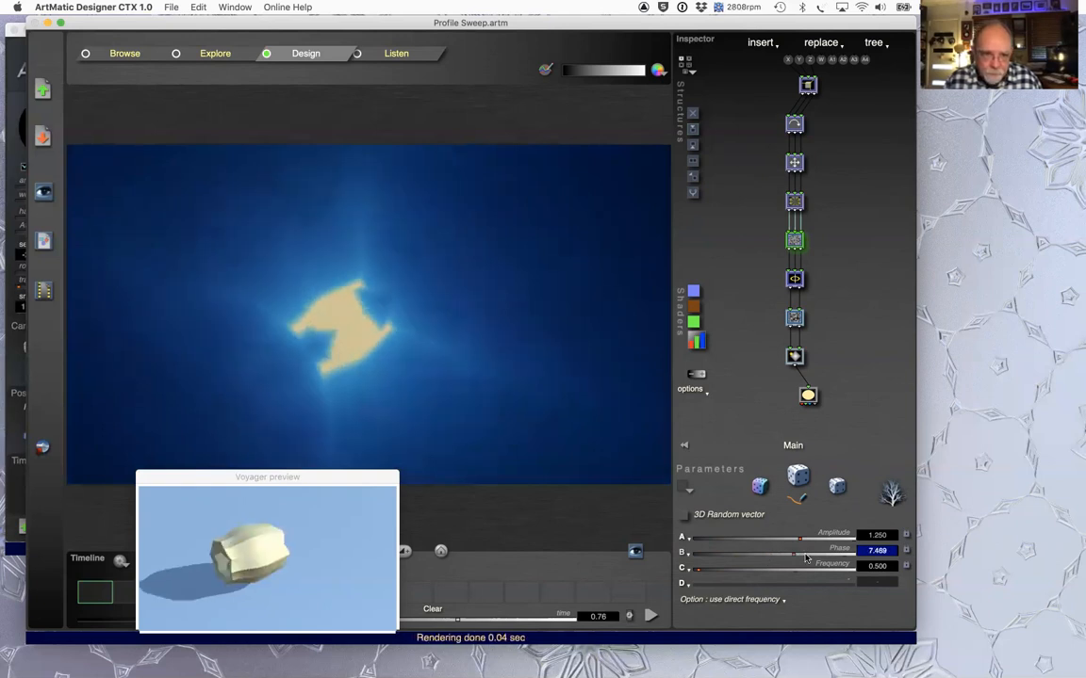
Step: Change the xy plane mirror component's fold count, trying N-Fold 14 and settling on N-Fold 3
click(795, 207)
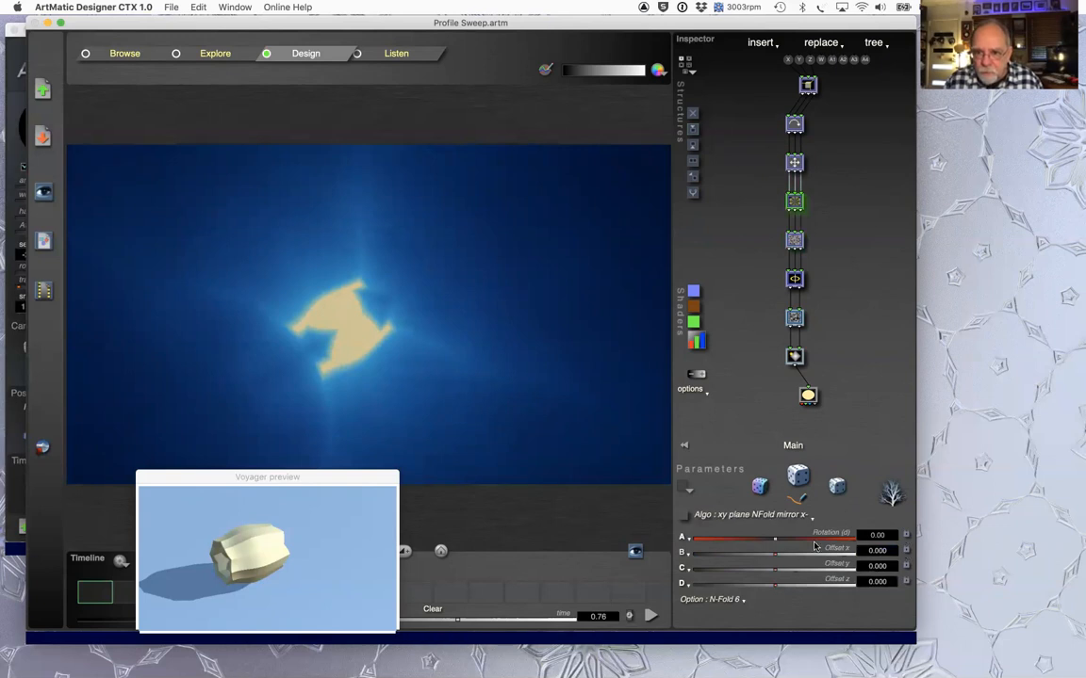
click(730, 600)
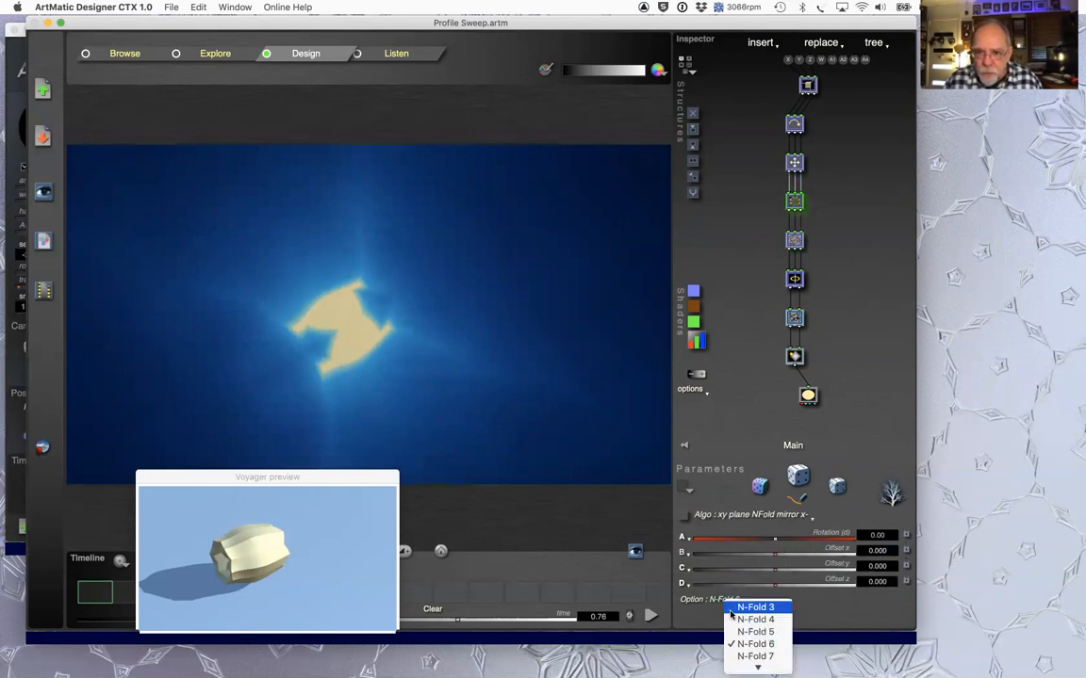
mouse_move(757, 668)
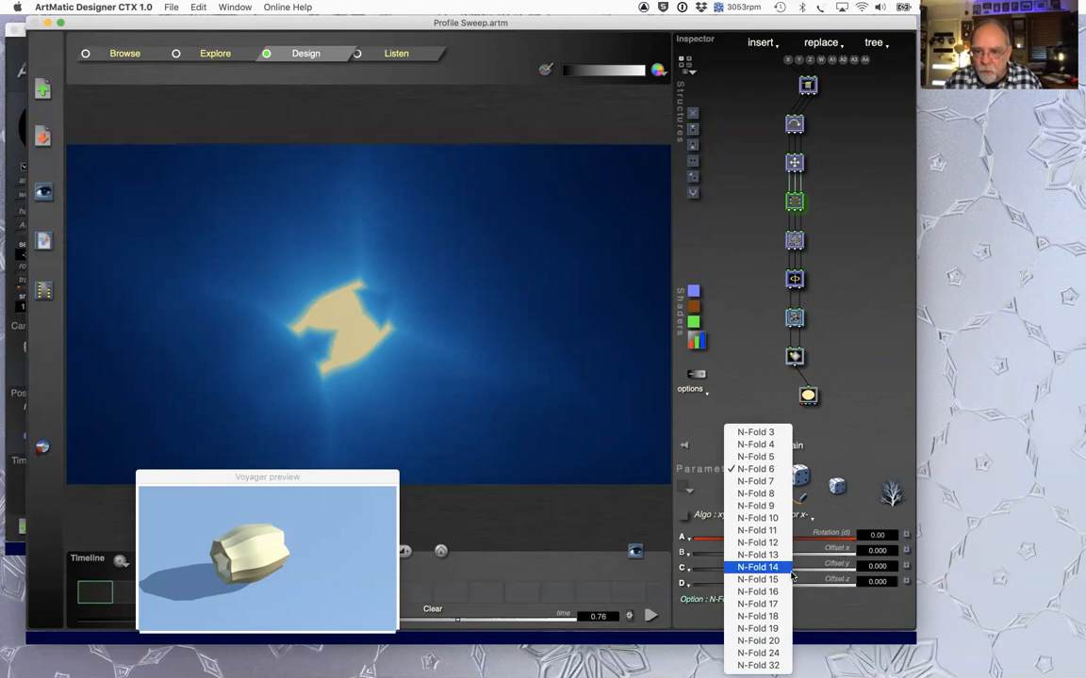
click(768, 568)
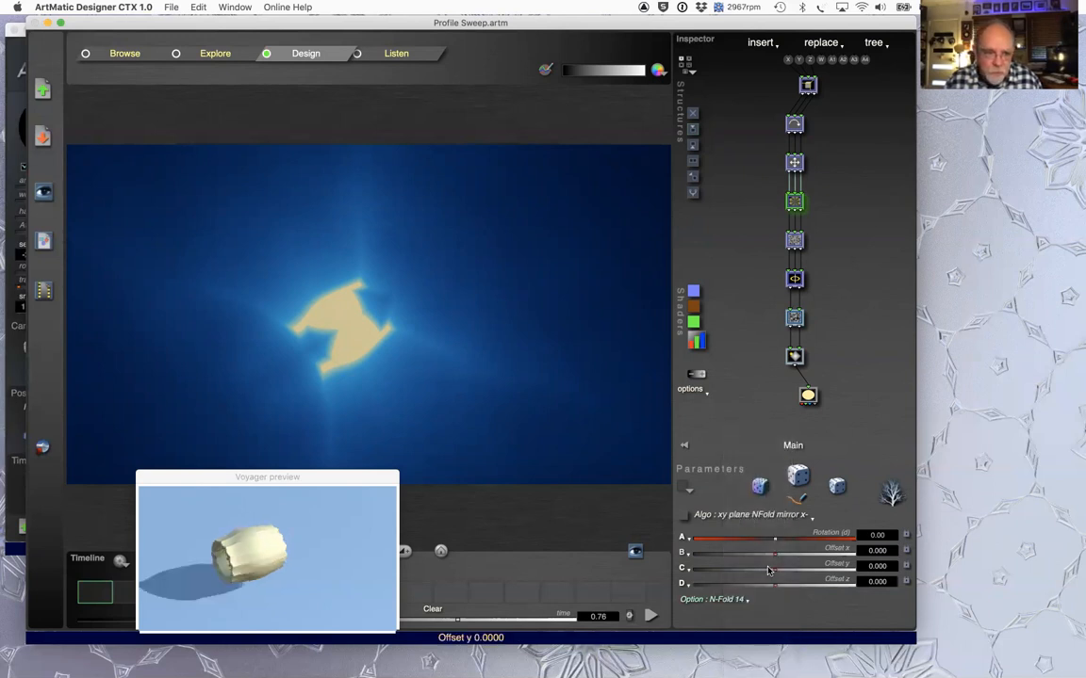
click(746, 601)
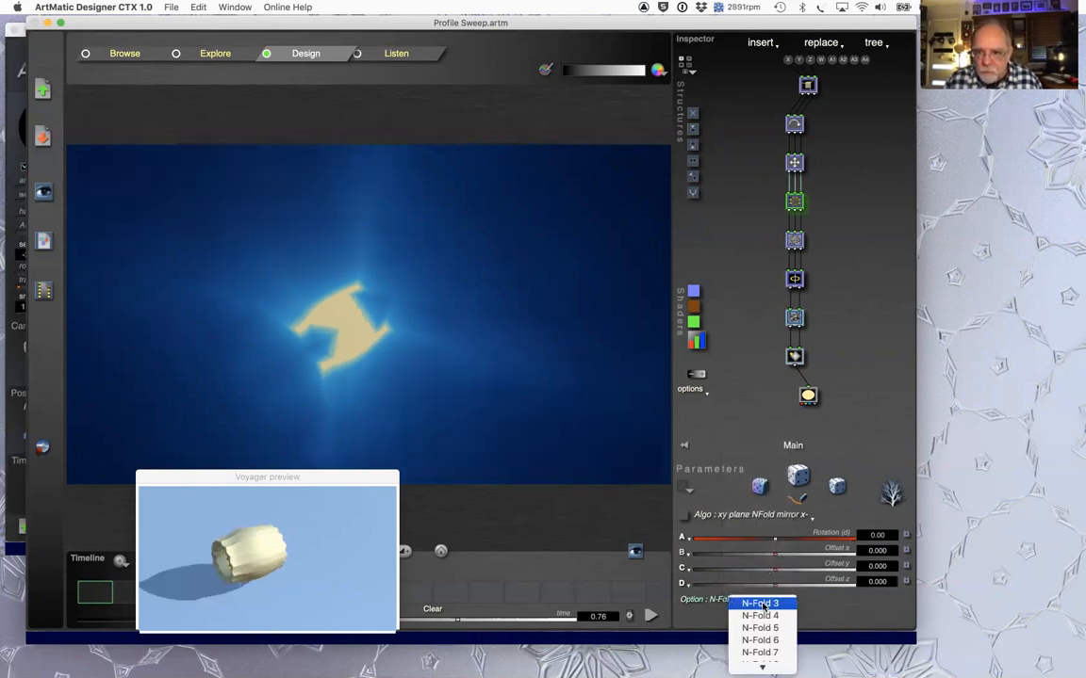
click(762, 604)
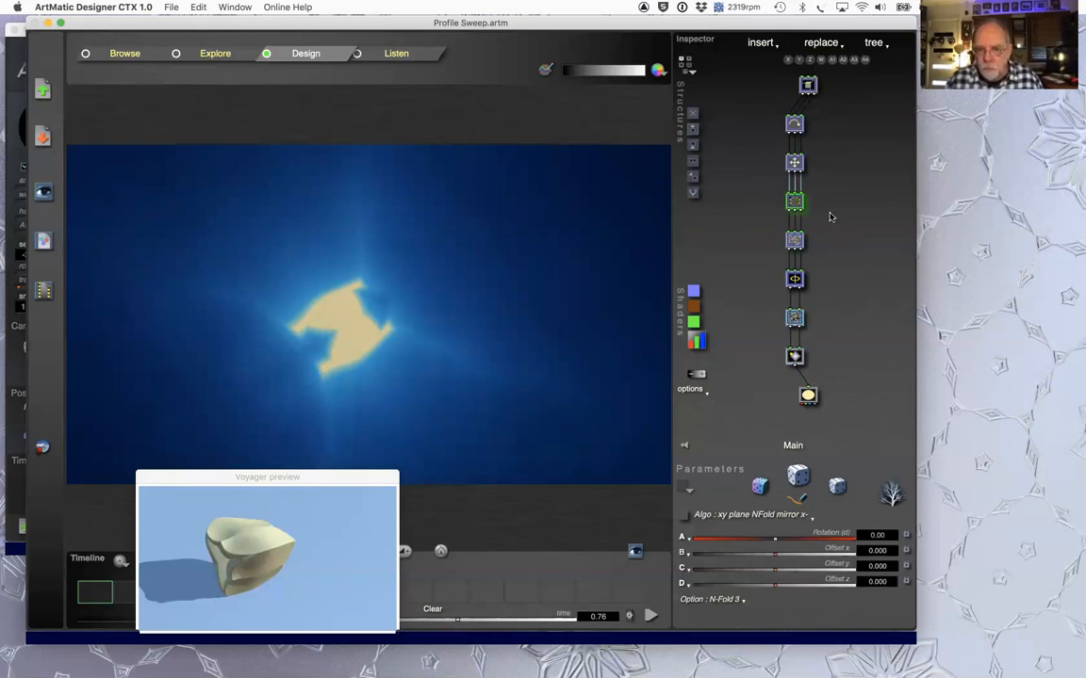
Step: Group the chain from the Rotate 3 axes component down to the Column concave profile into a compiled tree
click(794, 124)
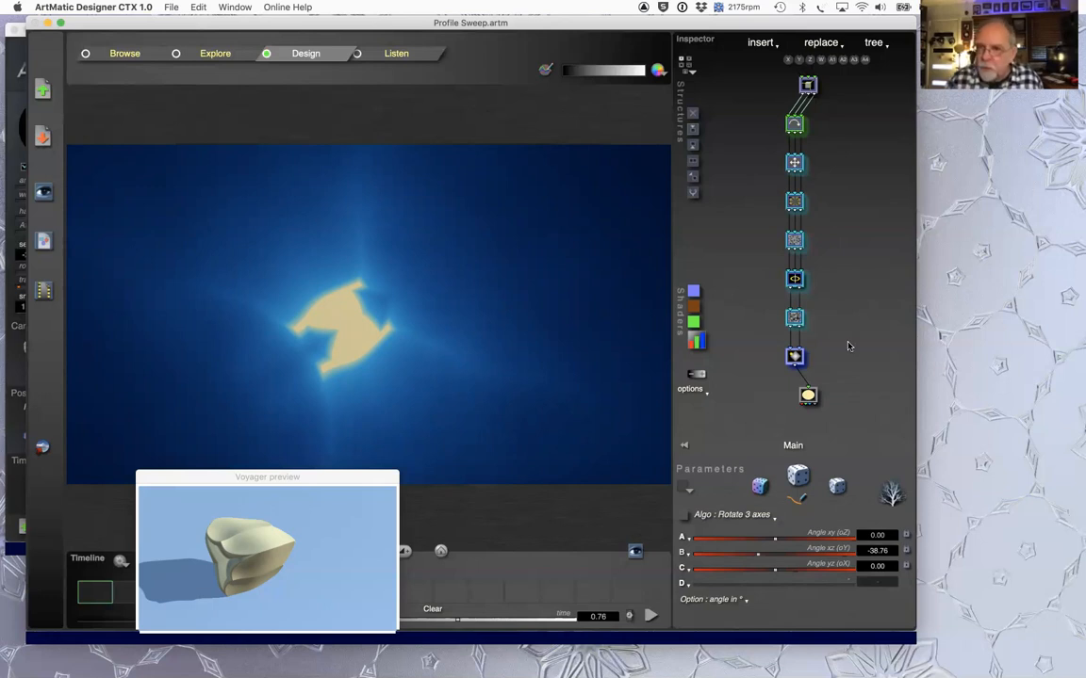
click(807, 86)
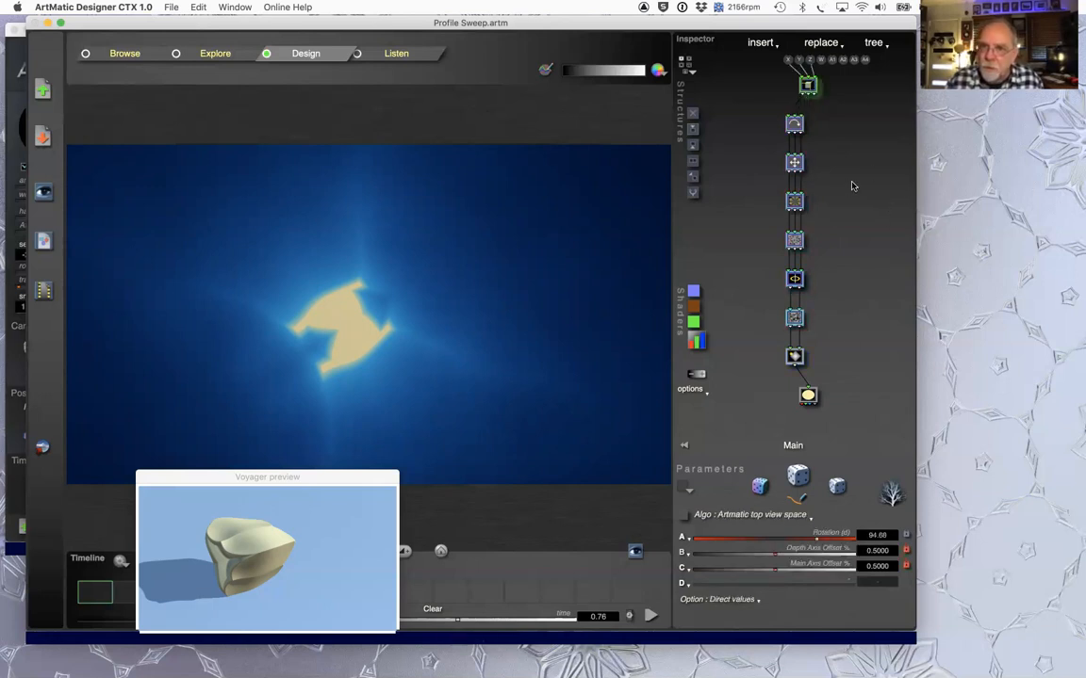
click(795, 123)
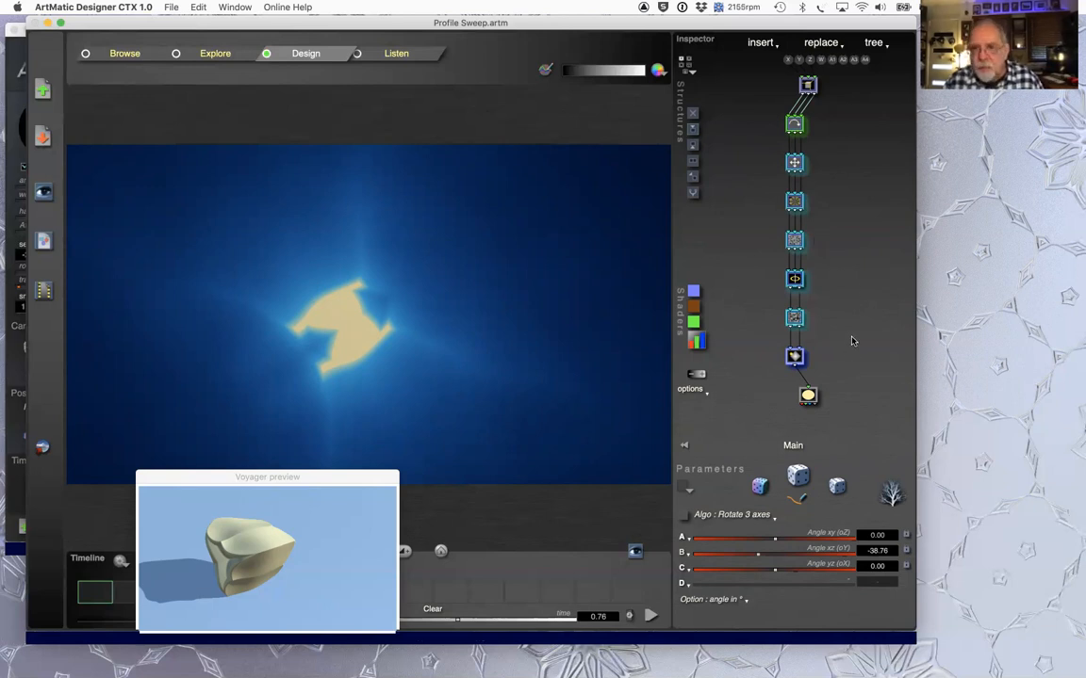
key(super+g)
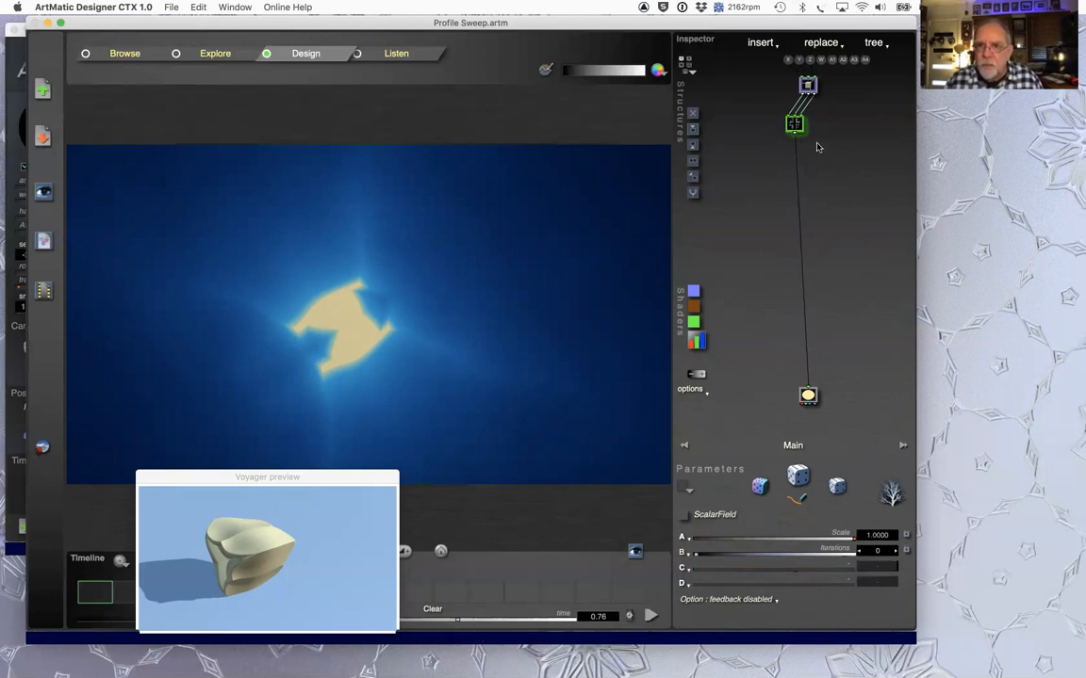
Step: Open the new compiled tree to view its components and return to the main tree
key(super+e)
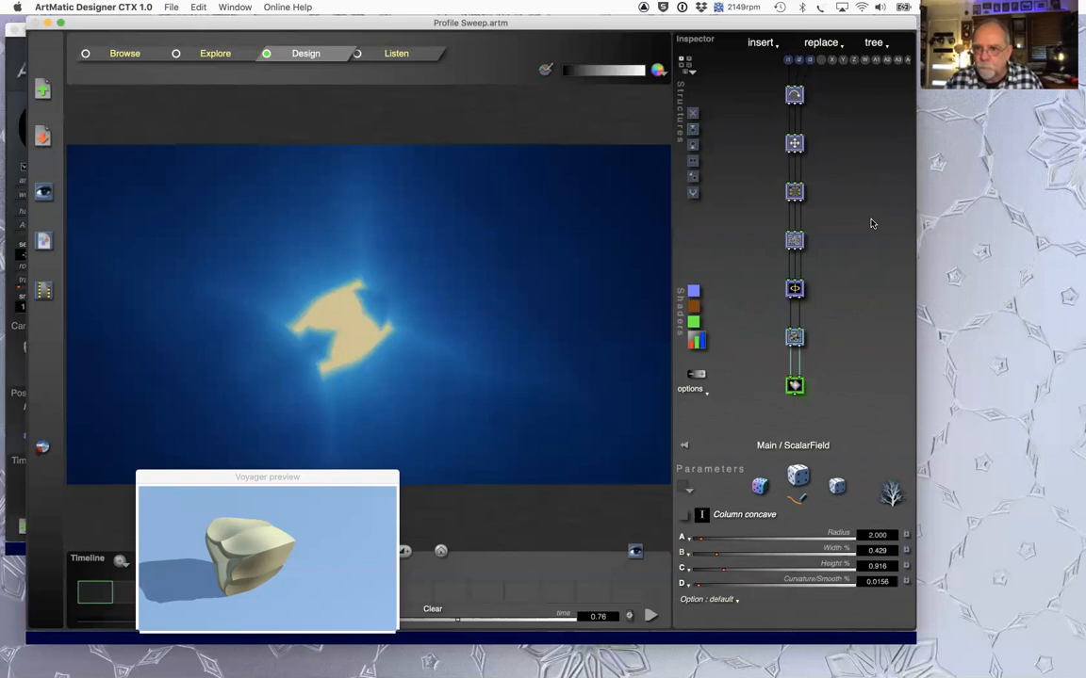
double_click(872, 223)
key(super+e)
double_click(870, 222)
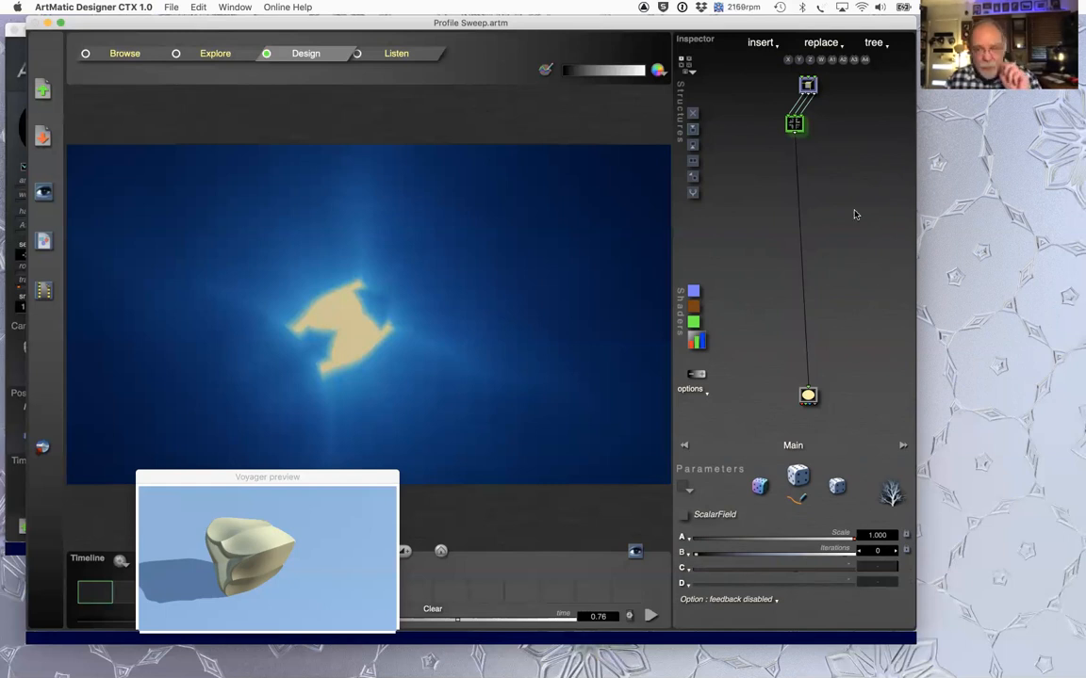
Step: Add a second branch under the top view space component and make it a 3D DF shapes A # sphere
click(807, 85)
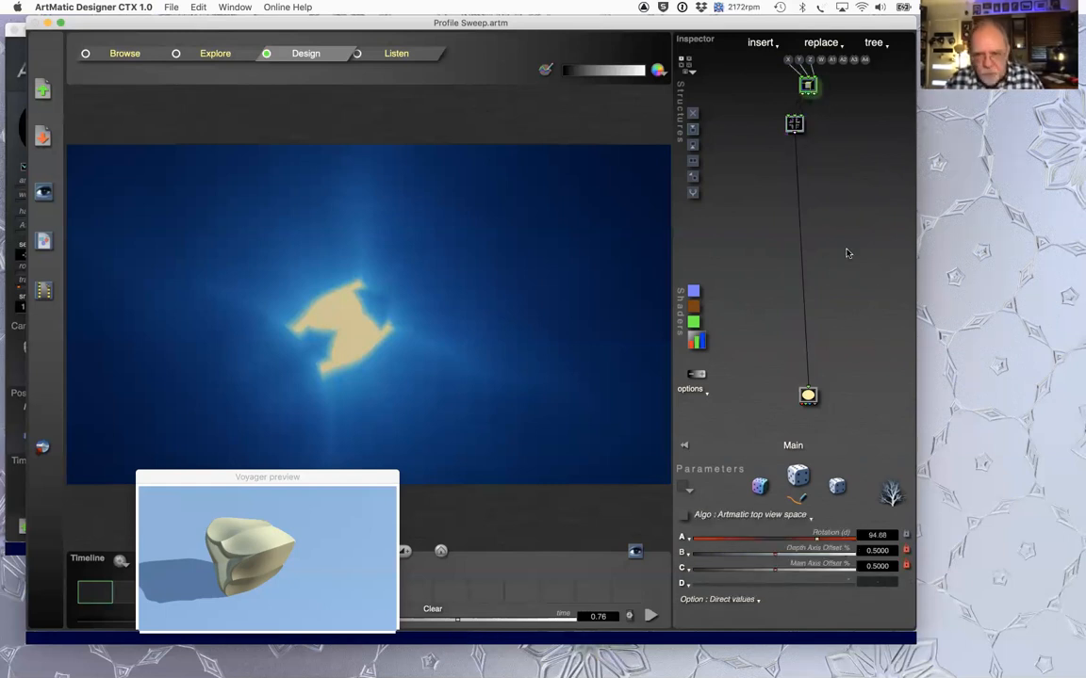
key(1)
click(825, 122)
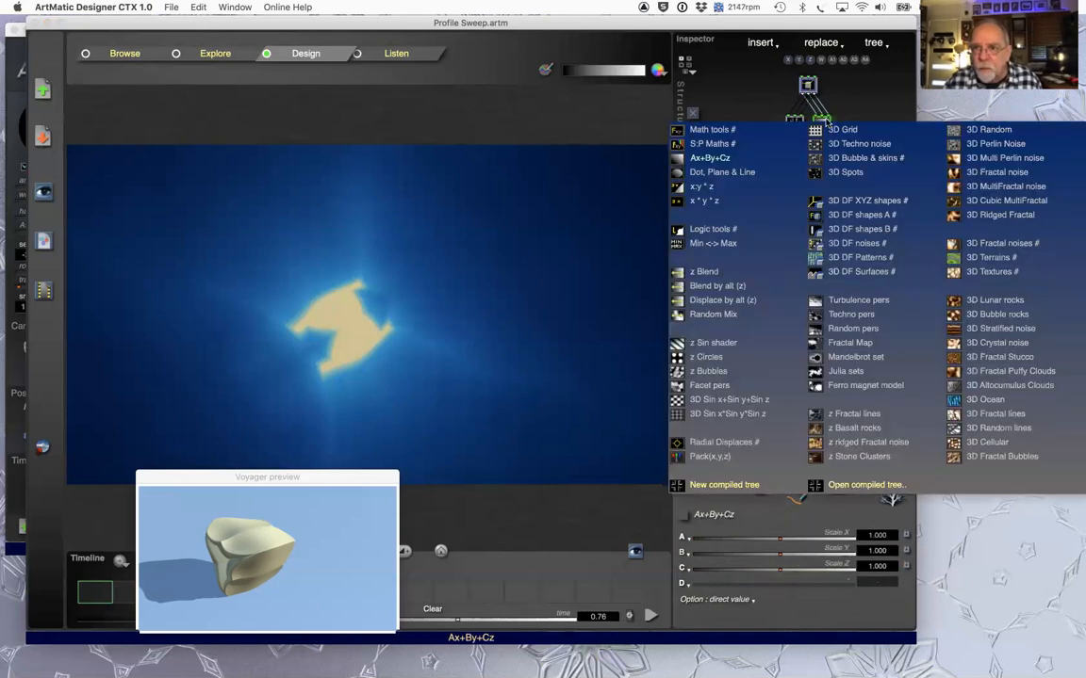
click(854, 216)
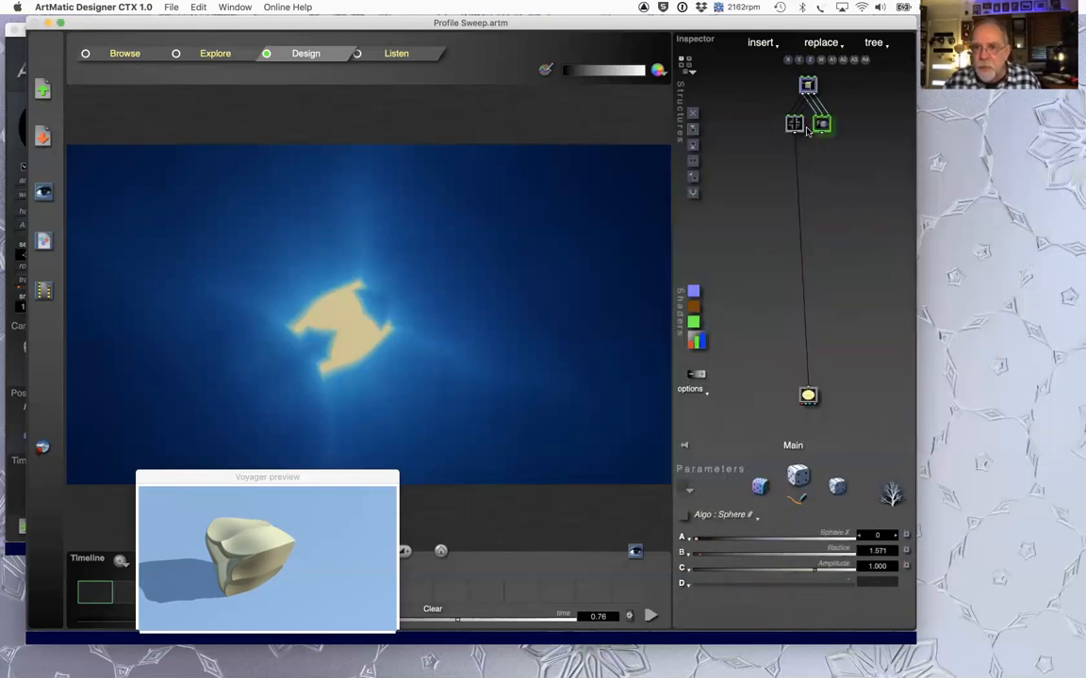
Step: Insert a two-input component below the compiled tree and combine both branches with Logic tools, Max & Blend (union)
key(1)
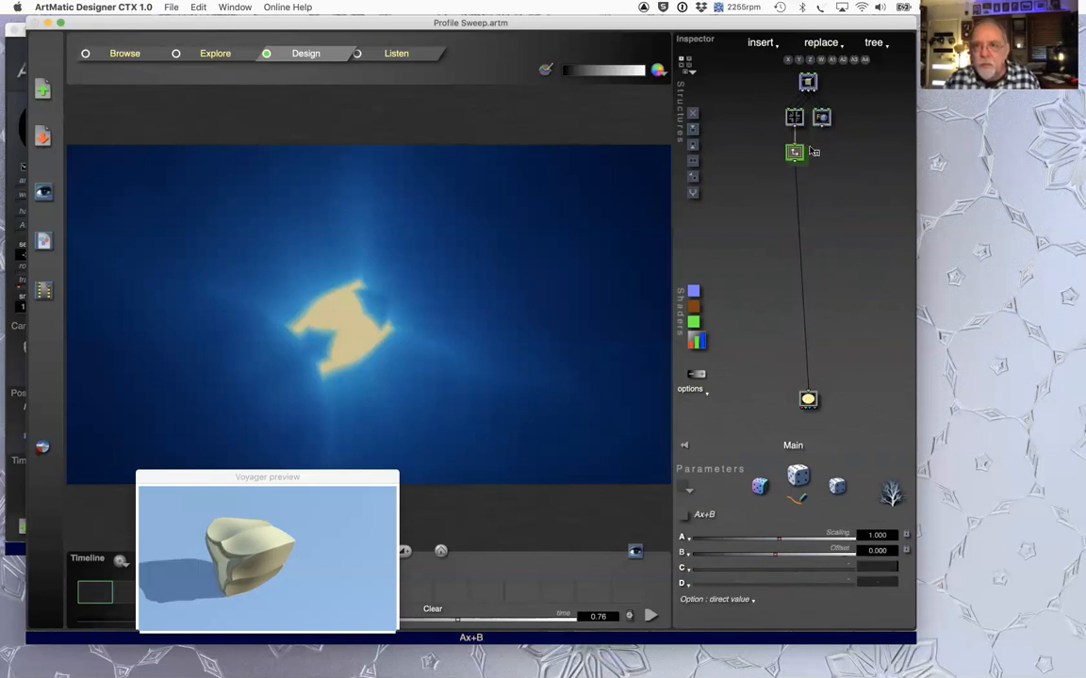
right_click(787, 153)
click(867, 314)
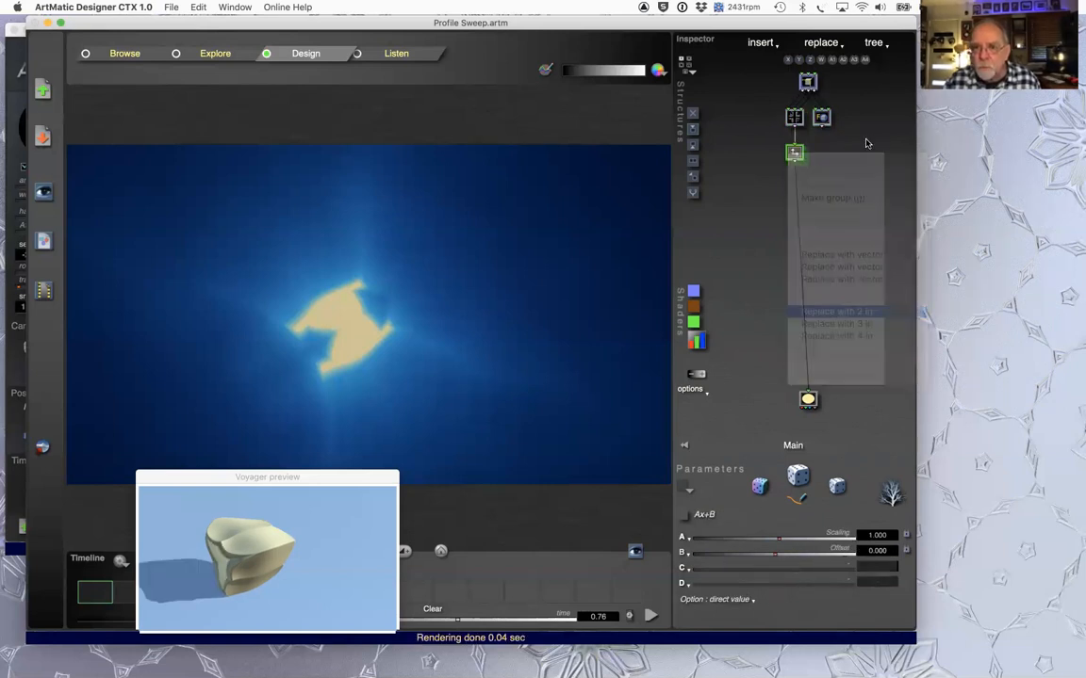
click(793, 158)
click(751, 377)
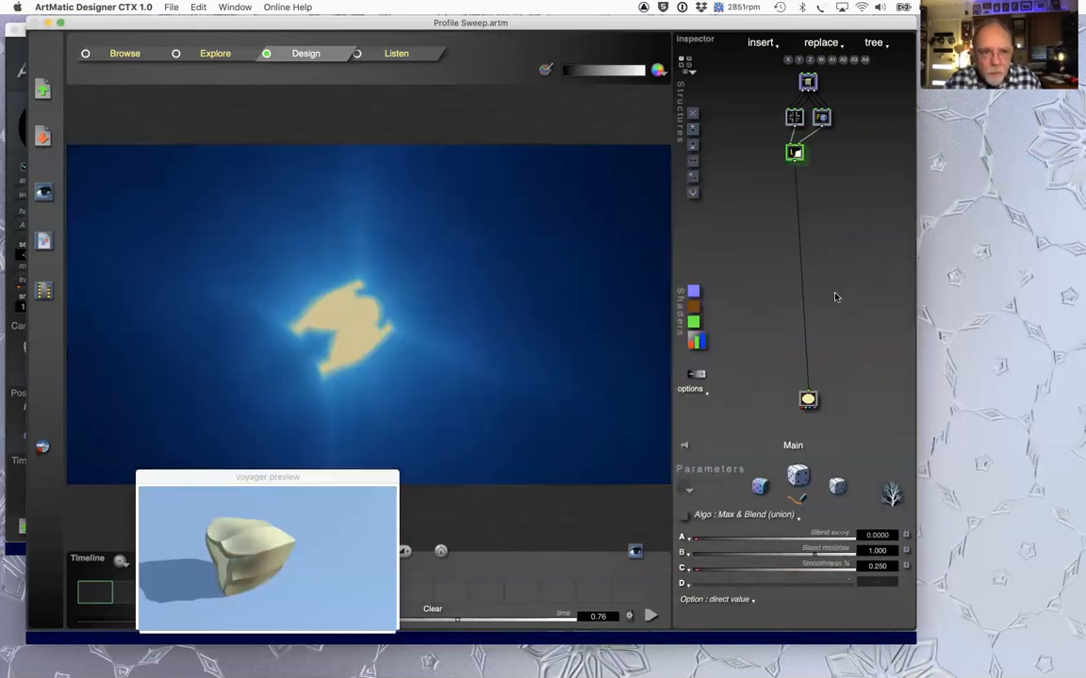
Step: Set the sphere's Radius to 4.249 and the union component's Smoothness % to 2.528
click(822, 116)
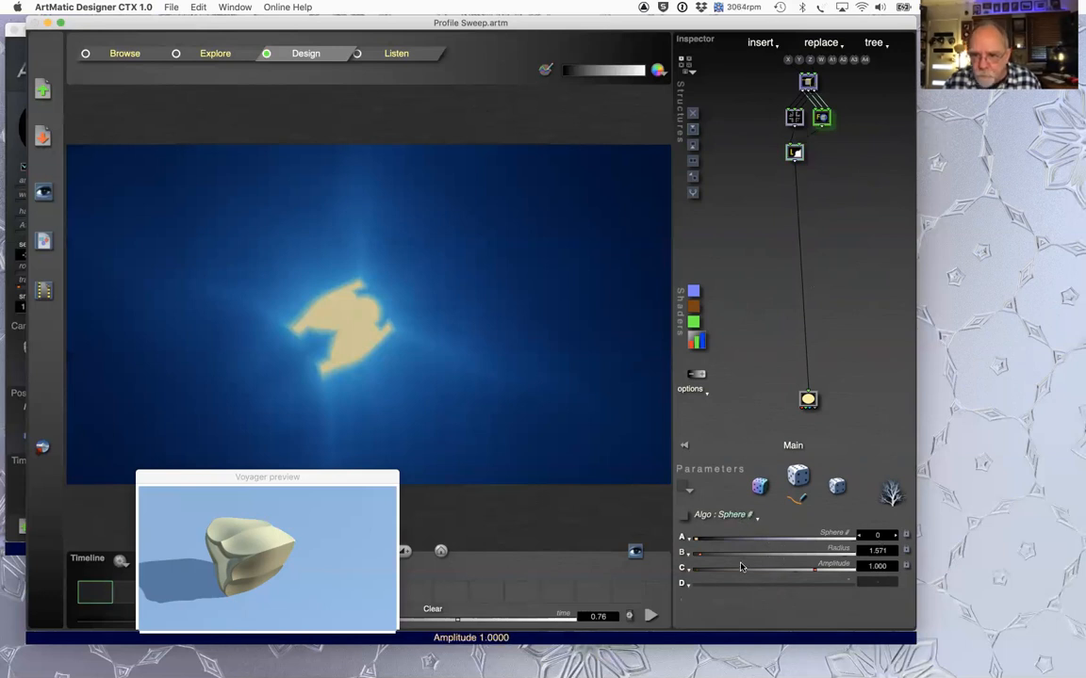
drag(702, 560, 718, 555)
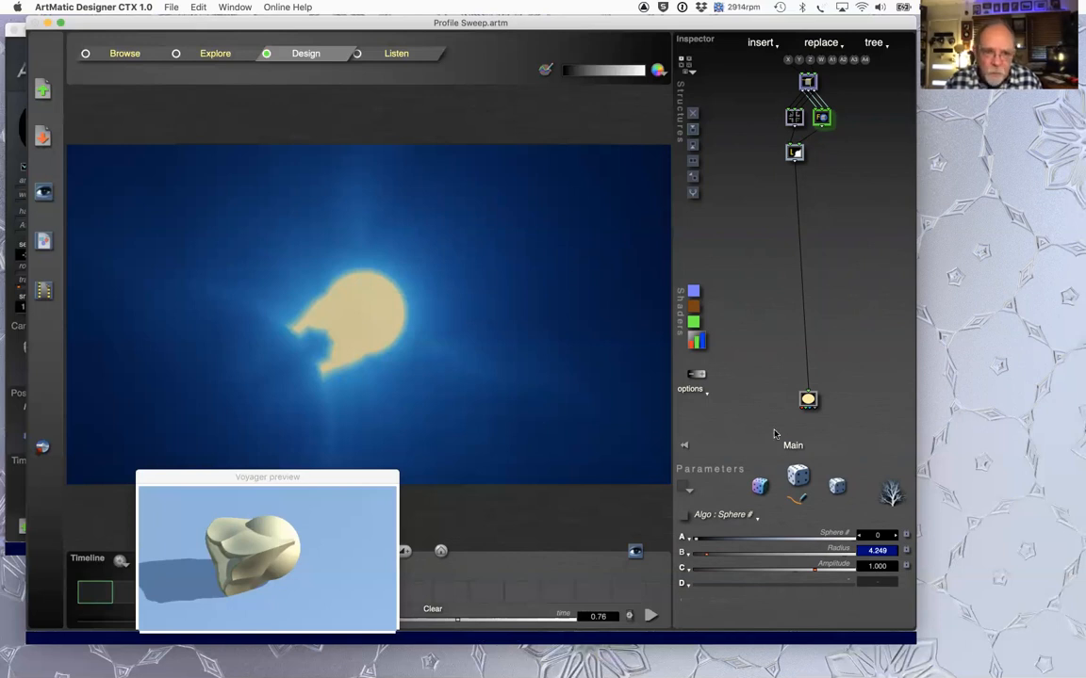
click(794, 152)
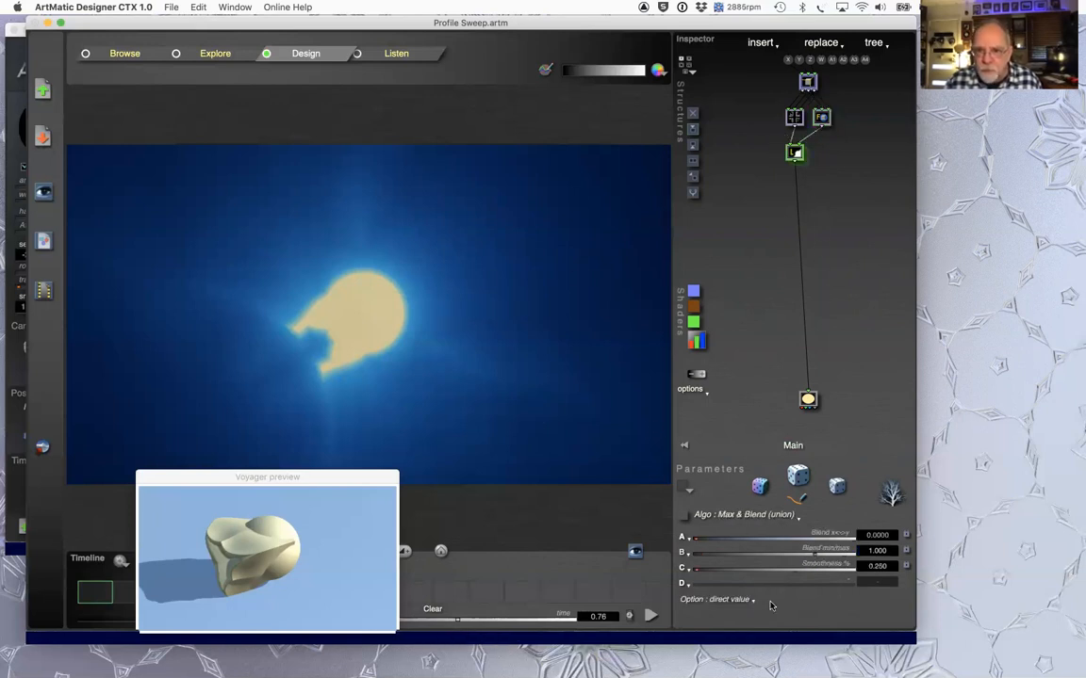
drag(697, 569, 700, 572)
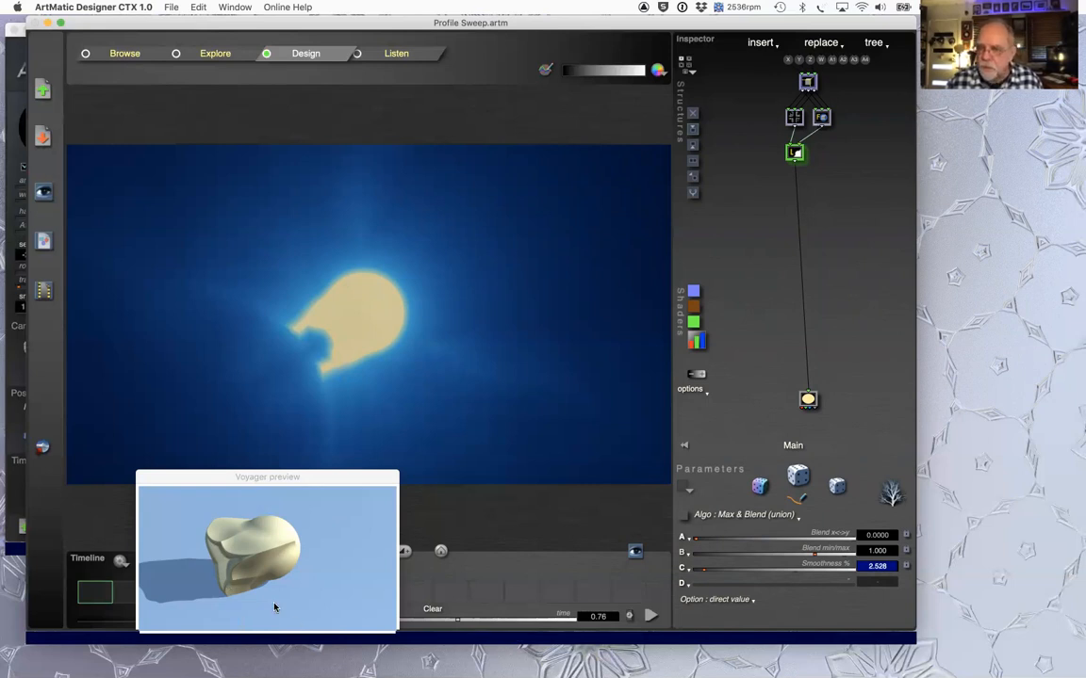
Step: Move the Voyager preview window and add a third branch component under the top view space component
drag(344, 477, 412, 436)
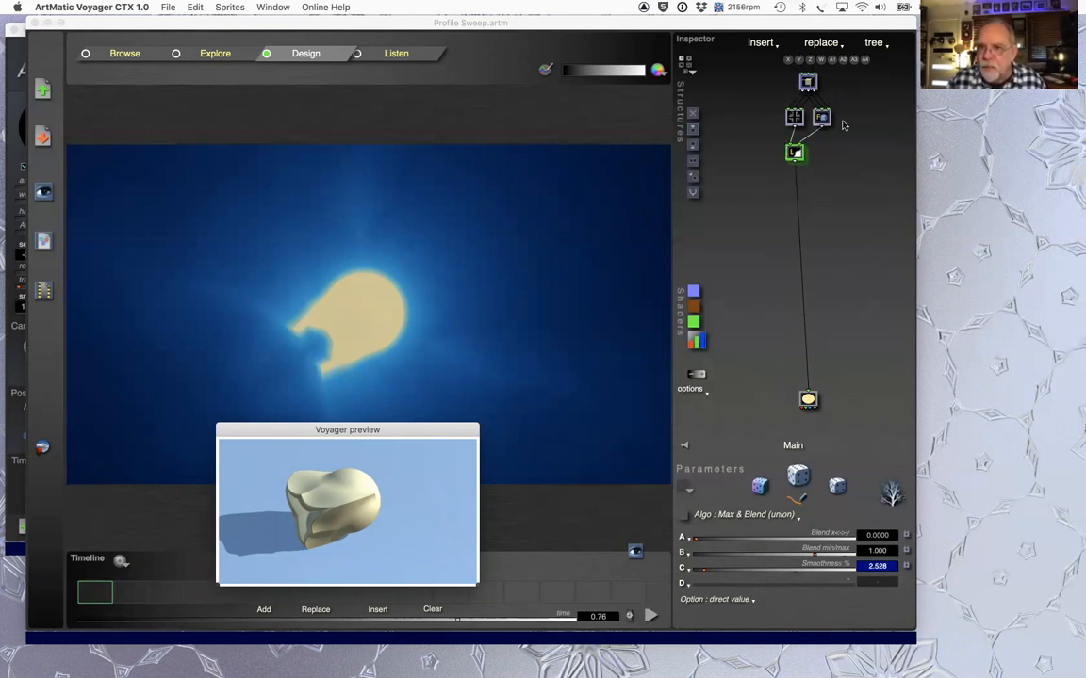
click(808, 83)
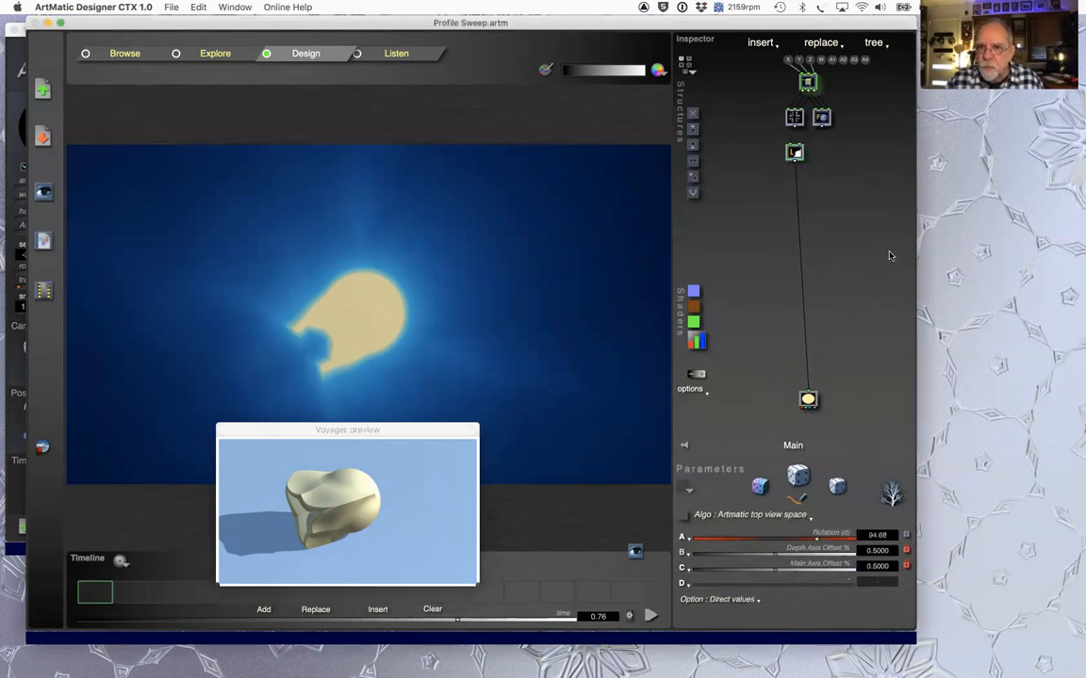
key(1)
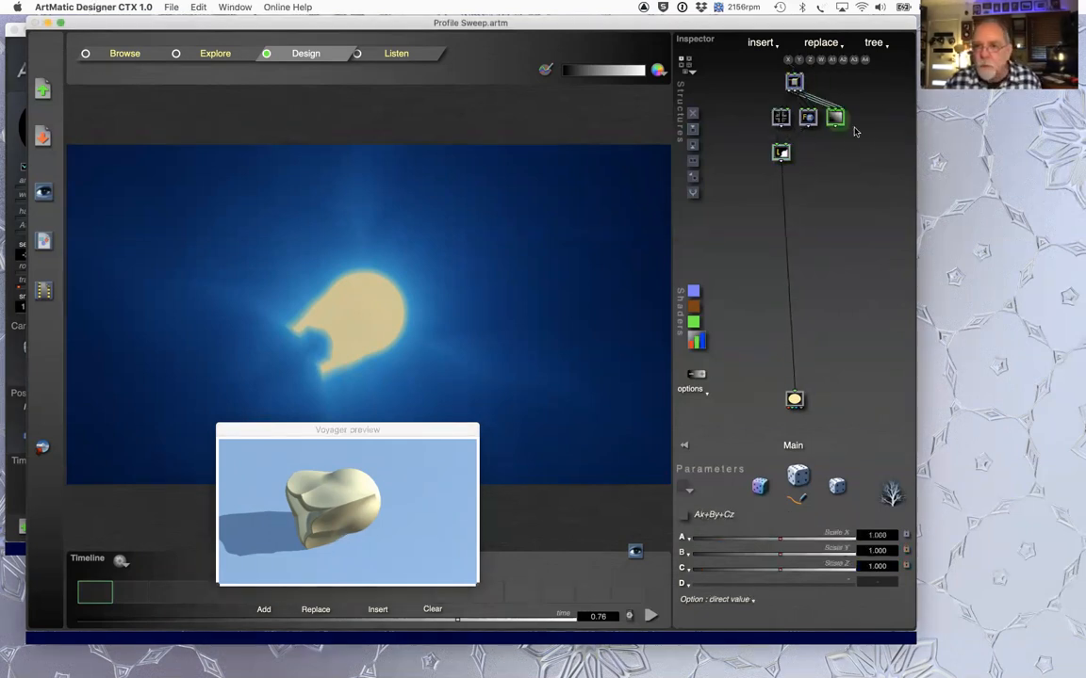
Step: Move the design window aside to make room for the third branch's component list
click(836, 116)
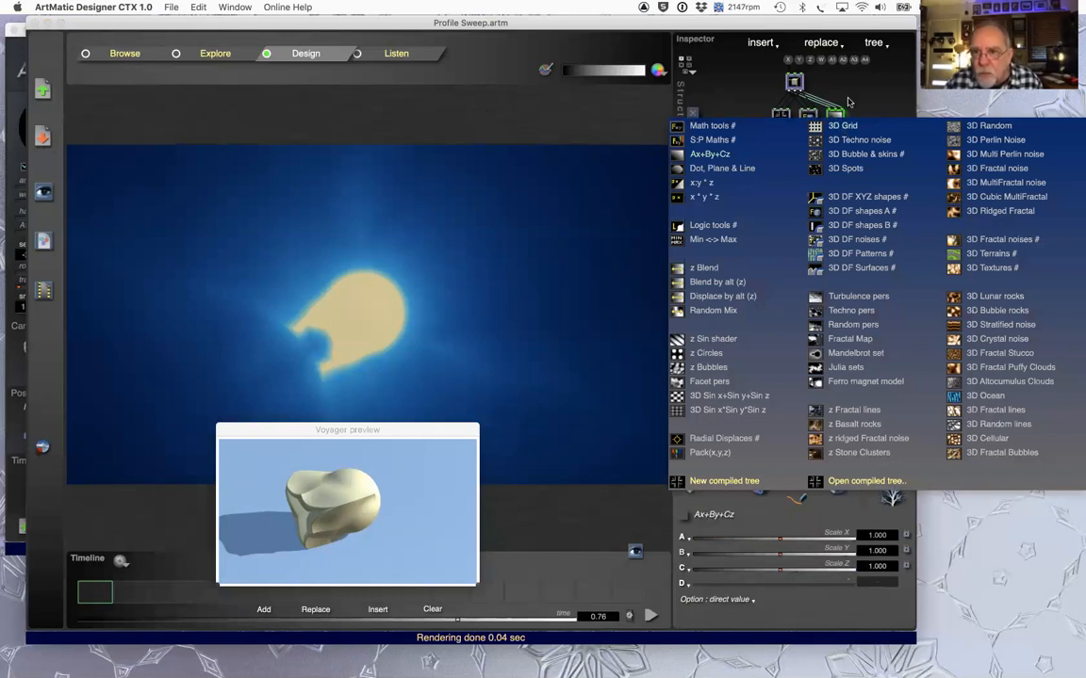
click(858, 85)
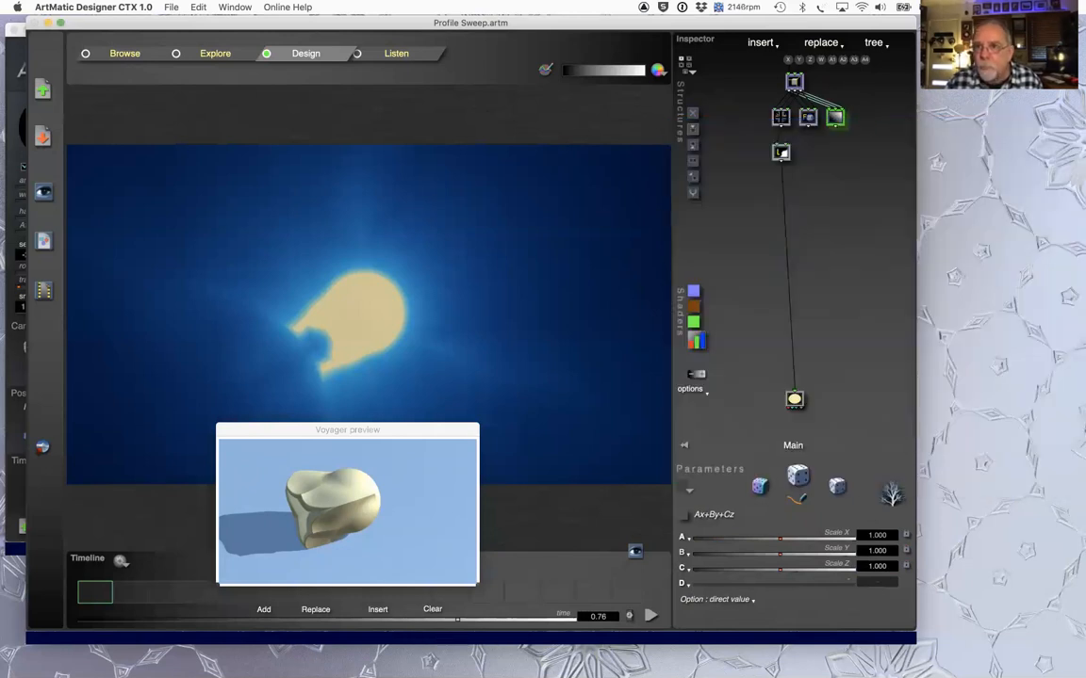
drag(886, 20, 847, 29)
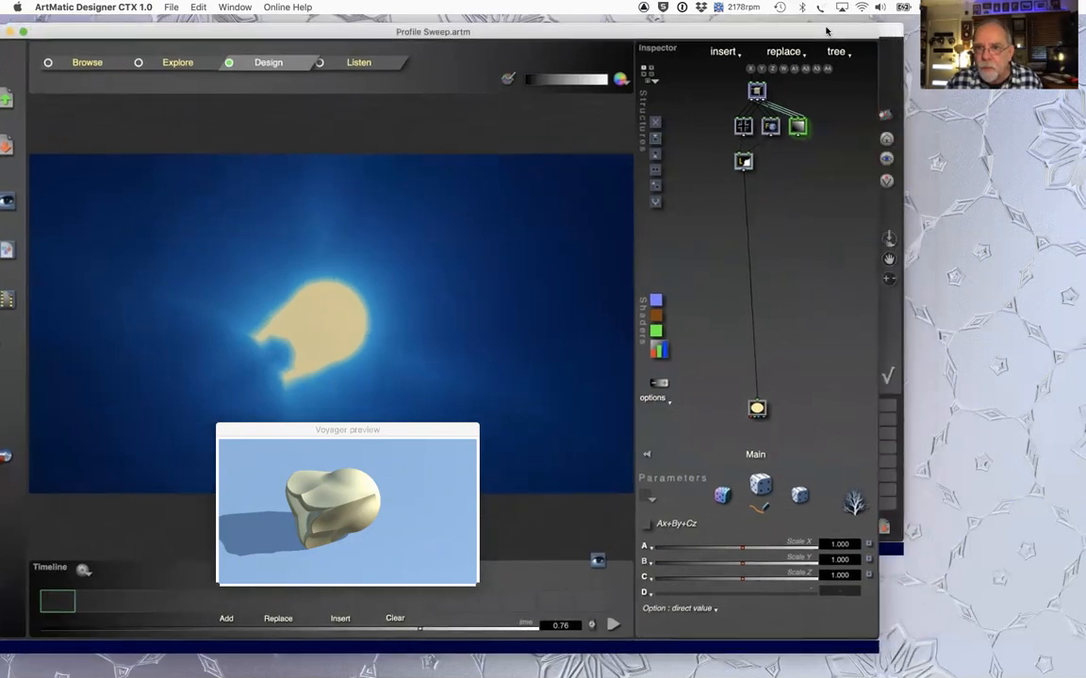
click(797, 127)
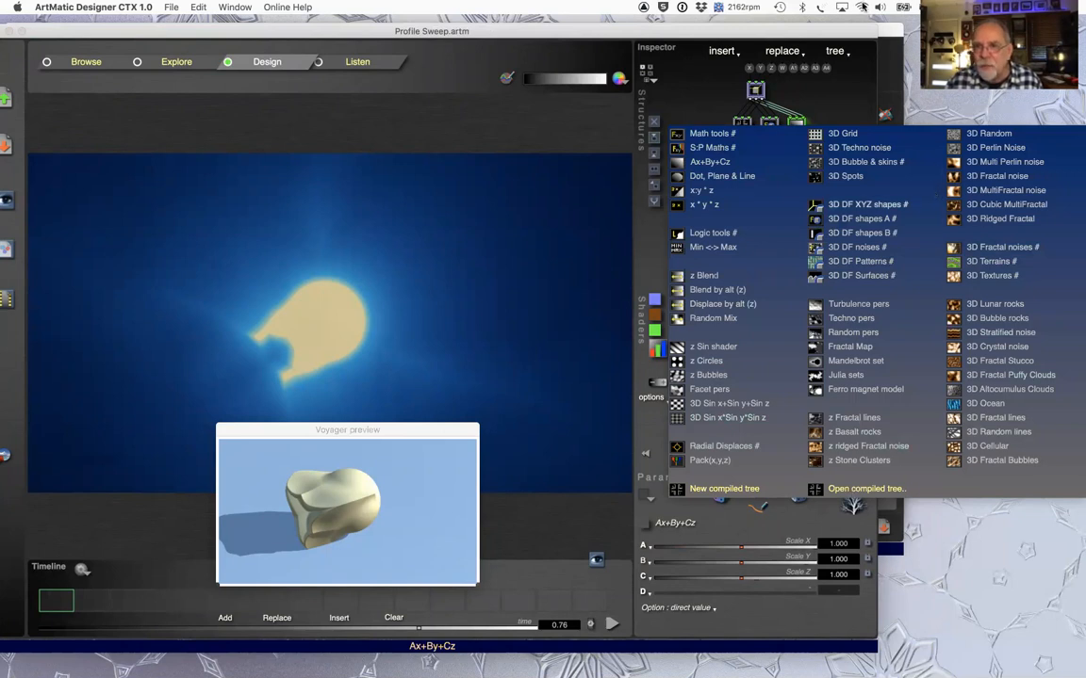
click(834, 48)
drag(618, 21, 564, 15)
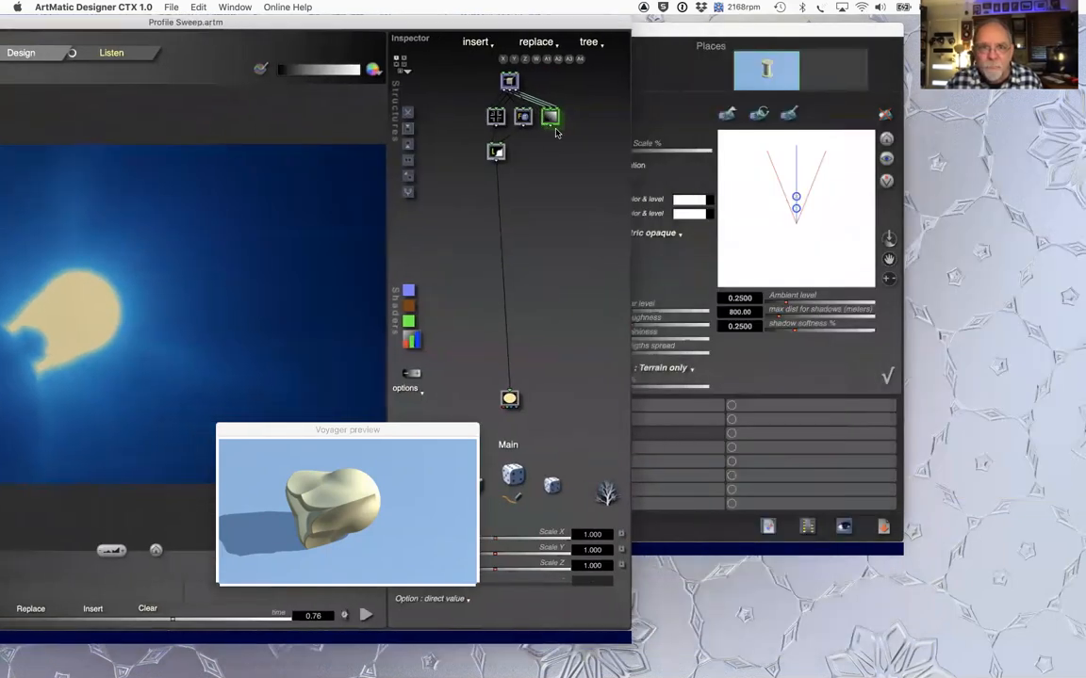
Step: Replace the rightmost Ax+By+Cz component in the second row of the tree with 3D Textures #
click(551, 117)
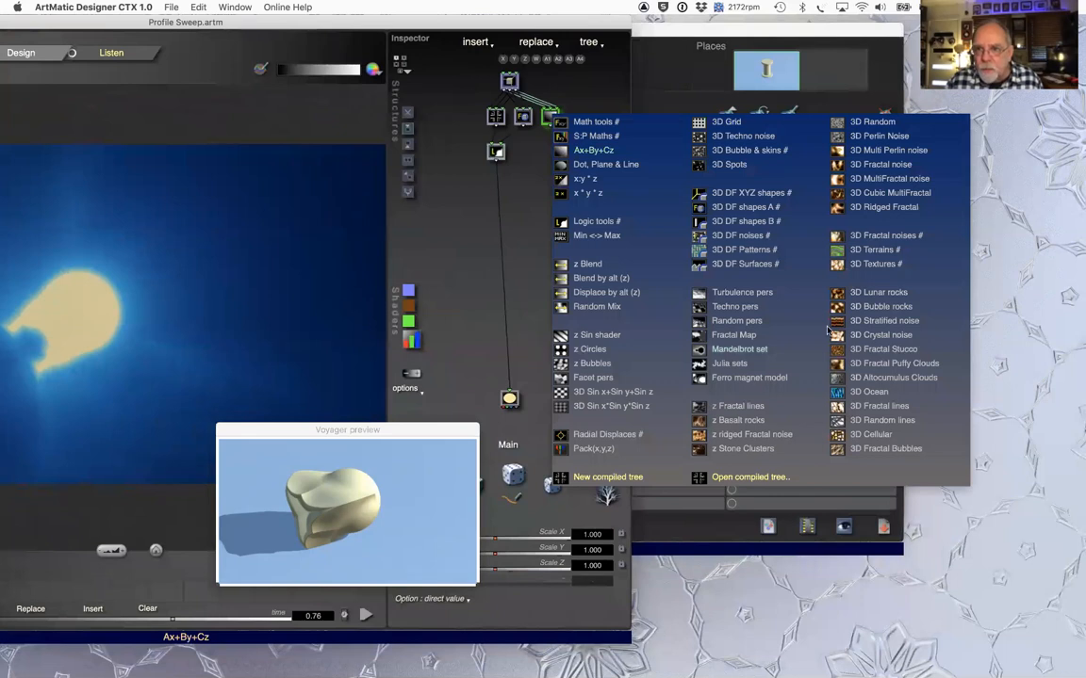
click(889, 265)
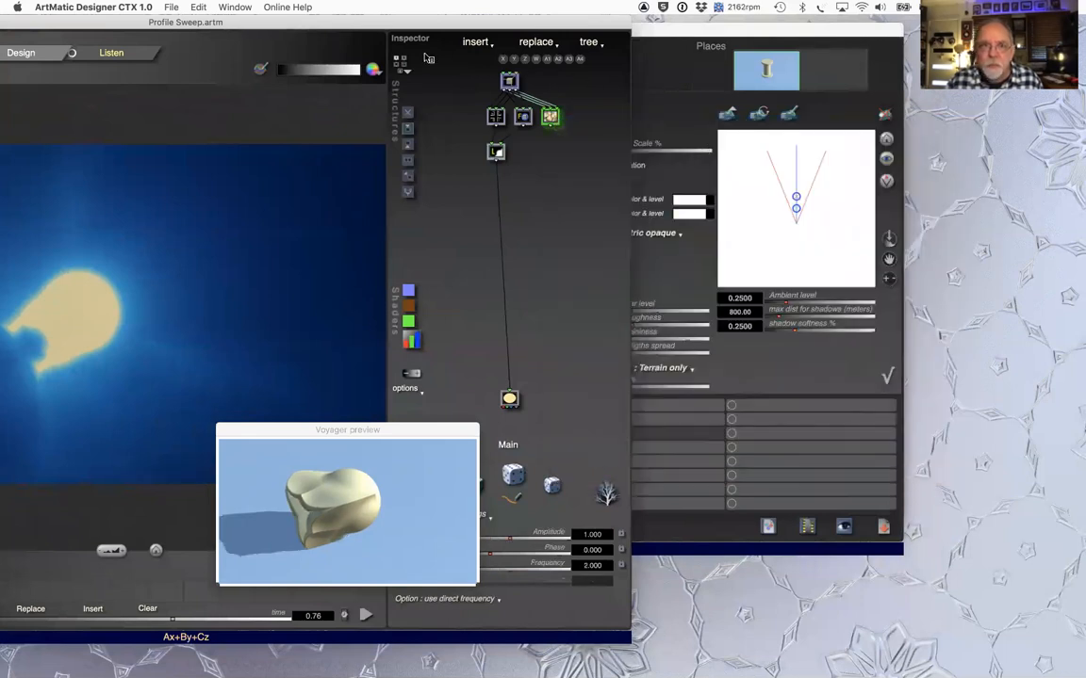
drag(294, 23, 747, 27)
Step: Insert a component below the Max & Blend union, make it two-input, and connect the 3D texture component to it
click(845, 167)
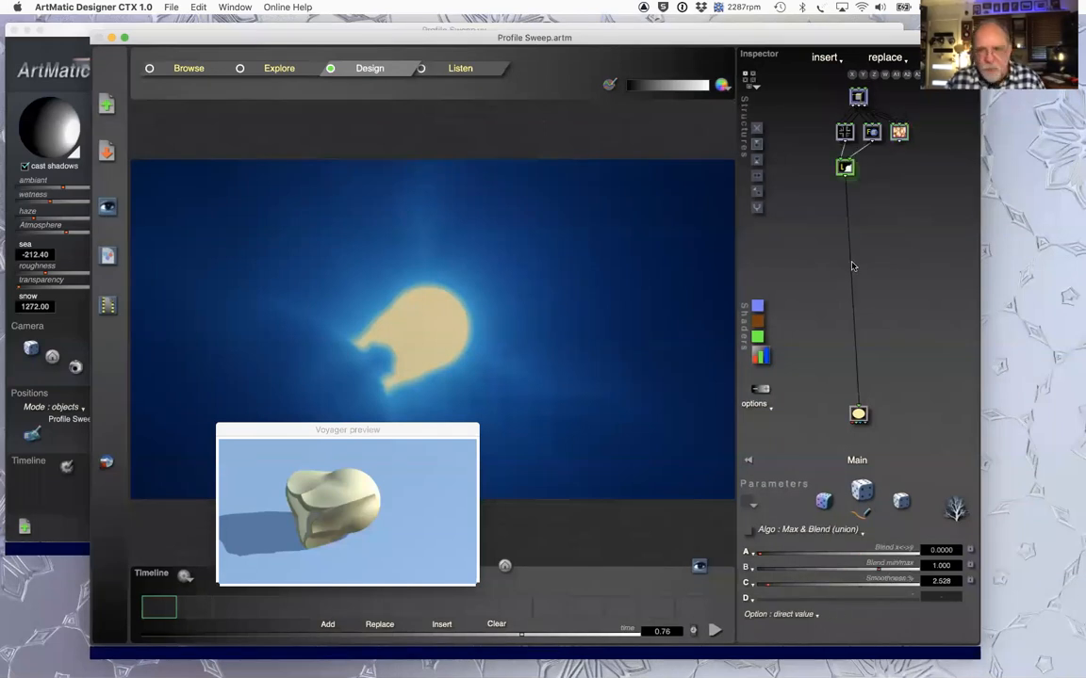
click(852, 234)
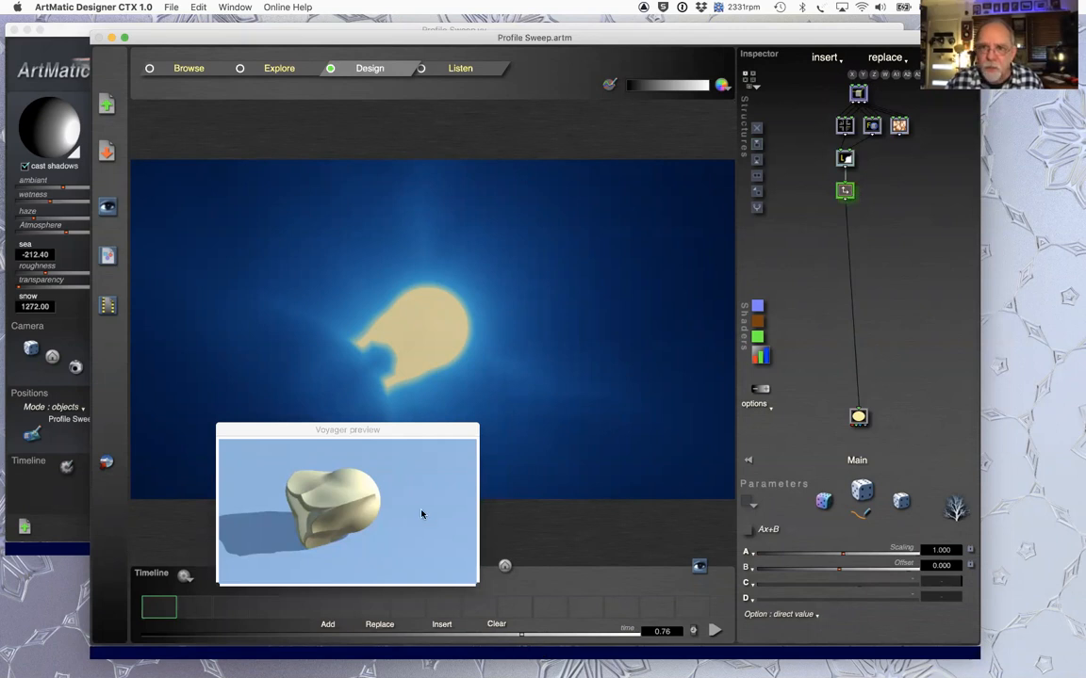
right_click(845, 196)
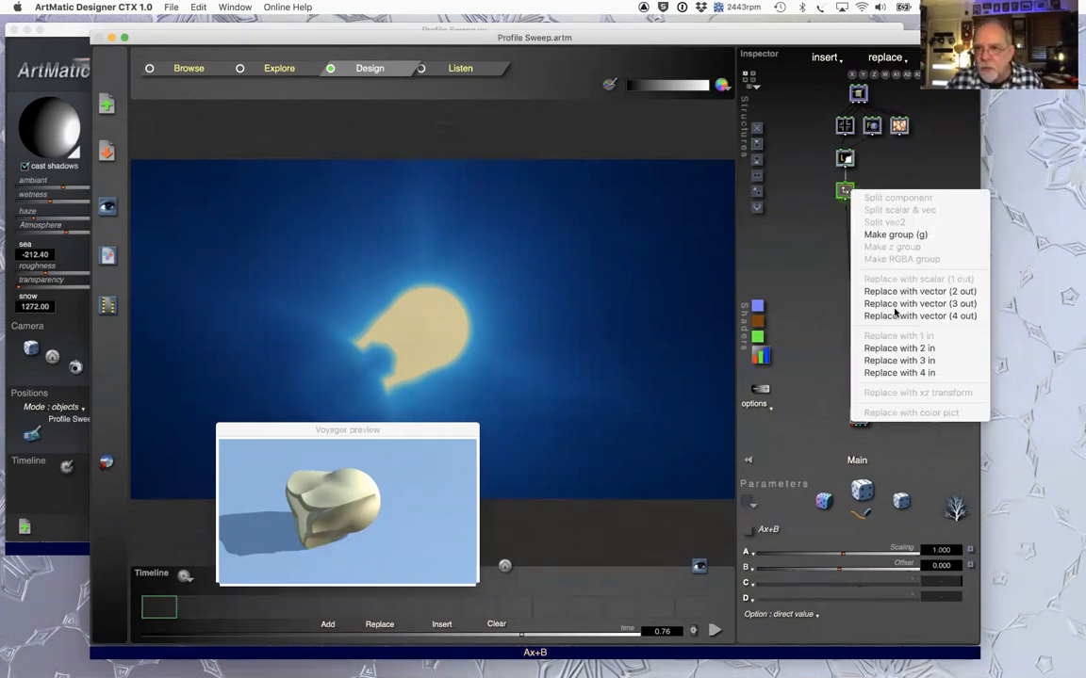
click(820, 243)
drag(849, 185, 899, 134)
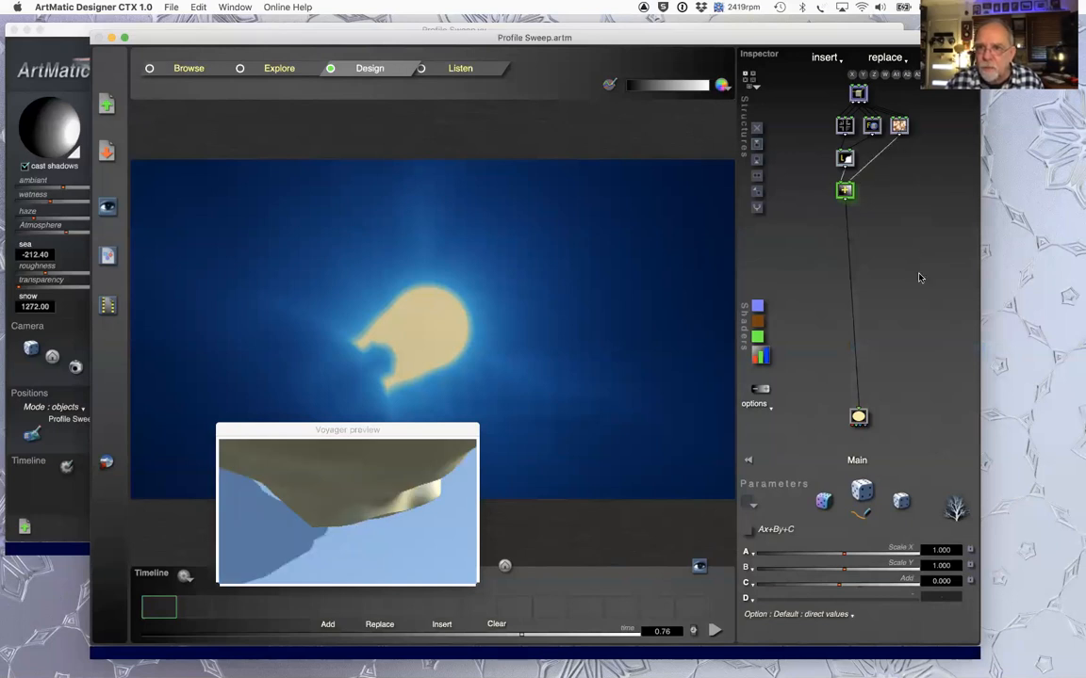
Step: Change the new two-input component to Logic tools # with the Subtract min(x,-y) algorithm
right_click(845, 192)
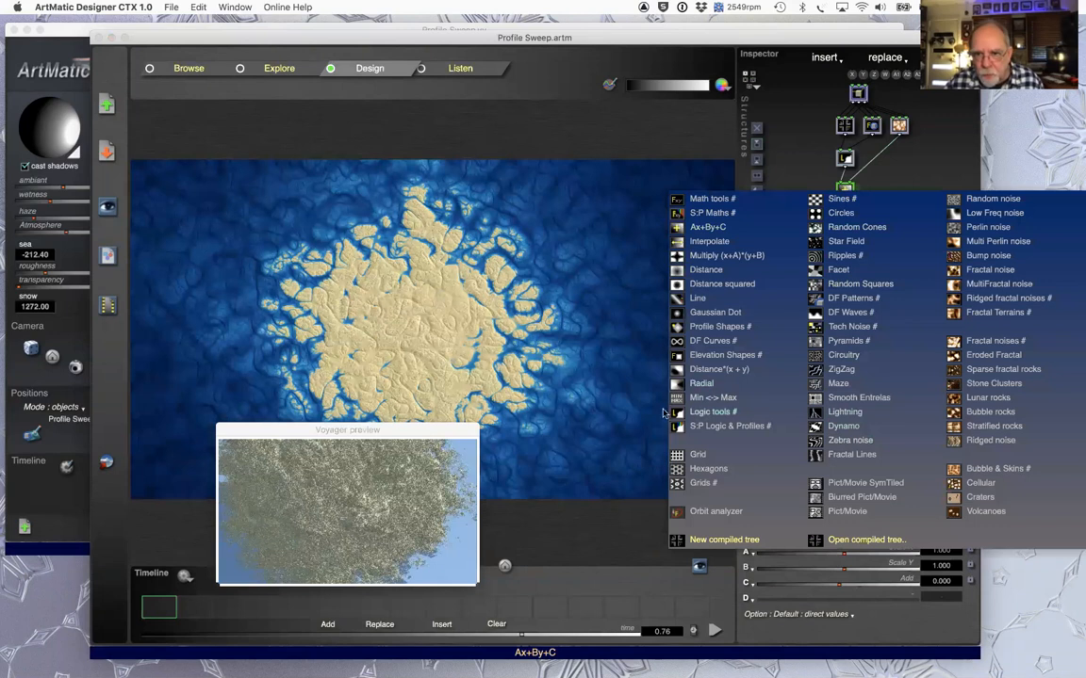
click(719, 419)
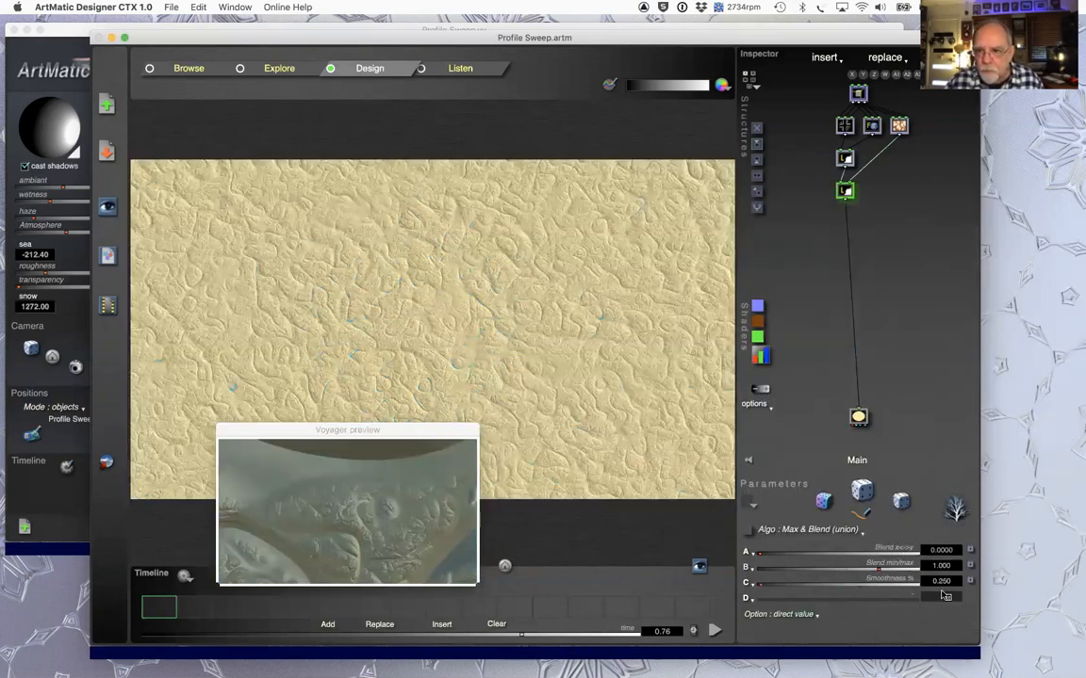
click(871, 537)
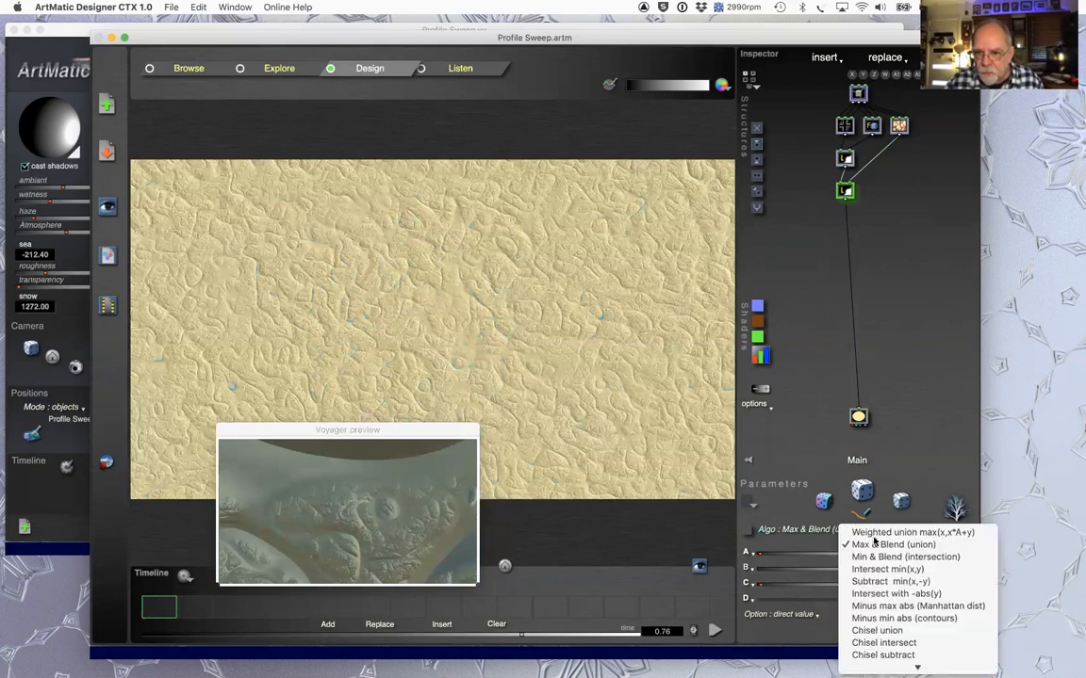
click(885, 582)
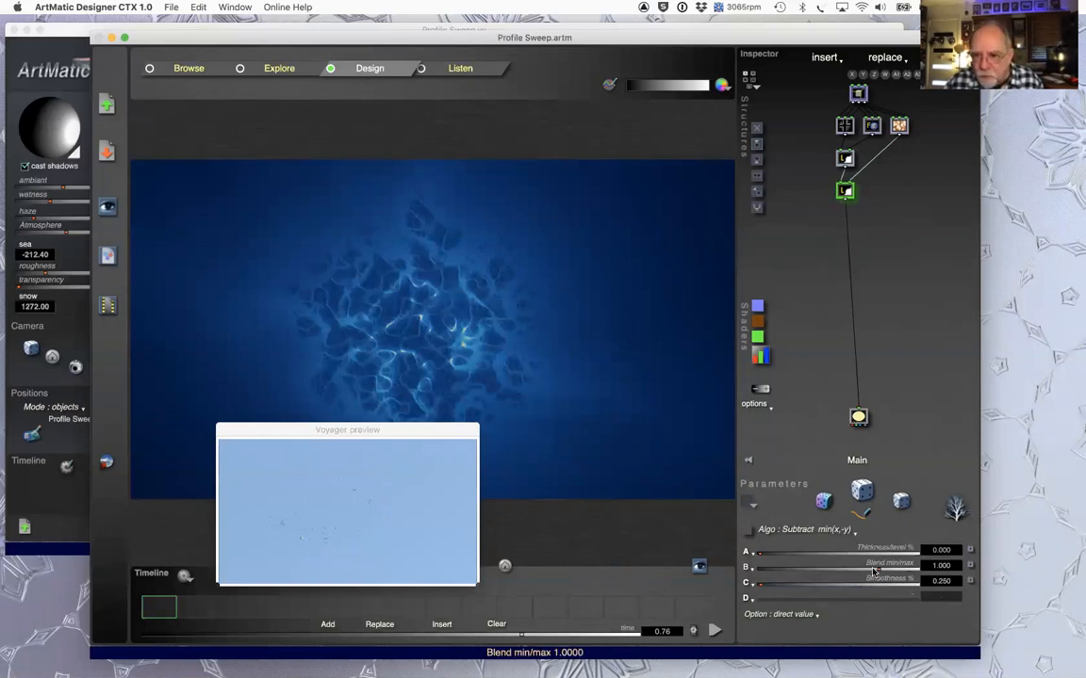
Step: Try Blend min/max values of -2, 0, 0.1 and 0.05 on the subtract component
drag(876, 571, 758, 571)
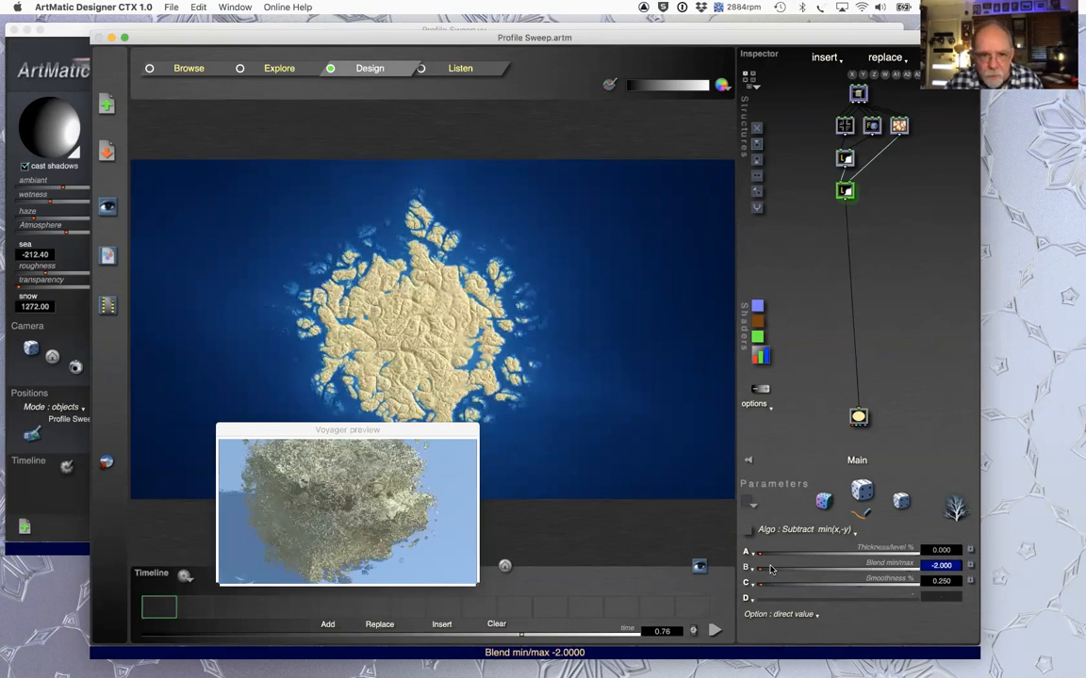
drag(771, 569, 787, 569)
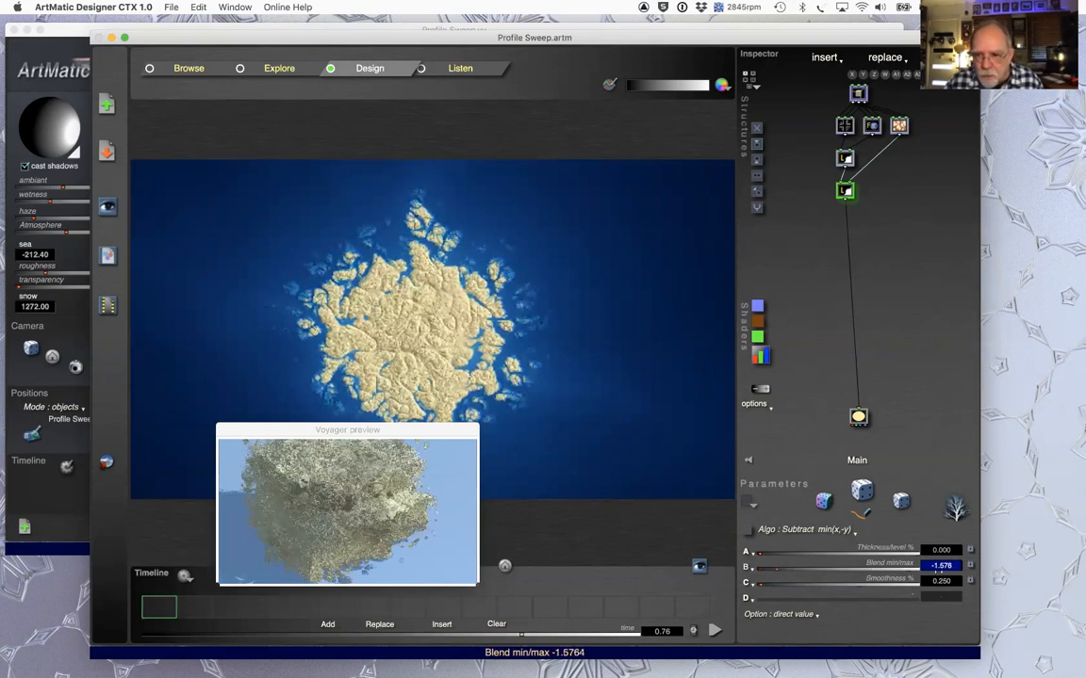
drag(938, 570, 942, 568)
text(0)
key(Return)
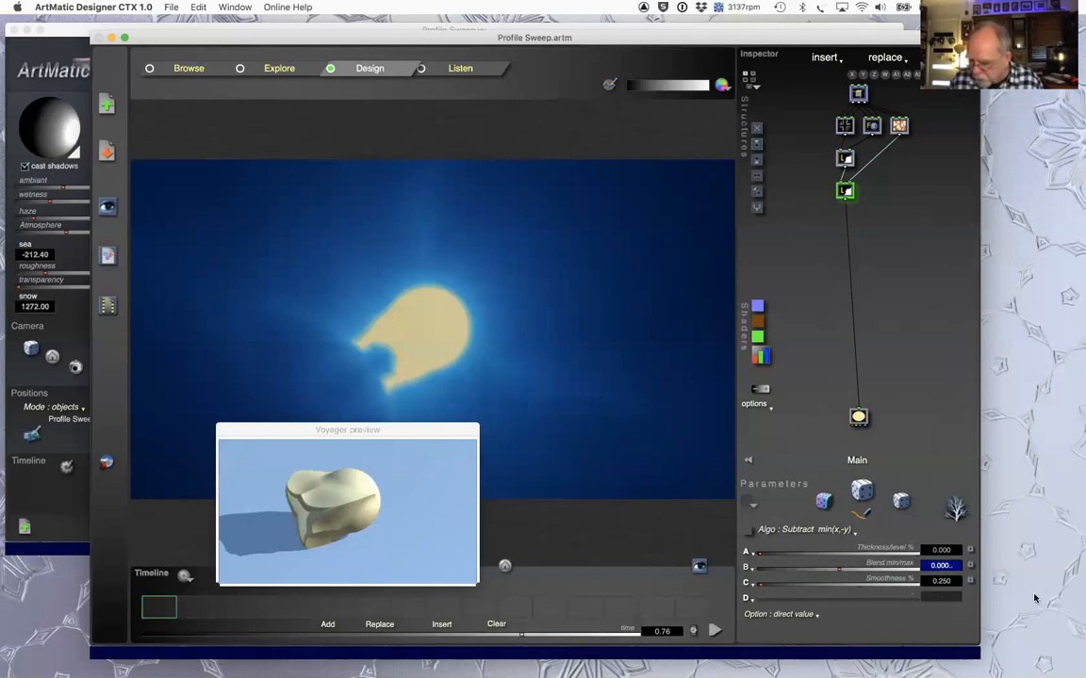
text(1)
key(Return)
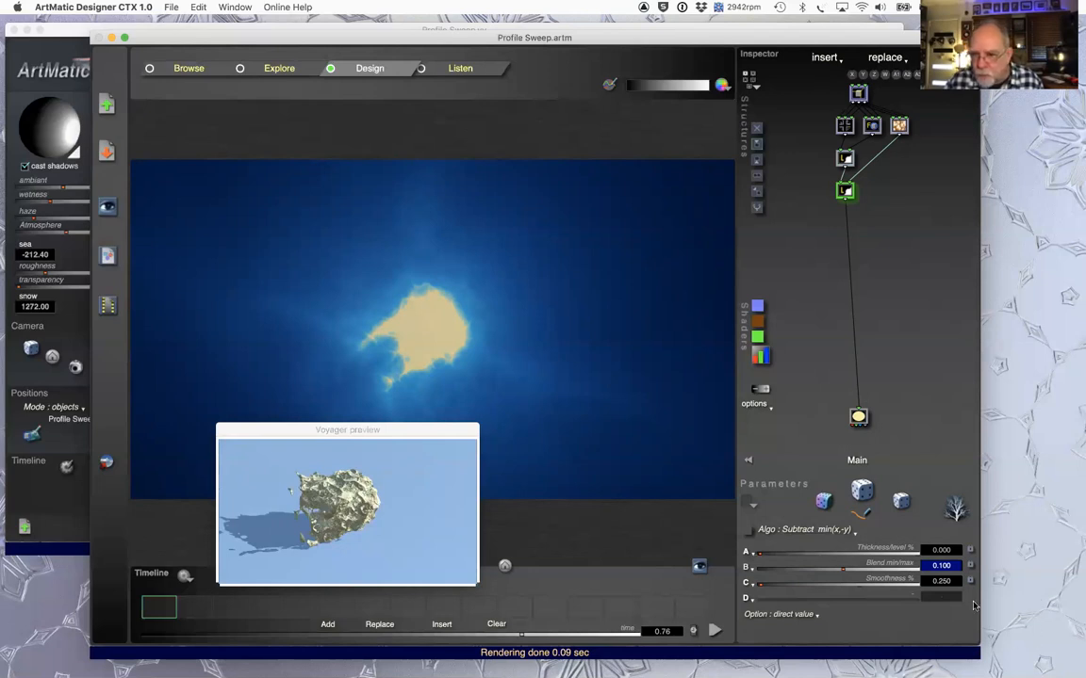
click(942, 565)
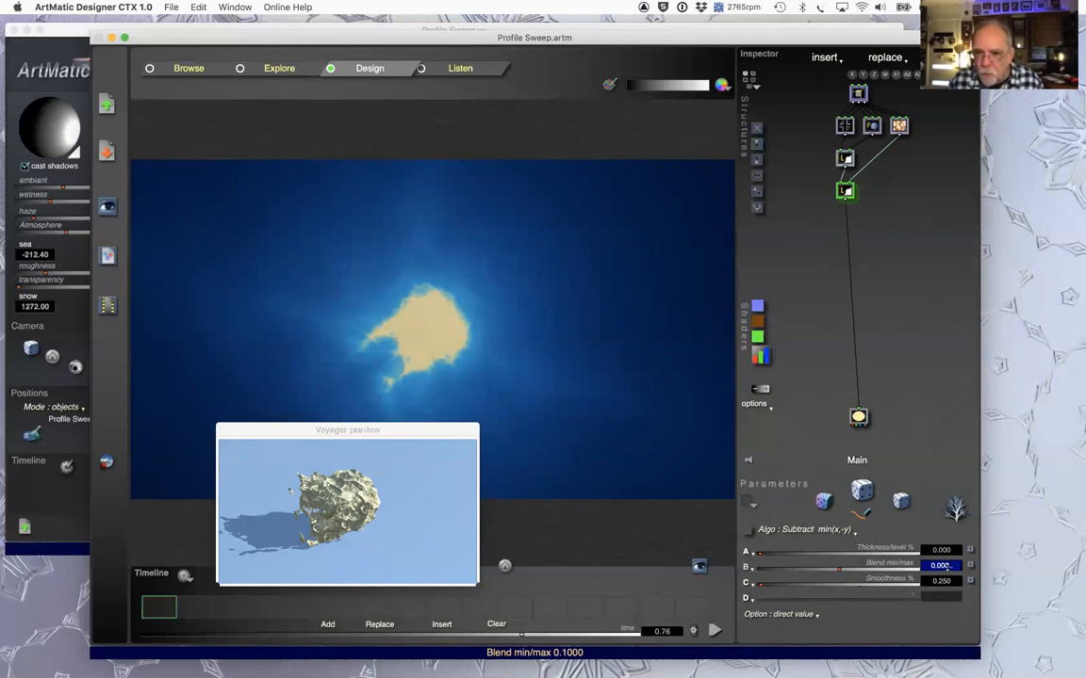
key(Return)
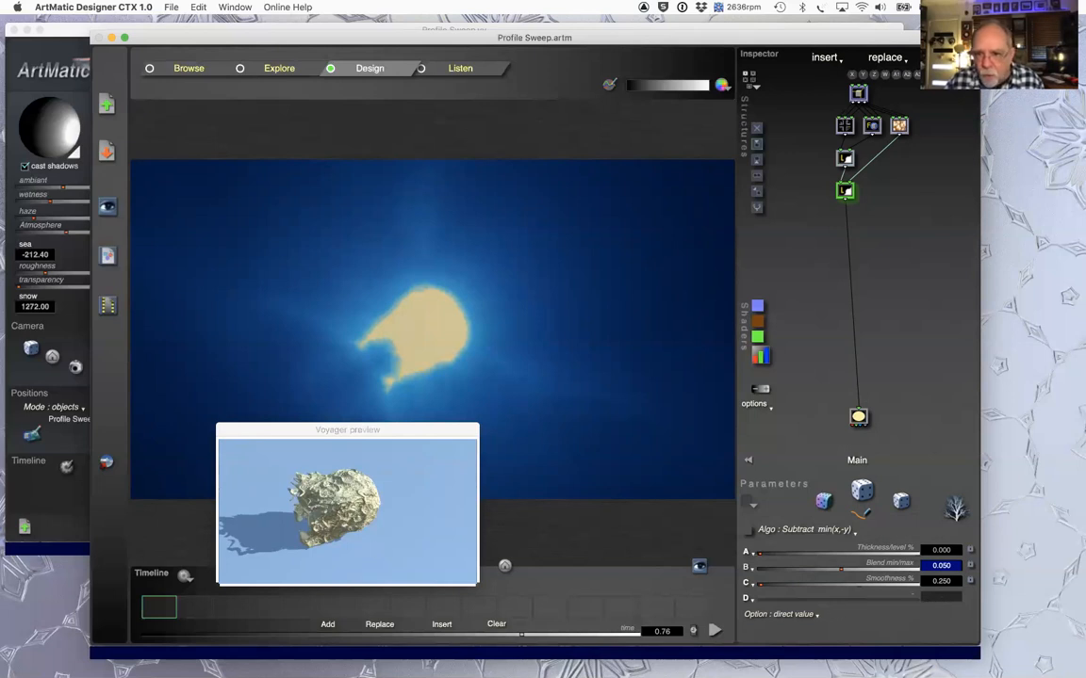
Step: Set the subtract component's Blend min/max to 0.02
click(941, 565)
text(0)
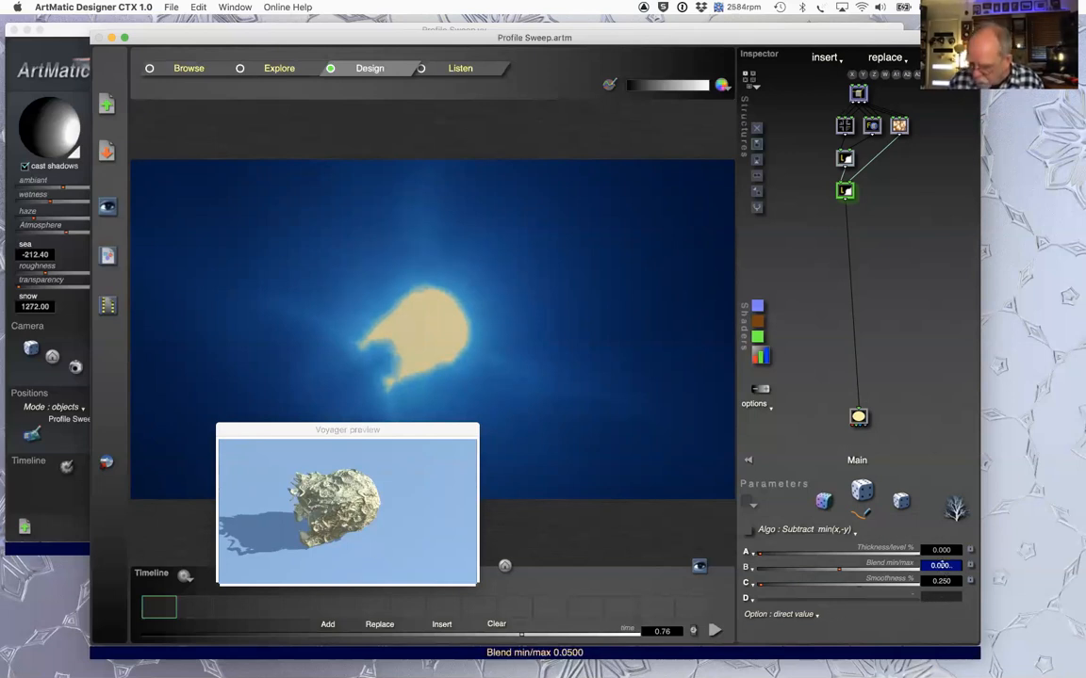
text(.02)
key(Return)
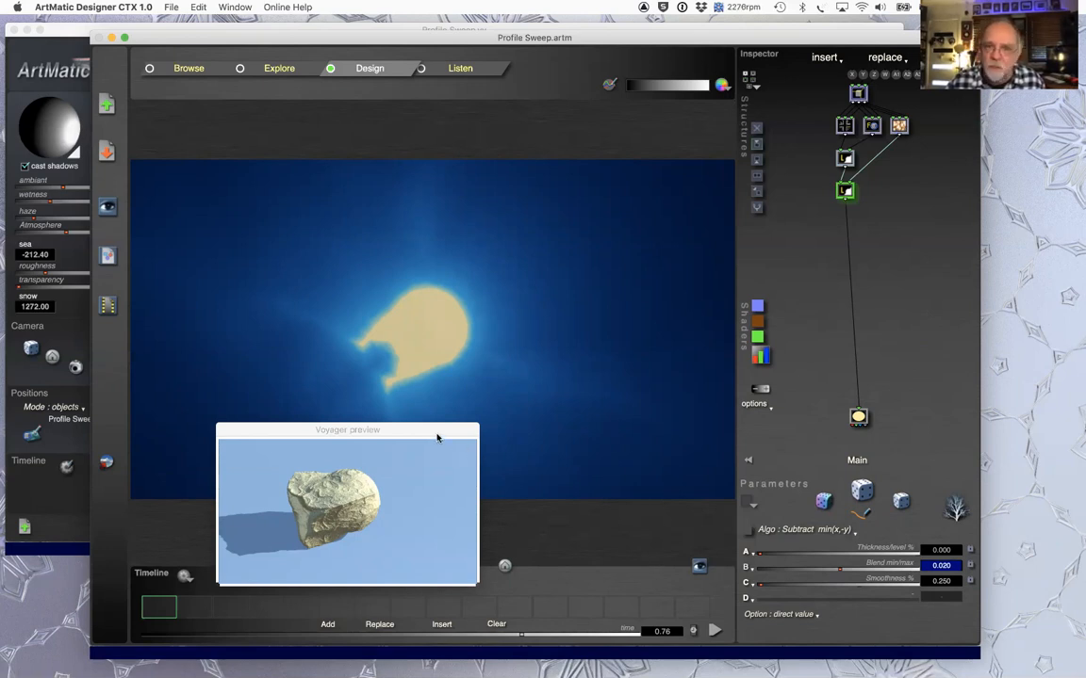
Step: Reposition the Voyager preview window beside the component parameters
drag(438, 431, 514, 431)
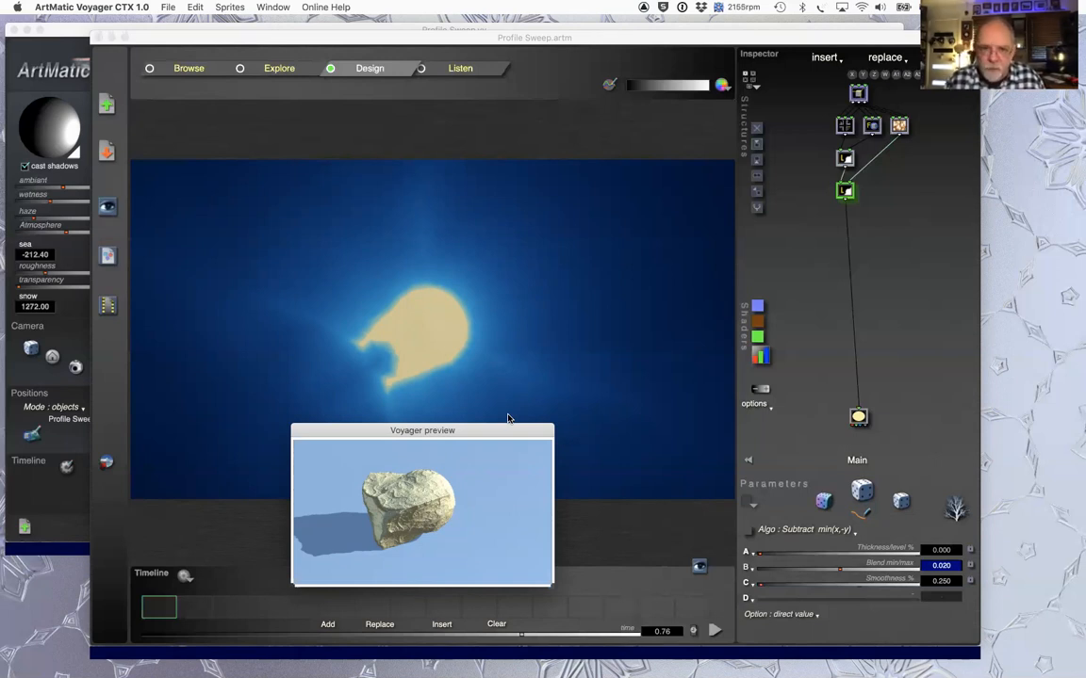
drag(510, 436, 738, 397)
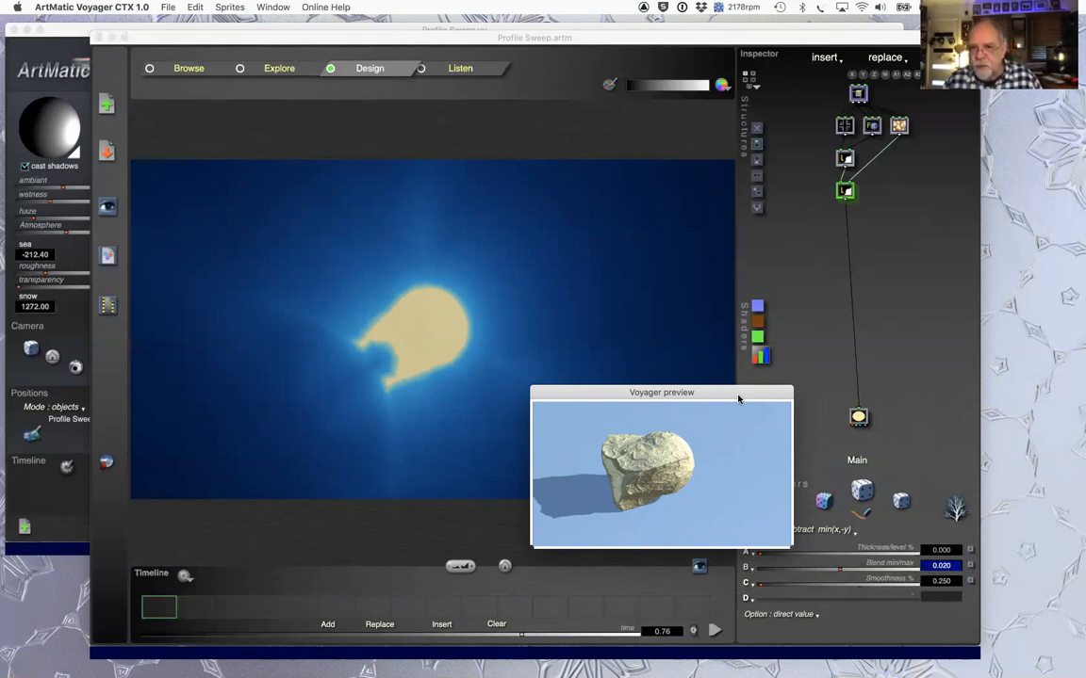
drag(778, 397, 749, 423)
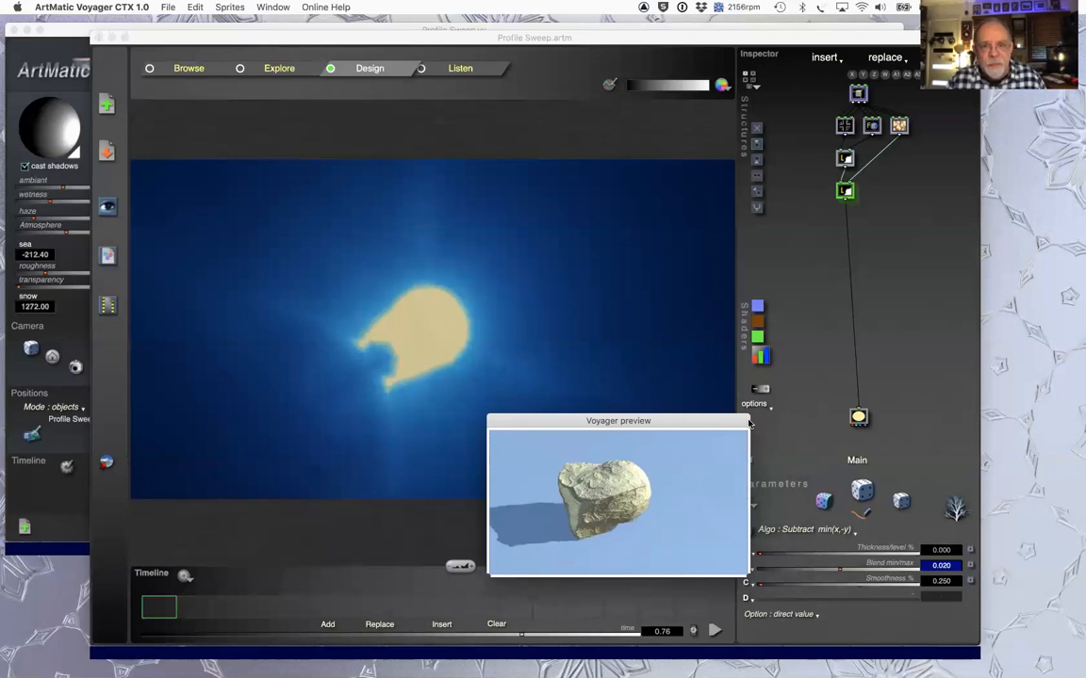
click(175, 38)
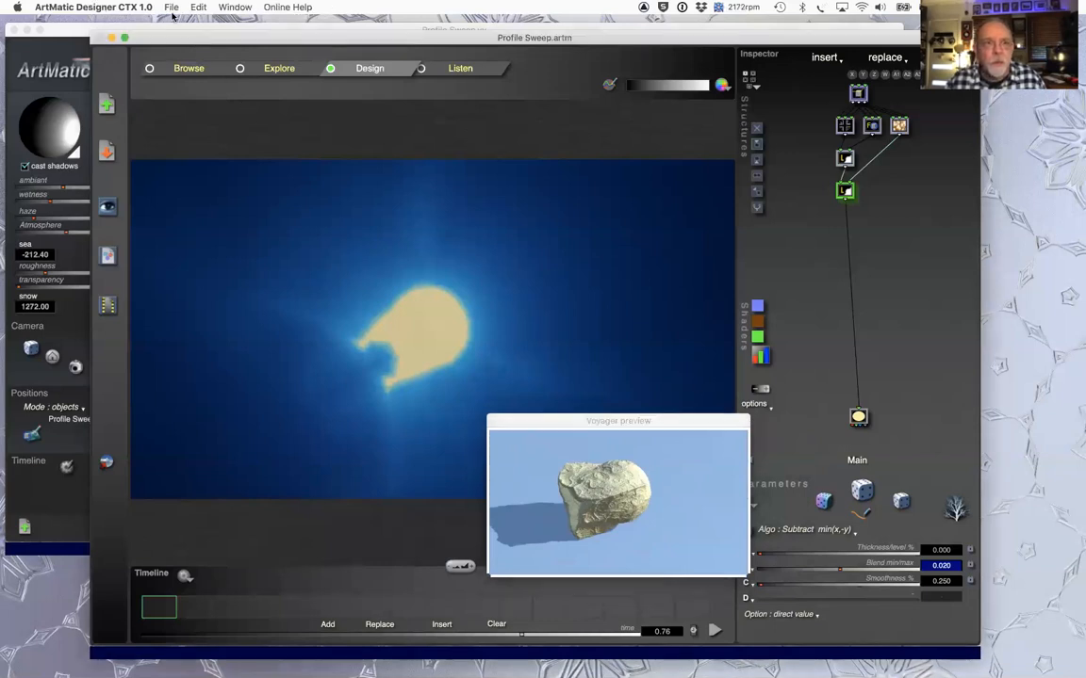
click(171, 7)
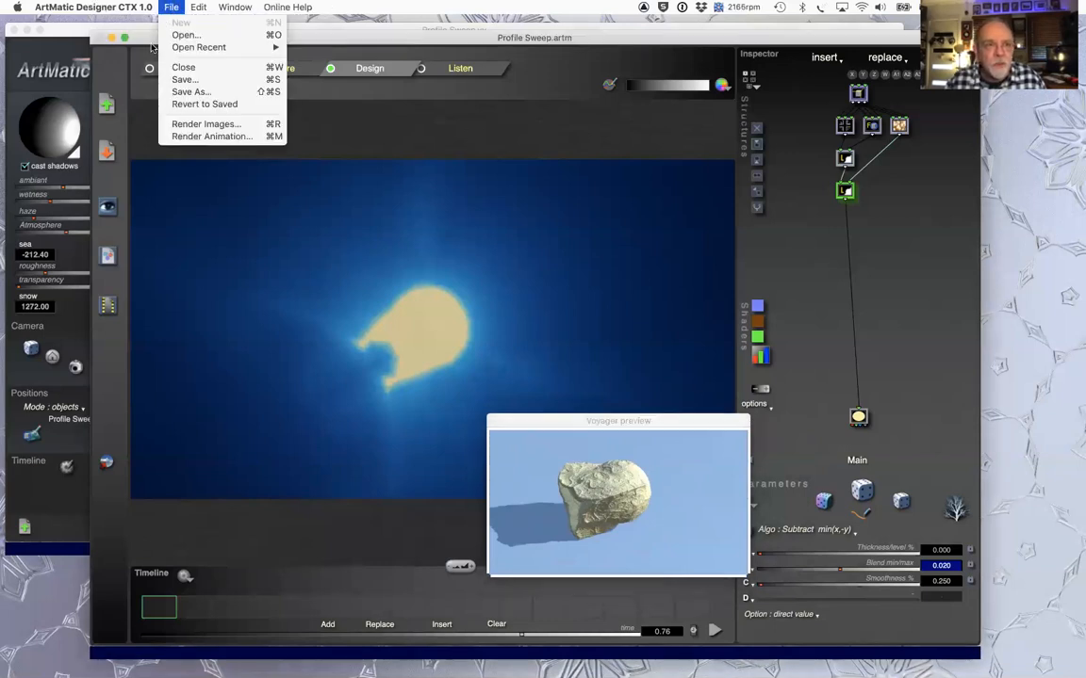
mouse_move(160, 47)
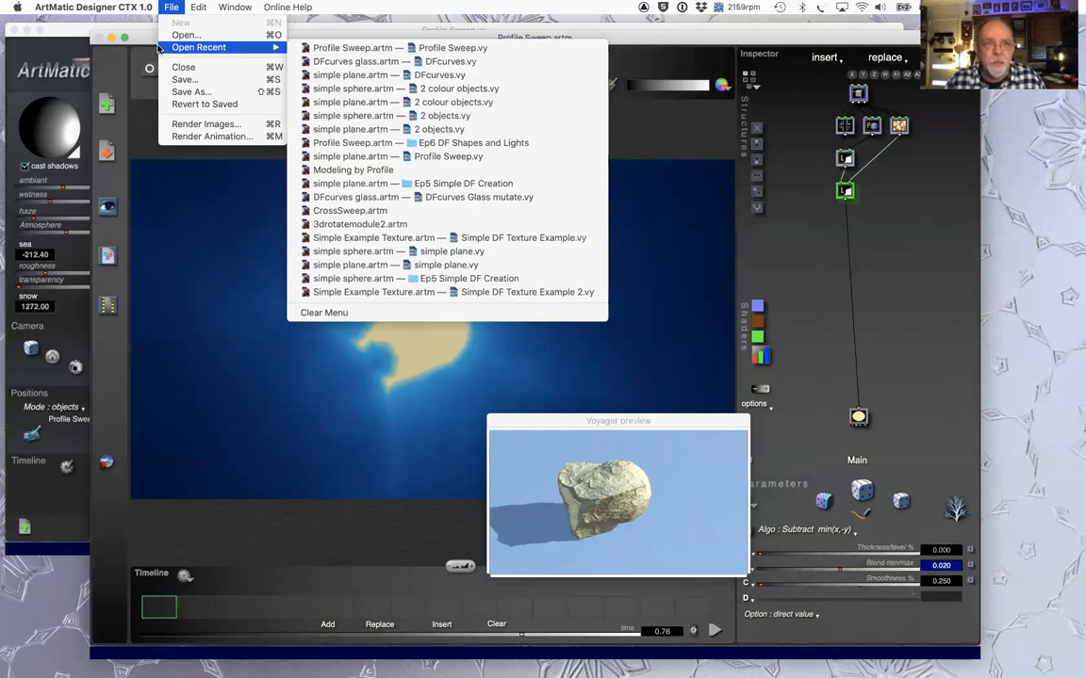
click(454, 386)
Step: Switch to ArtMatic Voyager and open the recent scene 2 colour objects.vy, moving the preview window off the object list
key(super+Tab)
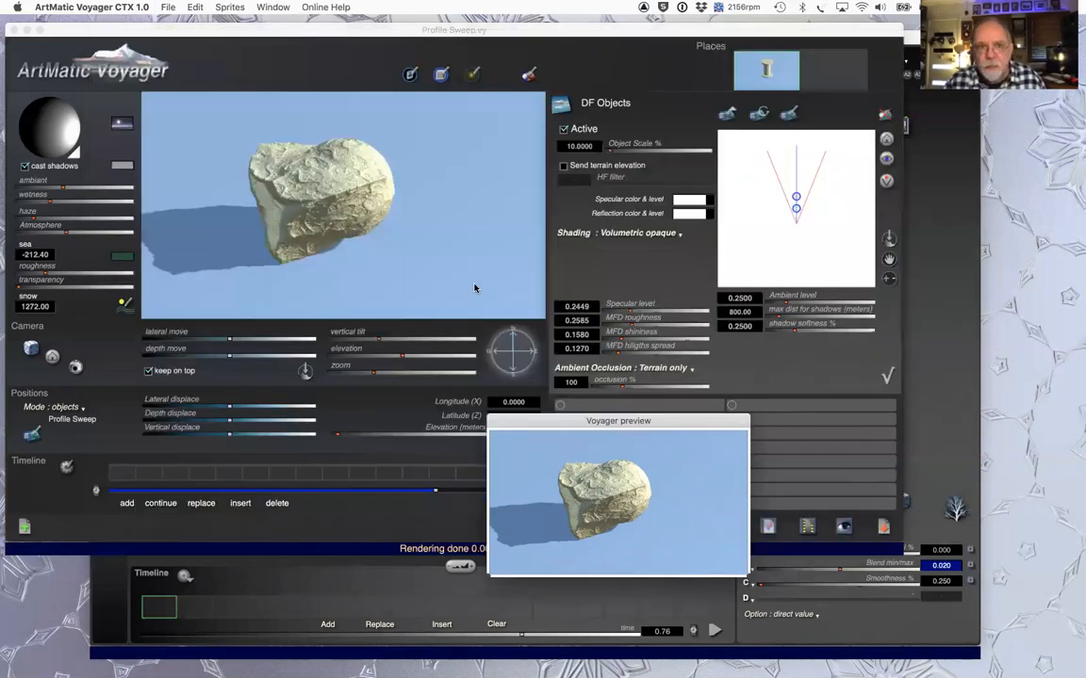
click(159, 8)
mouse_move(164, 53)
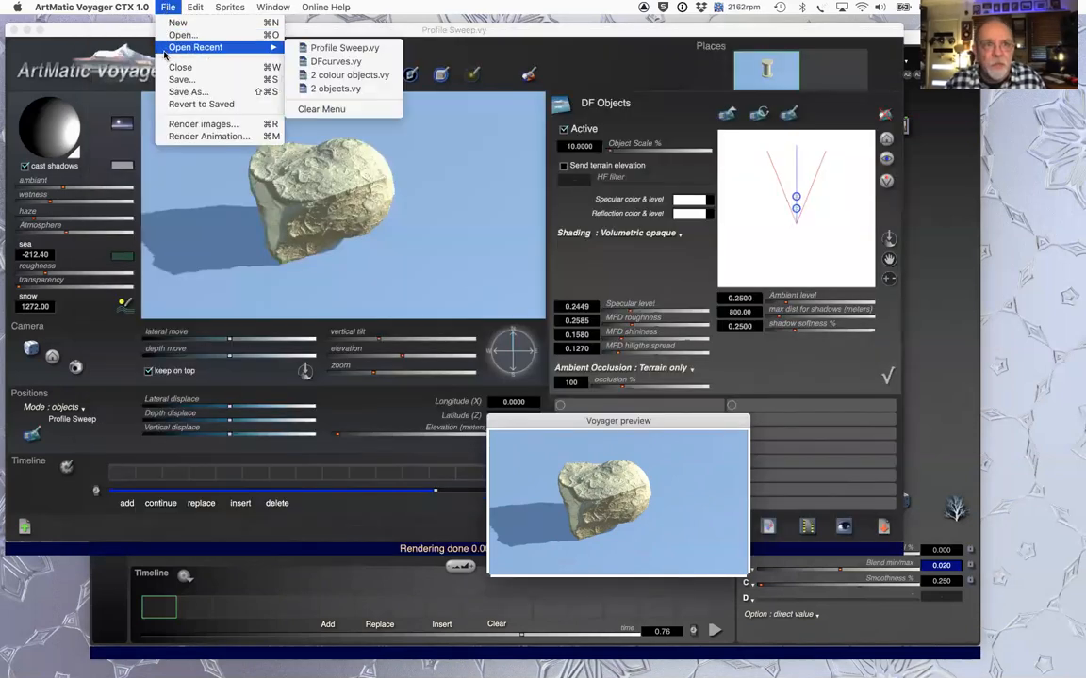
click(349, 74)
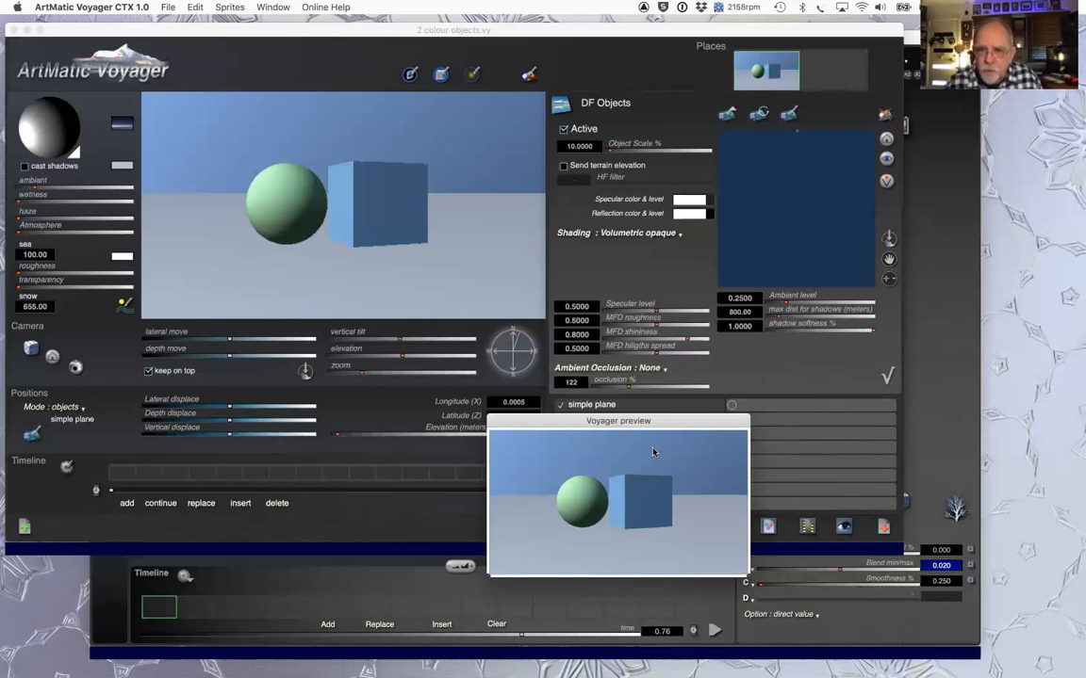
mouse_move(673, 421)
mouse_down()
mouse_move(276, 503)
mouse_move(278, 494)
mouse_up()
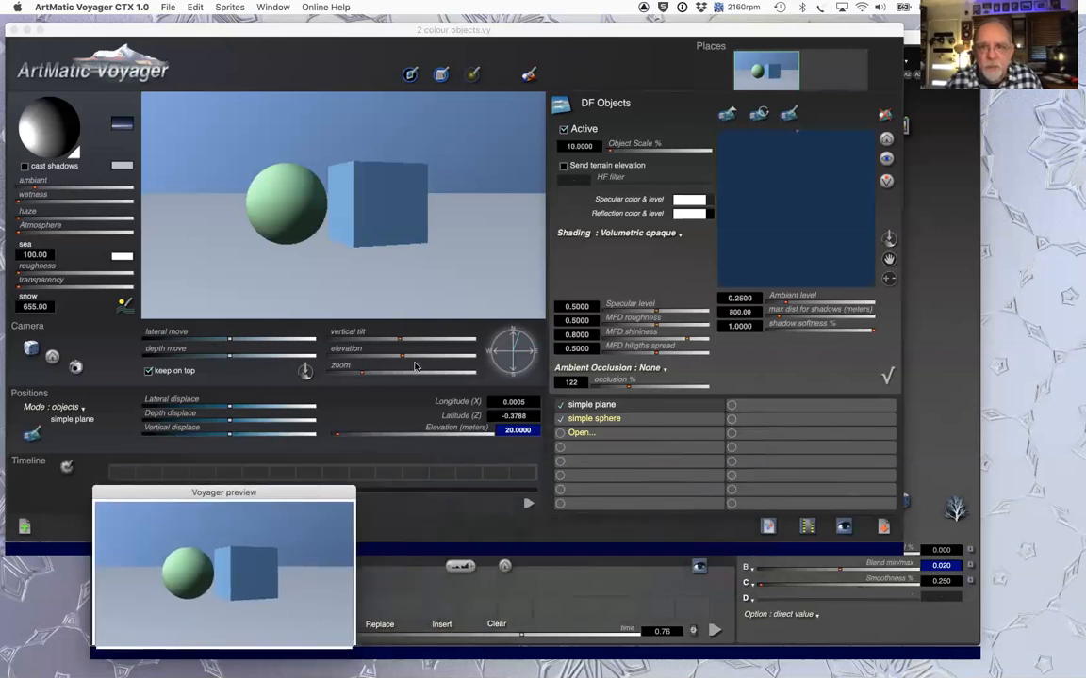
Step: Try Translucent self illum shading on the simple plane object, then restore Volumetric opaque
click(639, 236)
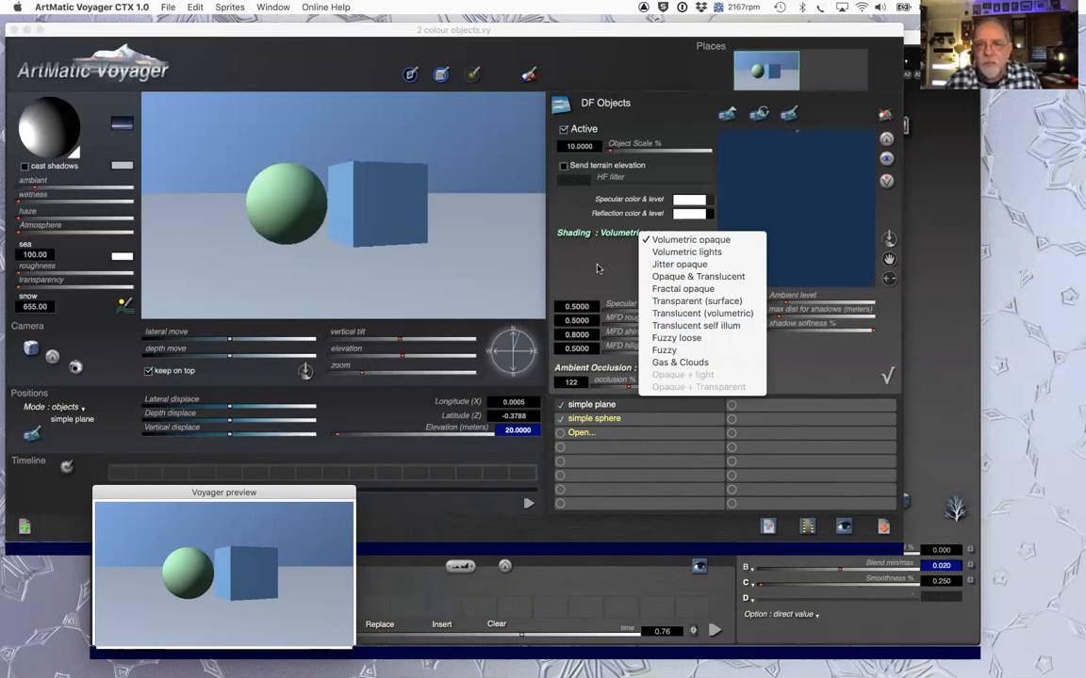
click(705, 328)
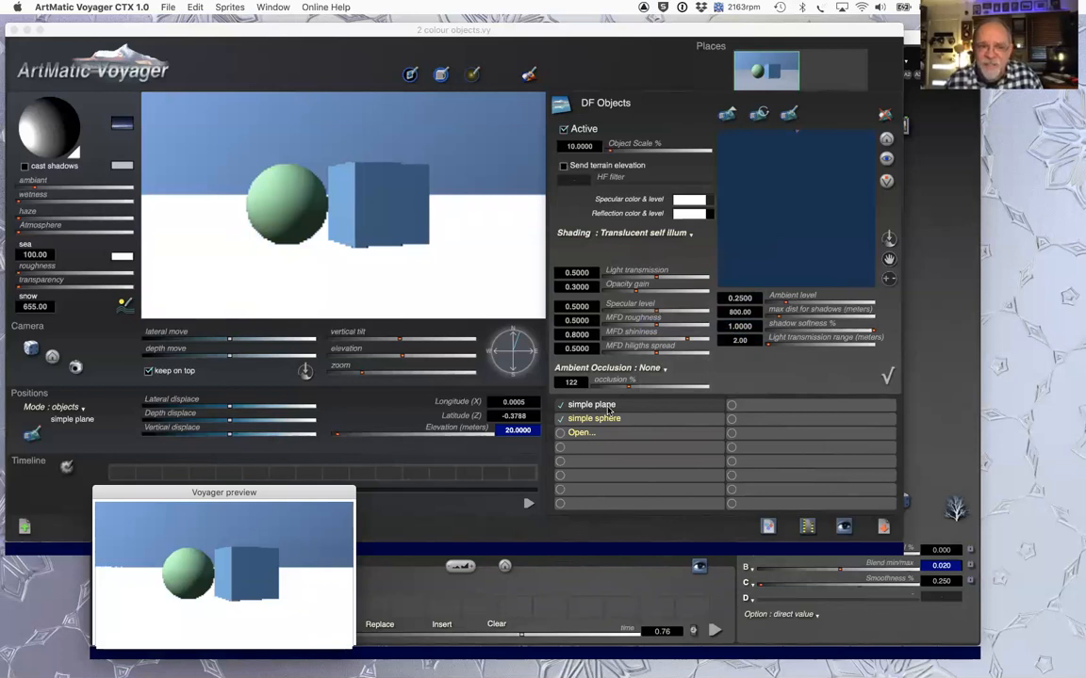
click(630, 233)
click(651, 242)
Step: Try Translucent (volumetric) shading on the simple sphere object, then restore Volumetric opaque
click(603, 418)
click(634, 234)
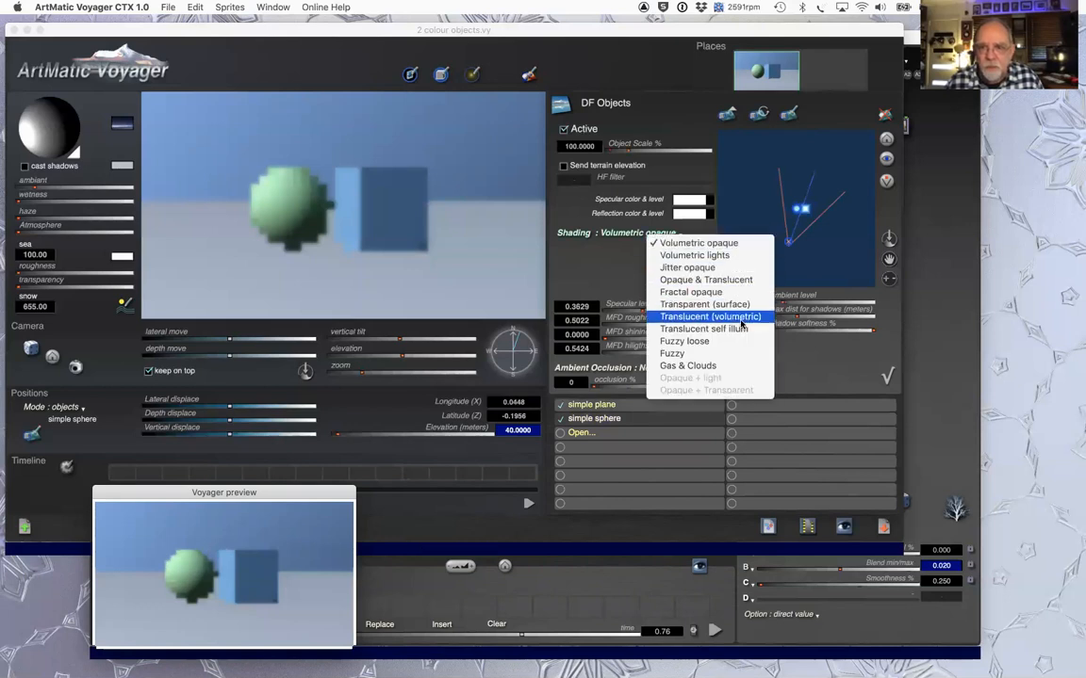
click(699, 317)
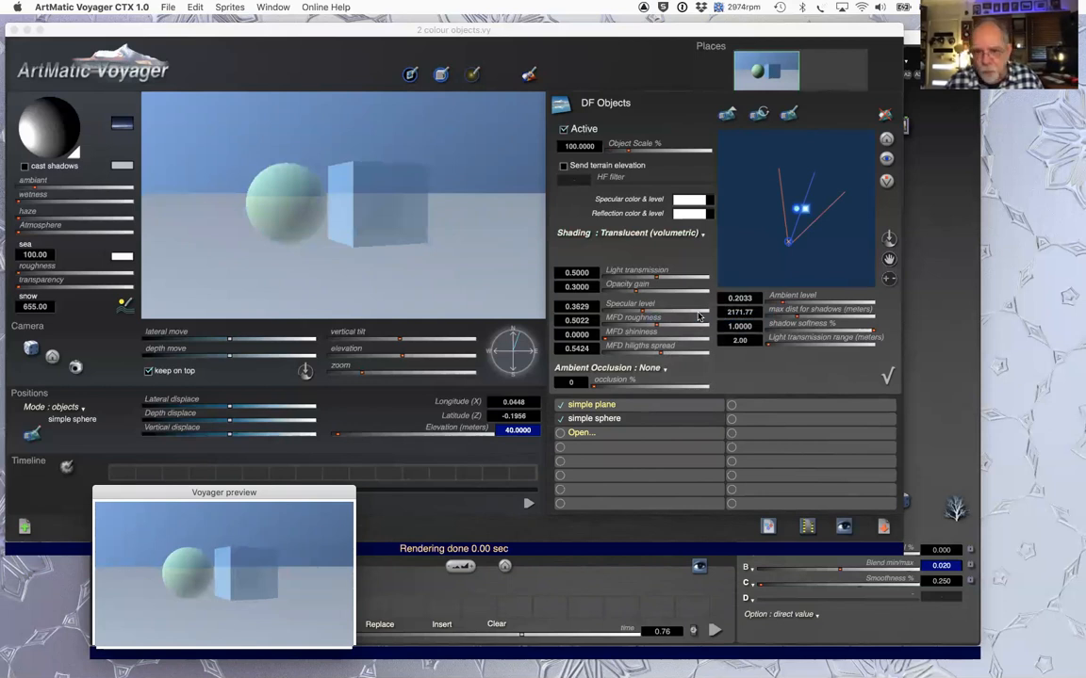
click(664, 233)
click(683, 236)
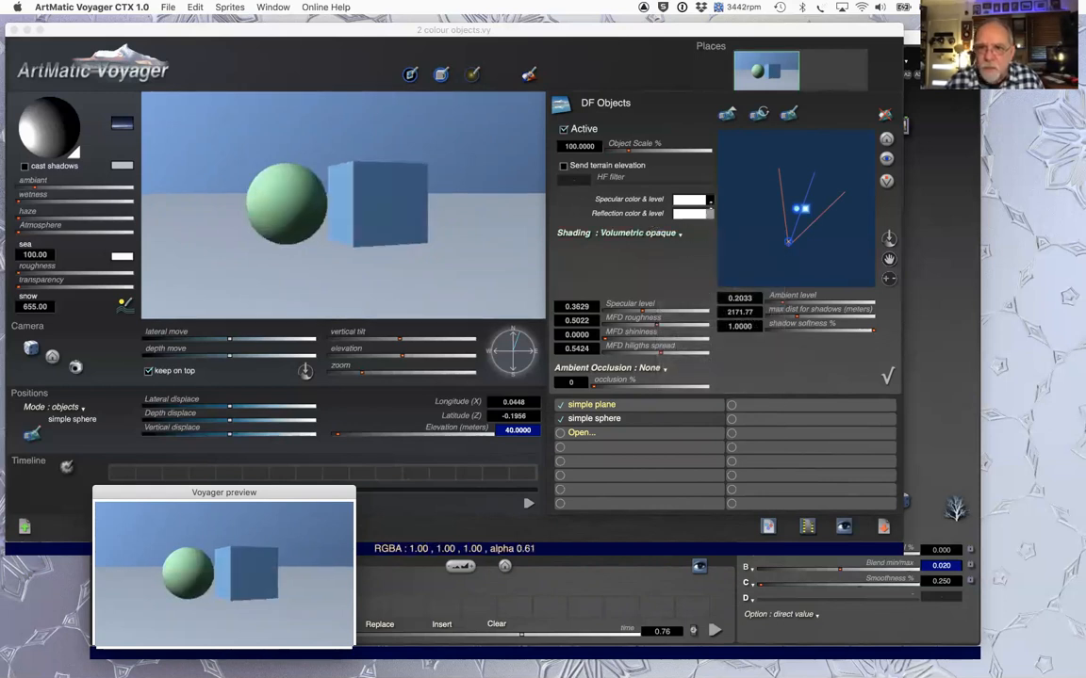
Step: Confirm and close the DF Objects settings
click(712, 212)
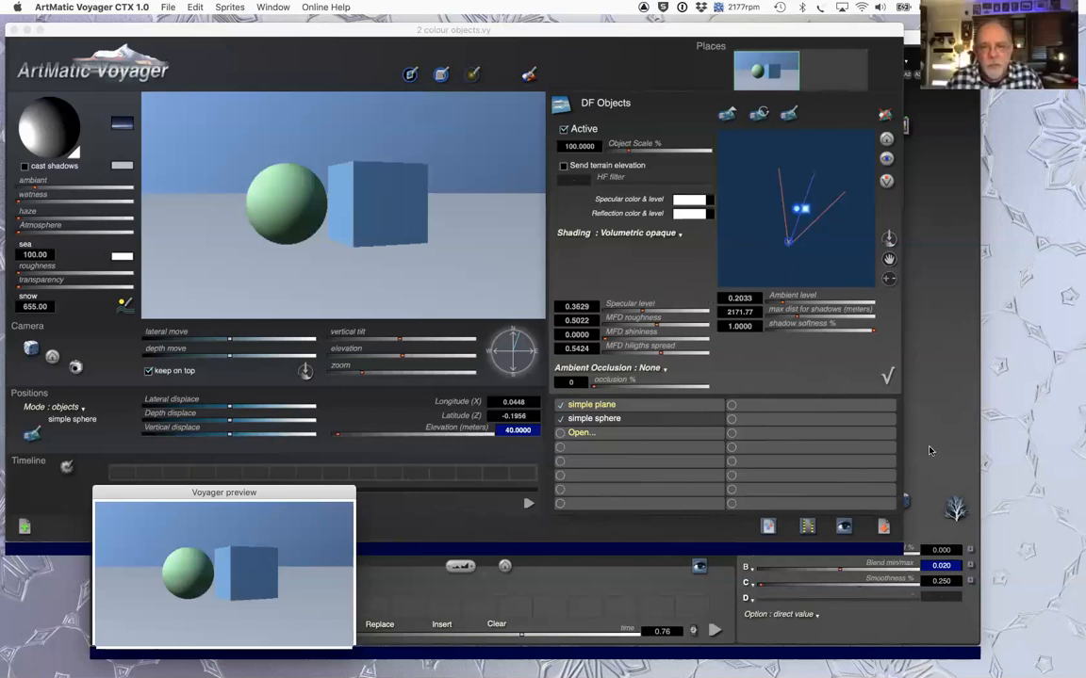
click(886, 378)
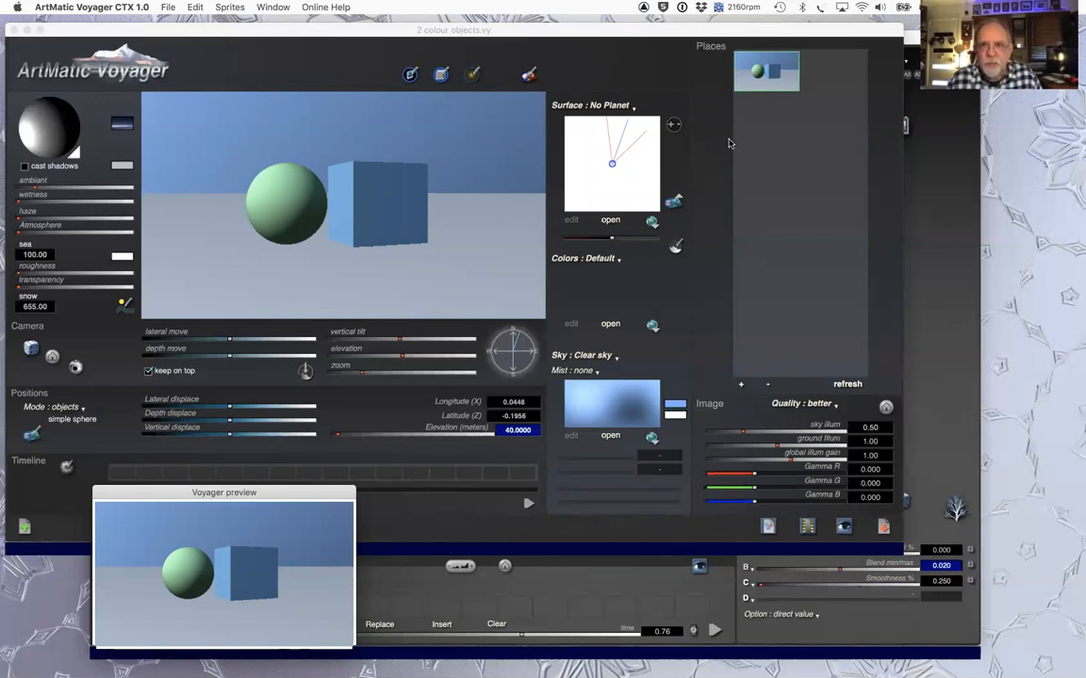
Step: Open the simple sphere object from the DF Objects settings in ArtMatic Designer and insert a tile directly below the top rotation tile
key(super+d)
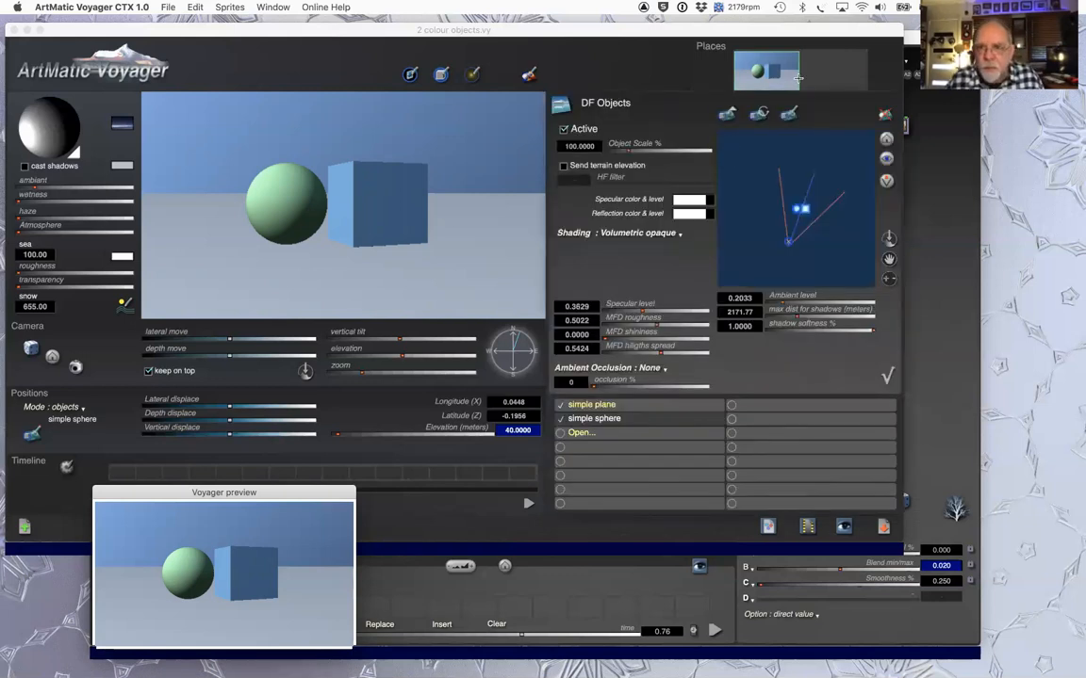
click(793, 117)
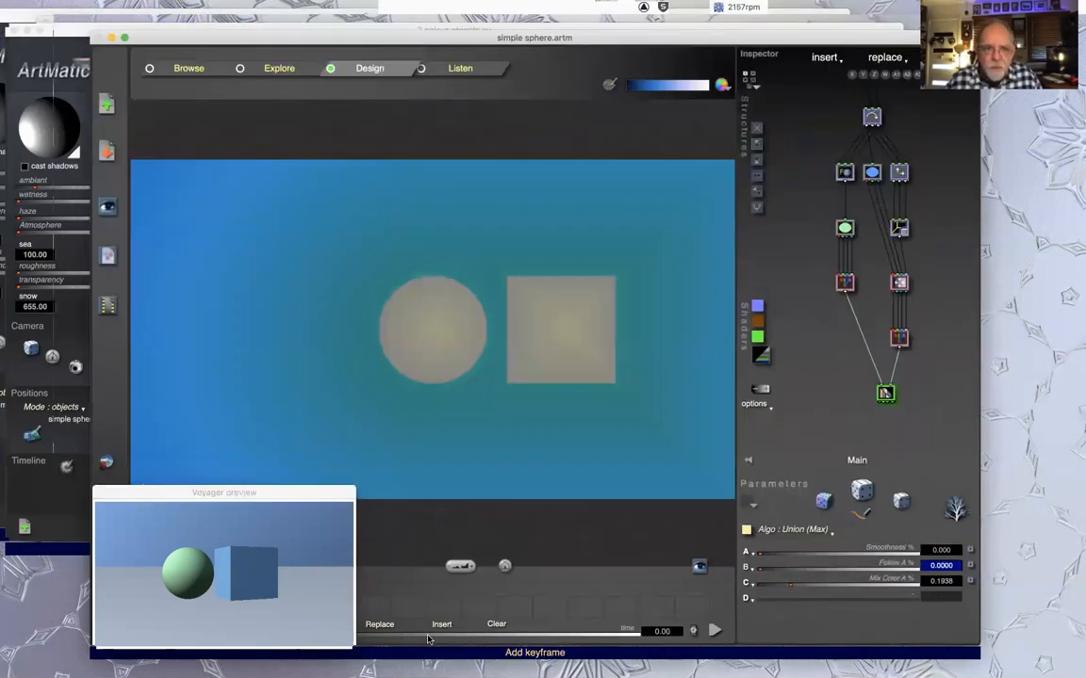
click(871, 117)
key(i)
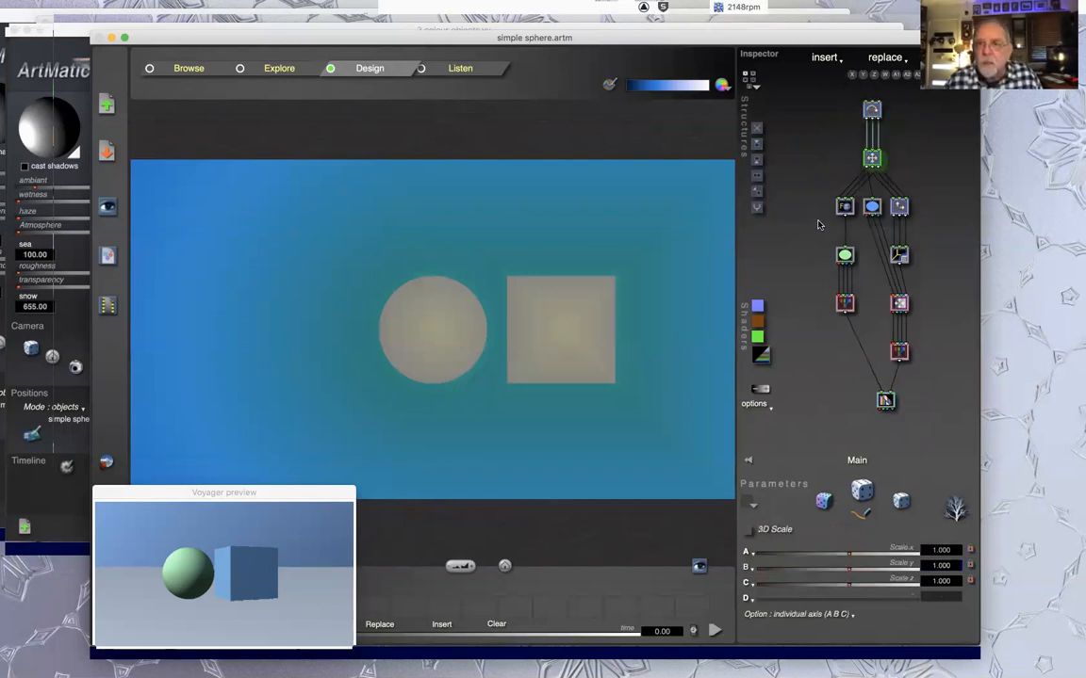
Step: Change the inserted 3D Scale component to 3D Fractal displace
right_click(873, 159)
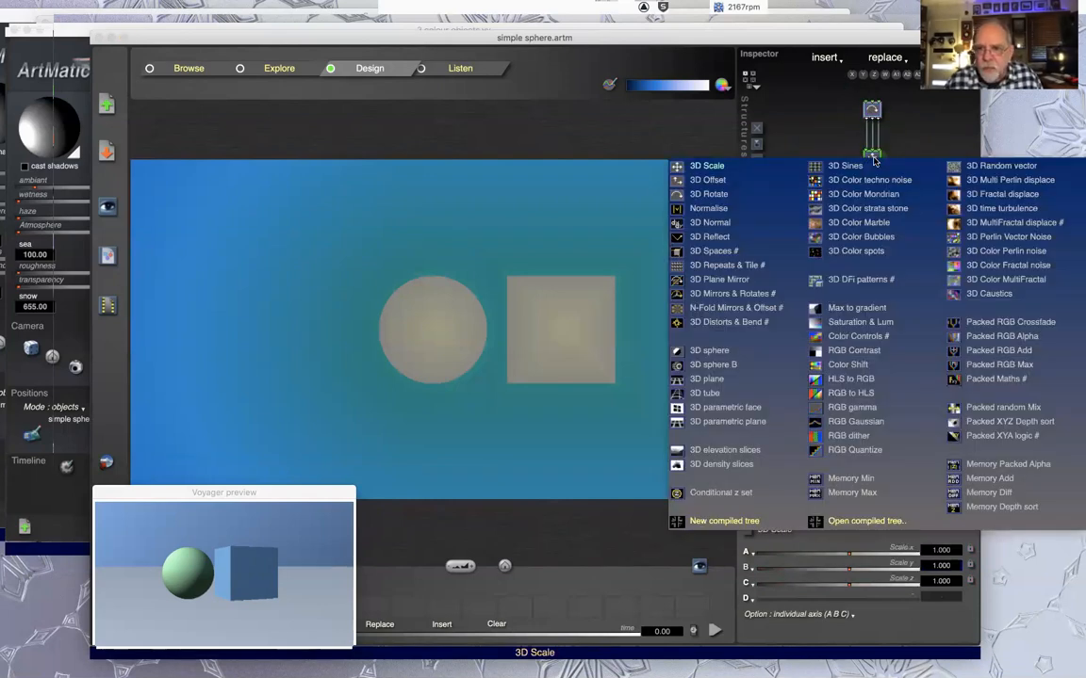
click(797, 129)
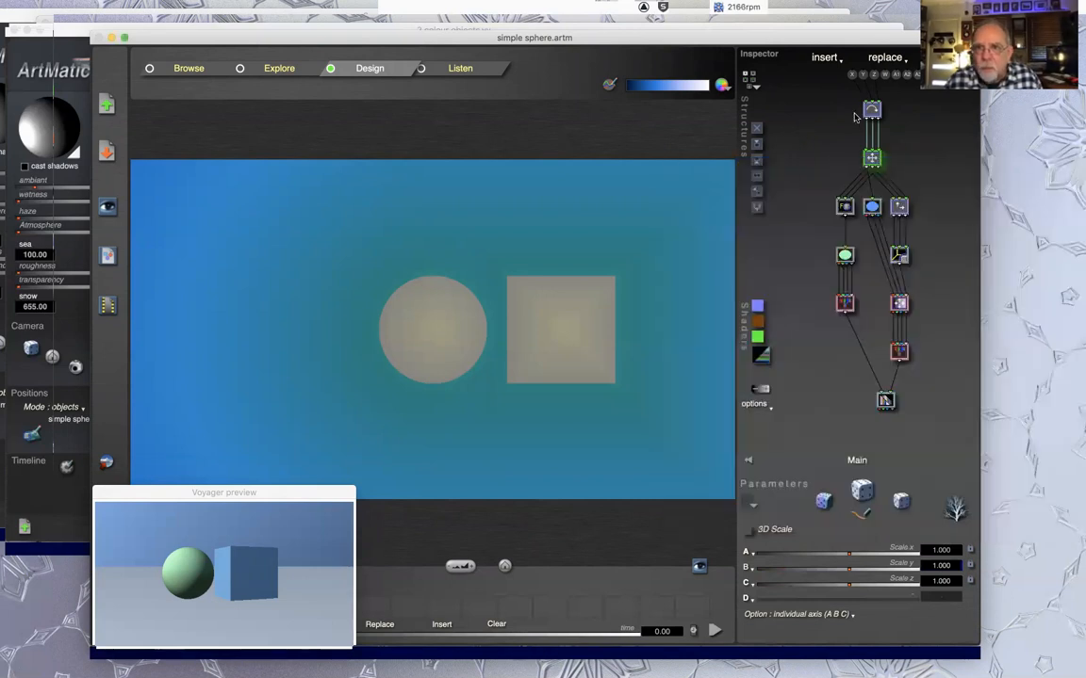
drag(808, 37, 484, 39)
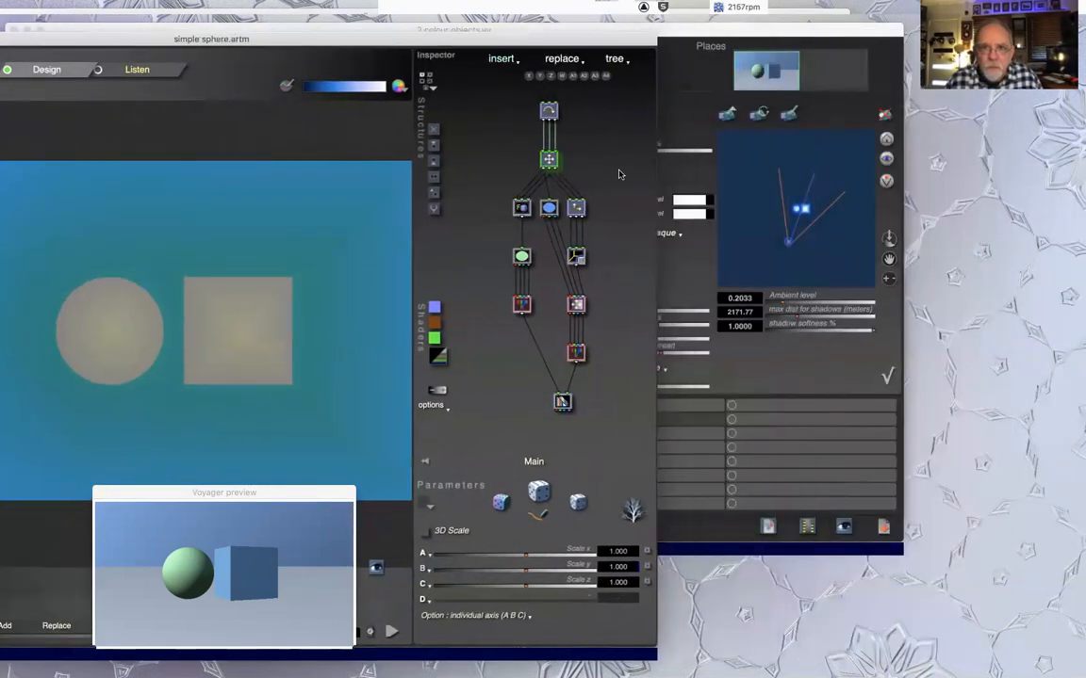
right_click(548, 160)
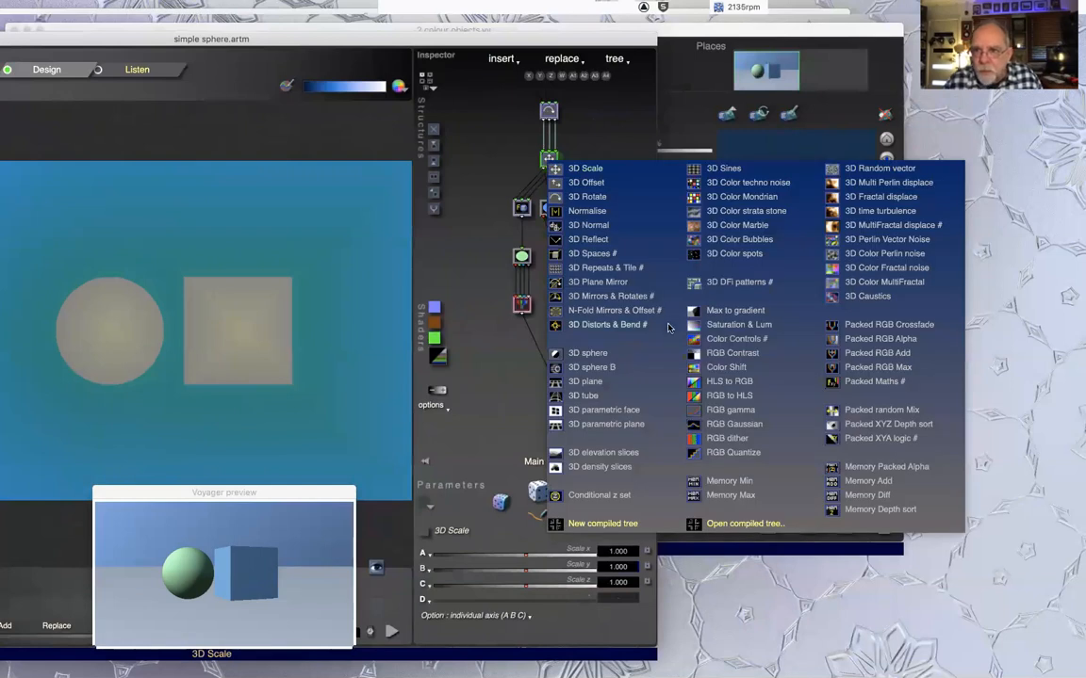
click(853, 197)
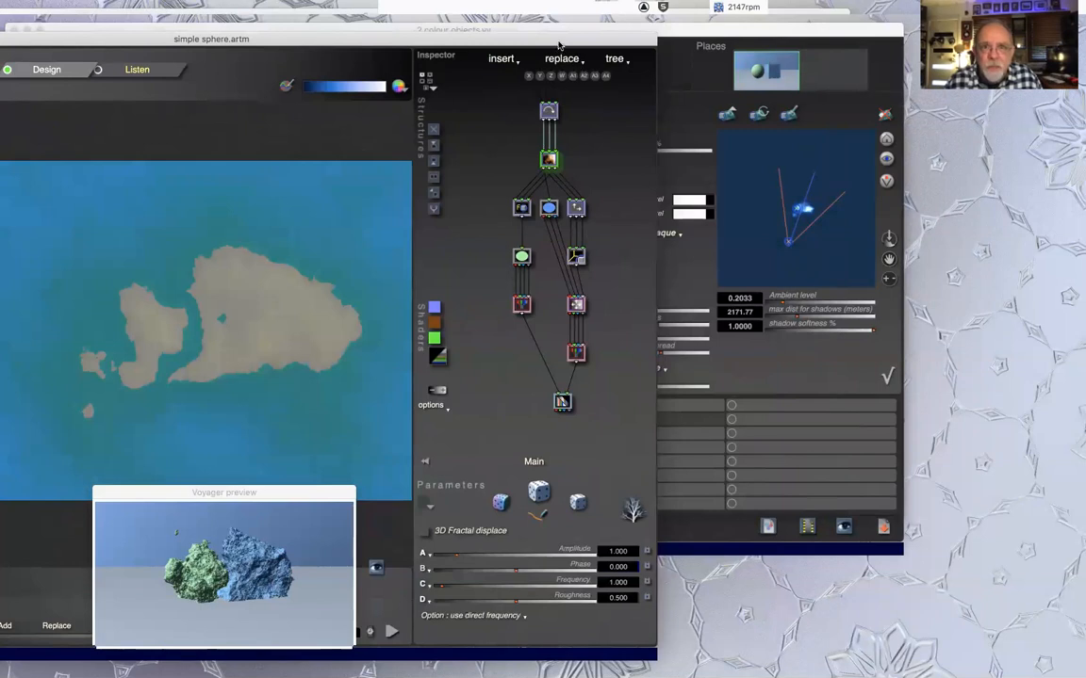
Step: Raise the fractal displacement's Amplitude and settle it at 4.107
drag(468, 555, 512, 554)
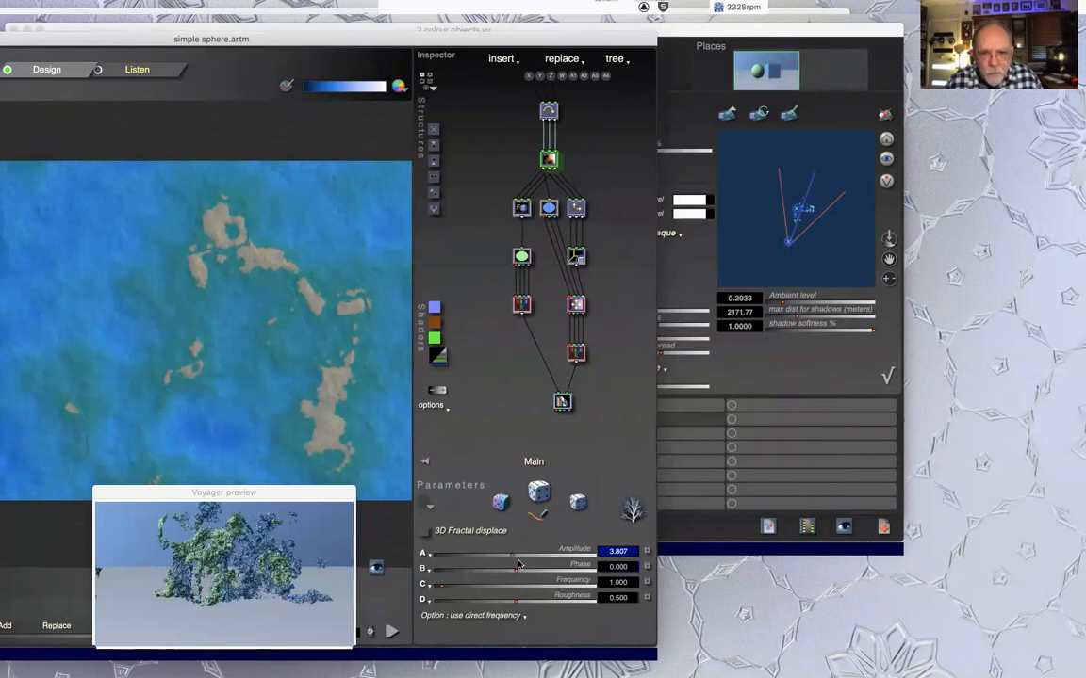
drag(525, 554, 529, 554)
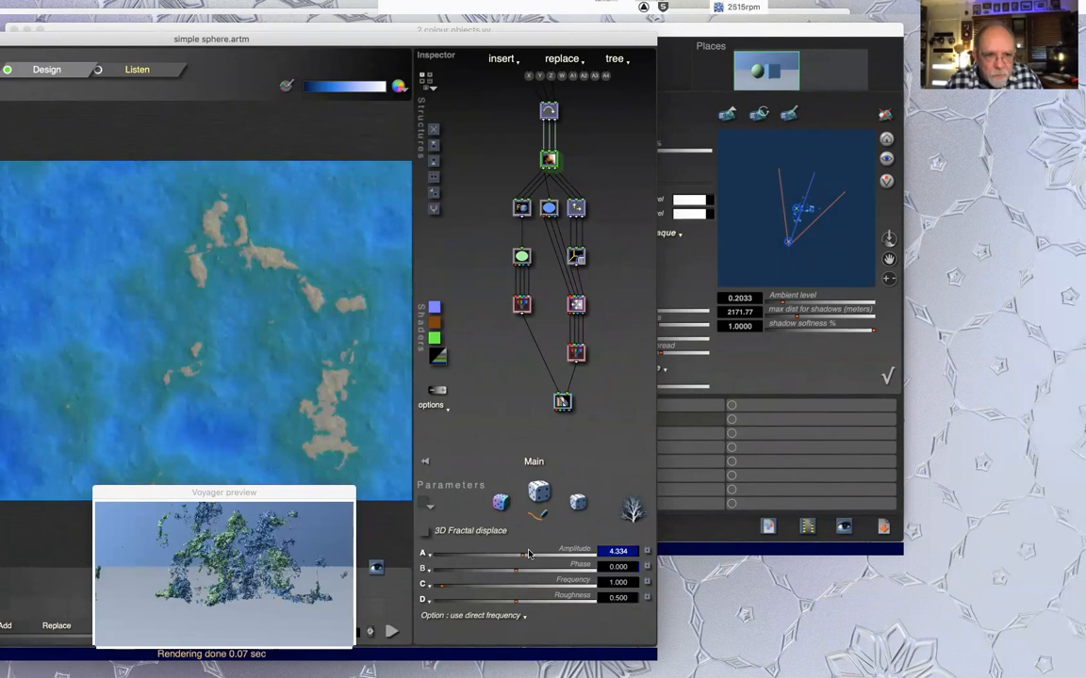
drag(397, 38, 630, 22)
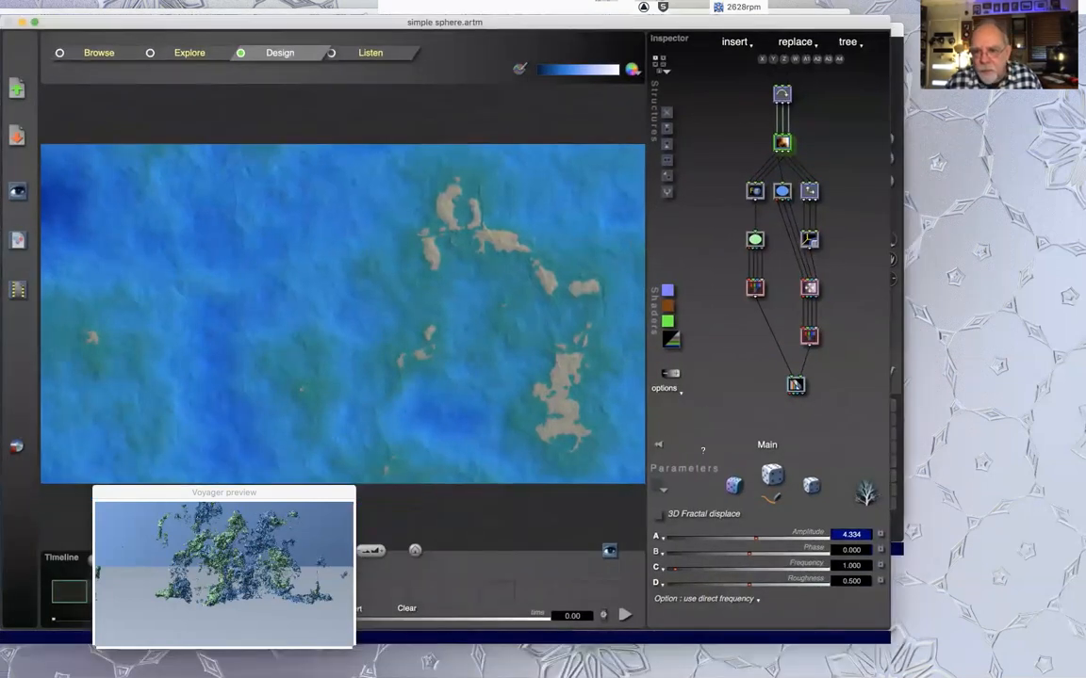
drag(761, 538, 761, 540)
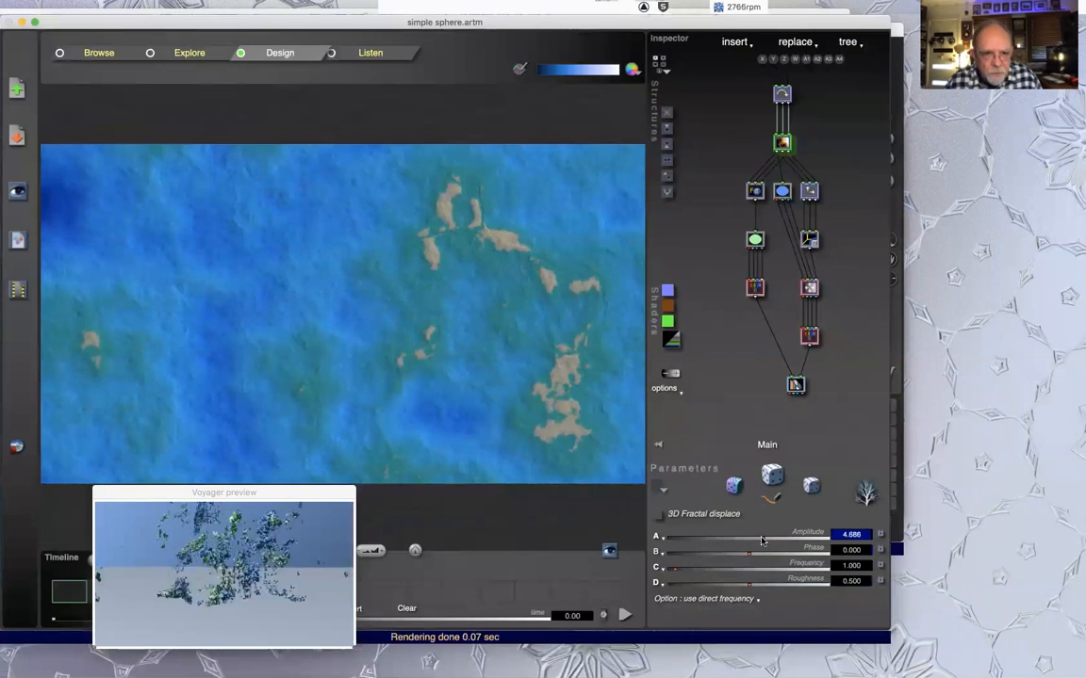
click(756, 541)
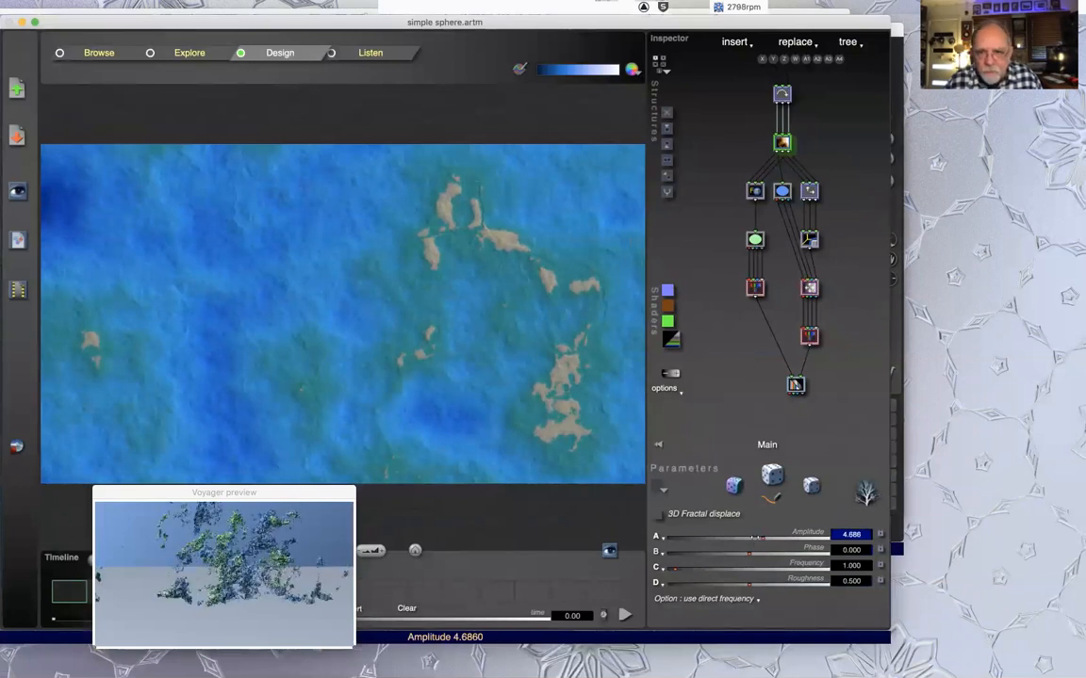
drag(755, 538, 747, 538)
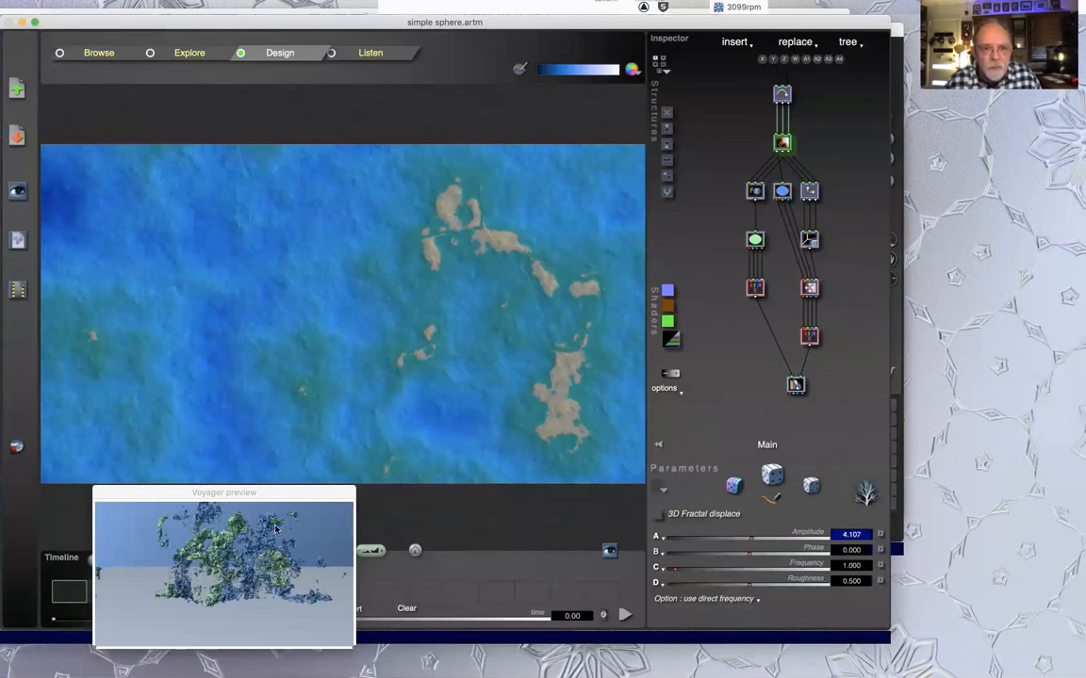
Step: Move the Voyager preview clear of the canvas and replace the 3D Fractal displace component with 3D Color Perlin noise
drag(317, 491, 436, 567)
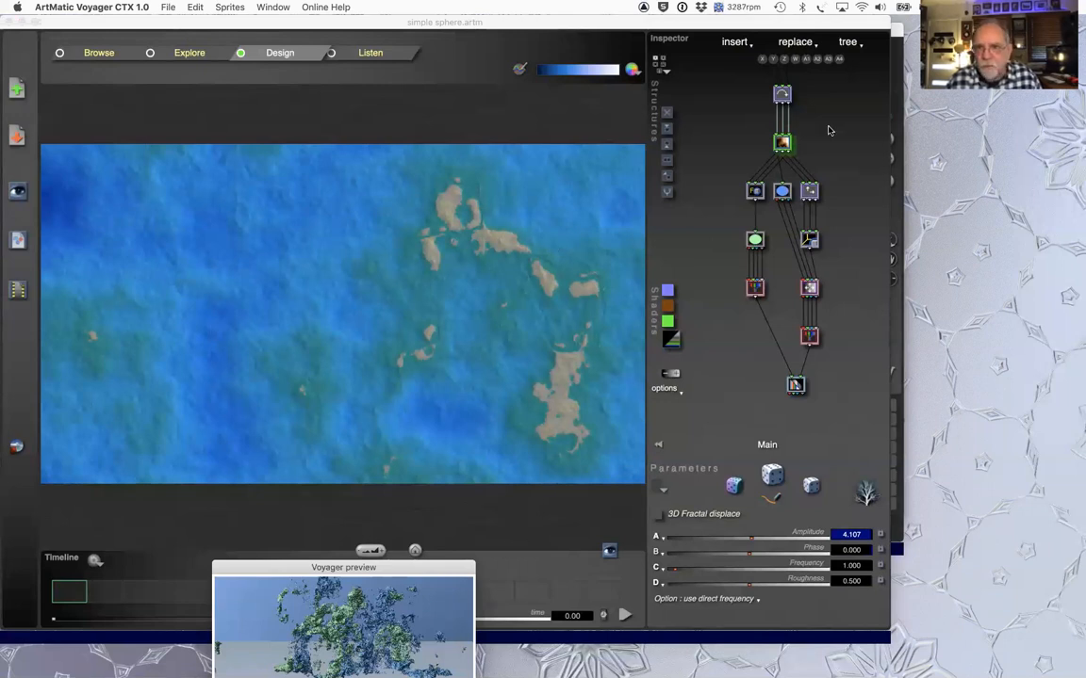
click(784, 141)
click(784, 141)
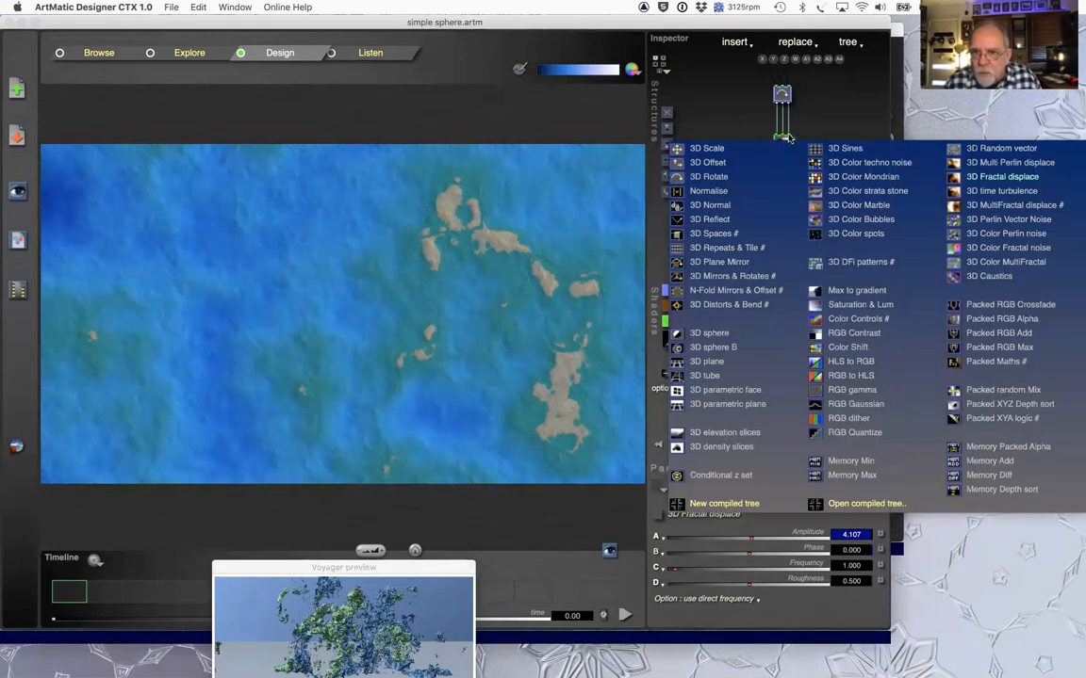
click(834, 102)
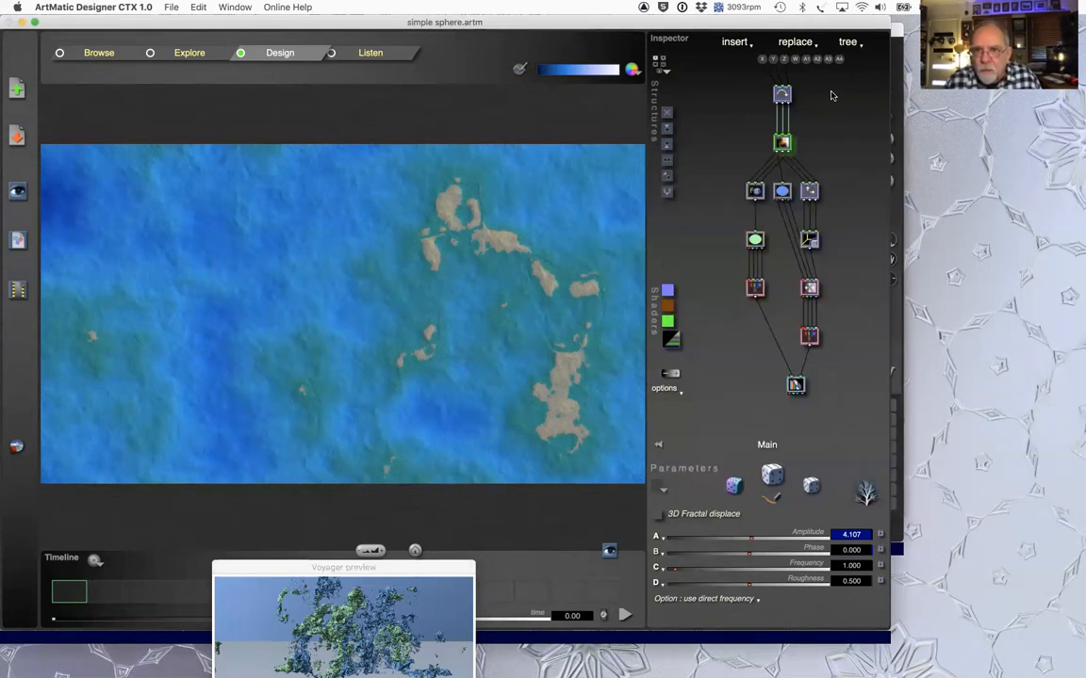
click(783, 141)
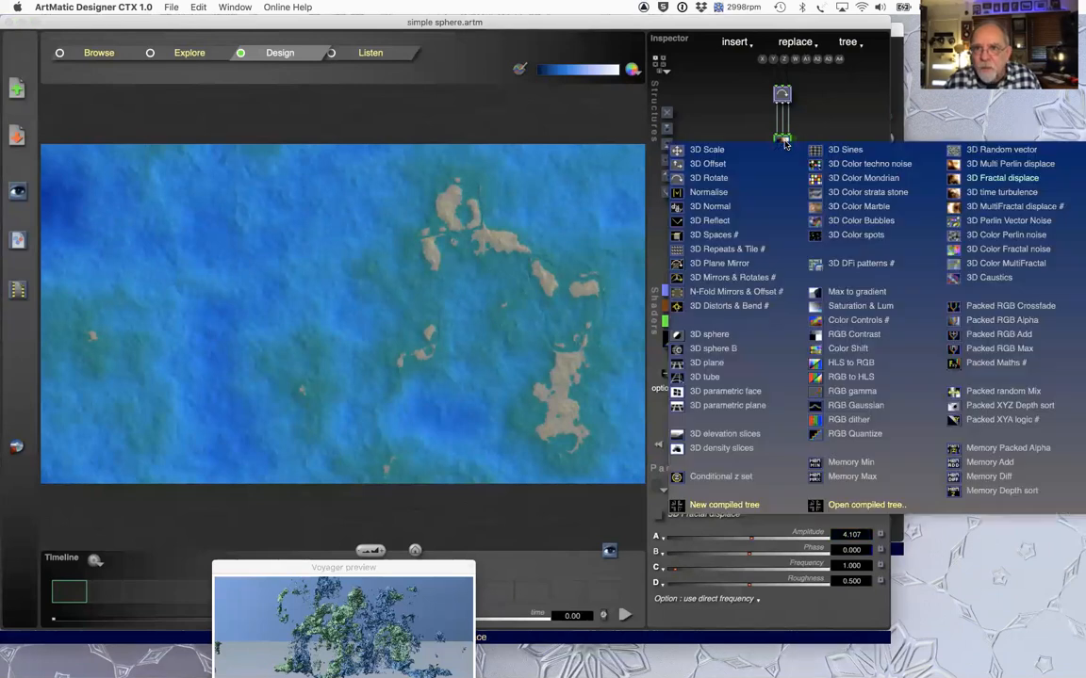
click(834, 100)
drag(829, 22, 615, 31)
click(567, 153)
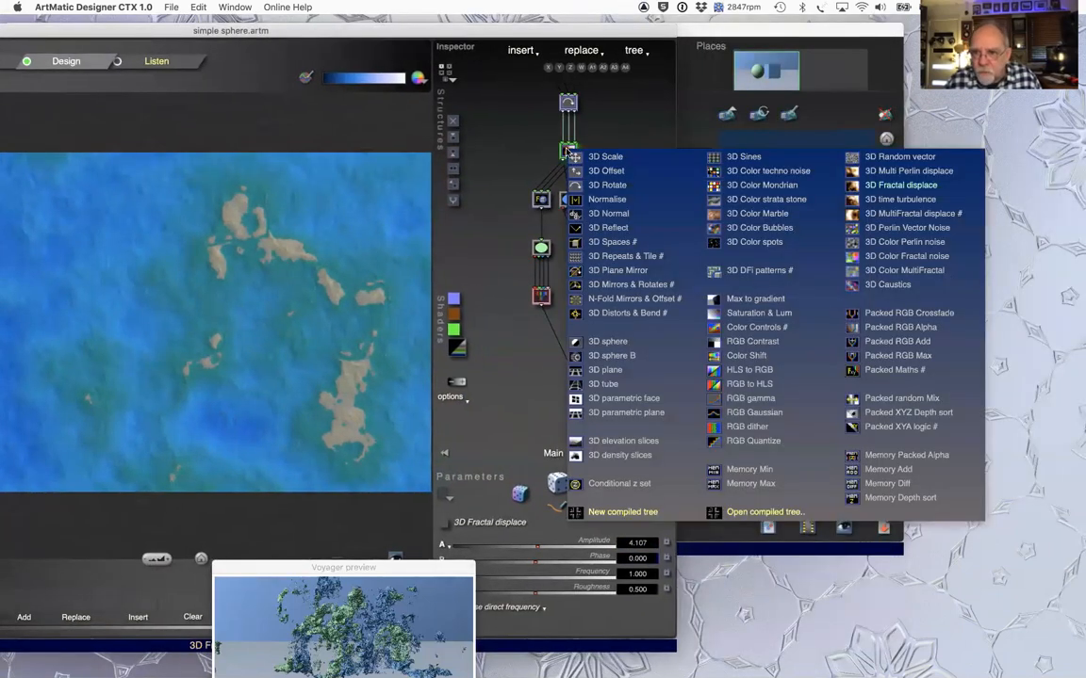
click(897, 243)
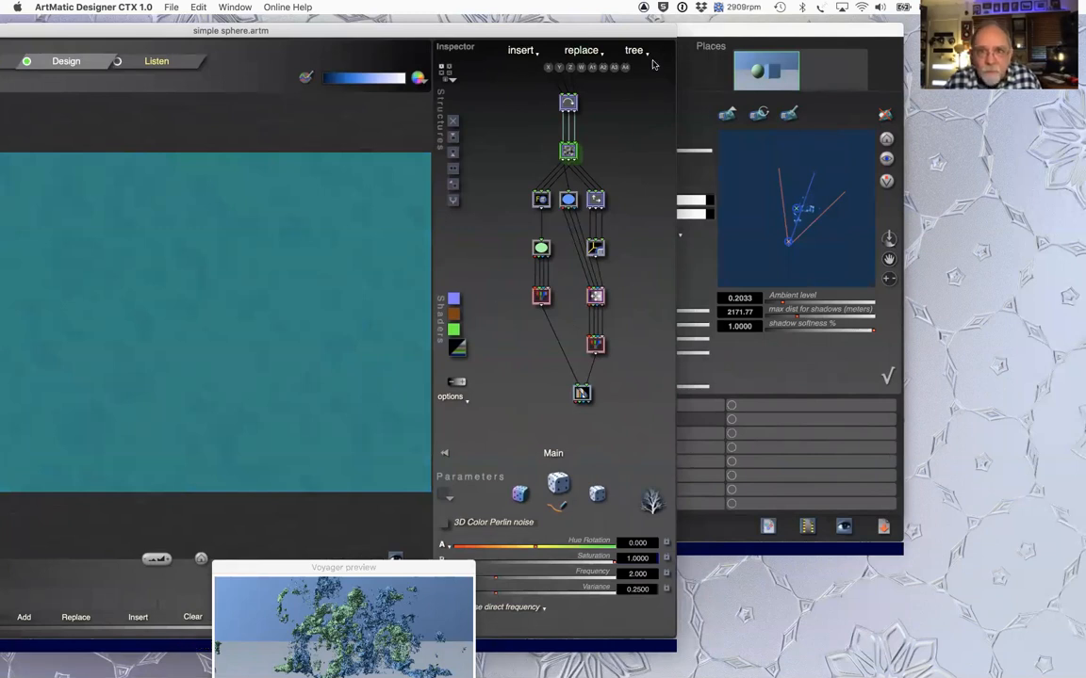
Step: Try the 3D sphere function in place of the 3D Color Perlin noise component
drag(650, 38, 754, 37)
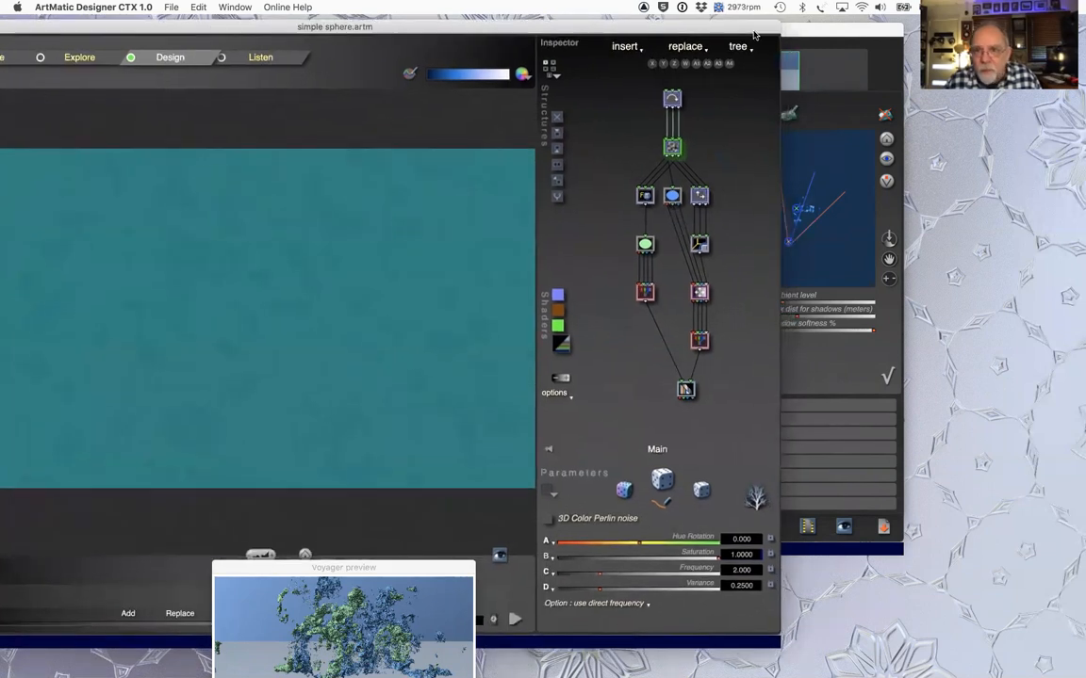
click(672, 150)
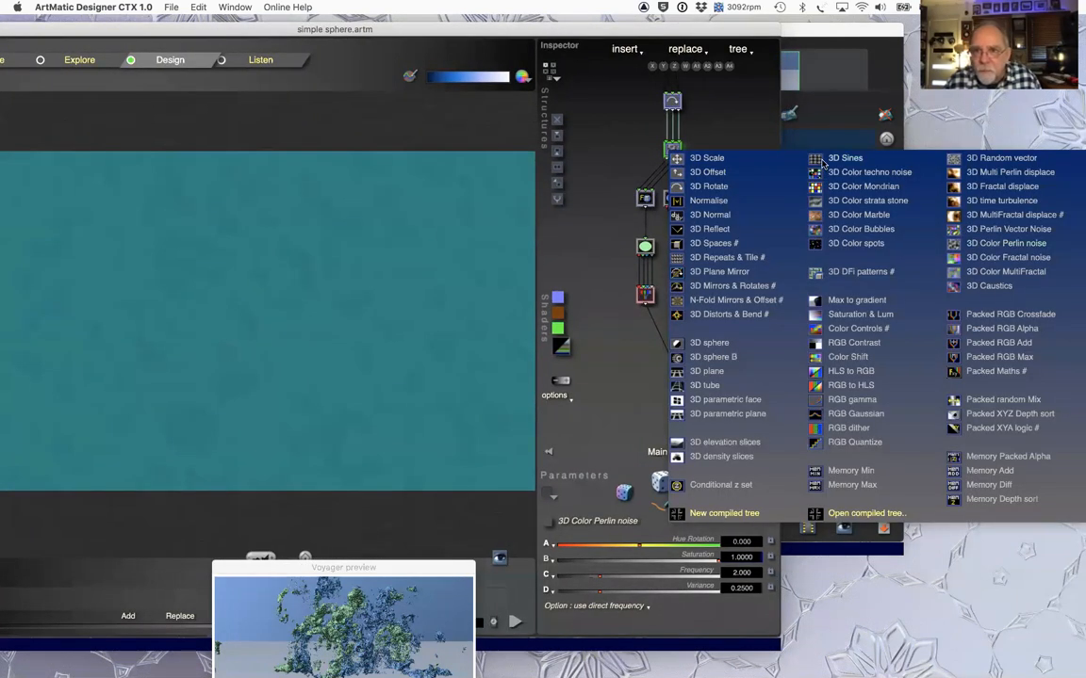
click(754, 345)
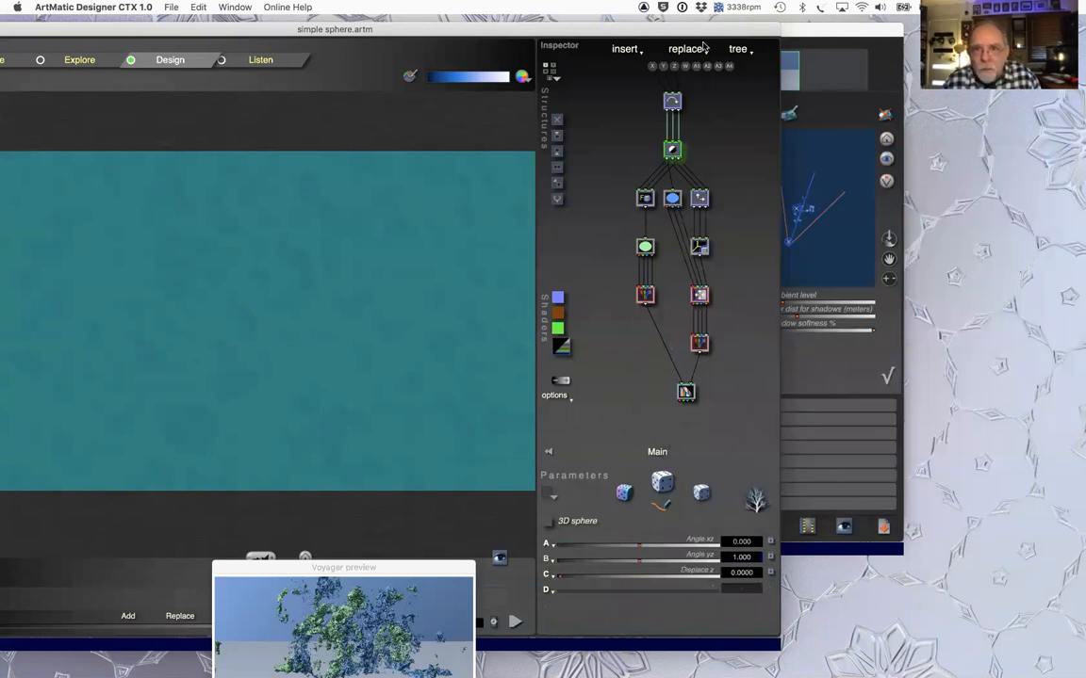
Step: Switch the 3D sphere component back to 3D Scale and bring the Designer canvas fully into view
drag(564, 29, 408, 29)
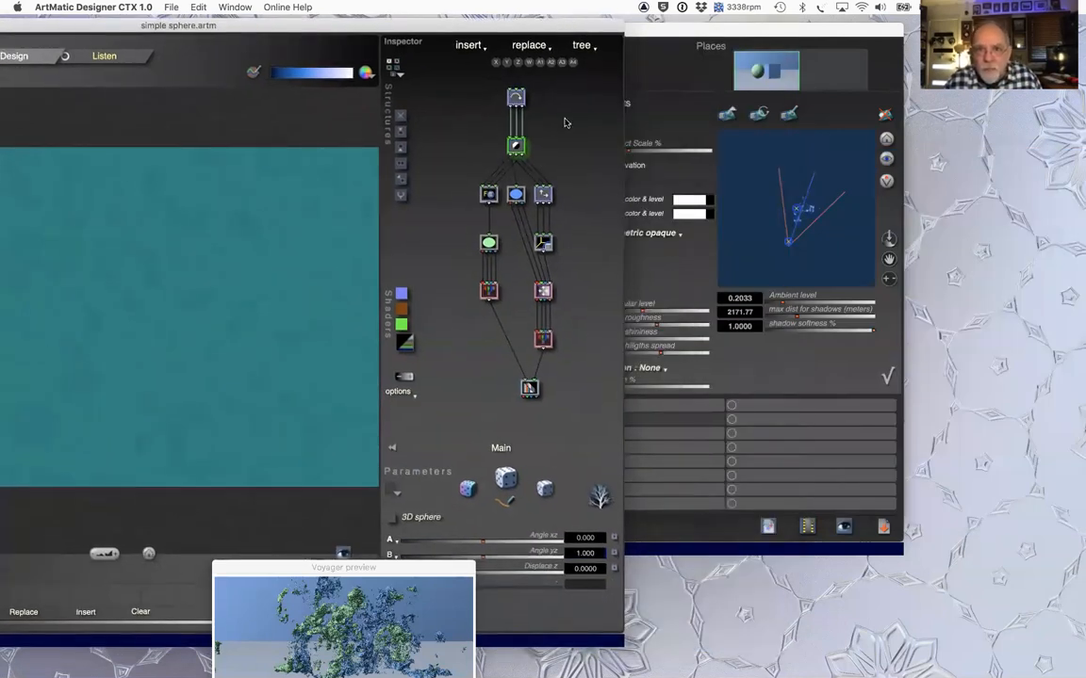
click(517, 146)
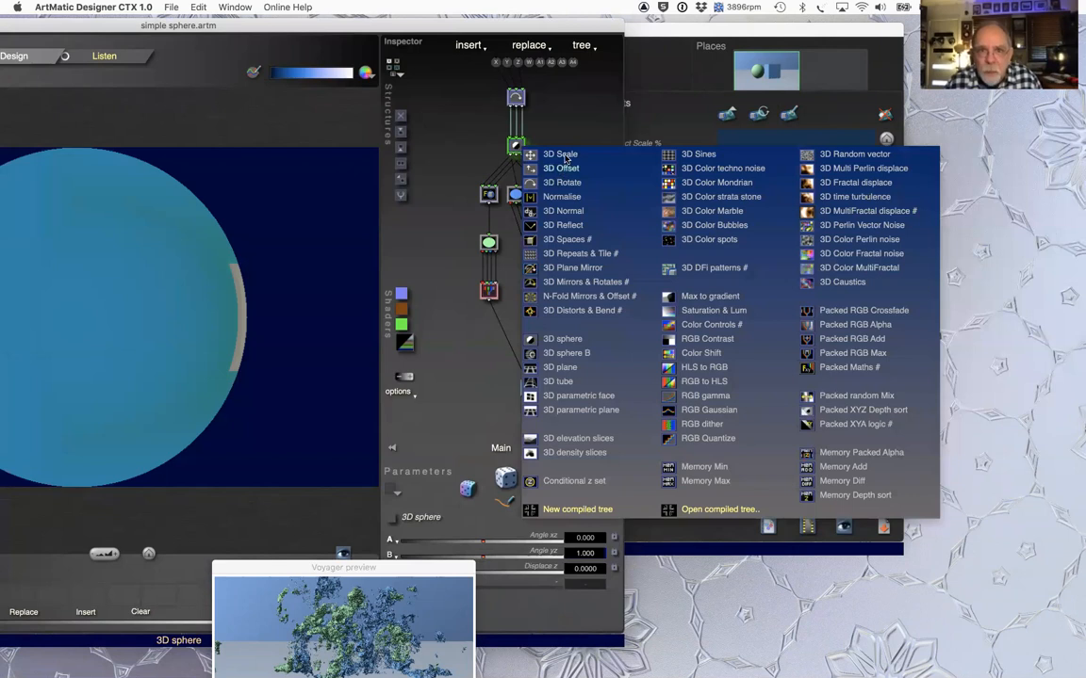
click(527, 154)
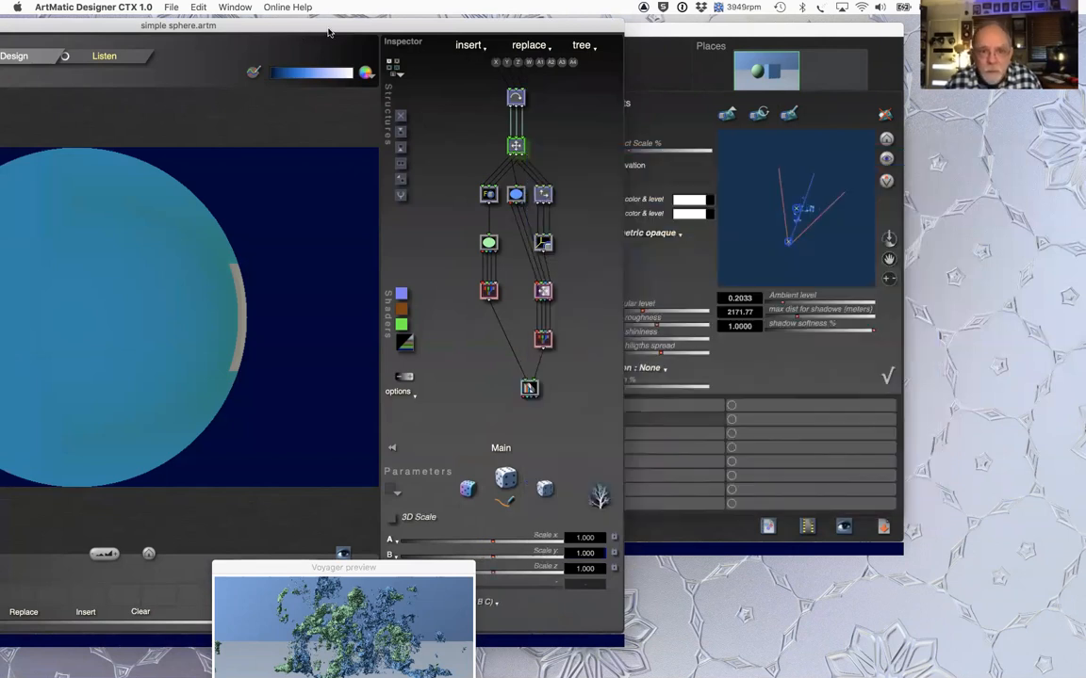
double_click(295, 25)
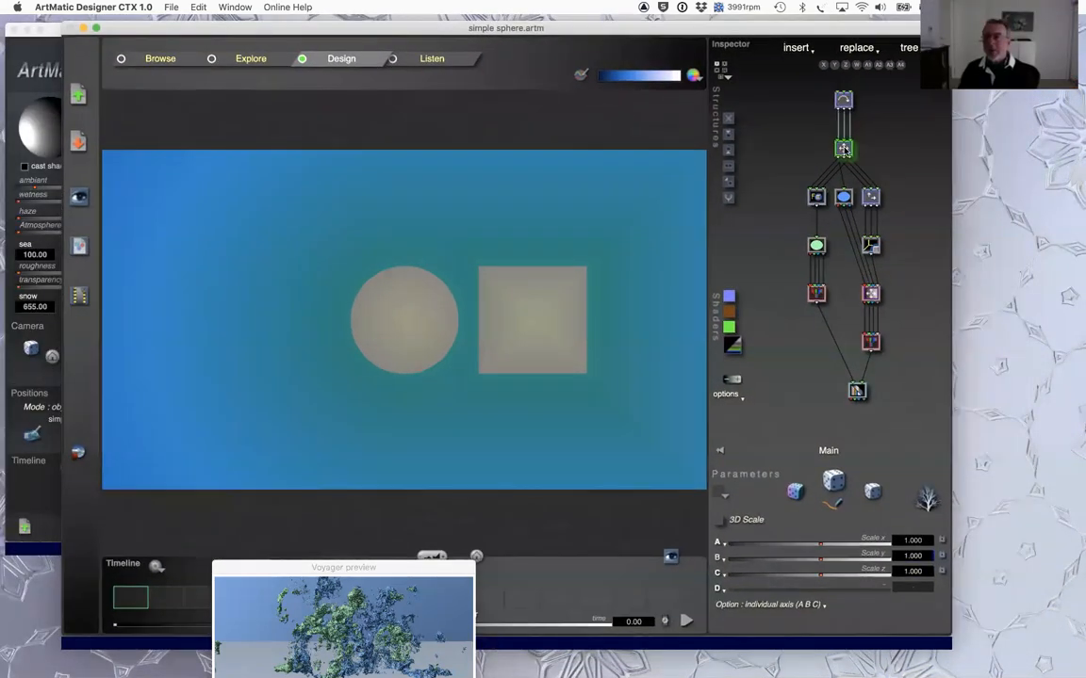
Step: Replace the 3D Scale tile with a structure that processes two of the coordinates together and the third separately
click(843, 149)
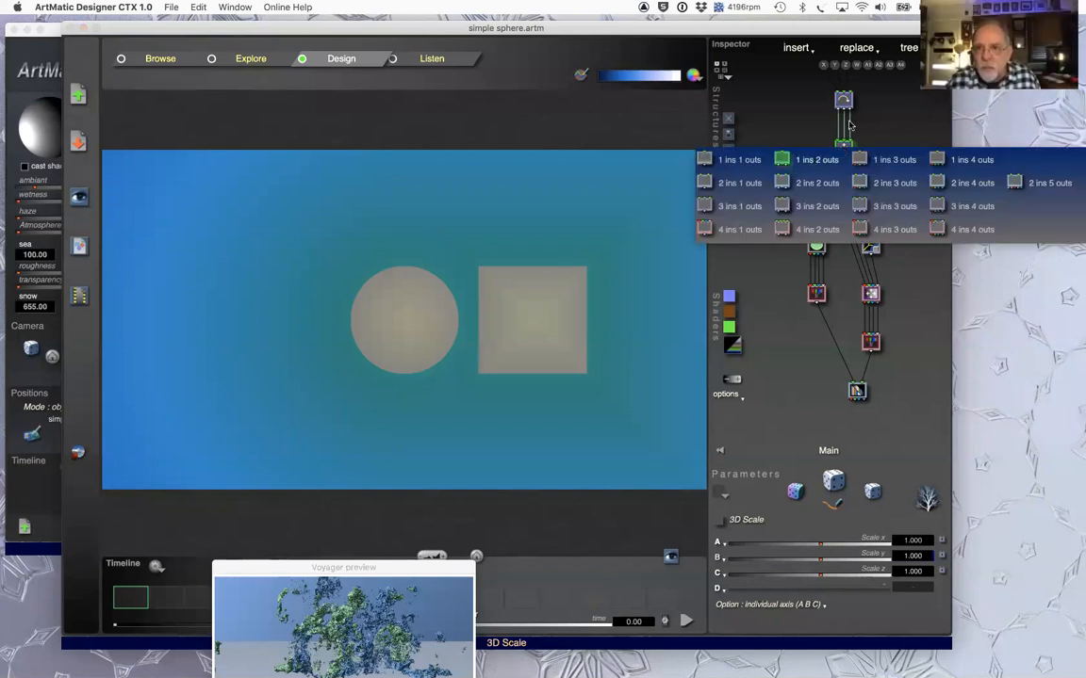
right_click(845, 149)
click(875, 154)
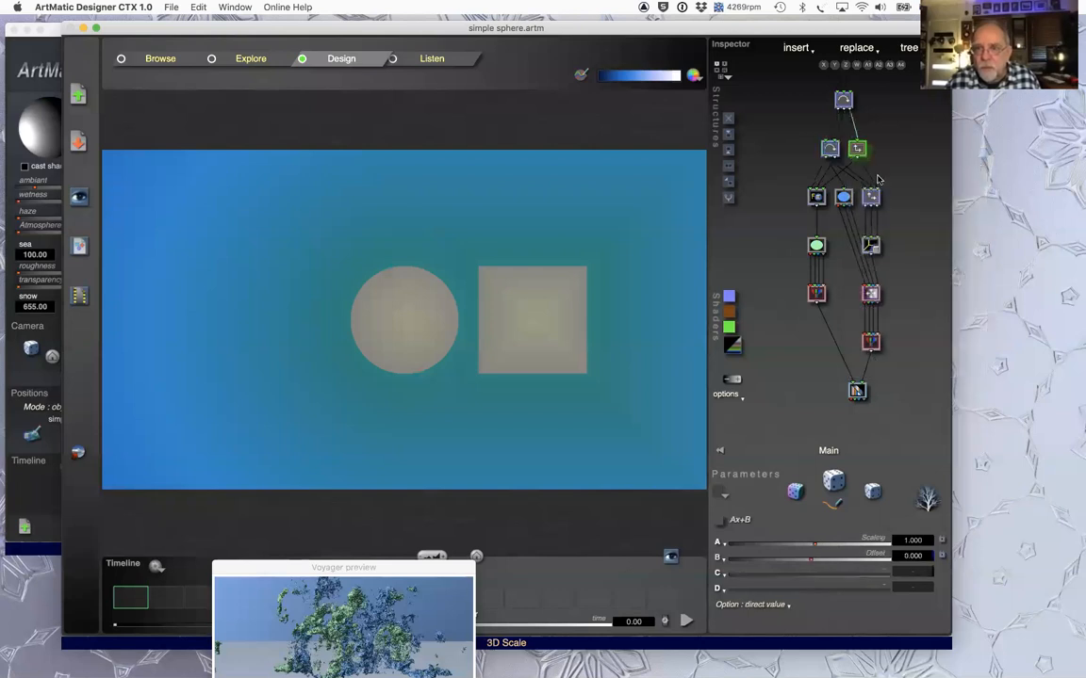
Step: Try Complex inverse as the function of the new two-input Rotate tile
click(830, 149)
click(830, 149)
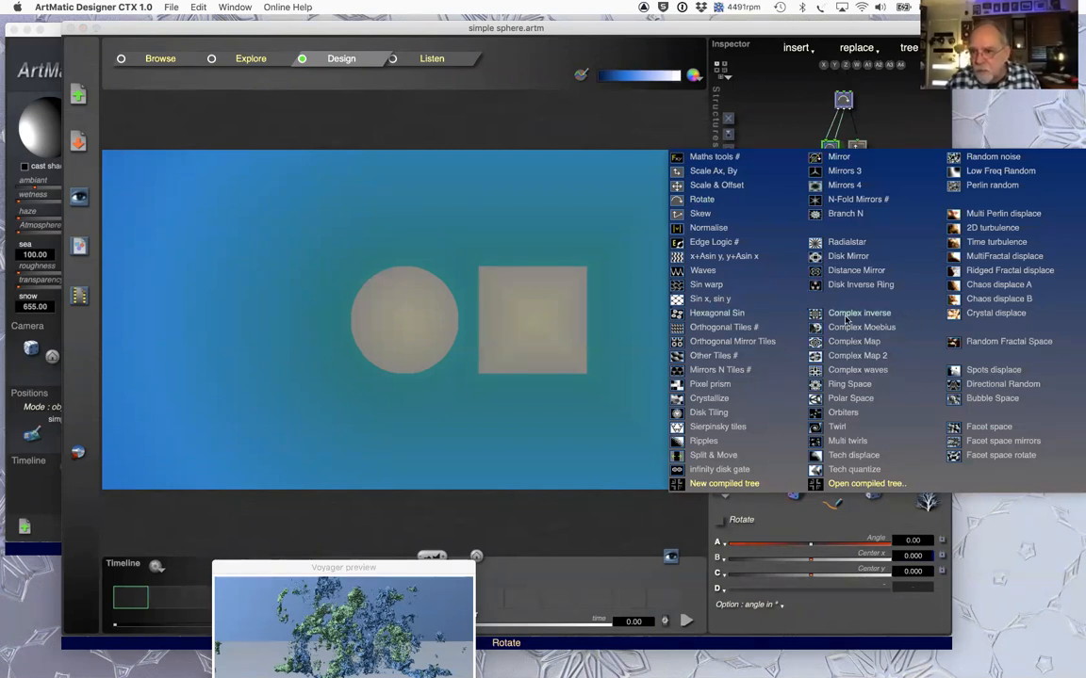
click(845, 316)
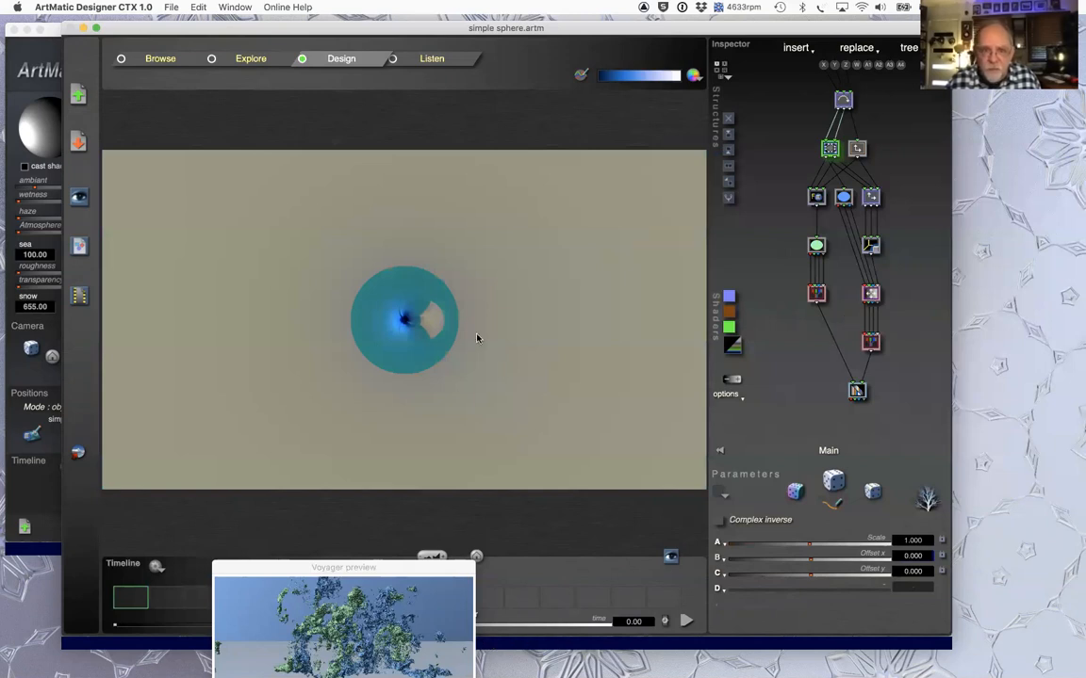
Step: Replace Complex inverse with Scale Ax, By, and return to the scene in ArtMatic Voyager
drag(398, 569, 424, 472)
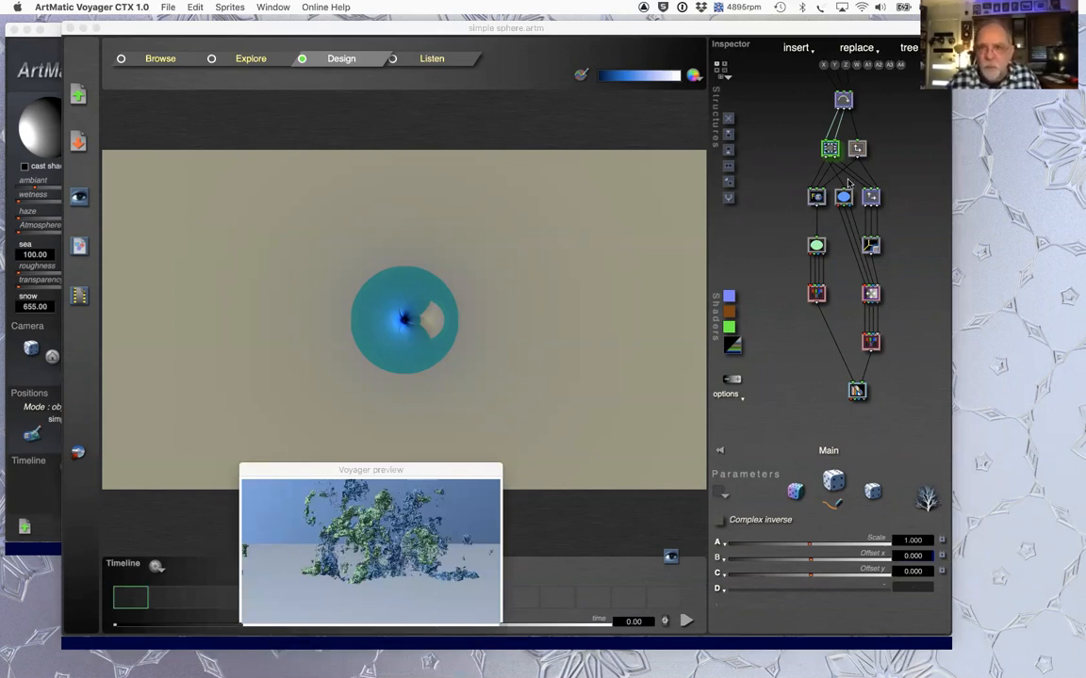
click(835, 151)
click(714, 177)
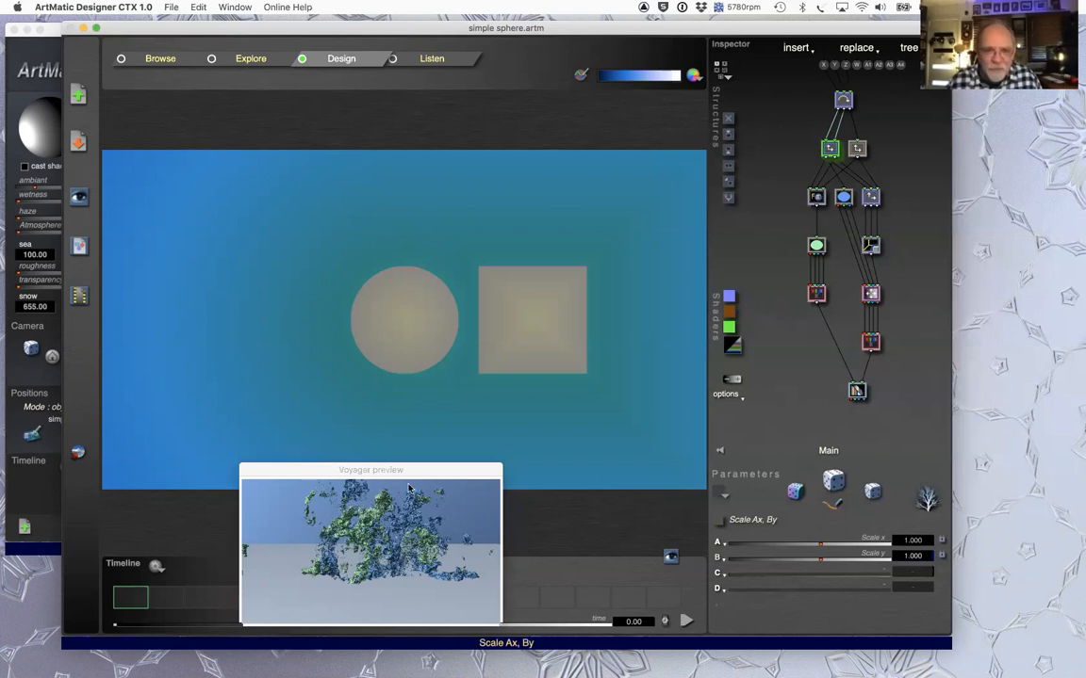
drag(414, 470, 427, 472)
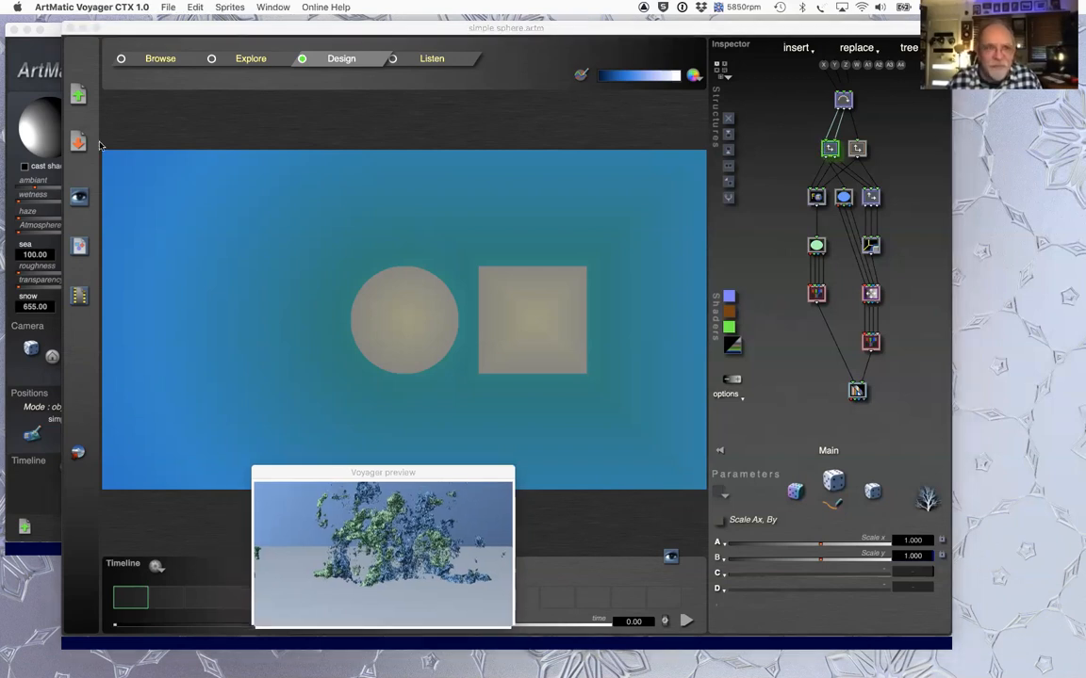
click(37, 49)
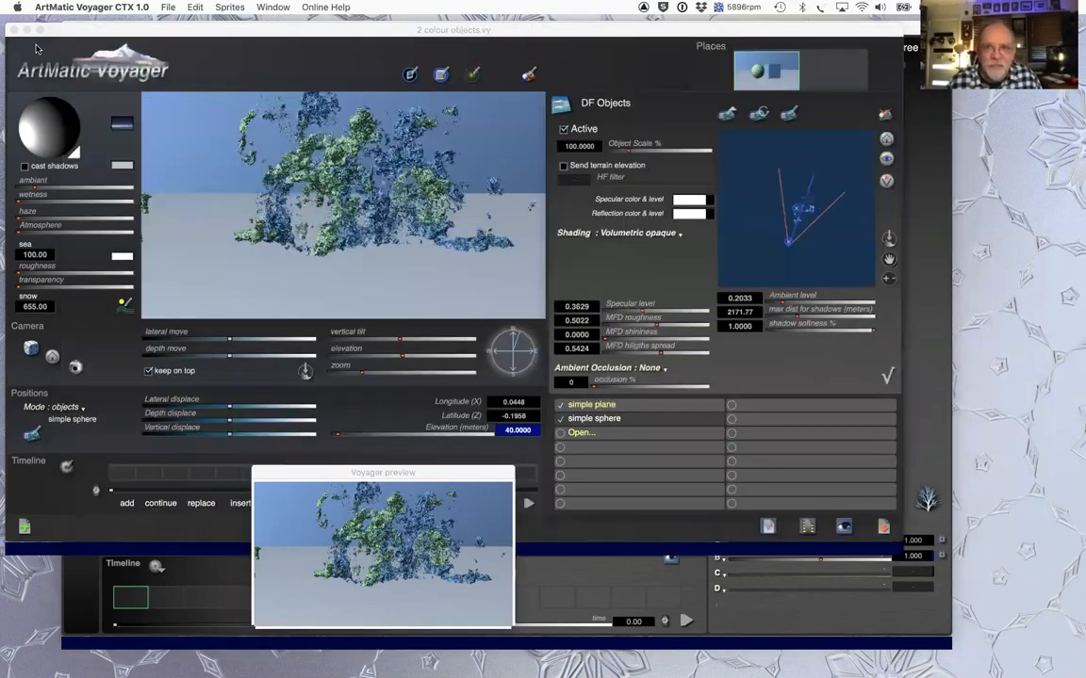
Step: Check the undistorted scene in Voyager, return to ArtMatic Designer and review the functions available for the Scale Ax, By tile
click(177, 129)
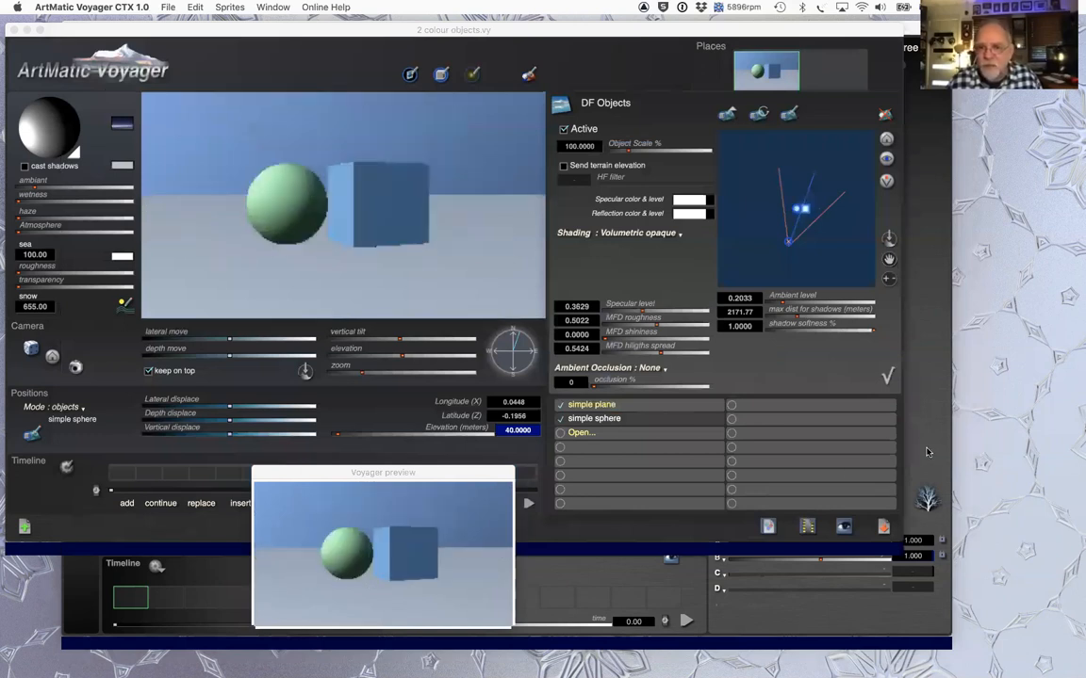
click(926, 452)
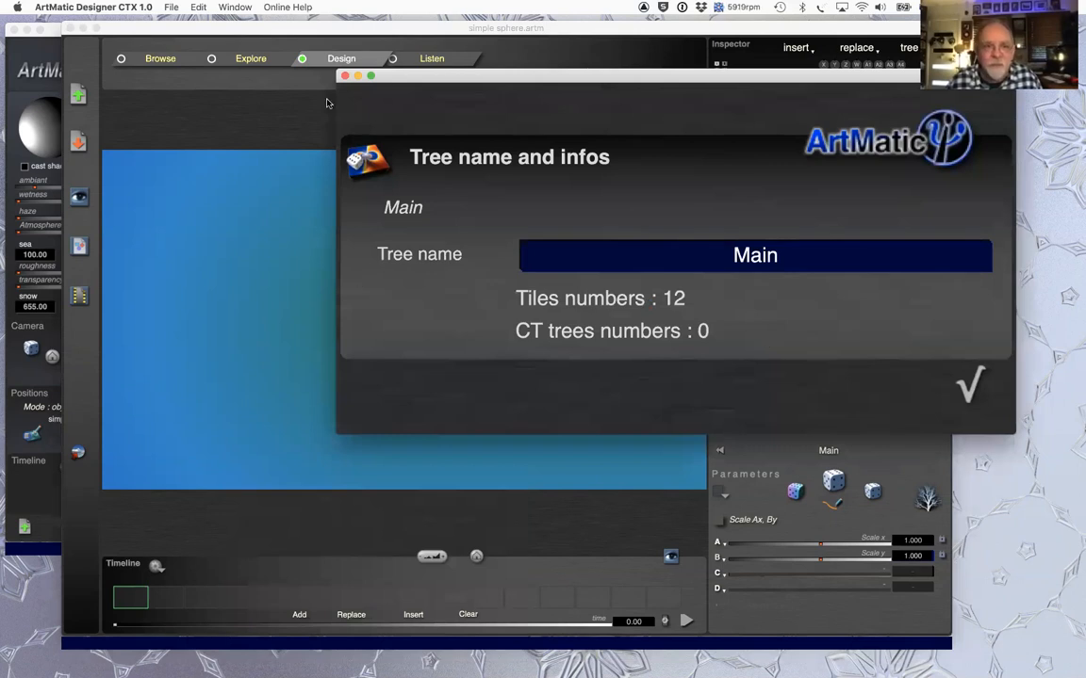
click(344, 76)
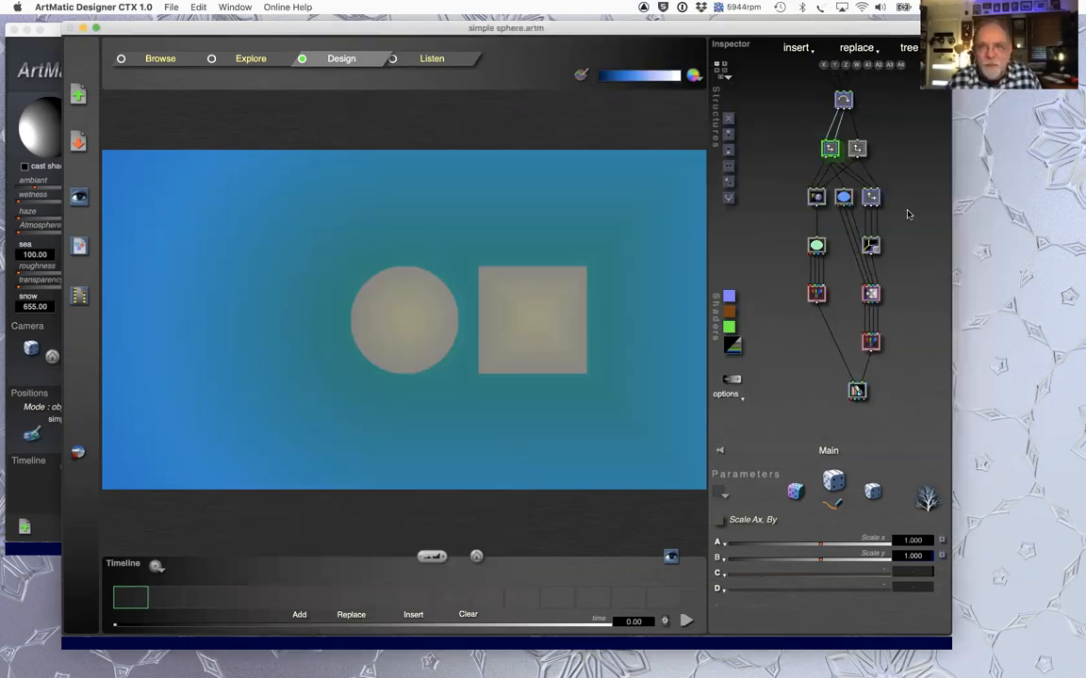
click(829, 148)
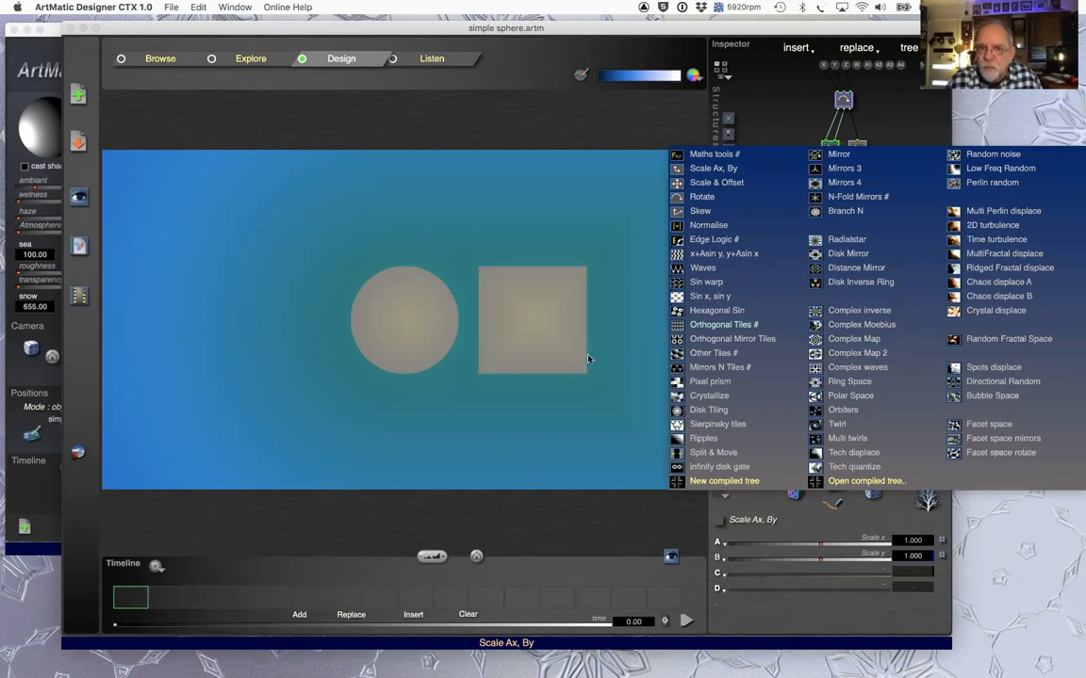
click(781, 109)
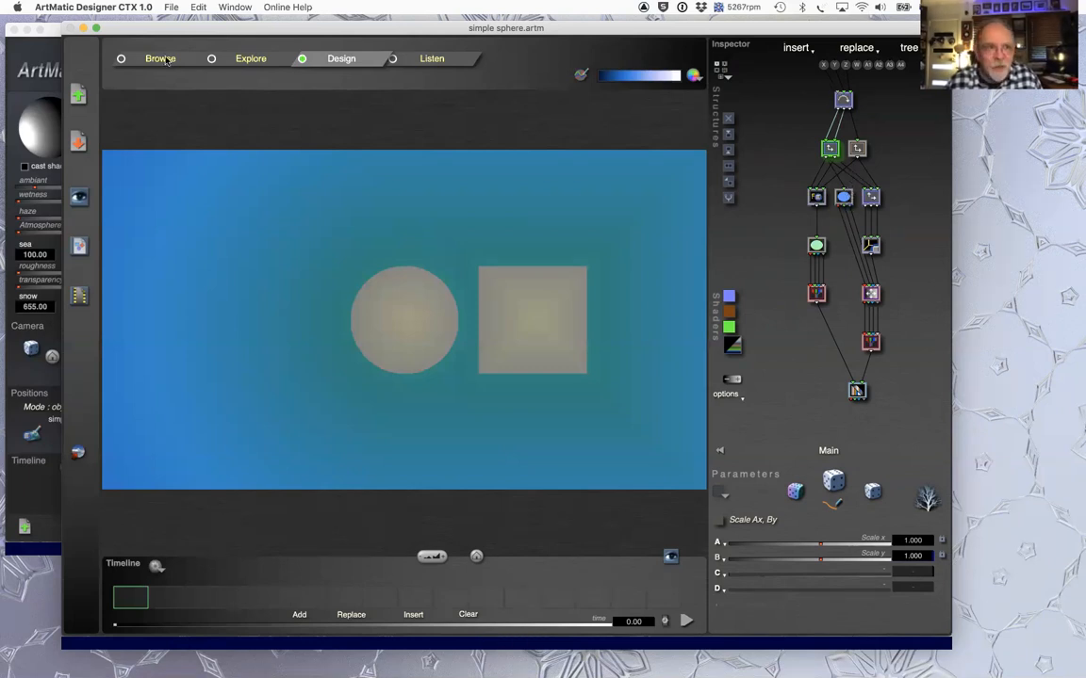
Step: Return to ArtMatic Voyager, close the DF Objects settings and review the image quality options
drag(373, 29, 428, 37)
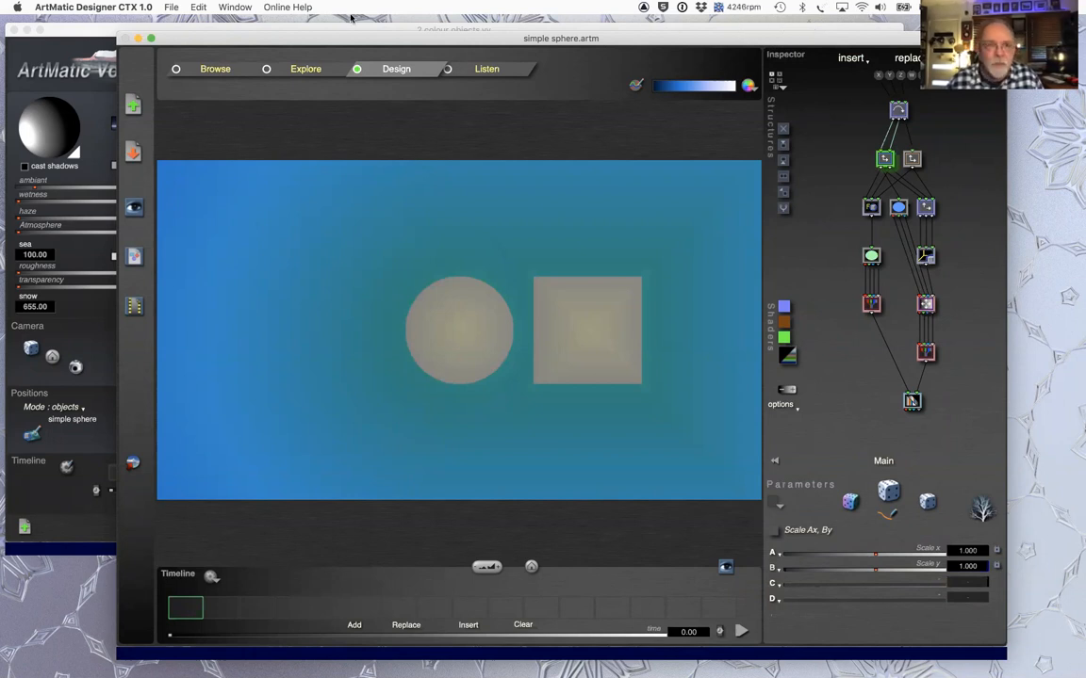
click(106, 36)
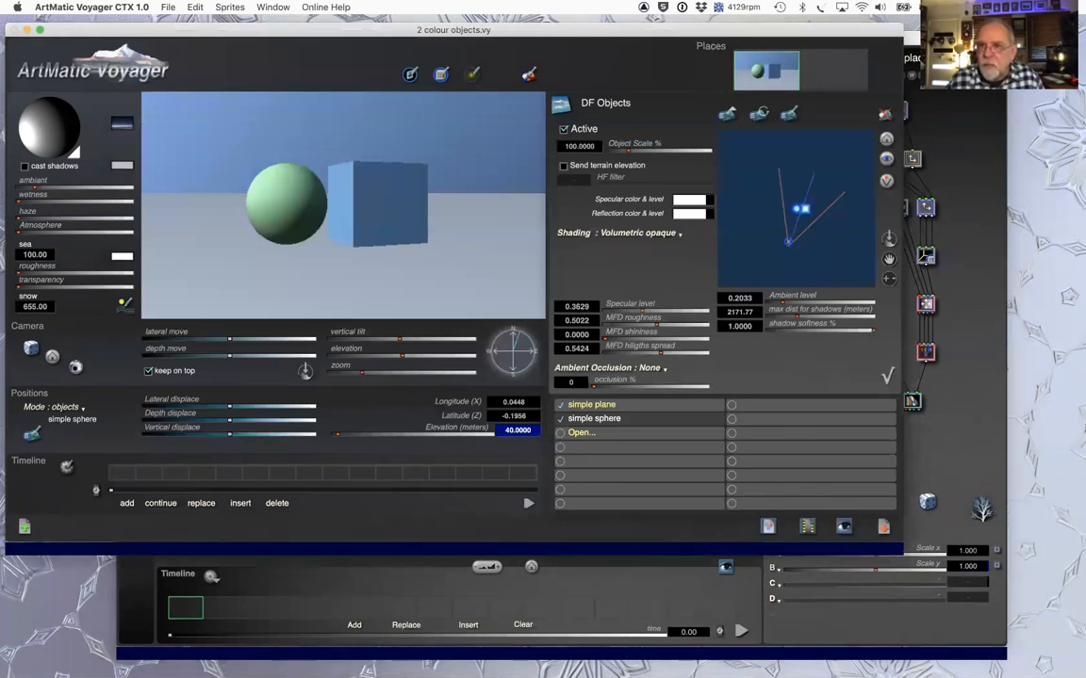
click(911, 45)
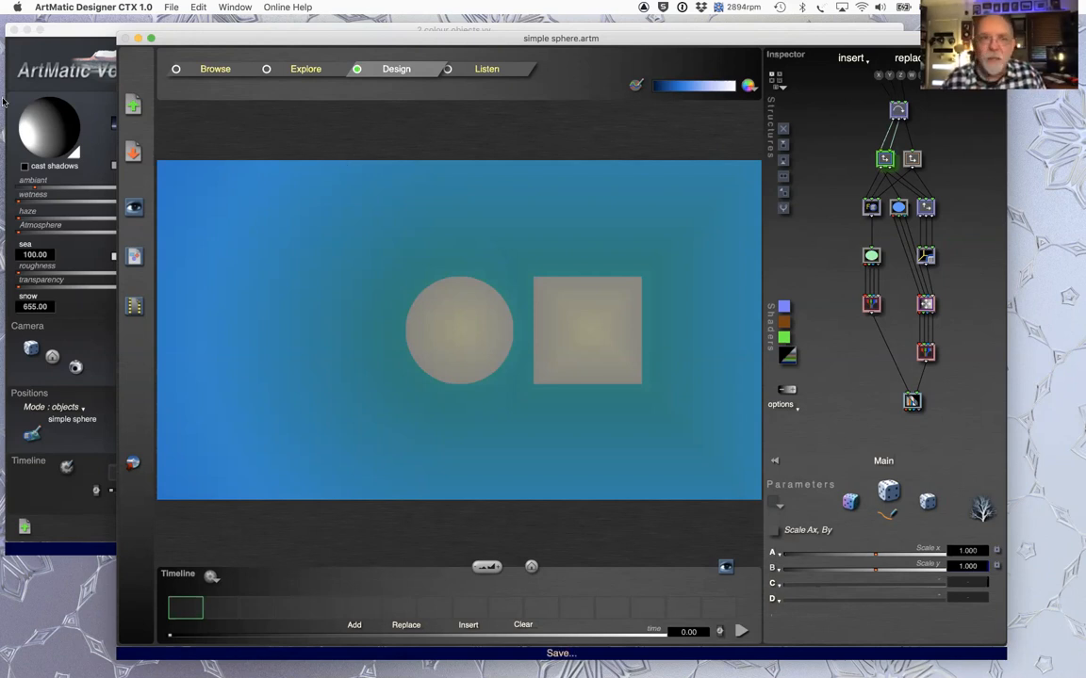
click(94, 33)
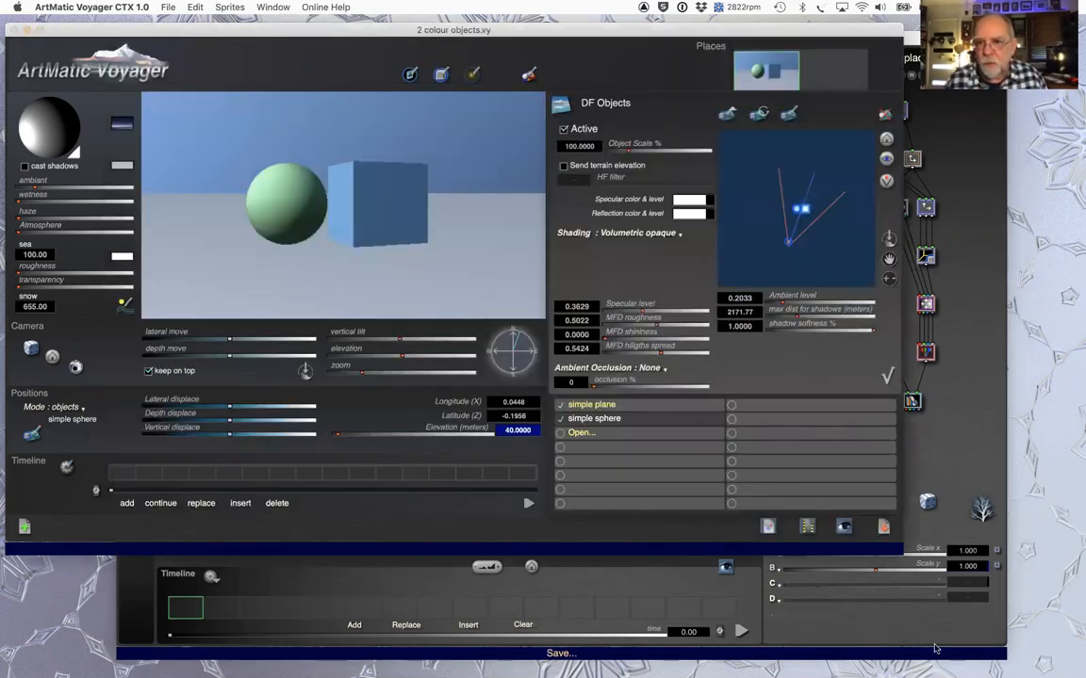
click(889, 376)
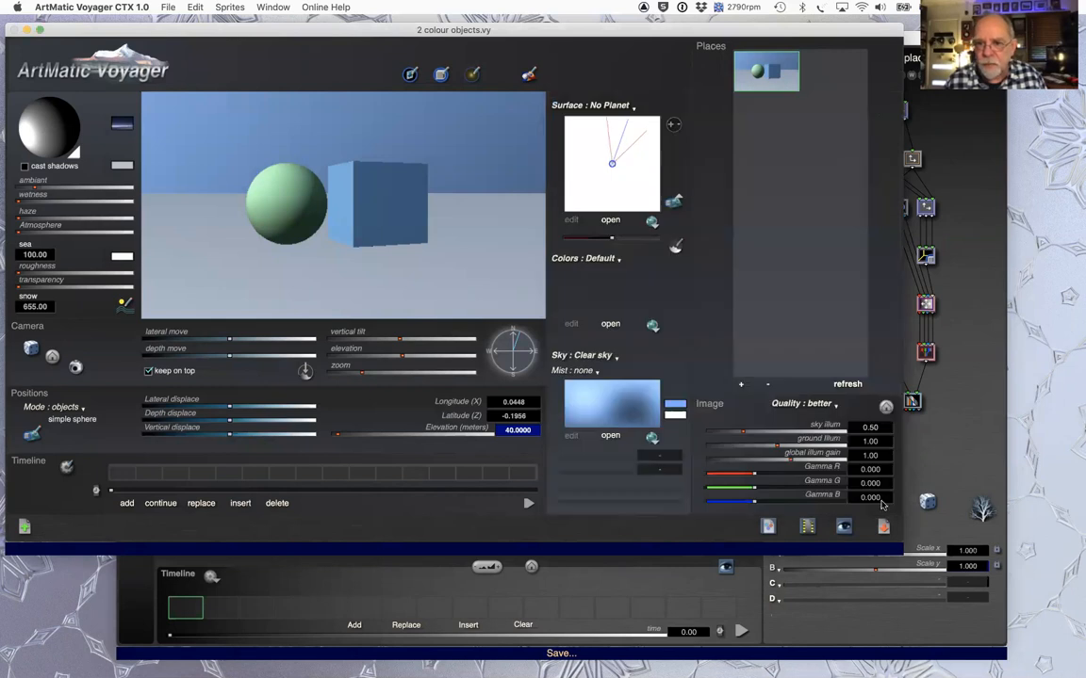
click(820, 405)
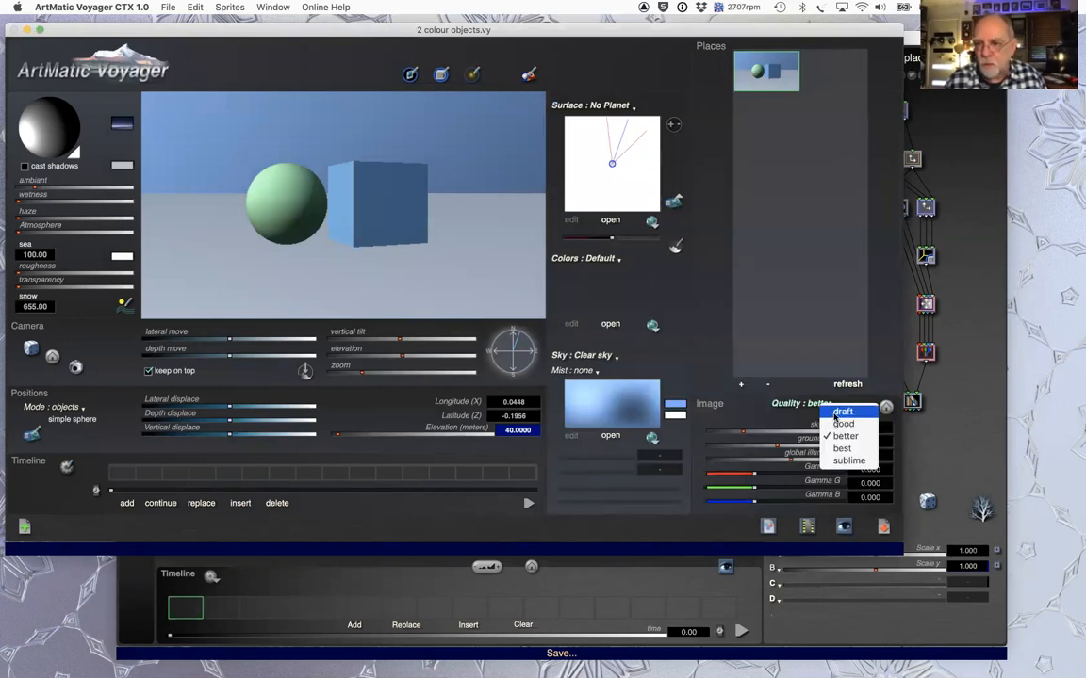
click(793, 306)
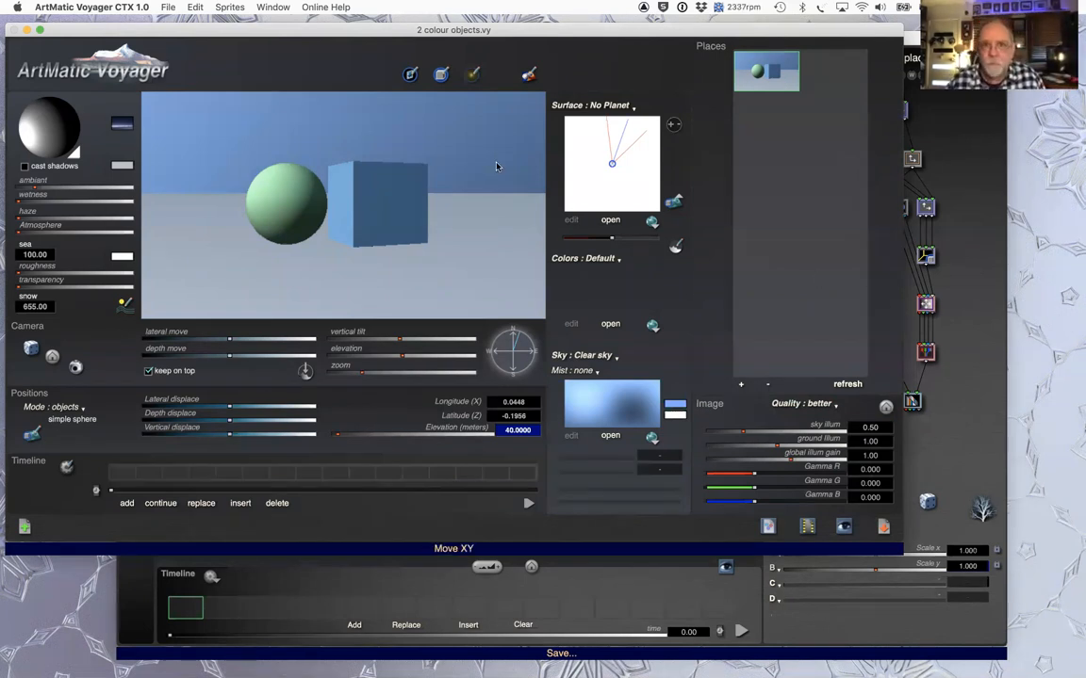
mouse_move(828, 40)
mouse_down()
mouse_move(823, 60)
mouse_move(836, 53)
mouse_up()
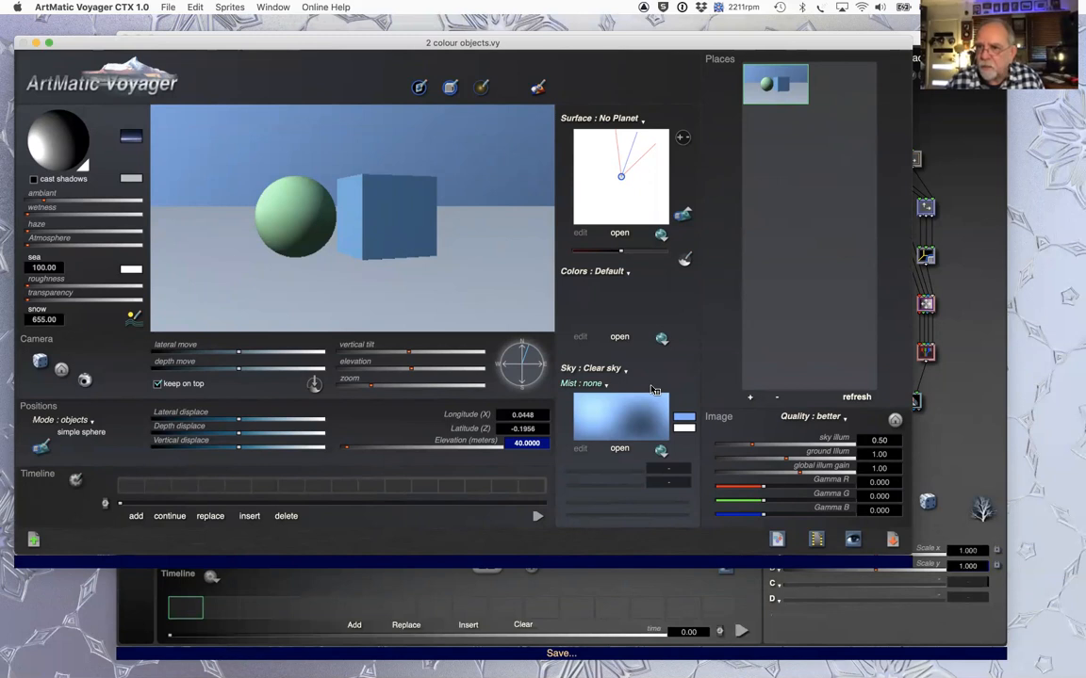
Step: Try lighting the sphere and cube from the upper left with cast shadows enabled
click(43, 134)
drag(43, 135, 54, 126)
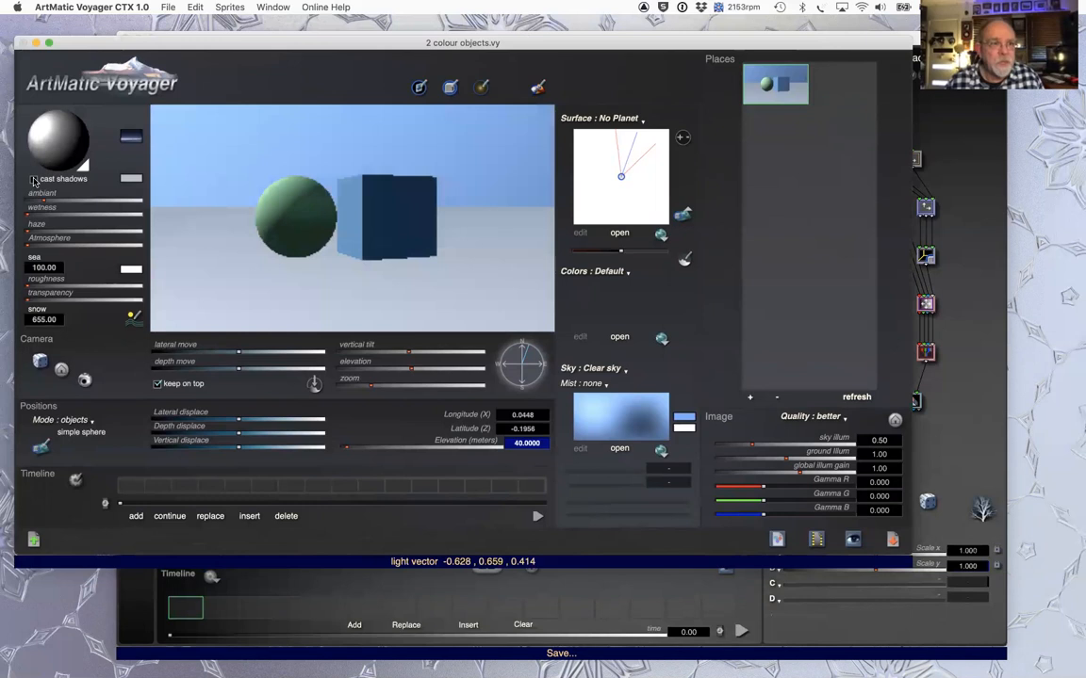
click(34, 179)
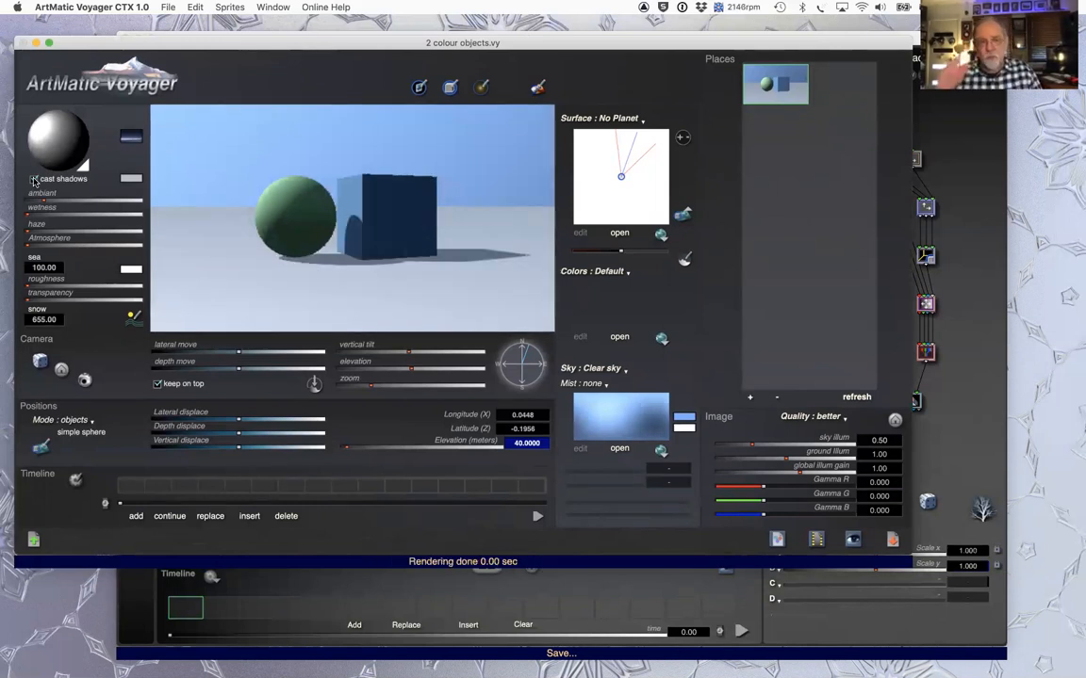
Step: Try the light on the opposite side and compare the scene with and without cast shadows
mouse_move(51, 139)
mouse_down()
mouse_move(75, 147)
mouse_move(67, 142)
mouse_up()
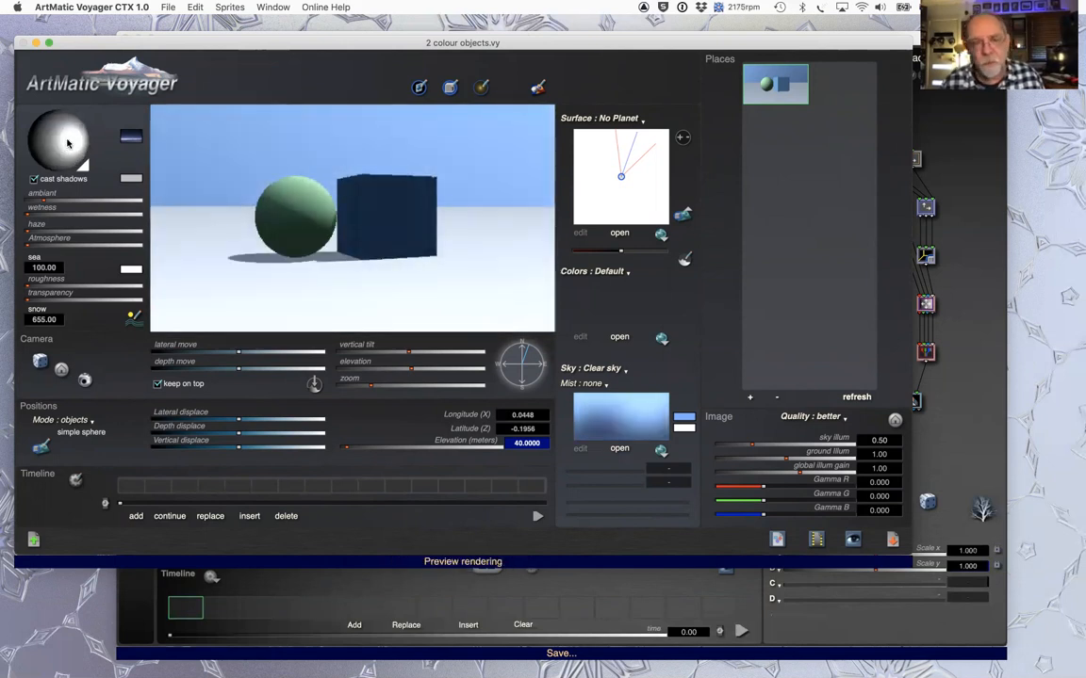
click(33, 179)
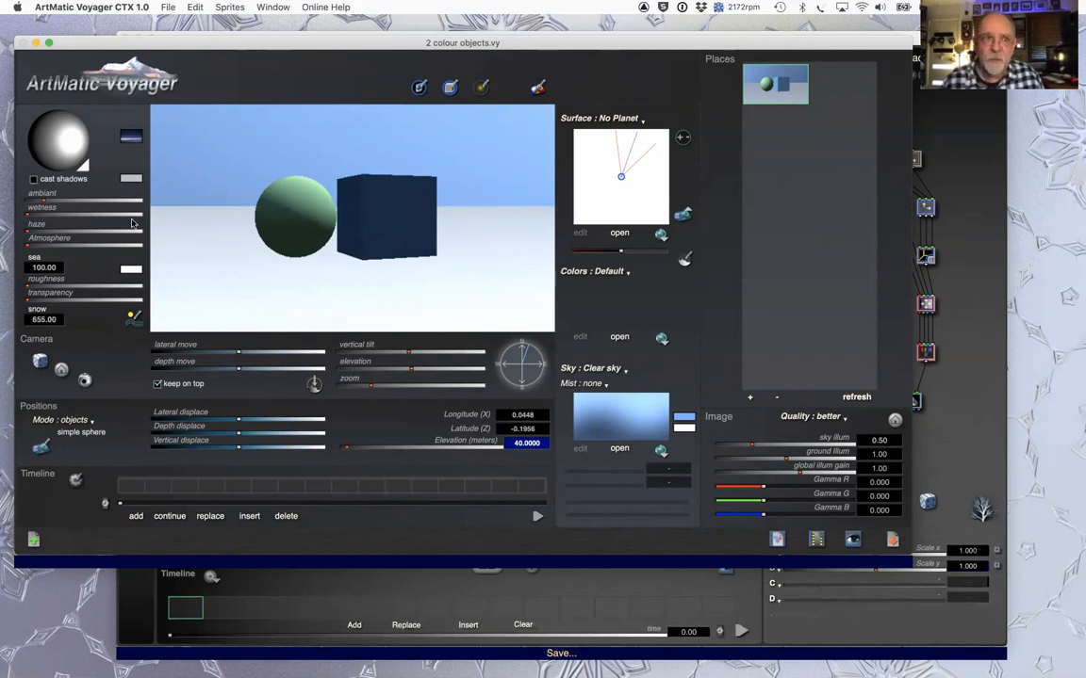
click(33, 179)
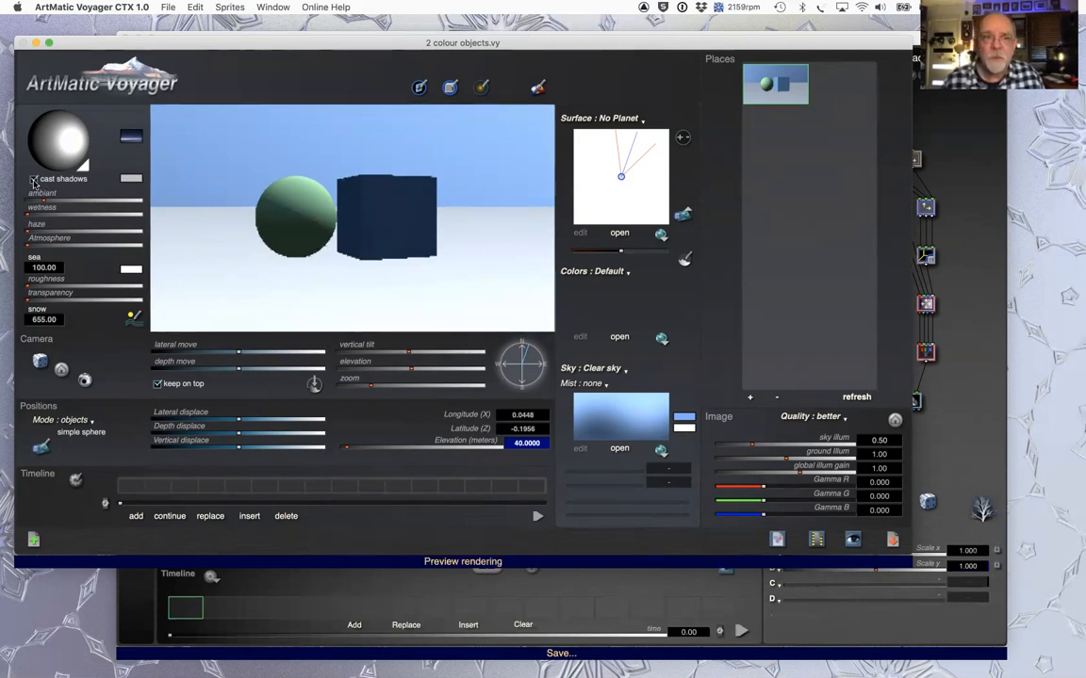
click(33, 179)
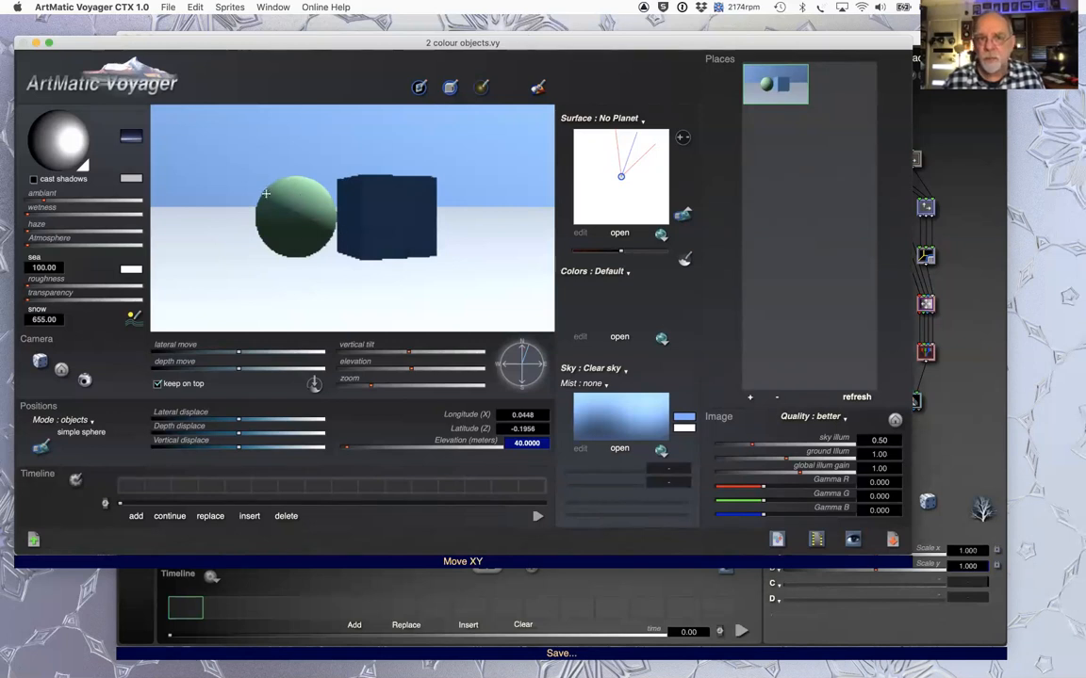
Step: Enable cast shadows and aim the light from the upper left so shadows fall to the right of the objects
mouse_move(62, 132)
mouse_down()
mouse_move(49, 152)
mouse_move(65, 190)
mouse_up()
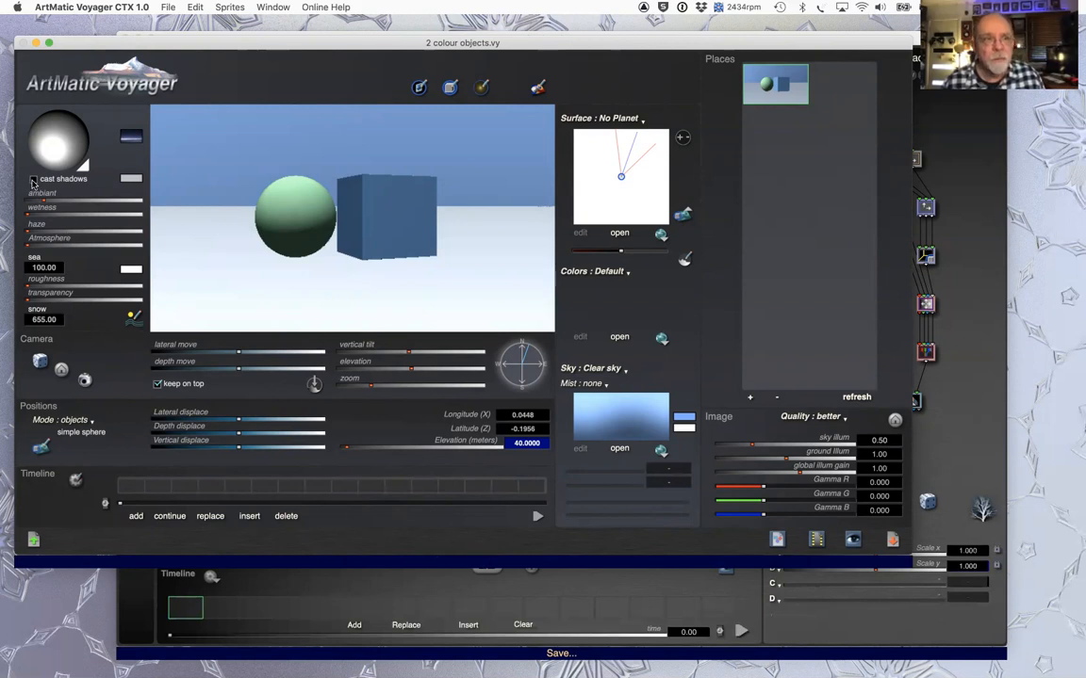
click(34, 180)
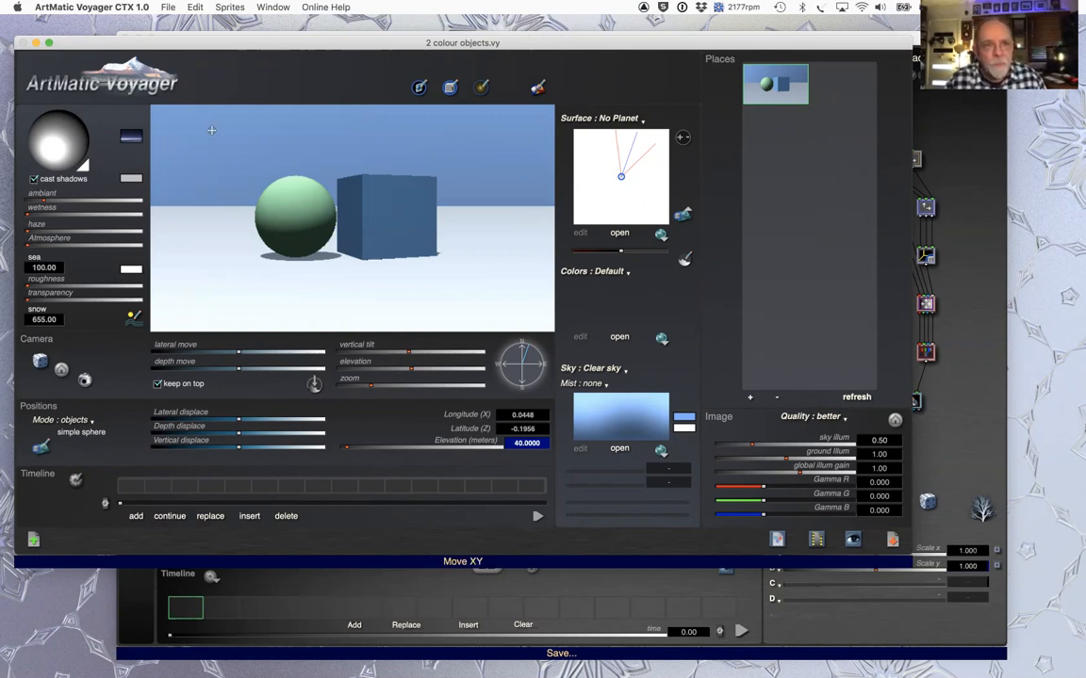
mouse_move(56, 141)
mouse_down()
mouse_move(42, 143)
mouse_move(49, 137)
mouse_up()
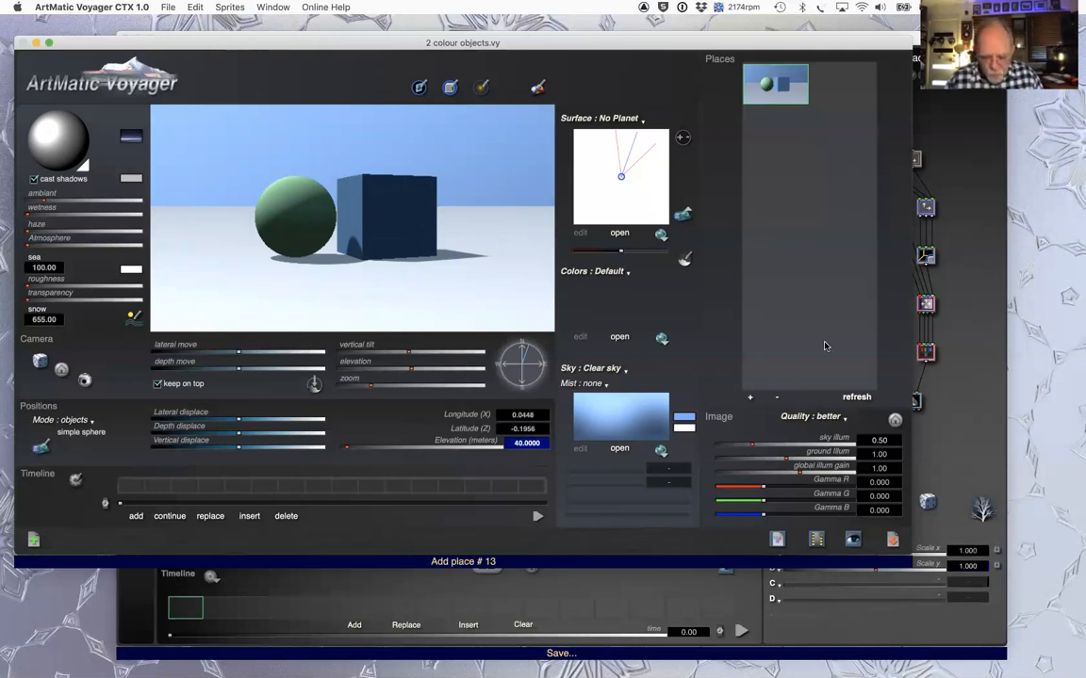
Step: Set the shadow softness to 0 for both the simple sphere and the simple plane objects
key(o)
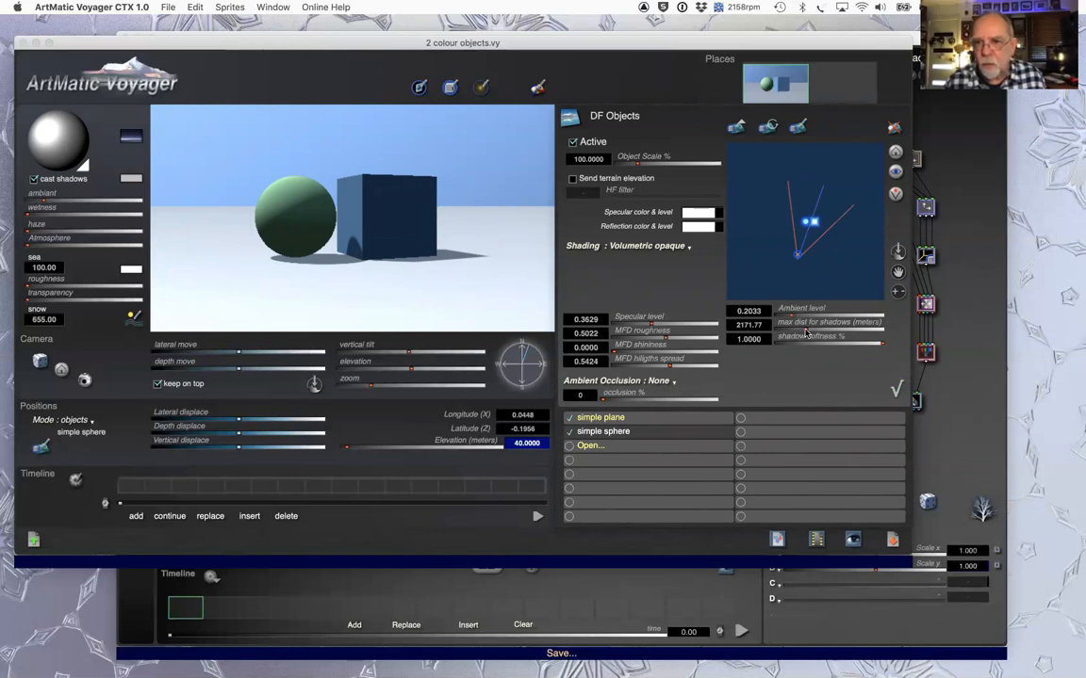
drag(872, 345, 728, 341)
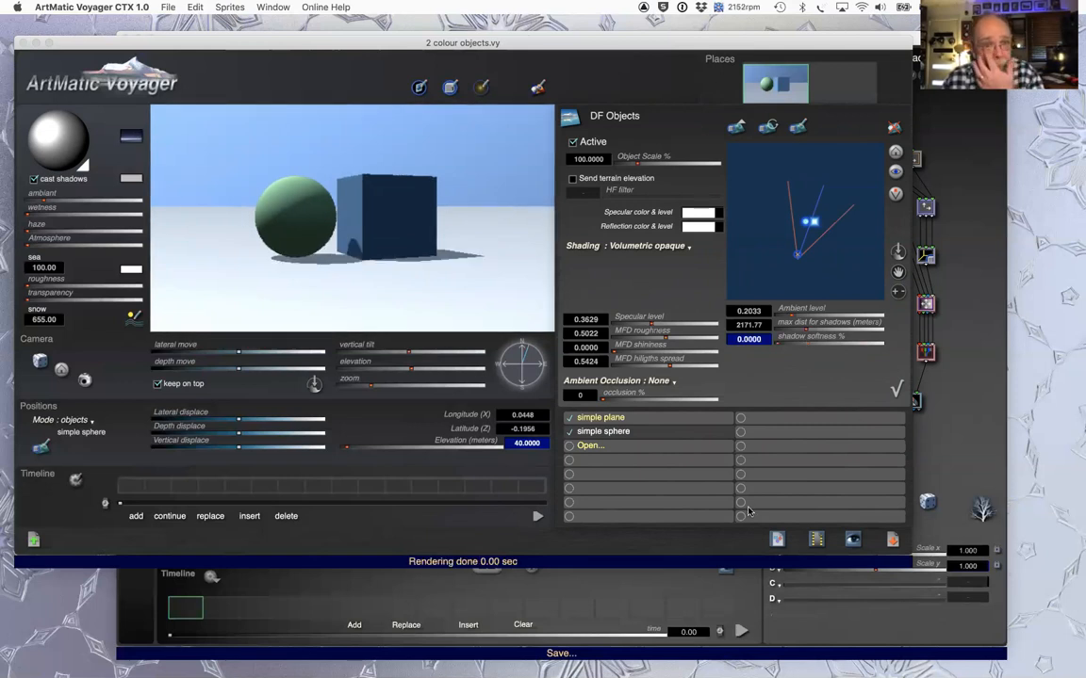
click(613, 419)
drag(808, 344, 572, 347)
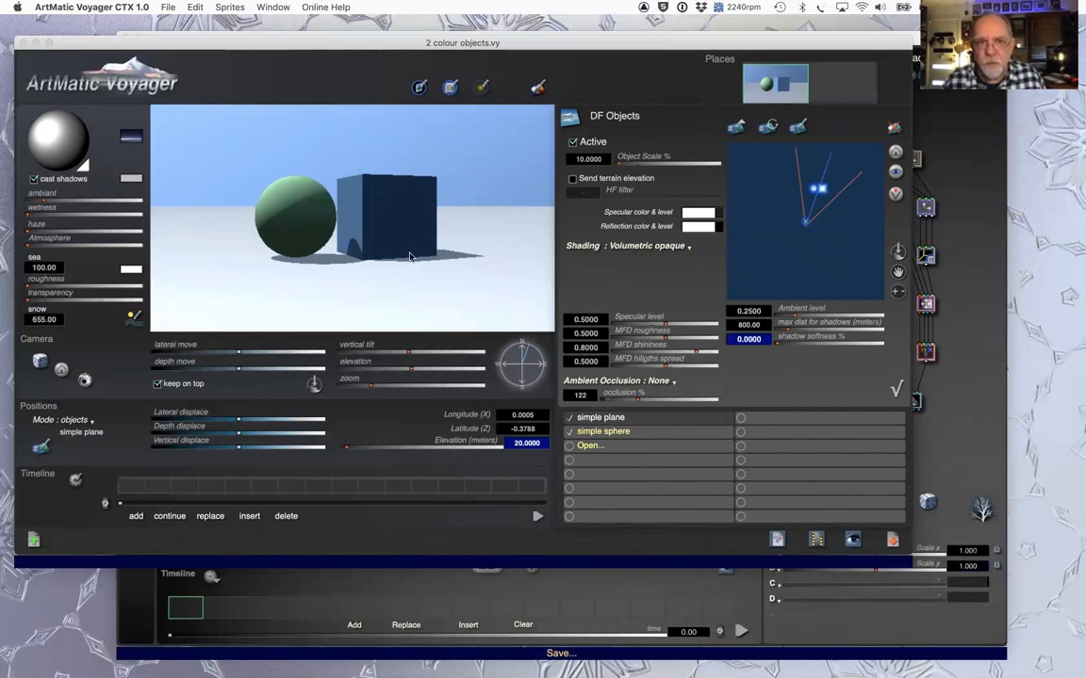
Step: Set the simple sphere object's shadow softness back to 1.0000
click(640, 431)
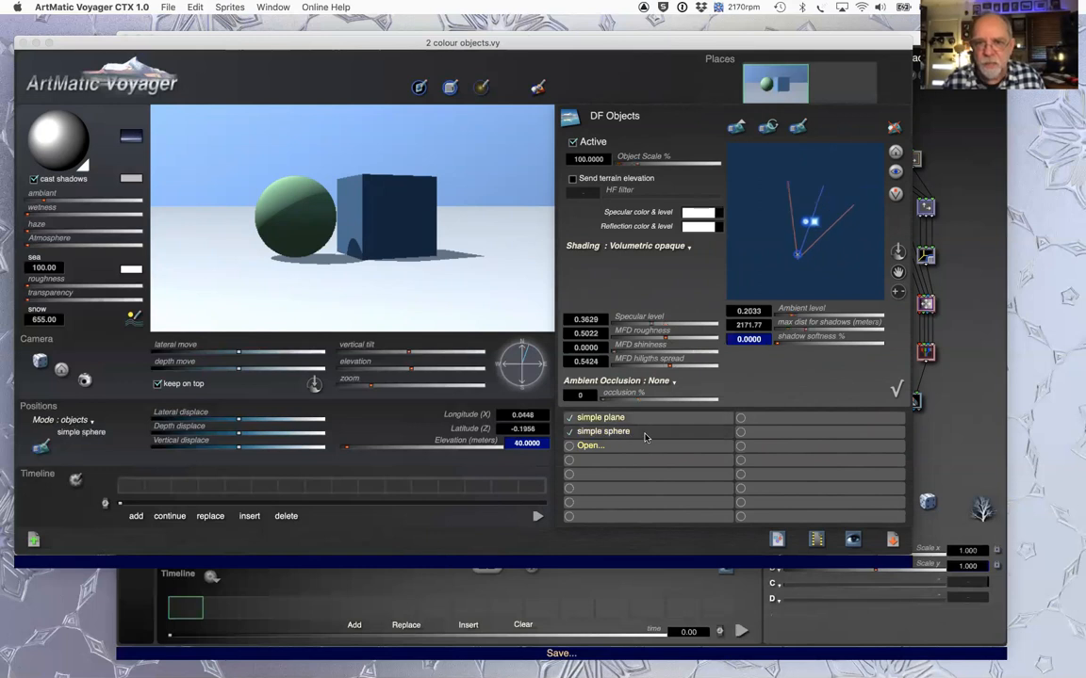
drag(778, 344, 996, 355)
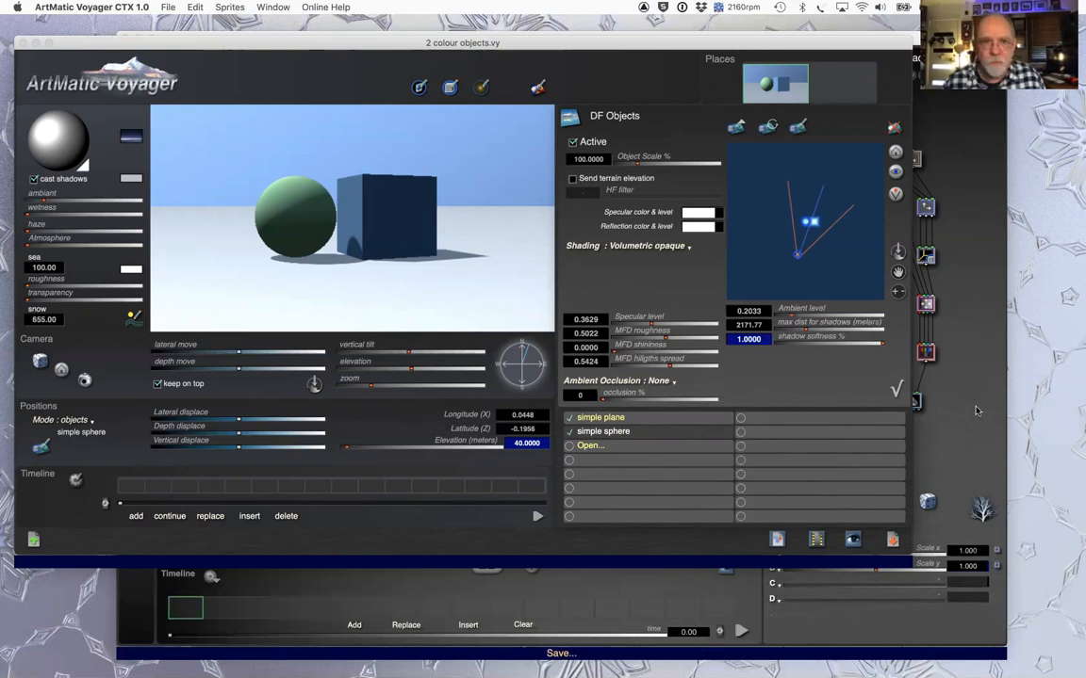
Step: Open the simple sphere structure in ArtMatic Designer and delete the Ax+B and Scale Ax, By tiles below Rotate
click(798, 126)
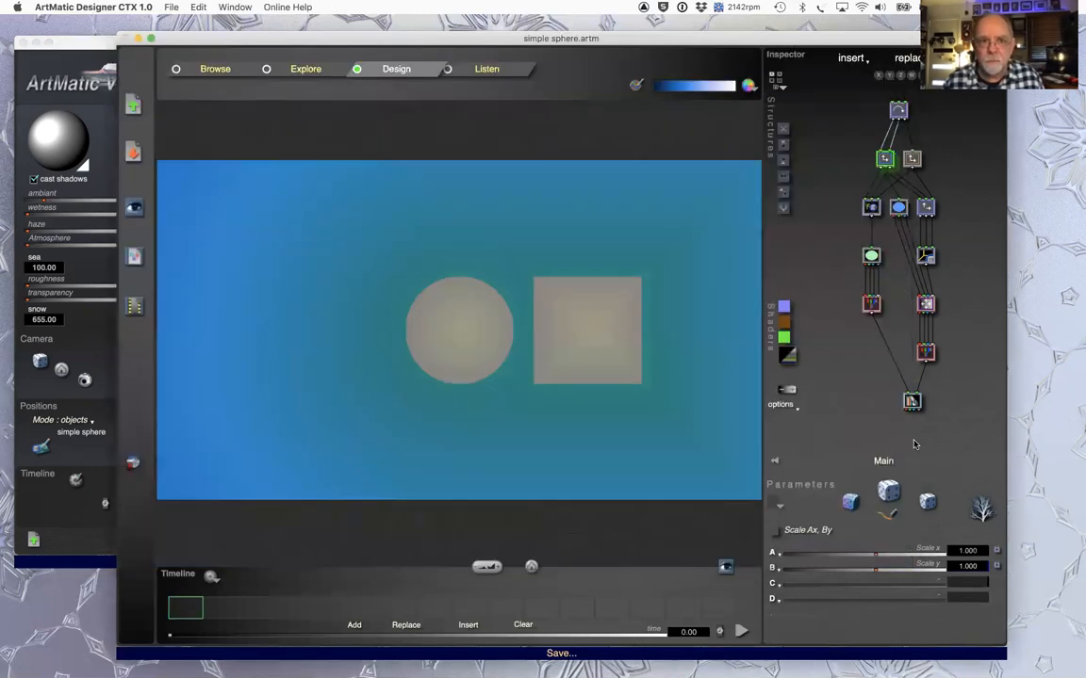
click(884, 158)
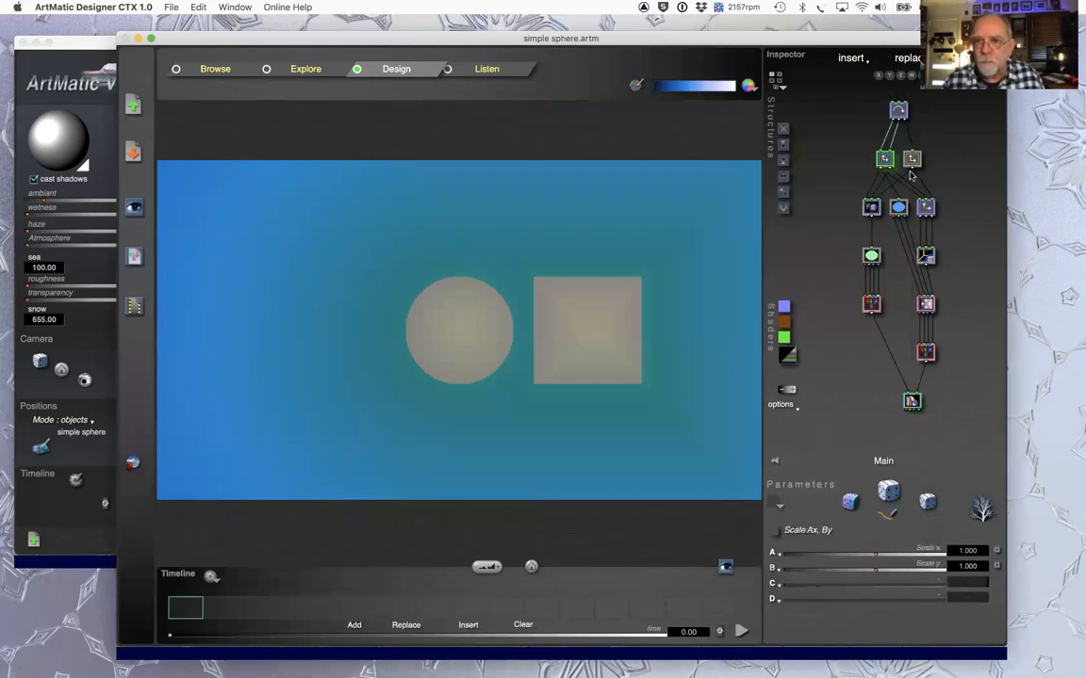
click(871, 206)
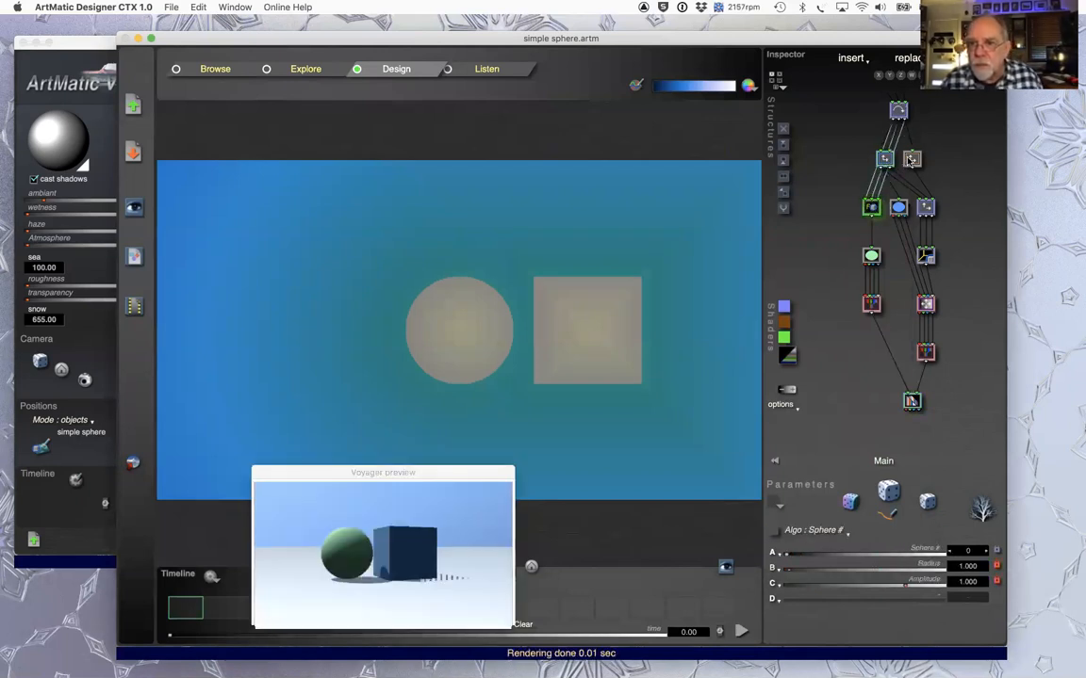
click(911, 159)
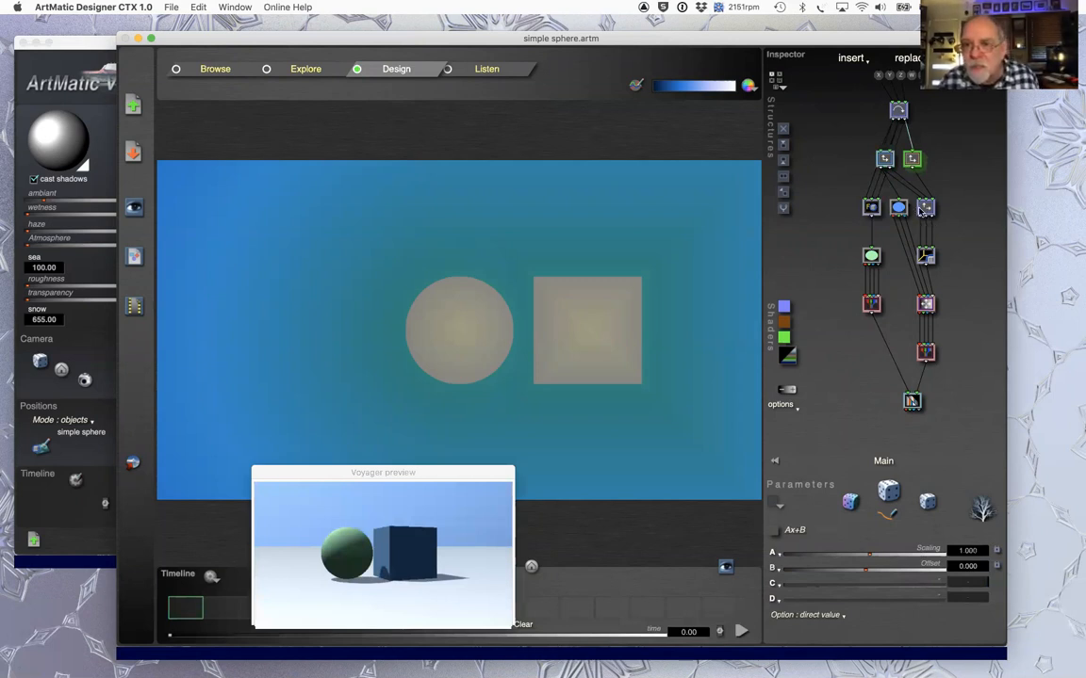
click(926, 208)
click(912, 159)
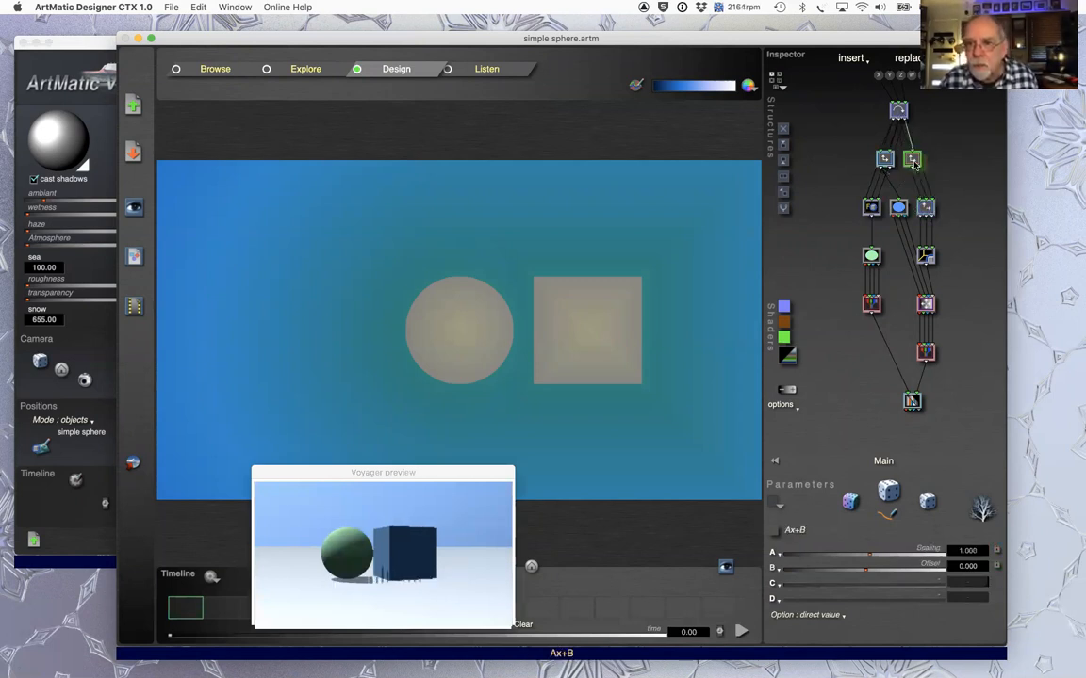
key(Delete)
click(885, 162)
key(Delete)
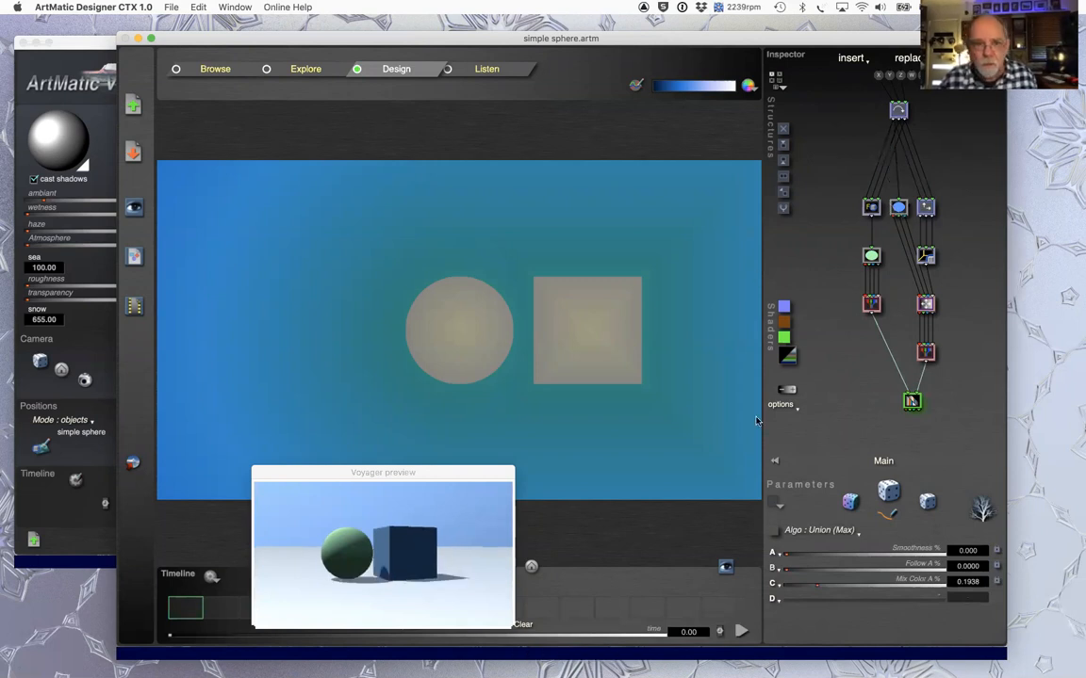
Step: Bring the full Designer tree into view and check the parameters of the Box and sphere shape tiles
click(871, 206)
drag(837, 40, 743, 23)
click(831, 240)
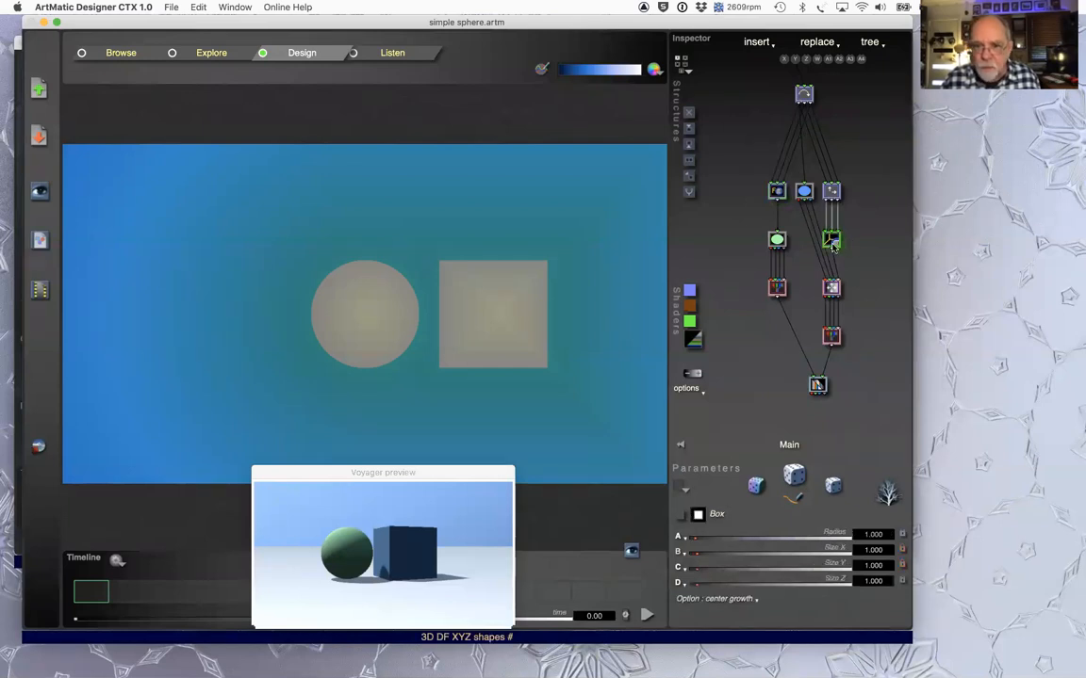
click(778, 193)
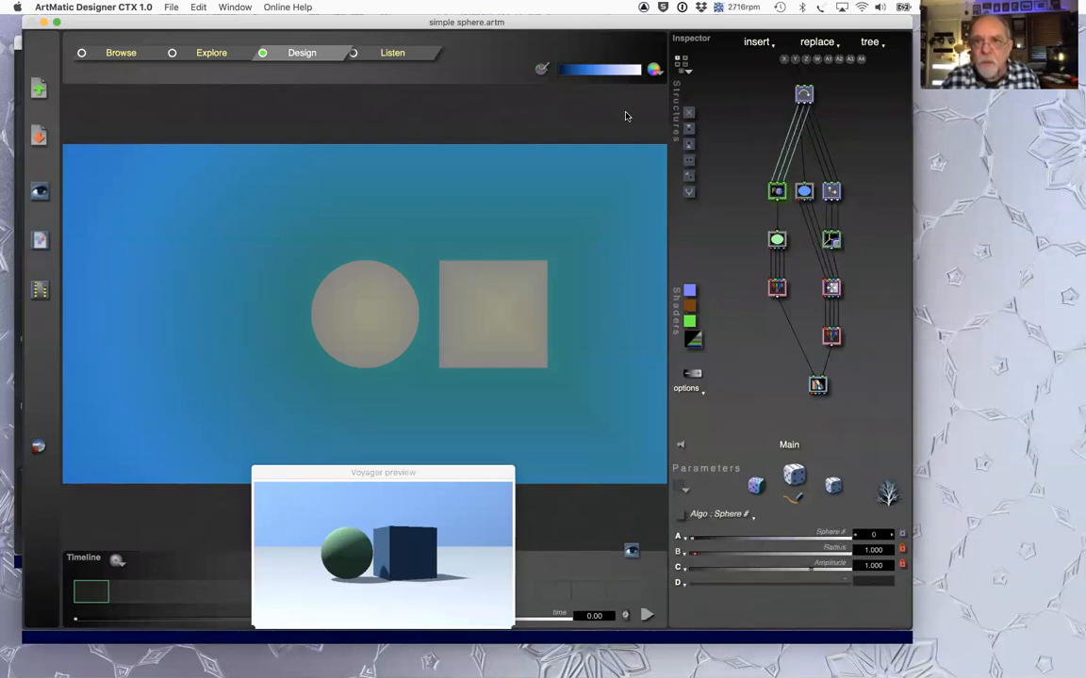
Step: Insert a 3D Offset tile above the sphere shape tile in the tree
click(691, 145)
click(777, 176)
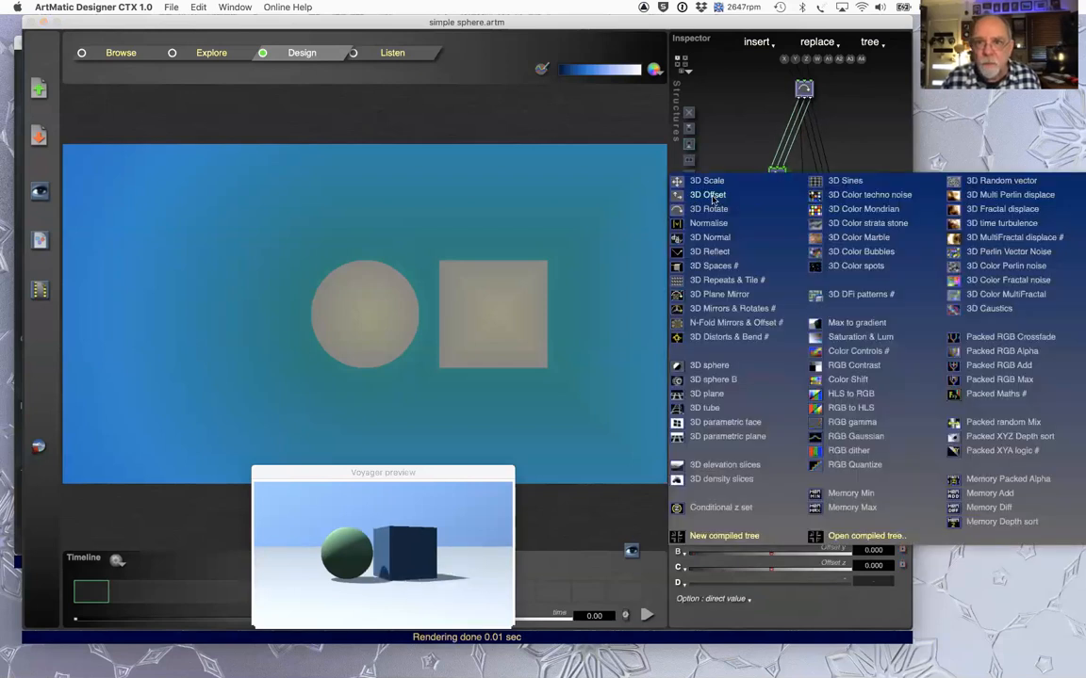
click(719, 197)
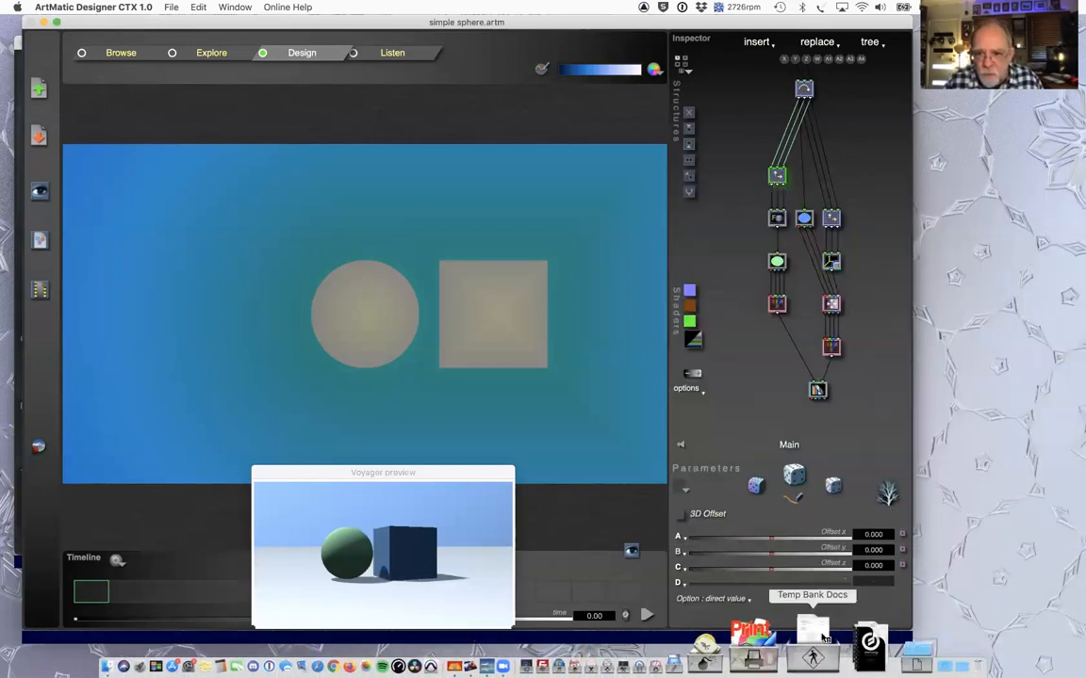
Step: Raise and shift the sphere by setting the new 3D Offset tile's Offset x to 1.280 and Offset y to -3.174
drag(772, 554, 768, 554)
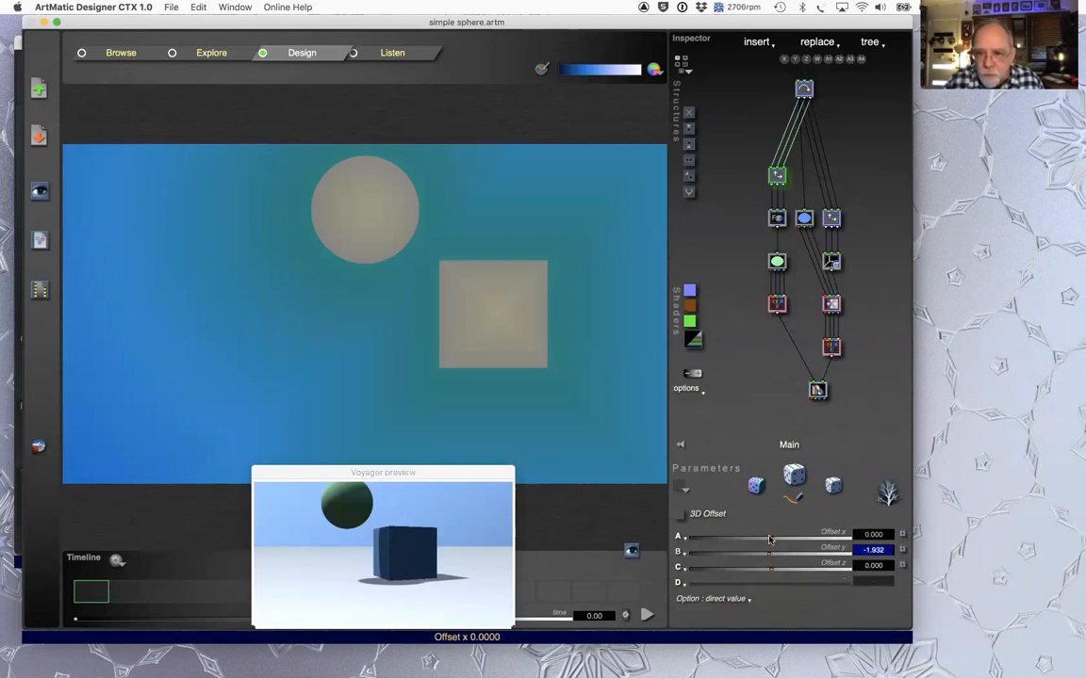
drag(747, 537, 932, 535)
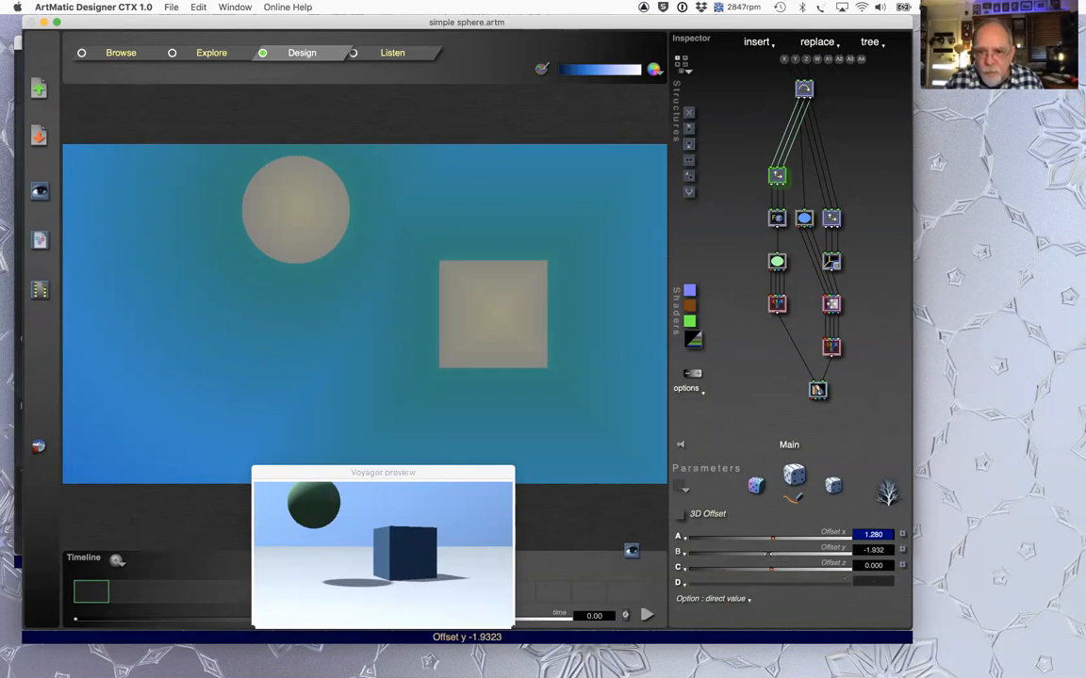
drag(768, 556, 741, 556)
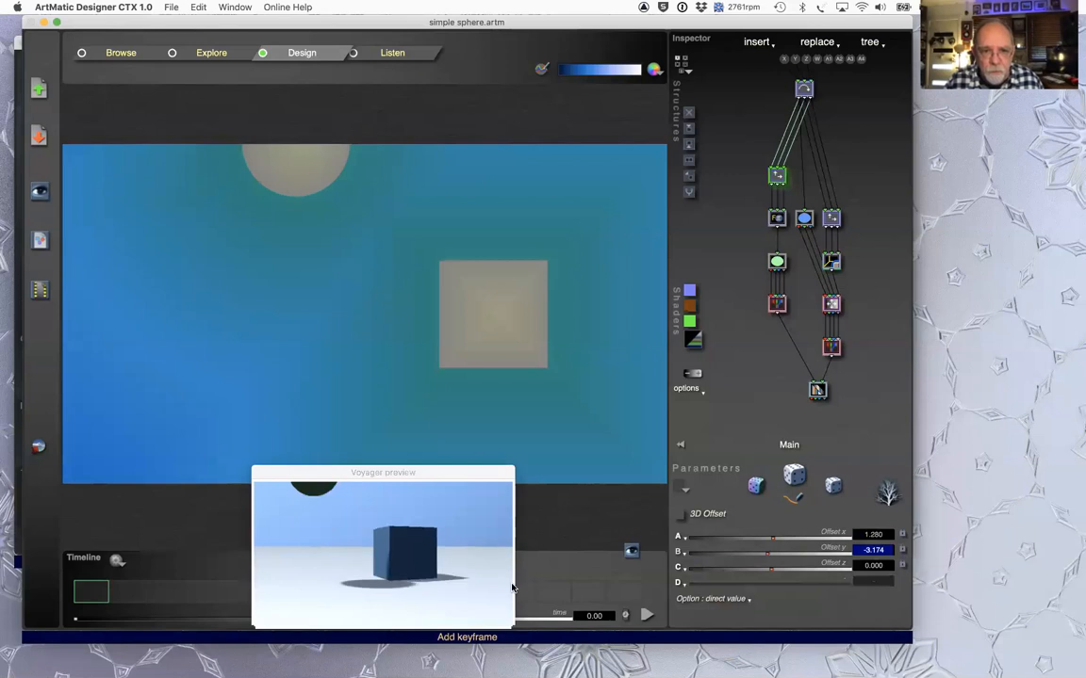
Step: Switch to ArtMatic Voyager and check the shadow distance and softness settings of the simple sphere and simple plane objects
key(super+Tab)
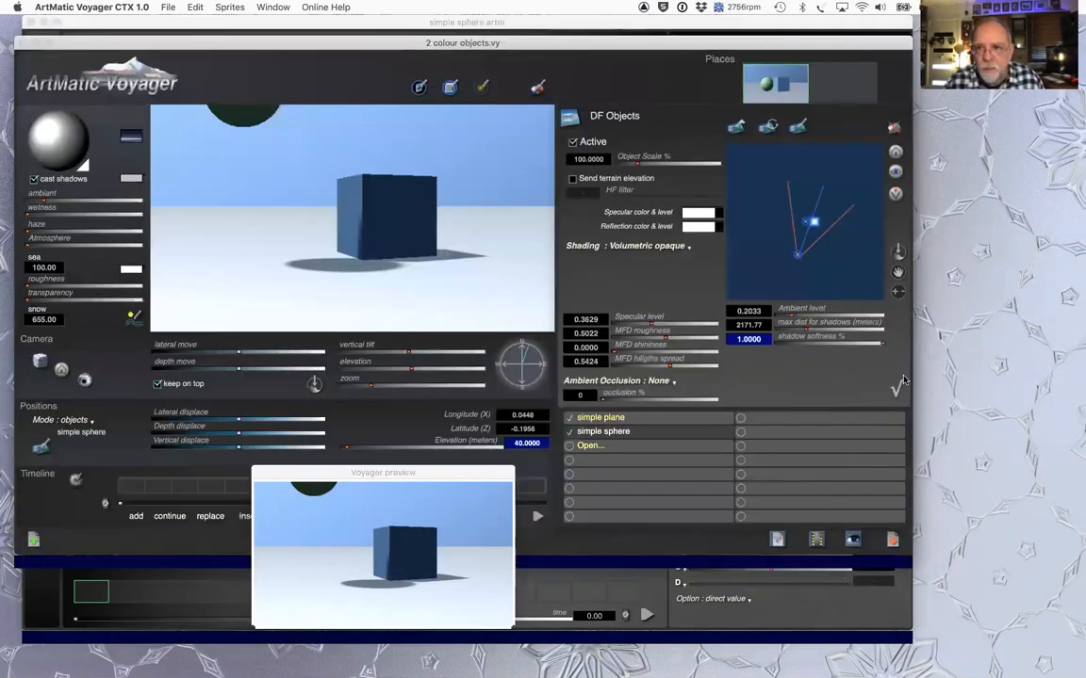
click(594, 431)
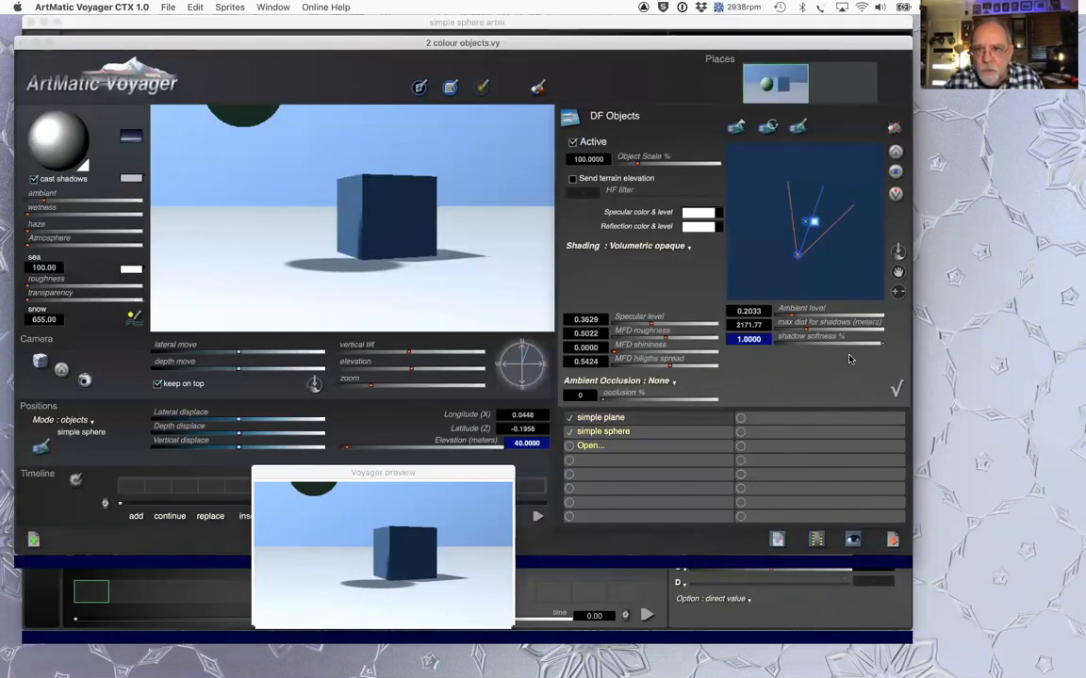
drag(844, 348, 874, 324)
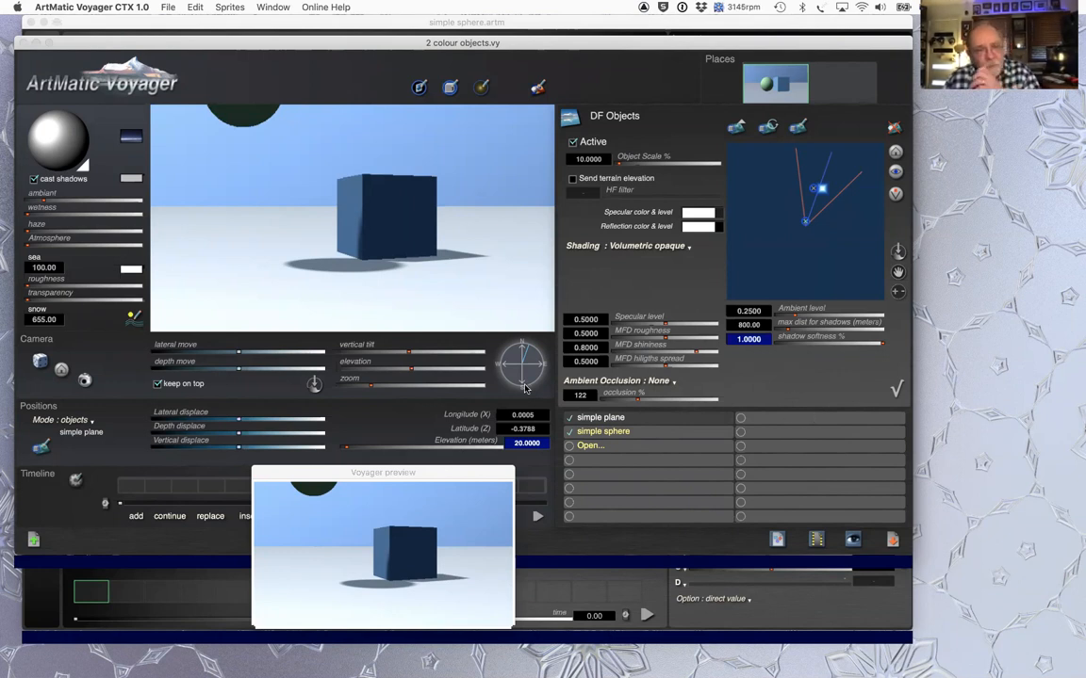
Step: Switch to ArtMatic Designer and reset all parameters of the 3D Offset tile to default
key(super+Tab)
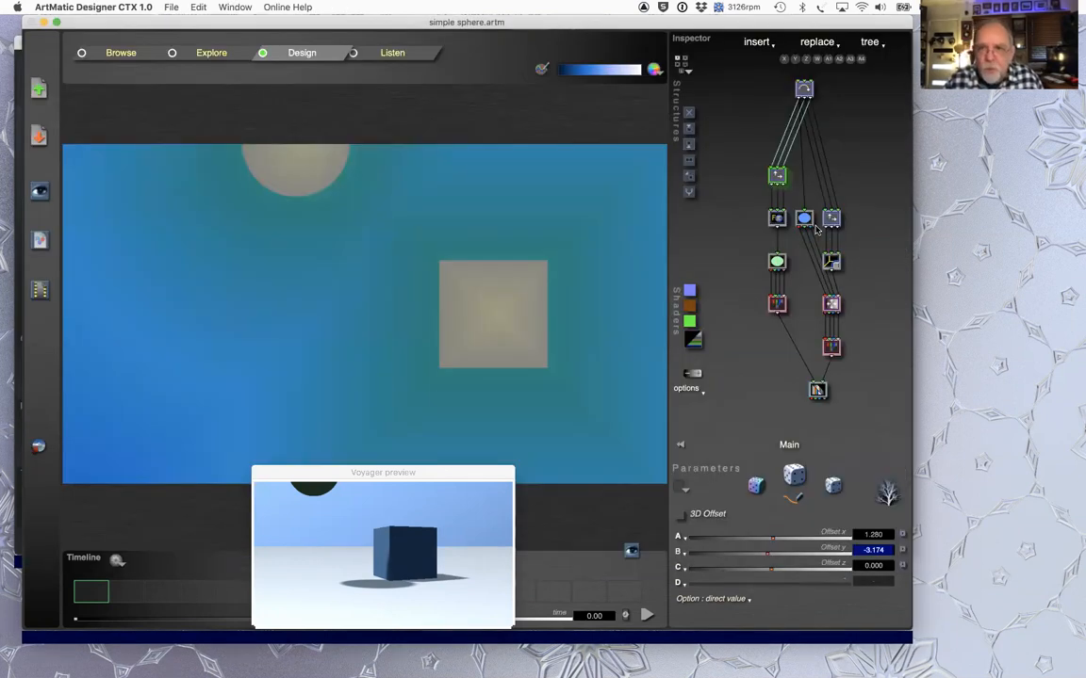
click(772, 175)
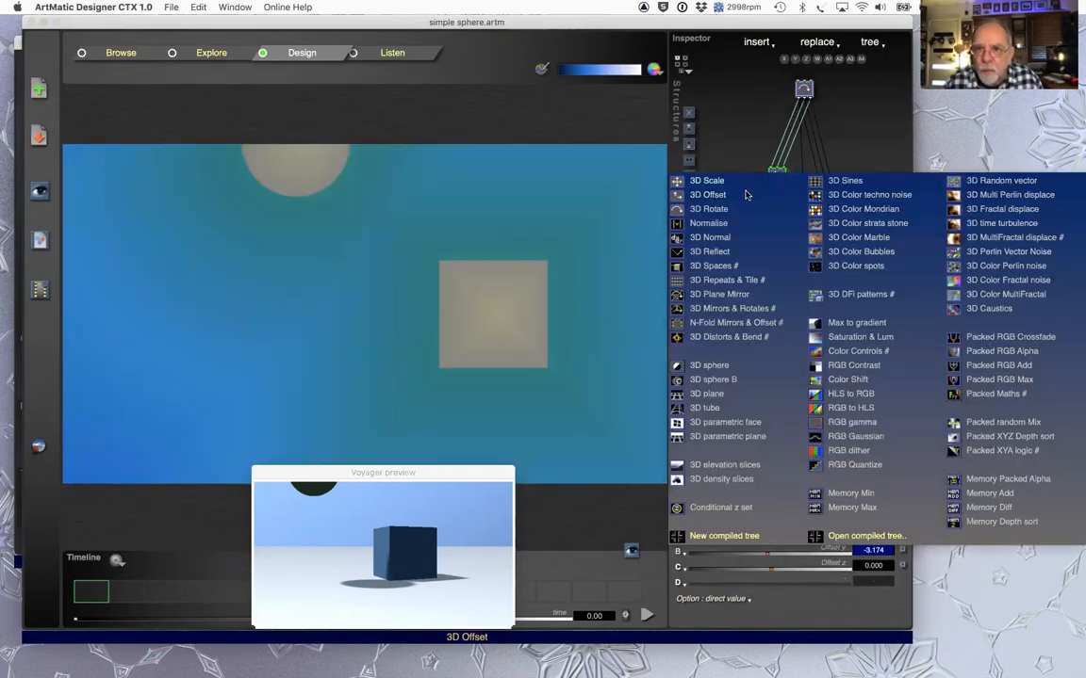
click(724, 140)
click(681, 539)
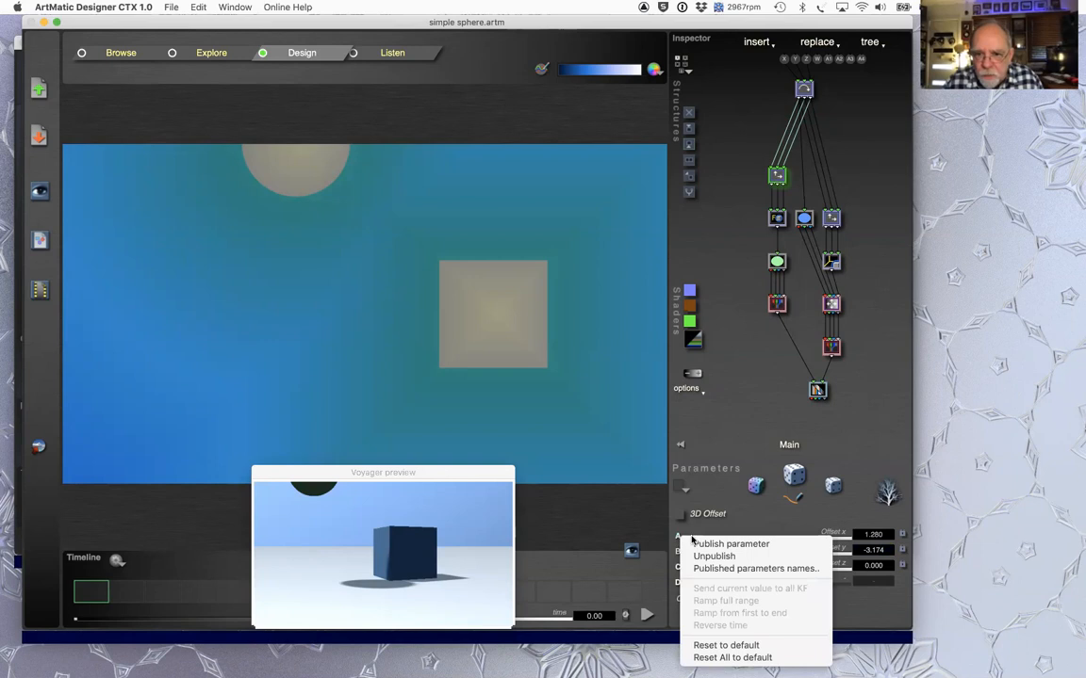
click(872, 365)
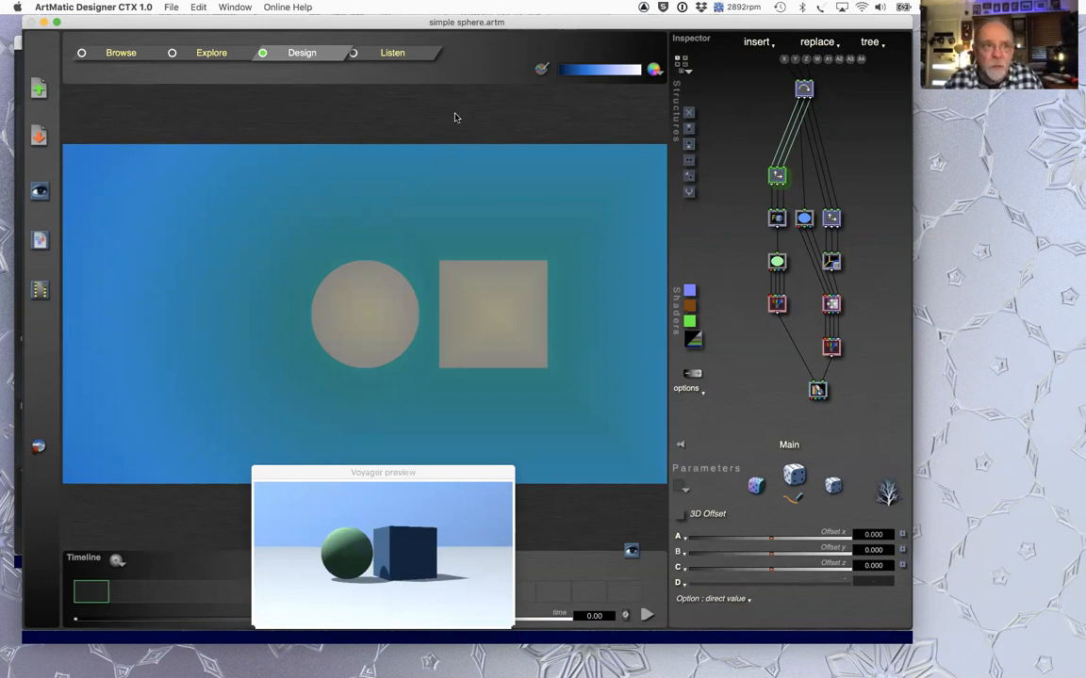
Step: Switch to ArtMatic Voyager and turn off cast shadows for the scene
key(super+Tab)
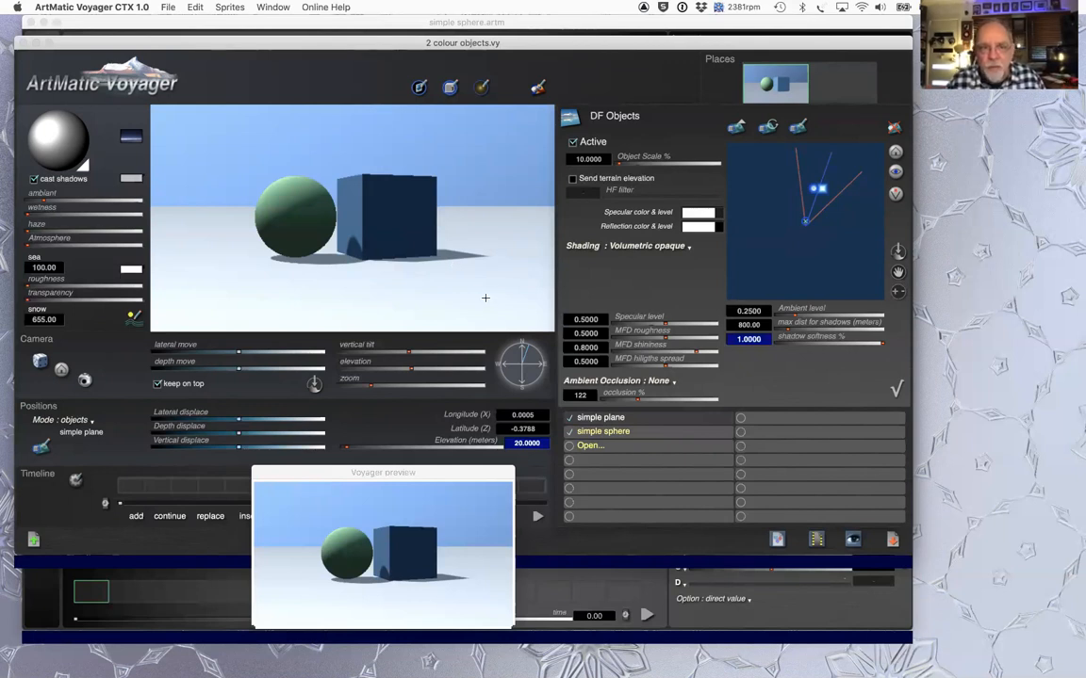
click(34, 179)
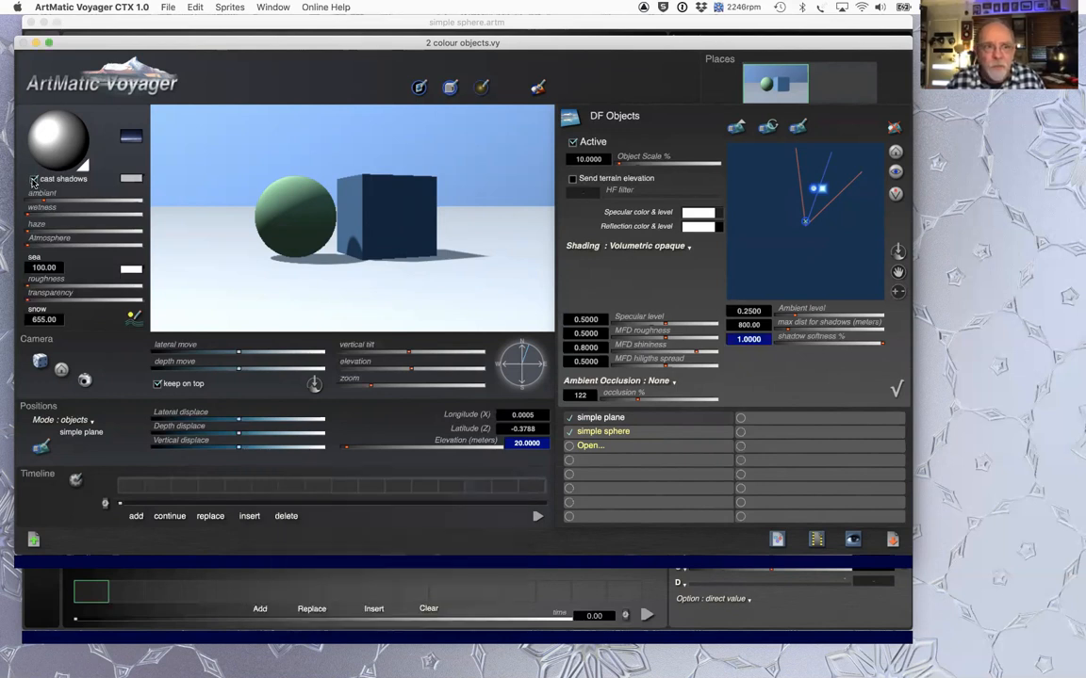
click(34, 179)
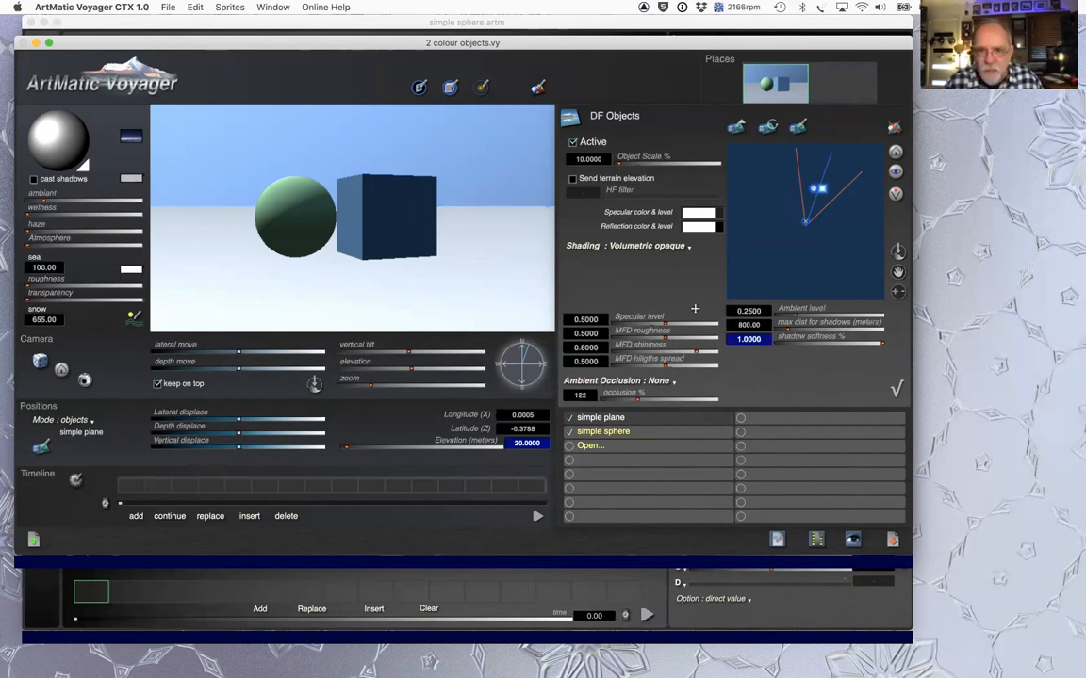
Step: Set Ambient Occlusion to Everywhere for both the simple plane and the simple sphere objects
click(664, 382)
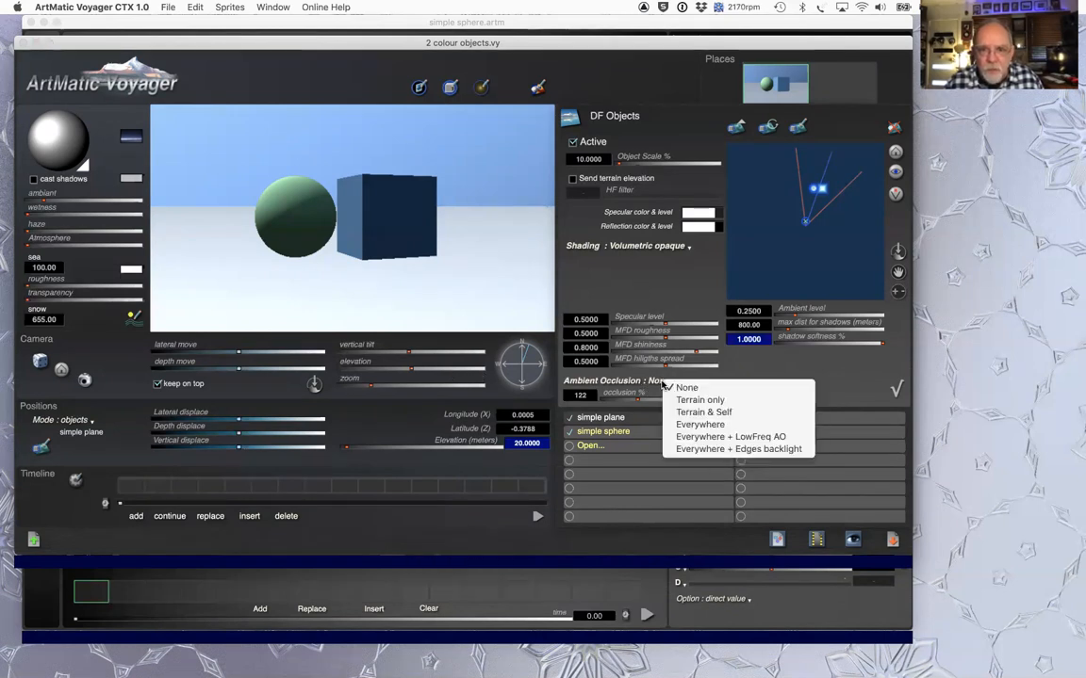
click(697, 424)
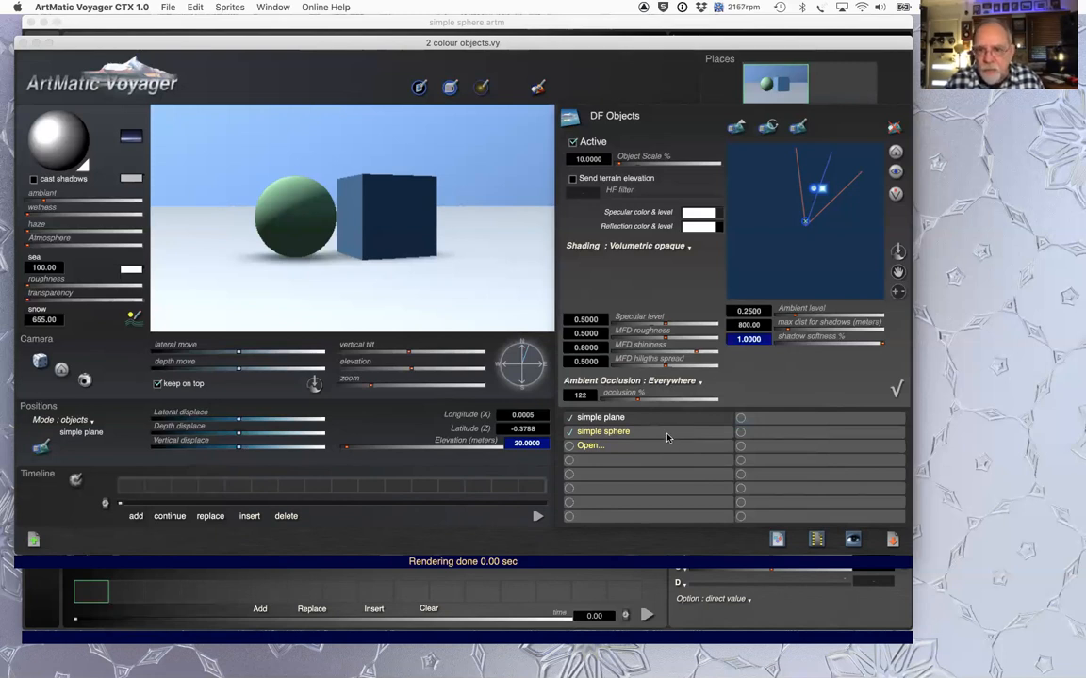
click(603, 417)
click(660, 381)
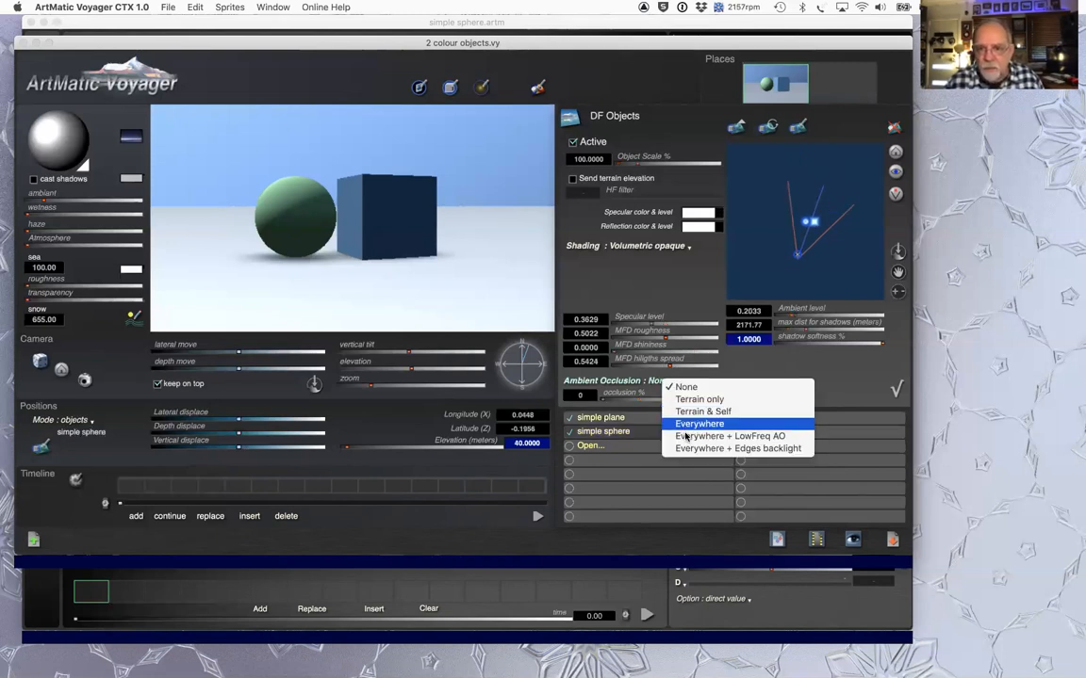
click(688, 426)
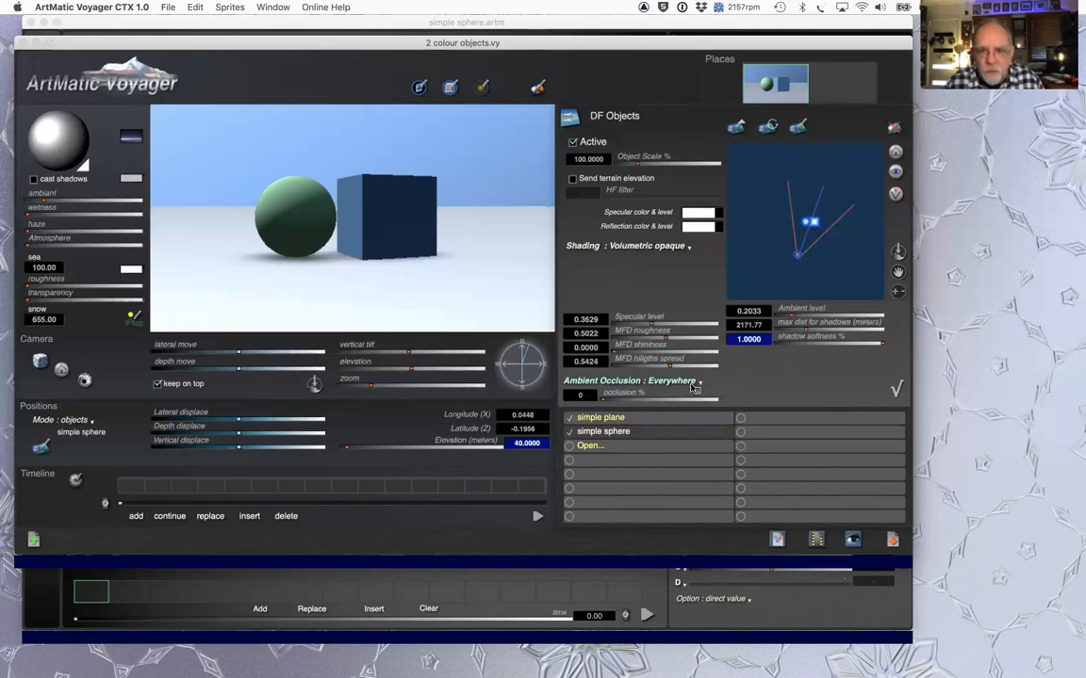
Step: Set the simple plane object's Ambient Occlusion back to None
click(624, 418)
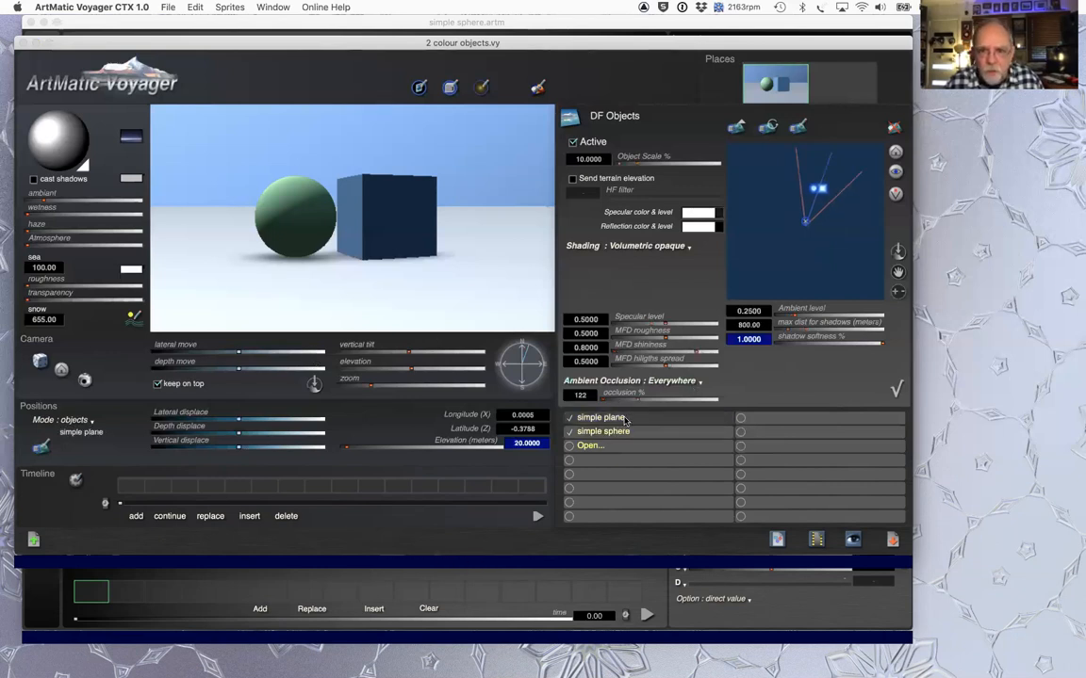
click(665, 381)
click(665, 382)
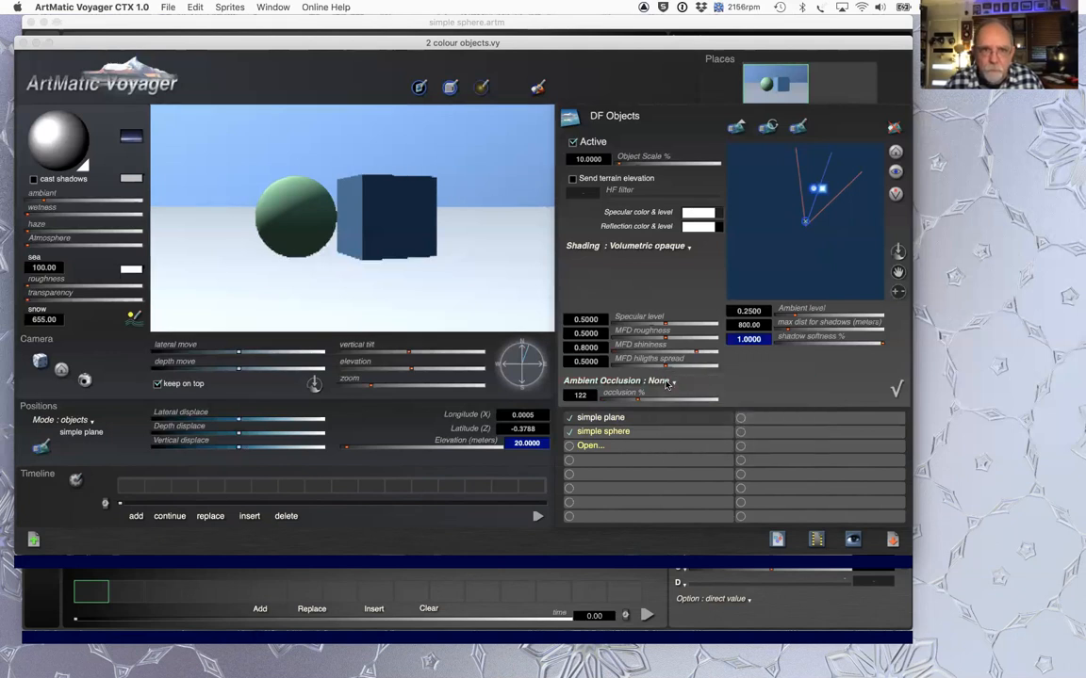
Step: Turn cast shadows back on and move the sun direction so it lights the sphere and cube from the front
click(34, 178)
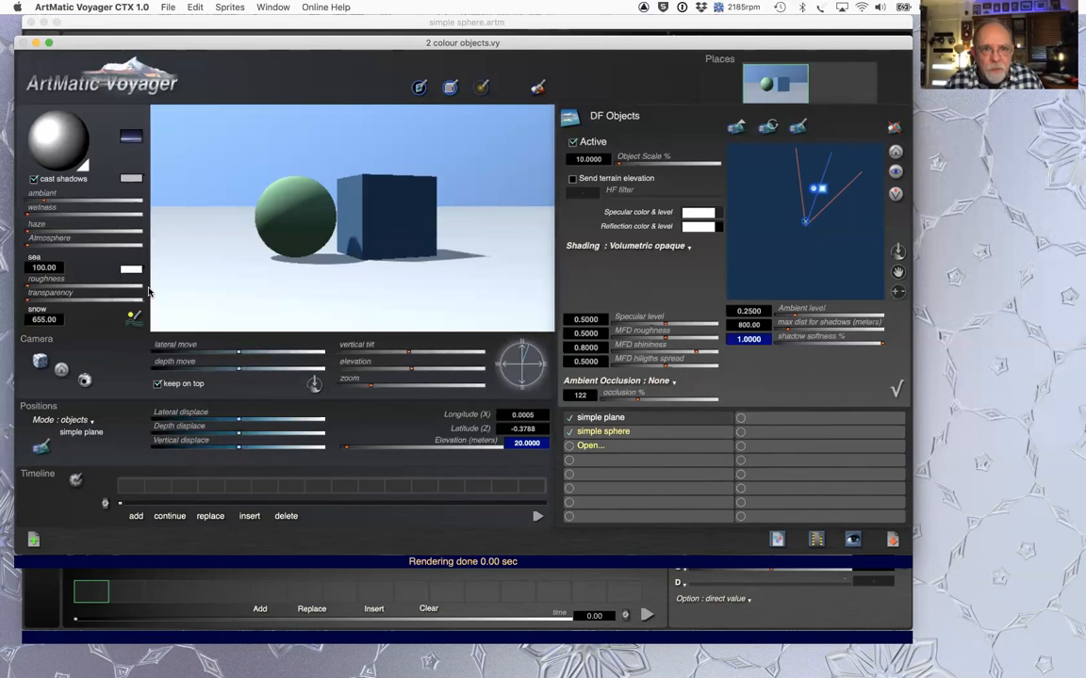
mouse_move(40, 145)
mouse_down()
mouse_move(34, 126)
mouse_move(45, 146)
mouse_up()
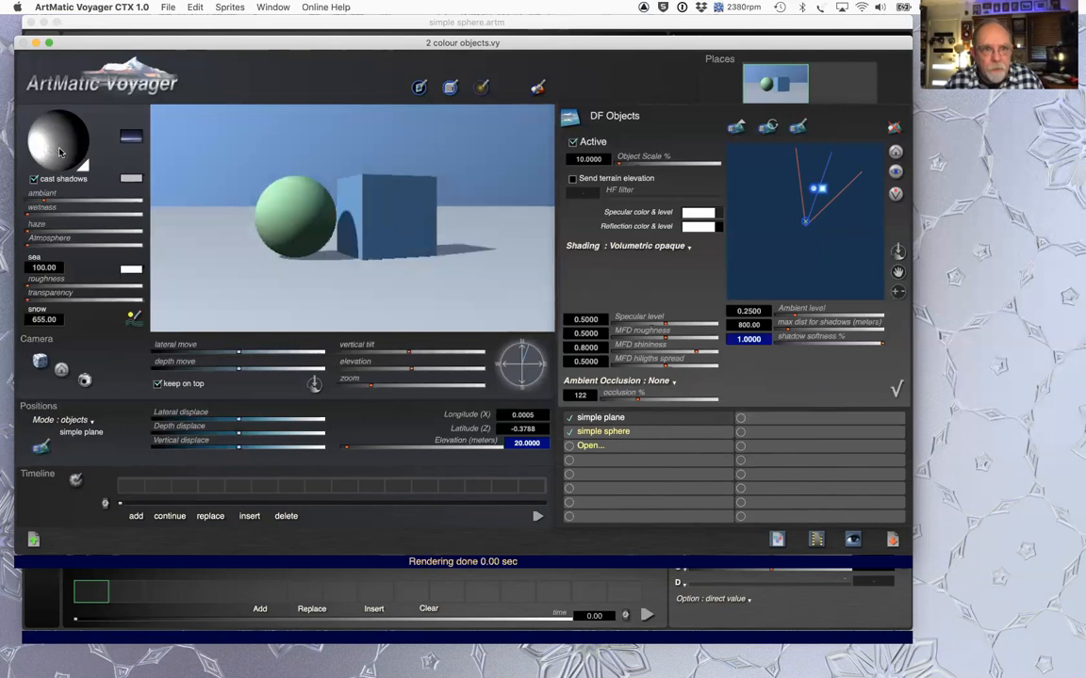
click(59, 151)
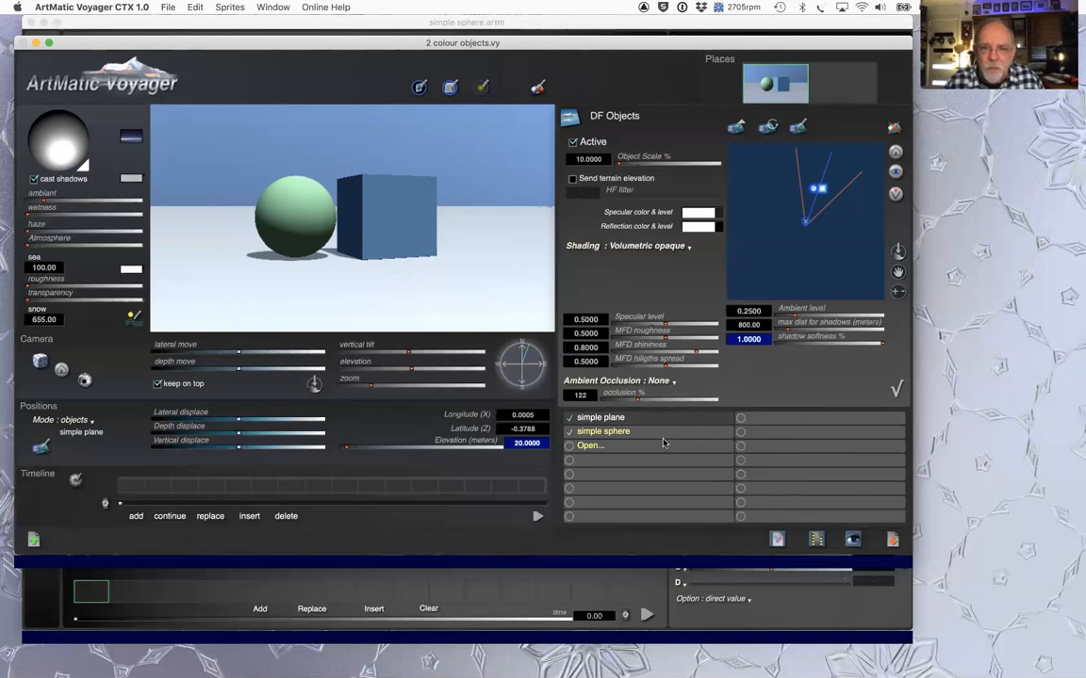
Step: Set the simple plane's Ambient Occlusion to Everywhere and raise the simple sphere's occlusion to 179%
click(664, 384)
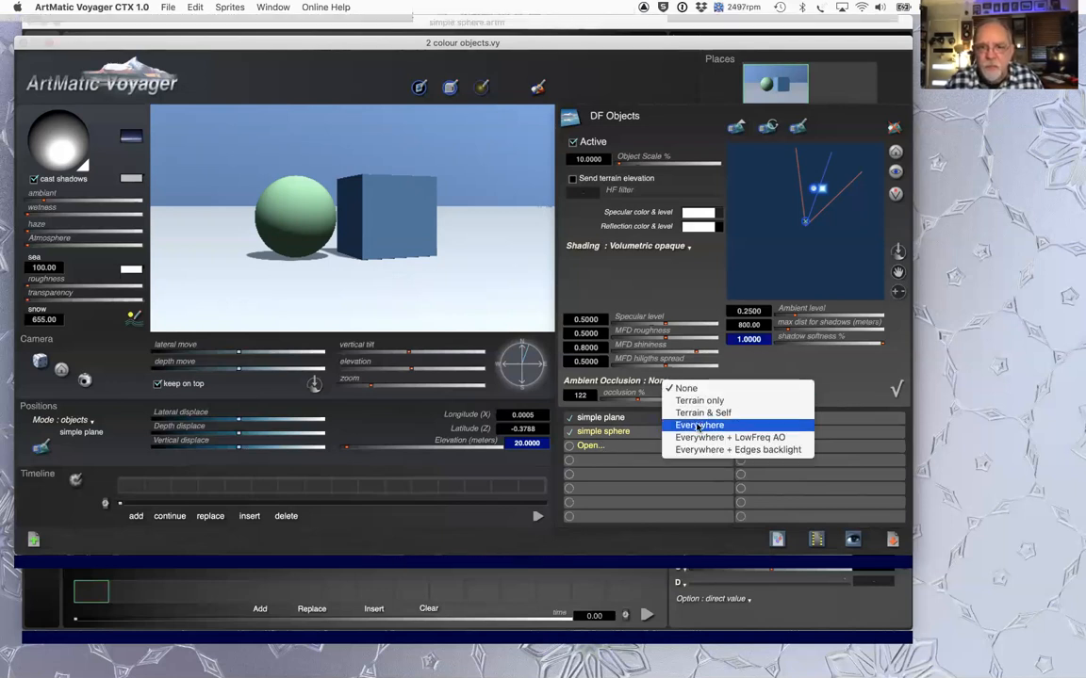
click(697, 426)
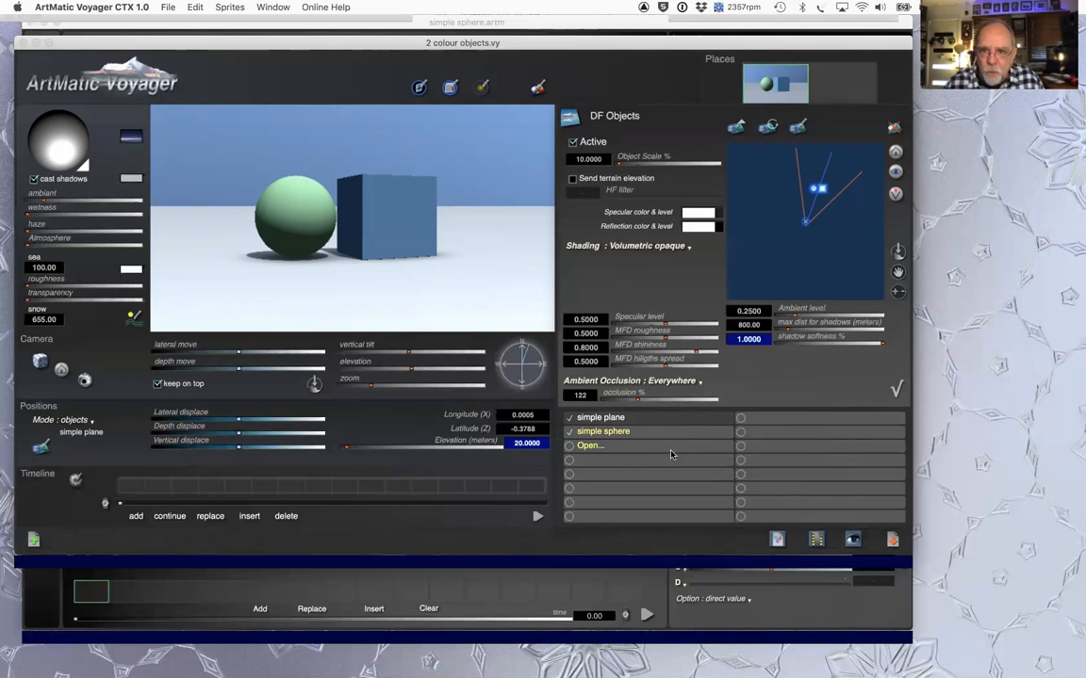
click(640, 435)
drag(617, 401, 654, 402)
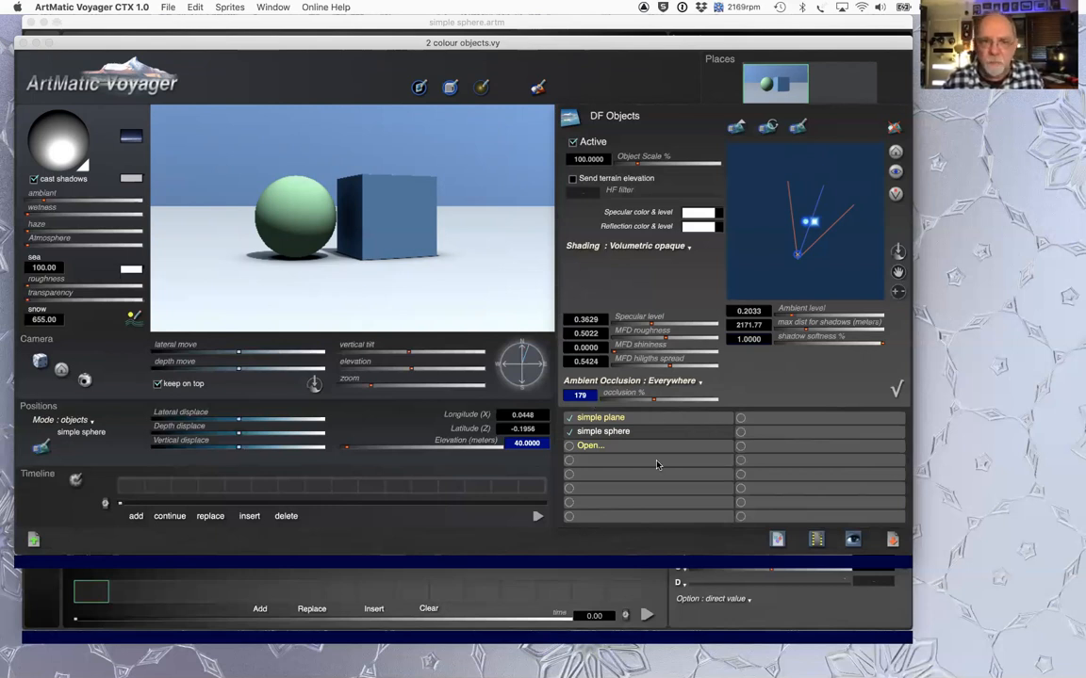
Step: Set Ambient Occlusion to None for both the simple sphere and the simple plane objects
click(667, 383)
click(675, 388)
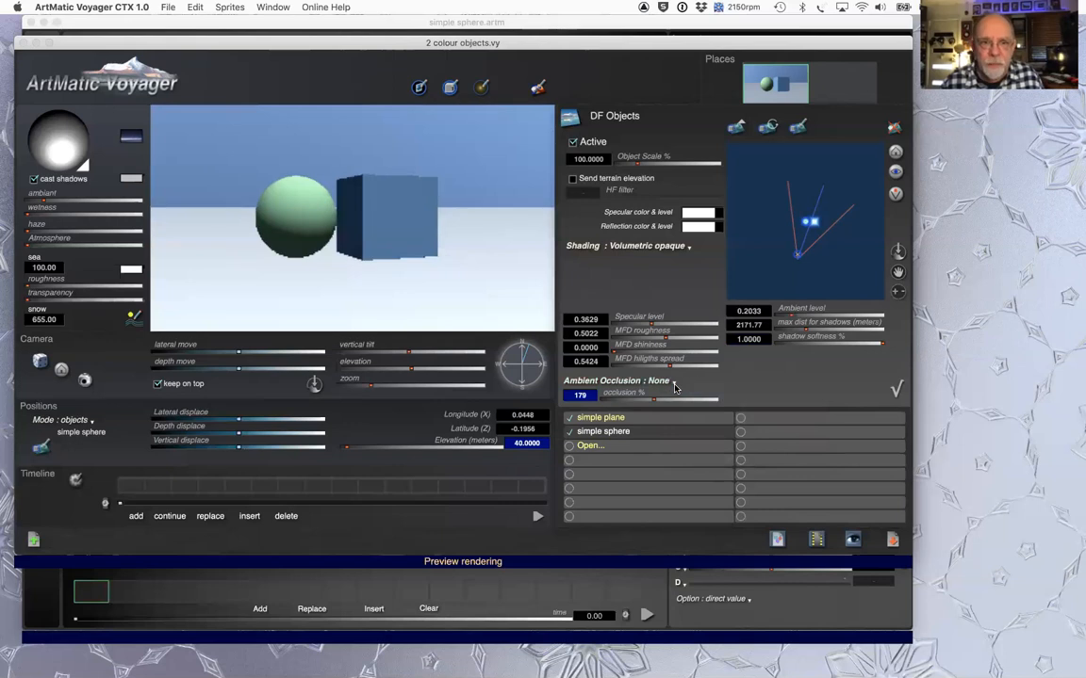
click(644, 420)
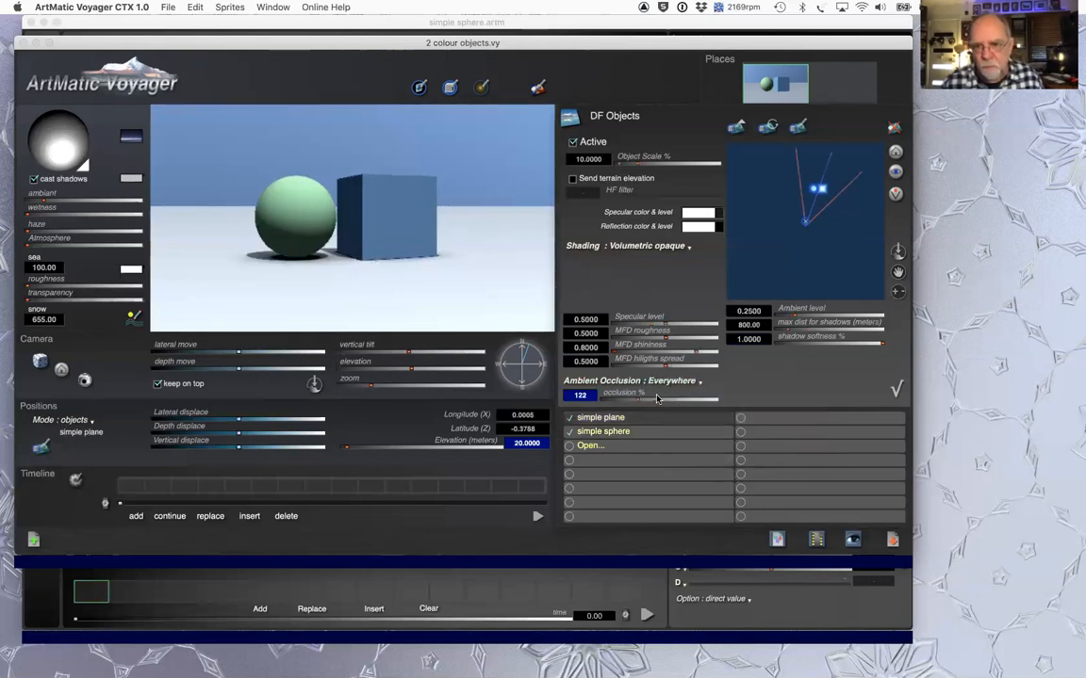
click(669, 380)
click(672, 383)
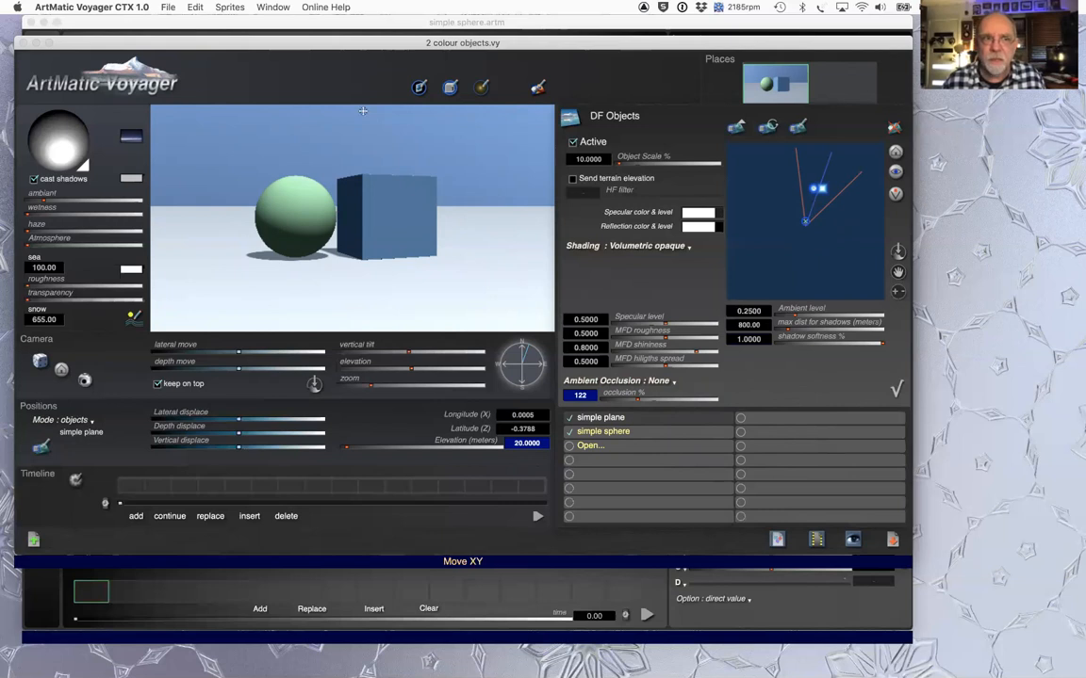
Step: Try black as the sun color and change it to a light yellow-green
click(131, 137)
drag(84, 167, 89, 143)
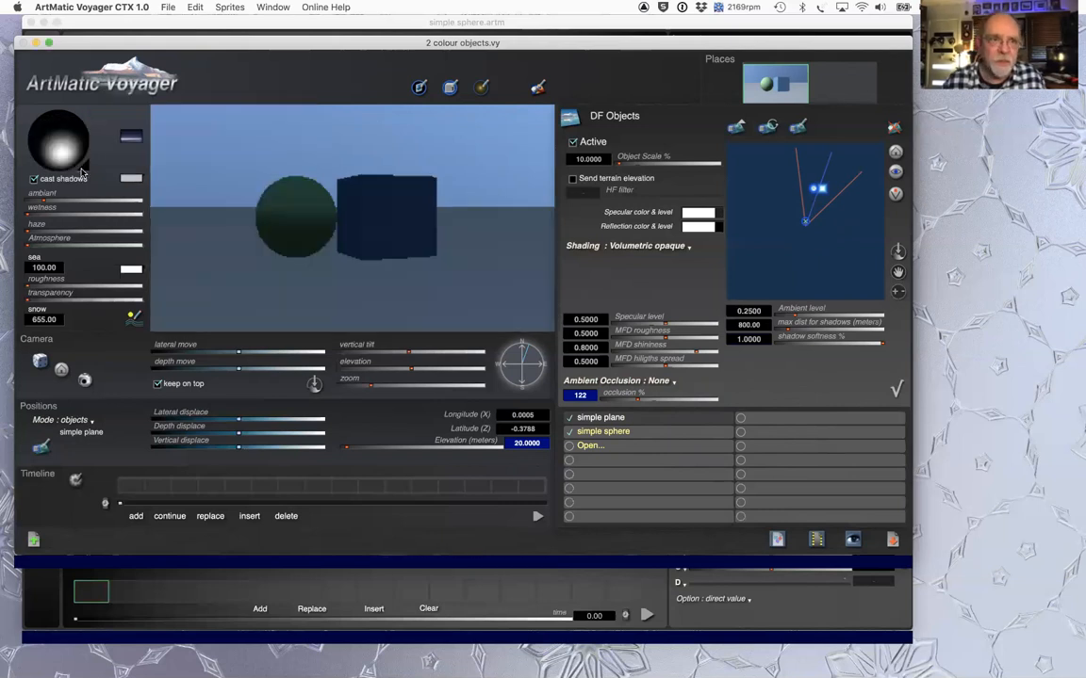
click(81, 170)
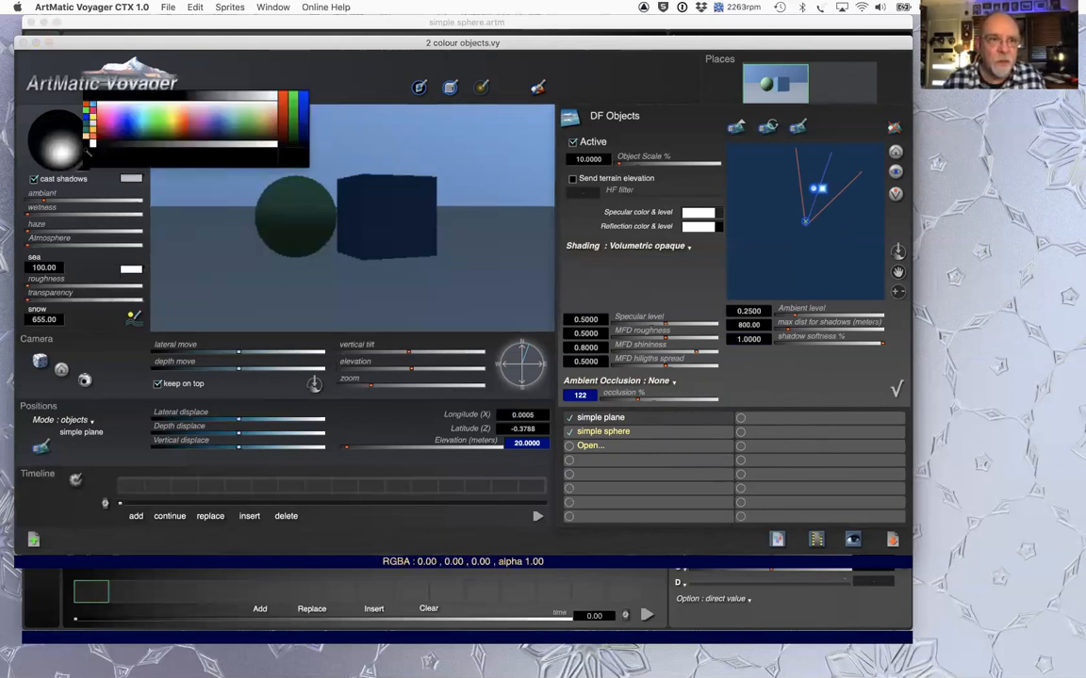
click(92, 145)
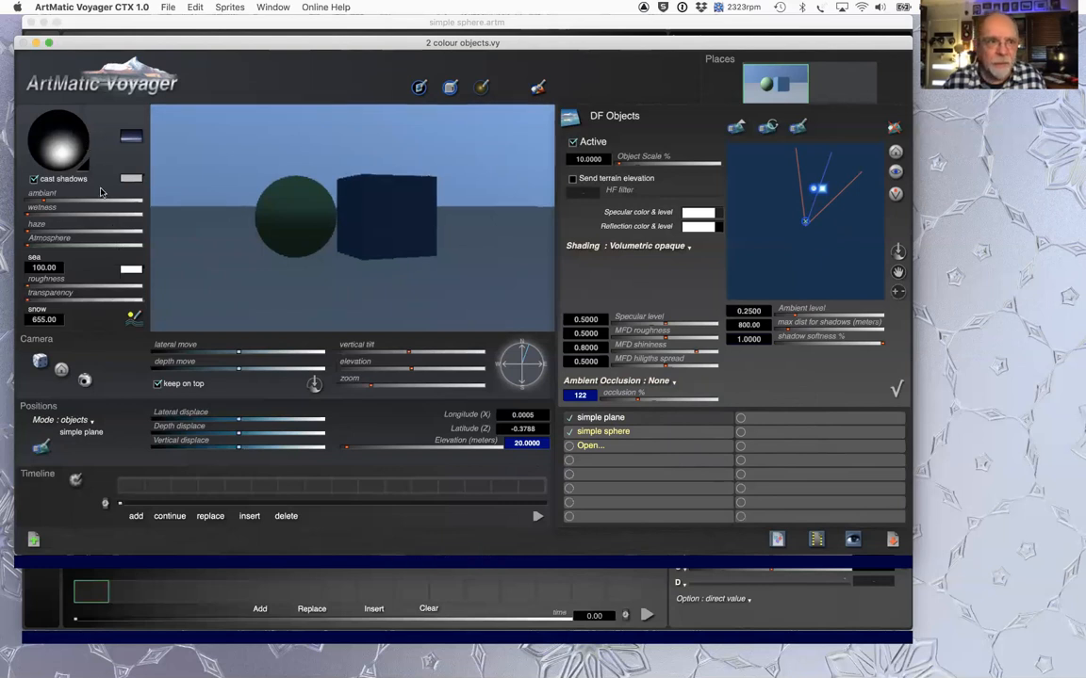
click(73, 157)
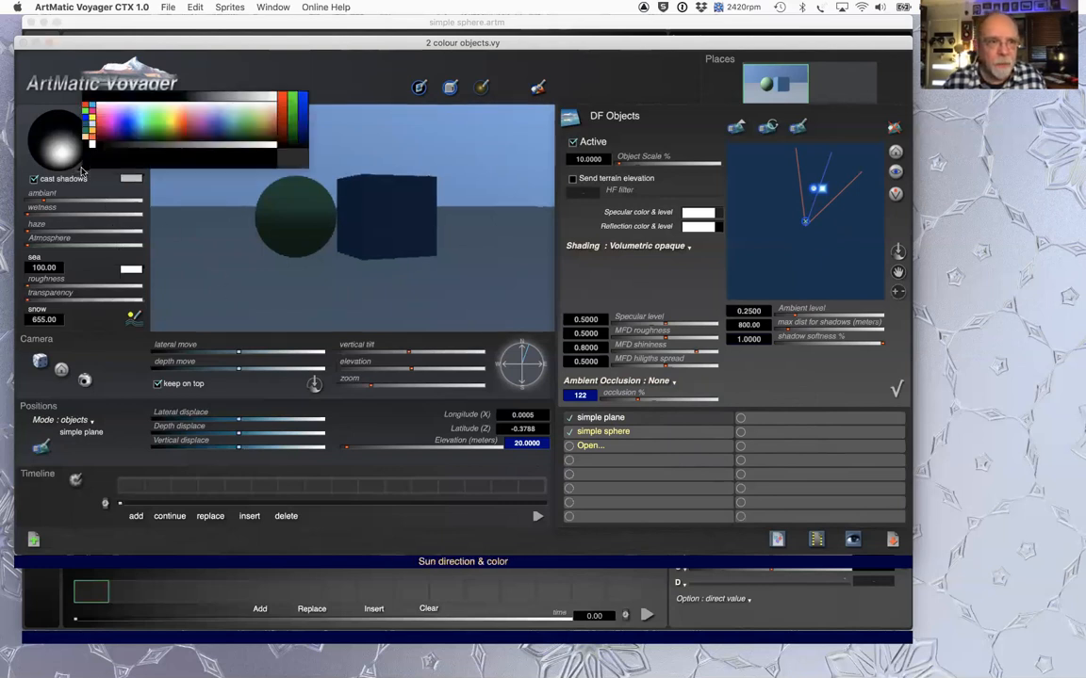
click(165, 124)
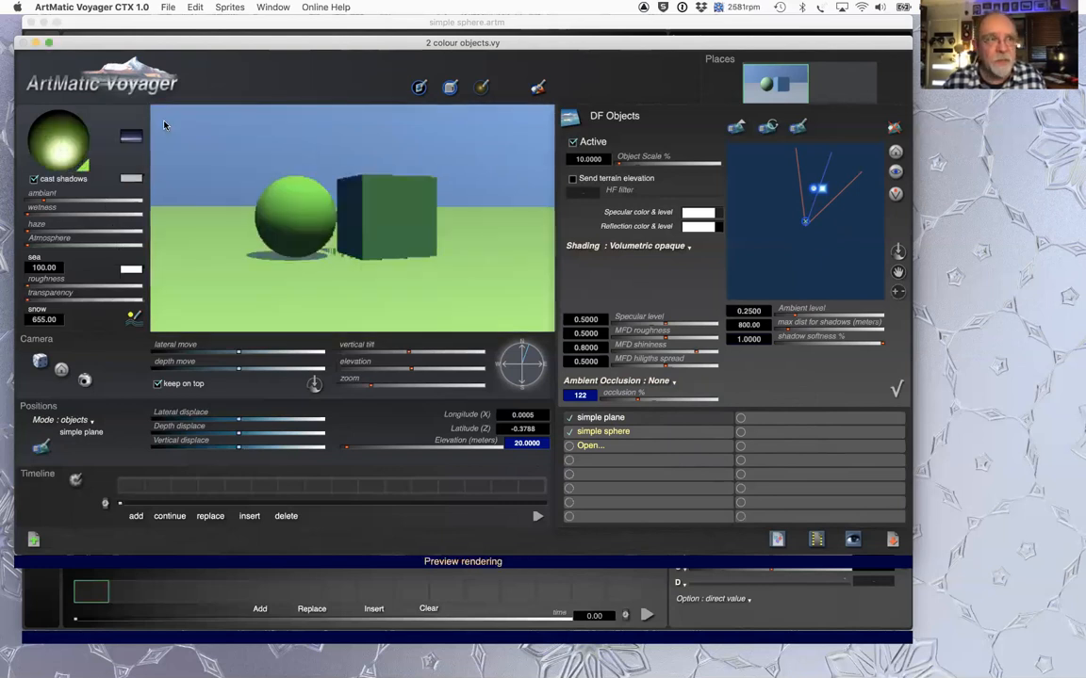
Step: Change the sun color to black and close the object settings
click(77, 156)
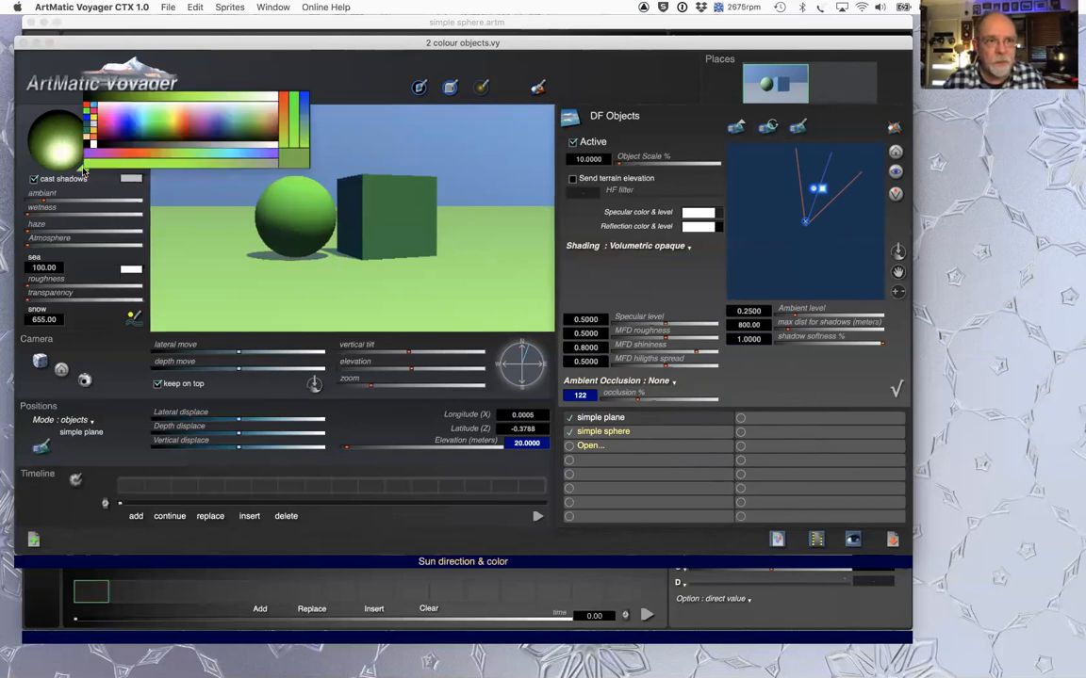
click(84, 154)
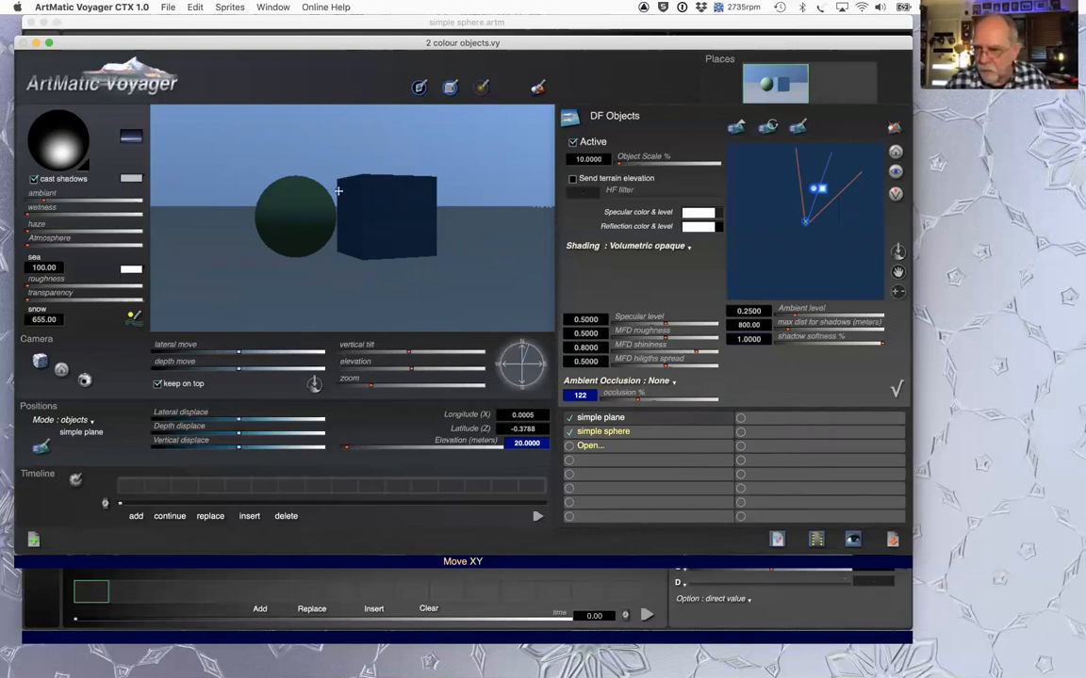
click(895, 389)
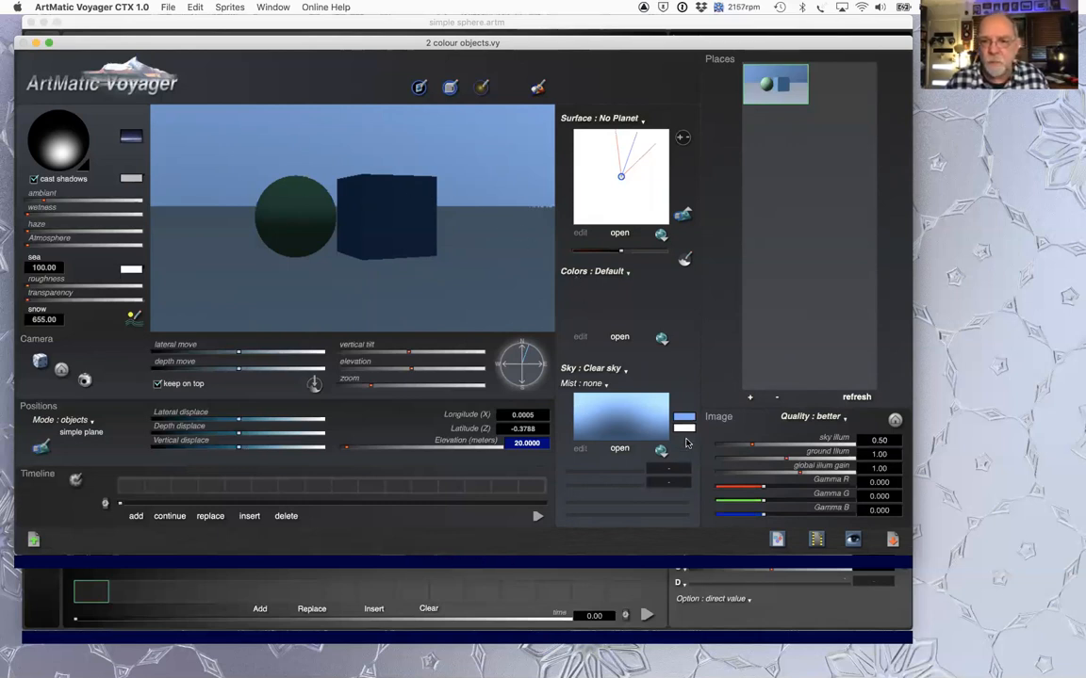
Step: Try the Constant and Image ambient modes in the environment settings, return the mode to Automatic and close the settings
click(105, 339)
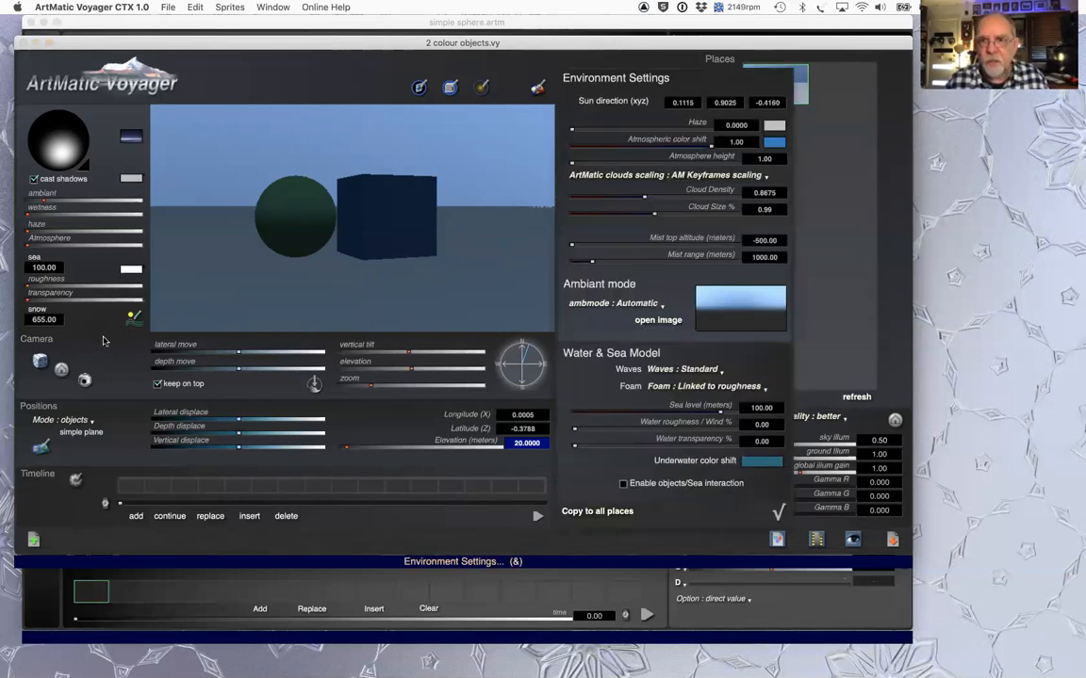
click(653, 305)
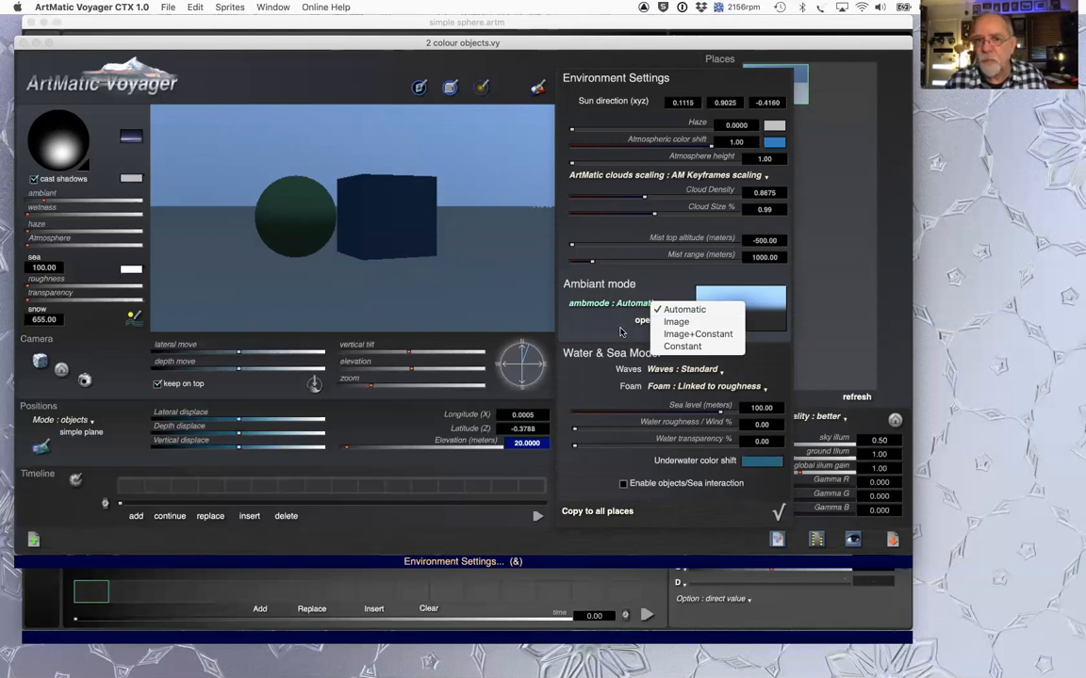
click(678, 347)
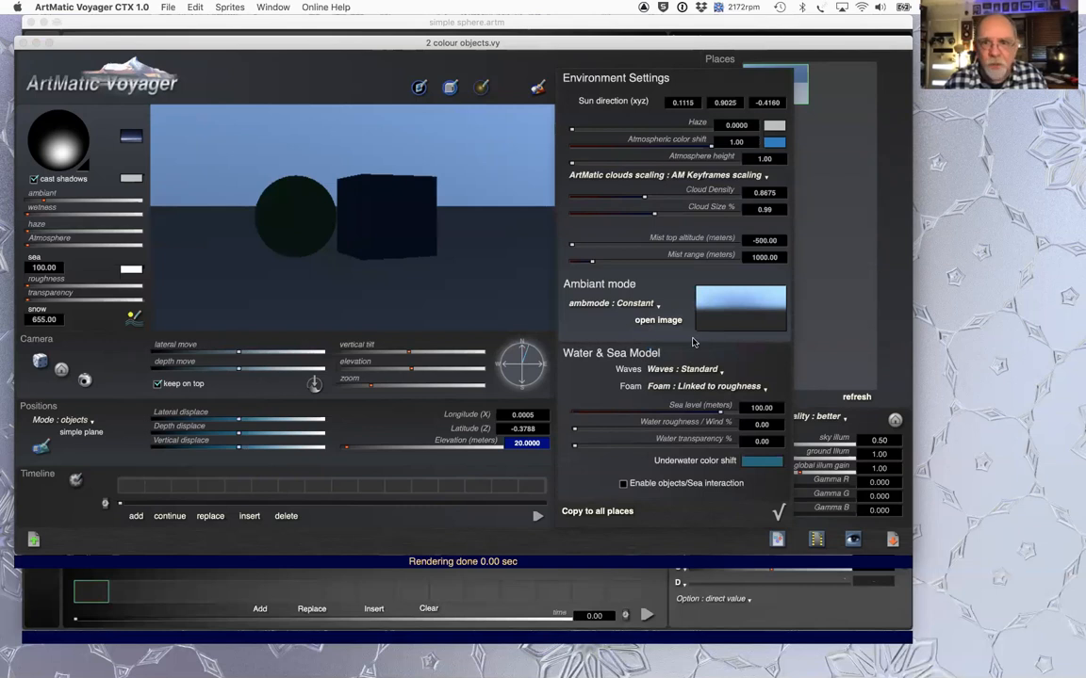
click(626, 303)
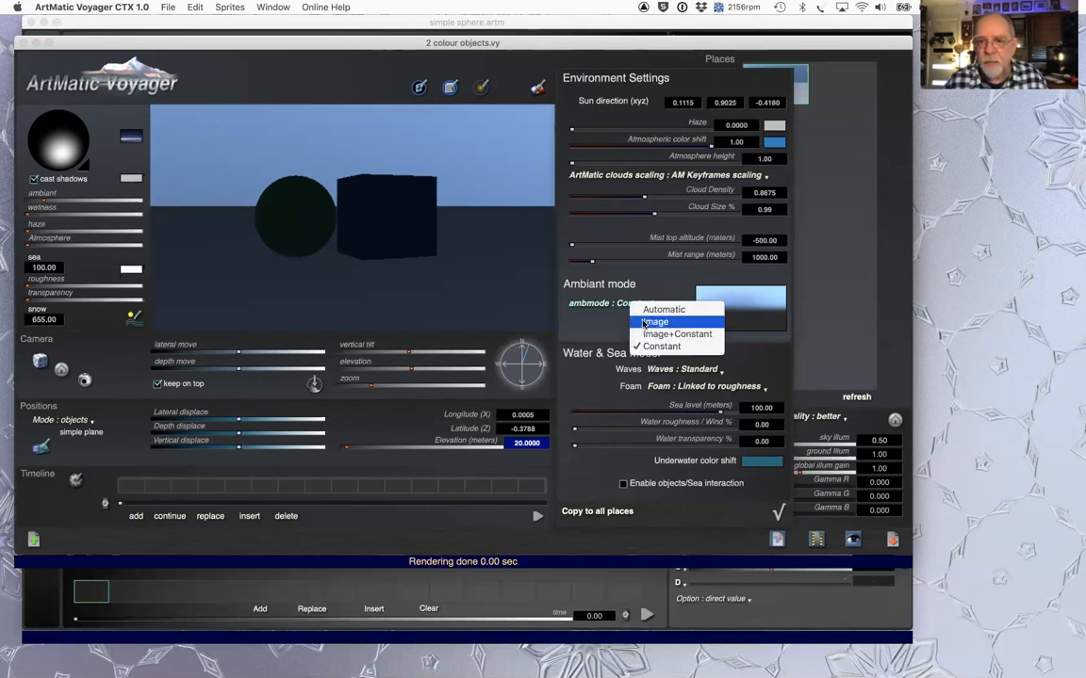
click(645, 322)
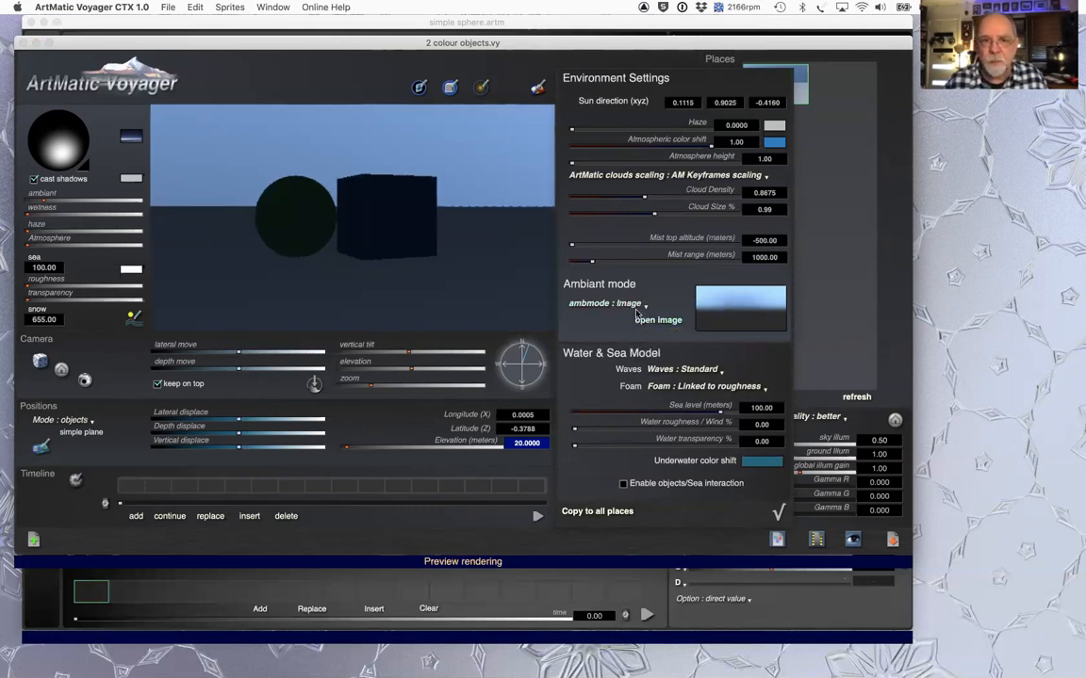
click(631, 304)
click(644, 304)
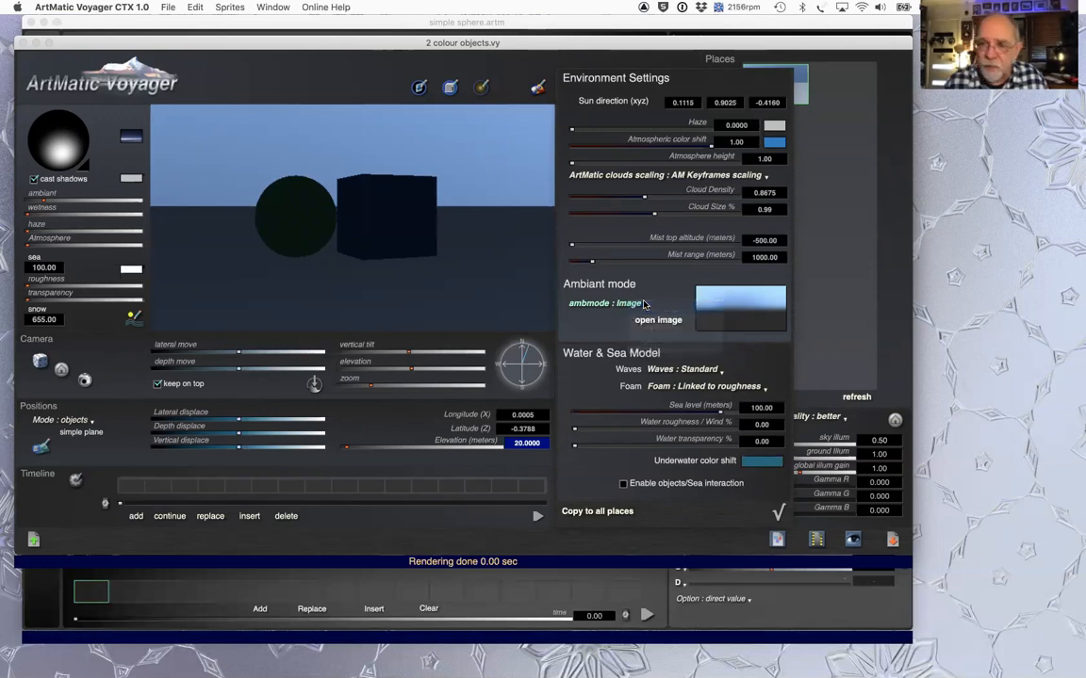
click(645, 303)
click(639, 287)
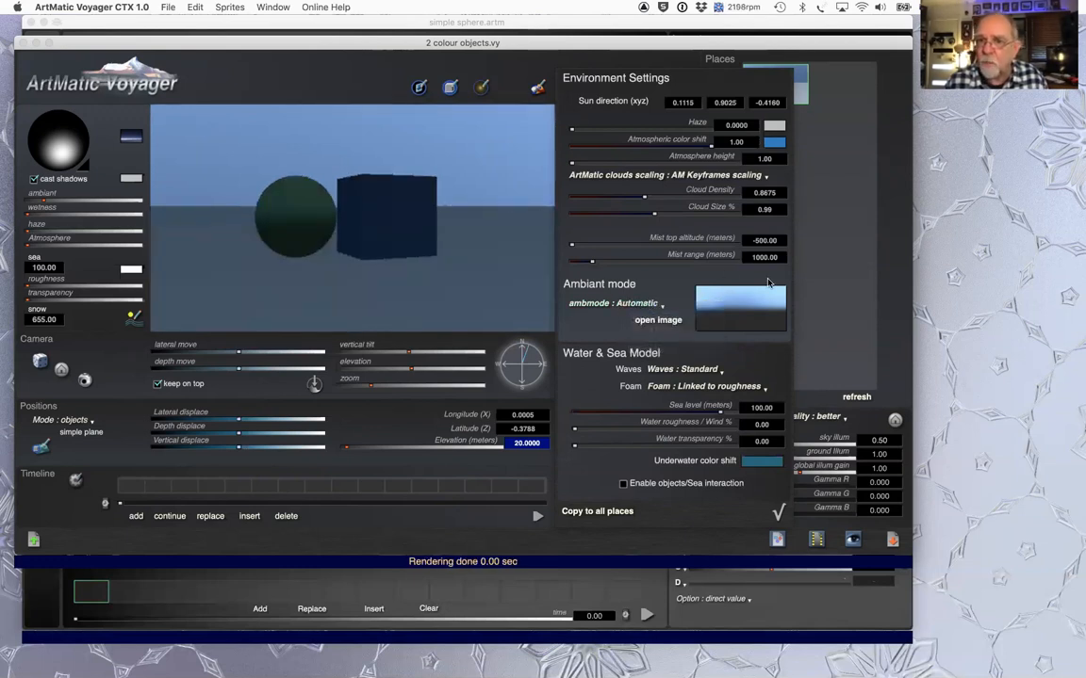
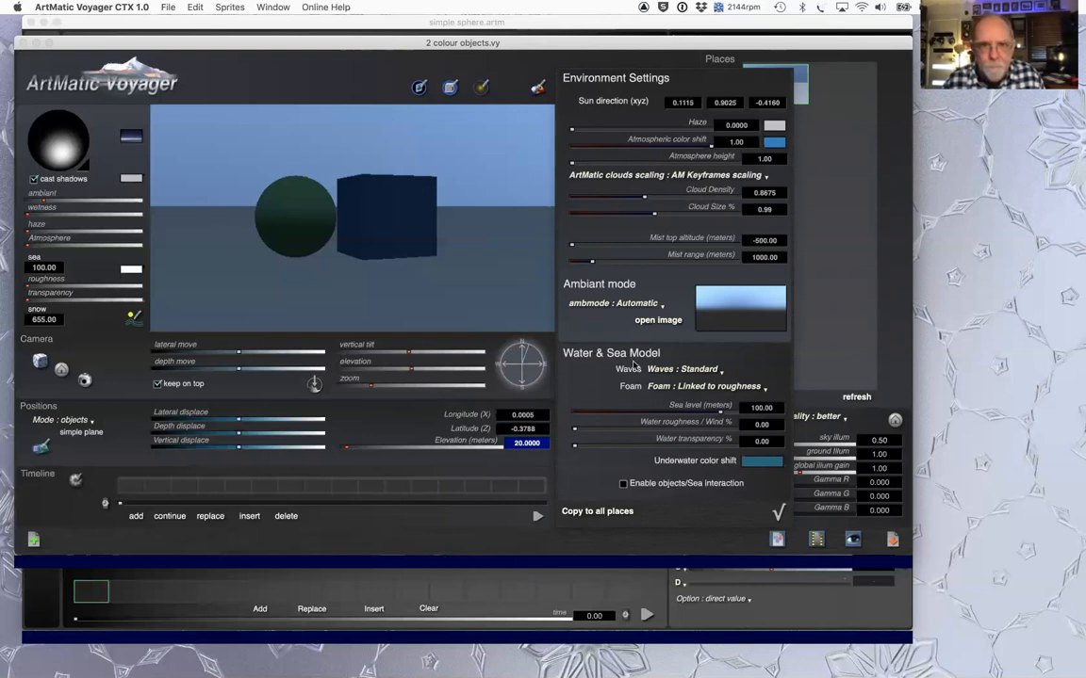
click(779, 512)
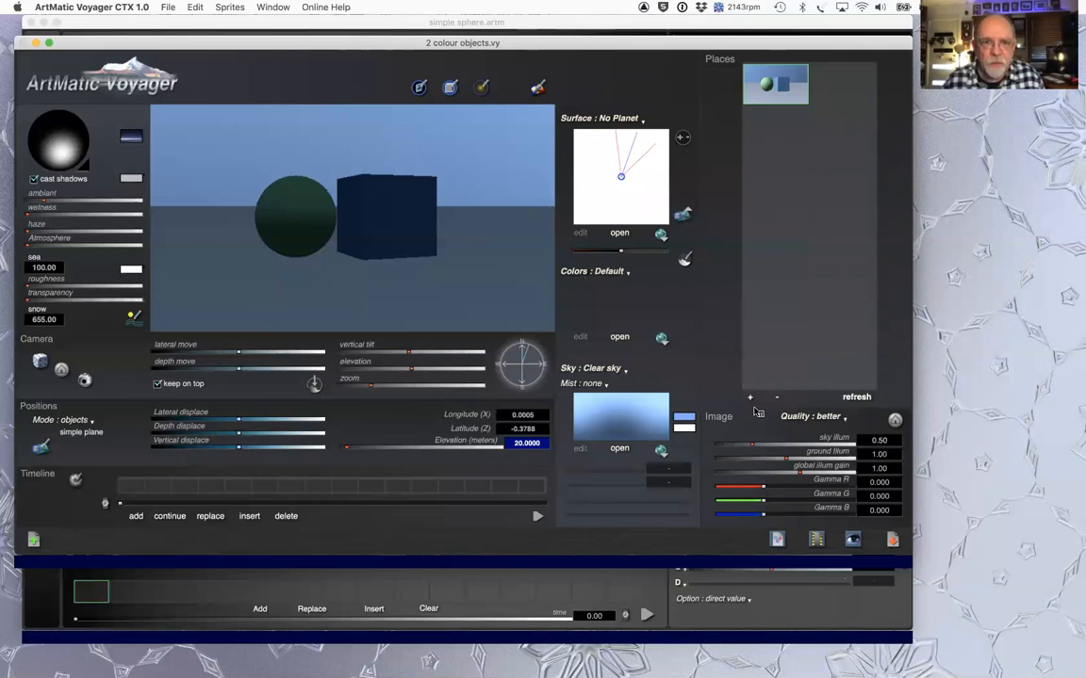
Step: Try an ambient level of about 0.56 on the simple sphere object, set it to 0 and reduce the scene's ambient light to its minimum
key(super+c)
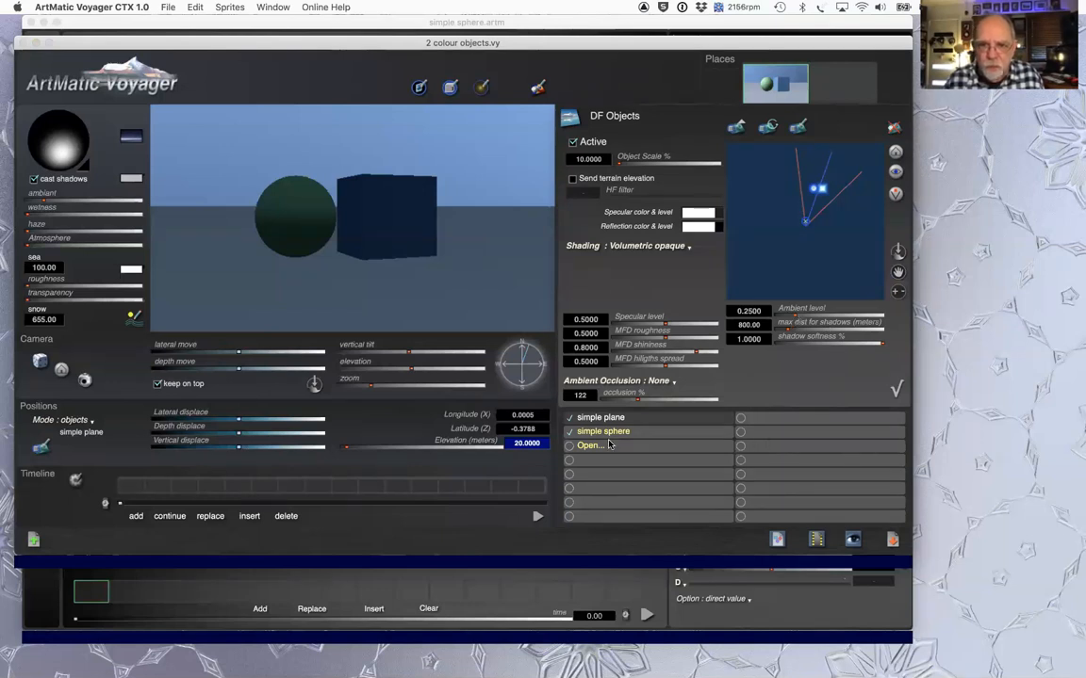
click(698, 420)
drag(792, 316, 816, 337)
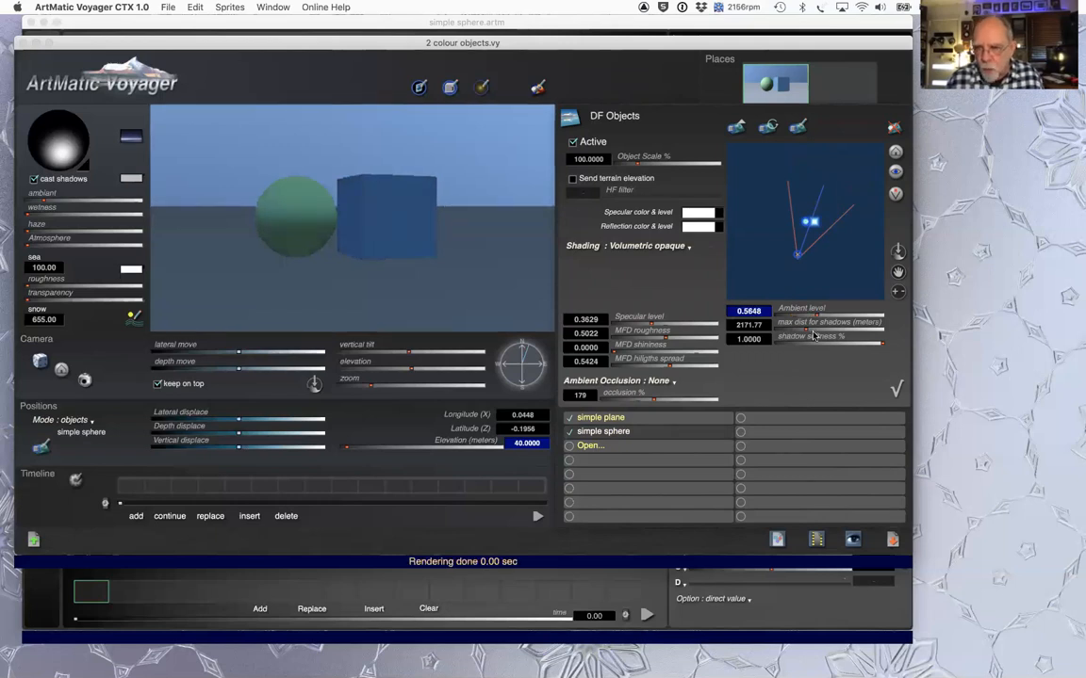
drag(814, 317, 573, 313)
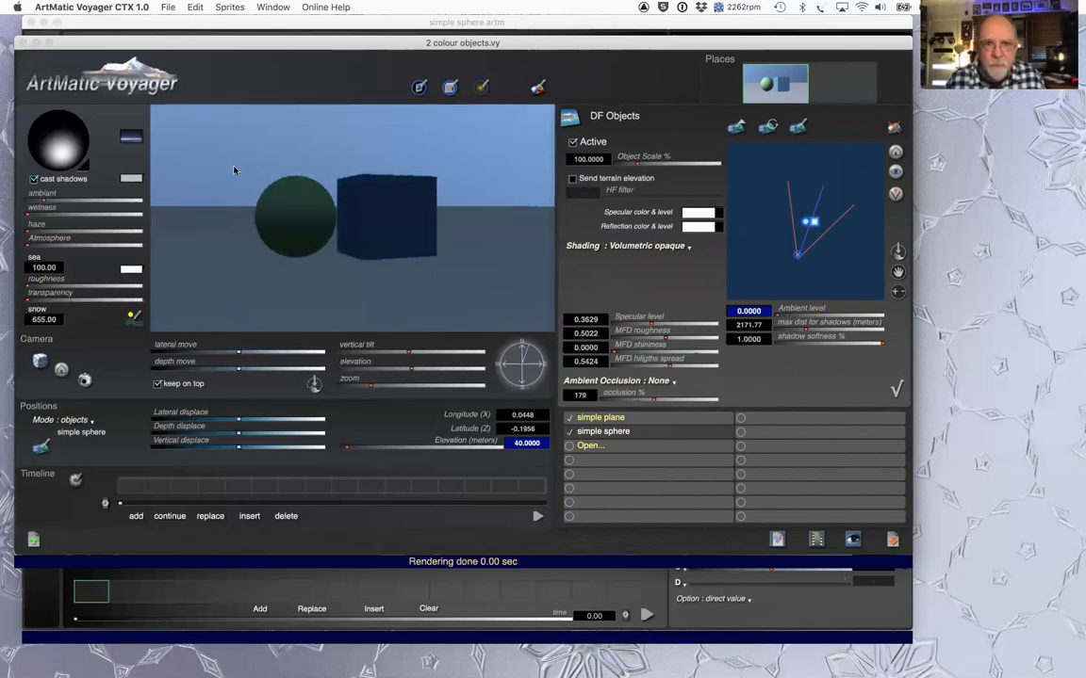
click(897, 389)
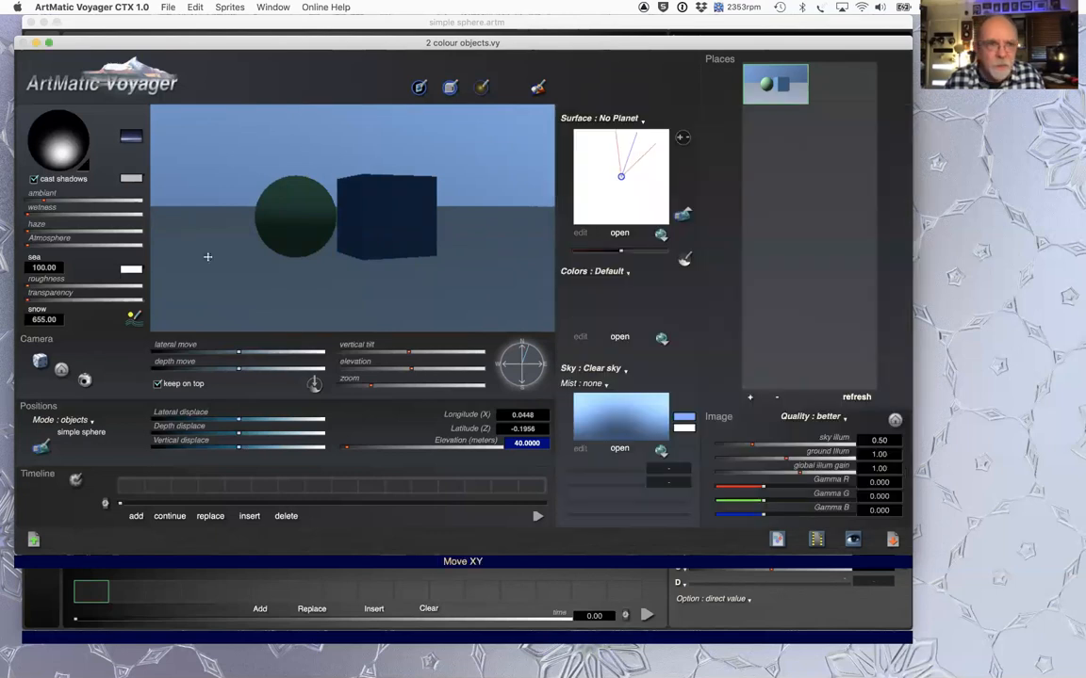
drag(43, 200, 3, 191)
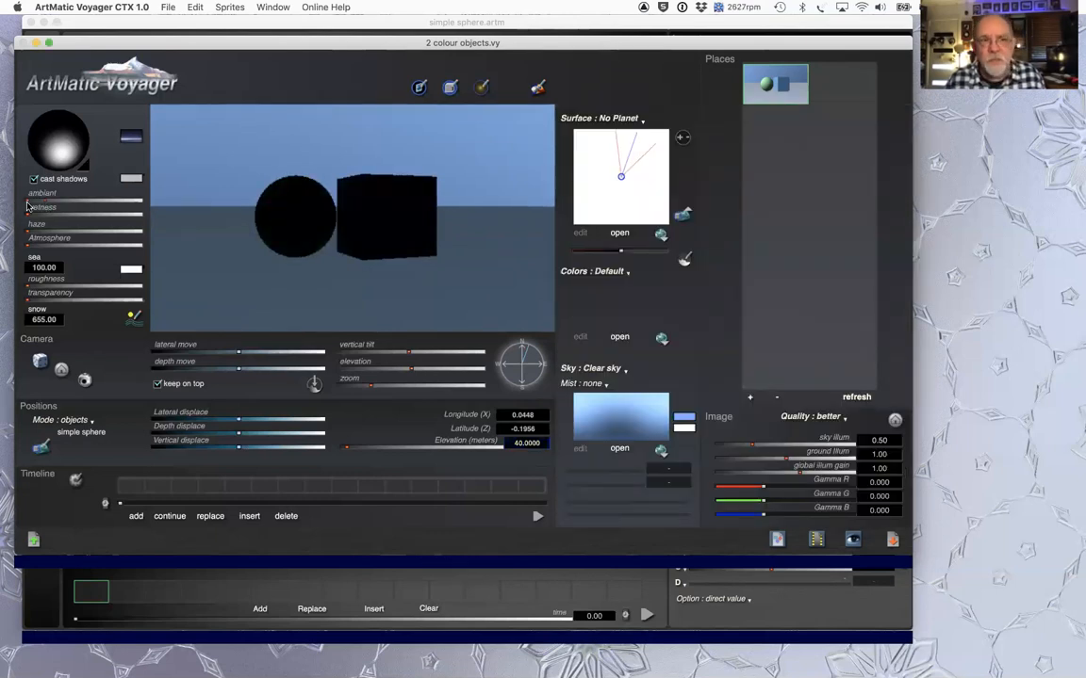
drag(31, 201, 9, 195)
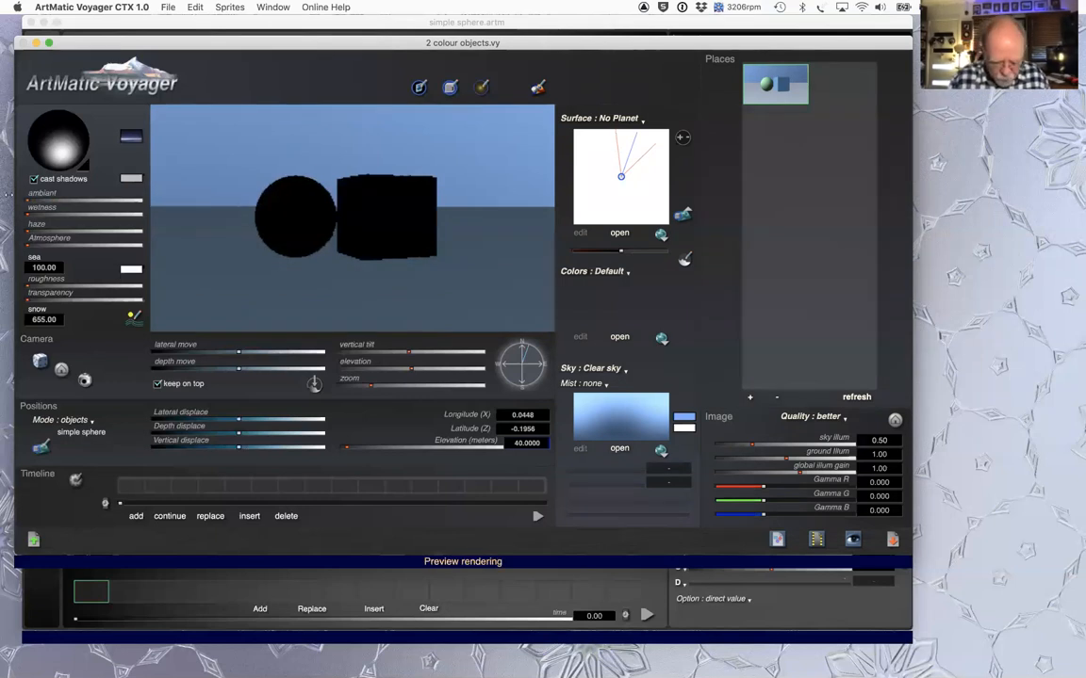
Step: Raise the simple sphere object's ambient level to 0.2088 and increase the scene's ambient light slightly above its minimum
key(o)
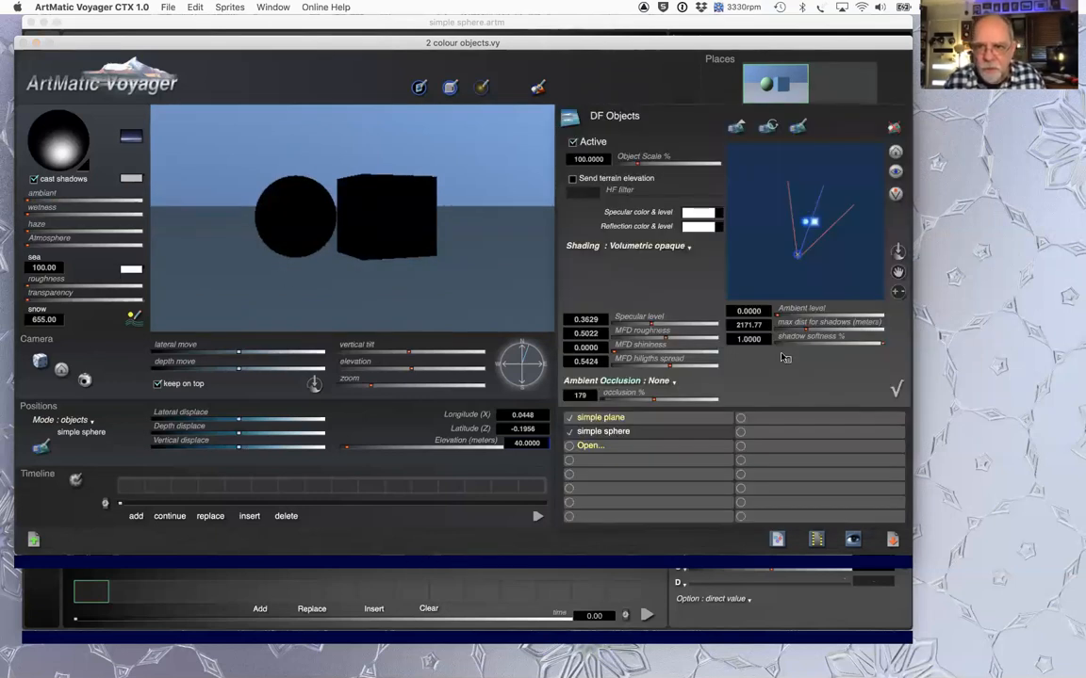
drag(786, 315, 785, 320)
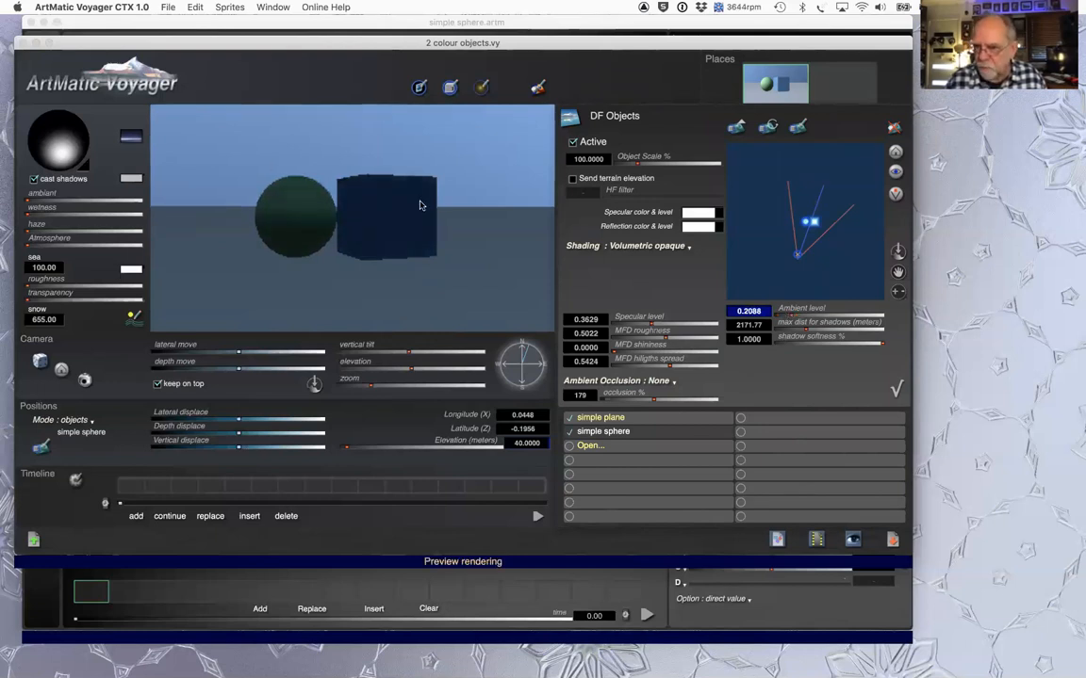
click(896, 388)
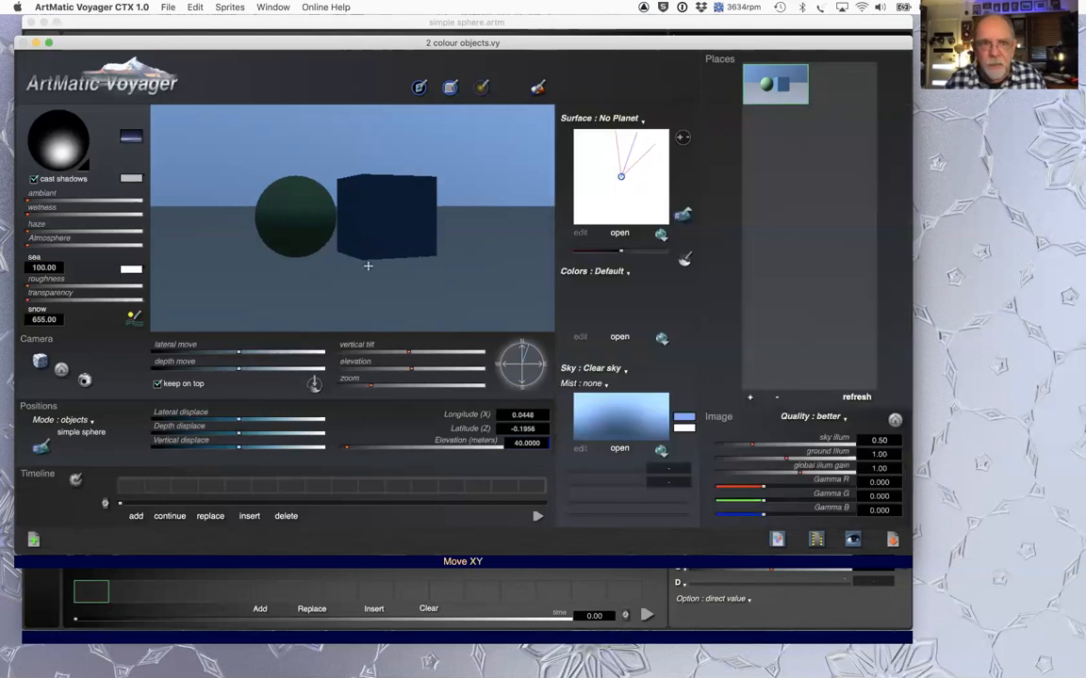
drag(29, 201, 44, 202)
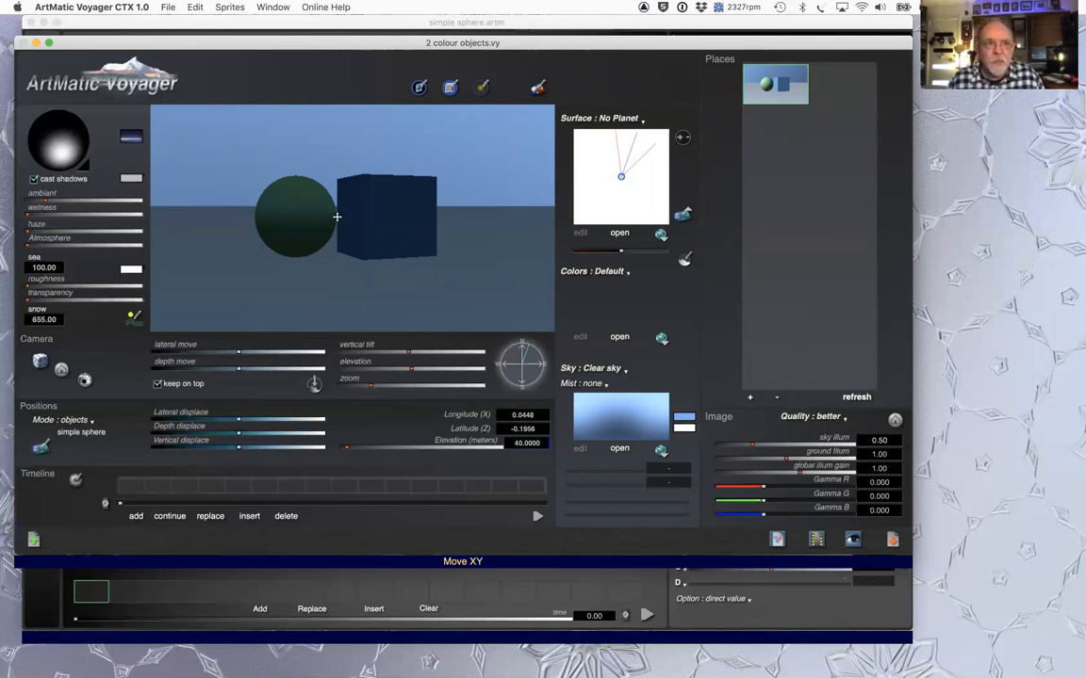
Step: Shift the sun direction higher and toward the left side of the scene, and set the sky color to black
click(57, 128)
mouse_move(59, 129)
mouse_down()
mouse_move(41, 130)
mouse_move(62, 138)
mouse_move(47, 139)
mouse_up()
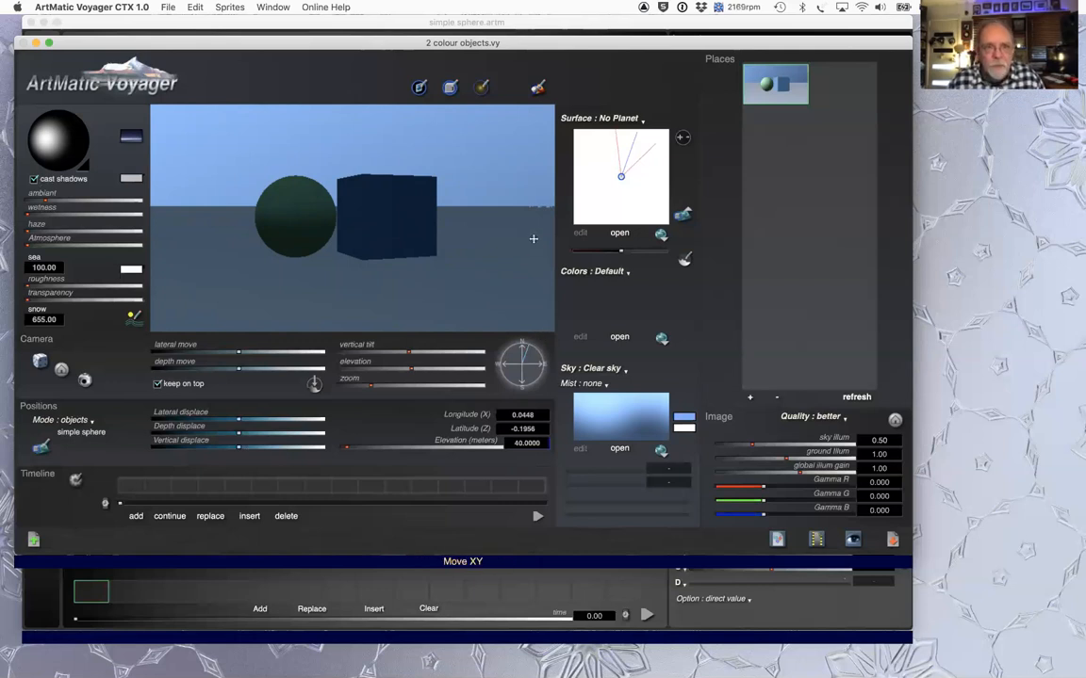
click(685, 417)
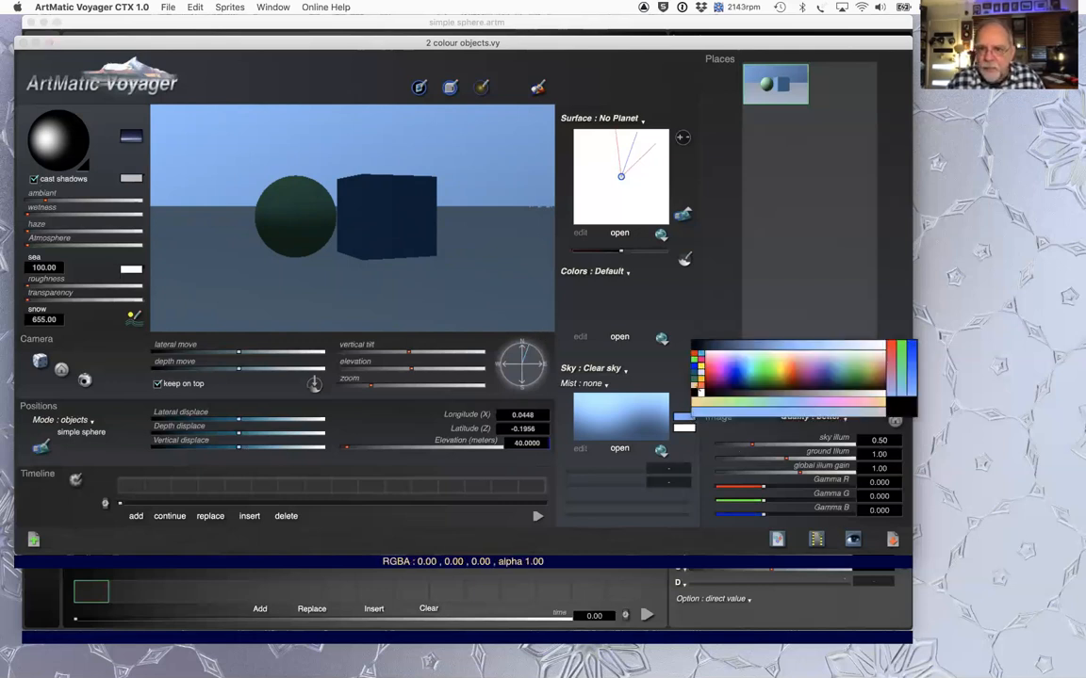
click(696, 391)
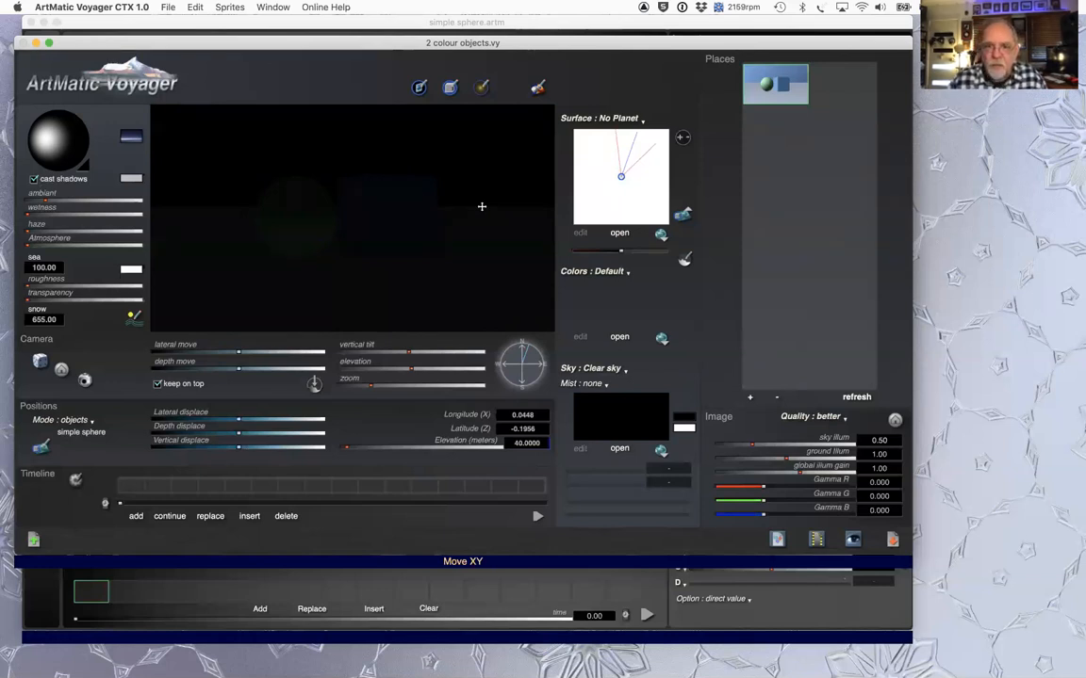
Step: Activate Light 1 in the lights settings and place it on the map to the right of the sphere and cube
key(super+l)
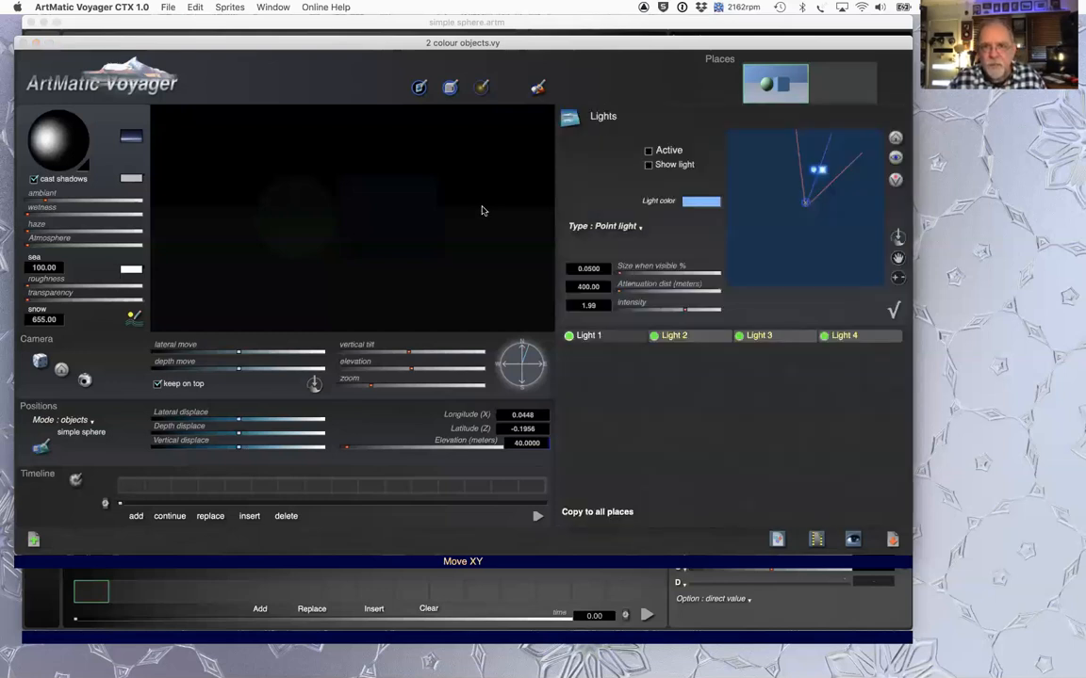
click(891, 309)
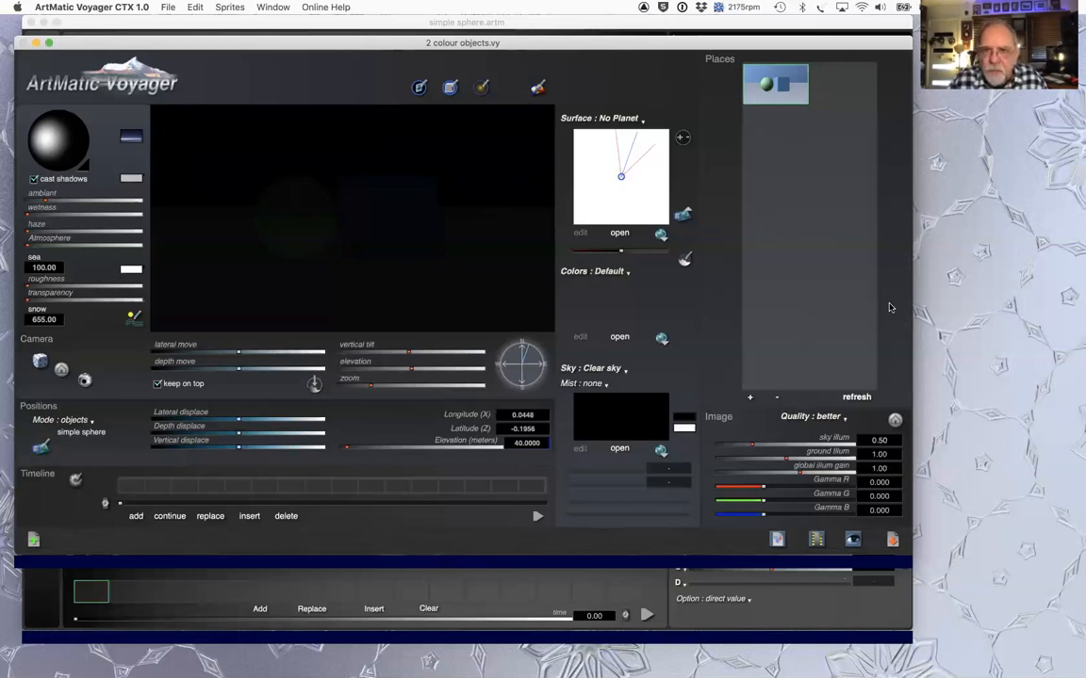
key(super+l)
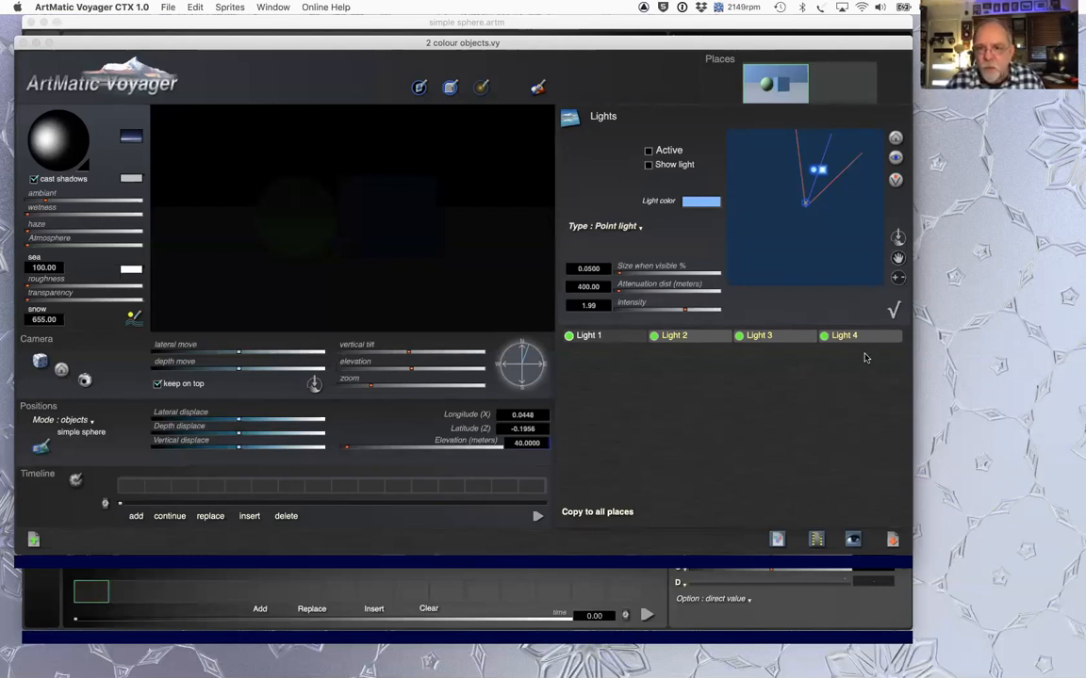
click(648, 150)
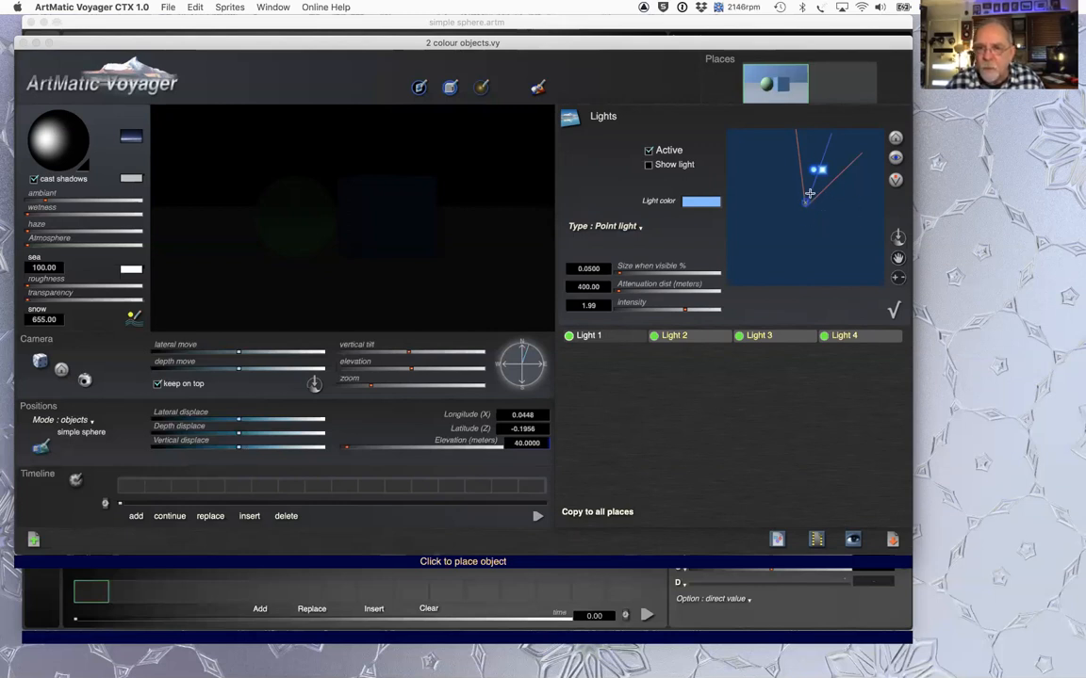
click(837, 165)
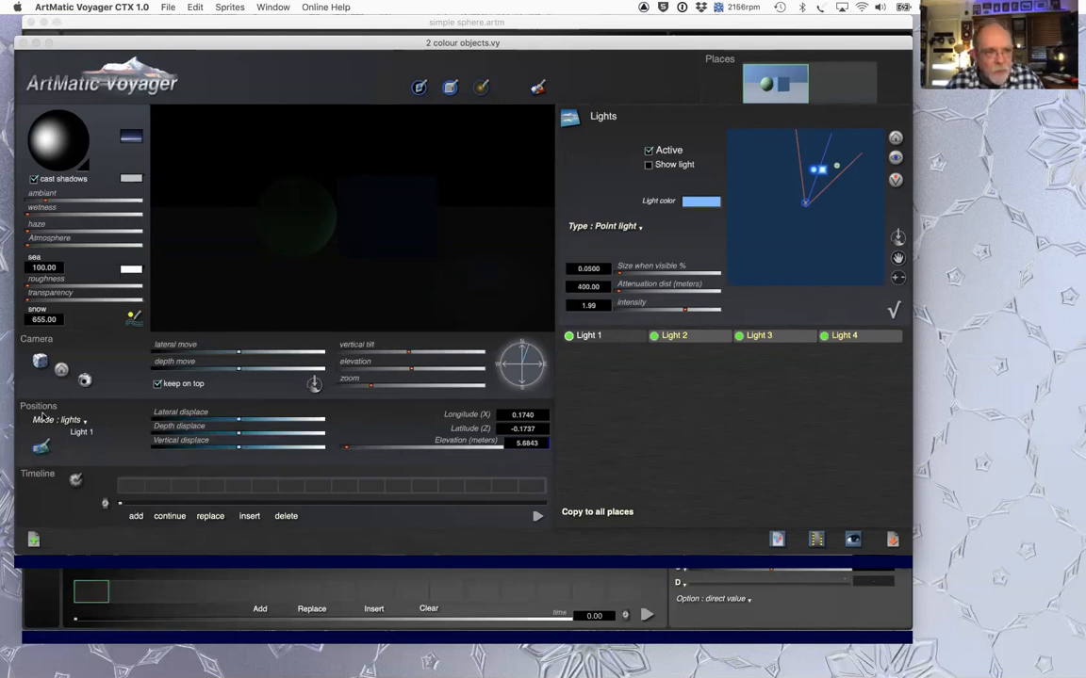
Step: Try an elevation of 20 meters for Light 1 and set it to 40 meters
click(527, 444)
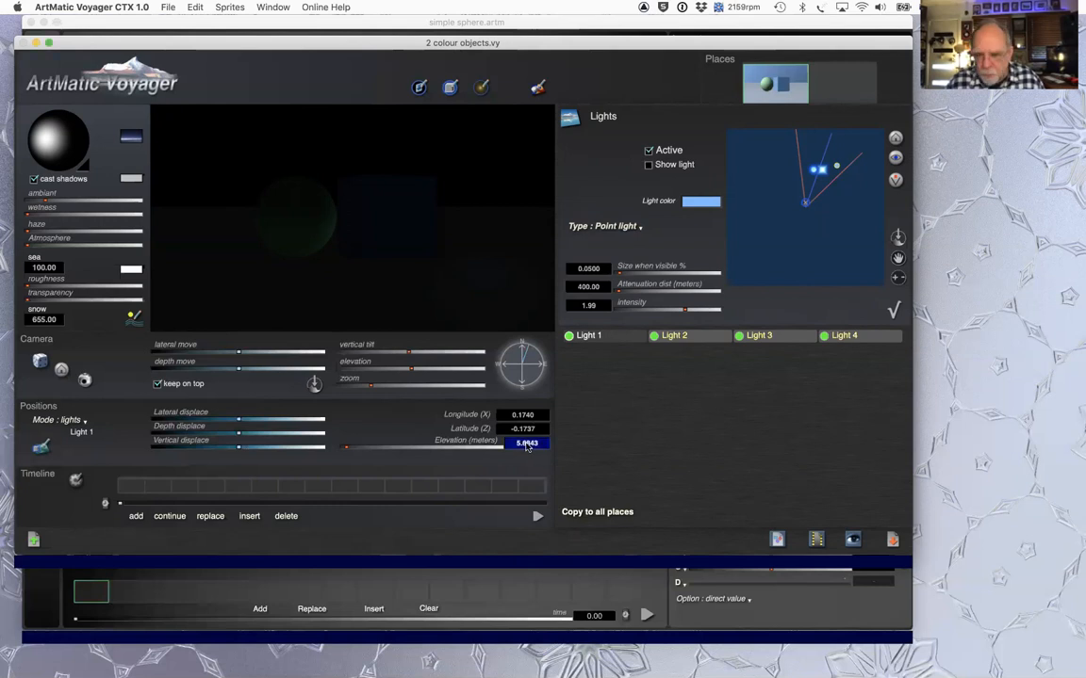
text(20)
key(Return)
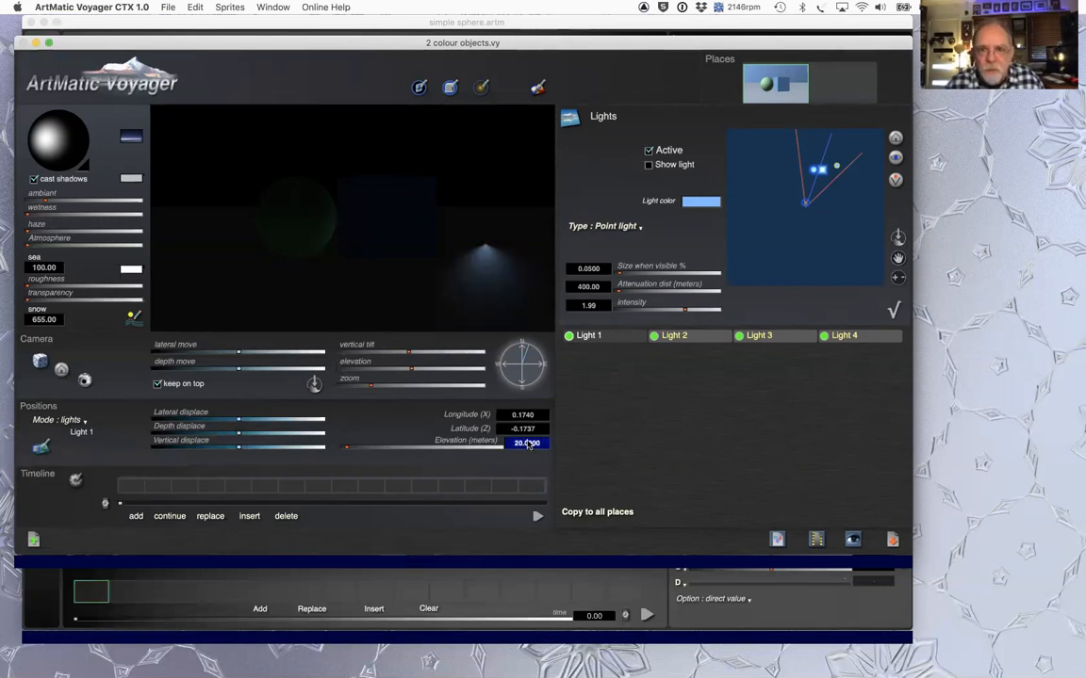
text(40)
key(Return)
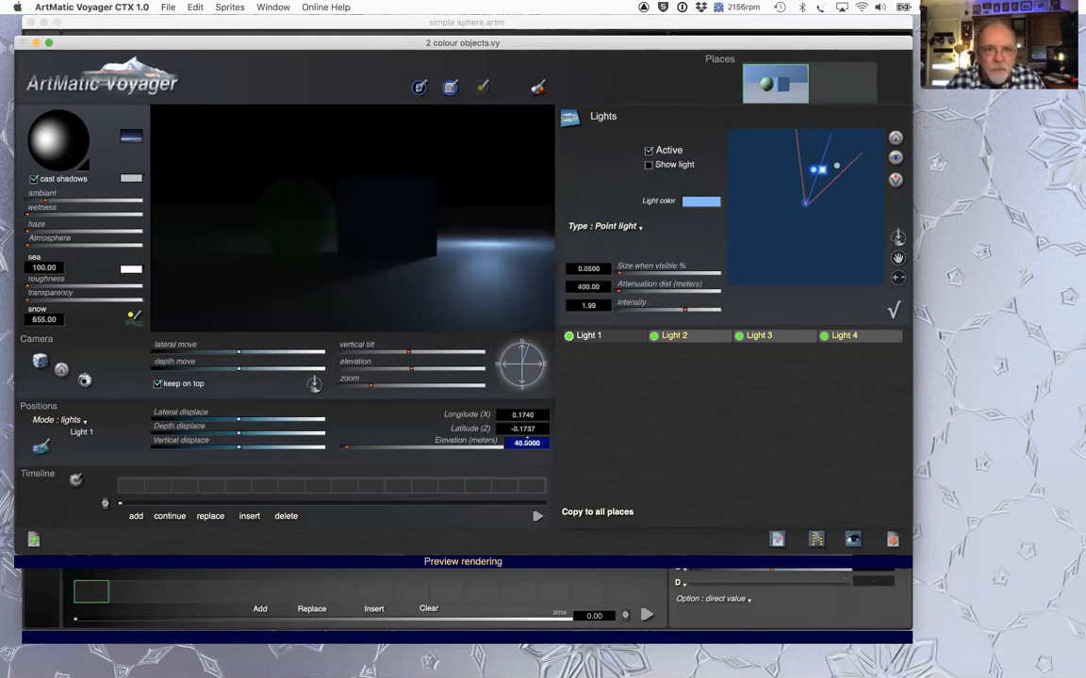
Step: Make Light 1 visible in the scene and move it farther back and closer to the cube's right side
click(649, 165)
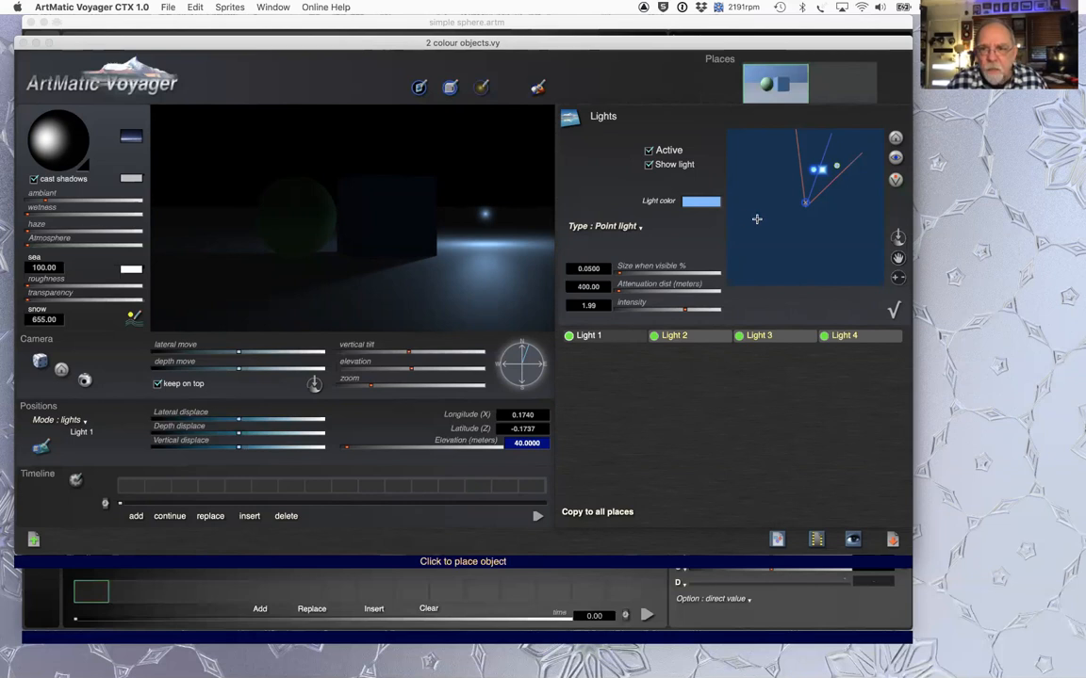
drag(897, 277, 841, 231)
click(836, 156)
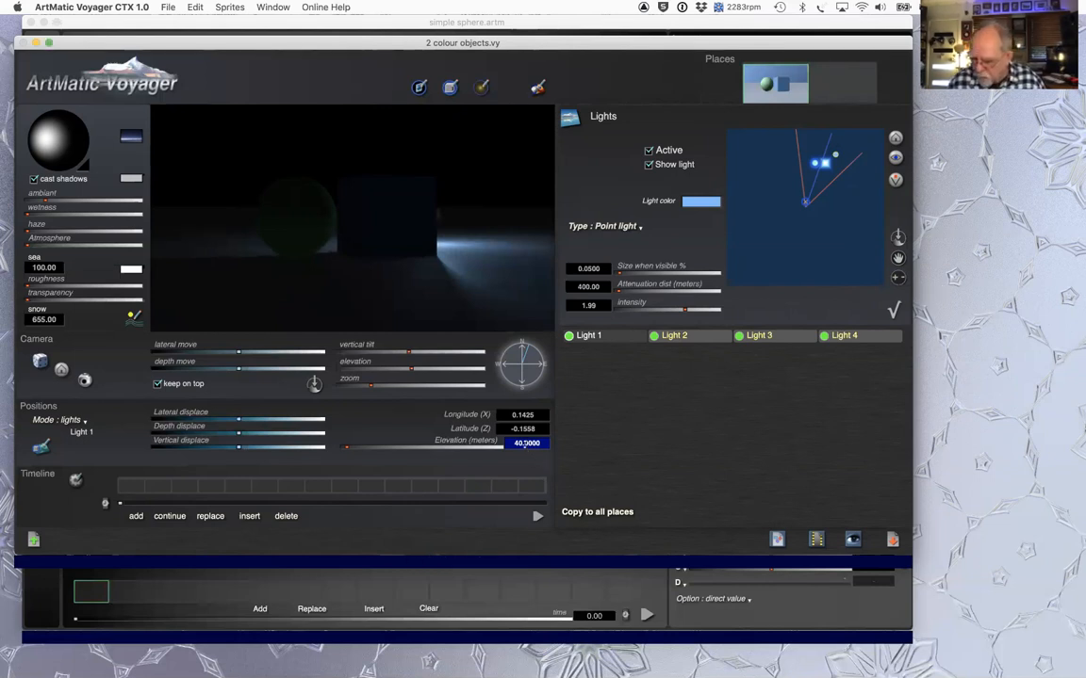
Step: Try elevations of 60 meters and about 244 meters for Light 1
text(60)
key(Return)
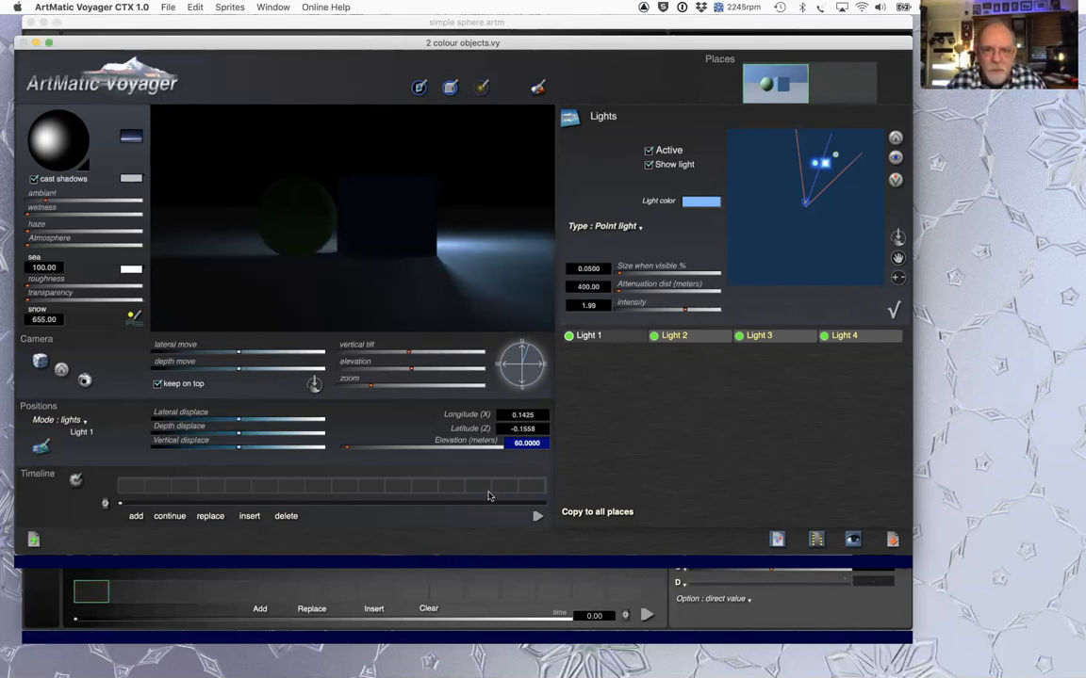
drag(525, 445, 517, 429)
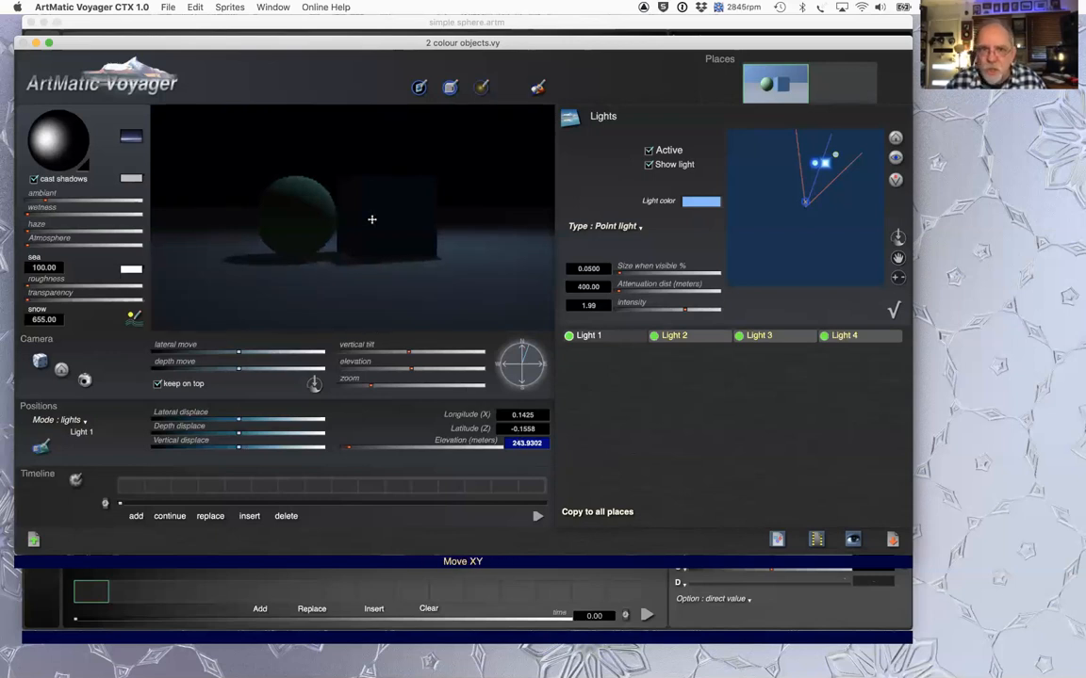
Step: Set Light 1's intensity to 2.48, attenuation distance to about 697 meters and elevation to 100 meters
drag(686, 309, 703, 310)
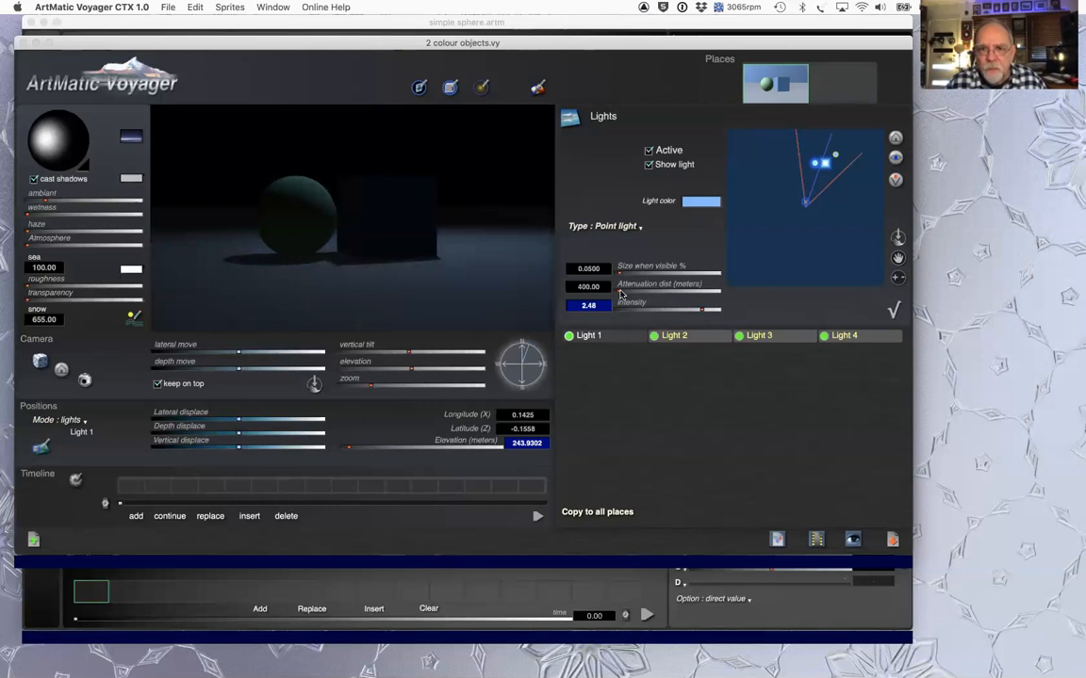
drag(619, 292, 617, 291)
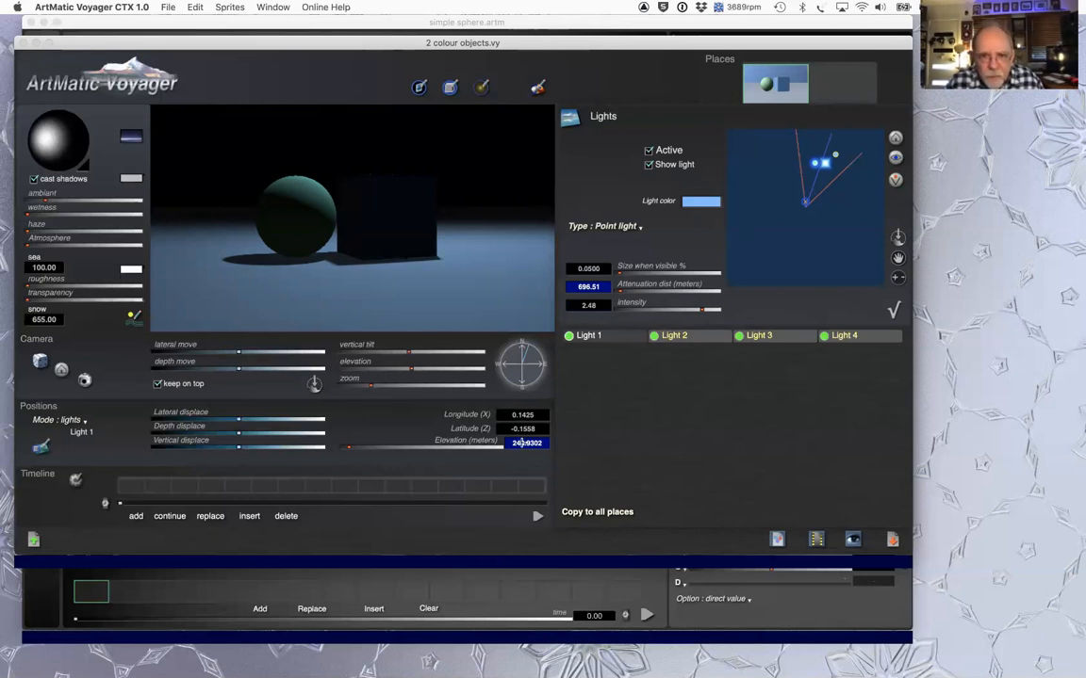
text(100)
key(Return)
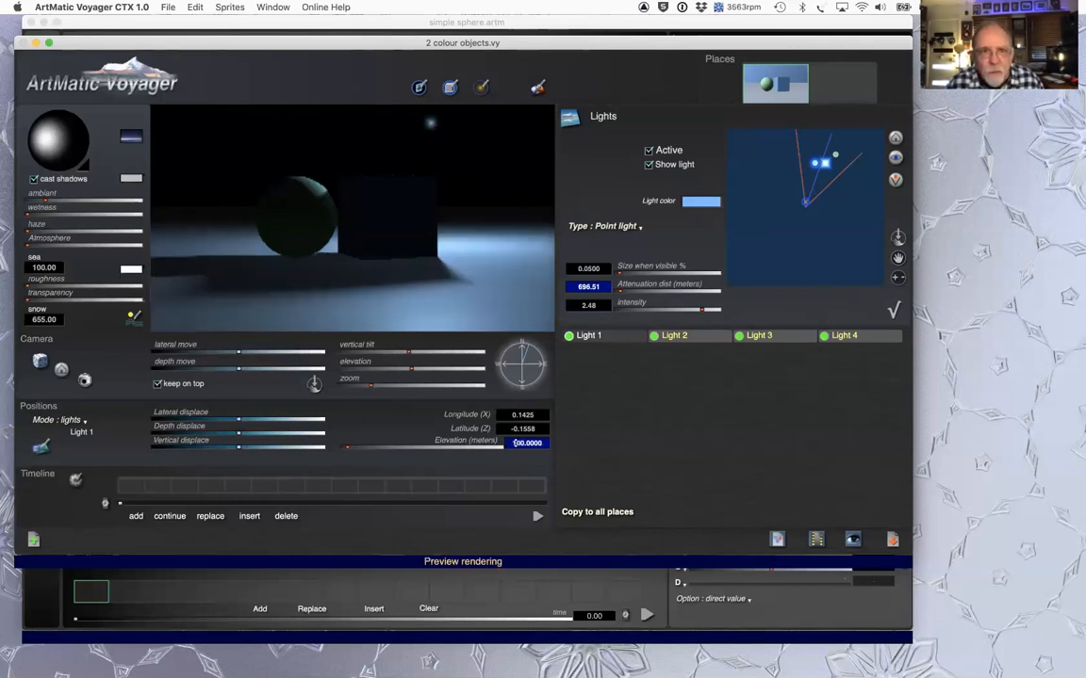
Step: Enlarge Light 1's visible size to about 1 % and hide the light source from the scene
click(648, 165)
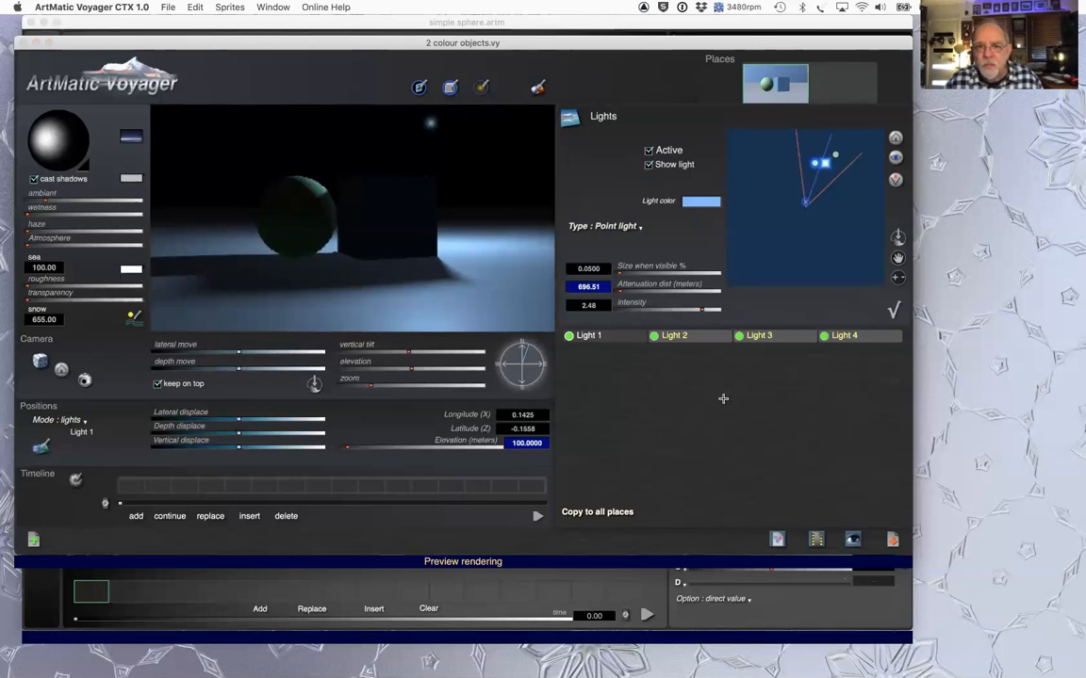
drag(621, 273, 667, 272)
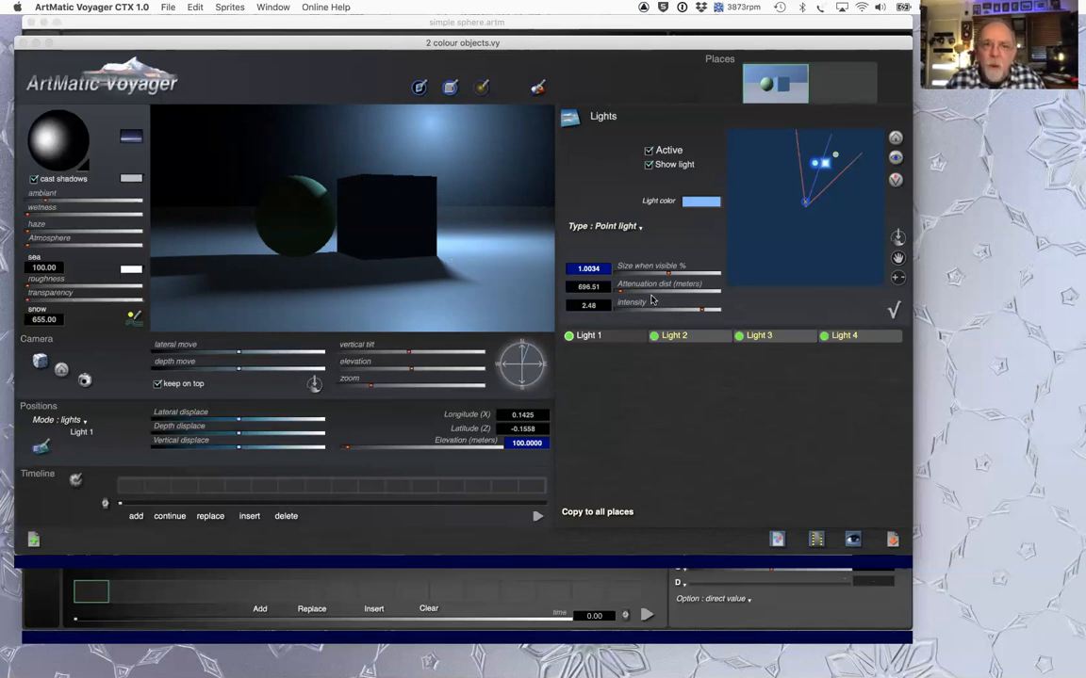
click(648, 164)
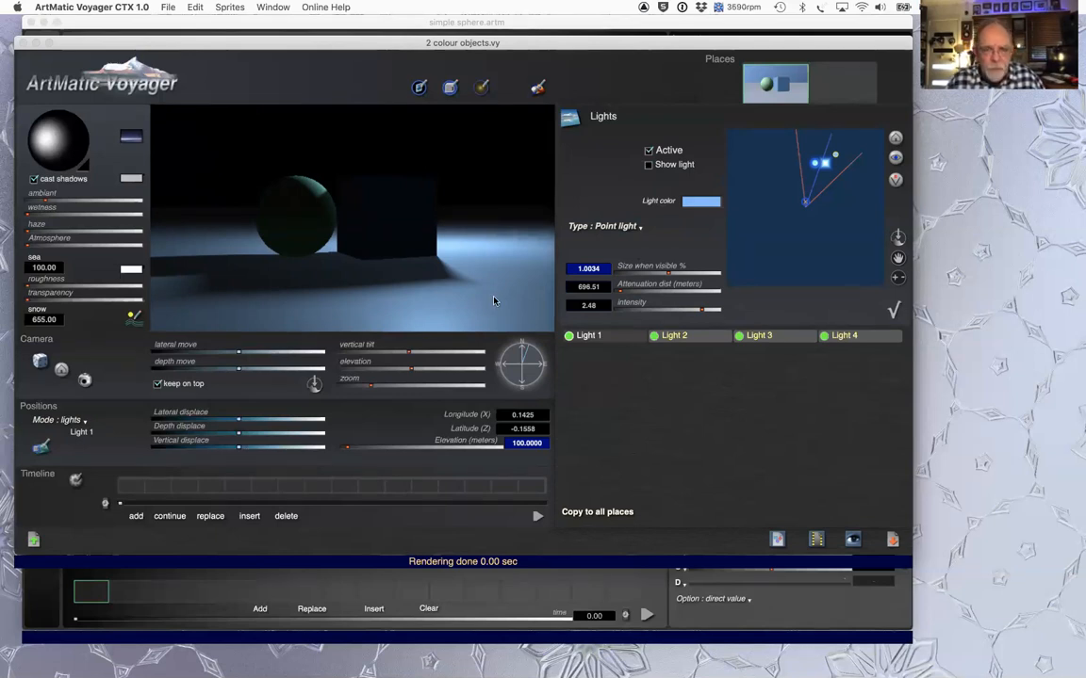
Step: Change Light 1's color to pink
click(712, 207)
click(736, 153)
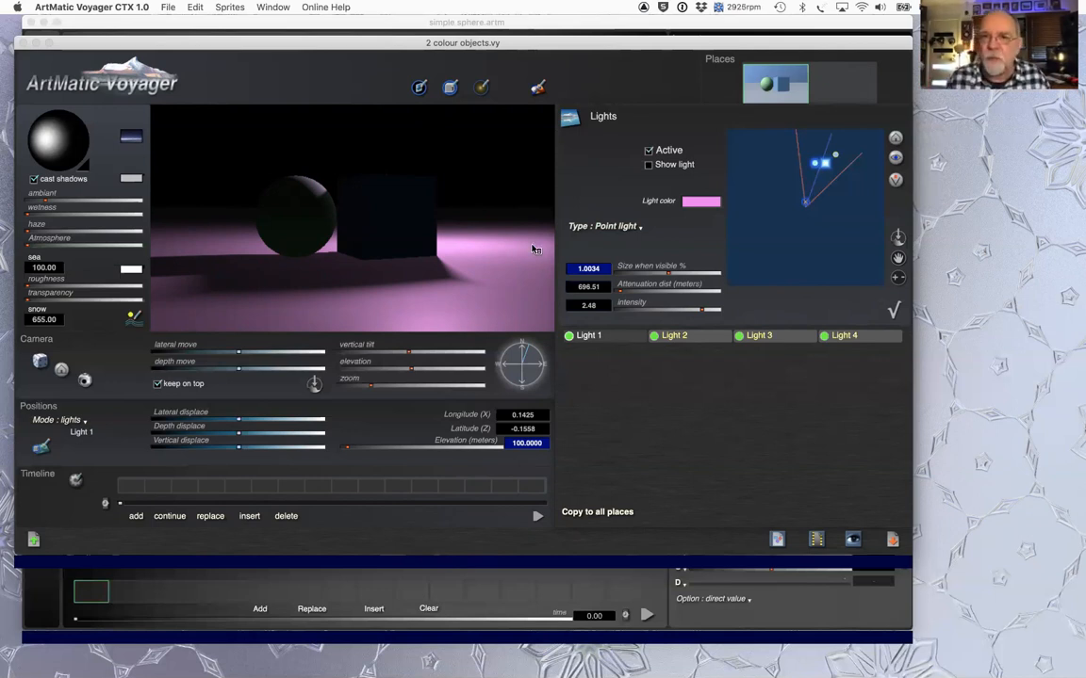
Step: Try Light 1 as an additional star aimed from behind the objects, briefly showing the light source in the scene
click(625, 229)
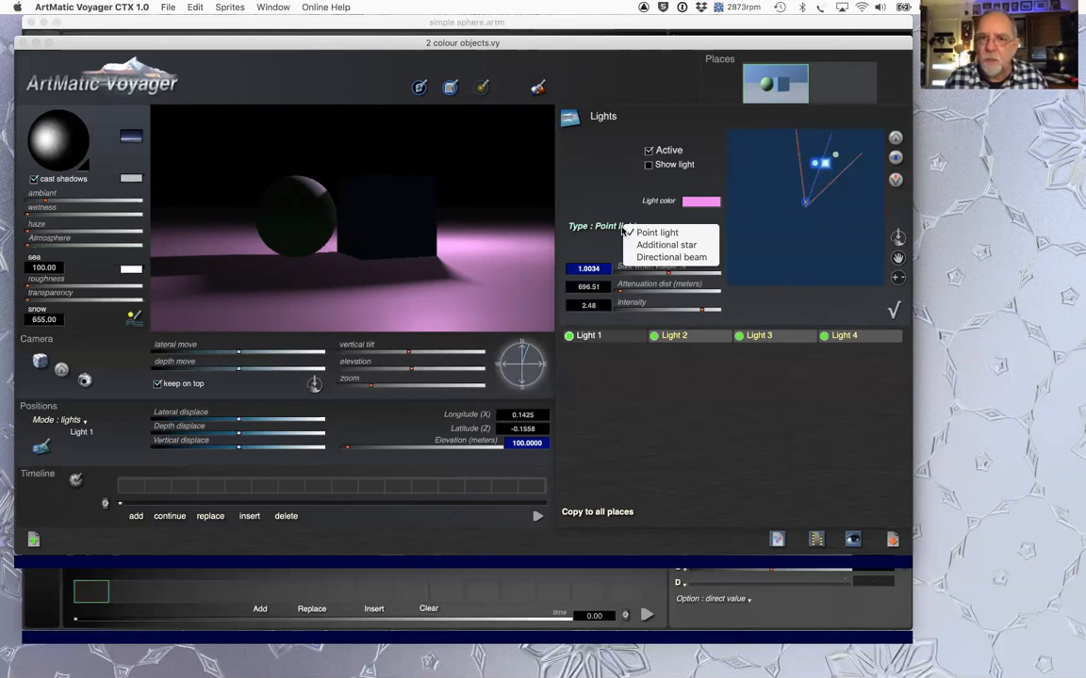
click(664, 245)
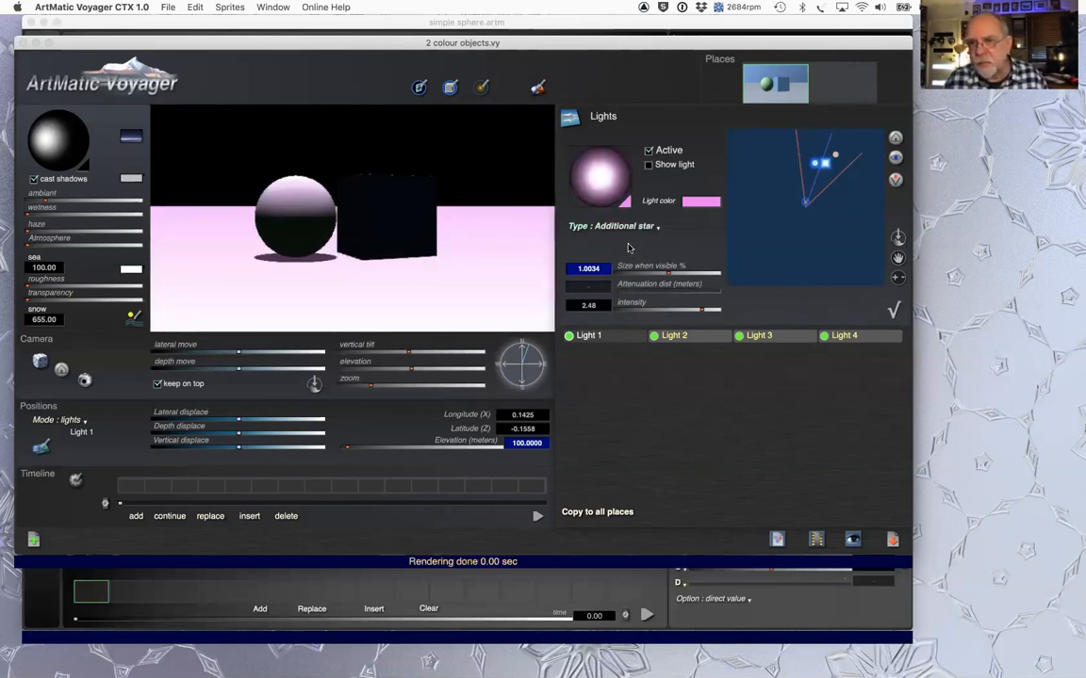
mouse_move(595, 183)
mouse_down()
mouse_move(604, 140)
mouse_move(619, 178)
mouse_move(600, 168)
mouse_move(618, 143)
mouse_move(612, 156)
mouse_up()
click(649, 164)
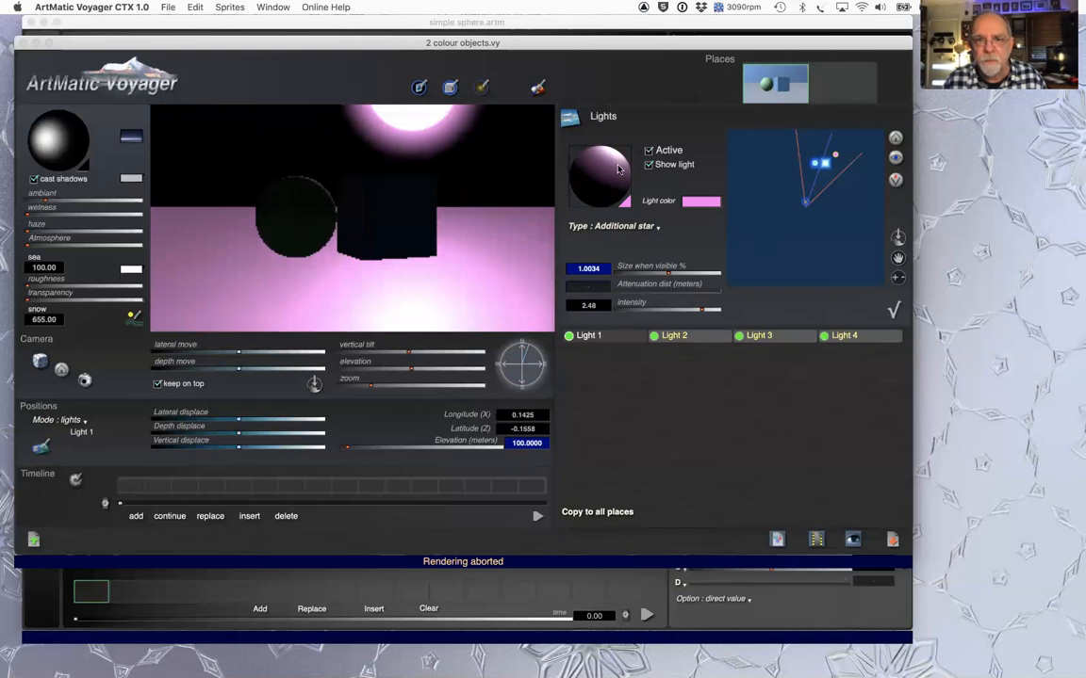
click(649, 165)
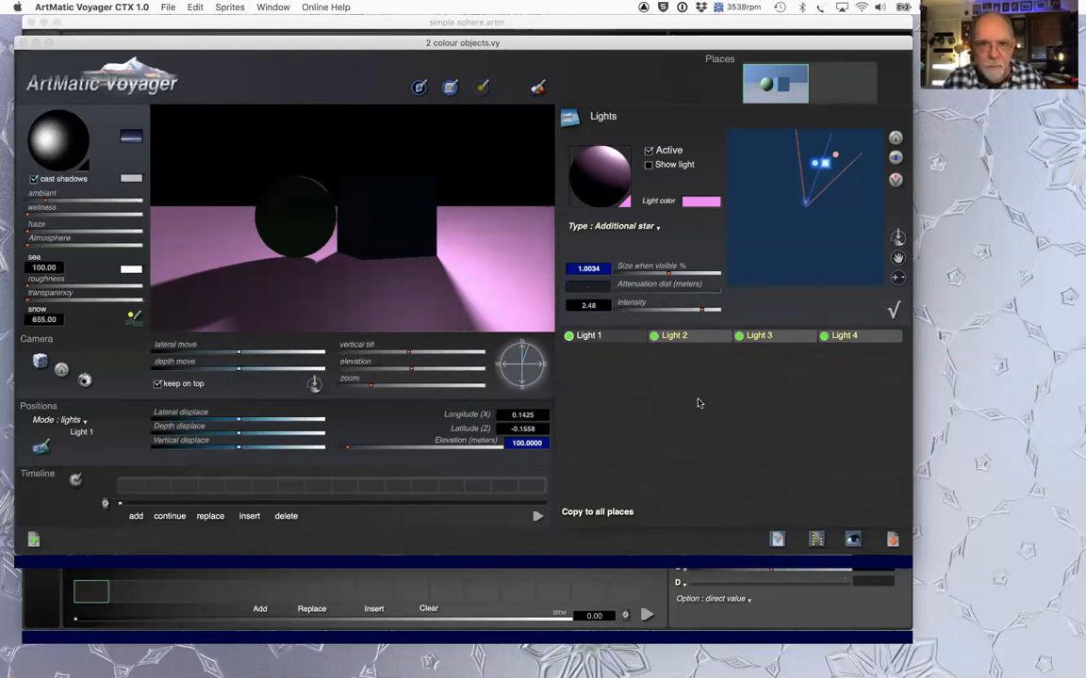
Step: Make Light 1 a directional beam and aim it from a higher angle to shorten the shadows
click(643, 229)
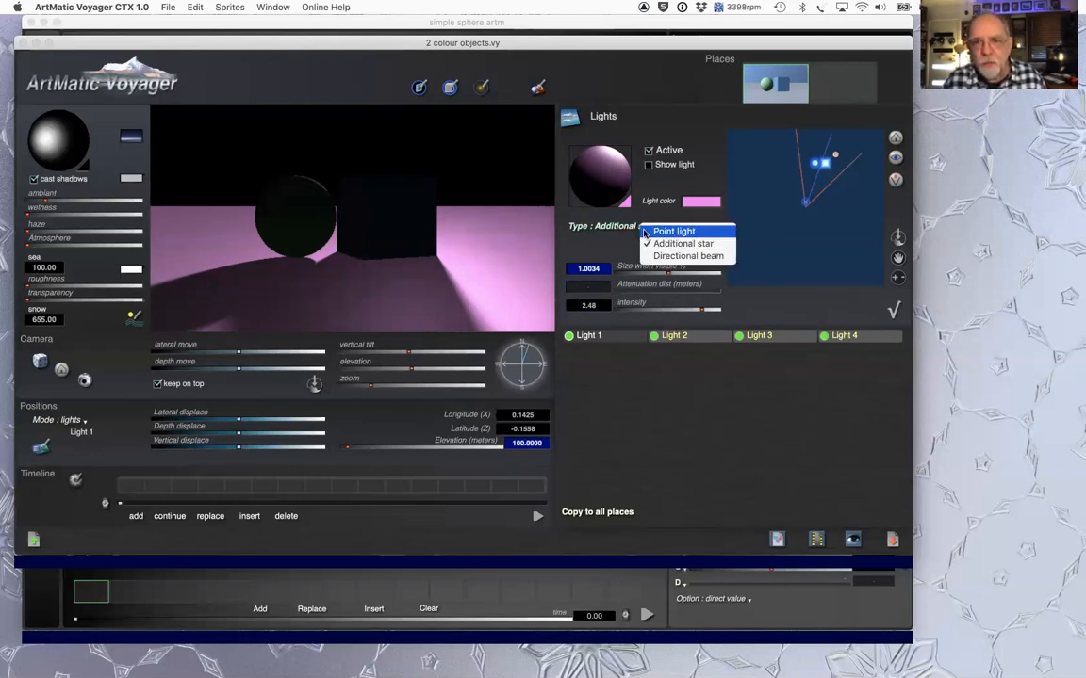
click(658, 257)
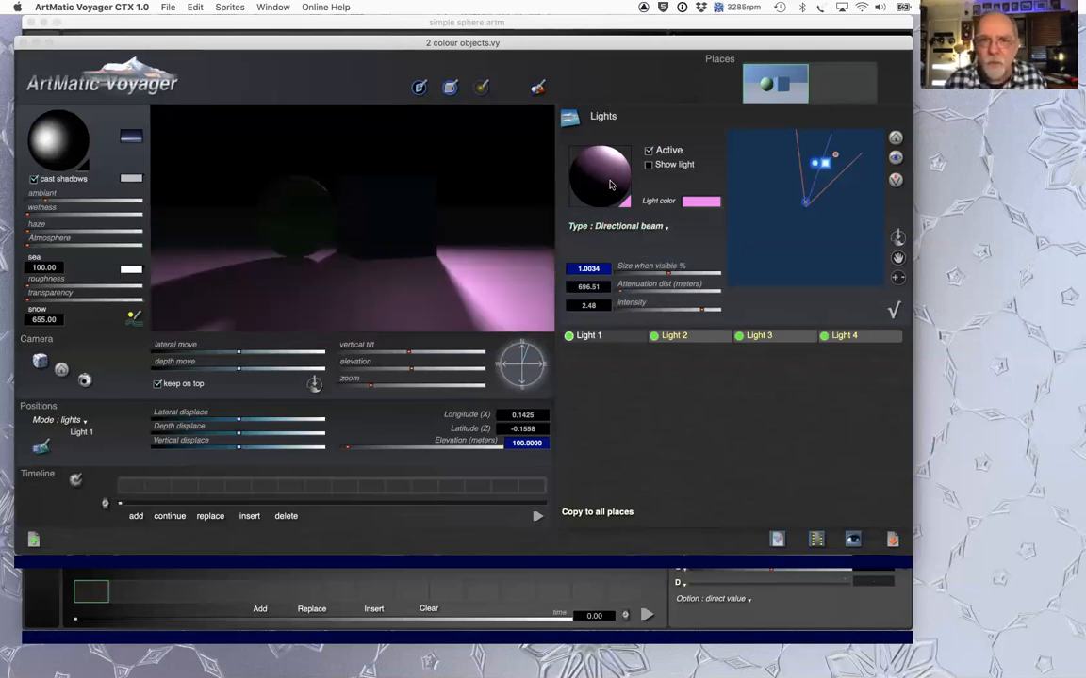
mouse_move(608, 161)
mouse_down()
mouse_move(601, 183)
mouse_move(623, 180)
mouse_move(586, 175)
mouse_move(605, 154)
mouse_move(612, 187)
mouse_move(617, 168)
mouse_move(602, 170)
mouse_up()
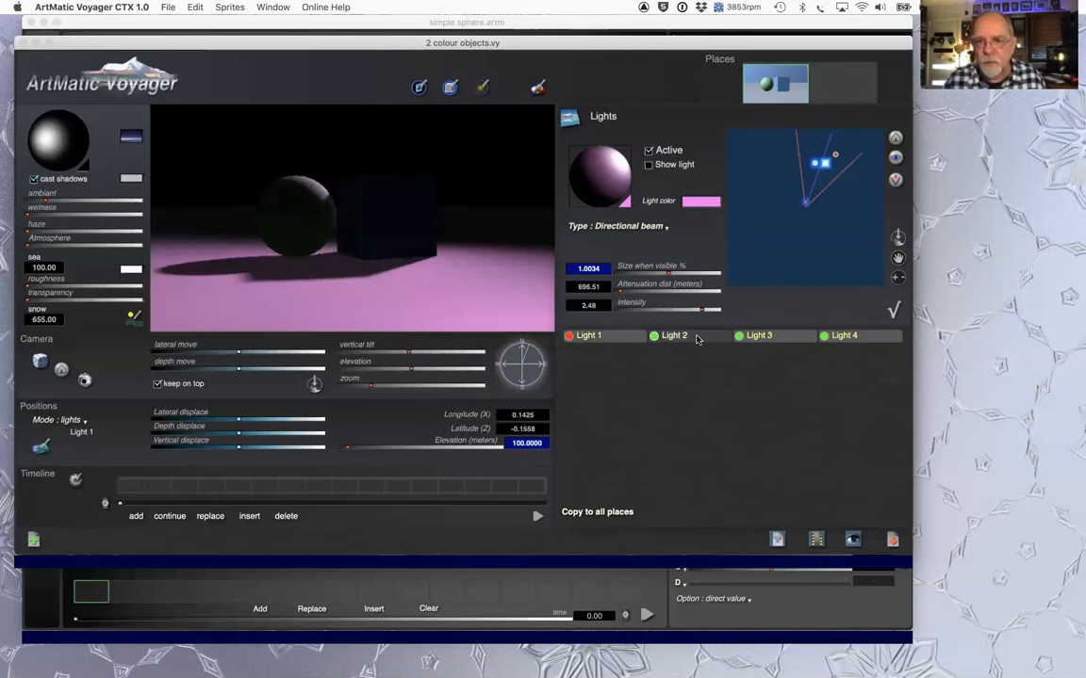
Step: Activate Light 2 and place it between the camera and the sphere at an elevation of 100 meters
click(697, 338)
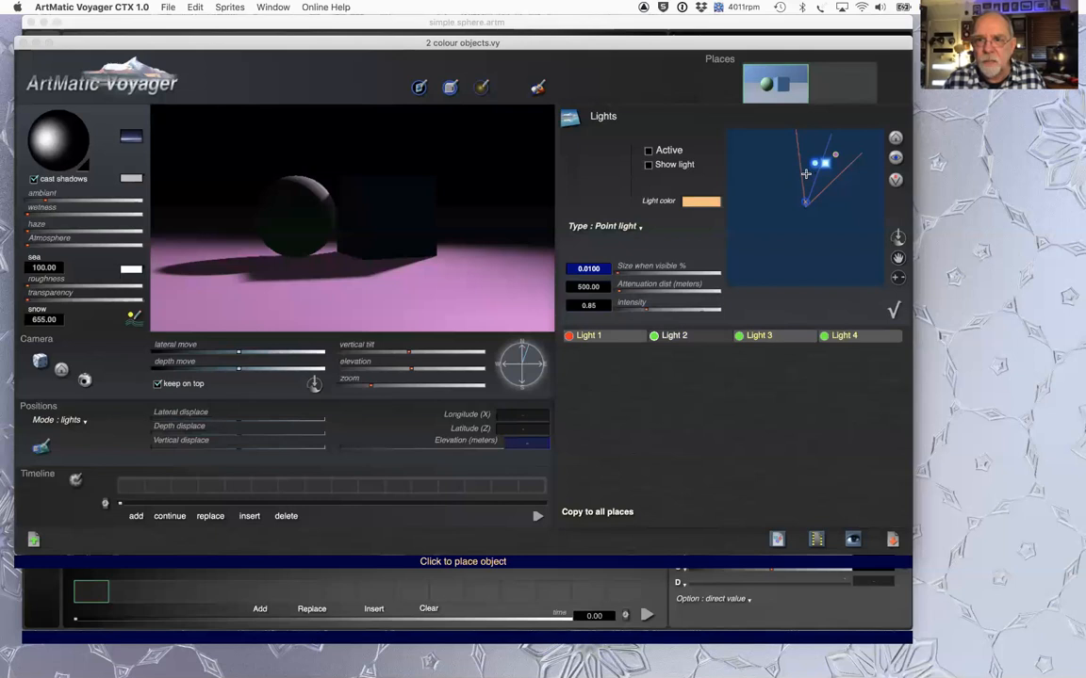
click(648, 151)
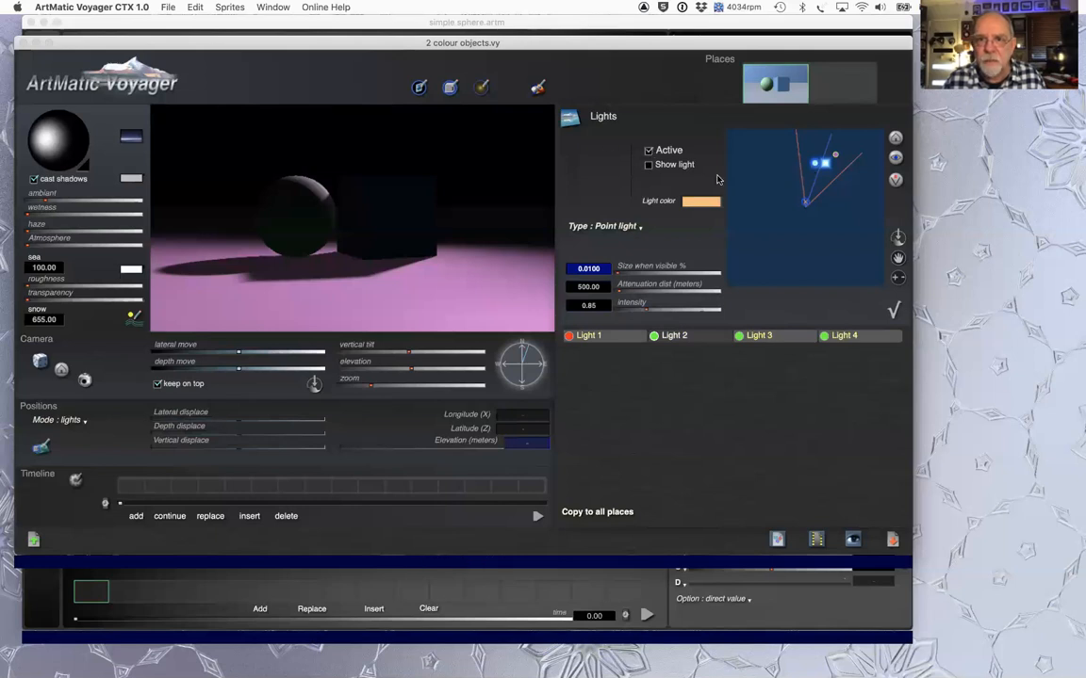
click(805, 171)
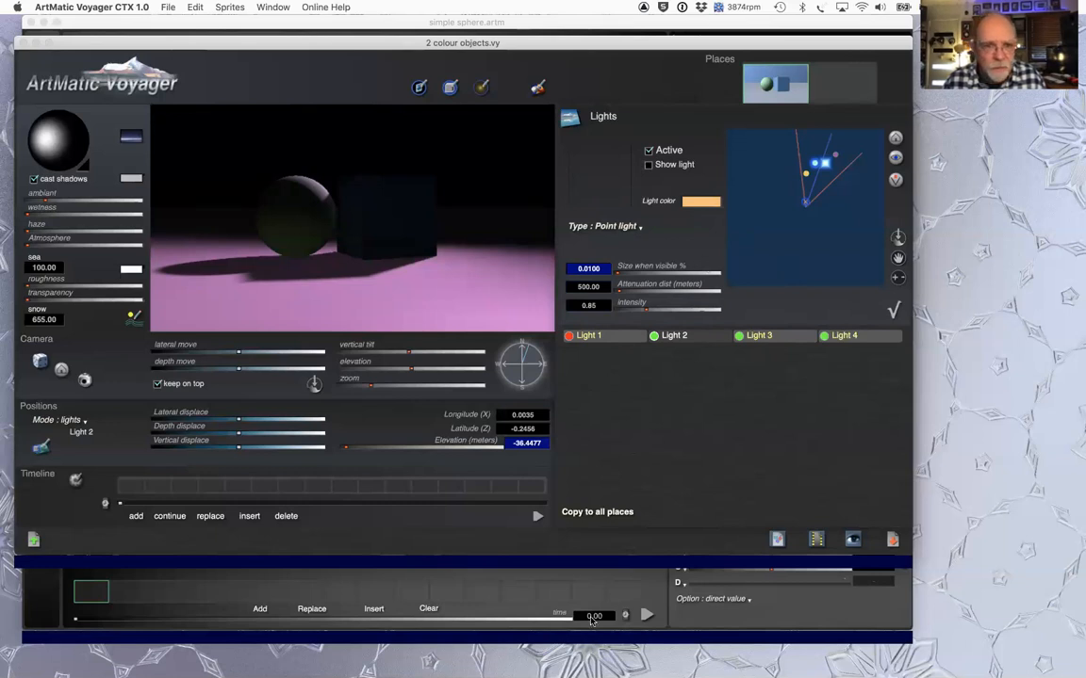
text(100)
key(Return)
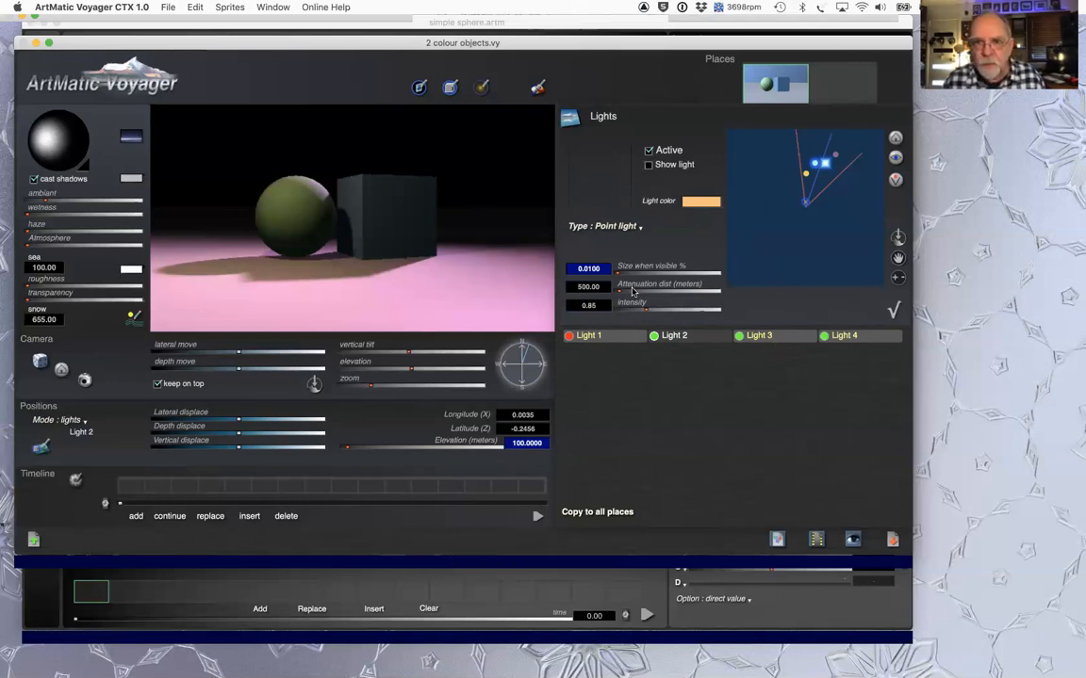
Step: Make Light 2 a directional beam and aim it from the camera's left side onto the sphere and cube
click(612, 227)
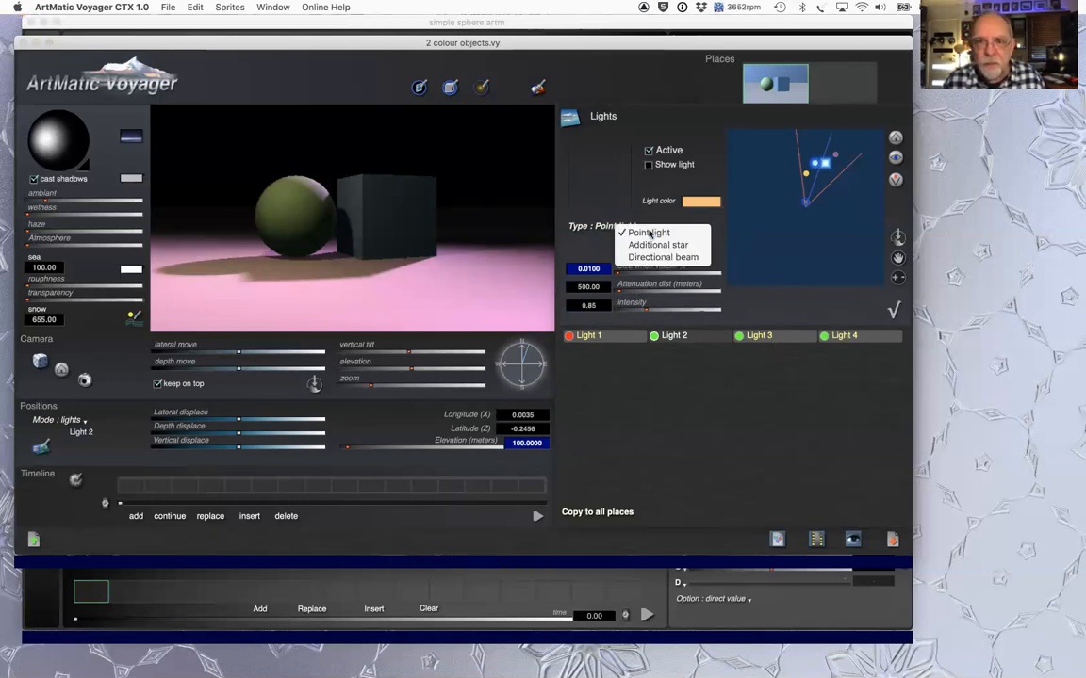
click(660, 258)
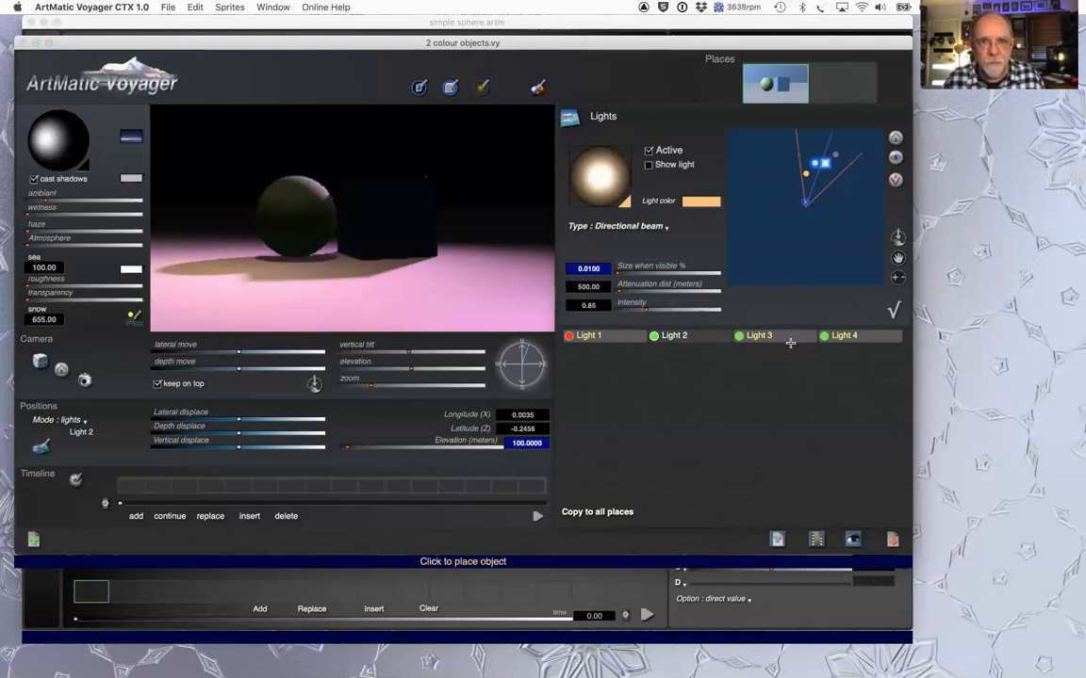
mouse_move(622, 189)
mouse_down()
mouse_move(608, 179)
mouse_move(587, 187)
mouse_up()
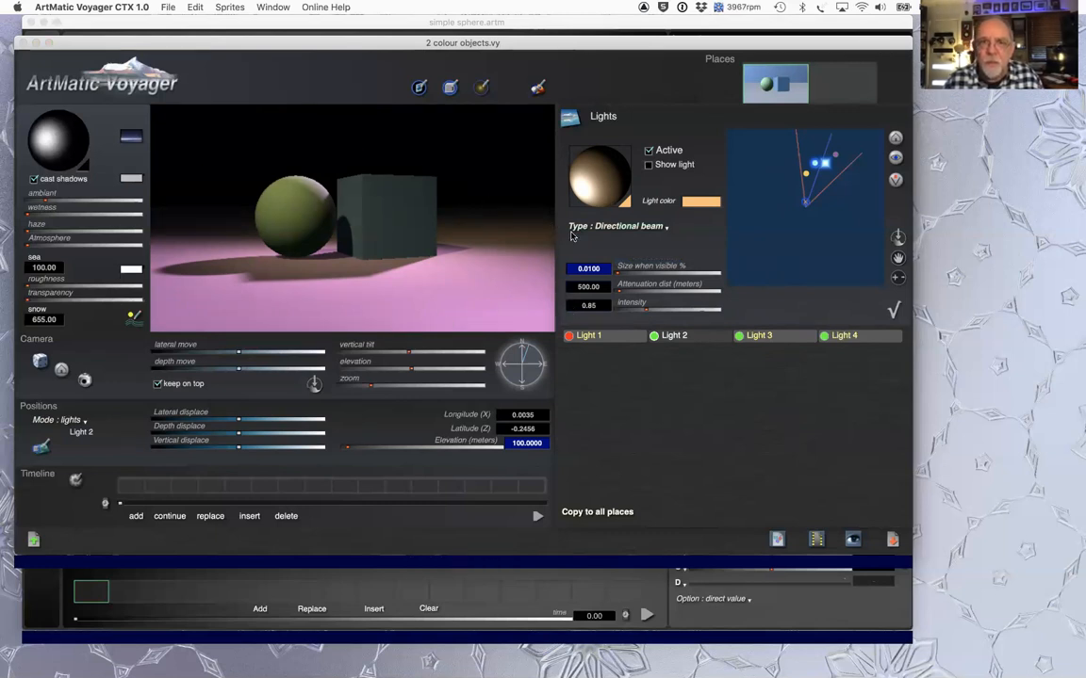
click(579, 184)
mouse_move(580, 184)
mouse_down()
mouse_move(580, 169)
mouse_move(582, 185)
mouse_up()
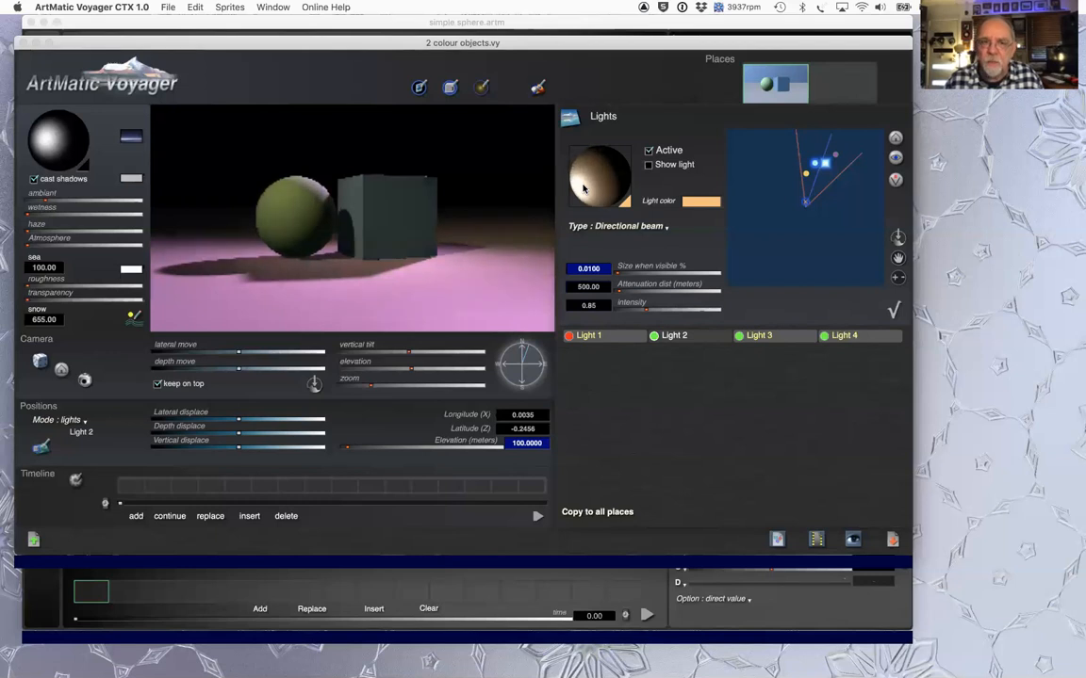
Step: Change the sun color to pale blue and the sky color to a medium blue
click(74, 151)
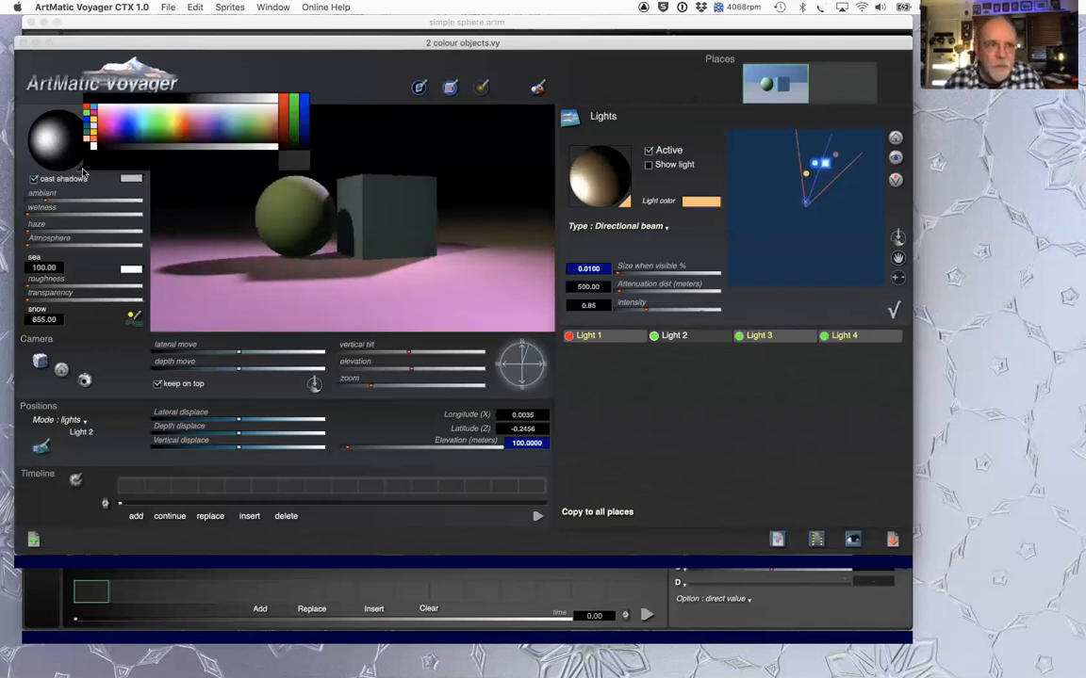
click(139, 113)
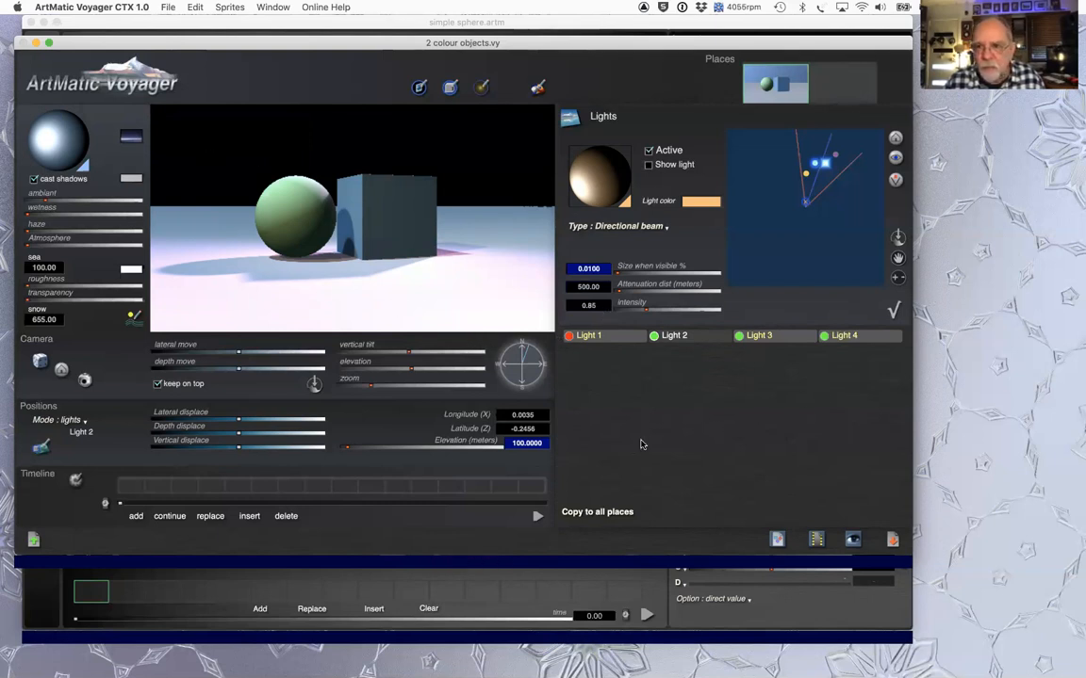
click(896, 321)
click(603, 400)
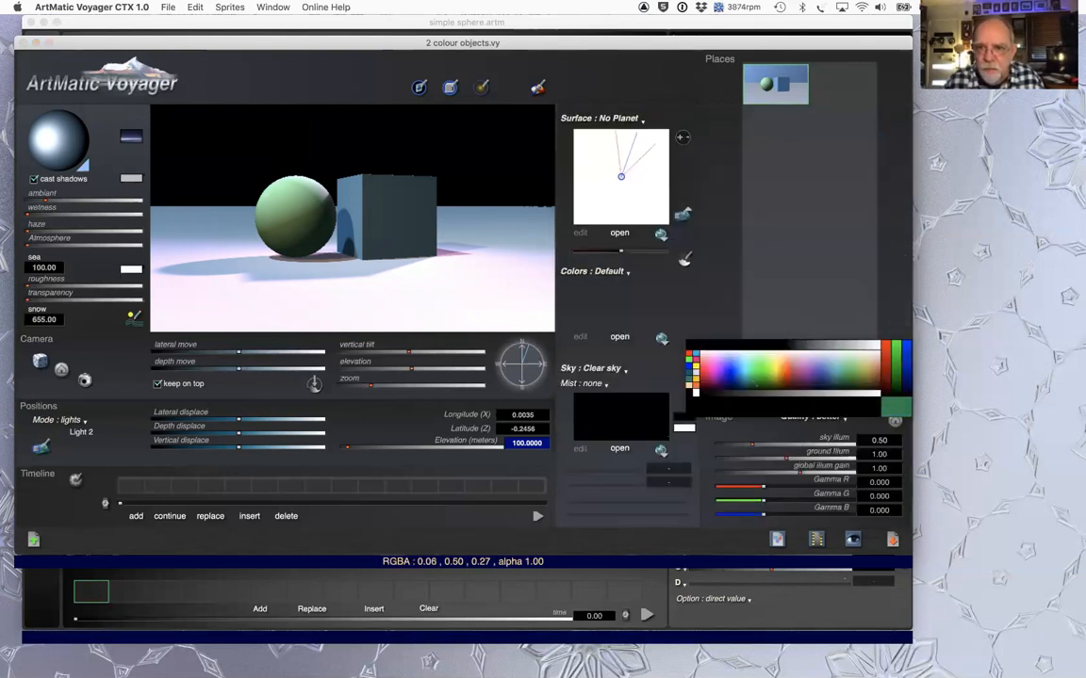
click(807, 366)
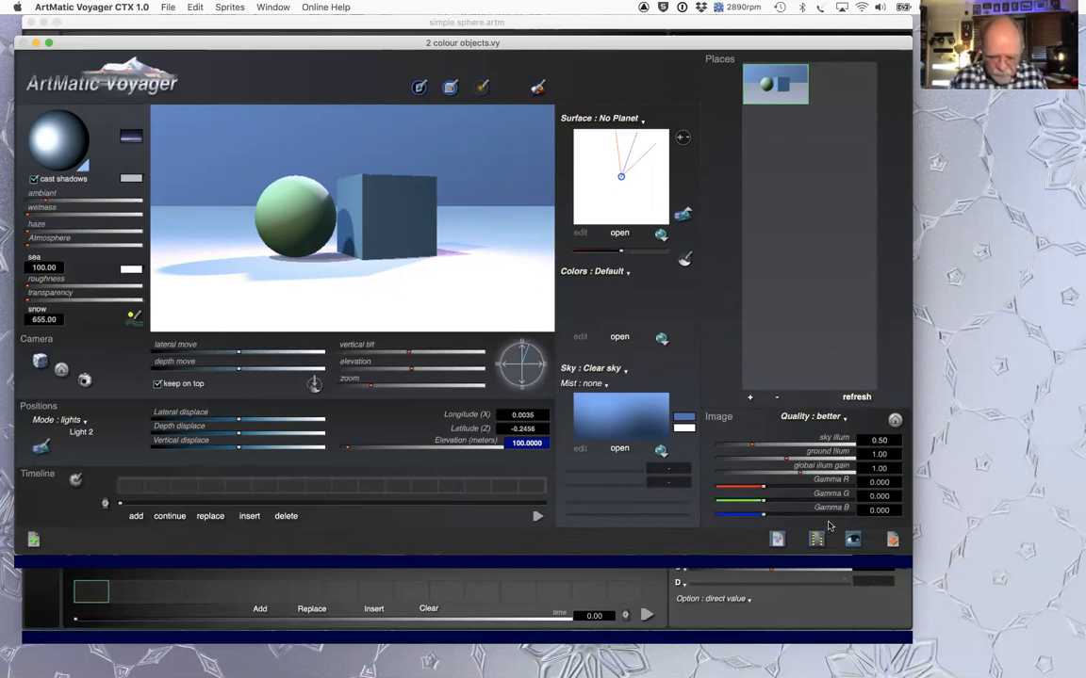
Step: Apply ambient occlusion Everywhere to the simple sphere object with an occlusion of 156 %
key(o)
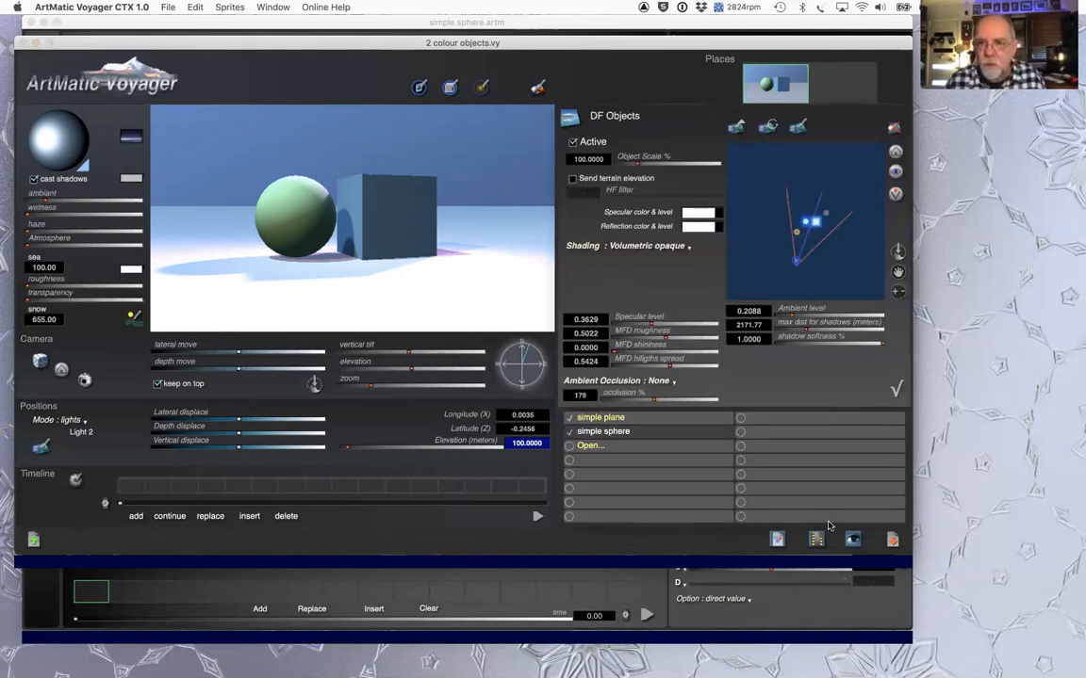
click(660, 381)
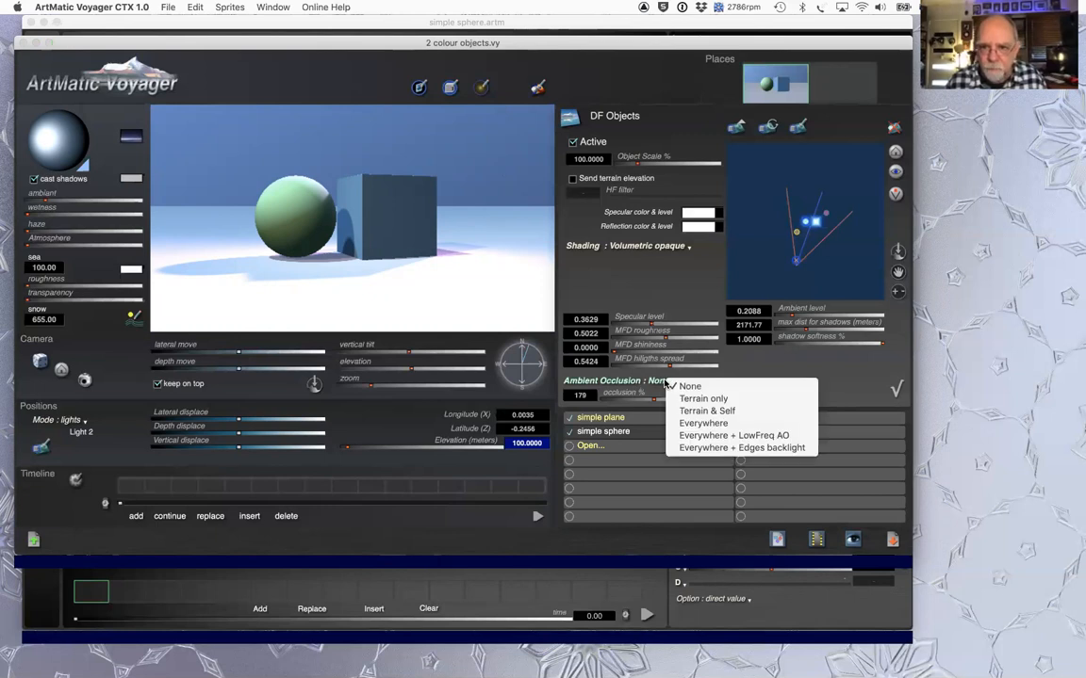
click(697, 423)
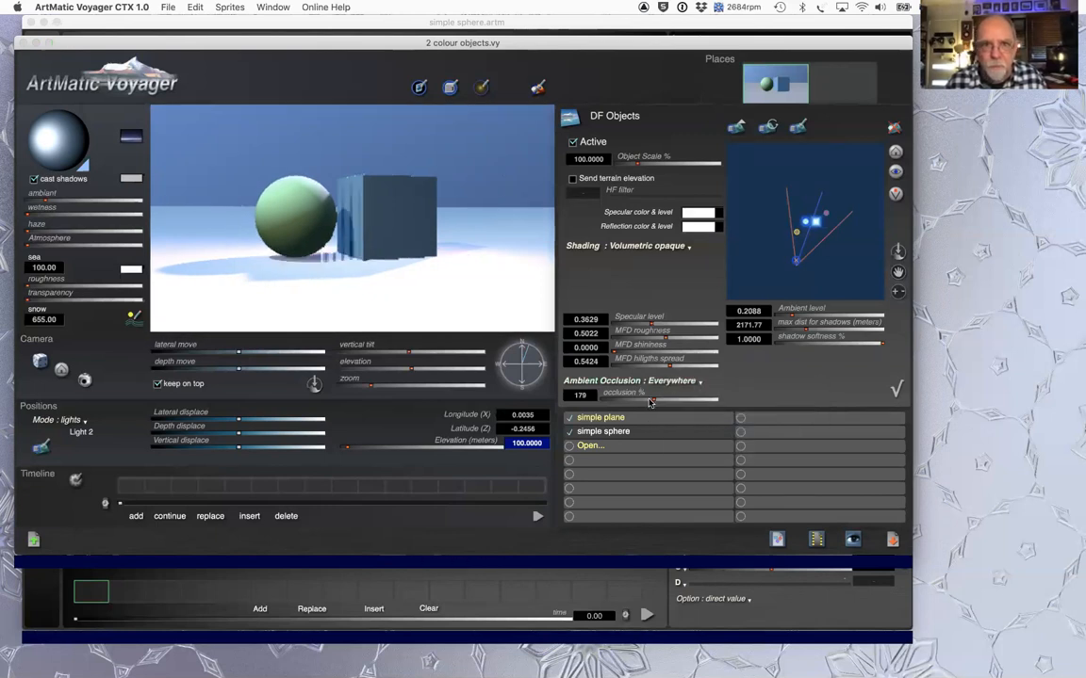
drag(650, 400, 647, 399)
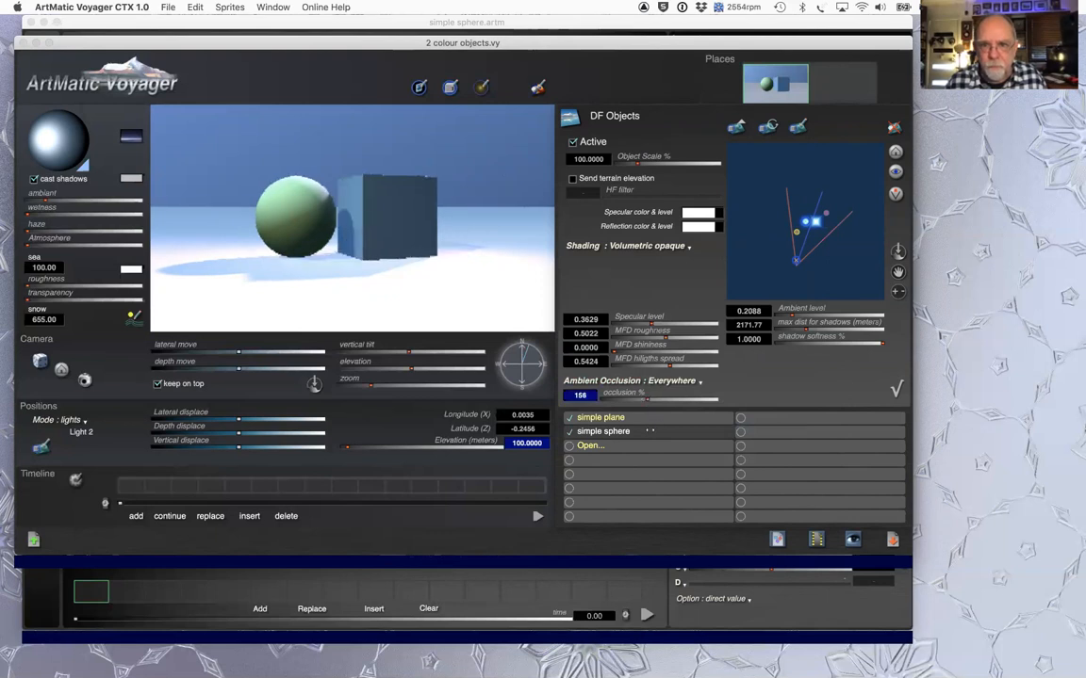
Step: Apply ambient occlusion Everywhere to the simple plane object with an occlusion of 232 % and close the object settings
click(648, 420)
click(670, 384)
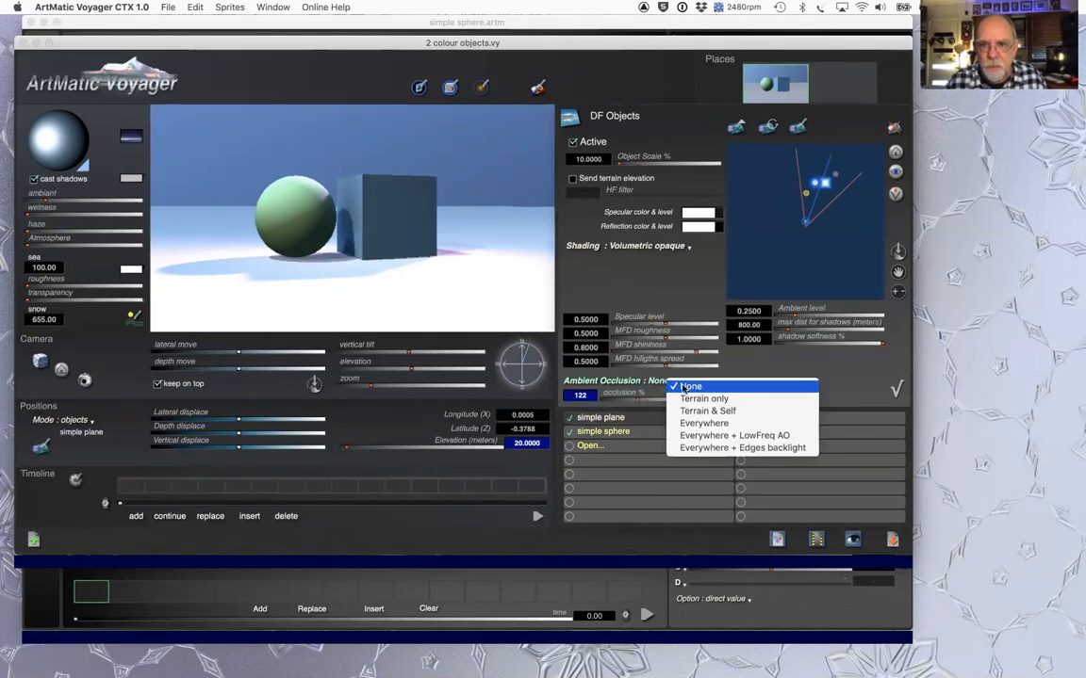
click(704, 423)
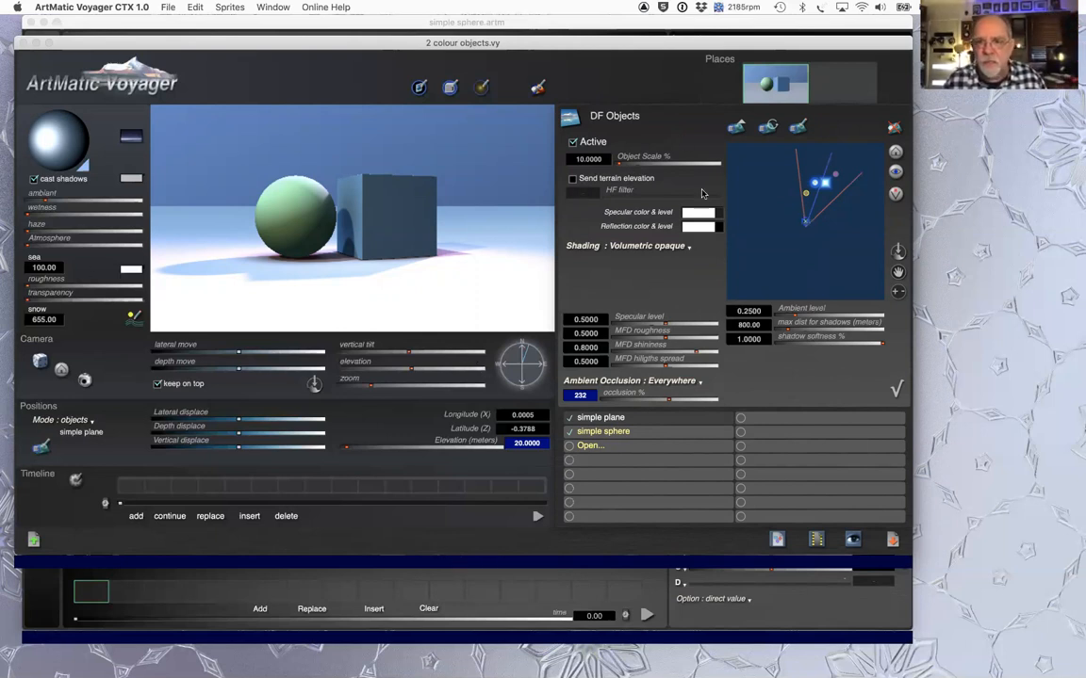
click(896, 387)
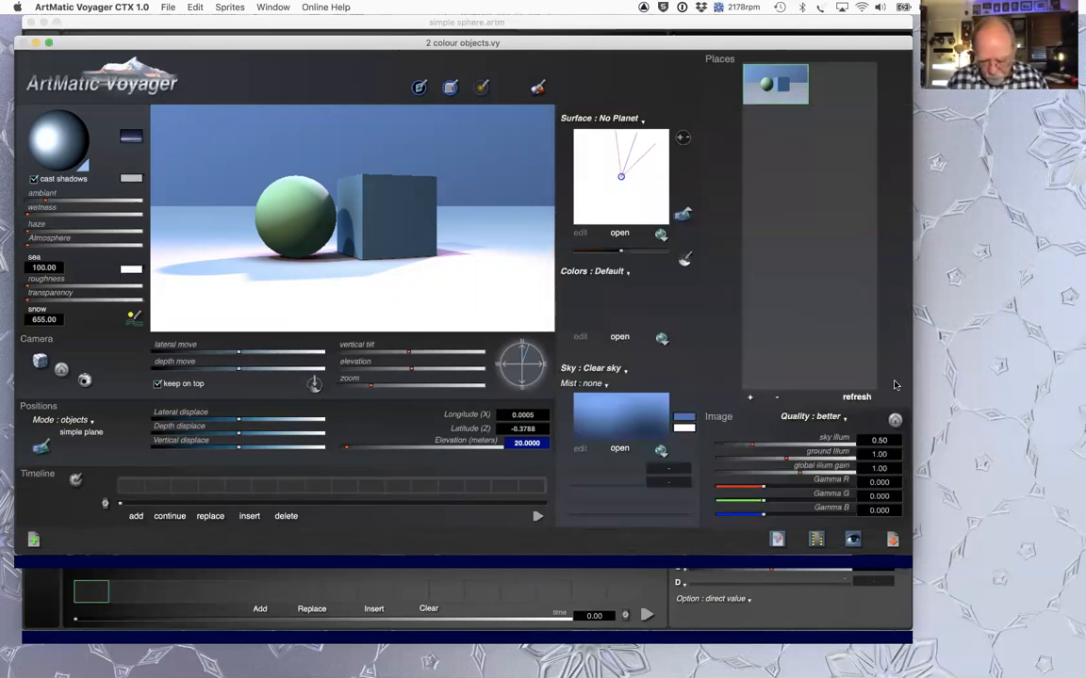
Step: Set the attenuation distance of the directional beam Light 2 to 100 meters
key(l)
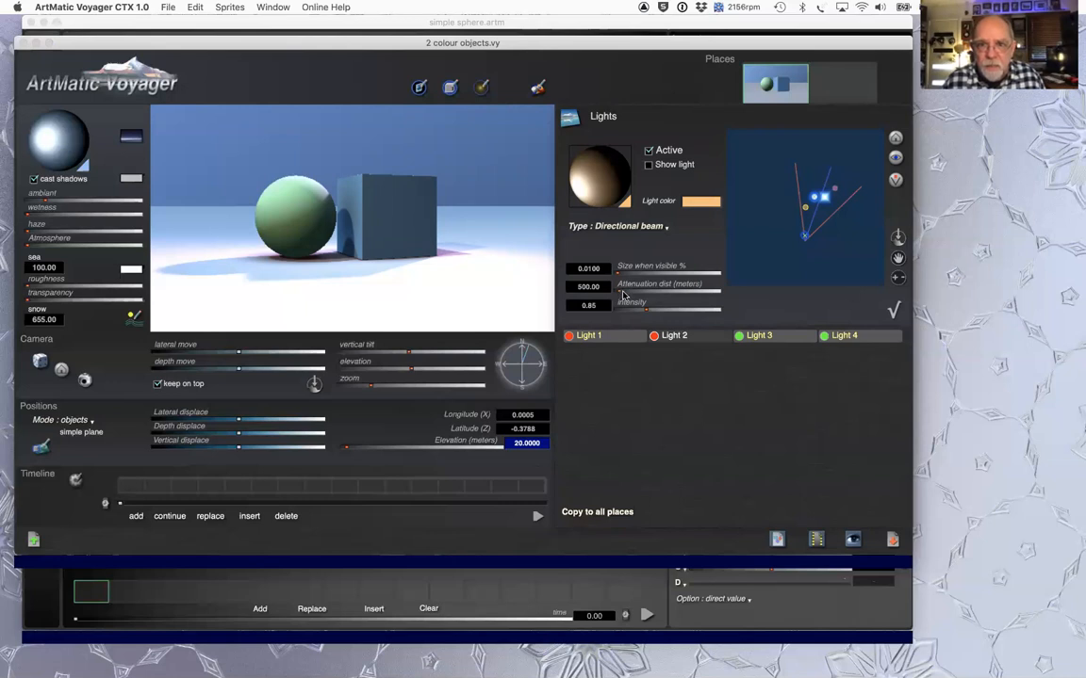
drag(630, 291, 1039, 265)
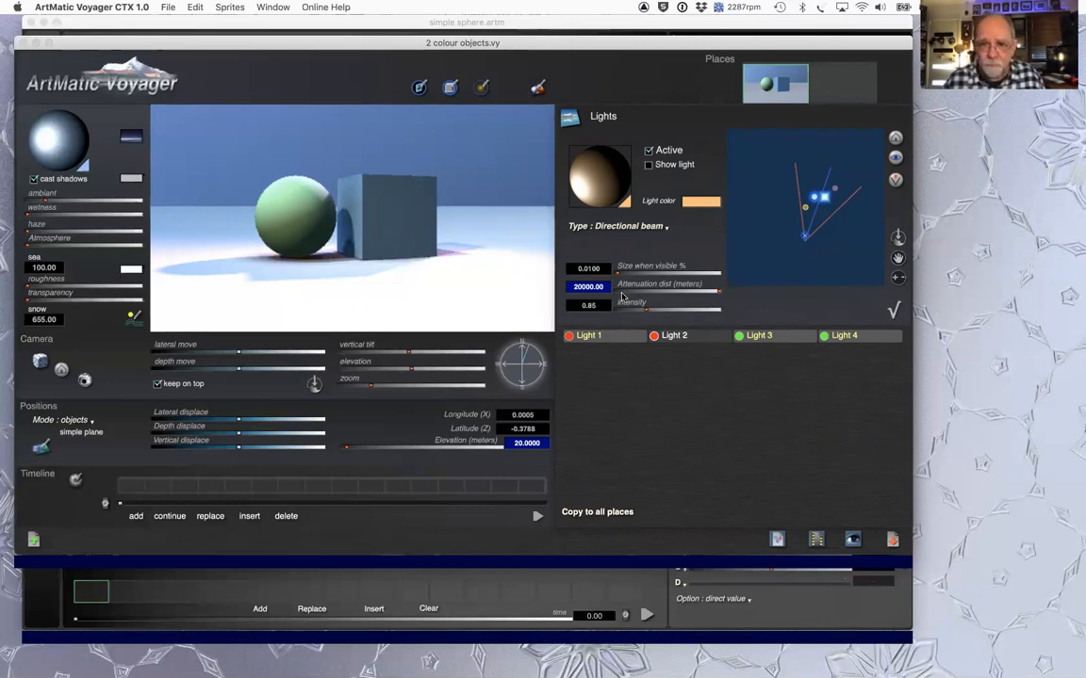
text(100)
key(Return)
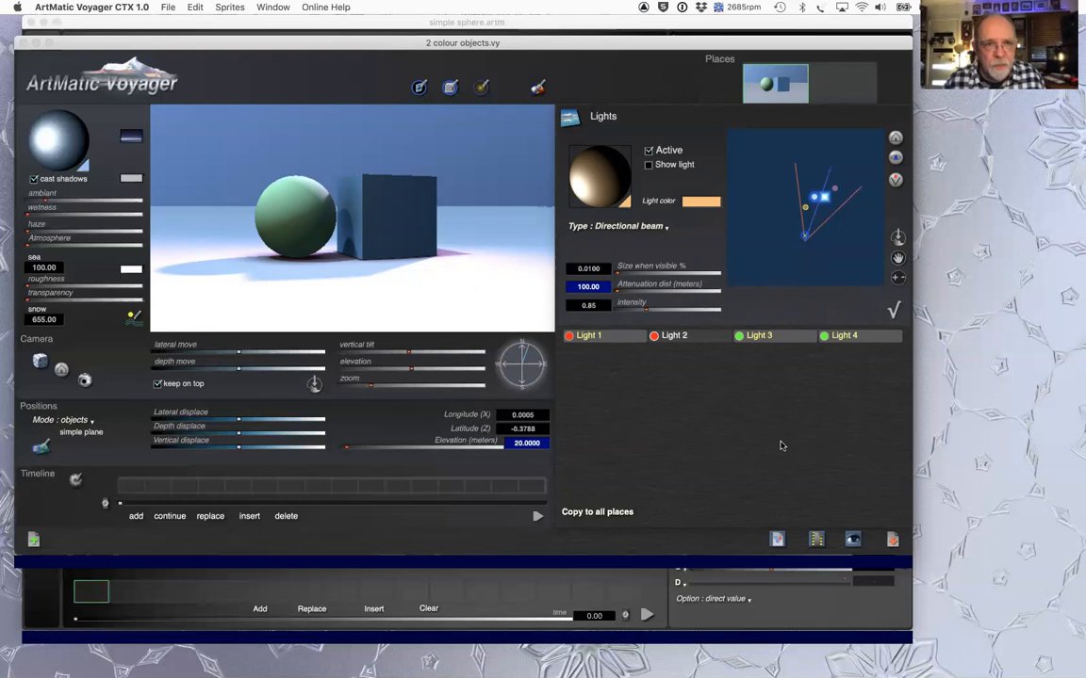
Step: Switch to ArtMatic Designer and add a separate 3D DF shapes A sphere component fed by the tree's top component
key(super+Tab)
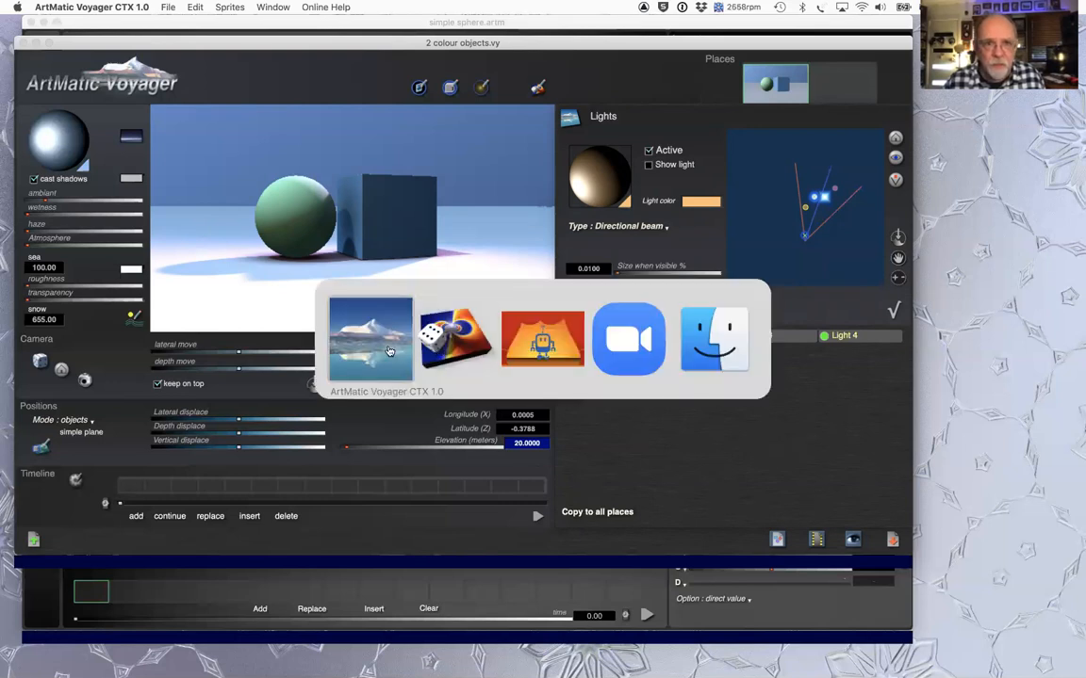
click(459, 349)
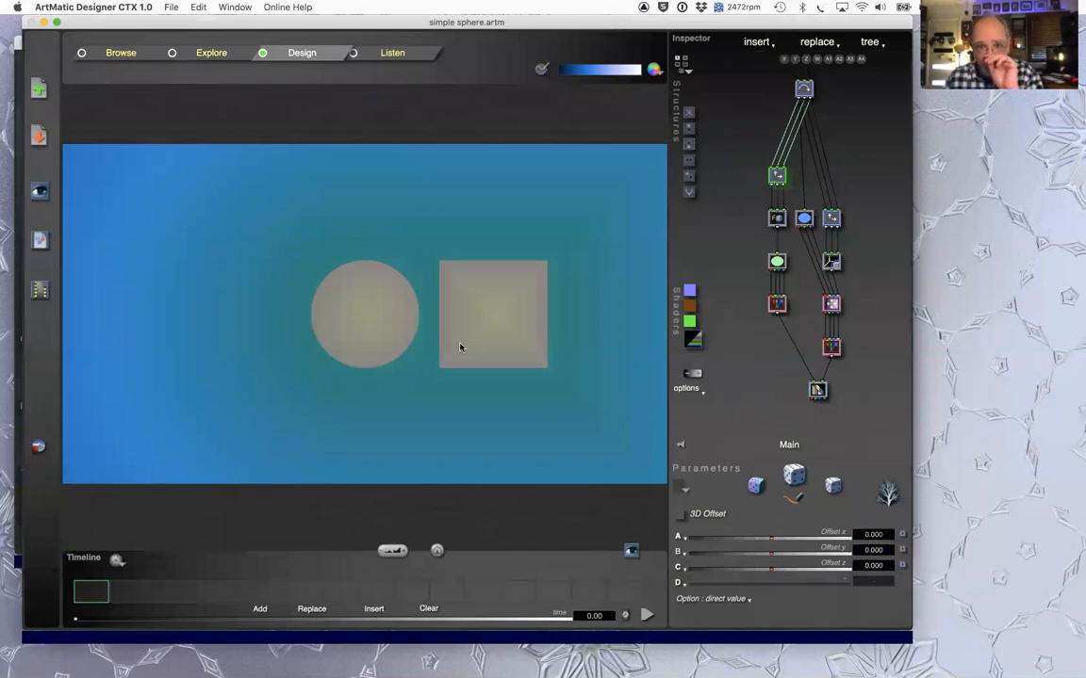
click(802, 91)
key(1)
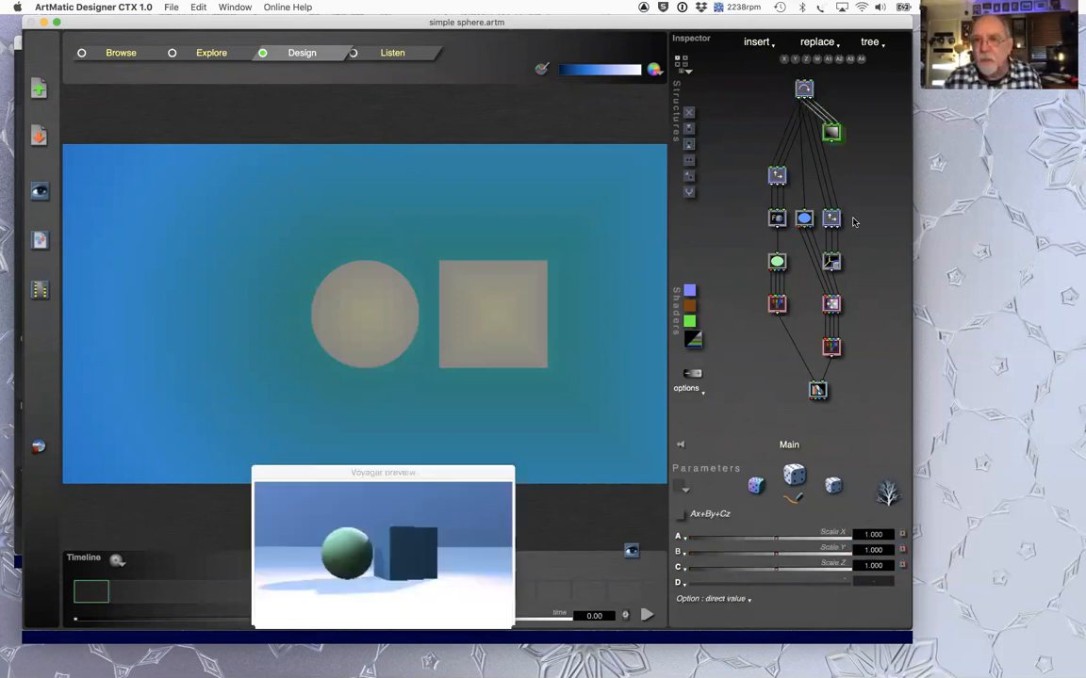
click(831, 137)
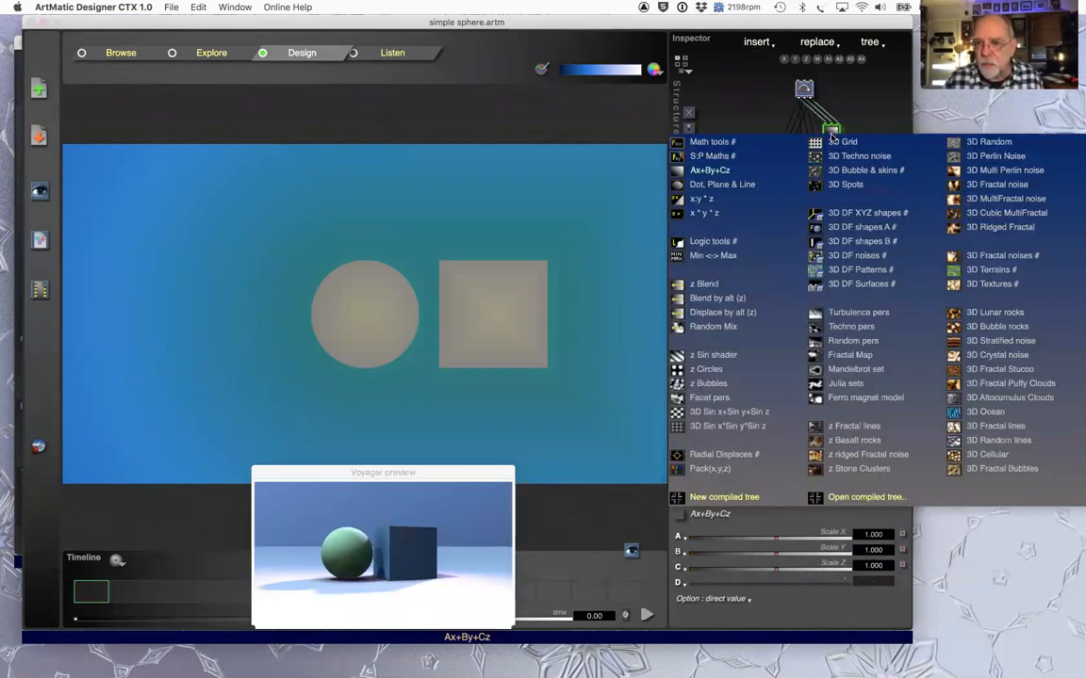
click(859, 227)
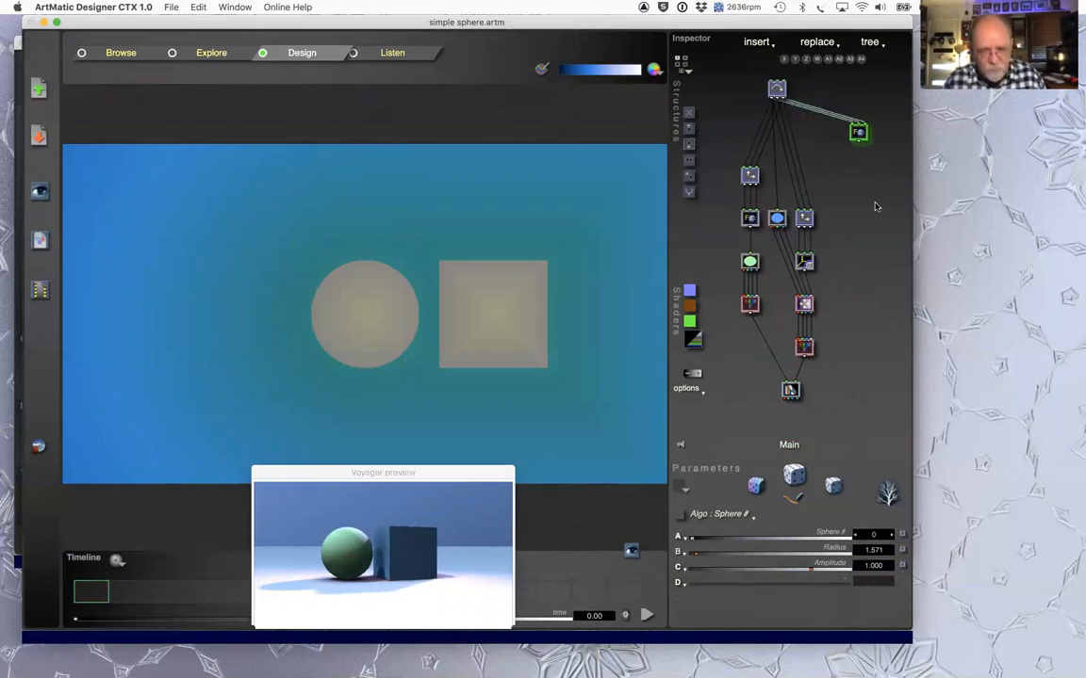
Step: Add a component below the new sphere and convert it to a 1-in, 4-out Set Constant color component
key(Return)
right_click(859, 160)
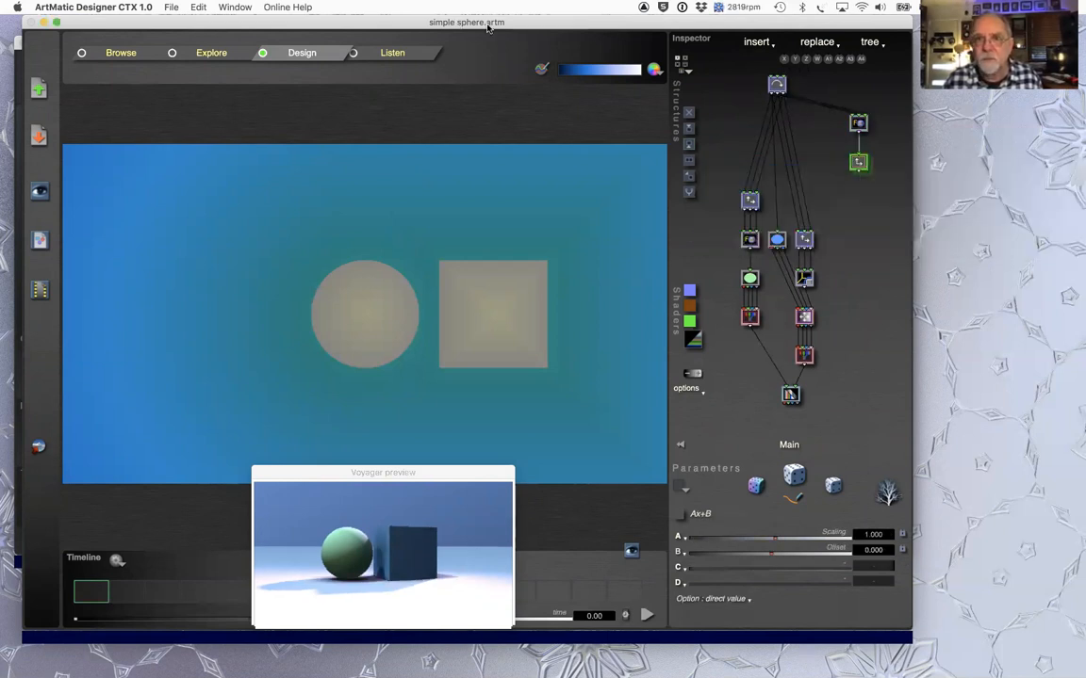
drag(805, 25, 662, 40)
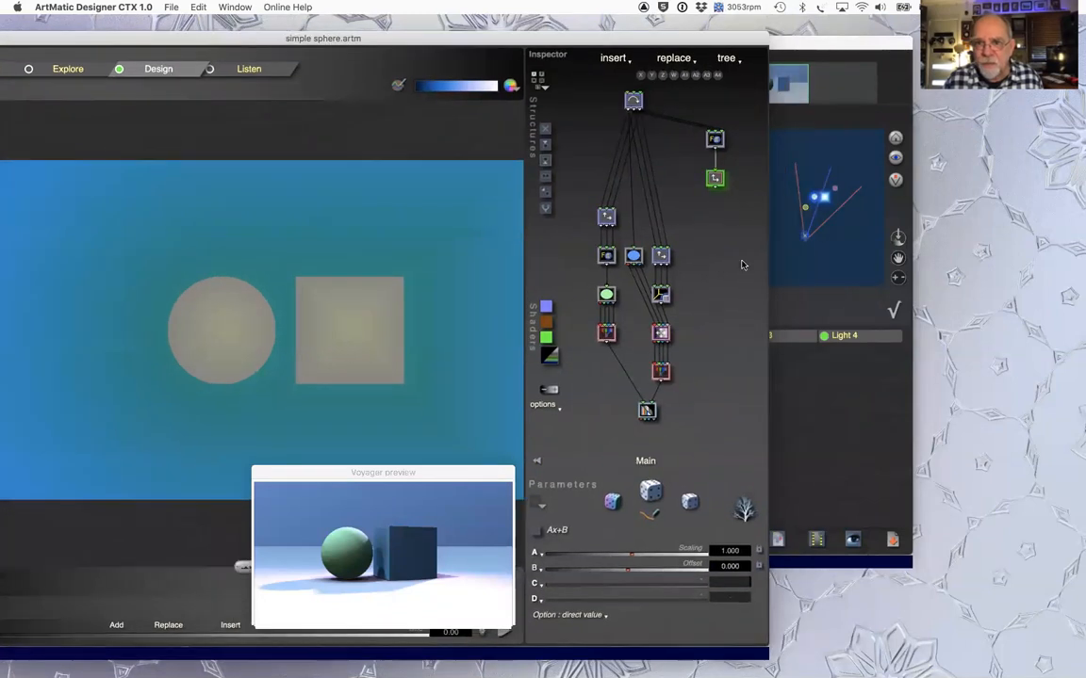
right_click(712, 176)
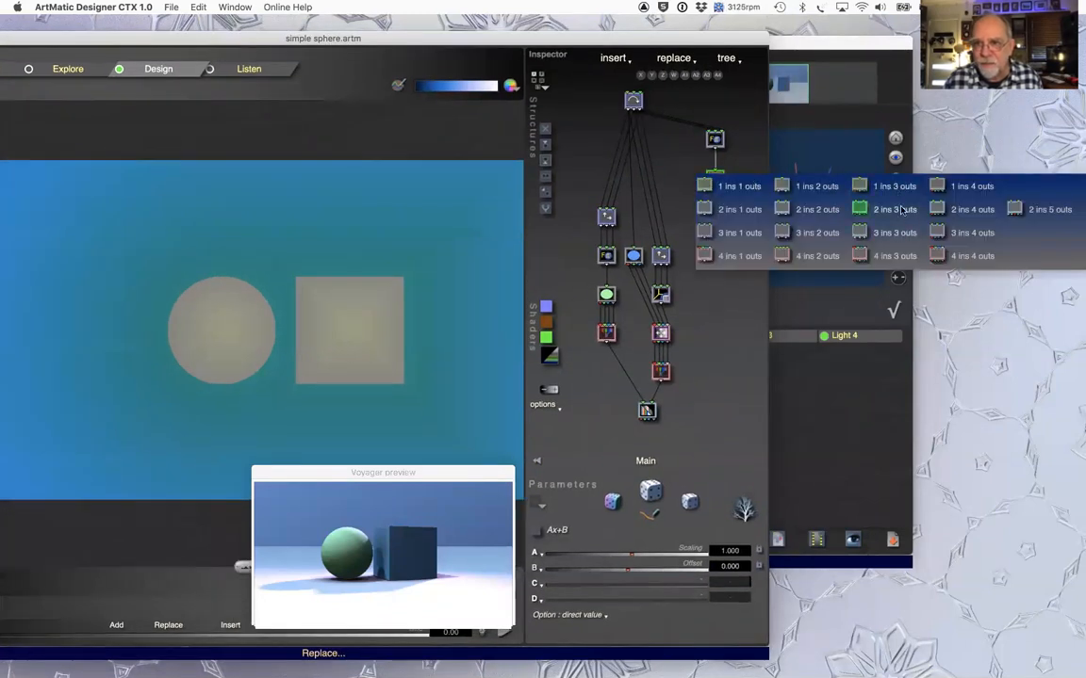
click(834, 217)
drag(746, 223, 467, 235)
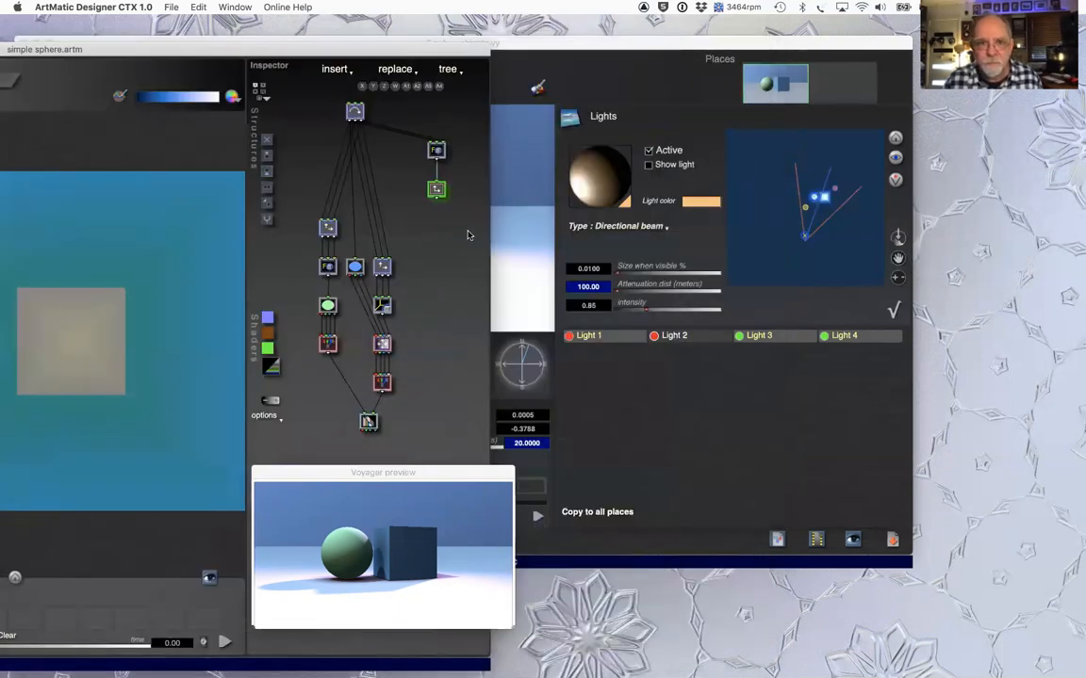
click(435, 188)
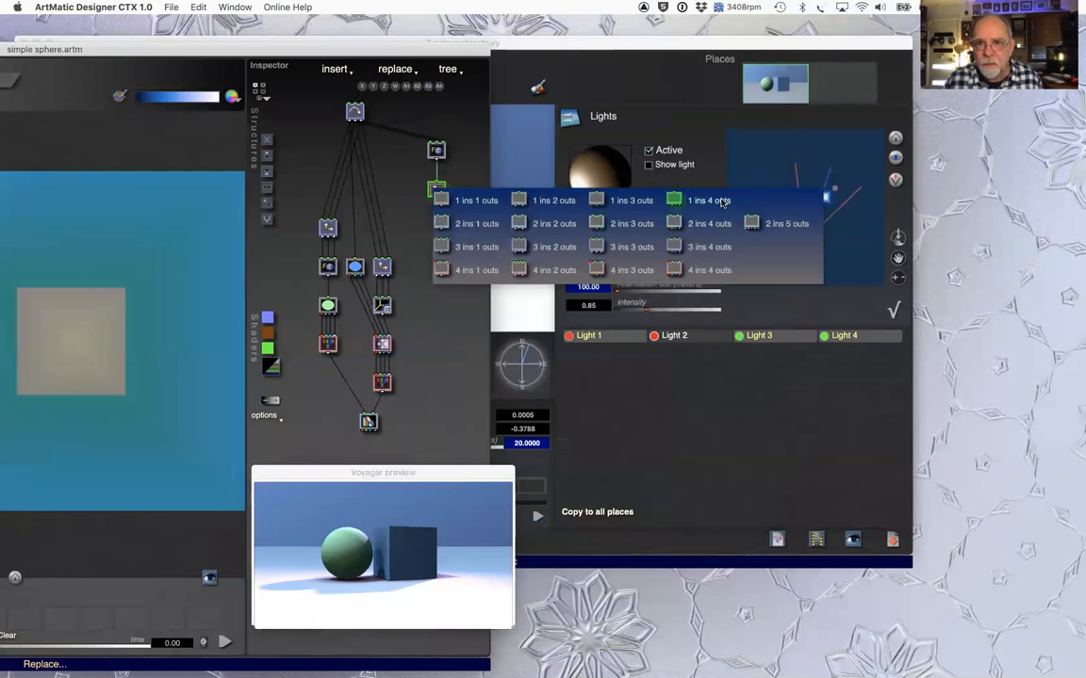
click(721, 201)
drag(315, 52, 741, 51)
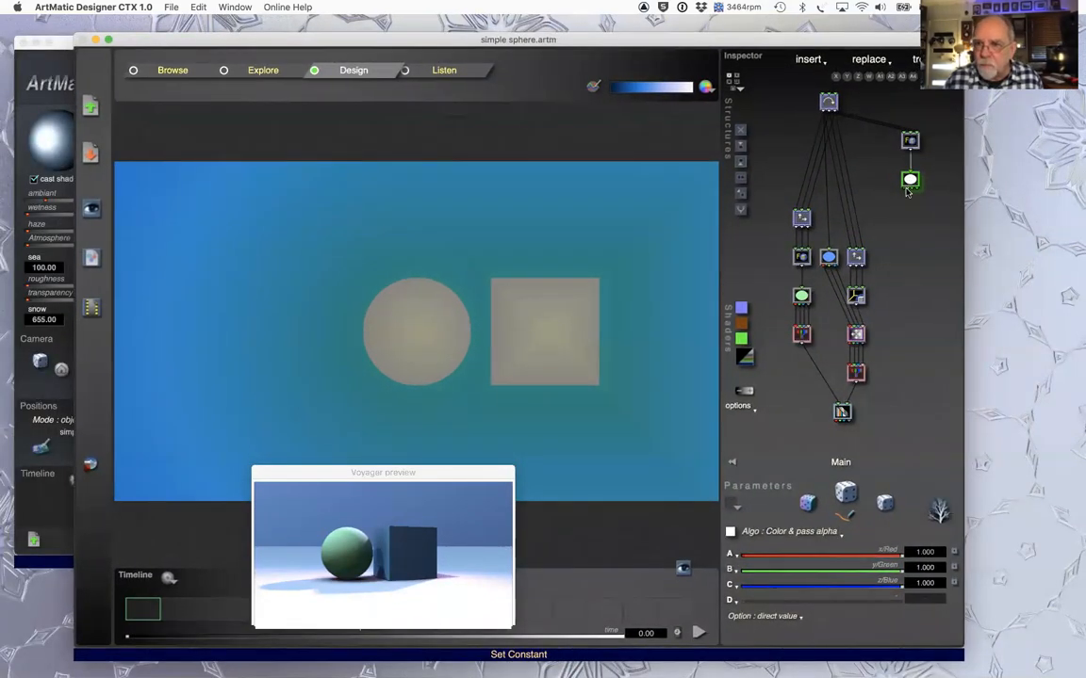
Step: Set the new constant's color to pink, RGB 0.988, 0.192, 0.525, keeping the Color & pass alpha algorithm
click(911, 182)
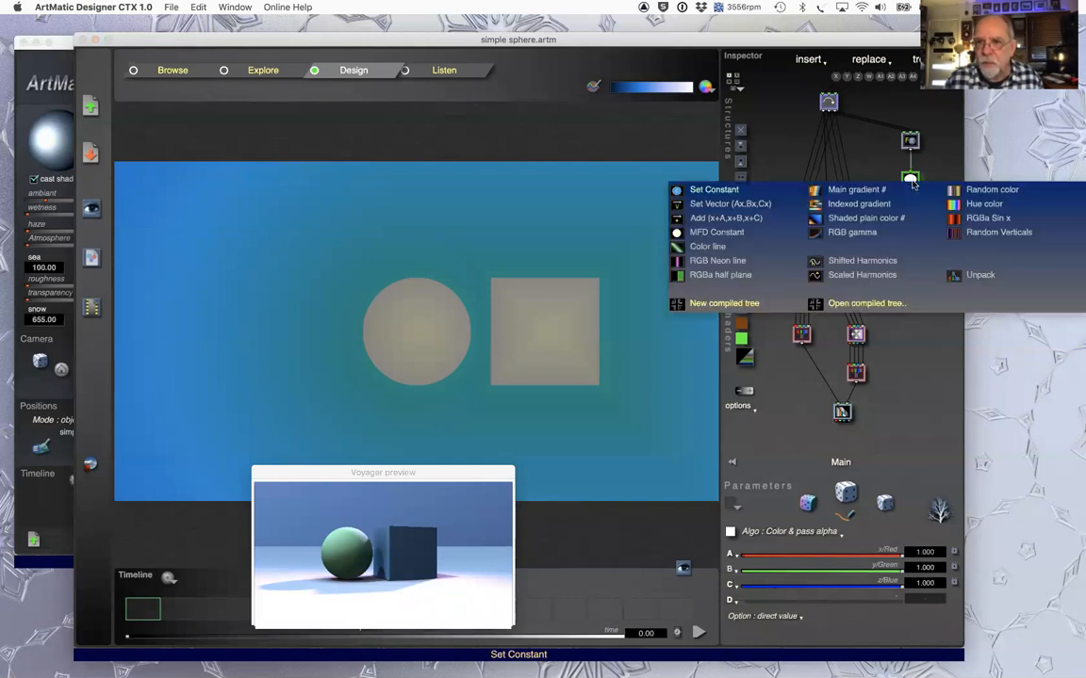
click(775, 529)
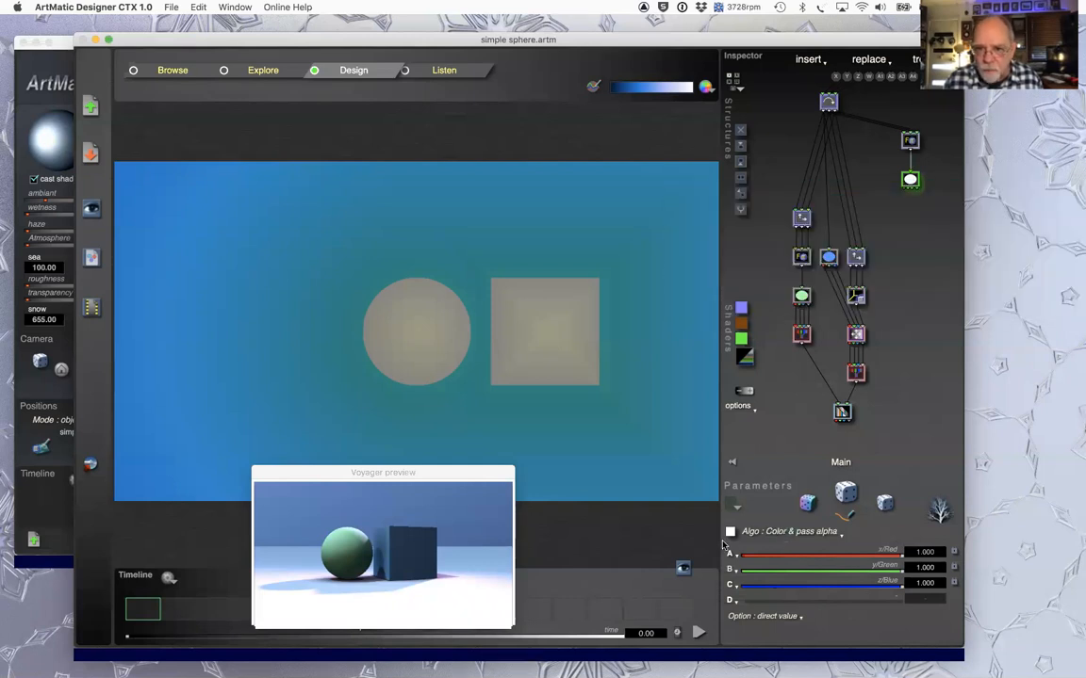
click(730, 533)
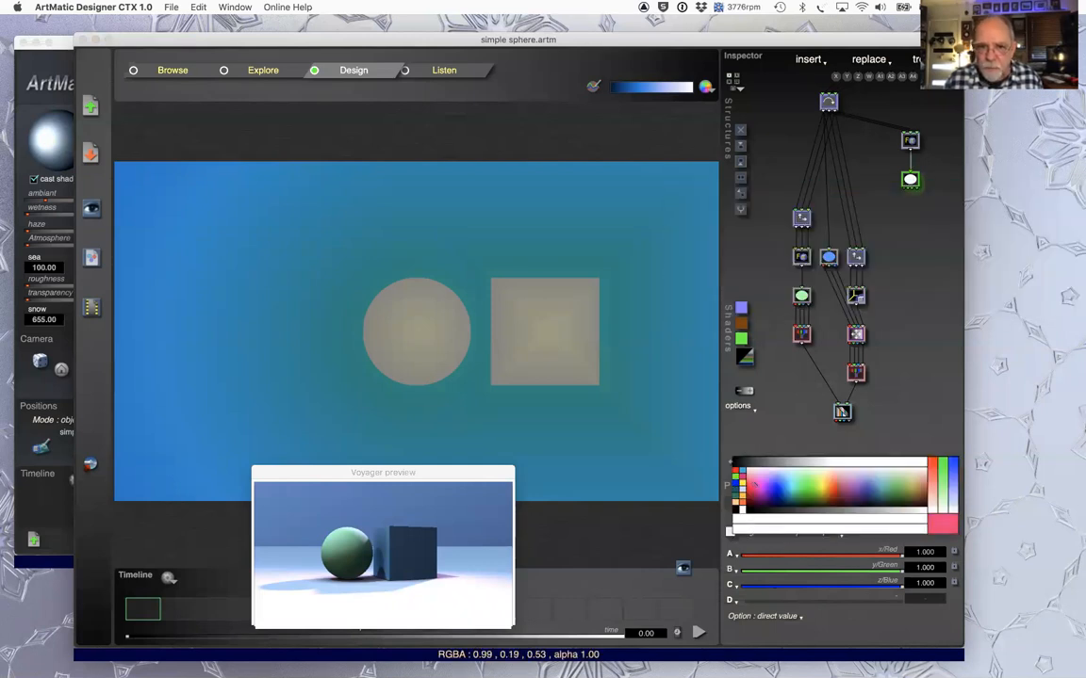
click(769, 483)
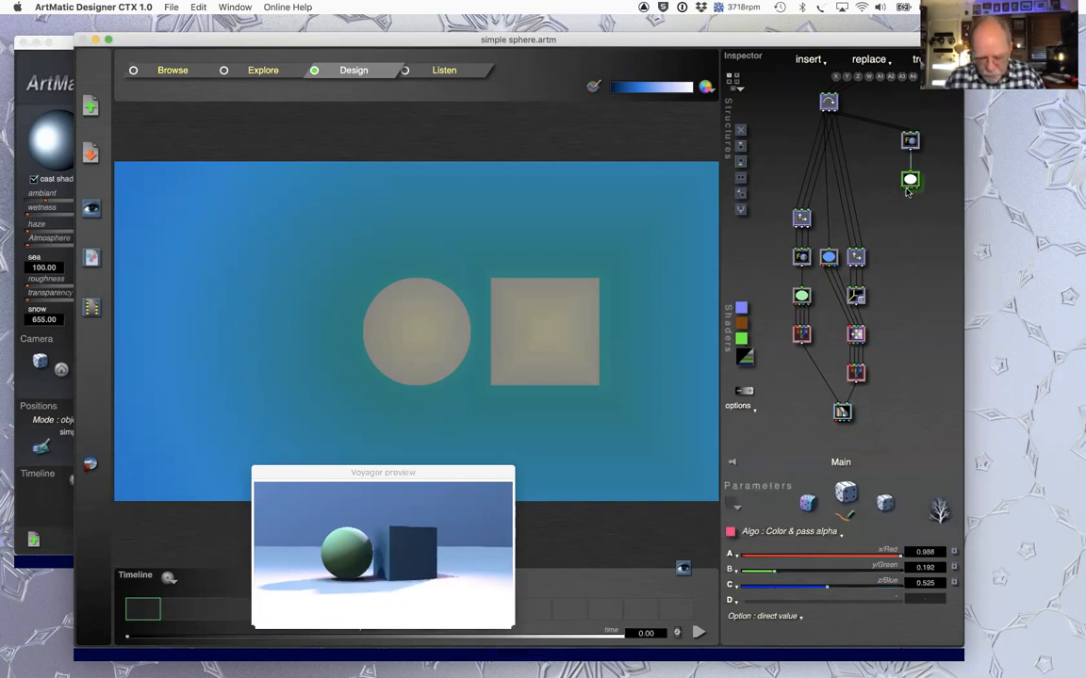
Step: Move the pink color component down to the bottom row of the tree, level with the final combining component
key(Down)
key(Down)
key(Down)
key(Down)
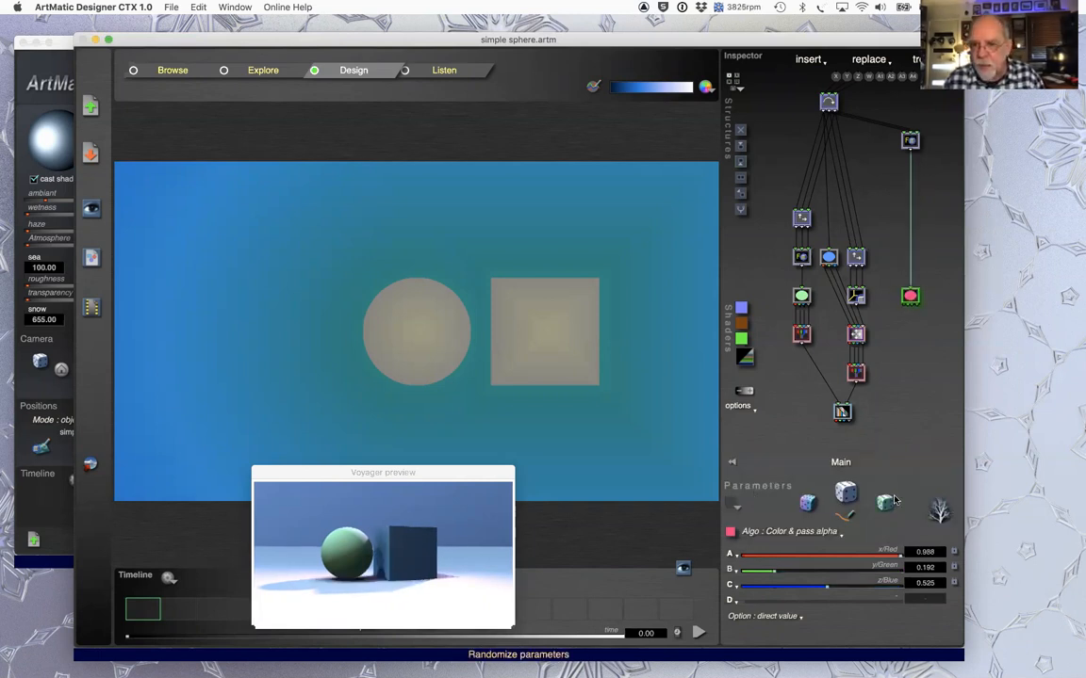
key(Down)
key(Down)
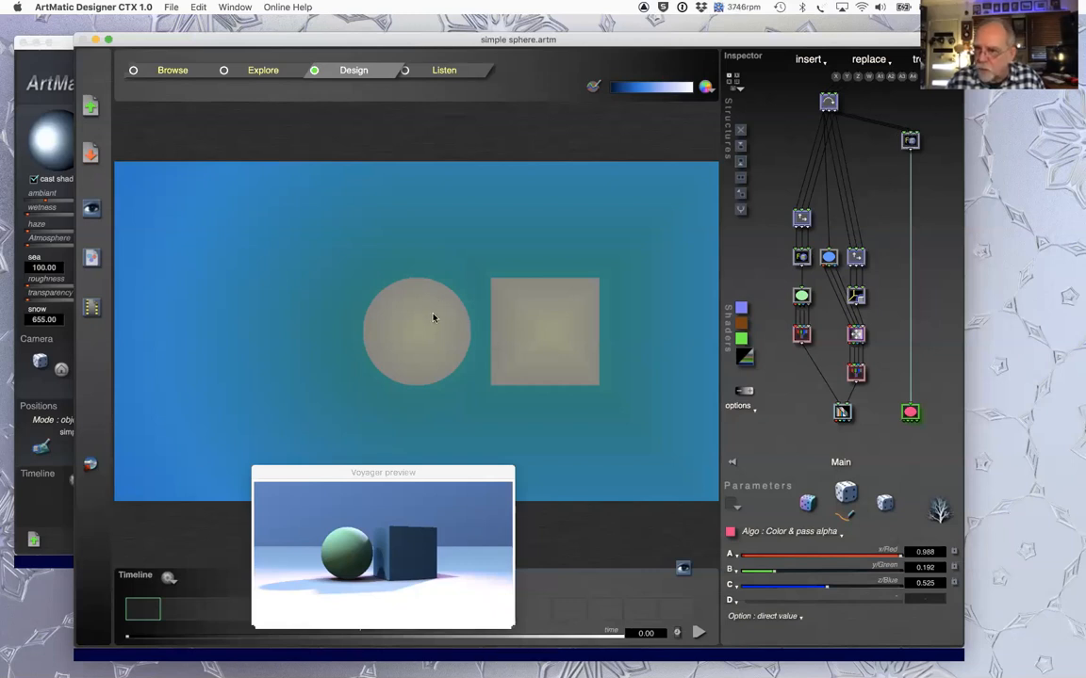
Step: Insert a 3D Offset above the new sphere component and set its y offset to -2.064
click(909, 141)
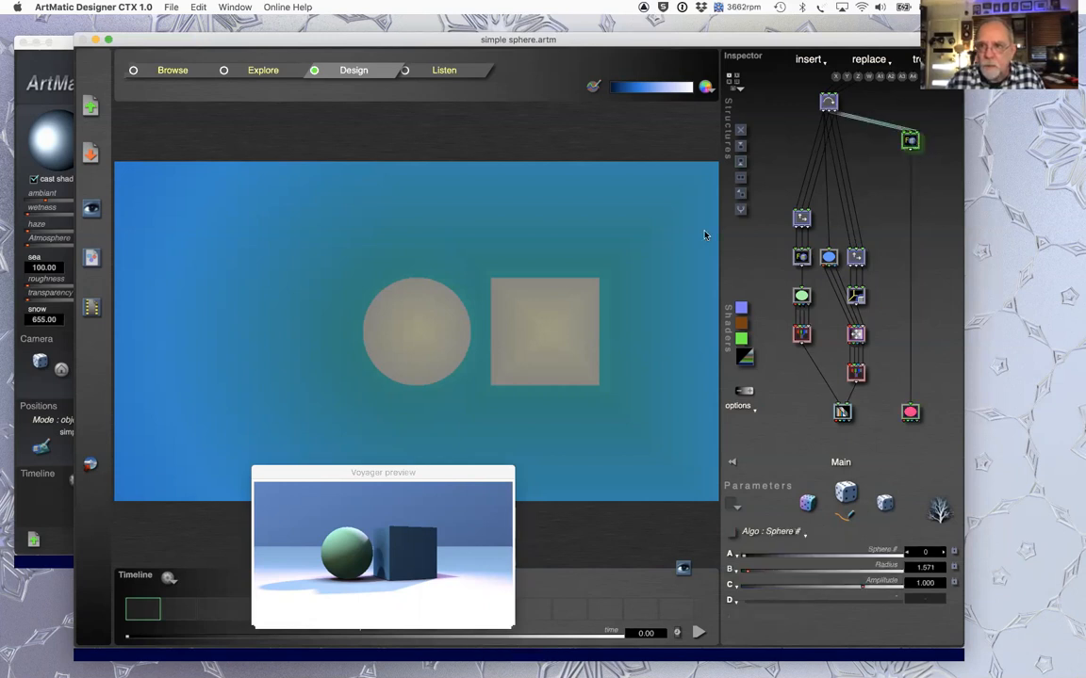
click(740, 163)
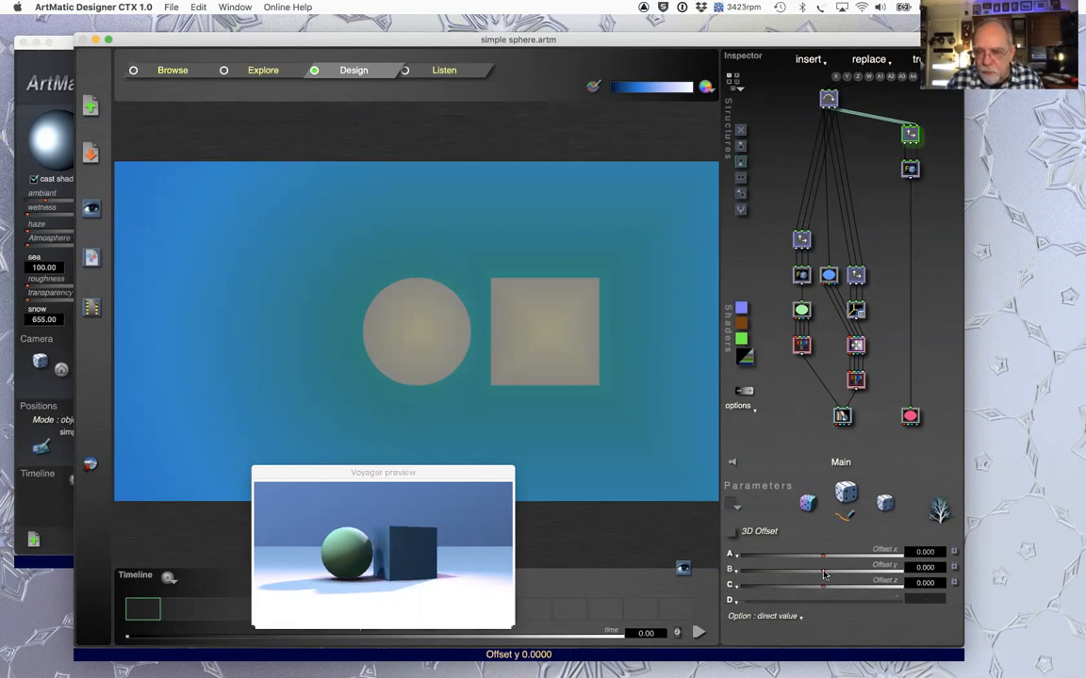
drag(821, 570, 819, 570)
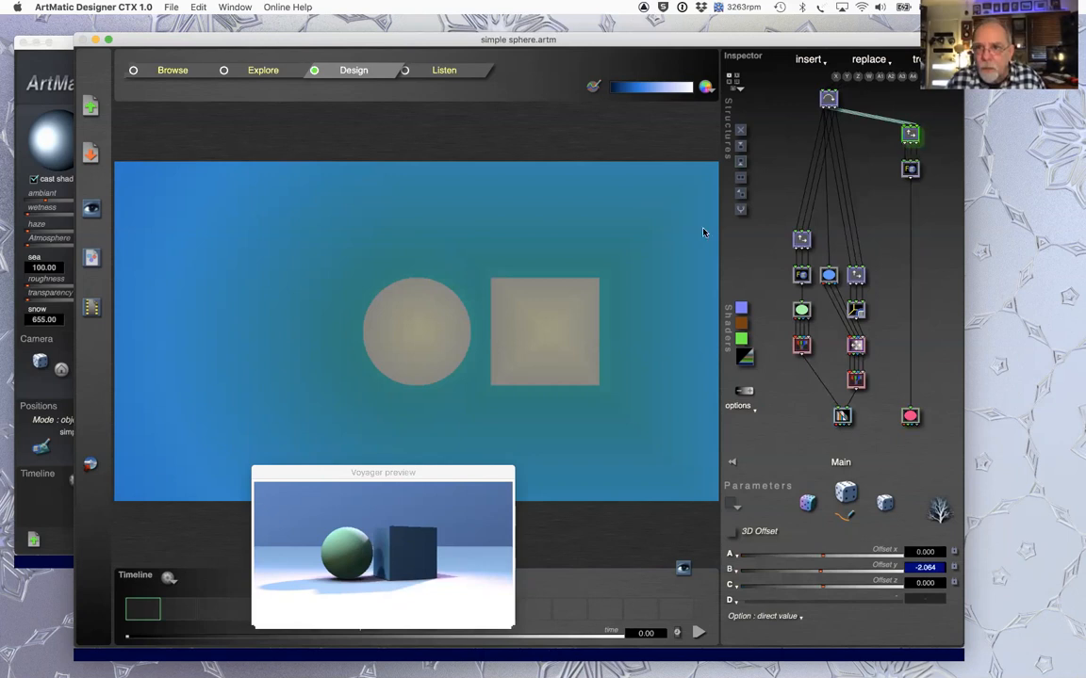
Step: Switch to ArtMatic Voyager, close the light settings and review the shading modes offered for the simple plane object
key(super+Tab)
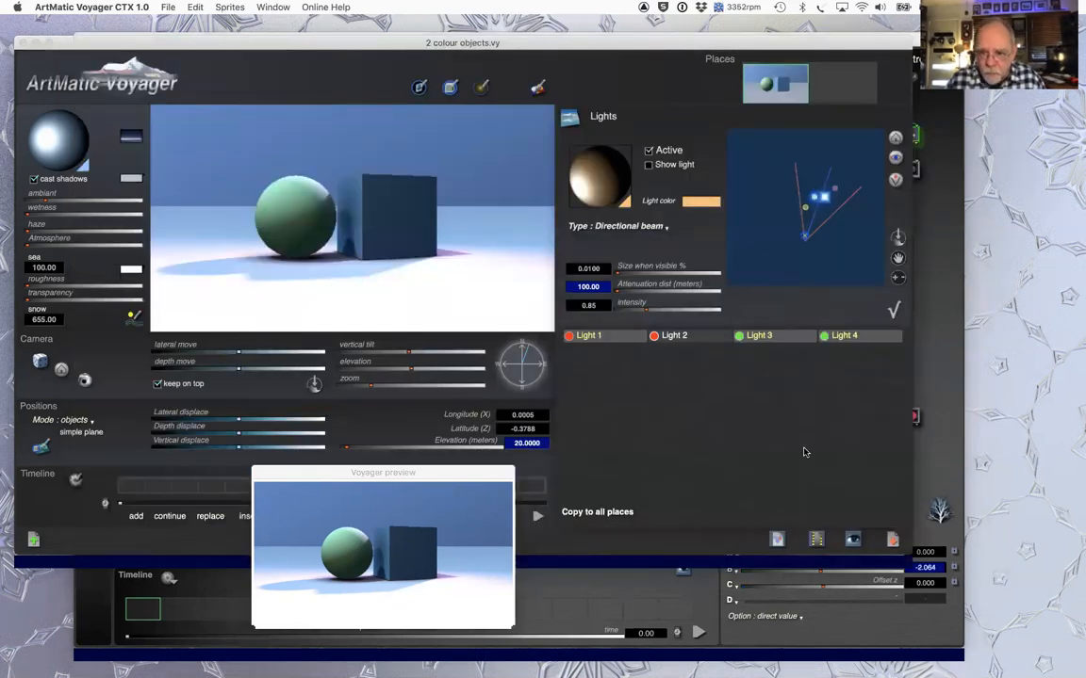
click(895, 309)
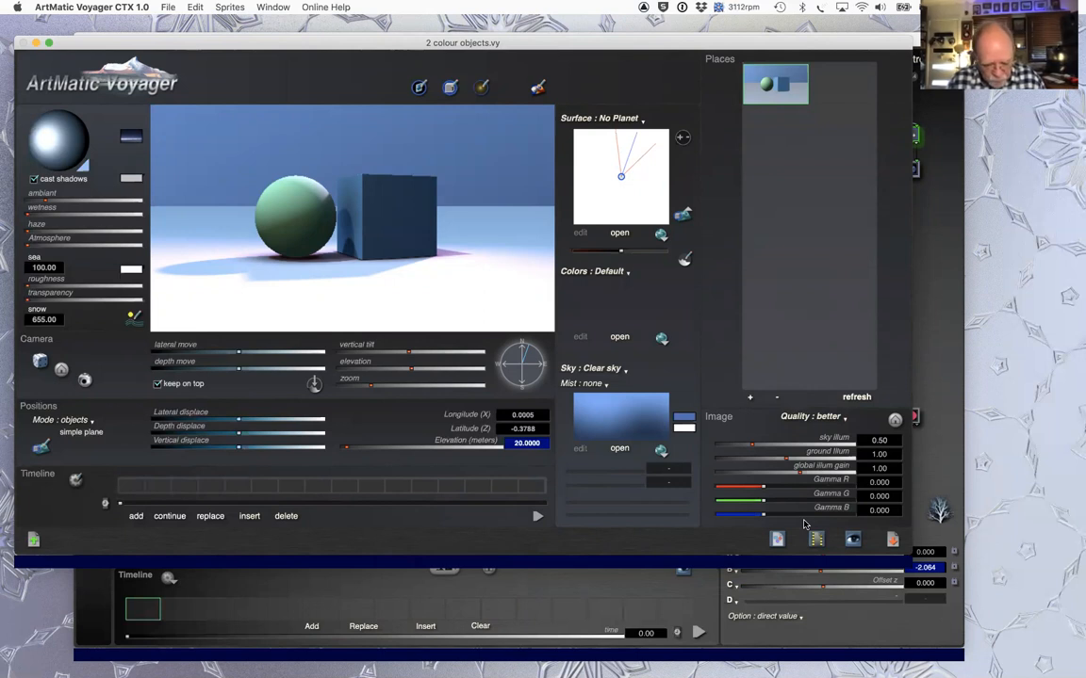
key(super+d)
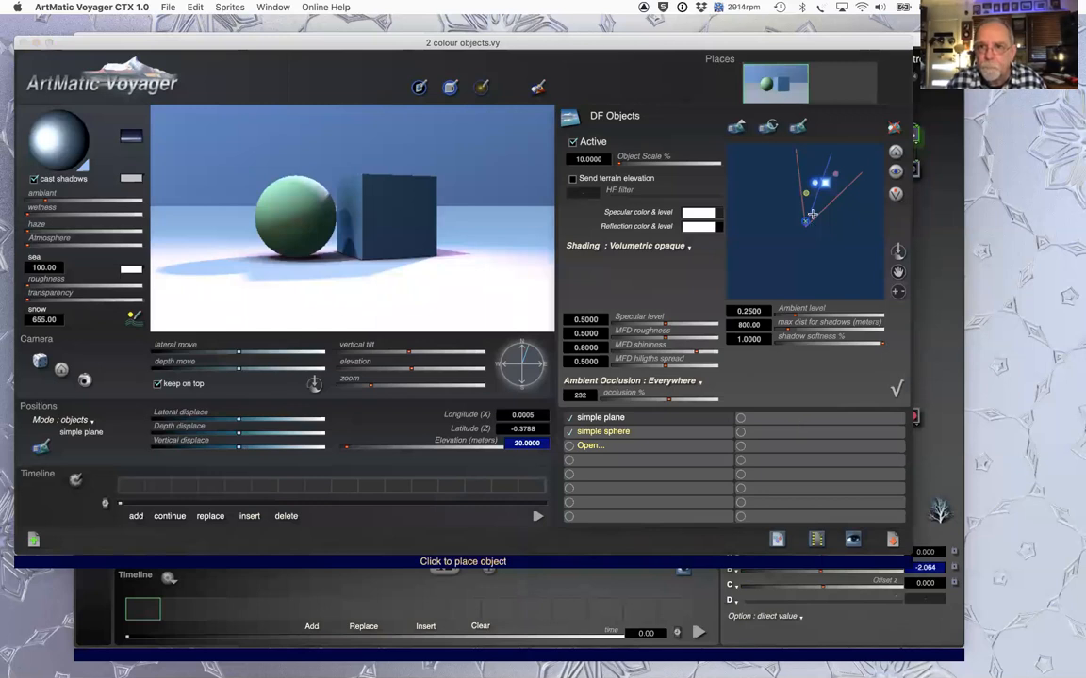
click(660, 246)
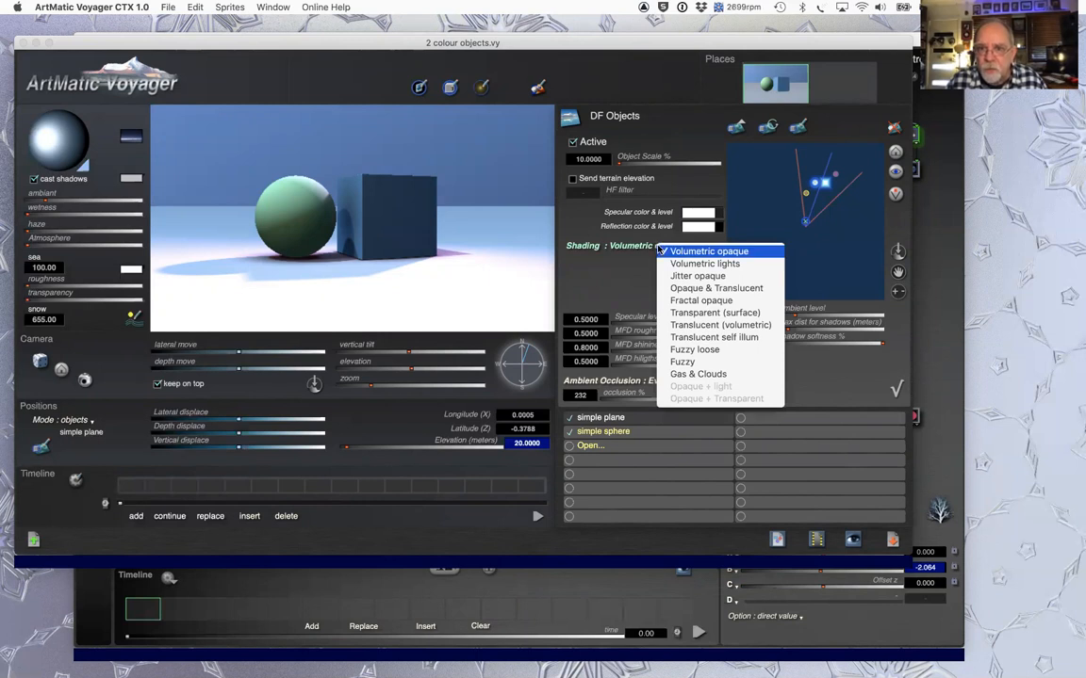
click(599, 134)
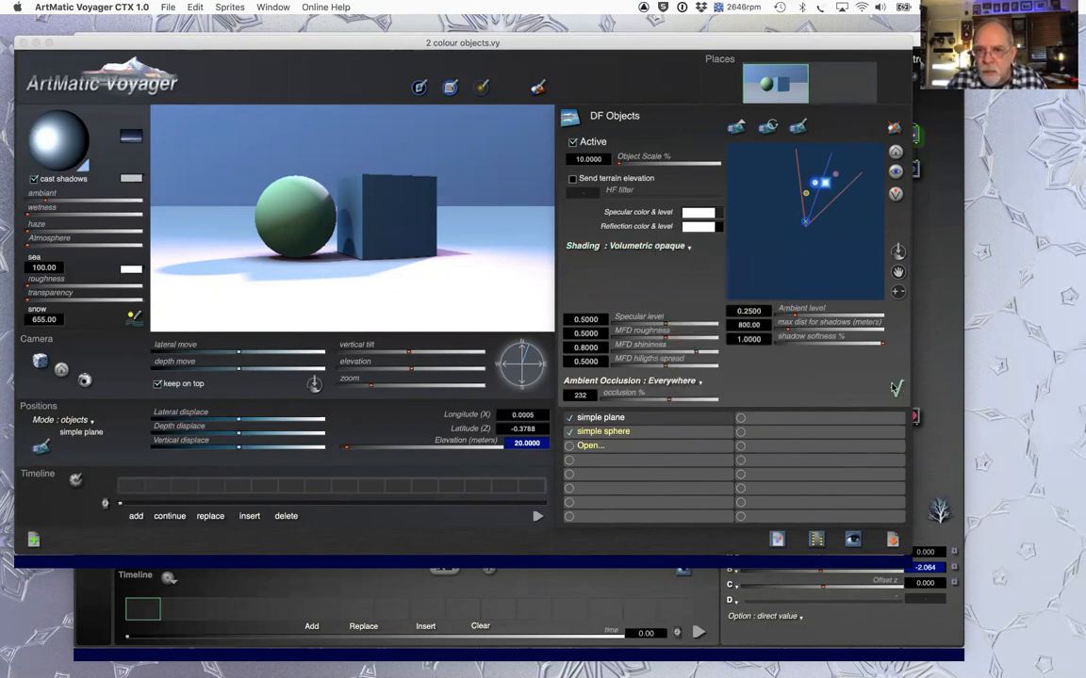
click(895, 388)
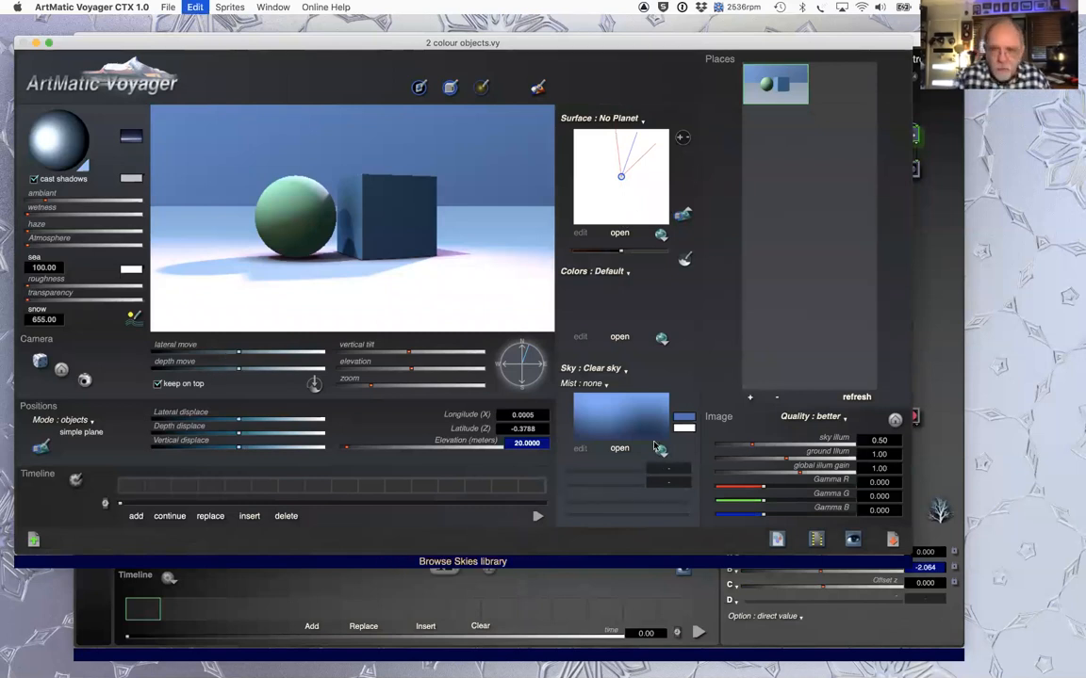
Step: Inspect the simple plane's structure tree in ArtMatic Designer, and reopen the simple sphere's tree from Voyager
key(super+d)
click(800, 132)
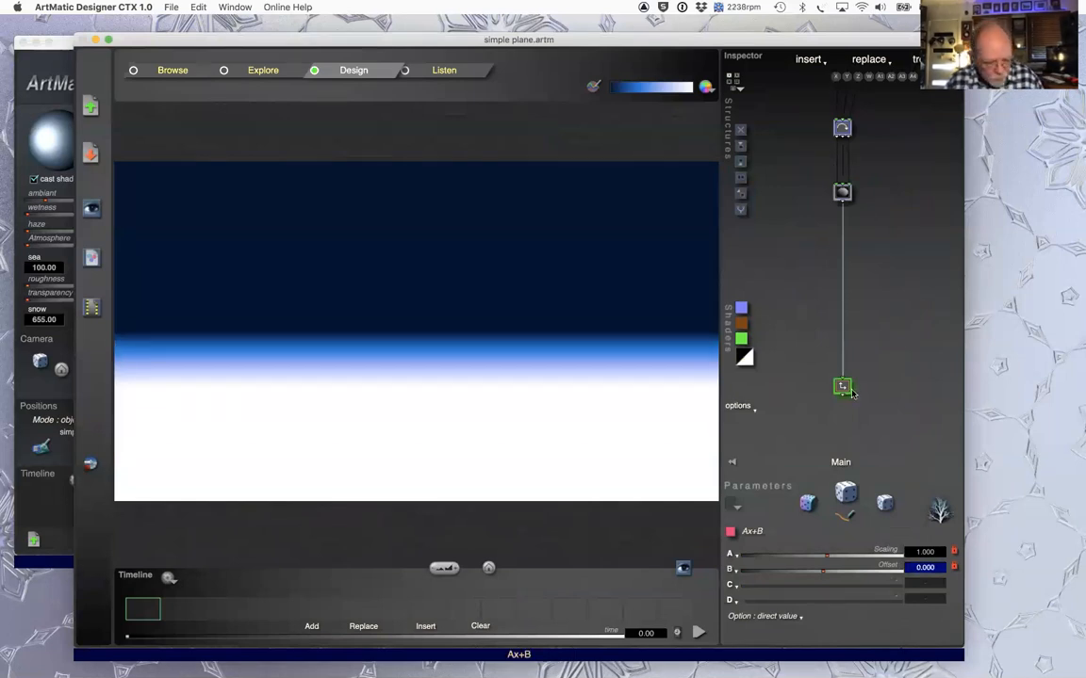
key(super+Tab)
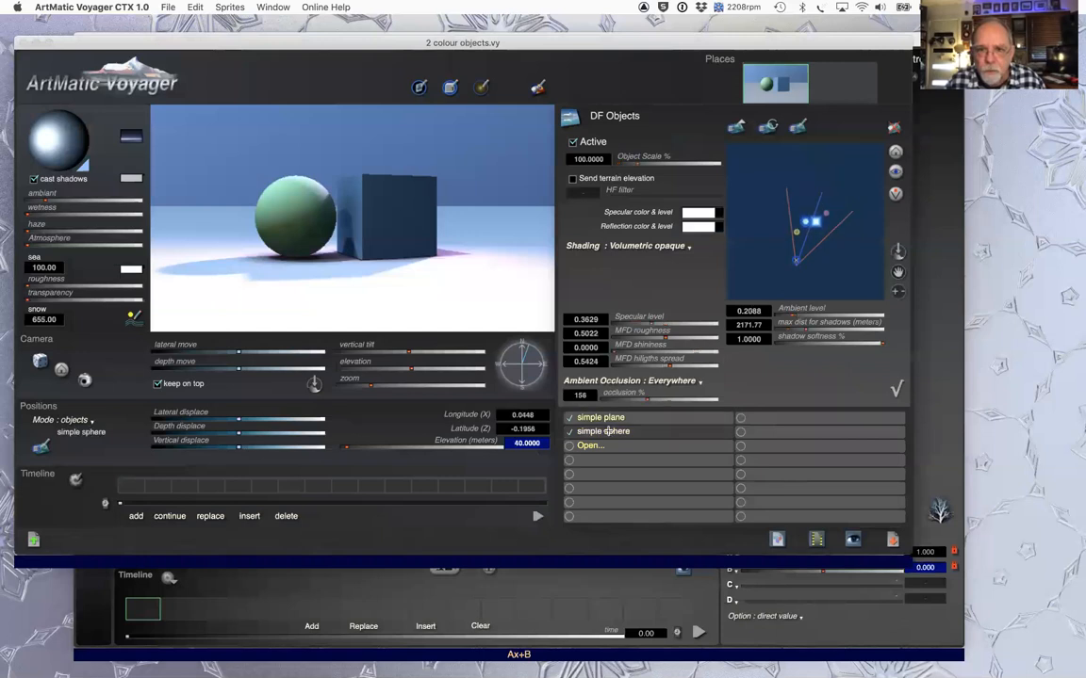
click(799, 126)
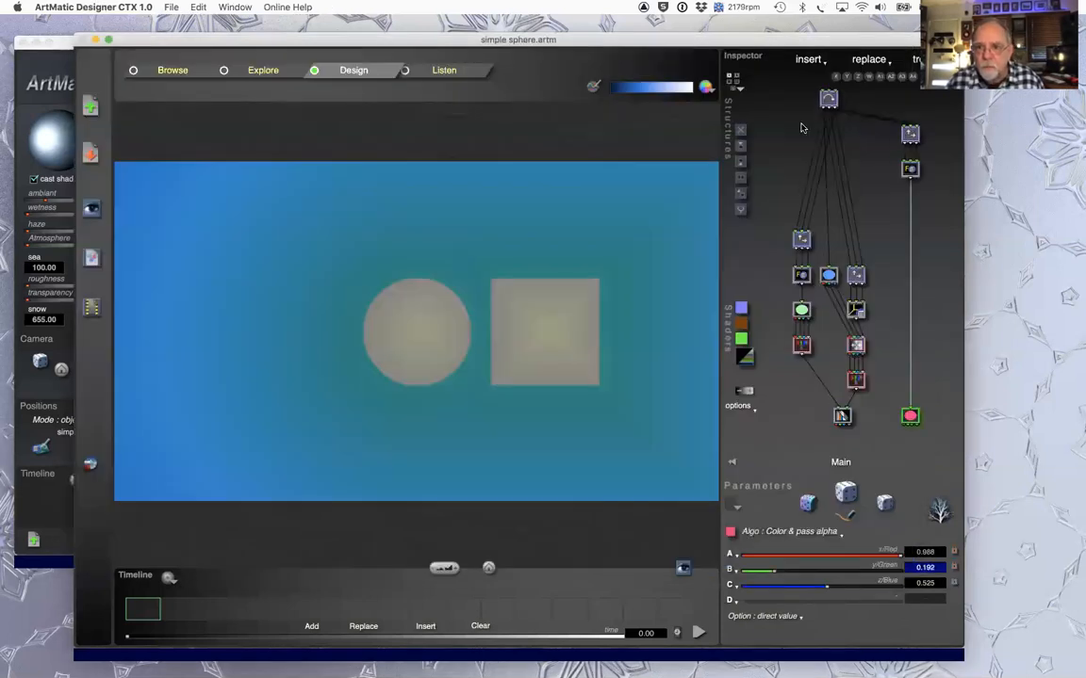
Step: Switch to ArtMatic Voyager and compare the shading modes offered for the simple plane and simple sphere, checking the sphere's tree in ArtMatic Designer
key(super+Tab)
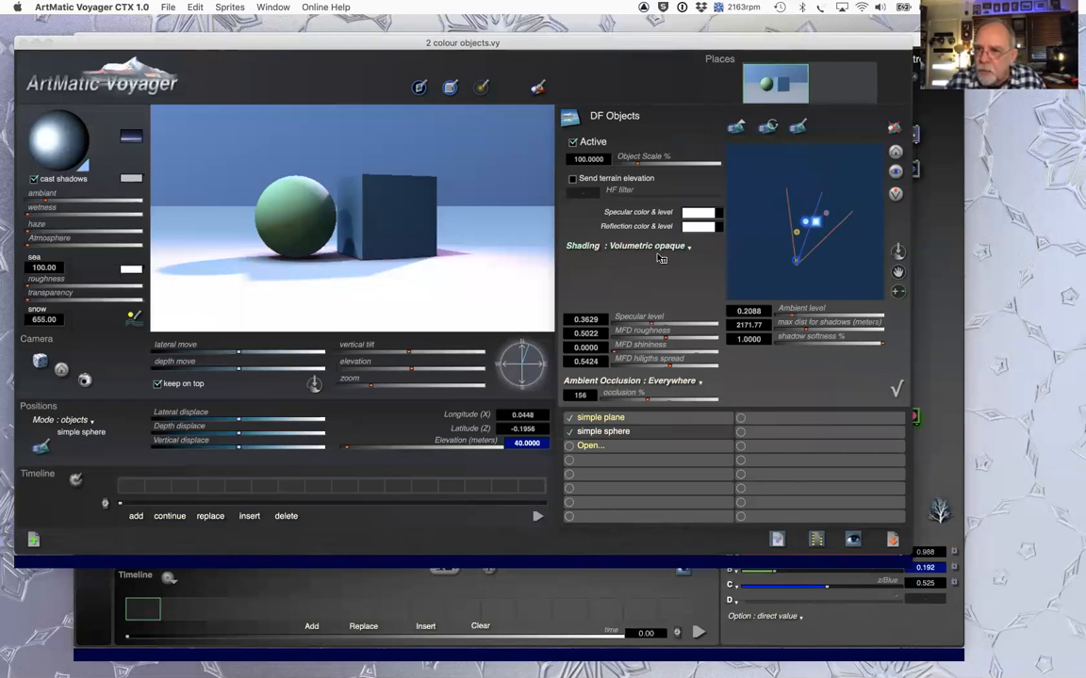
click(609, 420)
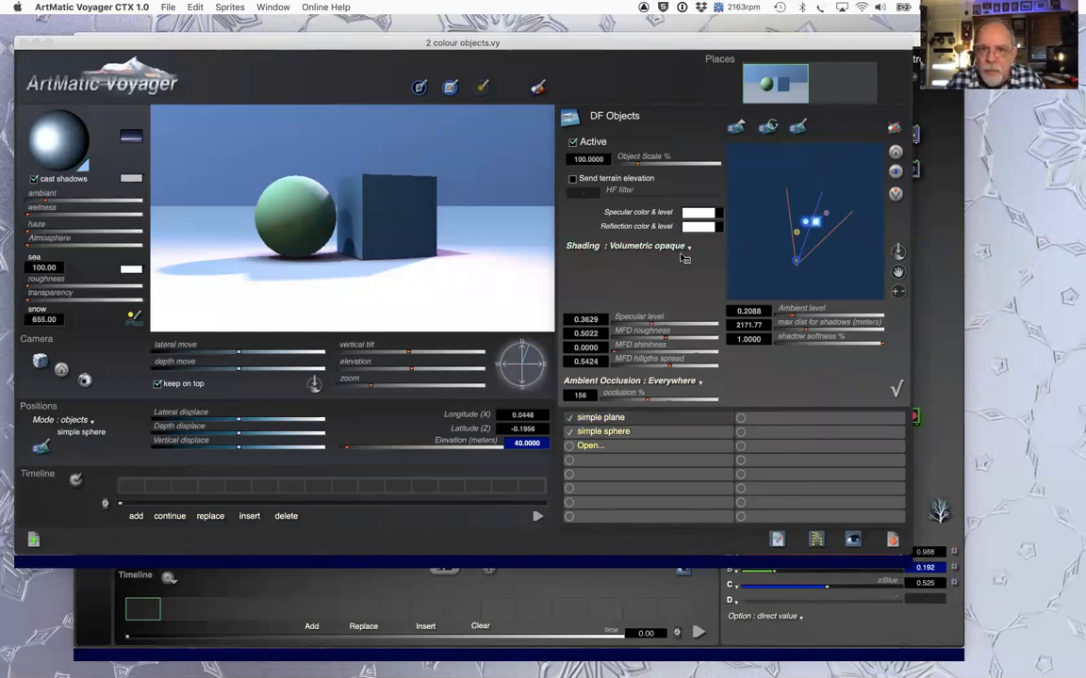
click(681, 251)
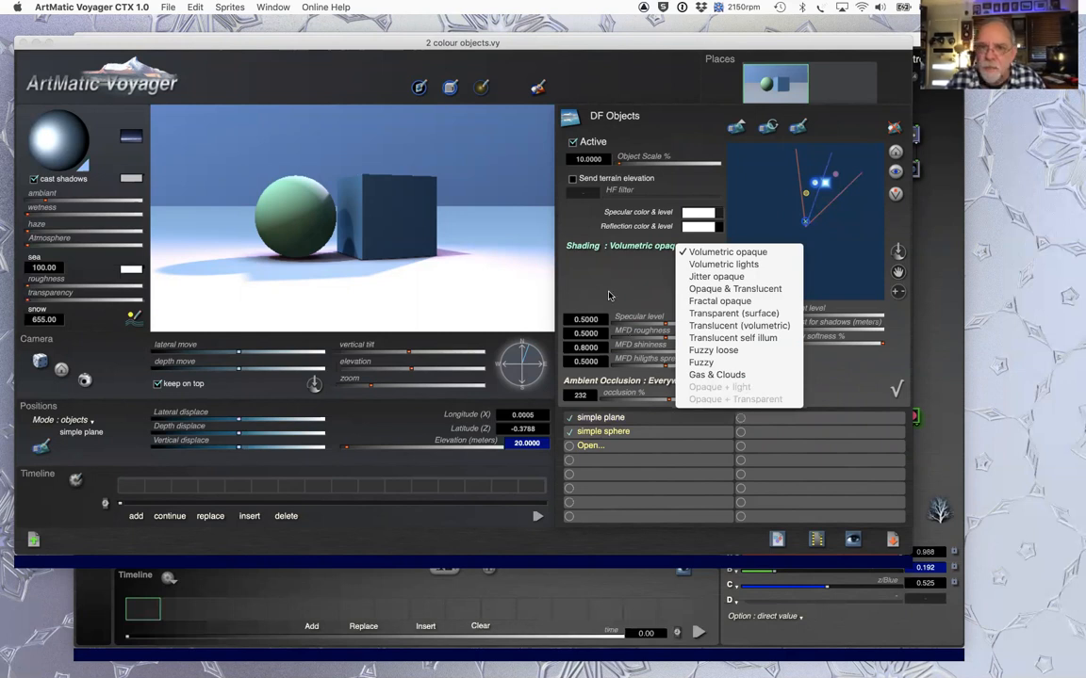
click(642, 277)
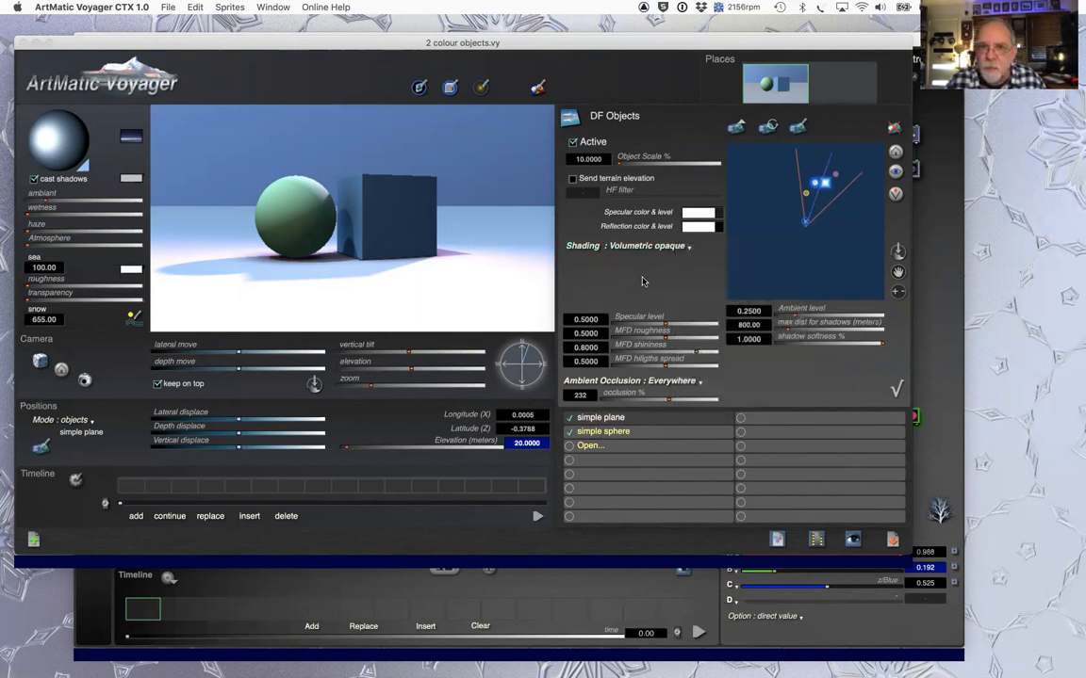
click(645, 433)
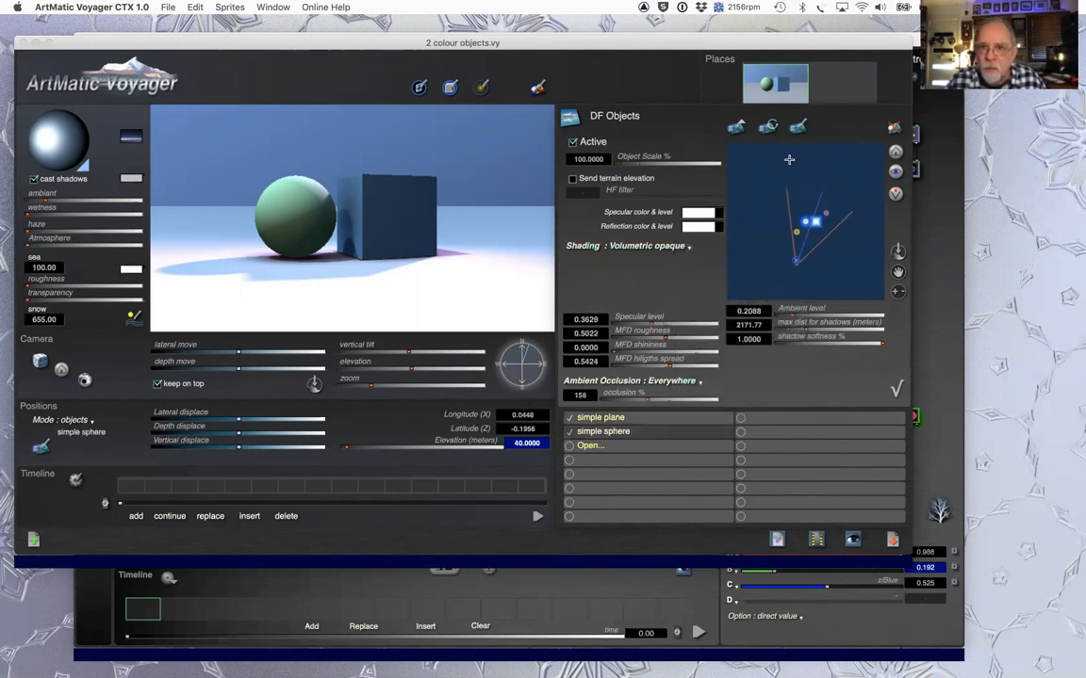
click(639, 247)
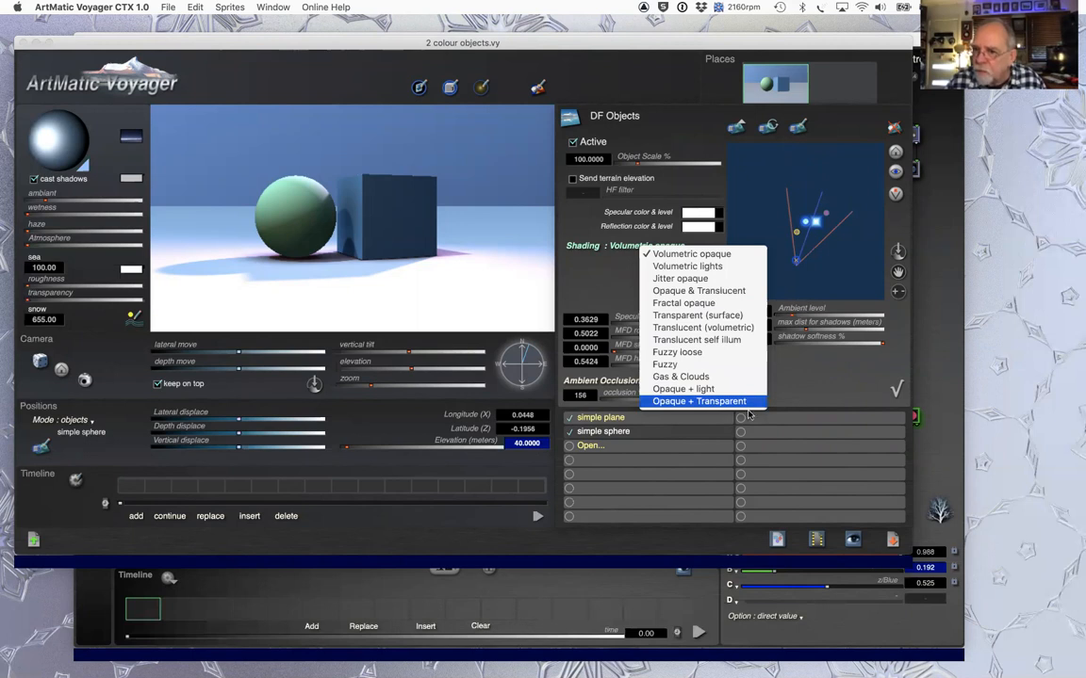
click(661, 464)
click(444, 569)
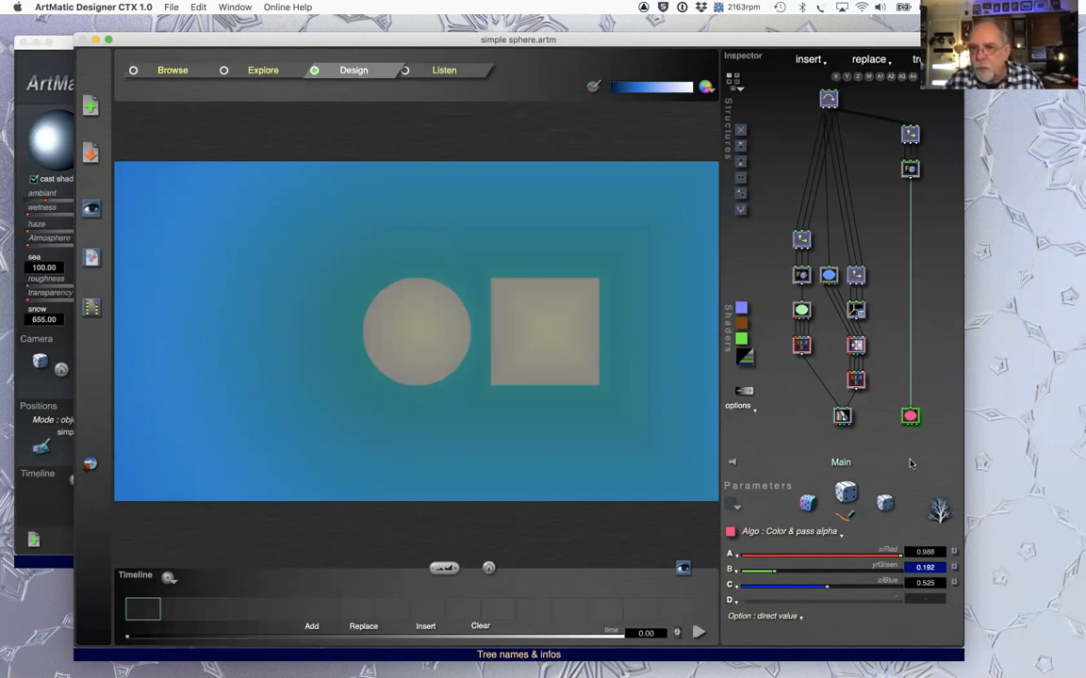
key(super+Tab)
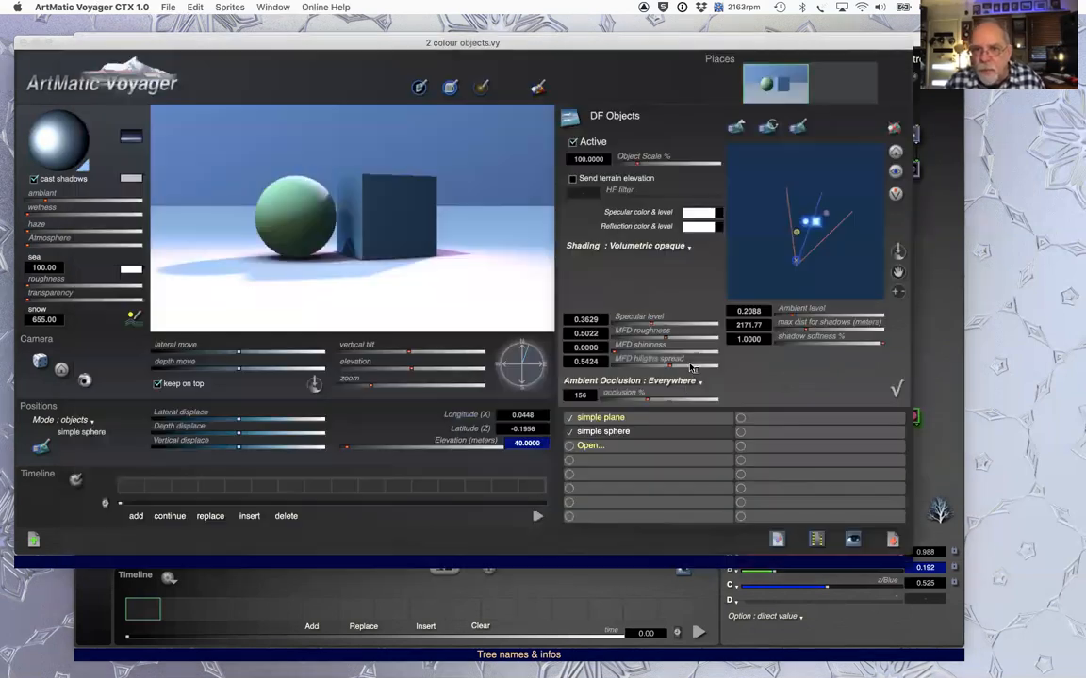
Step: Set the simple sphere's shading to Opaque + light and its light emission range to 100 meters
click(656, 252)
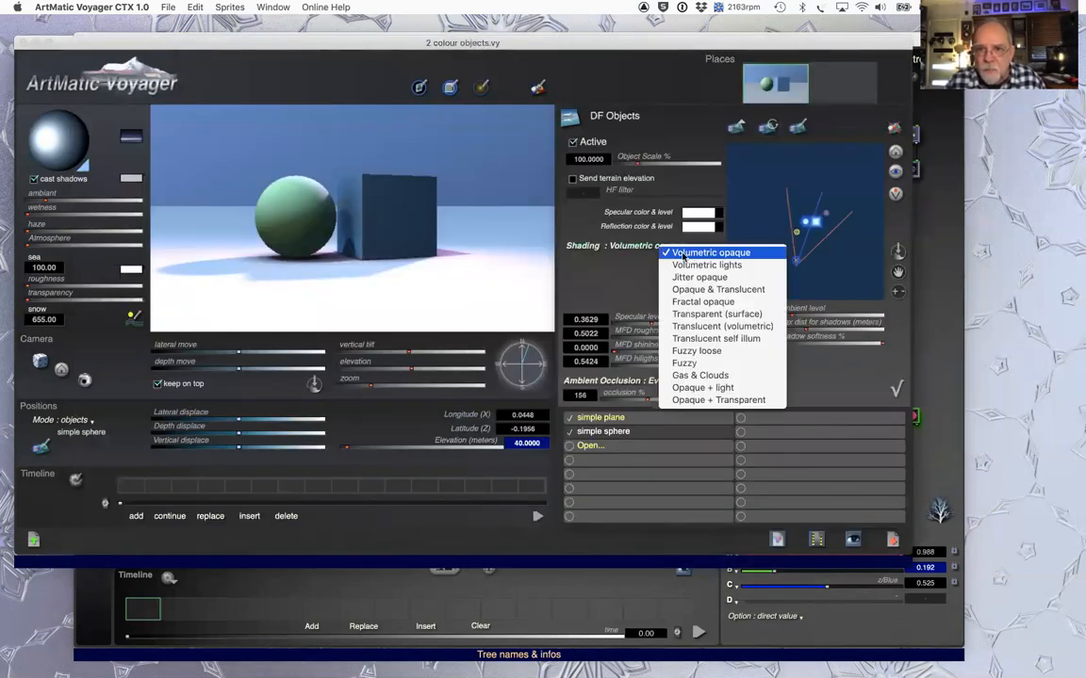
click(731, 388)
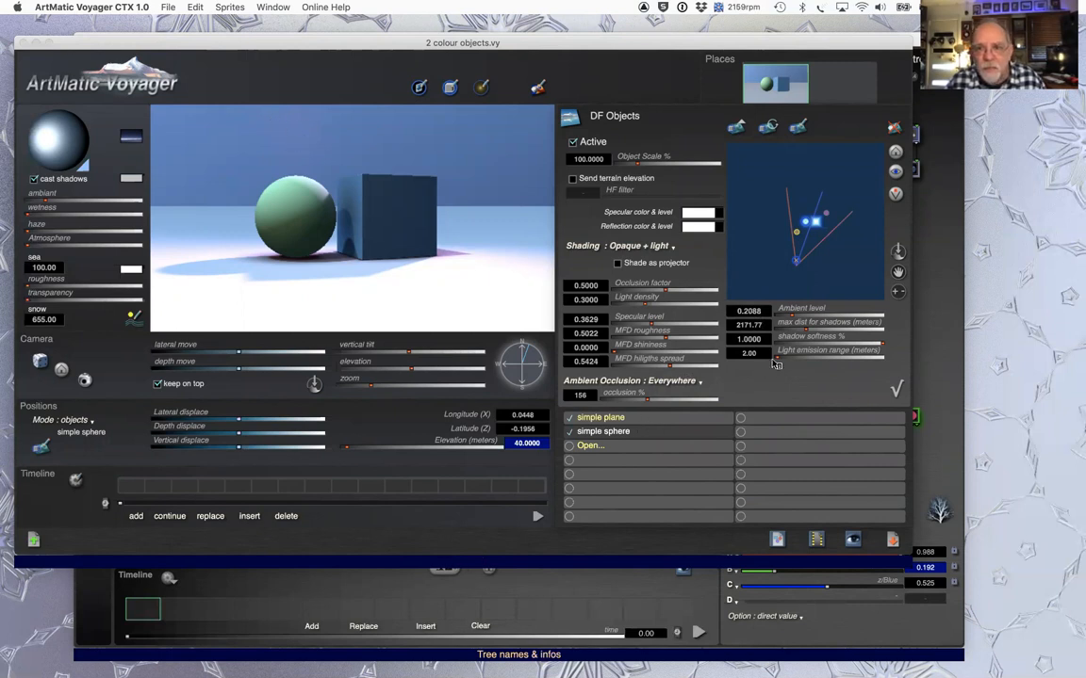
drag(779, 358, 789, 358)
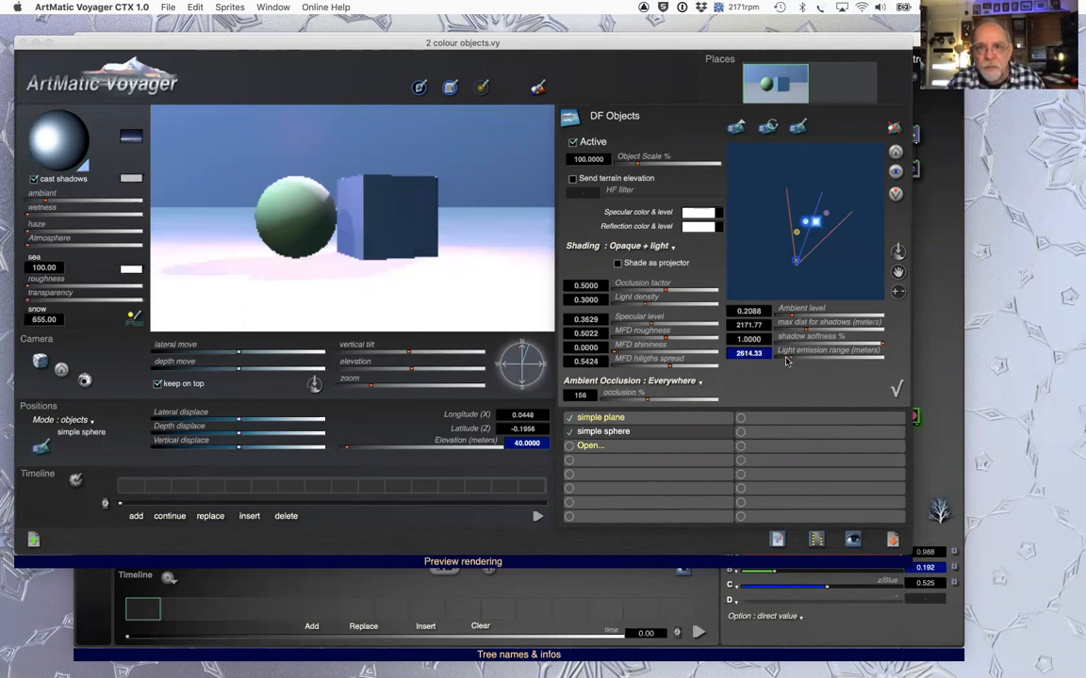
text(100)
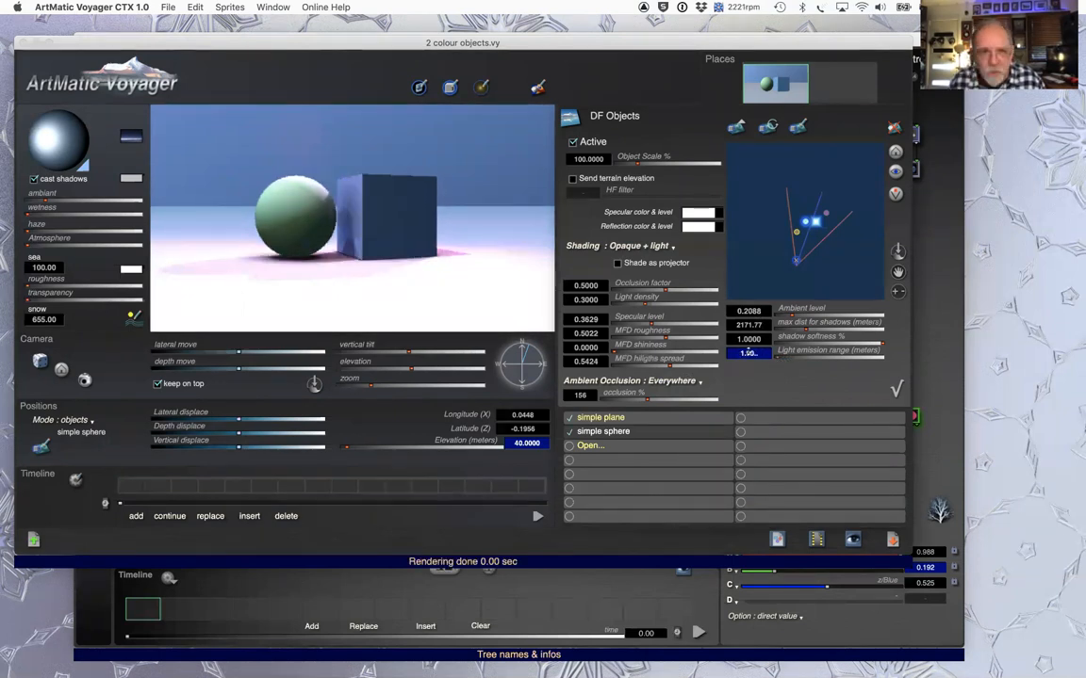
key(Return)
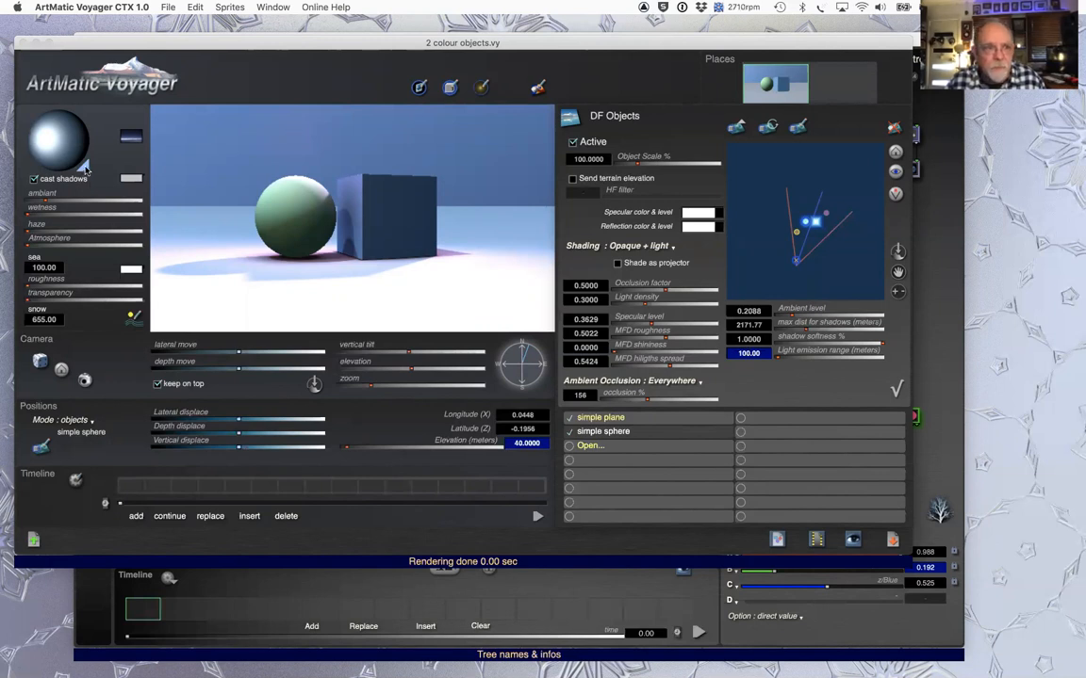
Step: Darken the sun color to black, and in ArtMatic Designer recolor the pink color component green with RGB 0.224, 0.827, 0.020
drag(86, 169, 91, 143)
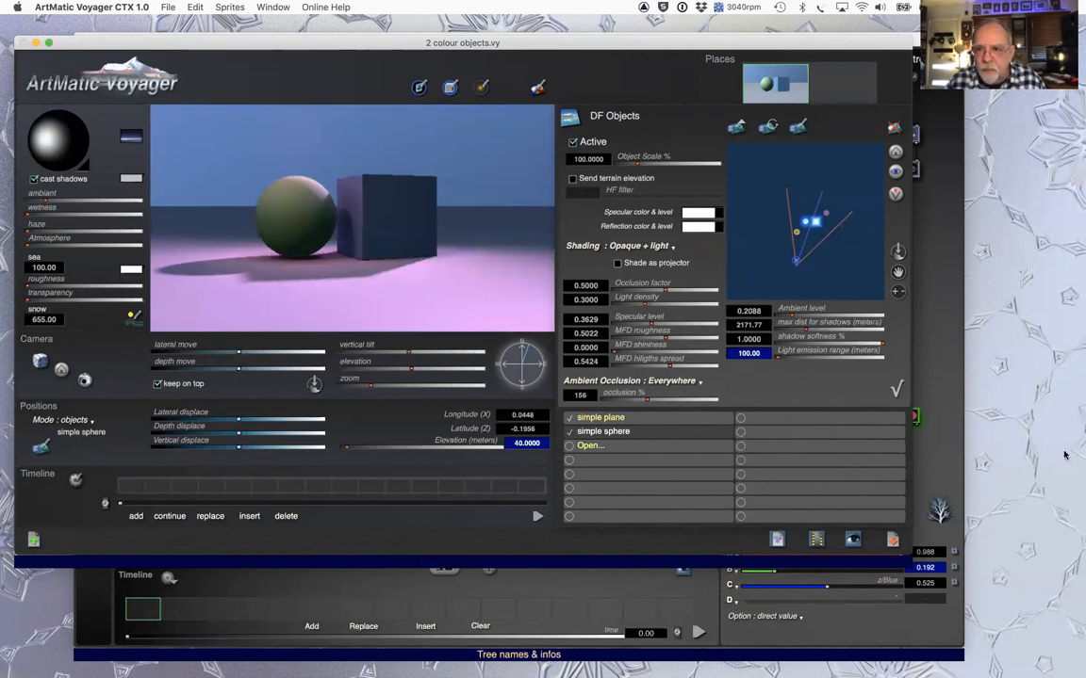
click(942, 452)
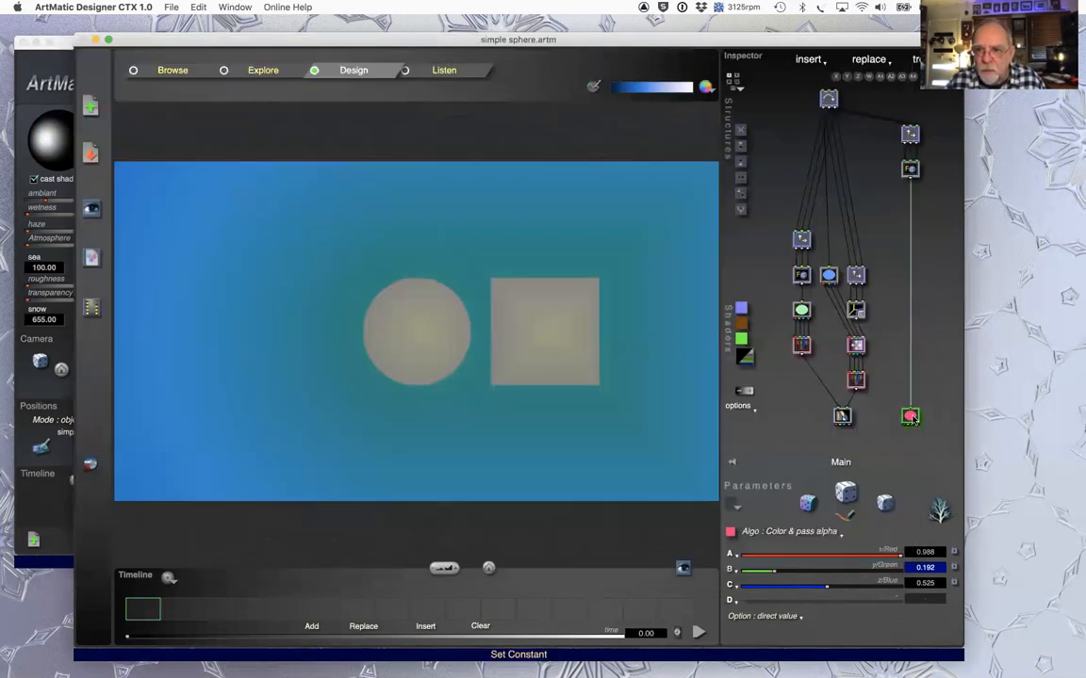
click(910, 416)
click(896, 344)
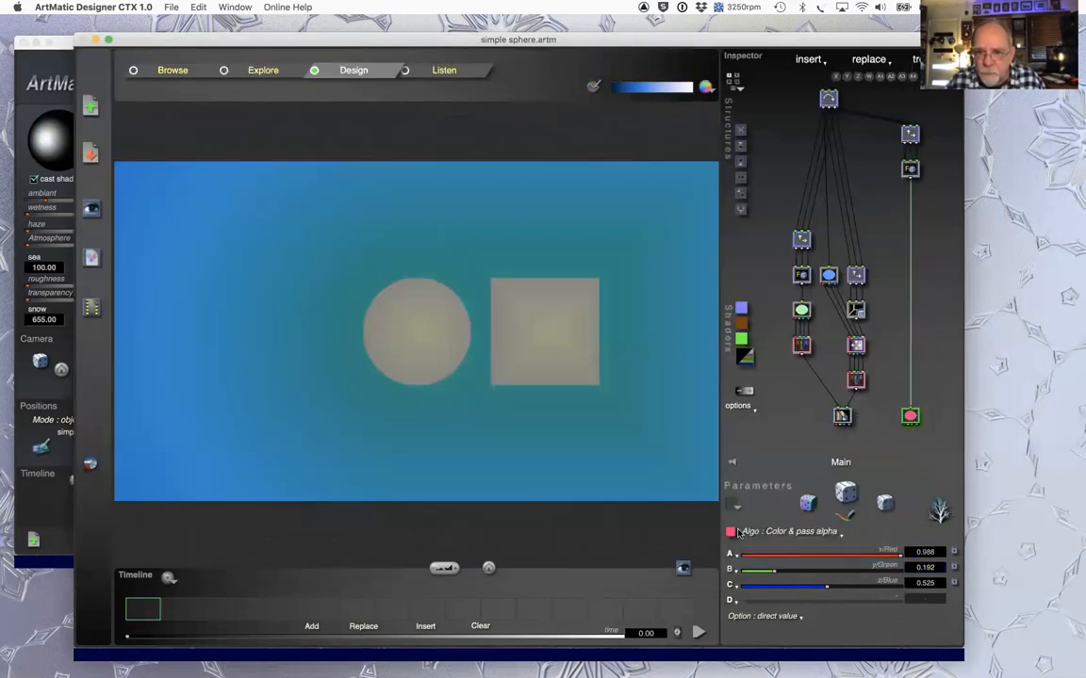
click(734, 533)
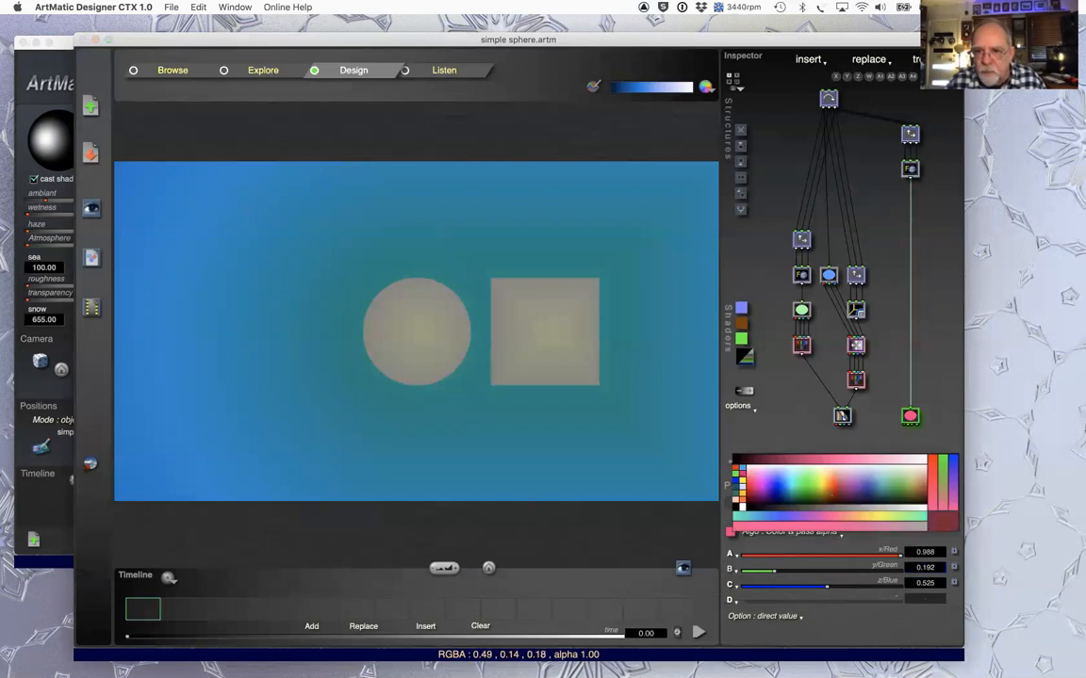
click(814, 490)
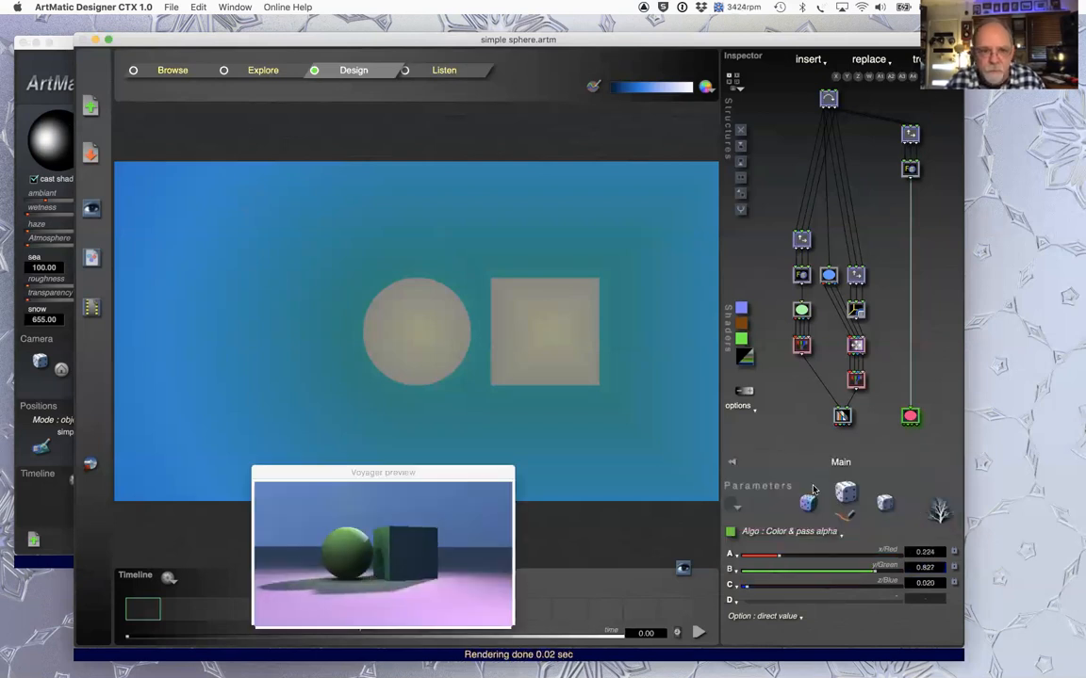
key(super+Tab)
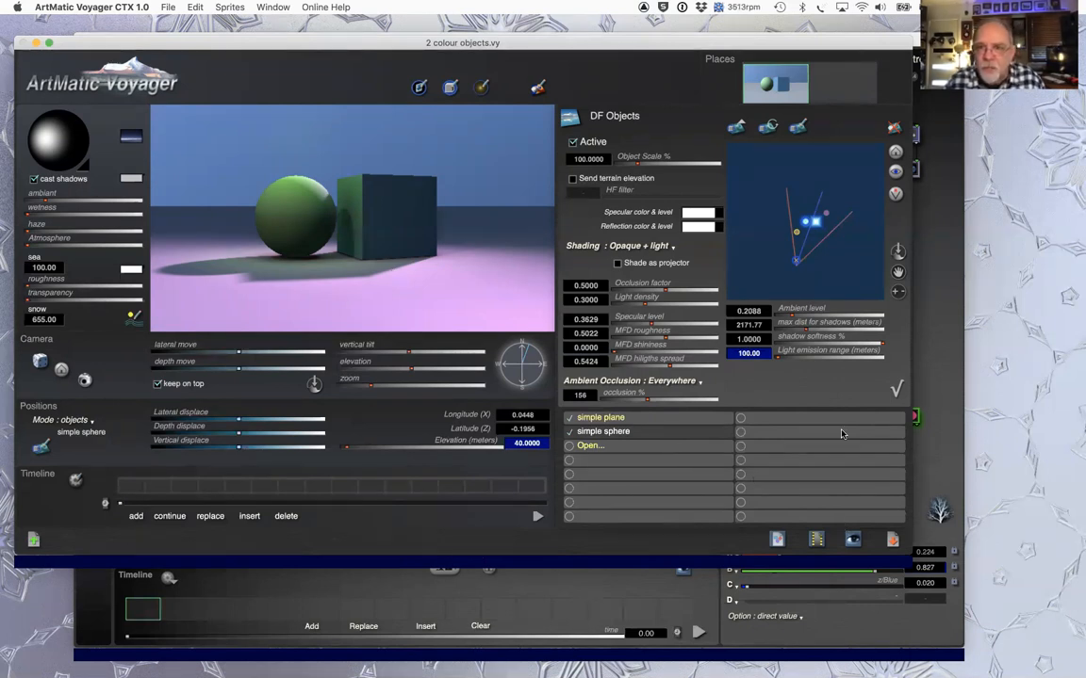
Step: In ArtMatic Voyager, set the simple sphere's light density to about 0.46 and tilt the camera upward slightly
click(918, 87)
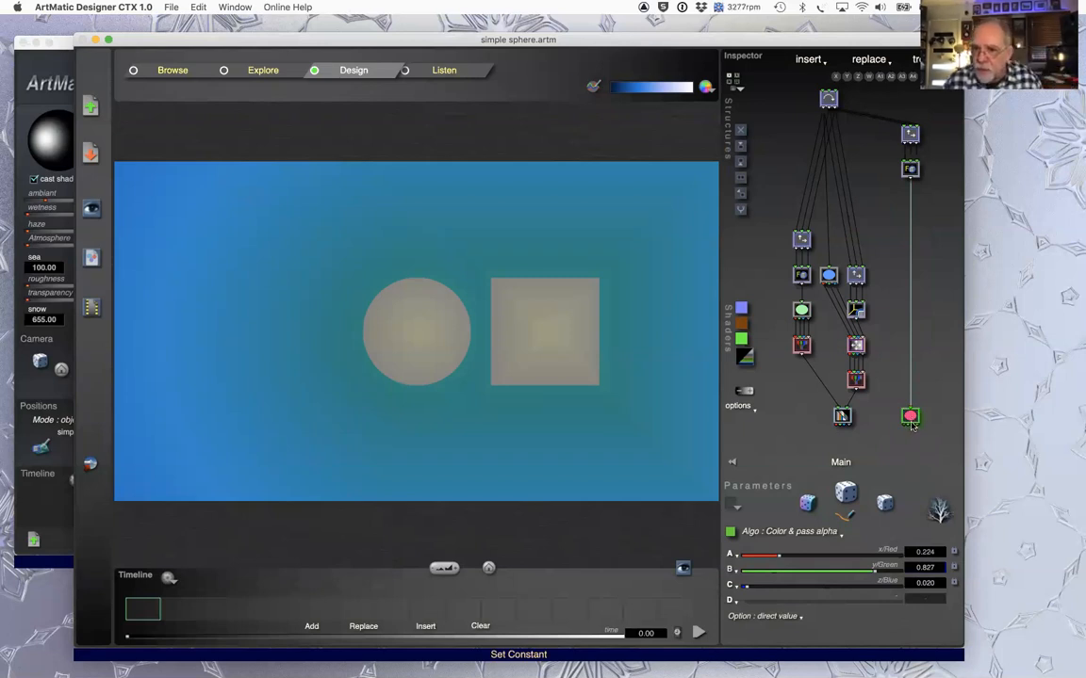
key(super+Tab)
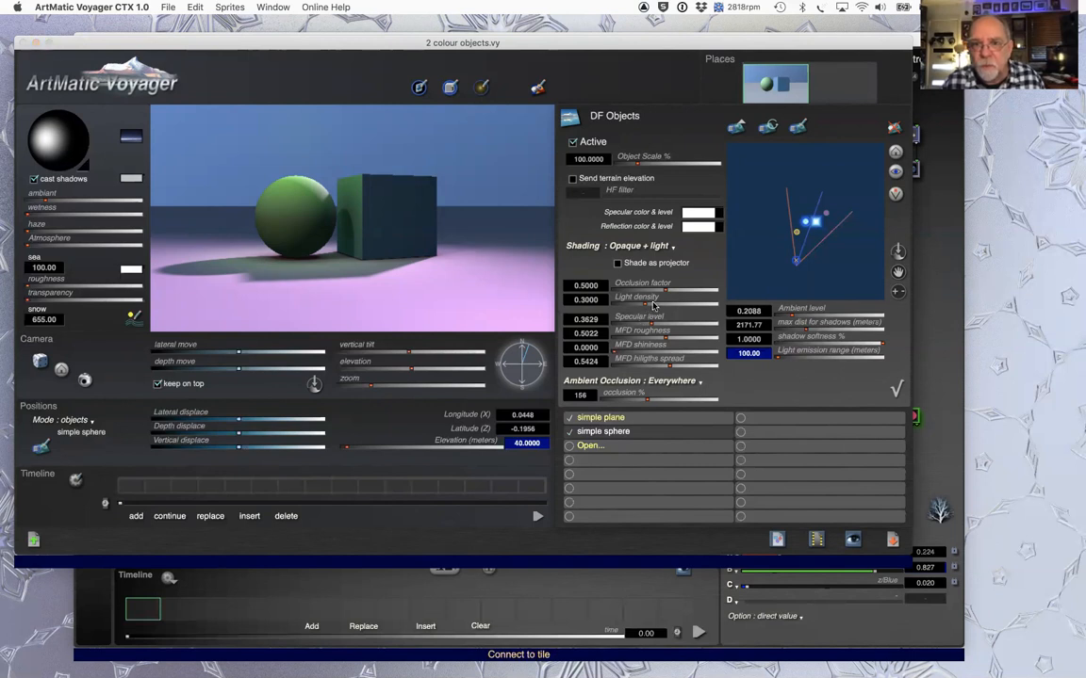
drag(673, 304, 660, 304)
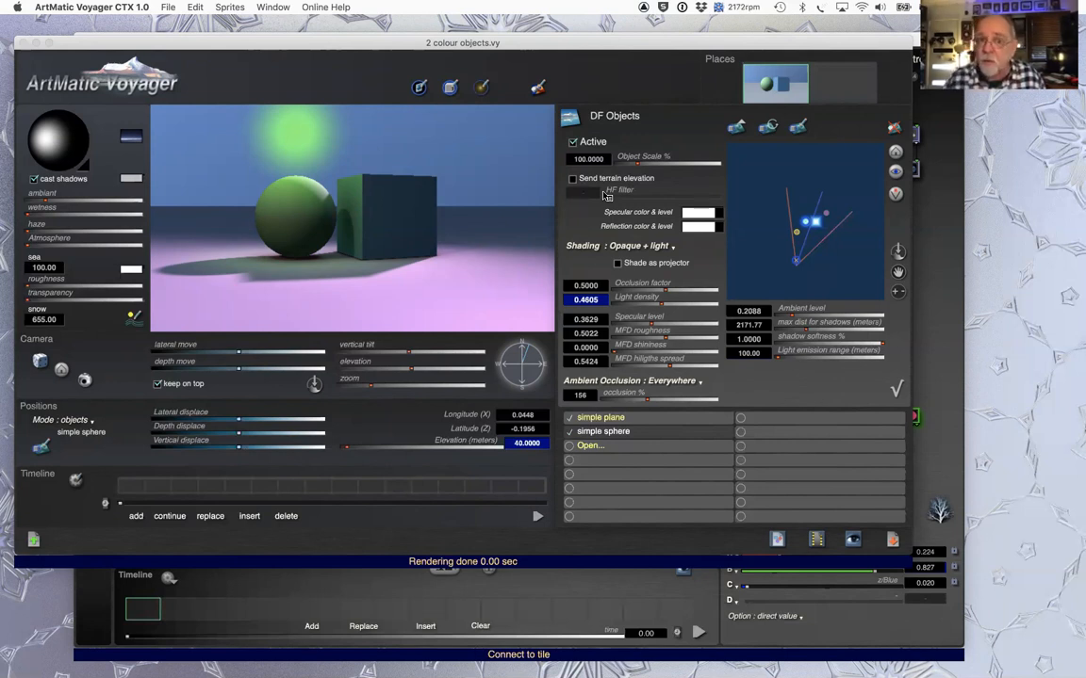
drag(411, 355, 489, 337)
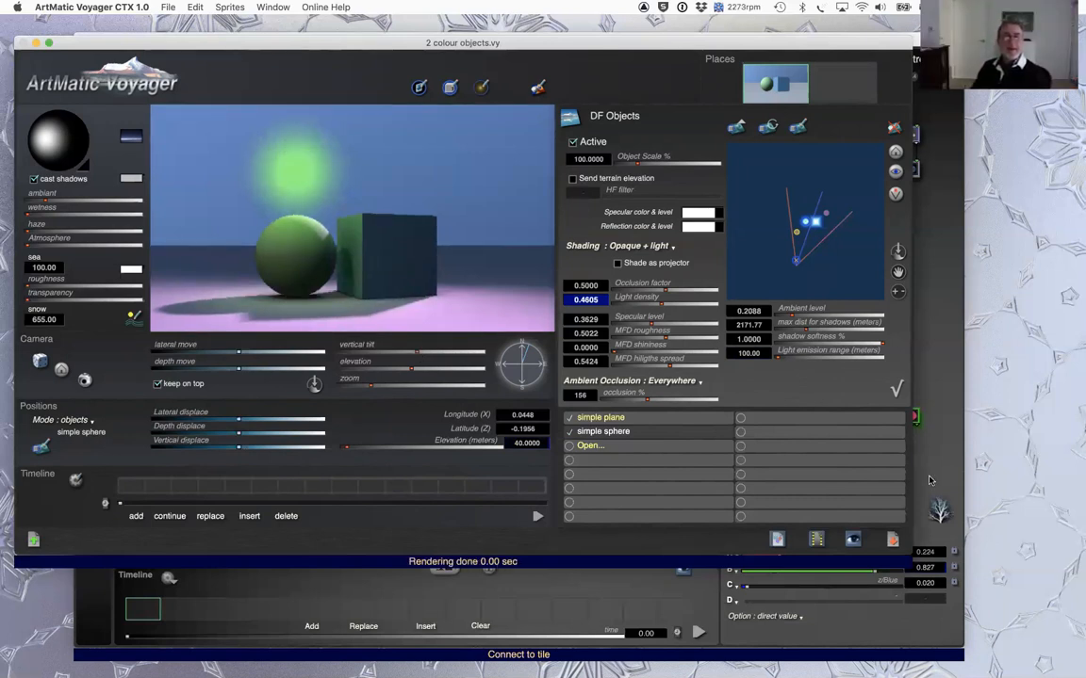
Step: Close the DF object settings and set the image's sky illumination to 1.00
click(897, 390)
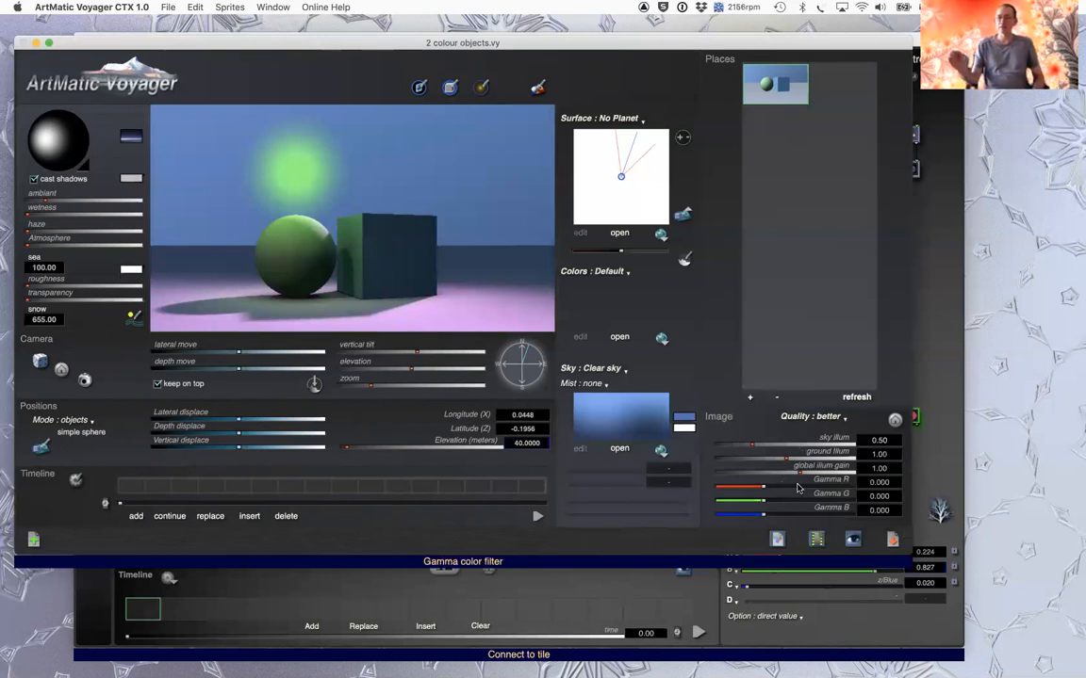
drag(756, 450, 769, 449)
click(878, 441)
text(1)
key(Return)
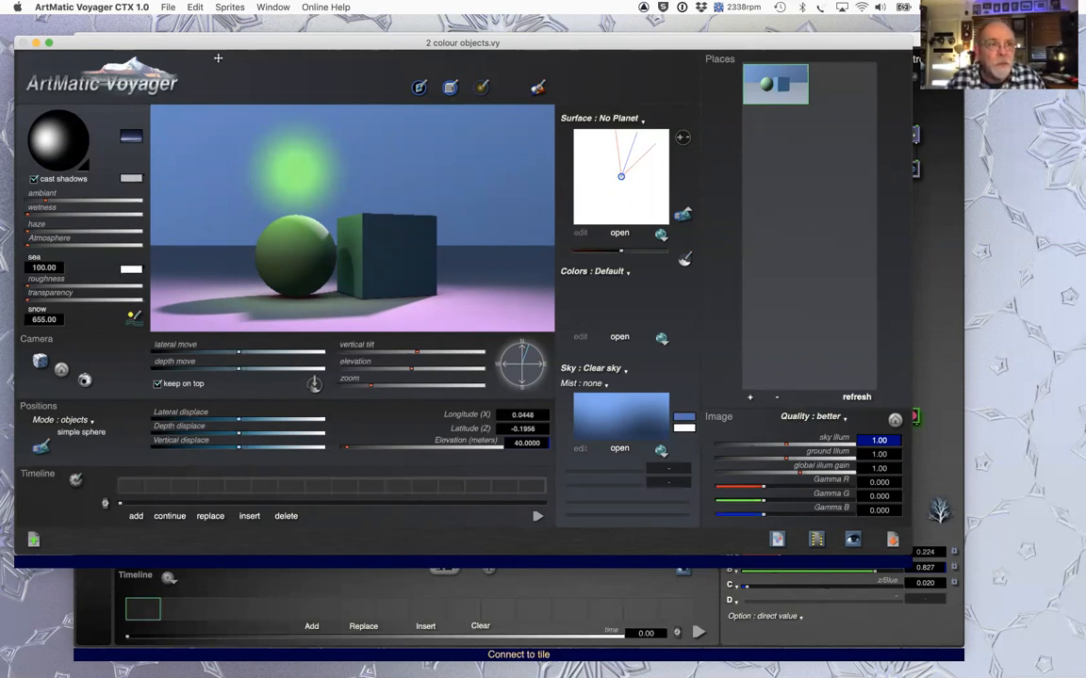
Step: Create a new Voyager scene with Planet A as its surface and a Cloudy sky
drag(675, 49, 720, 48)
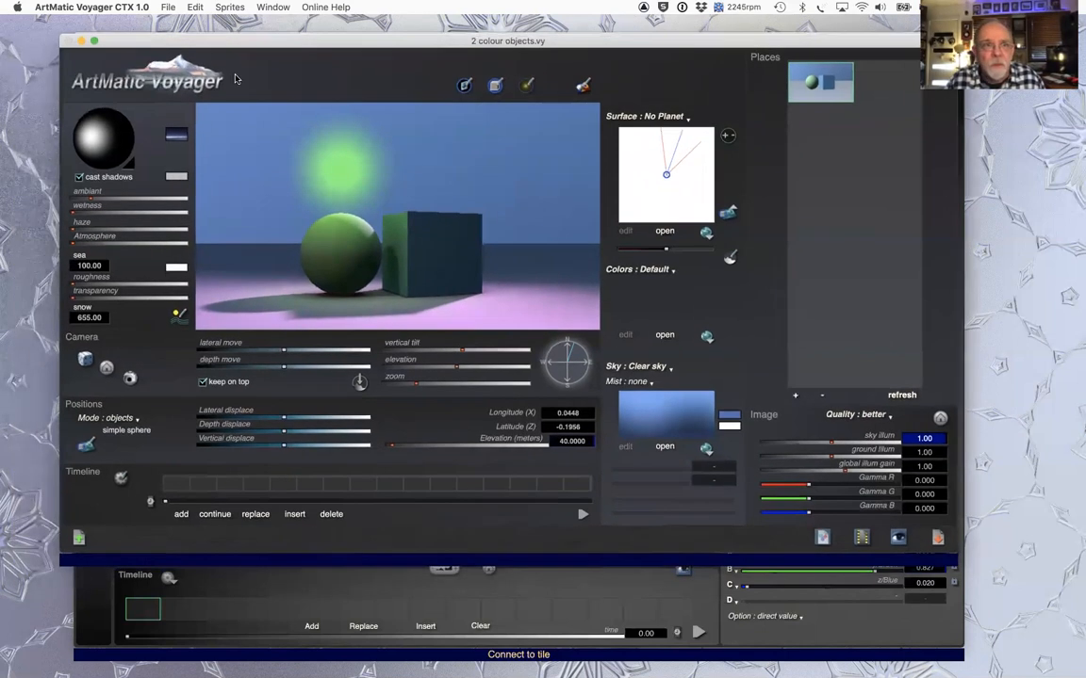
click(169, 7)
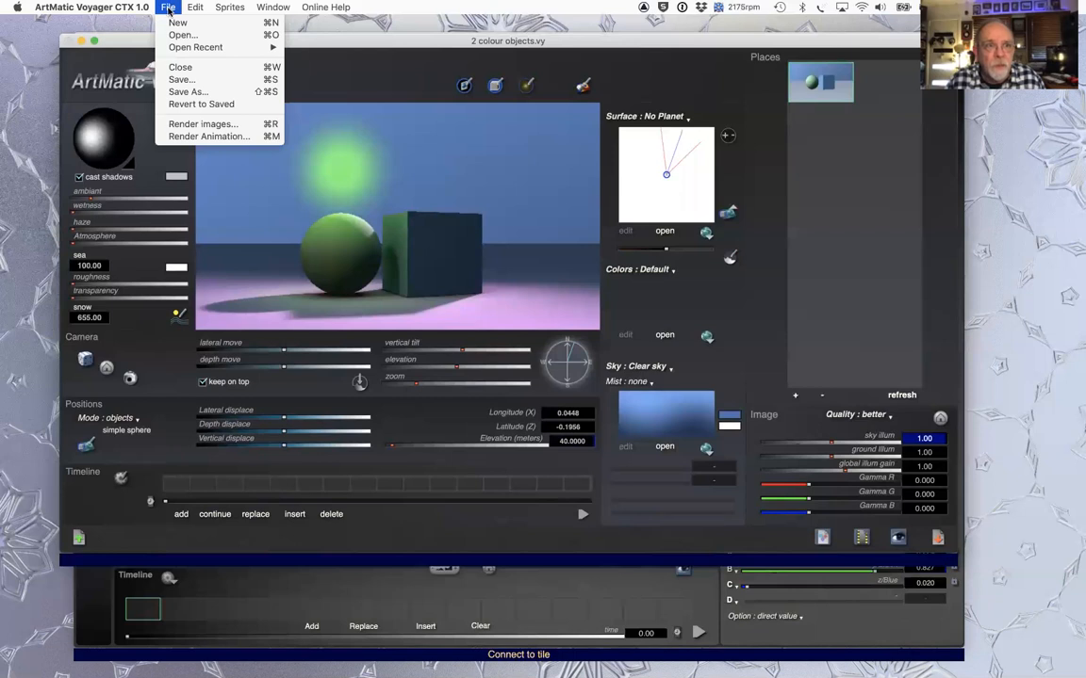
click(178, 22)
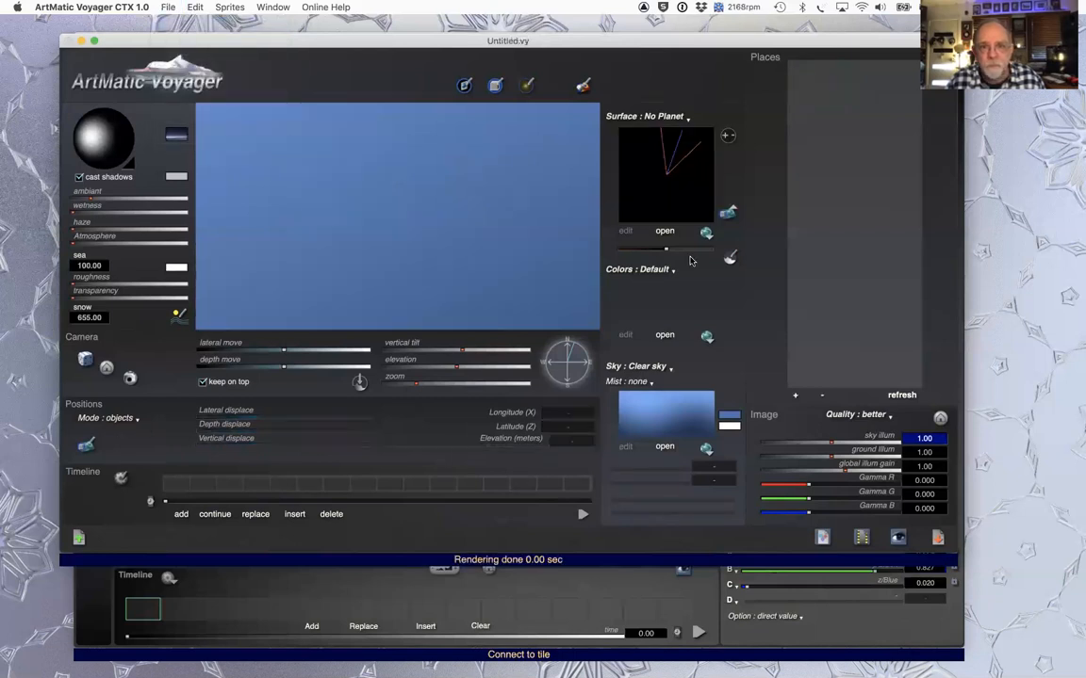
click(678, 117)
click(706, 122)
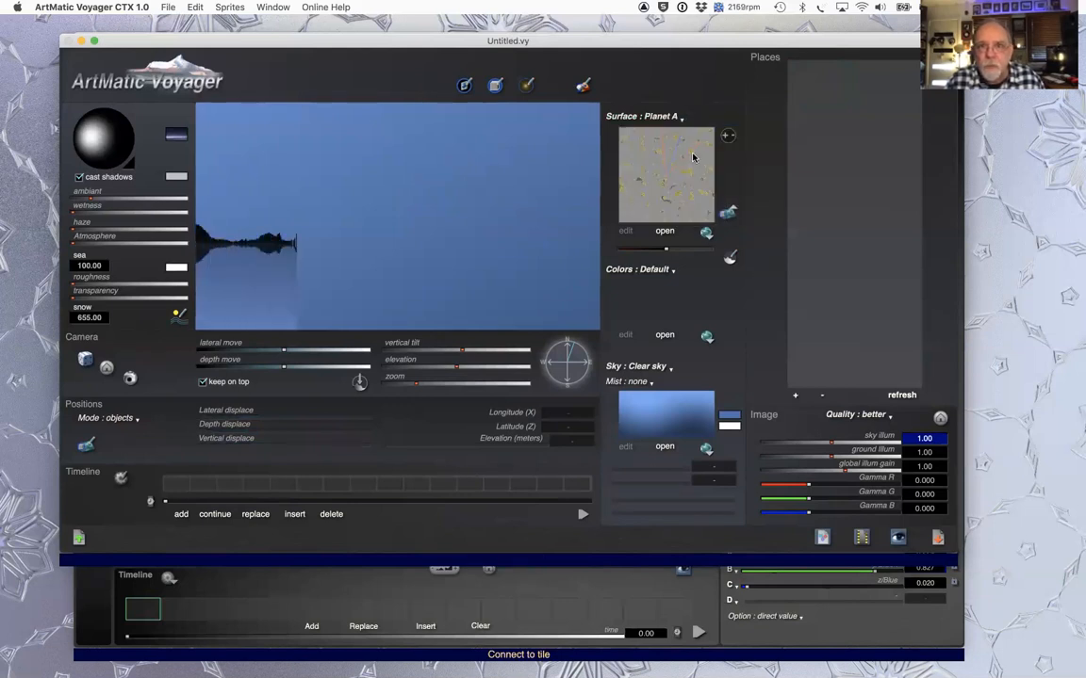
click(659, 367)
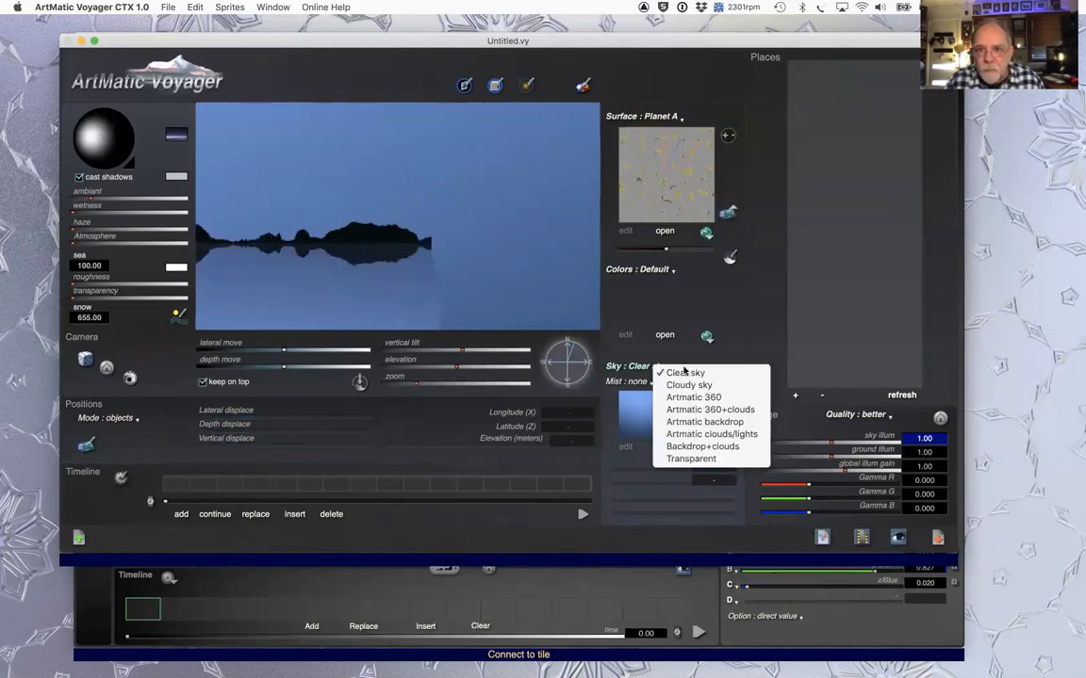
click(700, 385)
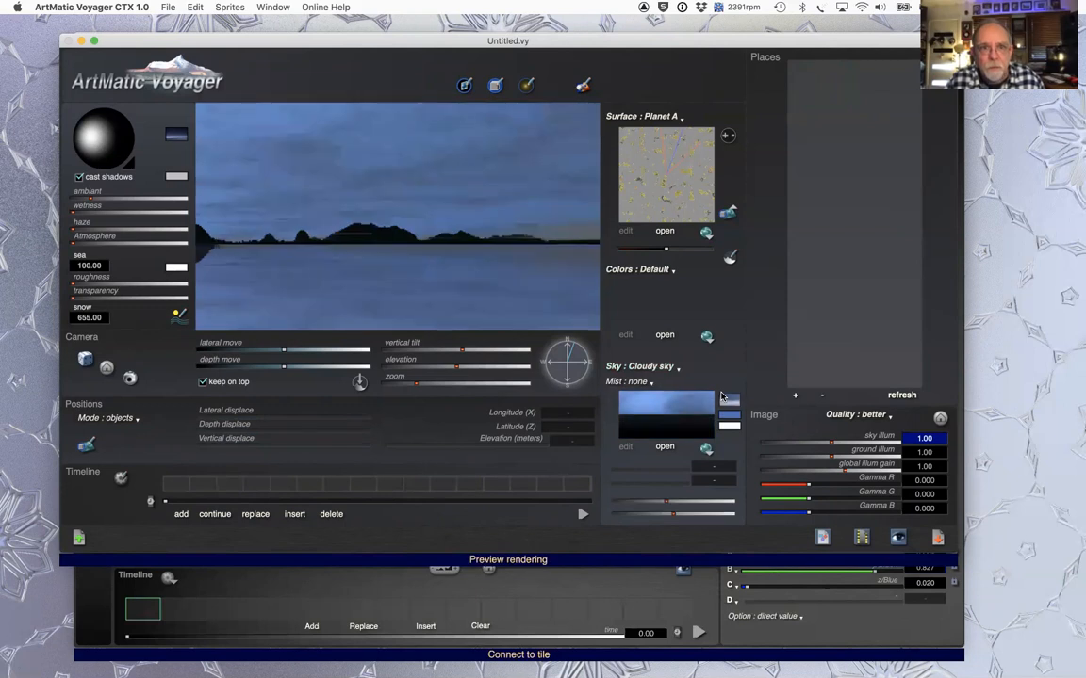
Step: Brighten the sun to a pale blue color and relocate the camera on the planet map beside a hilly shoreline
click(130, 163)
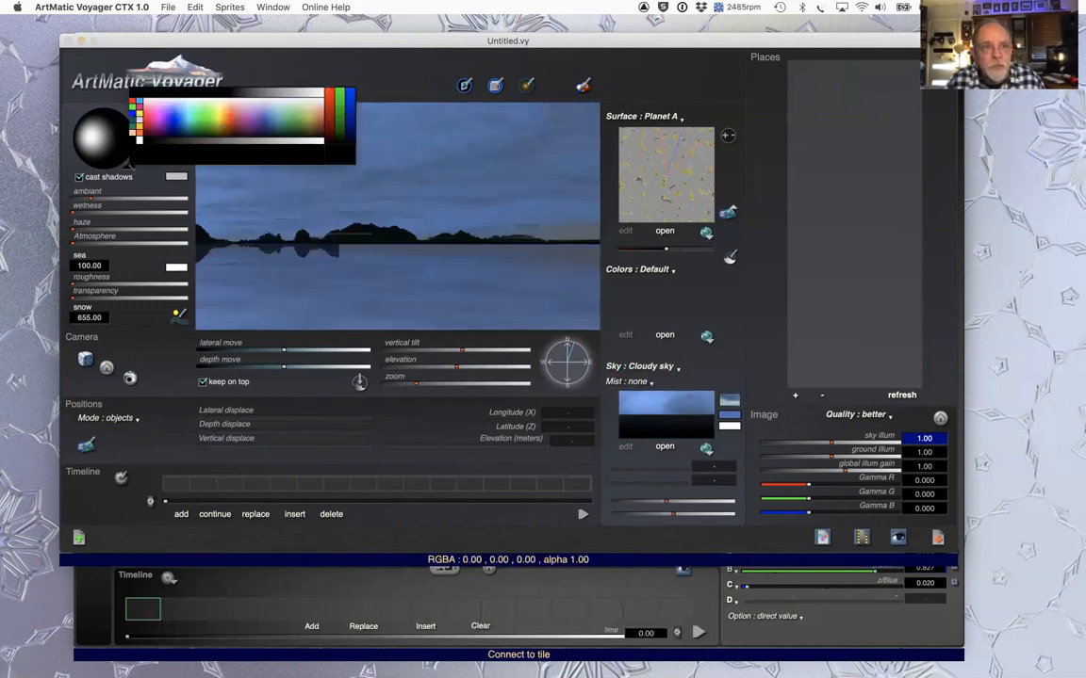
click(308, 139)
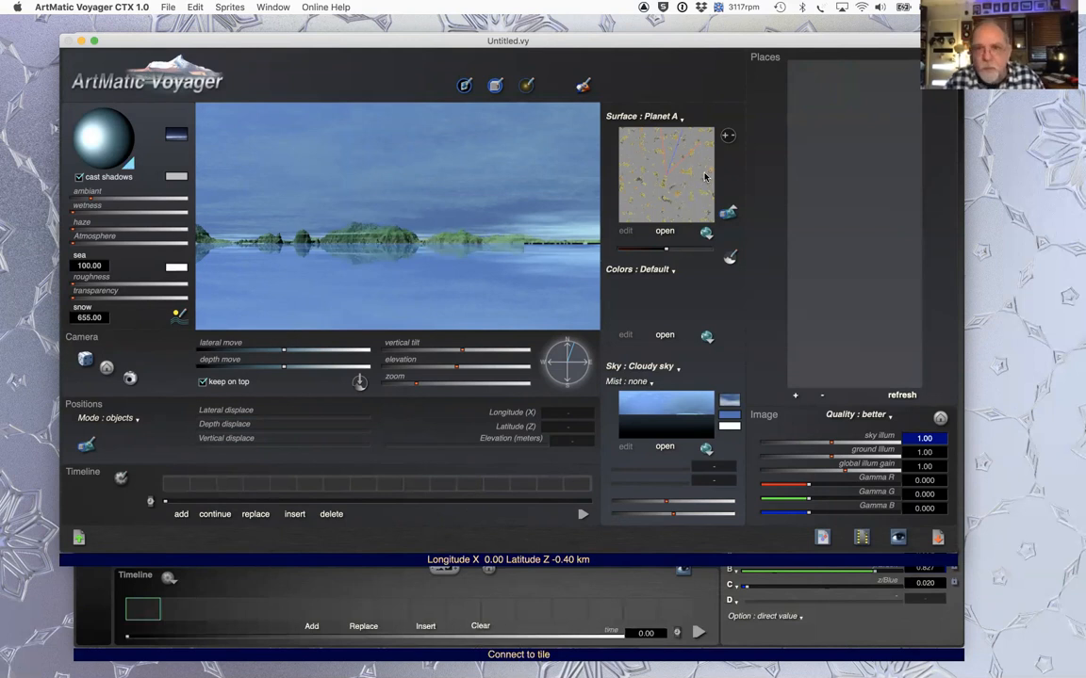
click(664, 185)
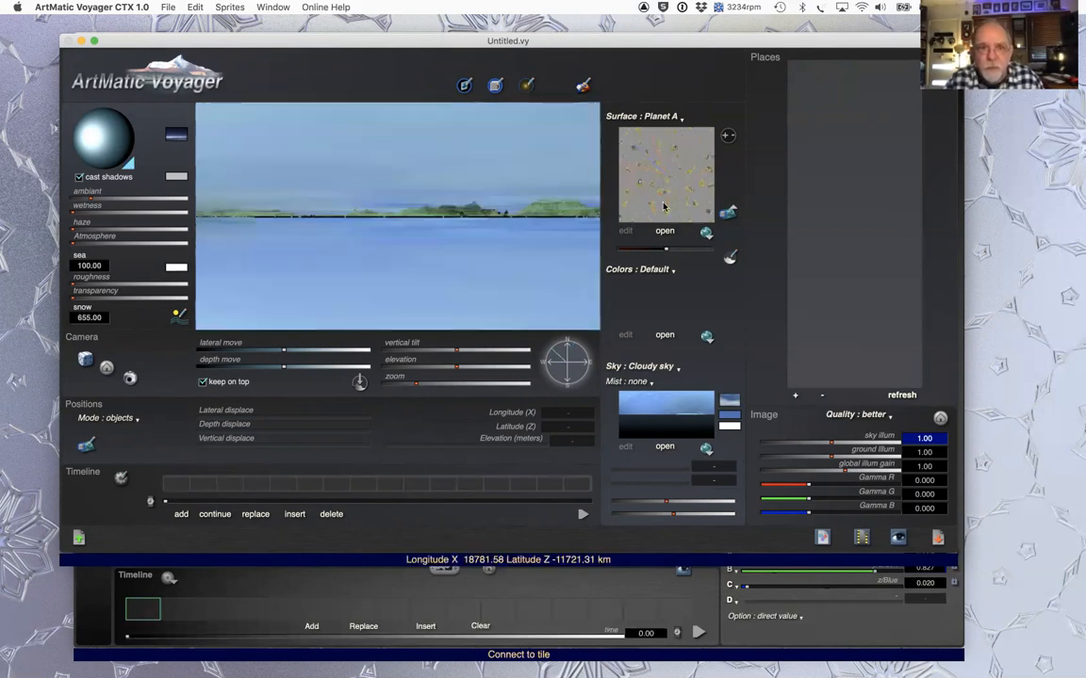
click(664, 206)
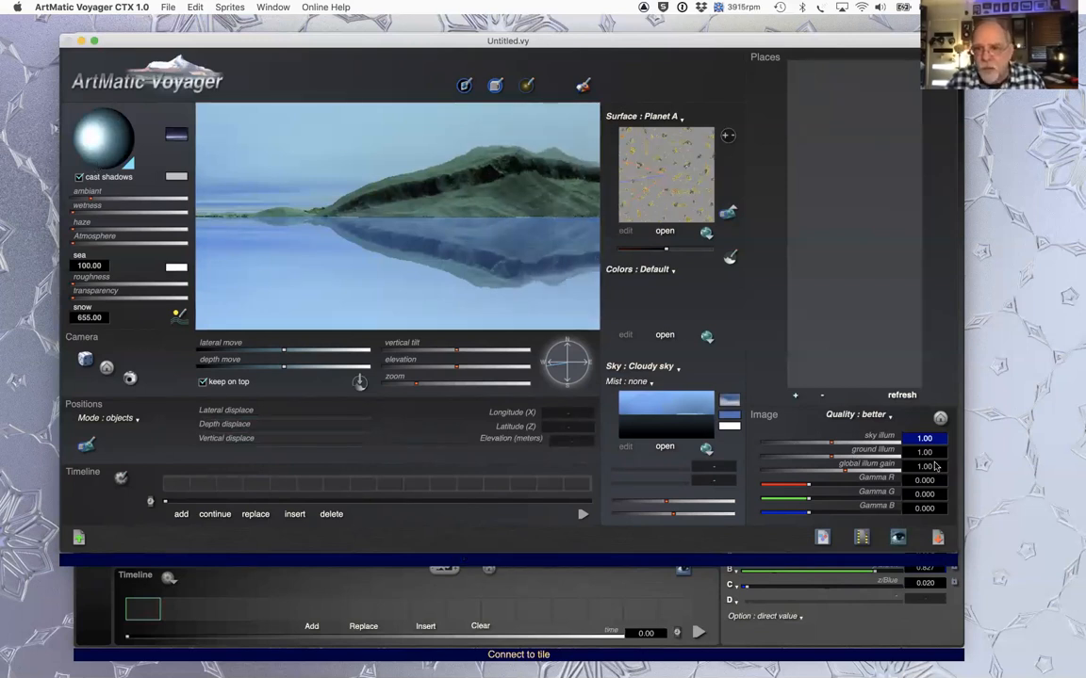
Step: Lower the image's sky illumination to 0.27 and switch the clouds render mode to Volumetric Small
click(820, 443)
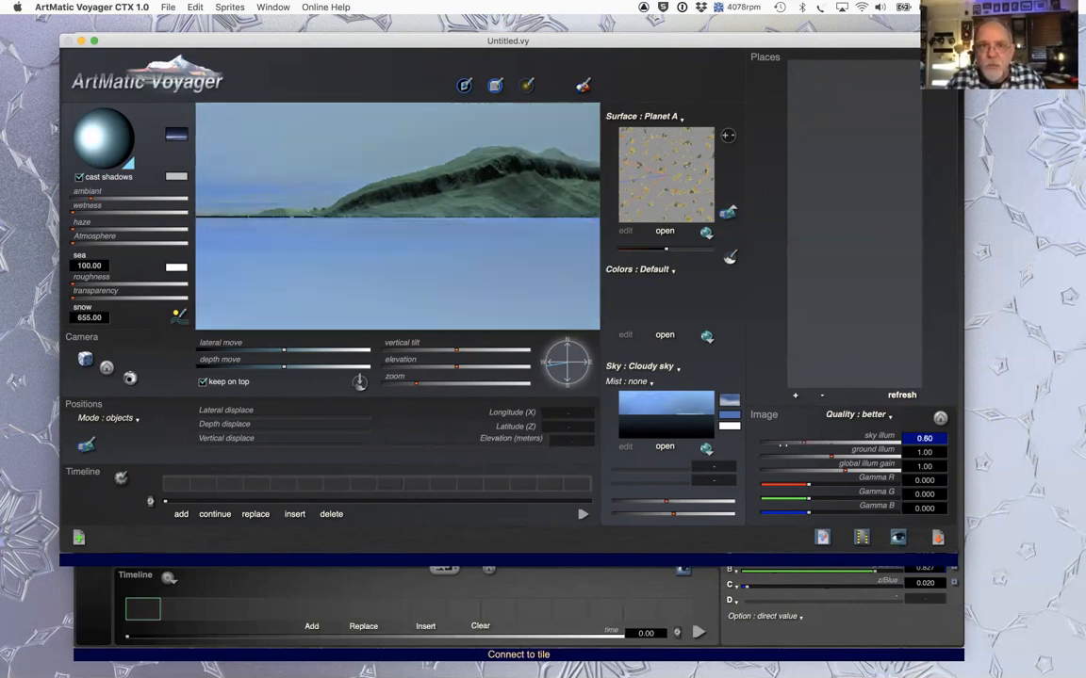
click(782, 449)
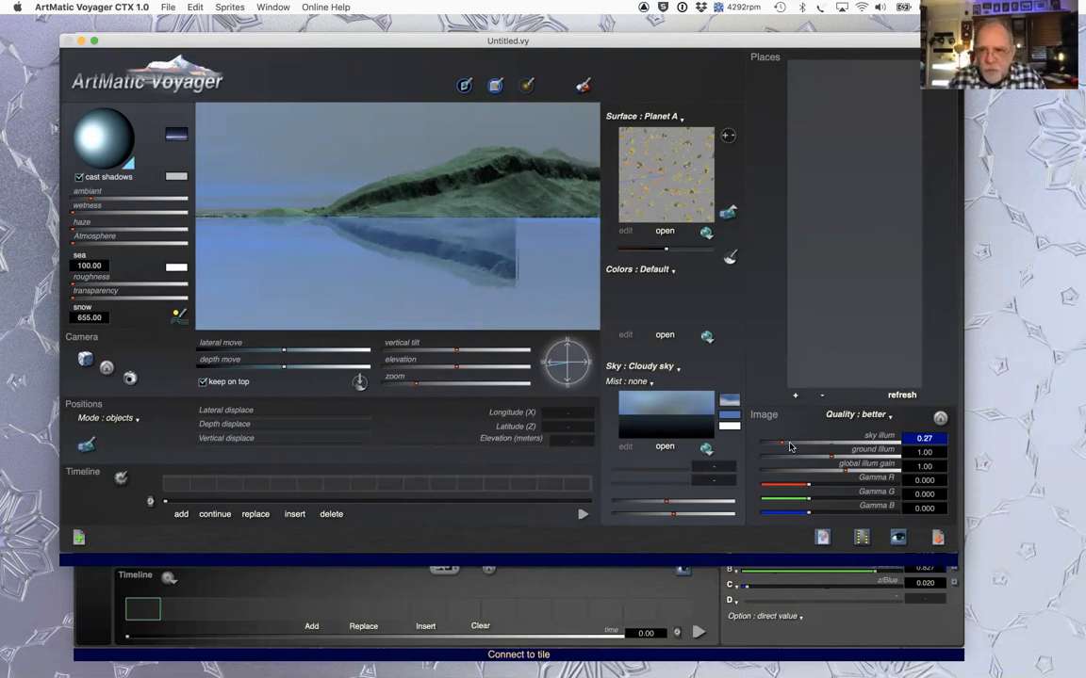
click(736, 400)
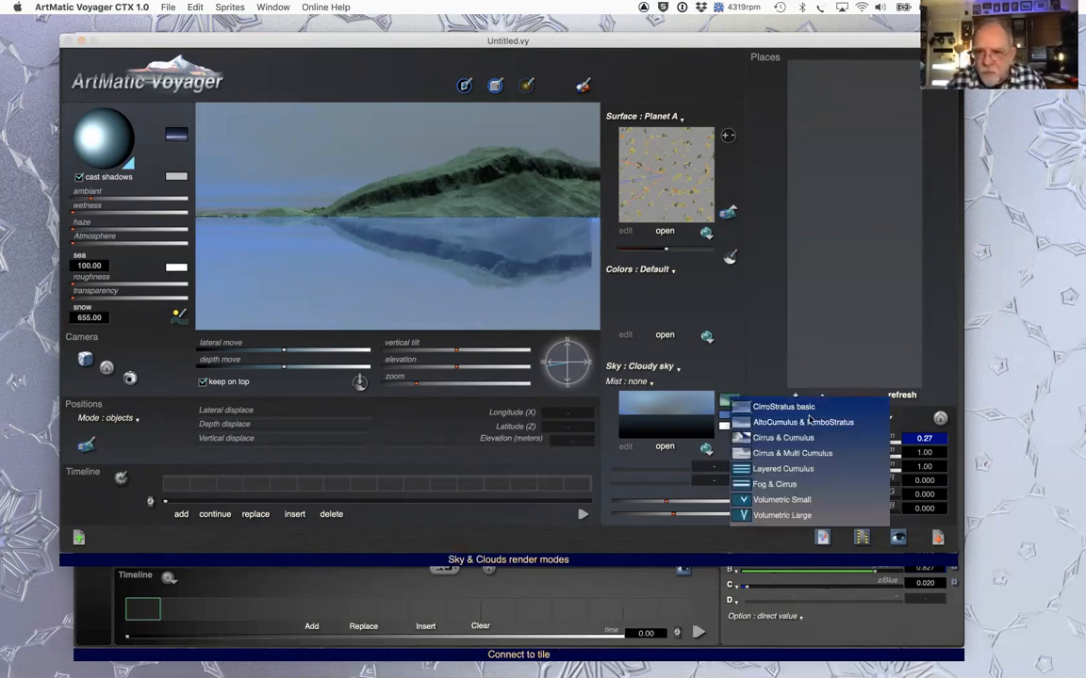
click(807, 501)
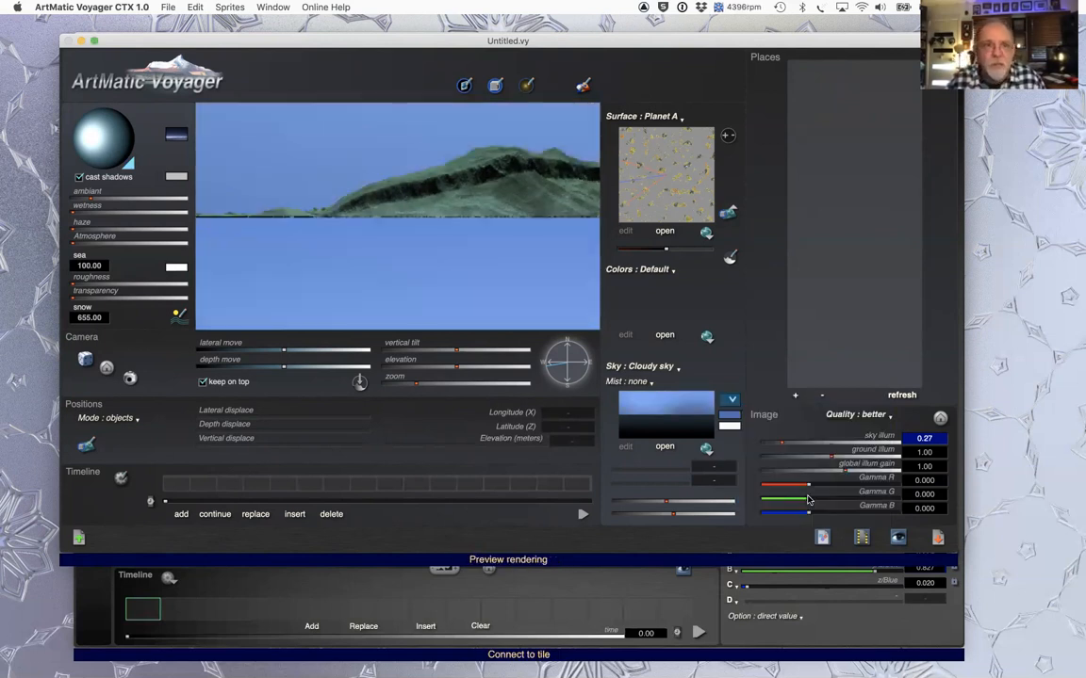
Step: Adjust the volumetric clouds' density and size so that broad clouds with a few blue gaps cover the sky
click(678, 502)
click(688, 515)
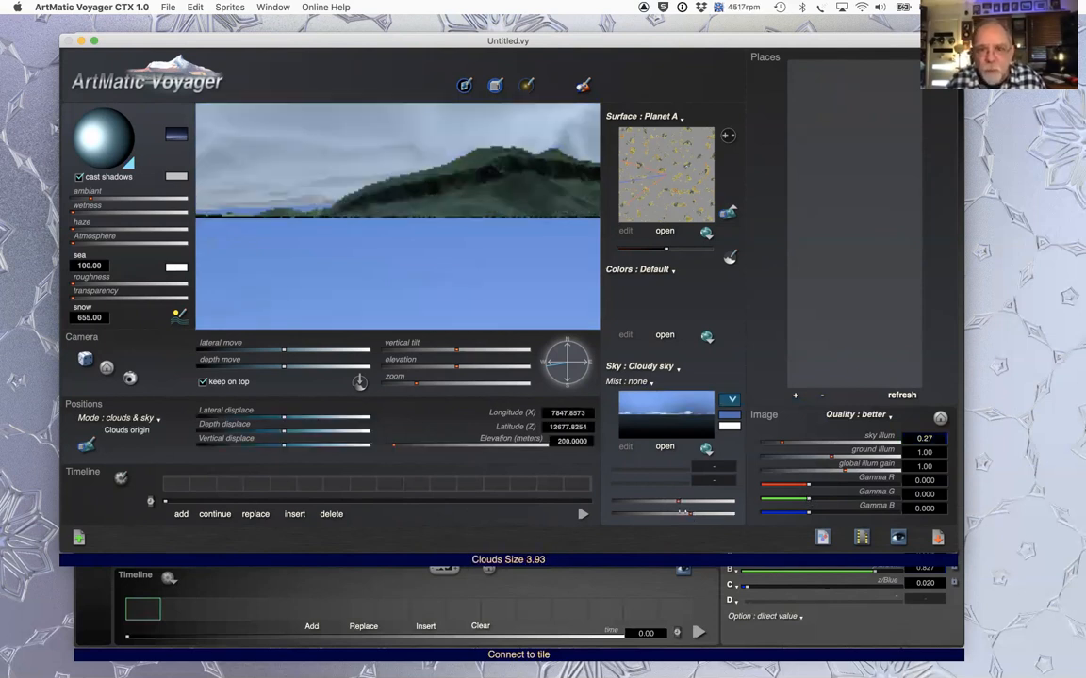
click(685, 500)
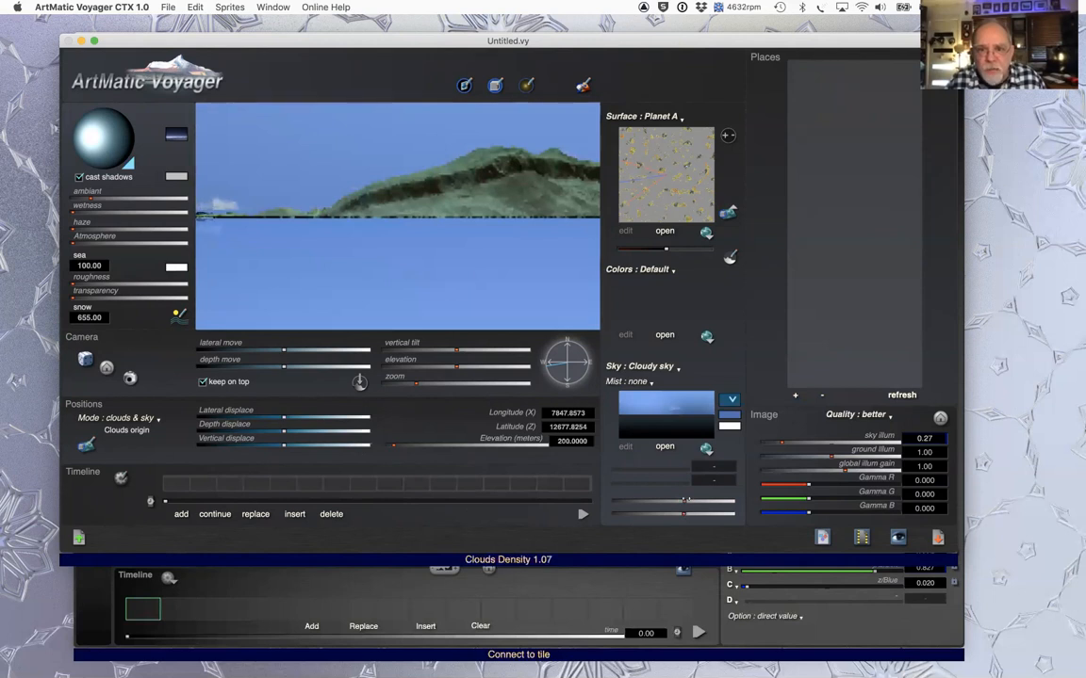
click(685, 513)
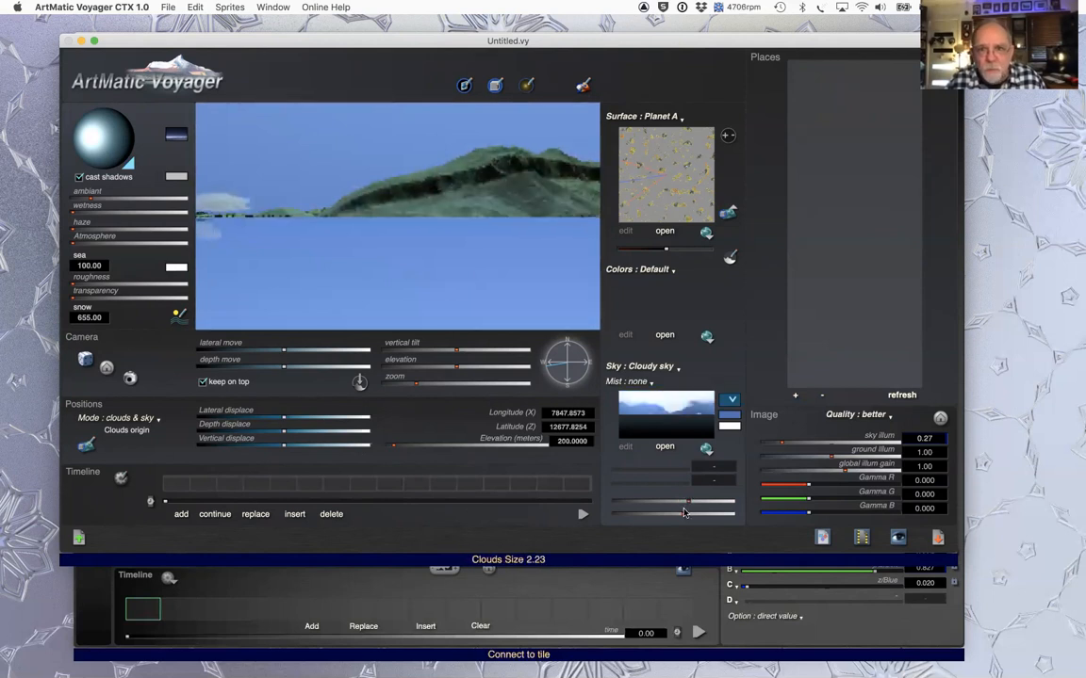
click(687, 513)
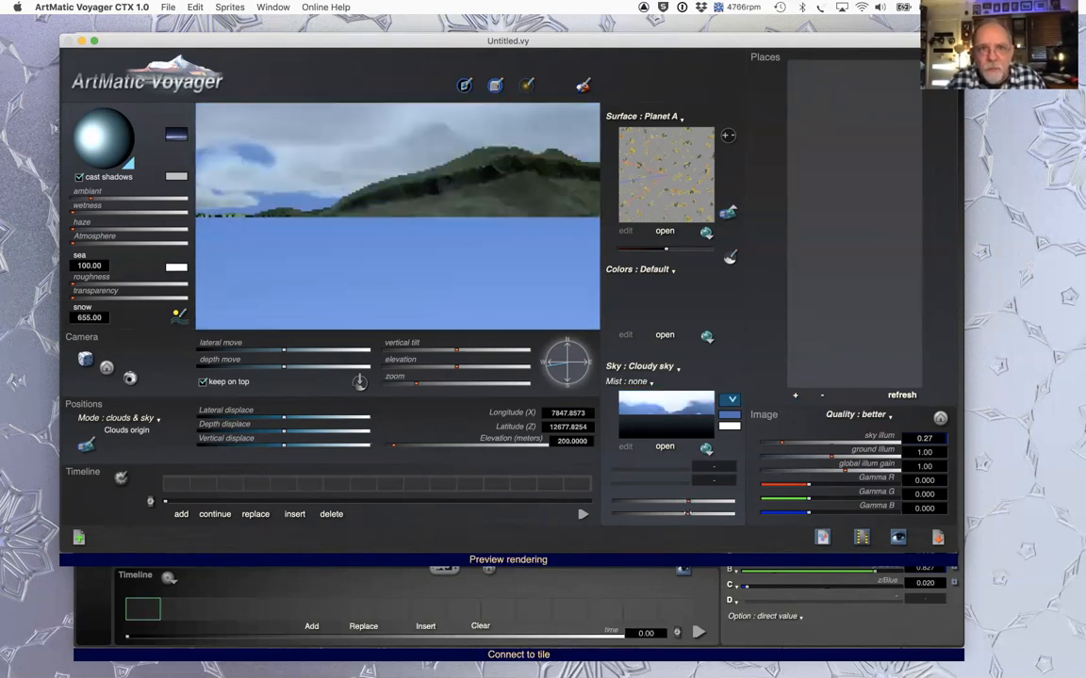
Step: Raise the sky illumination to 1.00 and bring it back down to 0.66
click(848, 442)
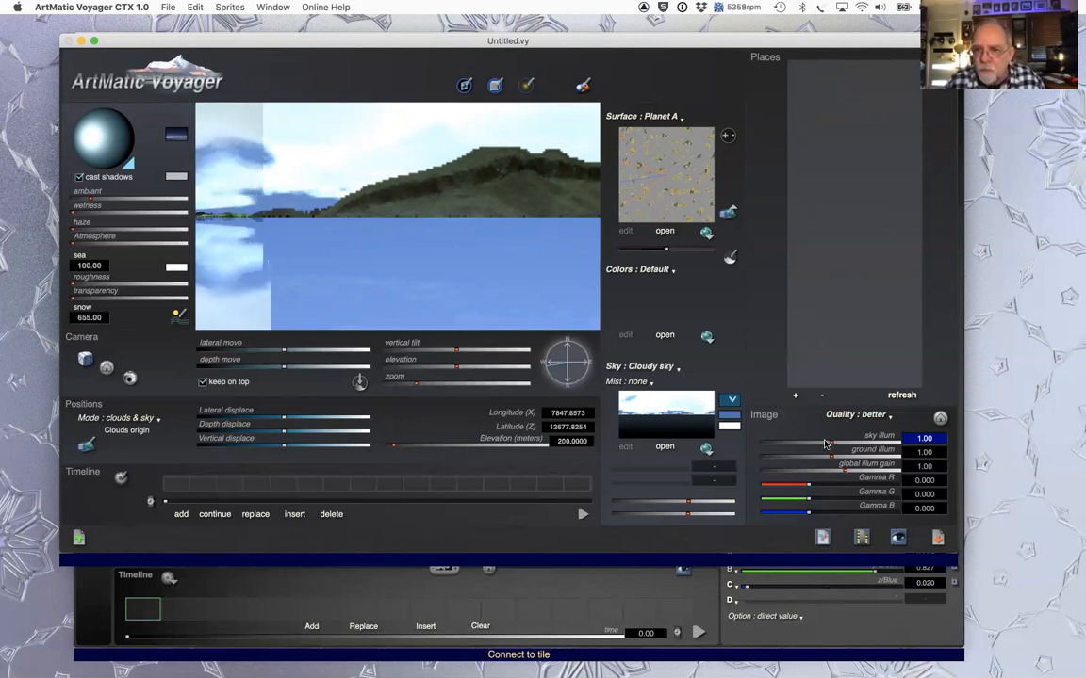
drag(830, 443, 806, 443)
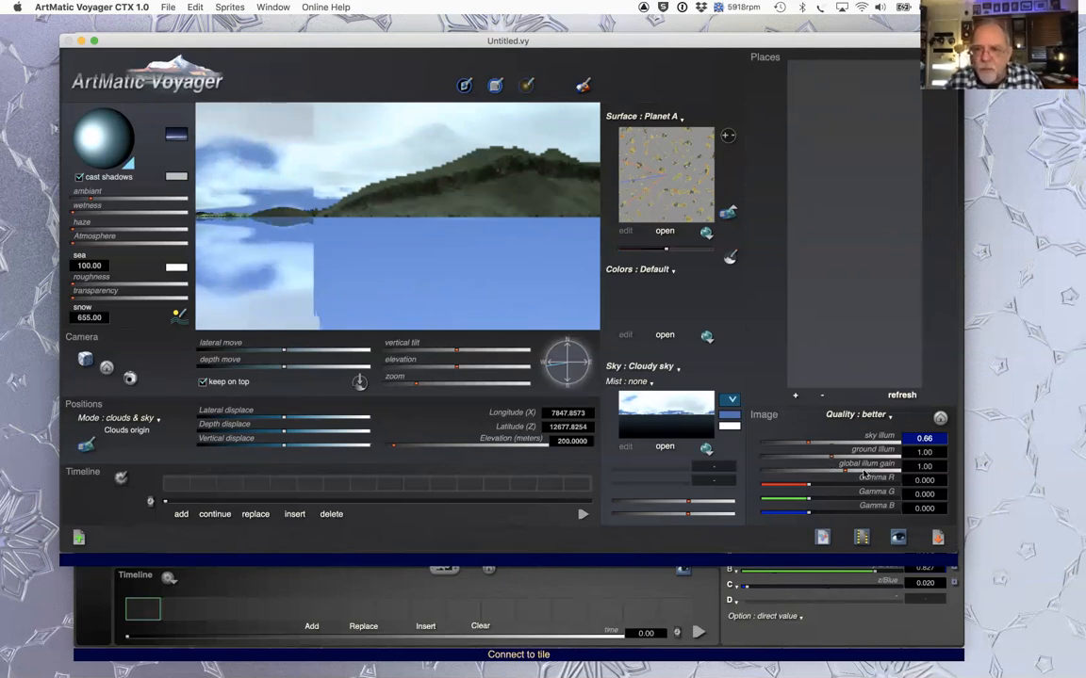
Step: Try ground illumination levels between 0.55 and 1.46, settle on 0.83, and lower the ambient light to its minimum
drag(830, 456, 782, 455)
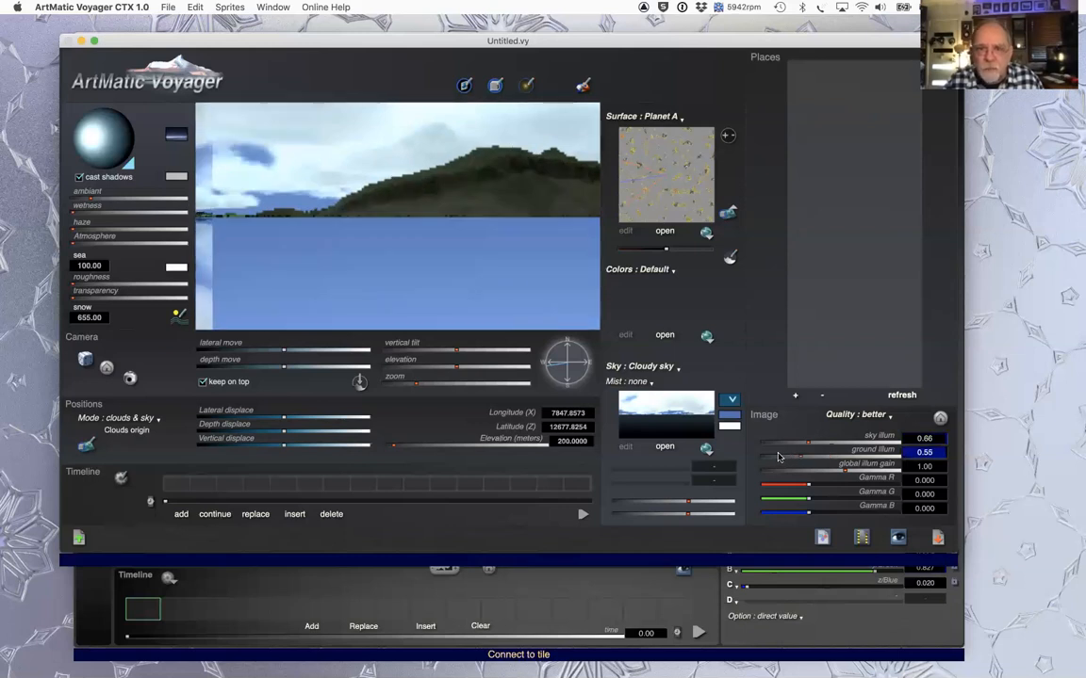
click(862, 456)
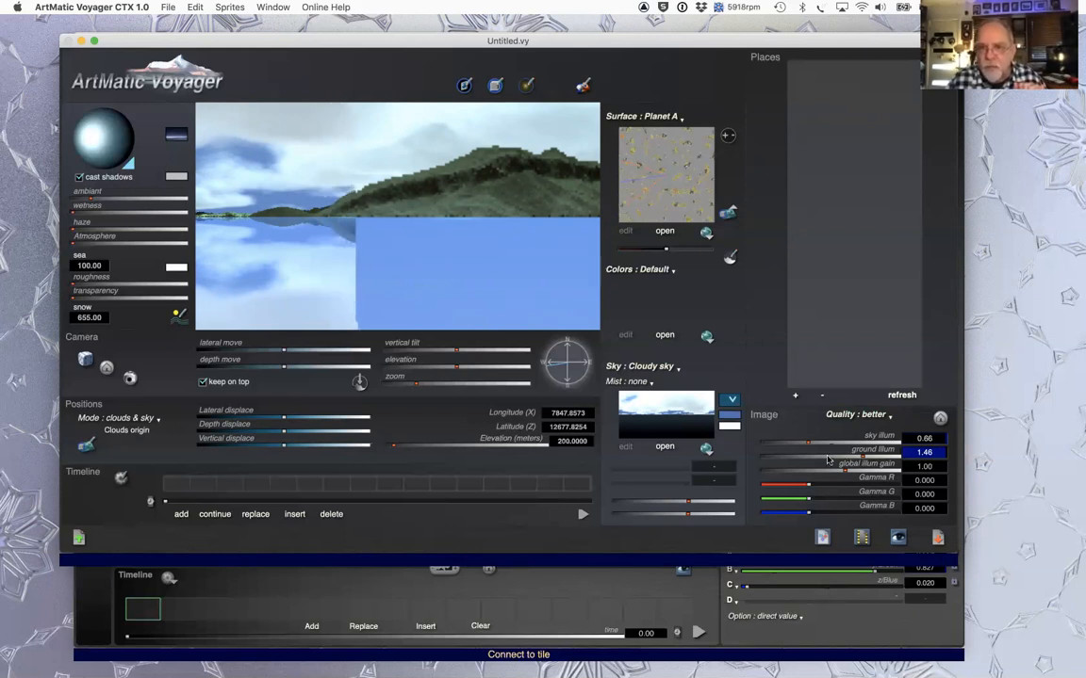
click(827, 458)
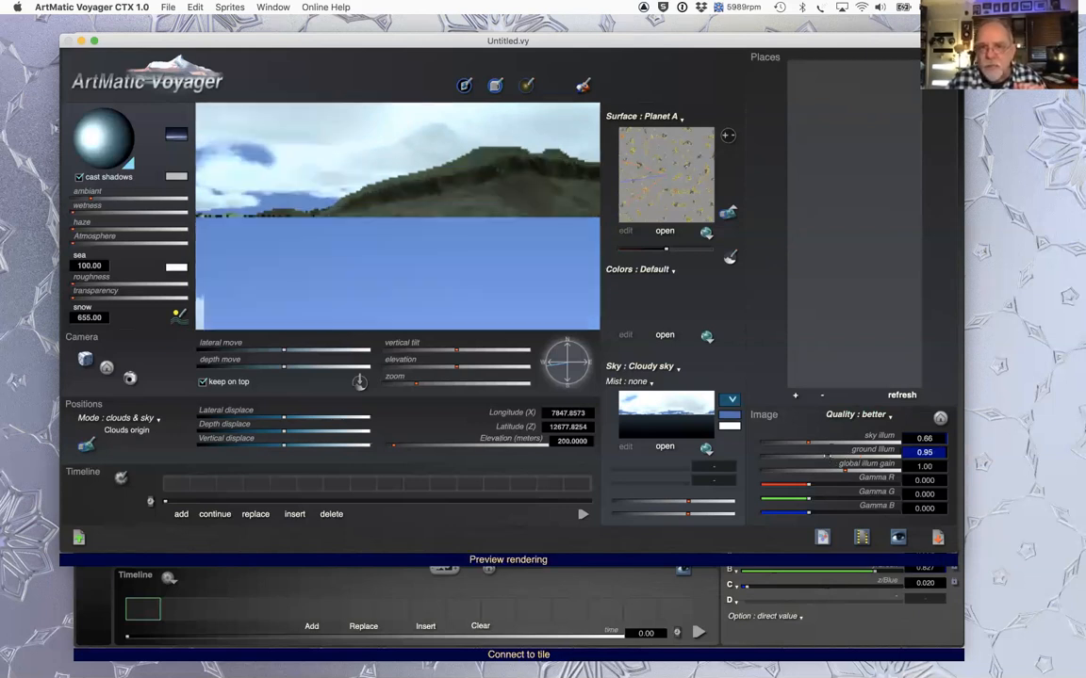
click(823, 452)
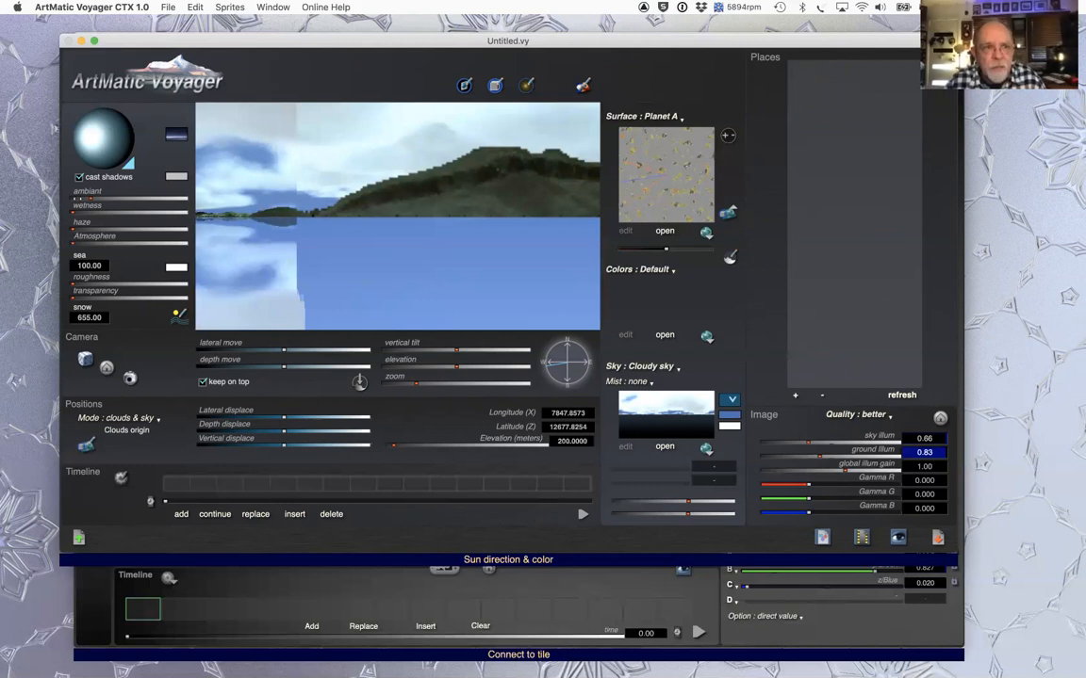
click(89, 199)
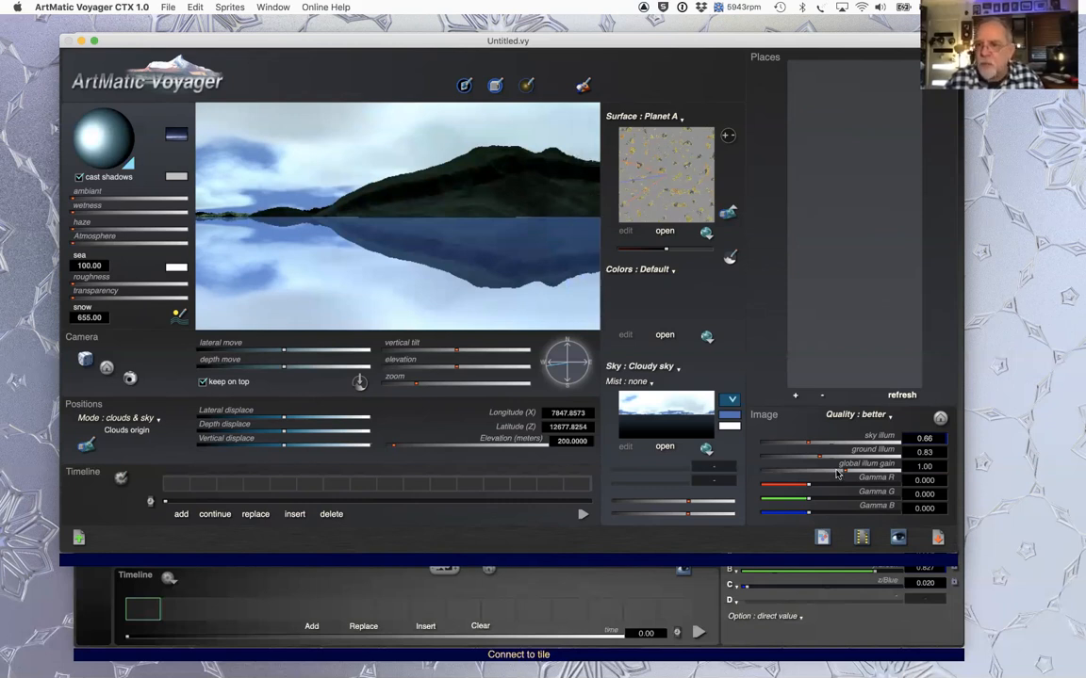
Step: Try a global illumination gain of 0.73 and a red gamma of -0.204, restoring them to 1 and 0
drag(829, 474, 806, 474)
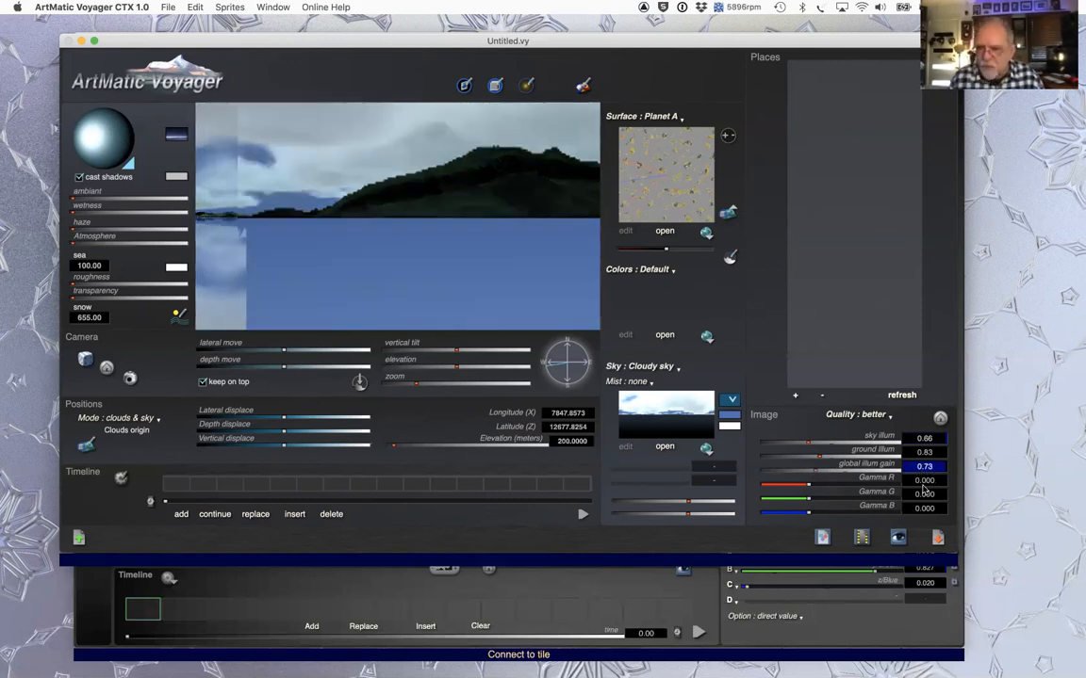
text(1)
key(Return)
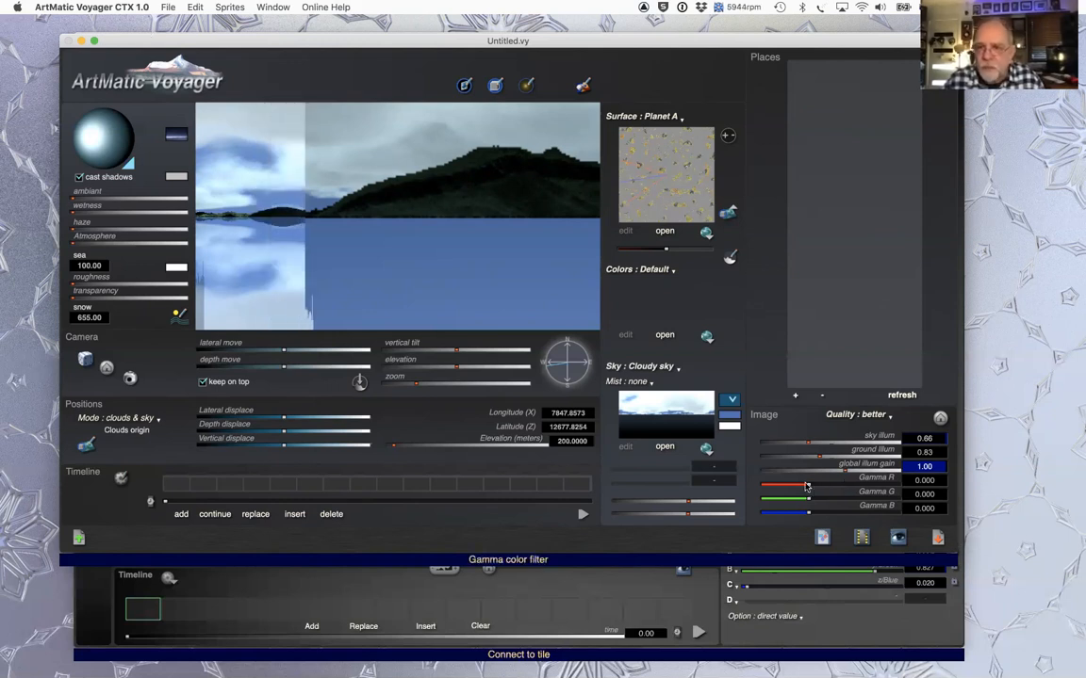
drag(807, 483, 788, 487)
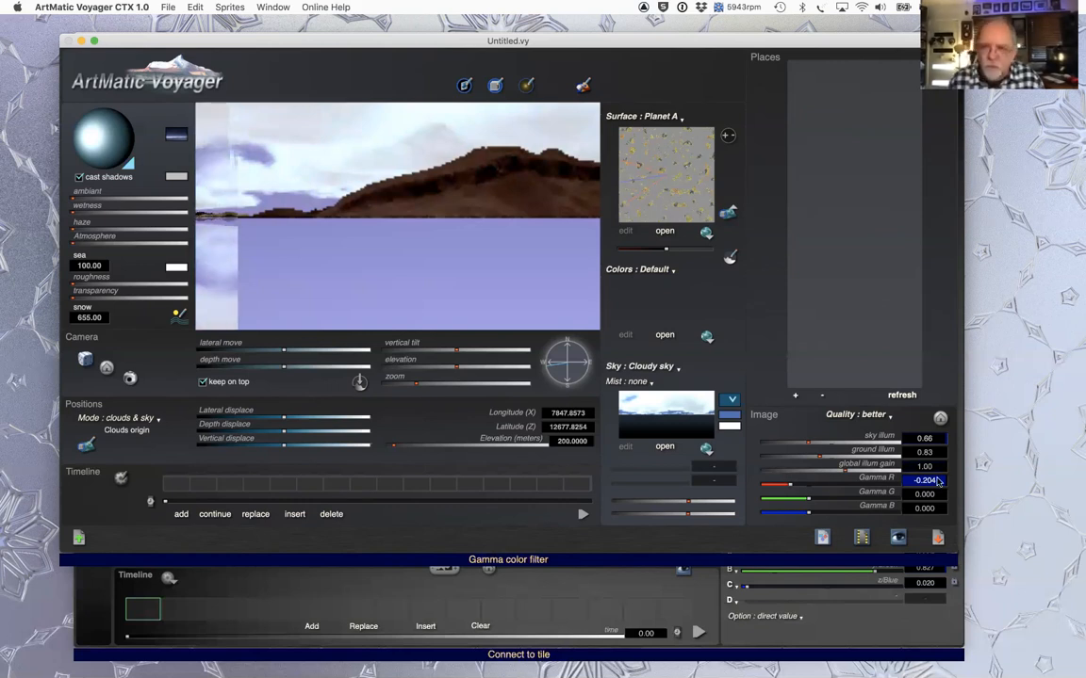
text(0)
key(Return)
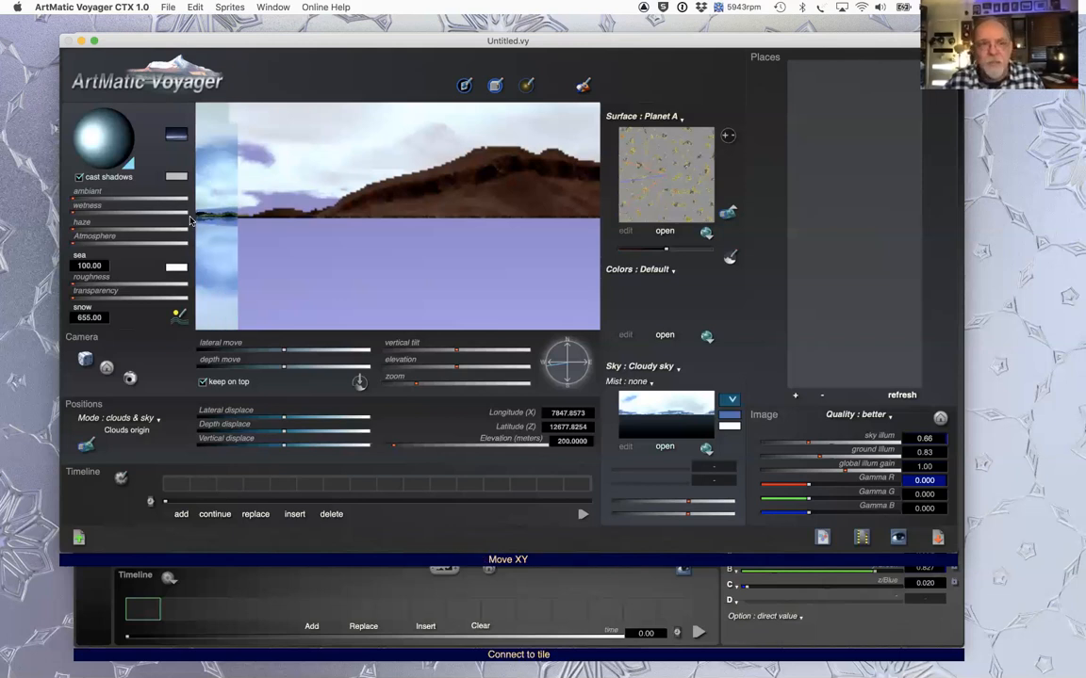
Step: Change the sun's color from pale blue to a neutral white
click(129, 165)
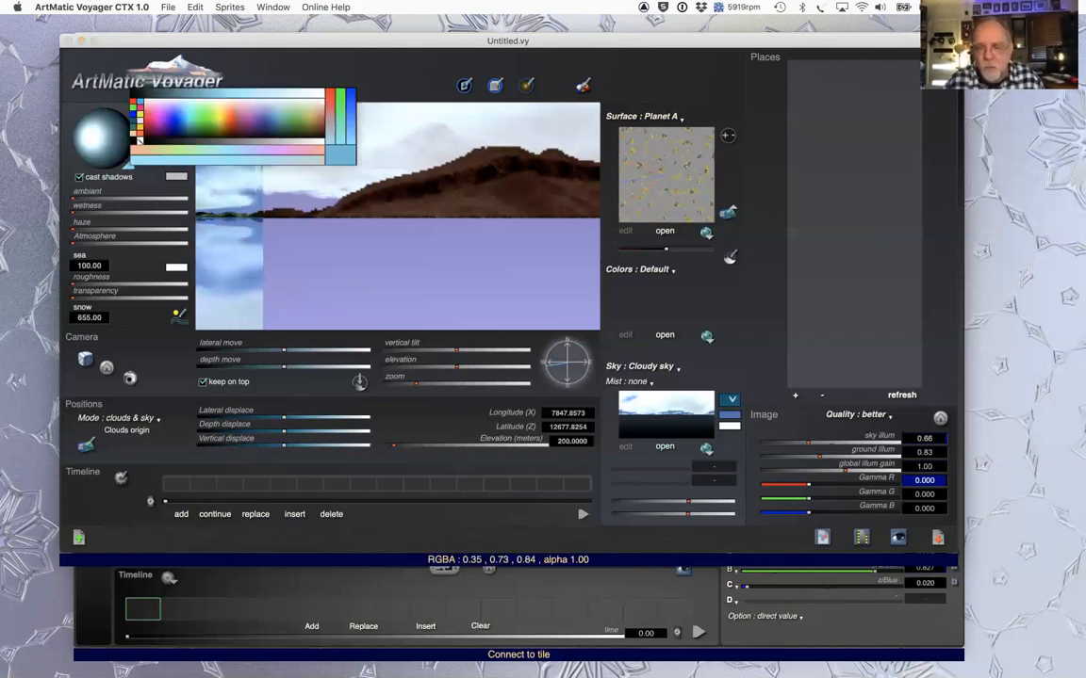
drag(124, 123, 370, 316)
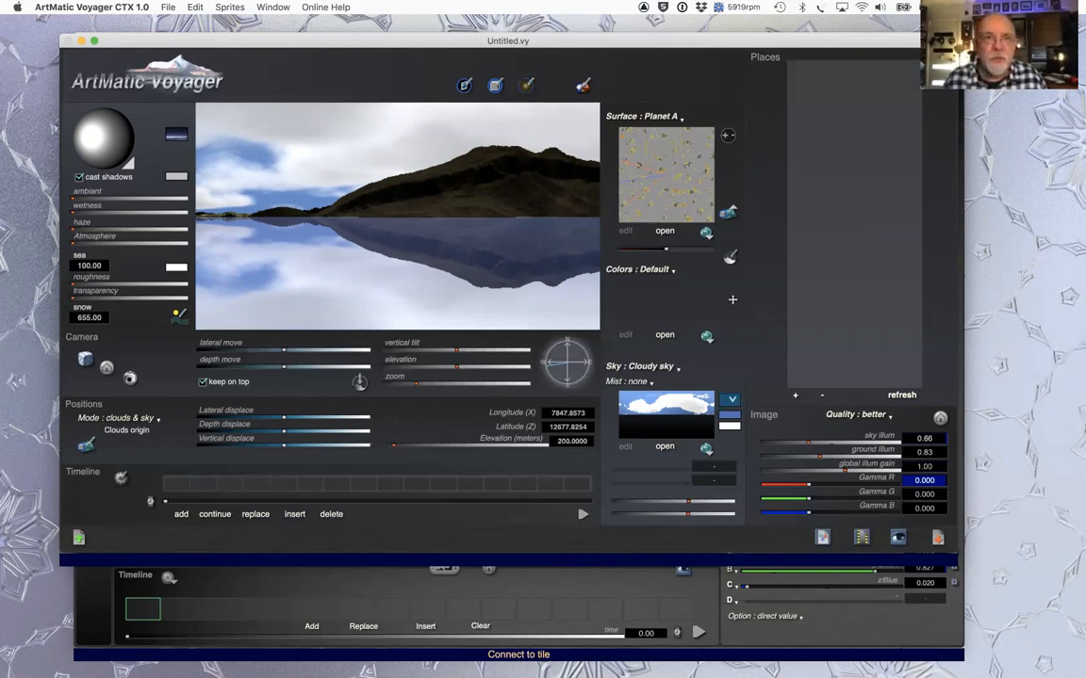
Step: Open the recent scene file 2 colour objects.vy
drag(282, 37, 275, 30)
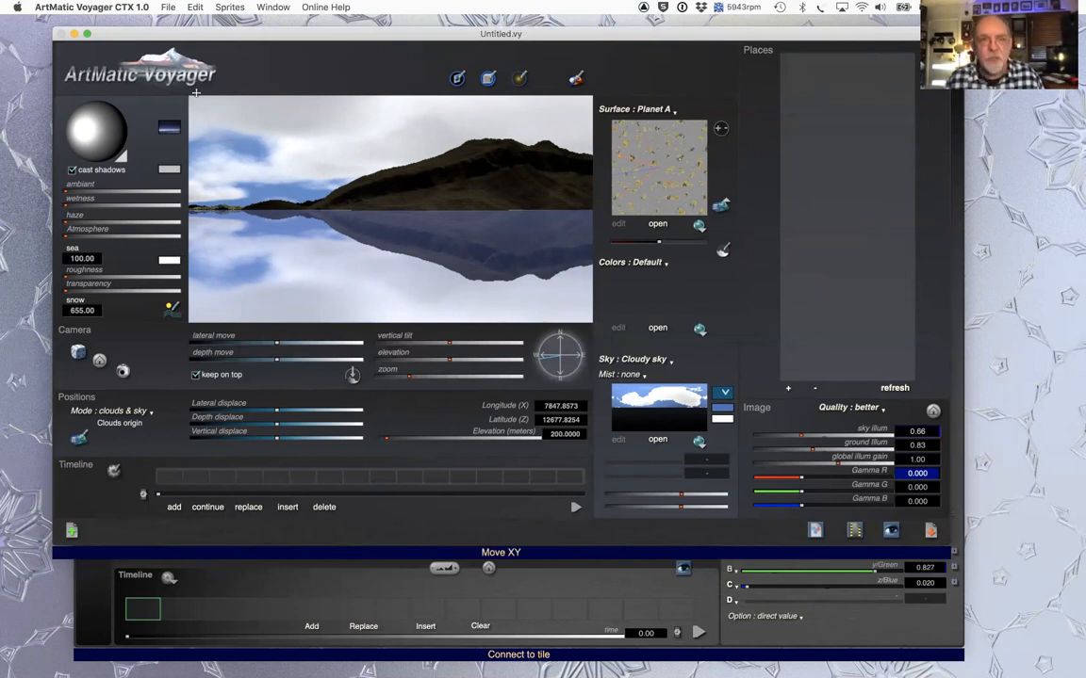
click(168, 6)
mouse_move(224, 47)
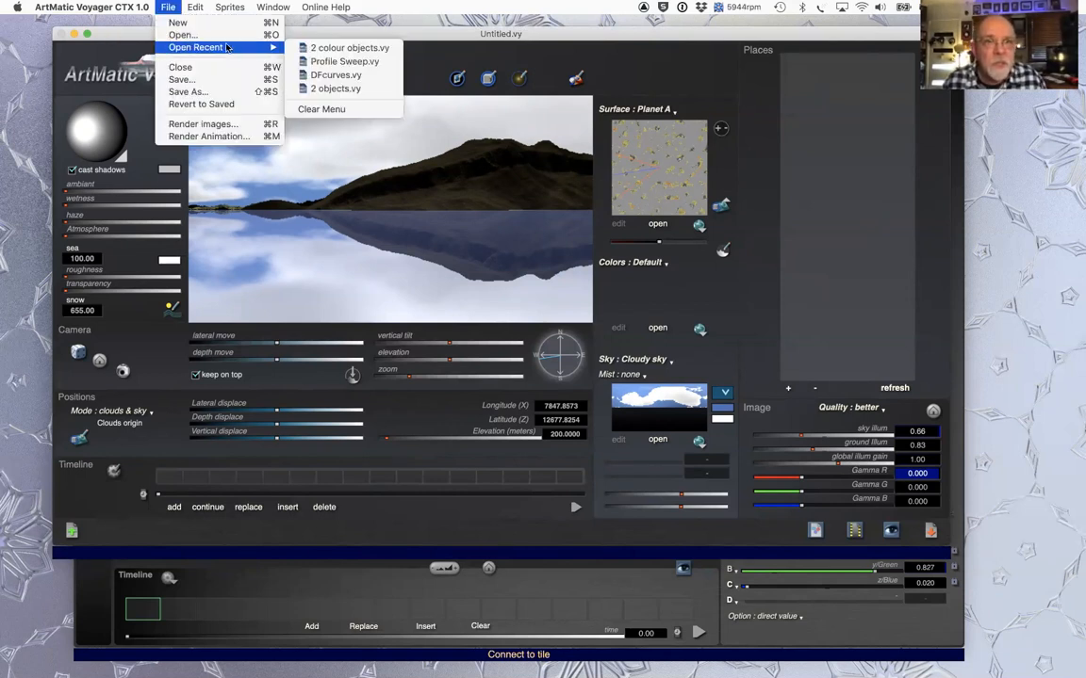
click(375, 47)
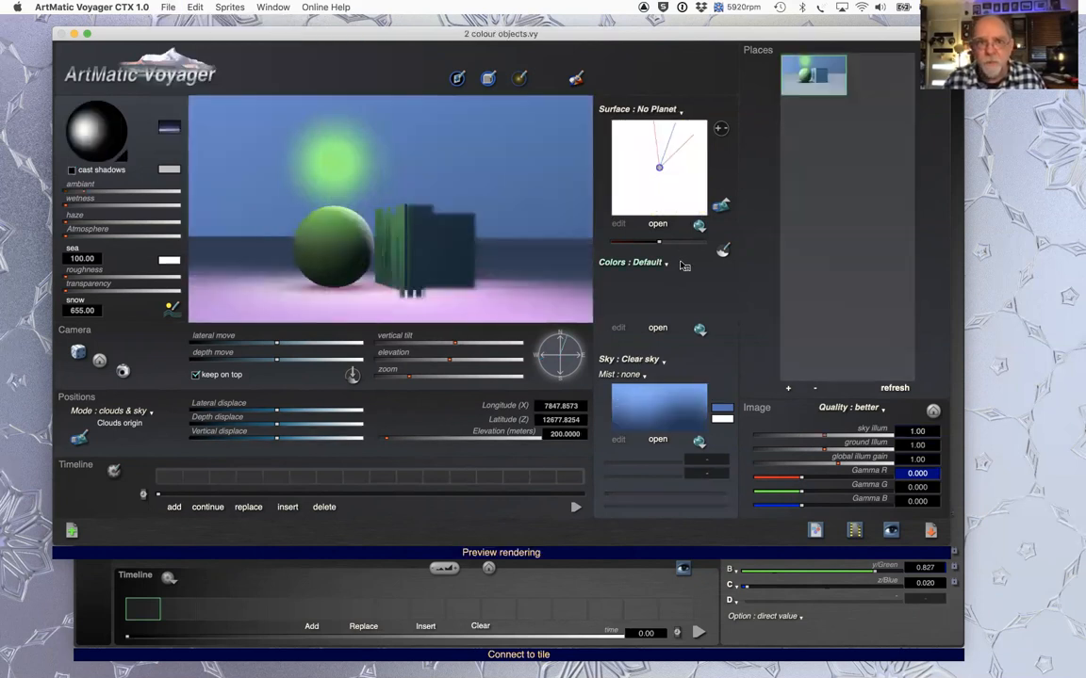
Step: Open the DF object settings and review the available shading modes, keeping Volumetric opaque
click(721, 326)
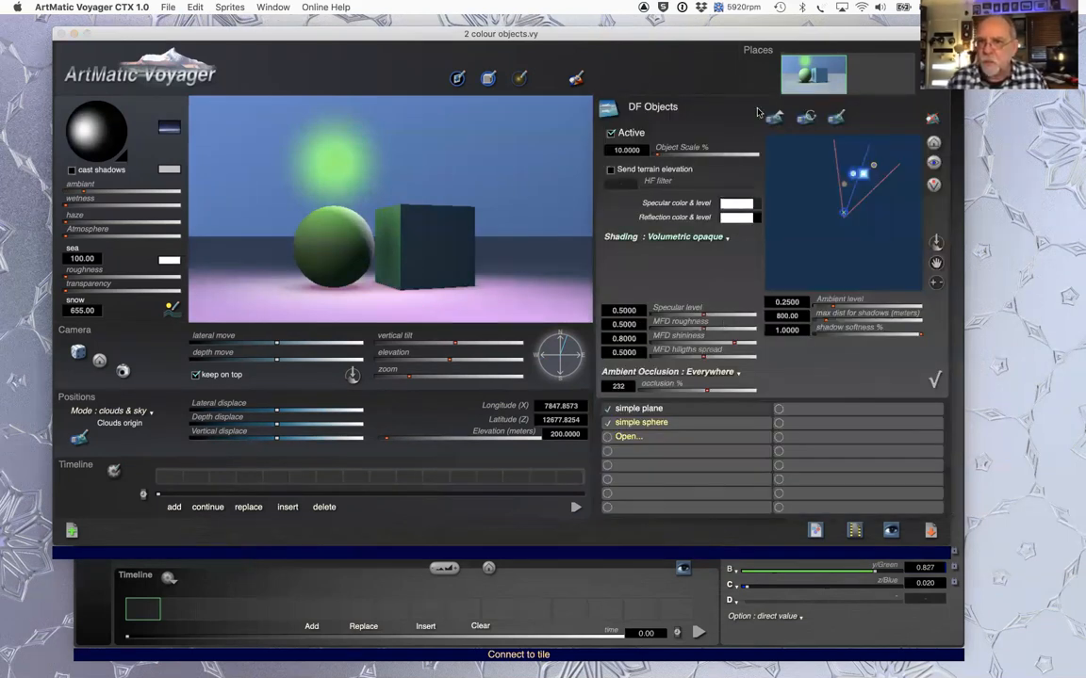
click(664, 237)
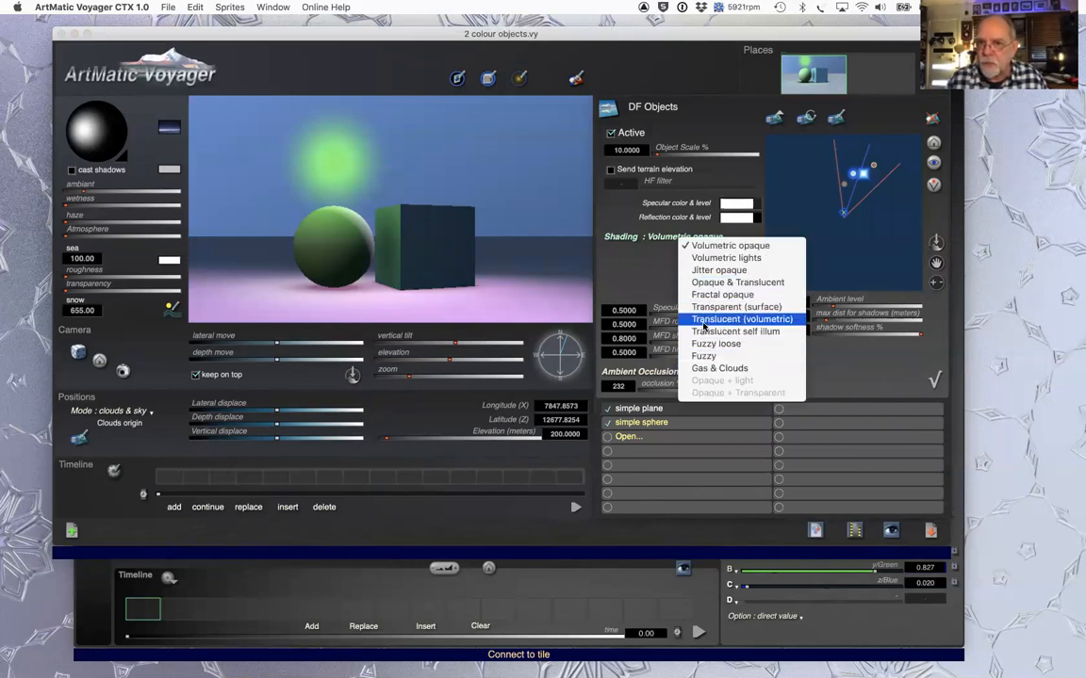
click(659, 275)
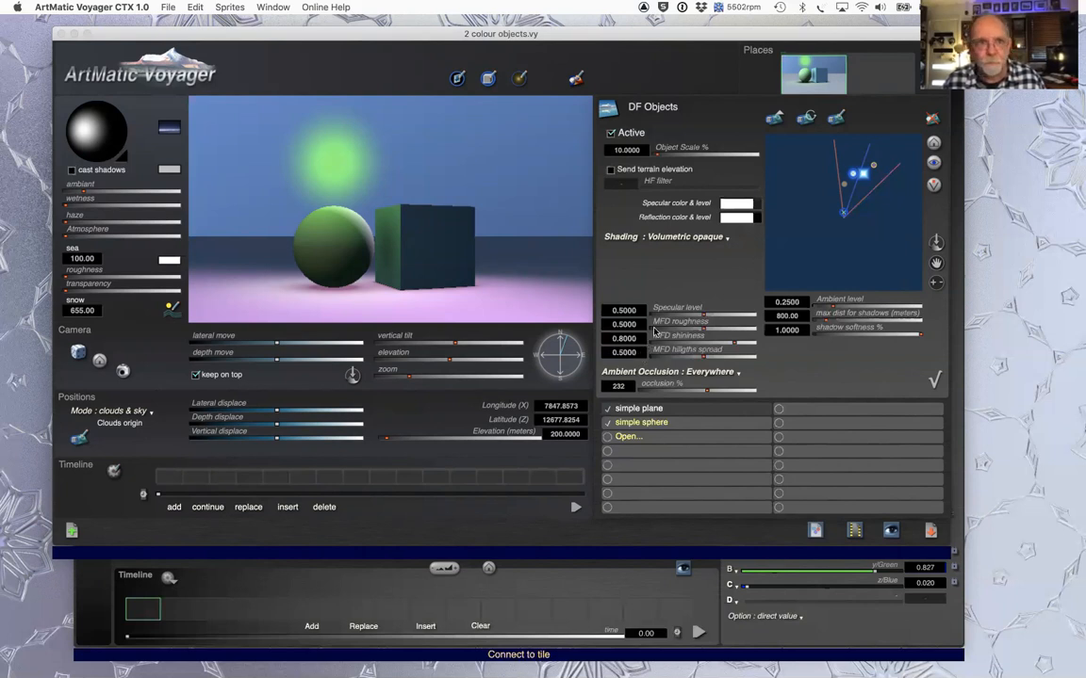
mouse_move(686, 35)
mouse_down()
mouse_move(665, 47)
mouse_move(677, 46)
mouse_up()
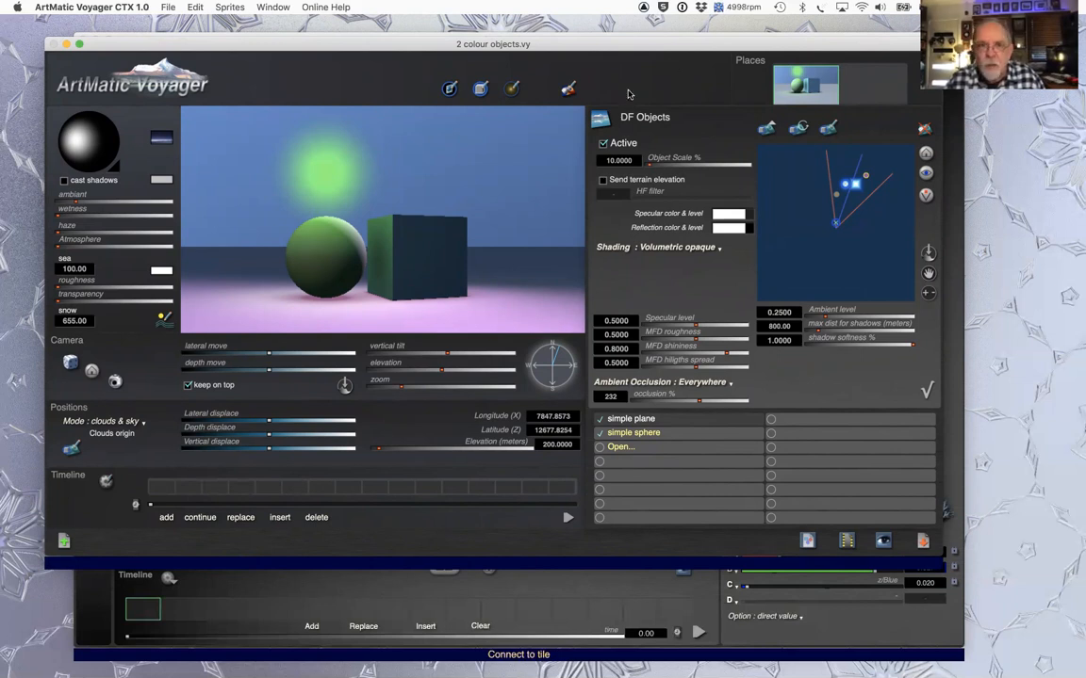
drag(663, 45, 651, 42)
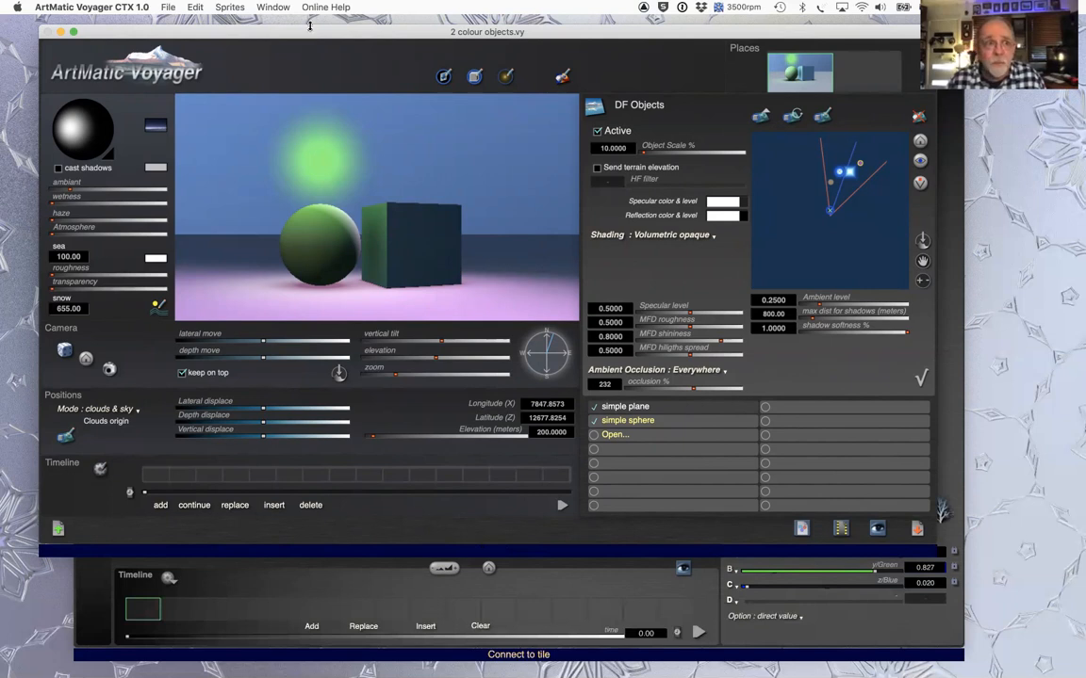
drag(307, 32, 309, 36)
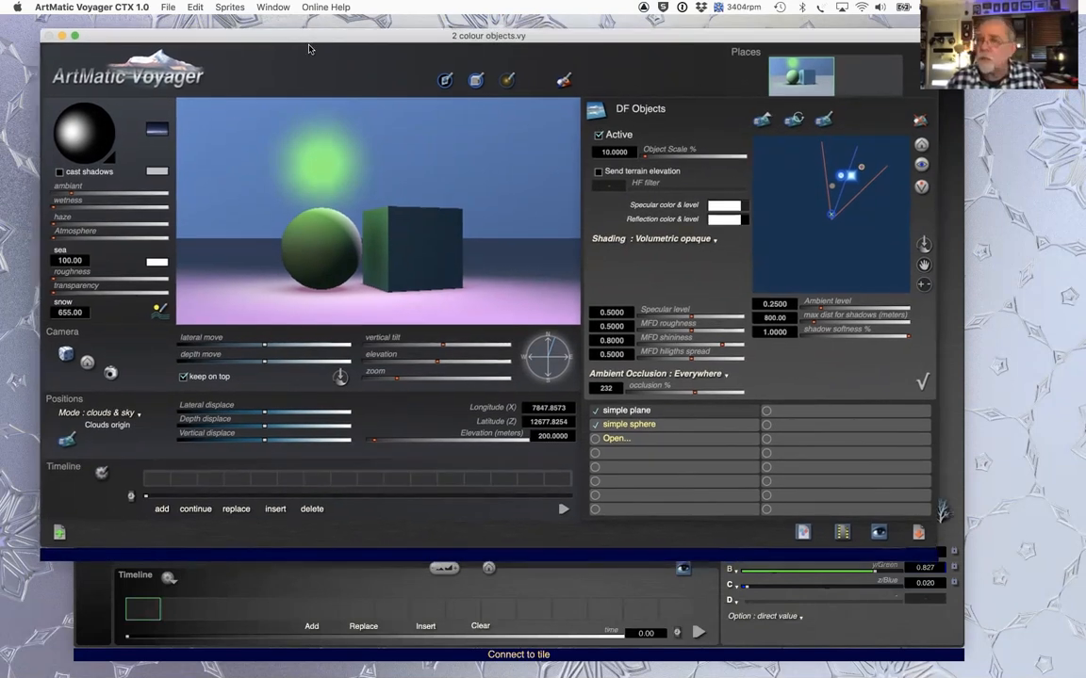